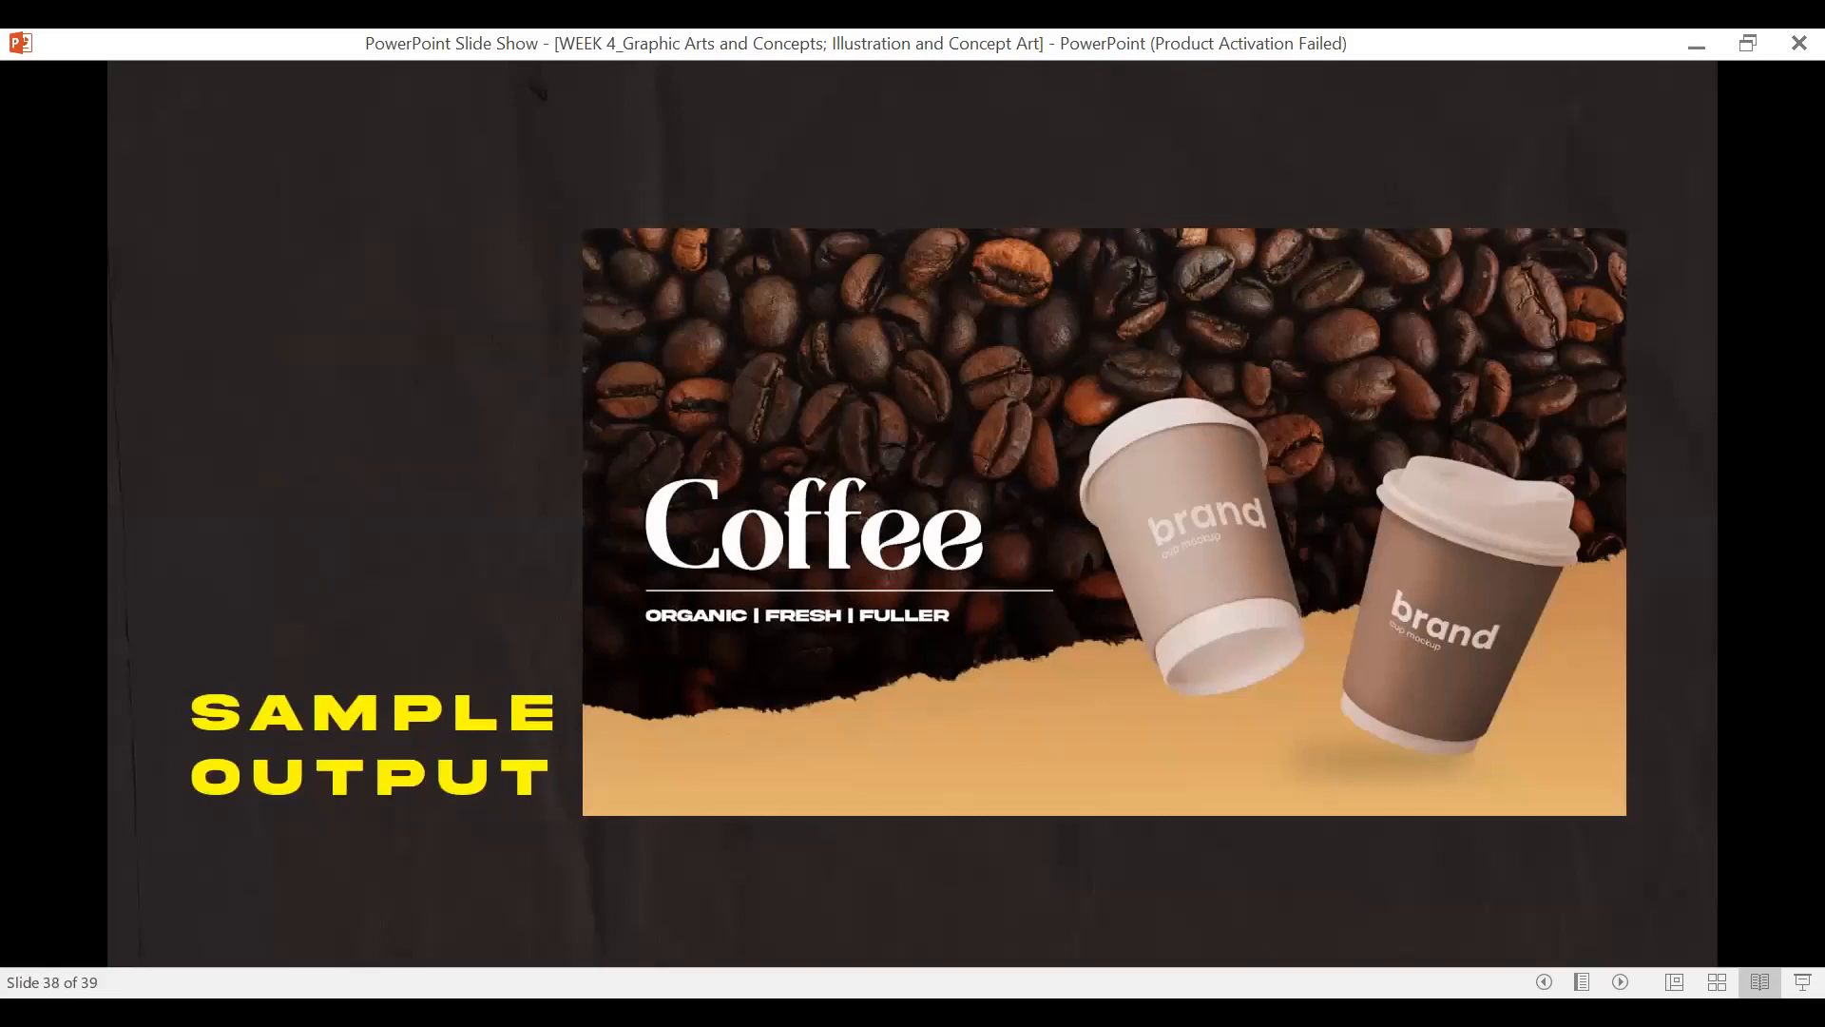
key("Right")
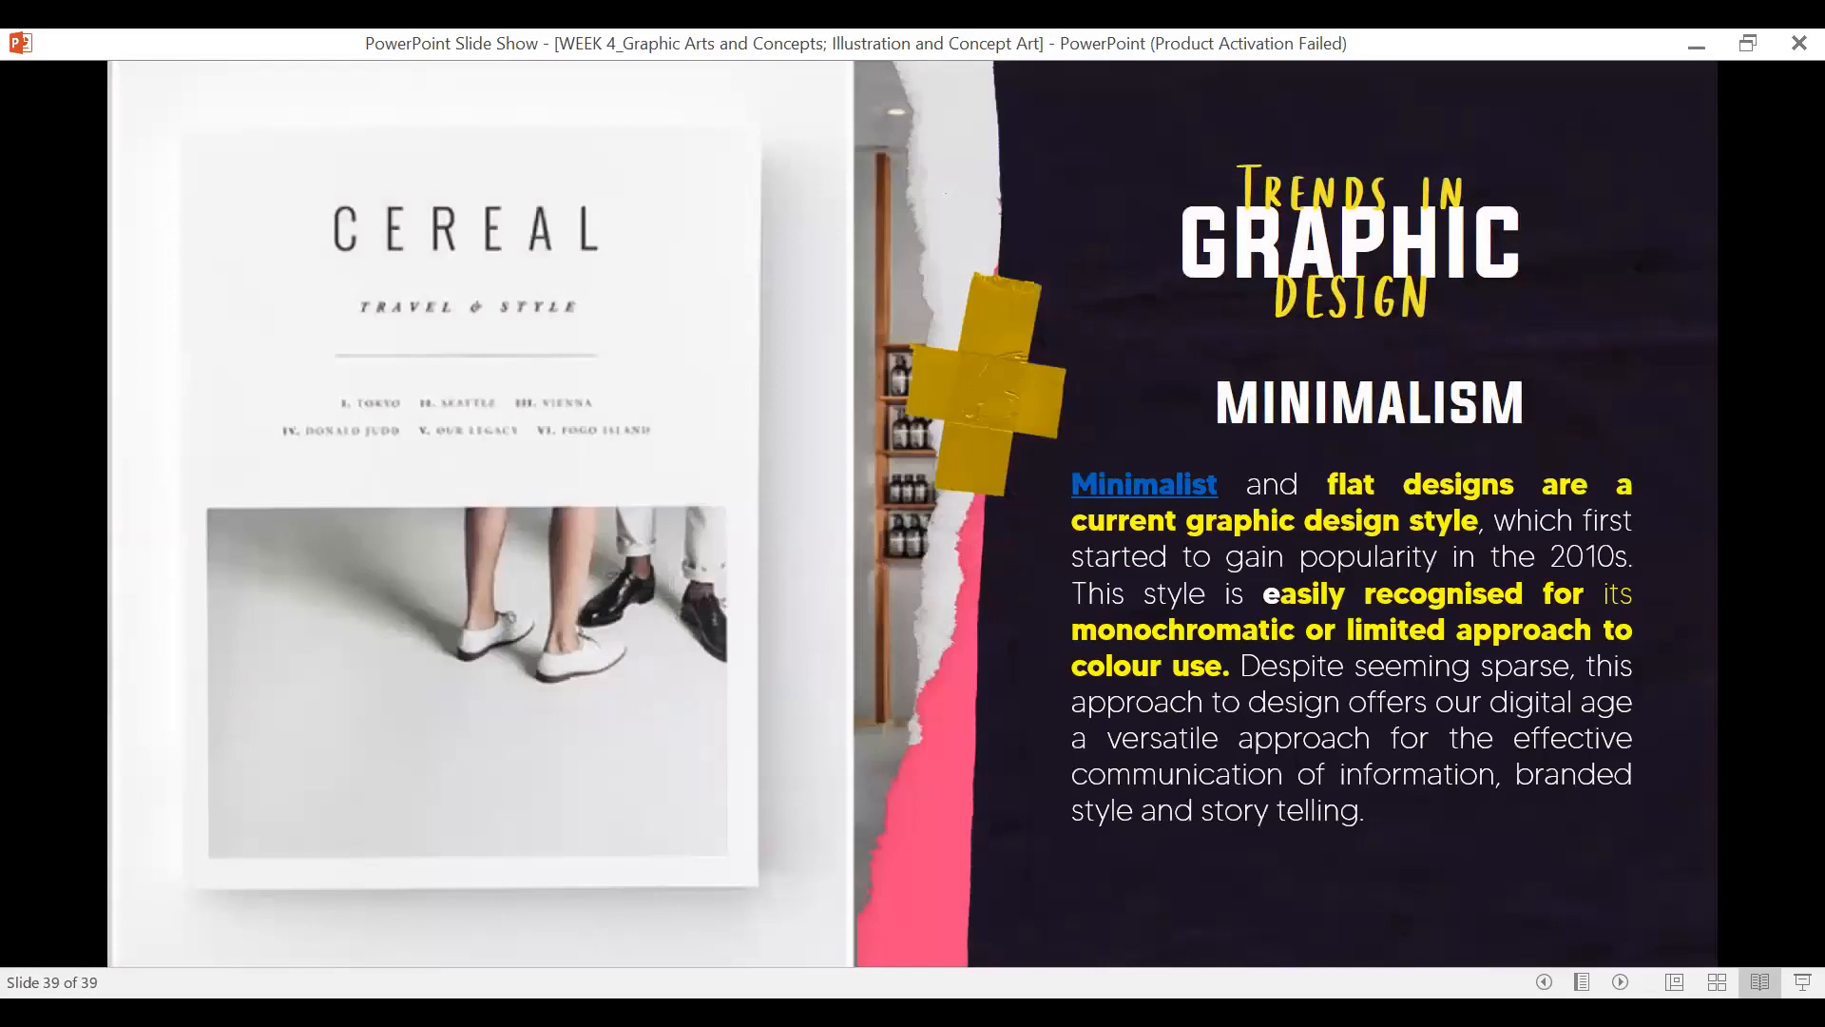
key("Right")
key("Left")
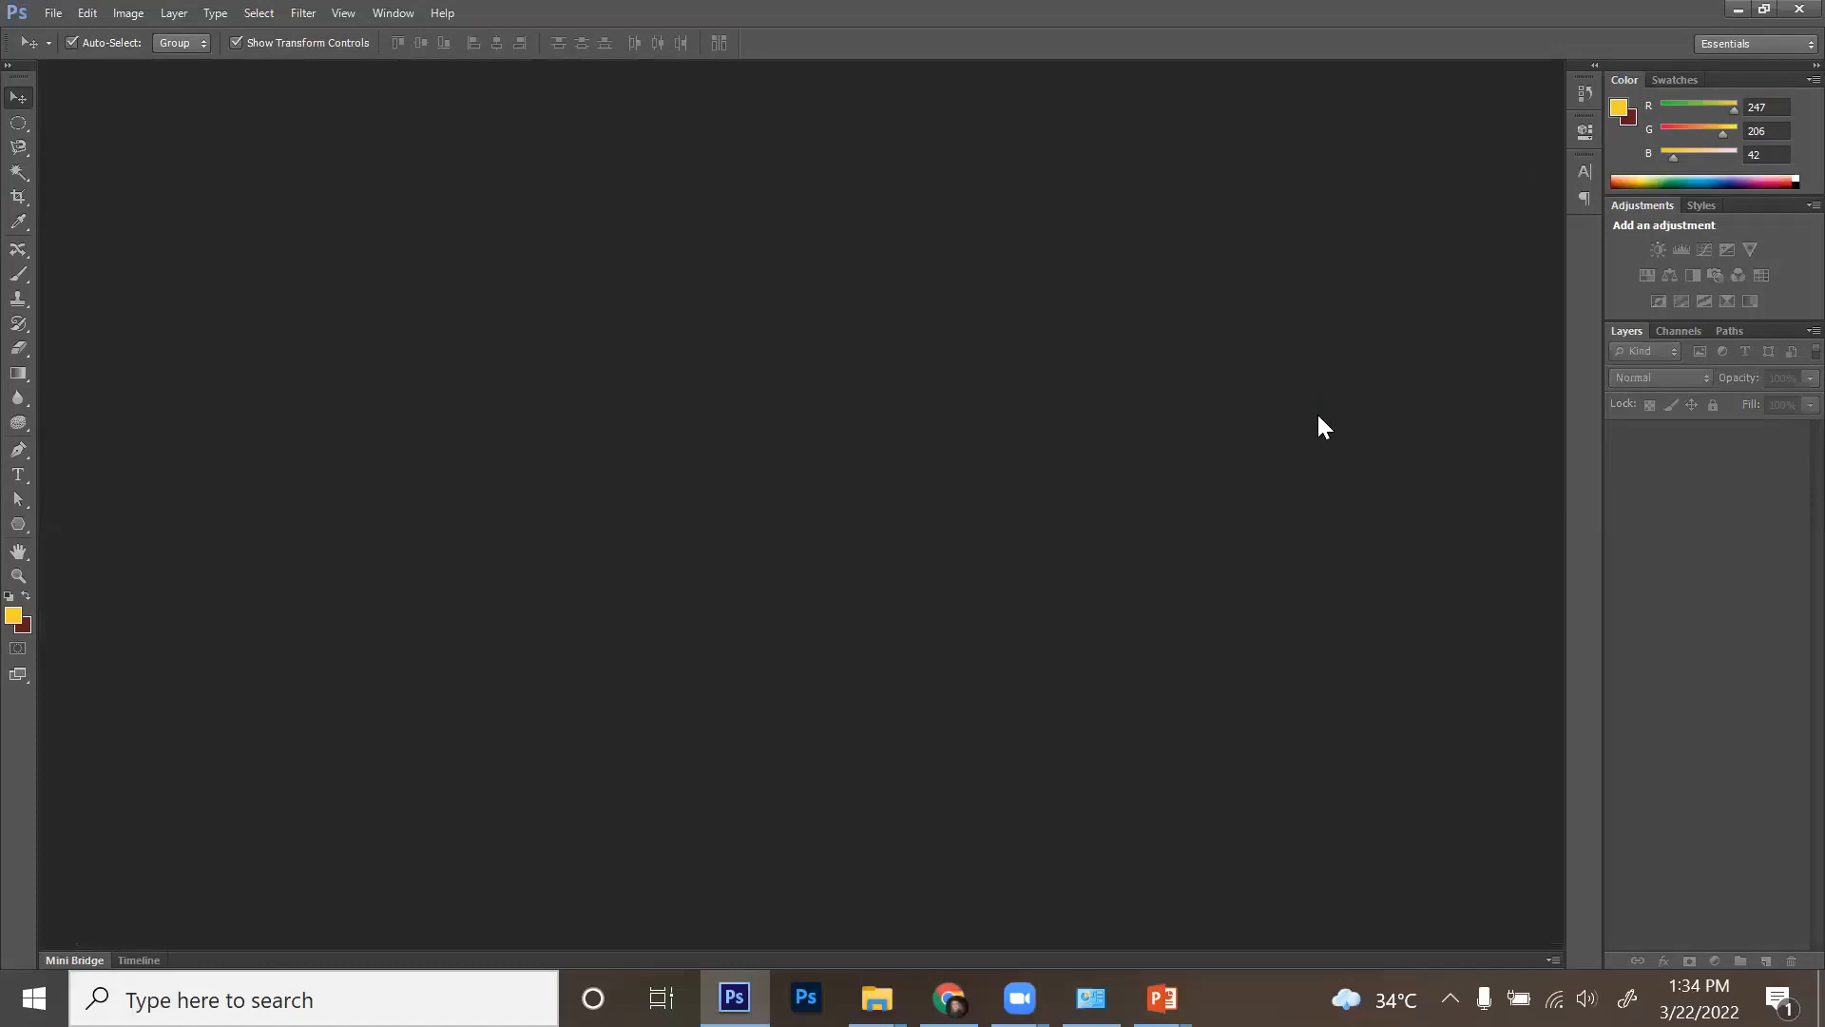
- Switch to Photoshop and create a document named SAMPLE LANDING PAGE at 1920 by 1080 pixels and 200 pixels/inch, fitted to the screen
type("S")
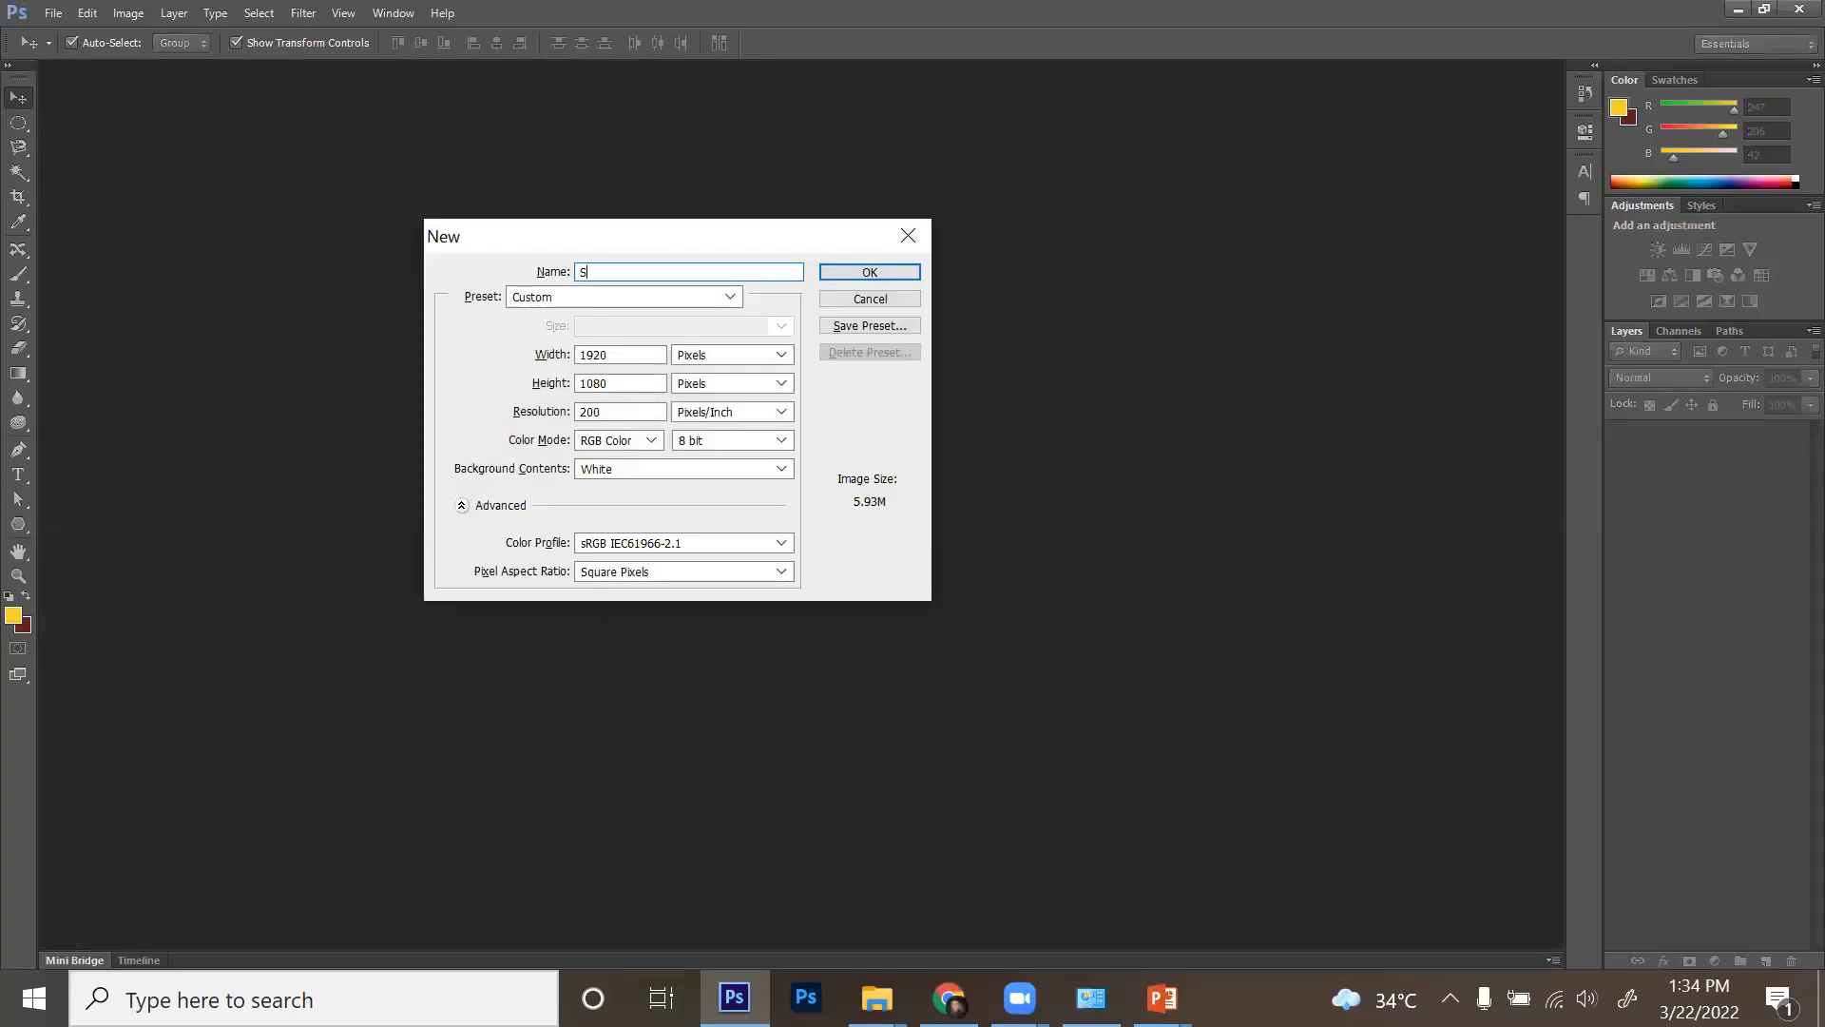
type("AMPLE LANDING PAGE")
key("Tab")
key("Tab")
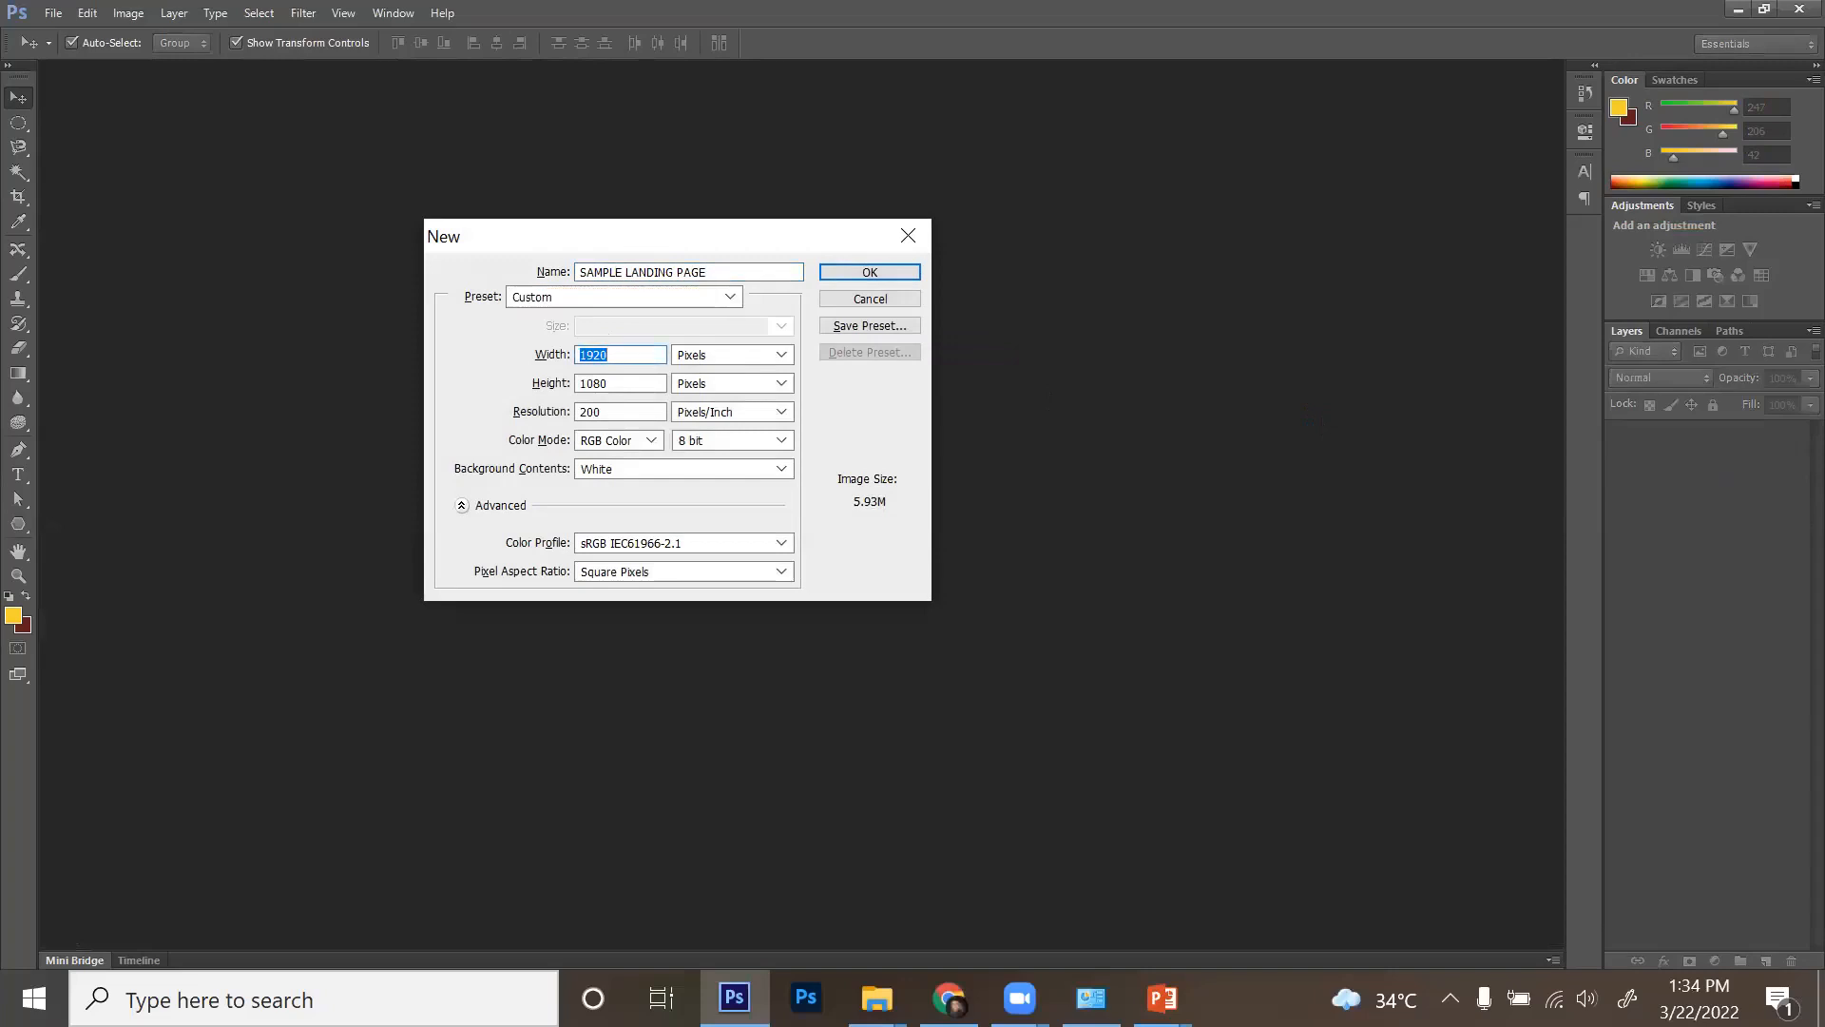
key("Tab")
key("Tab")
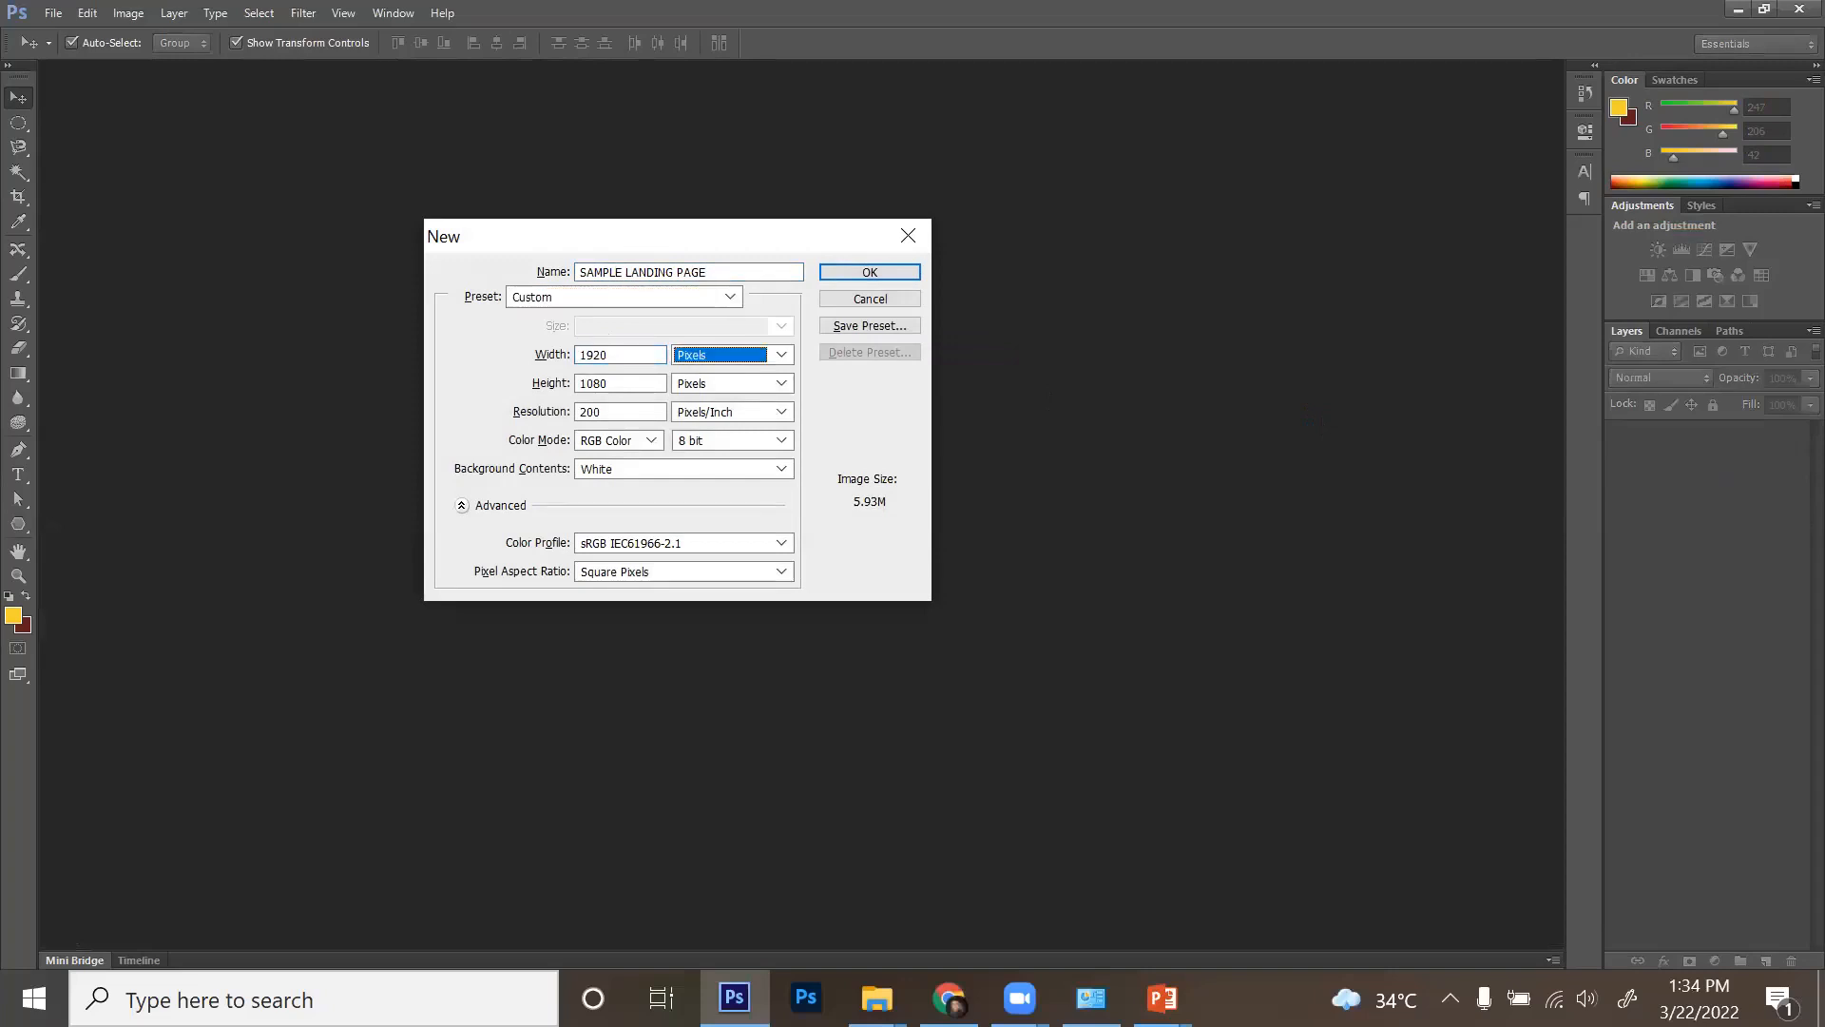
key("Tab")
key("Tab")
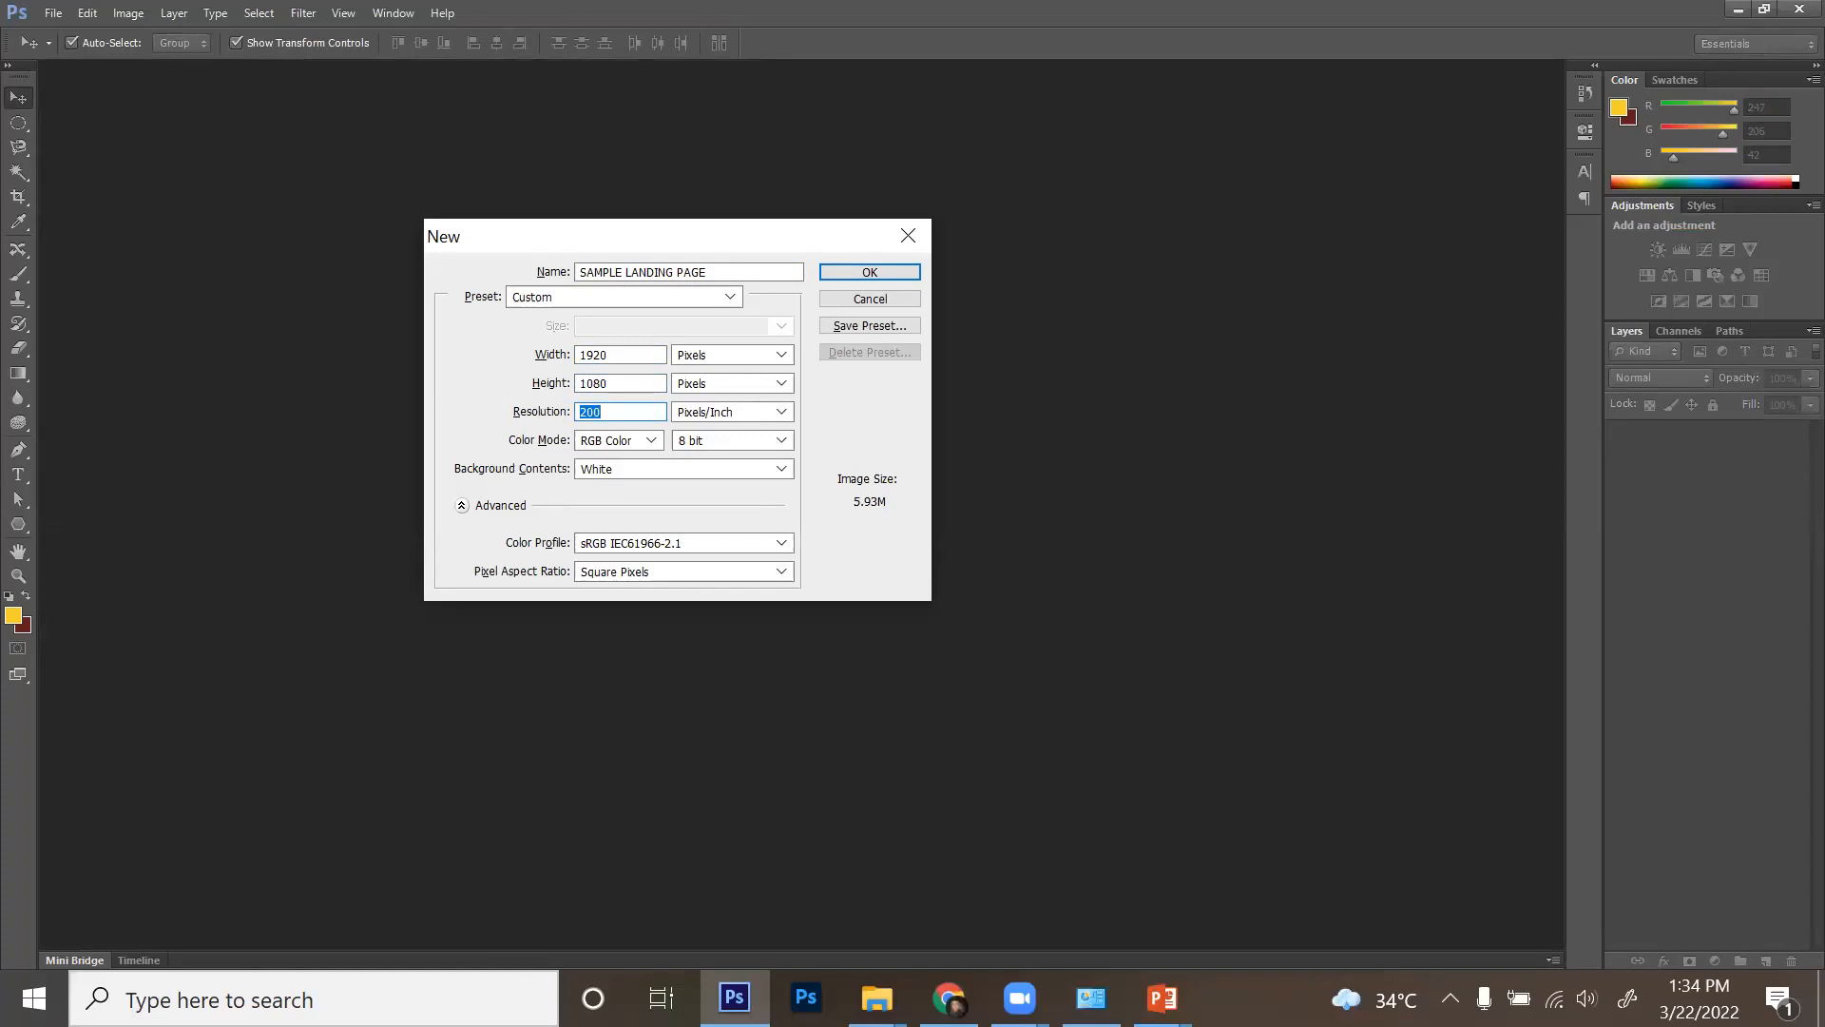
key("Return")
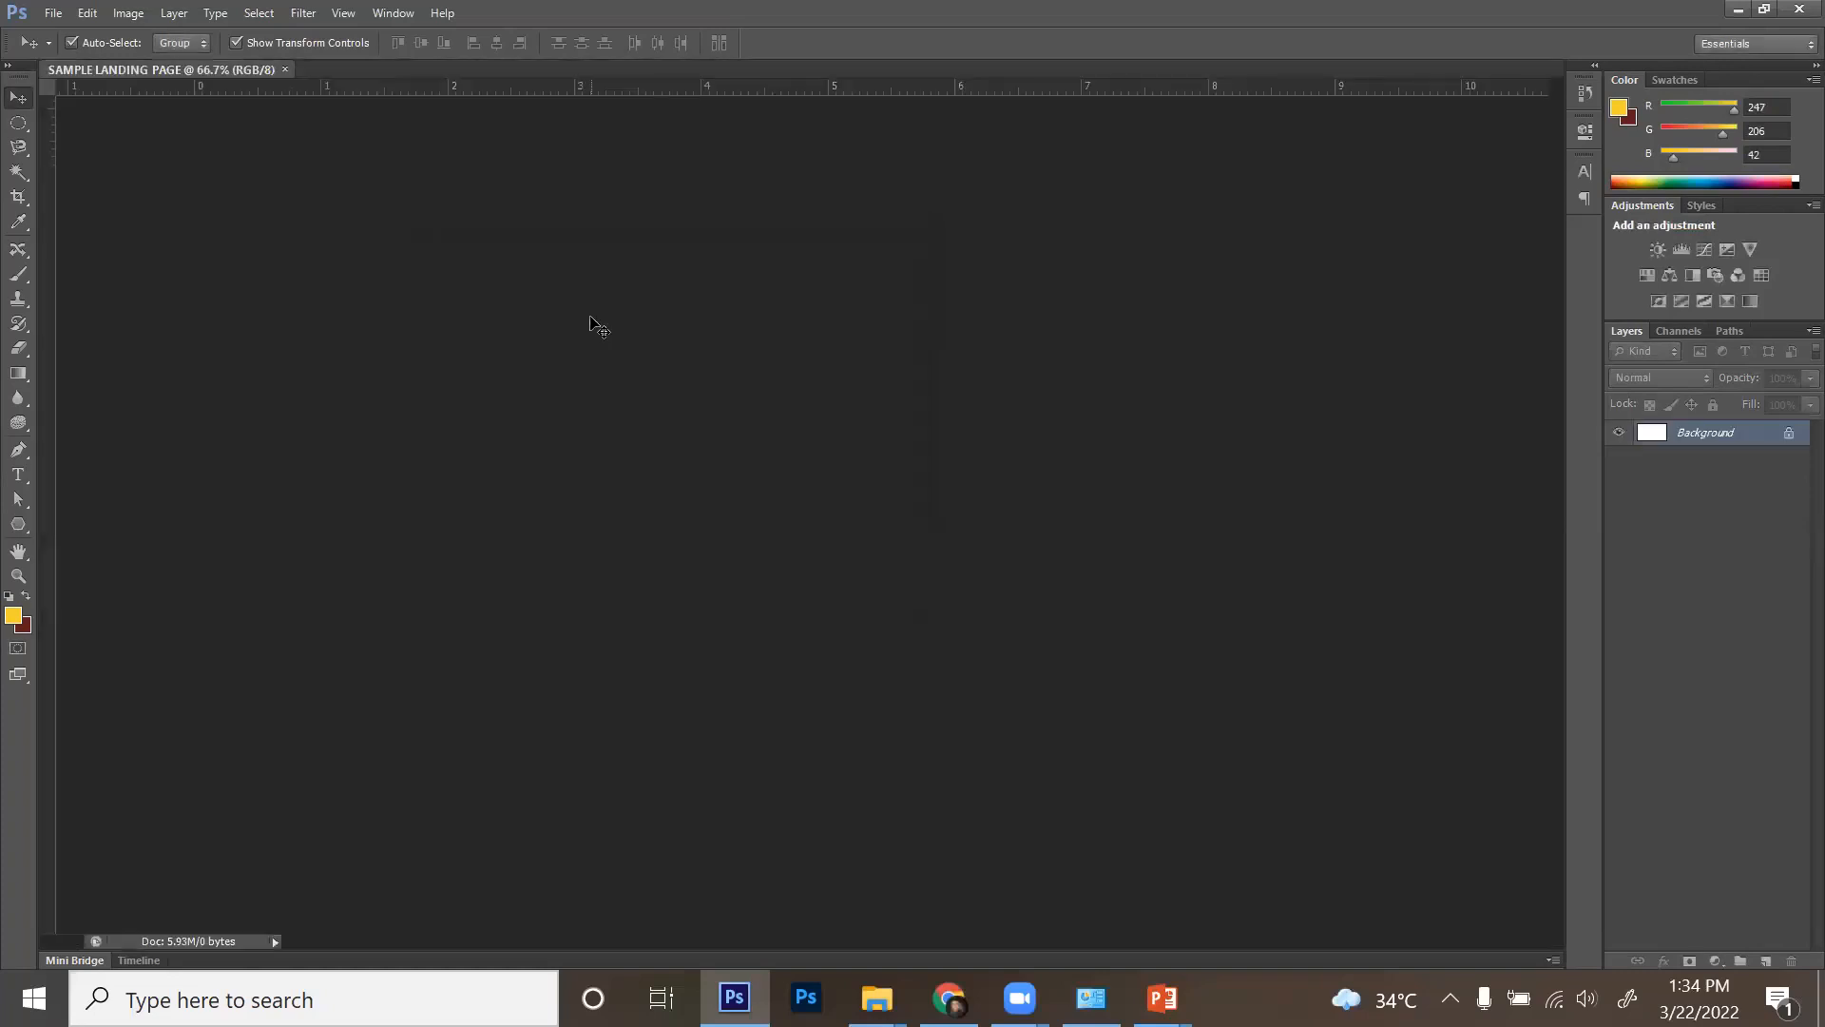
key("ctrl+0")
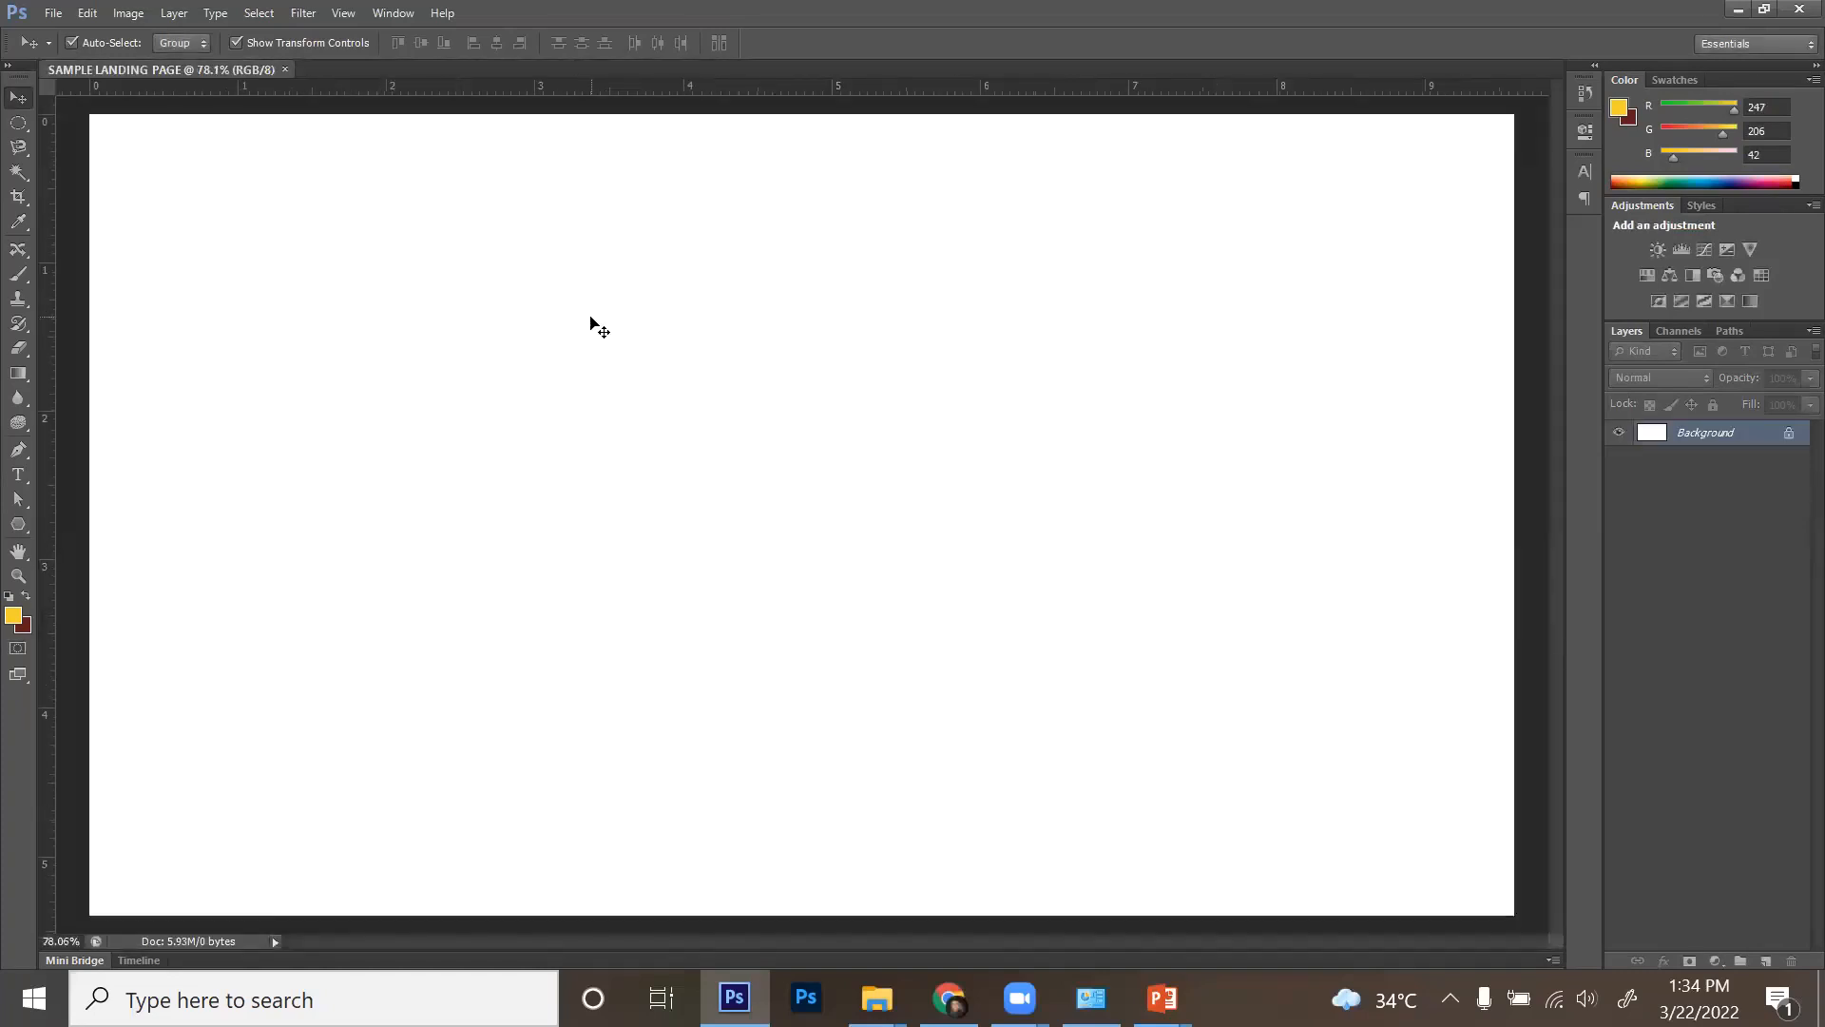
- Place the COFFEE_SAMPLE image from the SEATWORK 3_MINIMALISM folder into the document and hide its layer
left_click(876, 998)
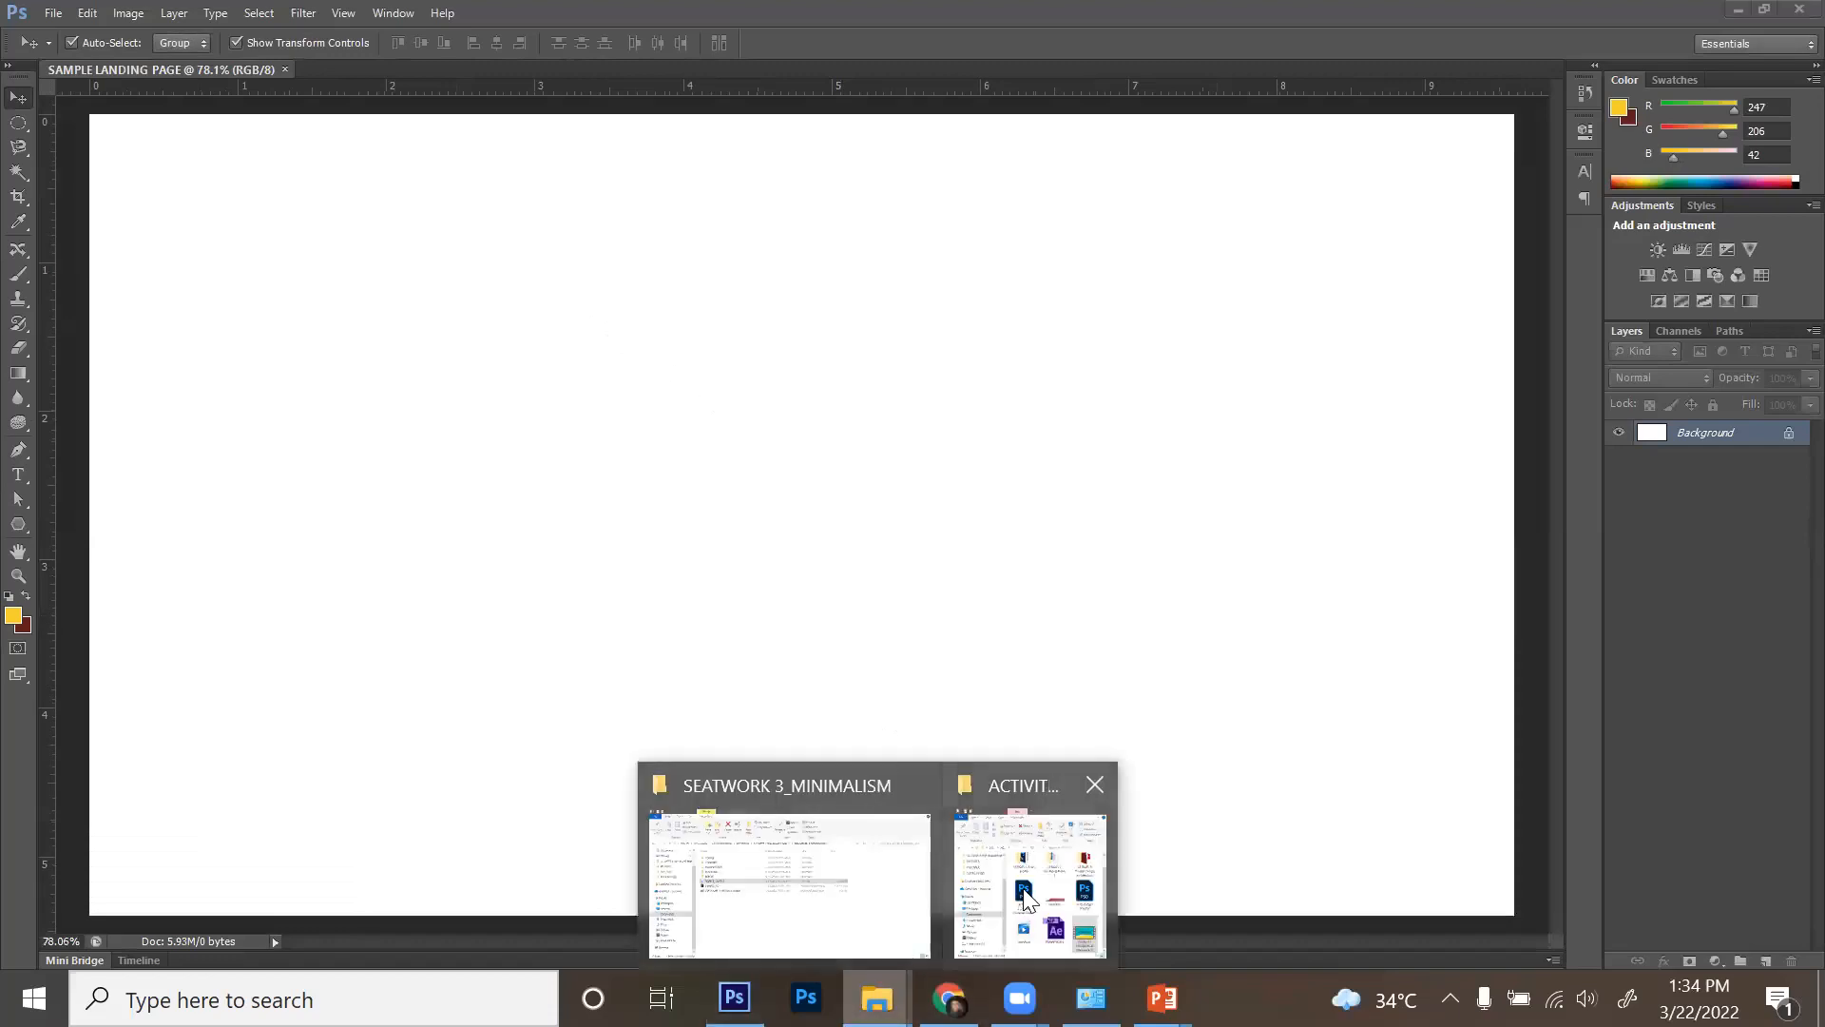
left_click(844, 874)
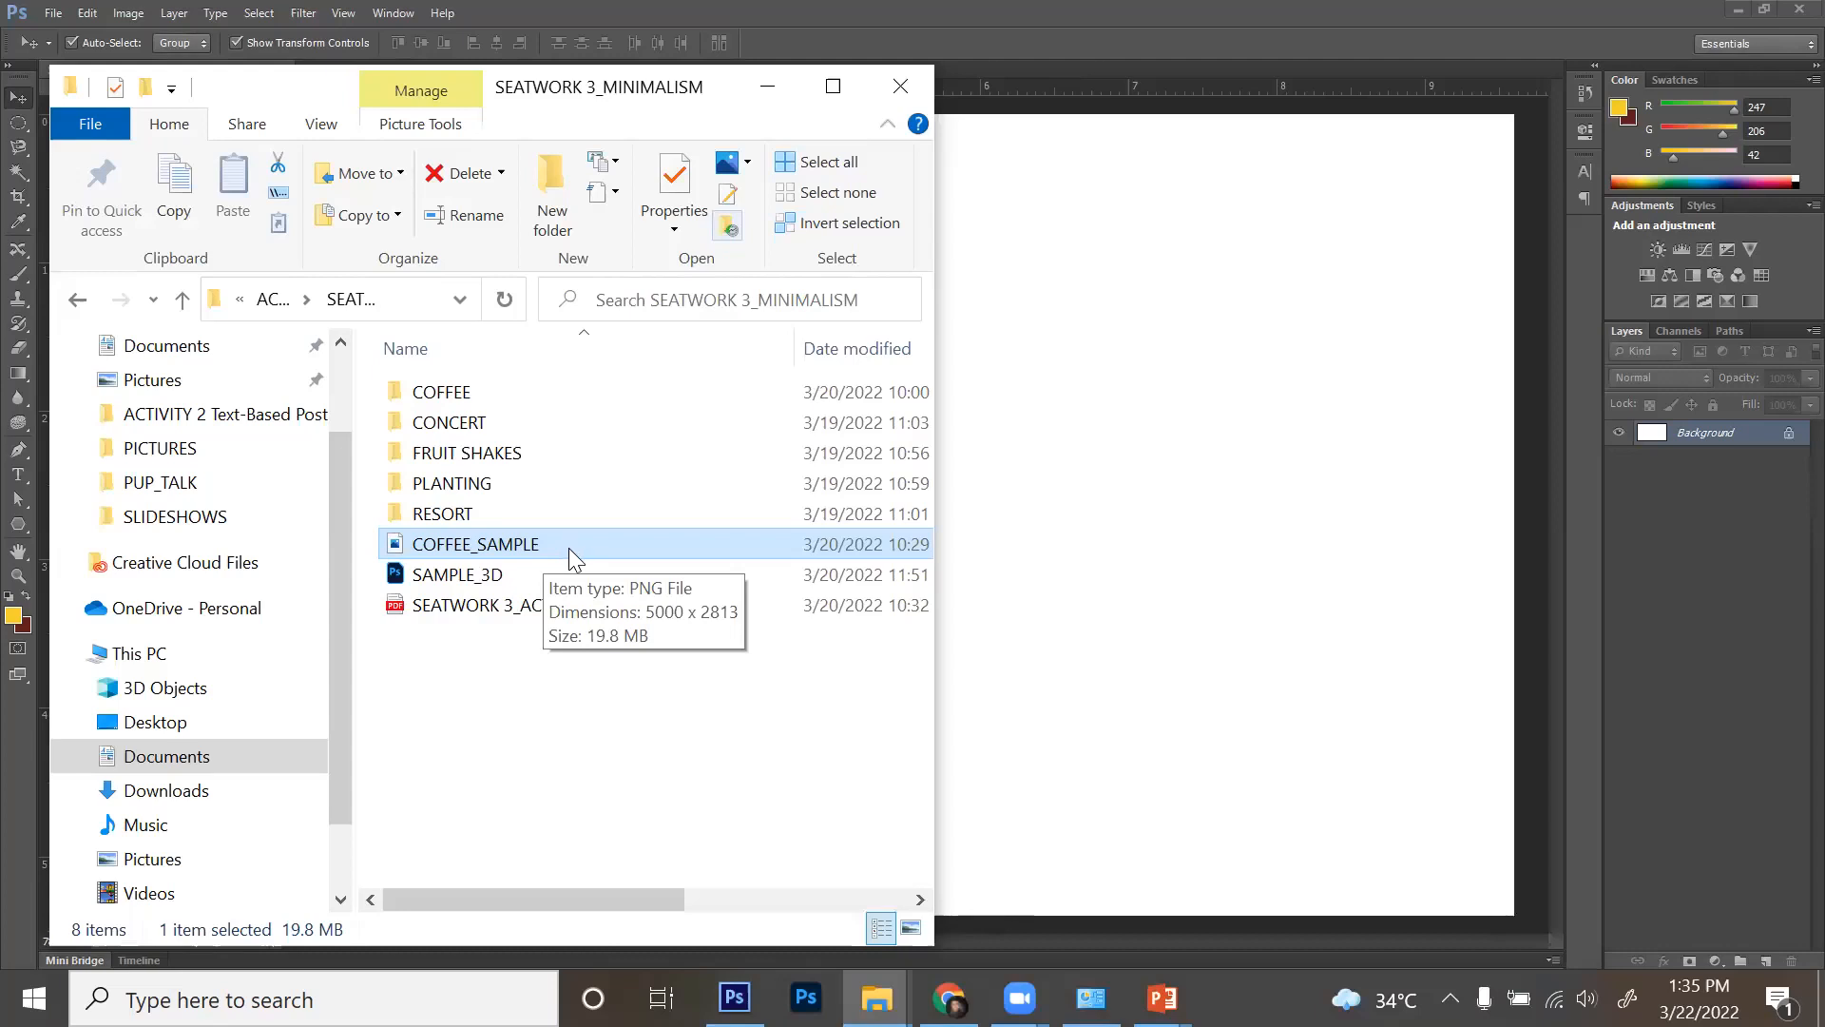
left_click_drag(569, 548, 1031, 465)
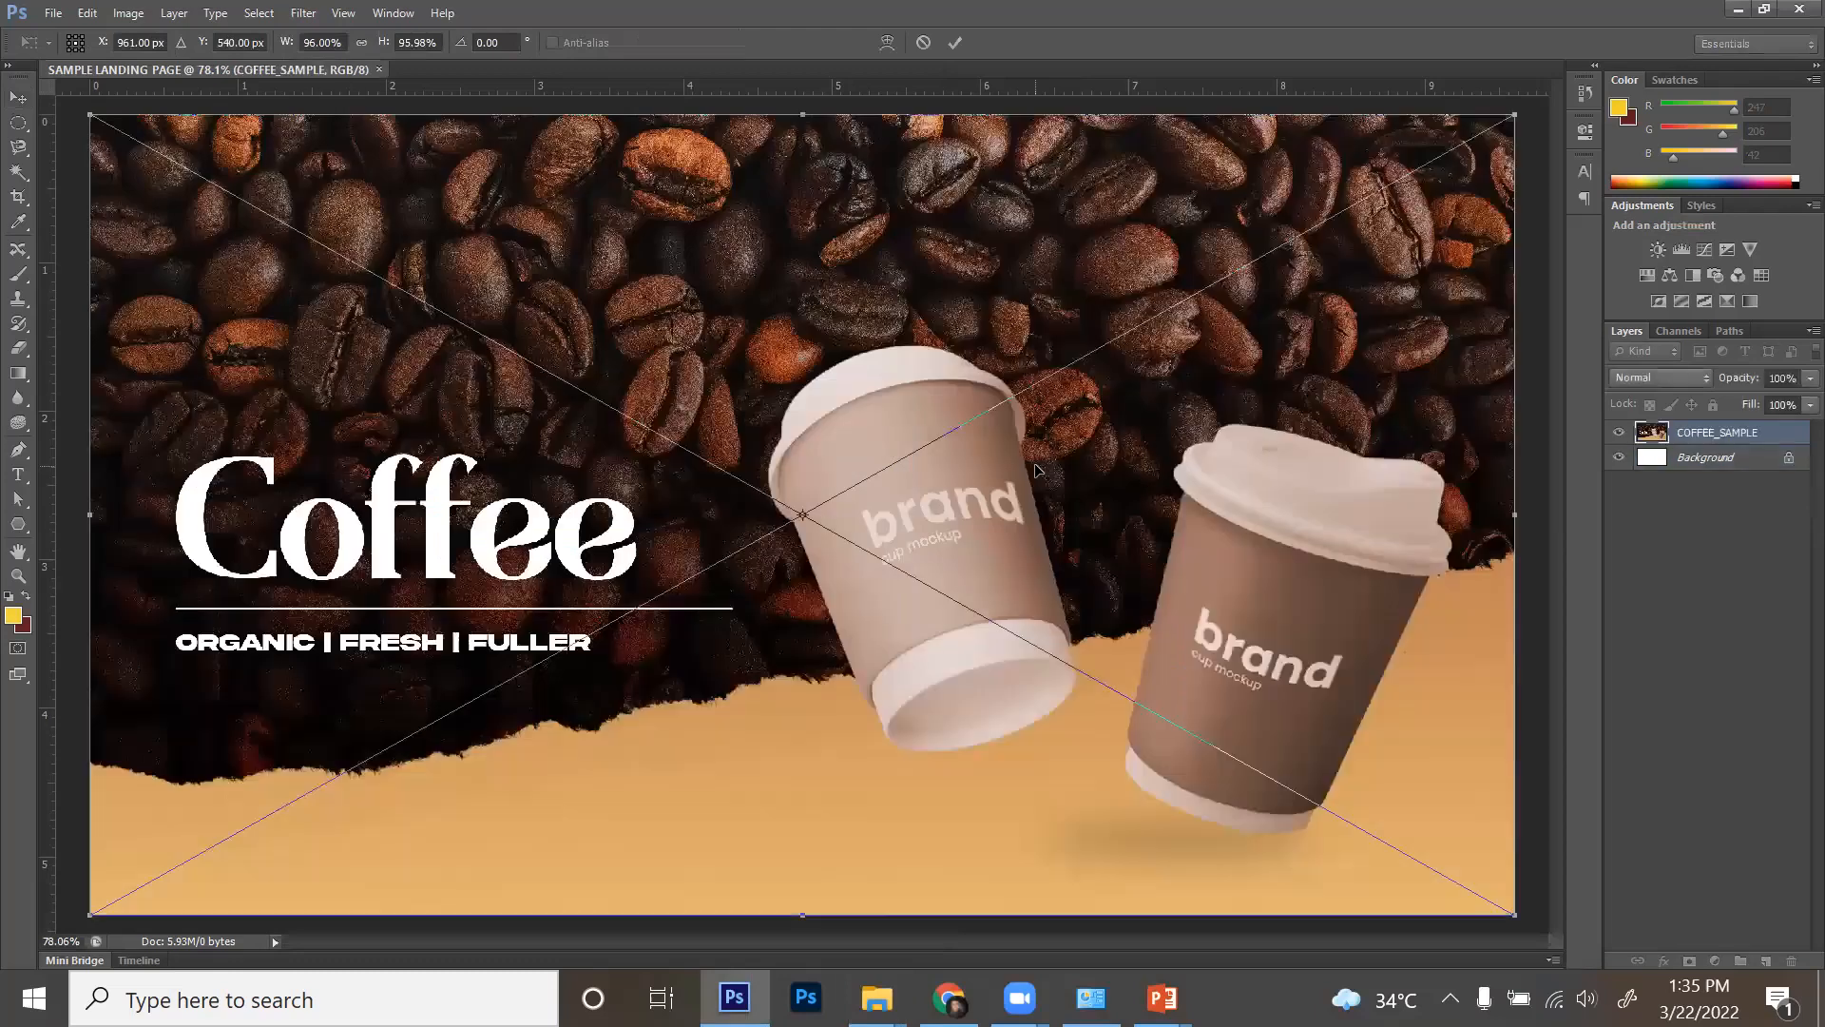
key("Return")
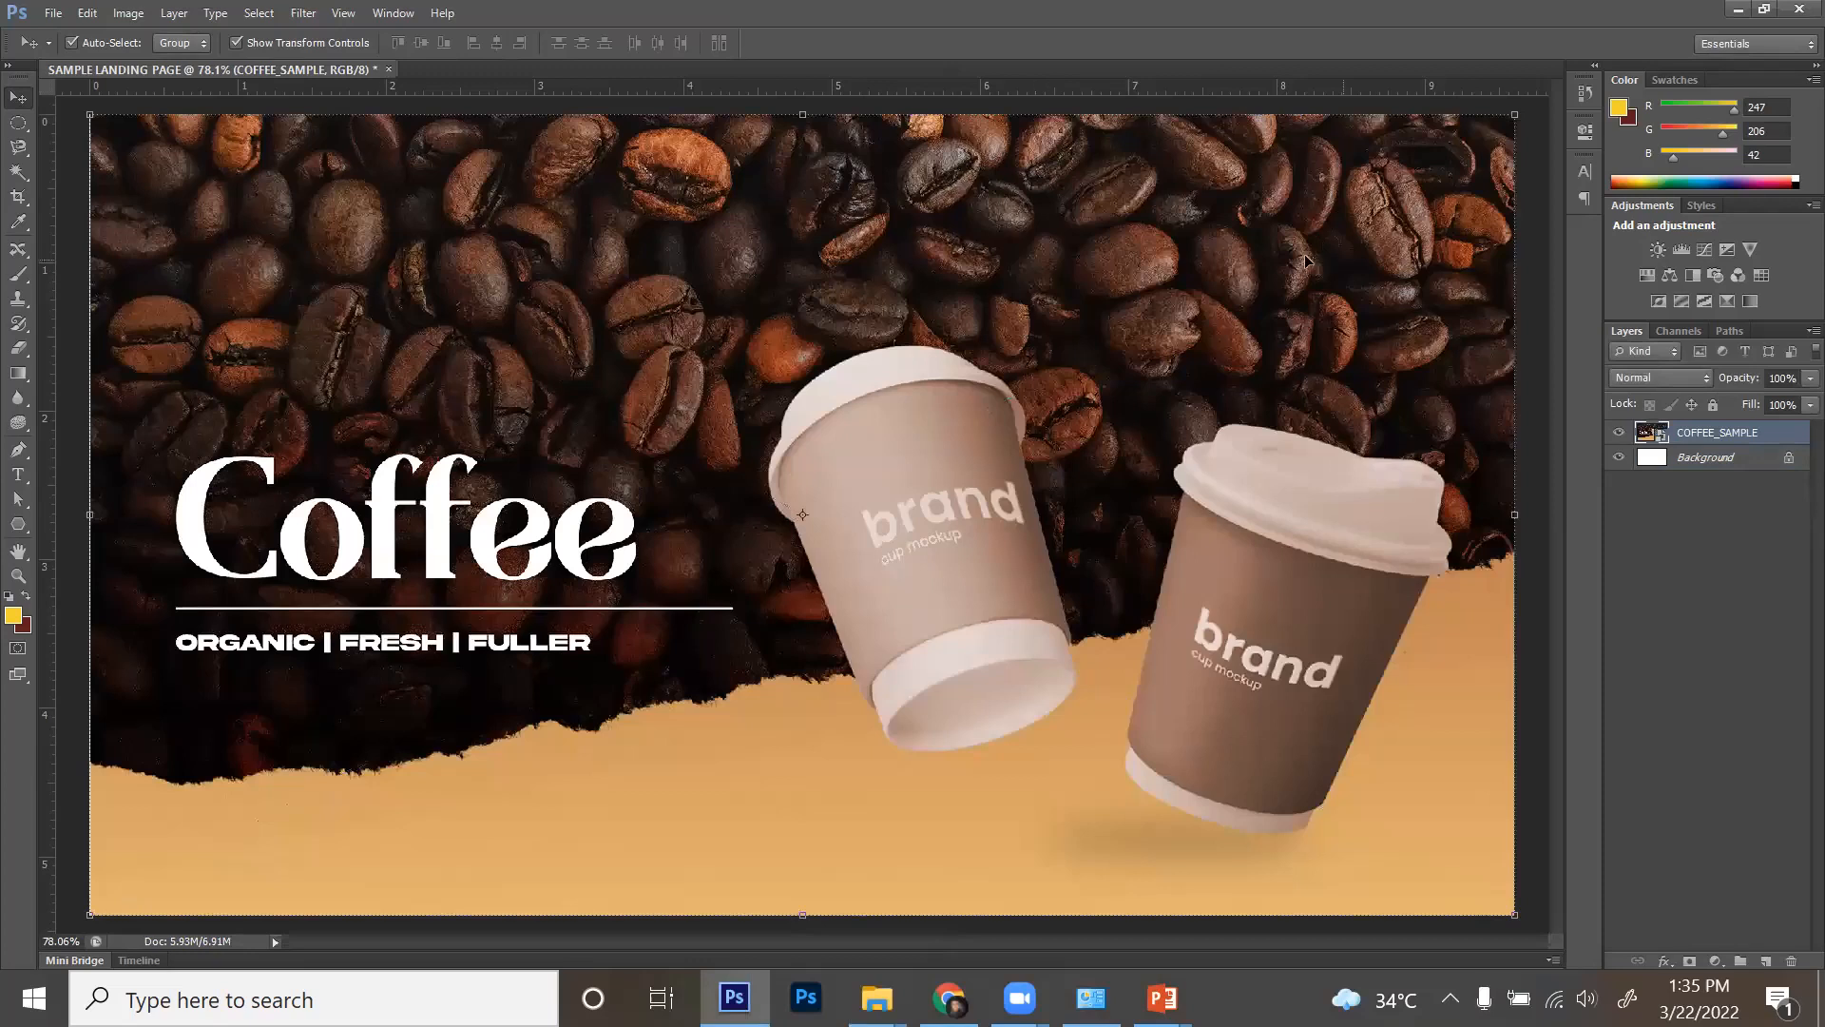
left_click(1619, 433)
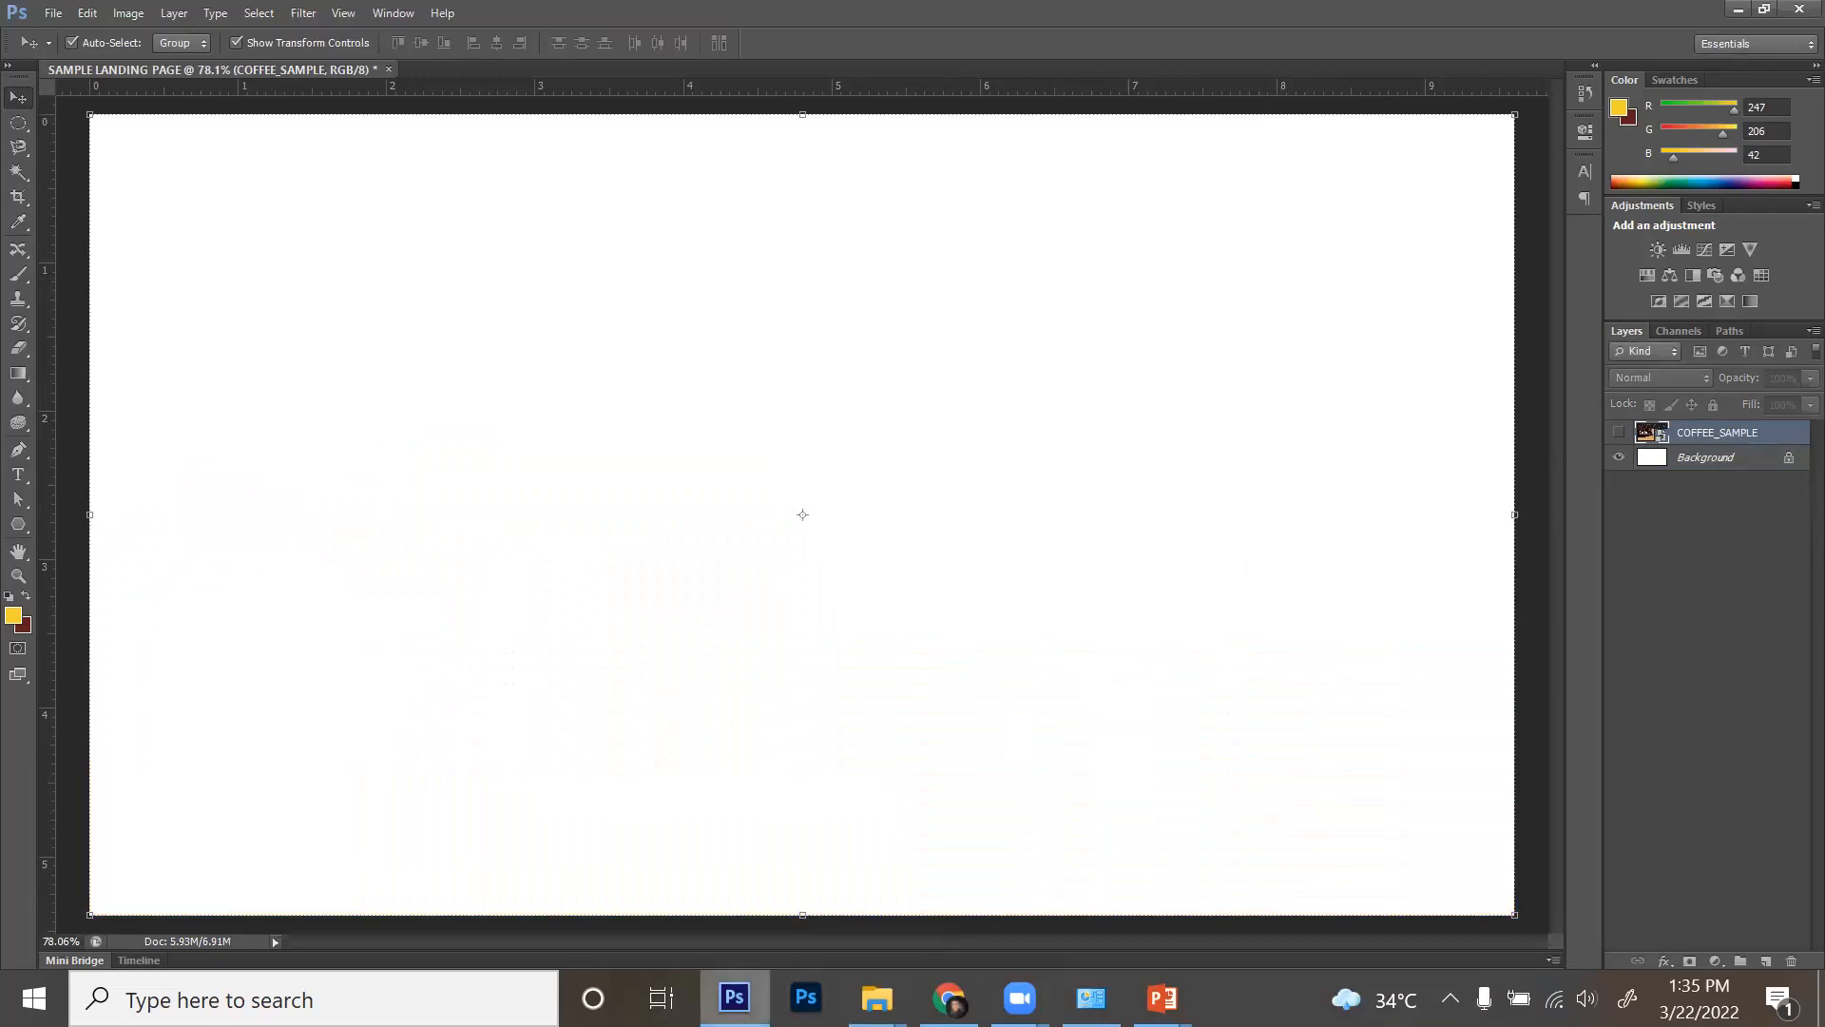
- Place torn paper image 3 from the DECORATIONS folder of SEATWORK 1_POSTER into the document
mouse_move(877, 998)
left_click(818, 873)
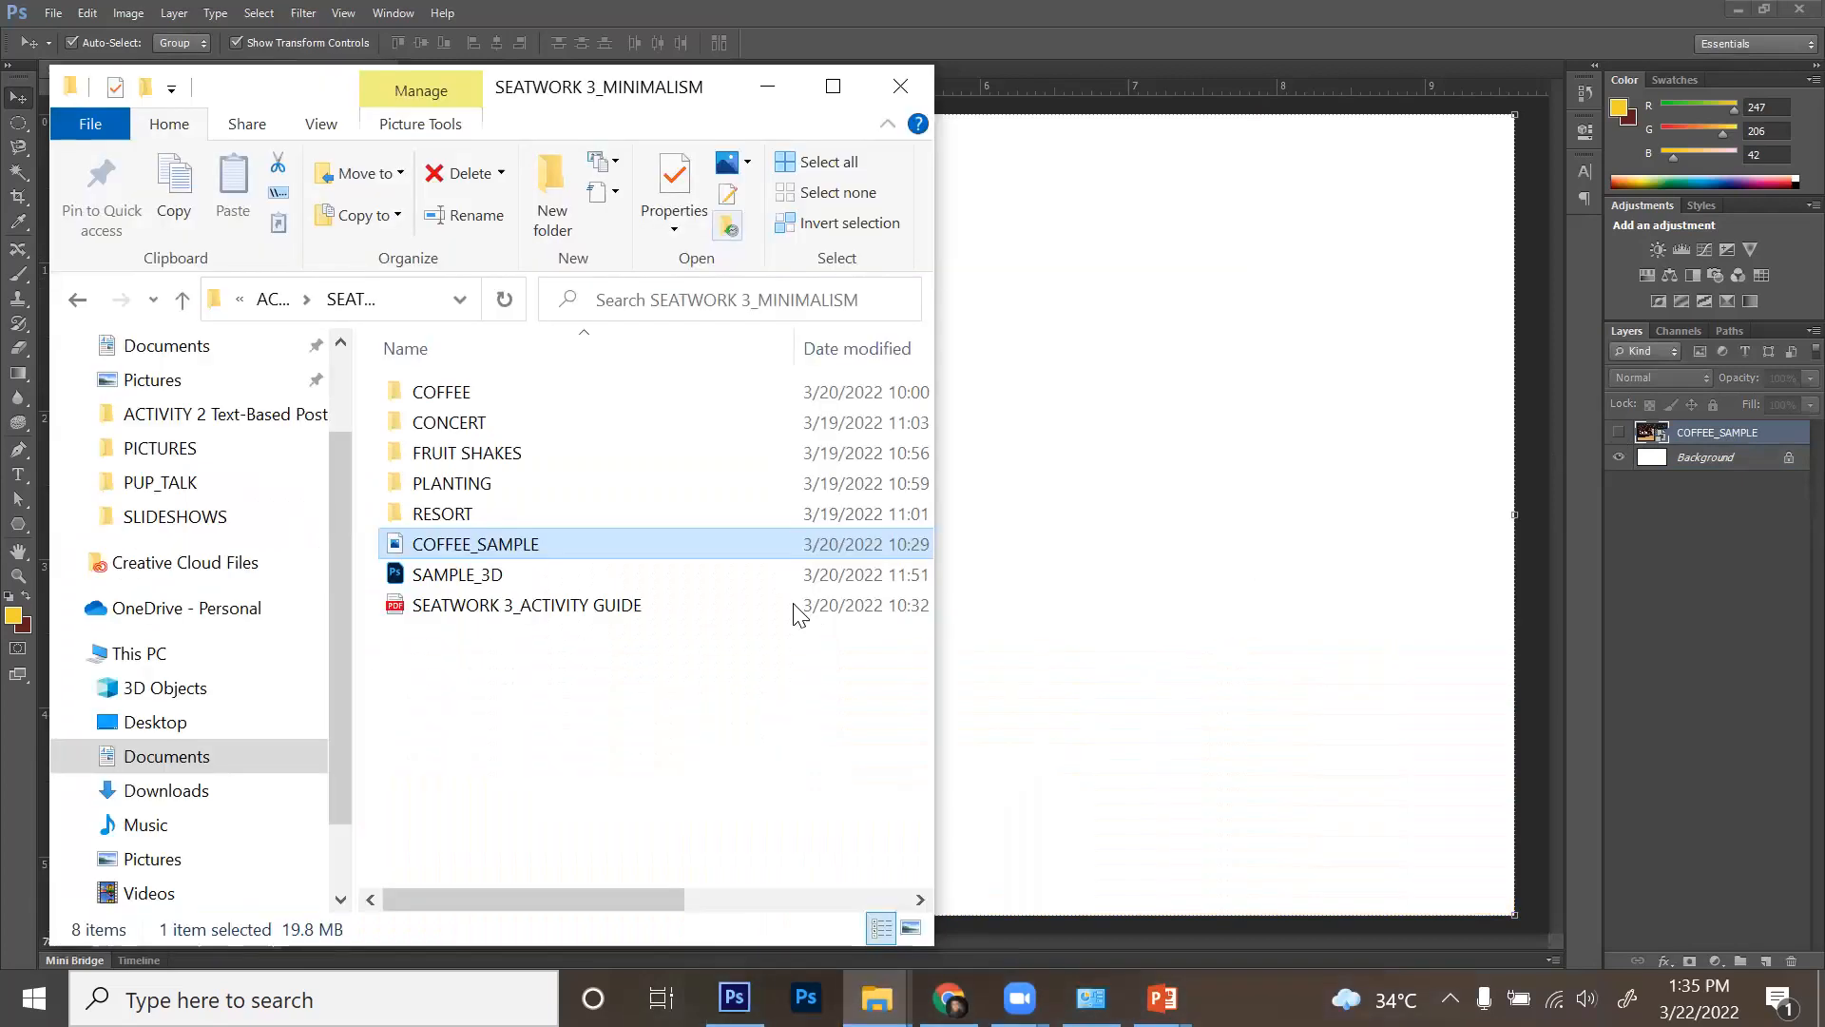
double_click(625, 398)
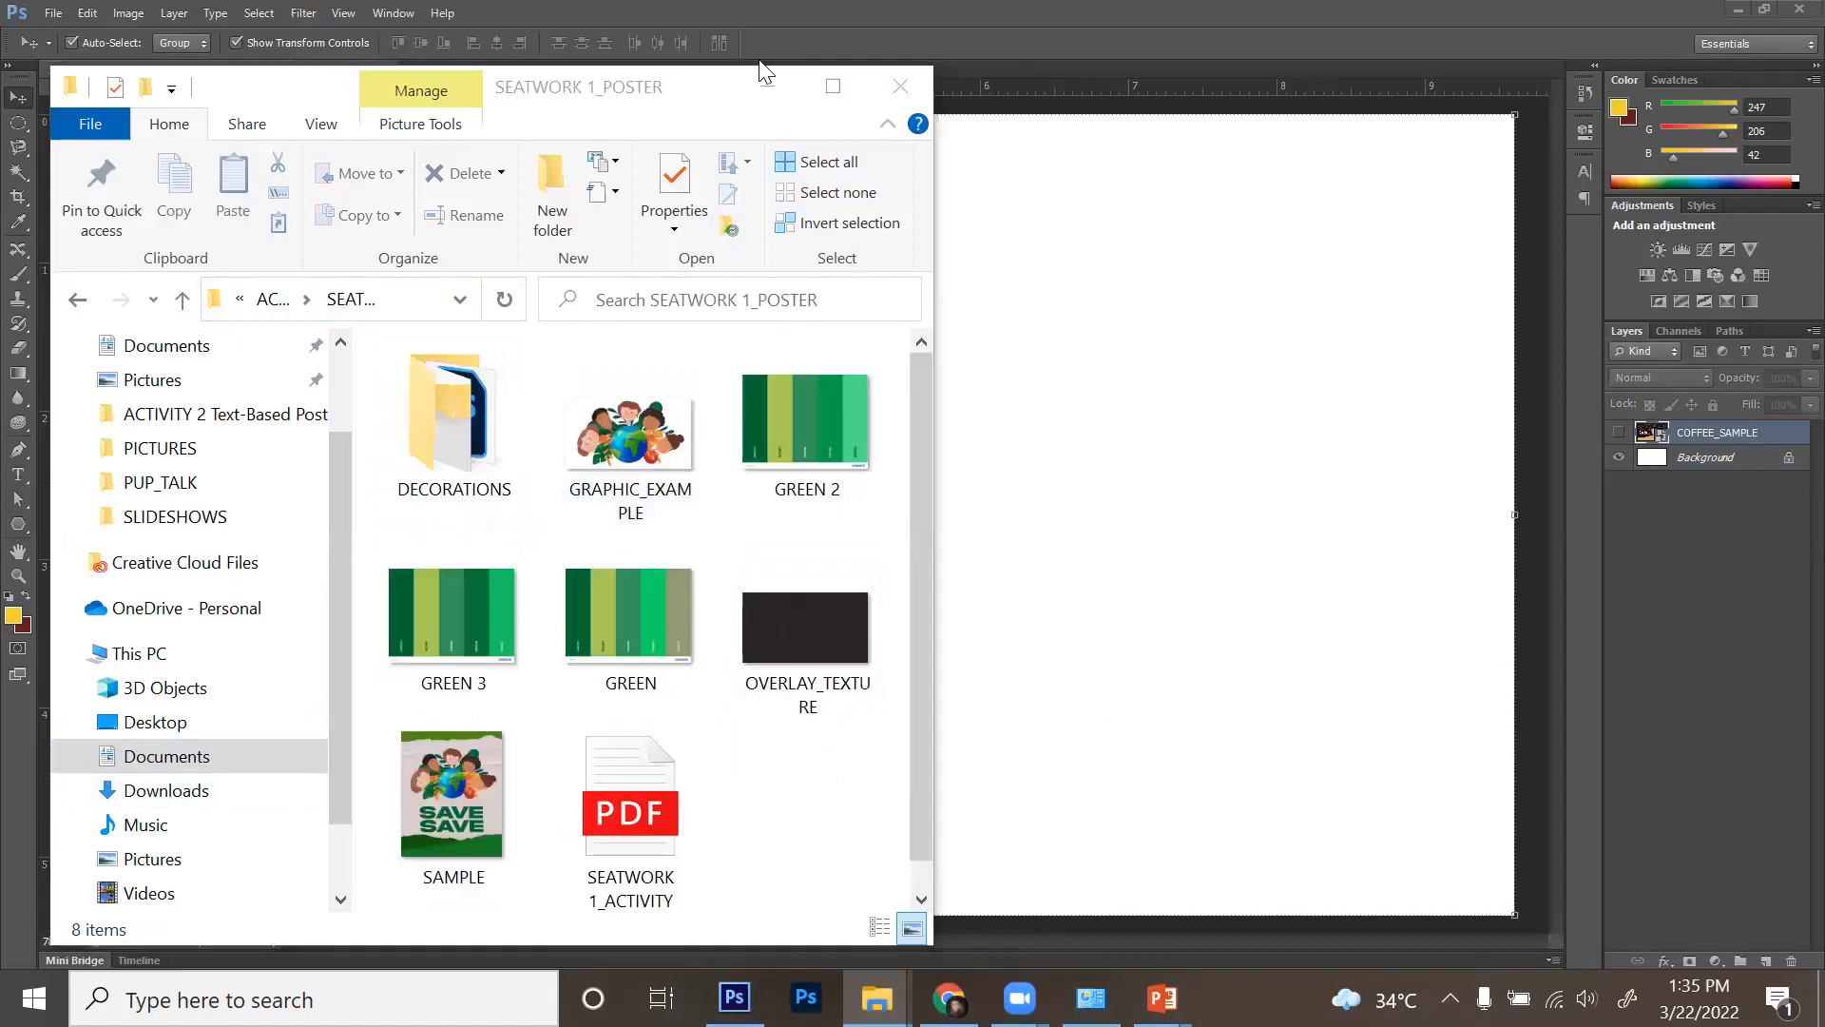
left_click(787, 856)
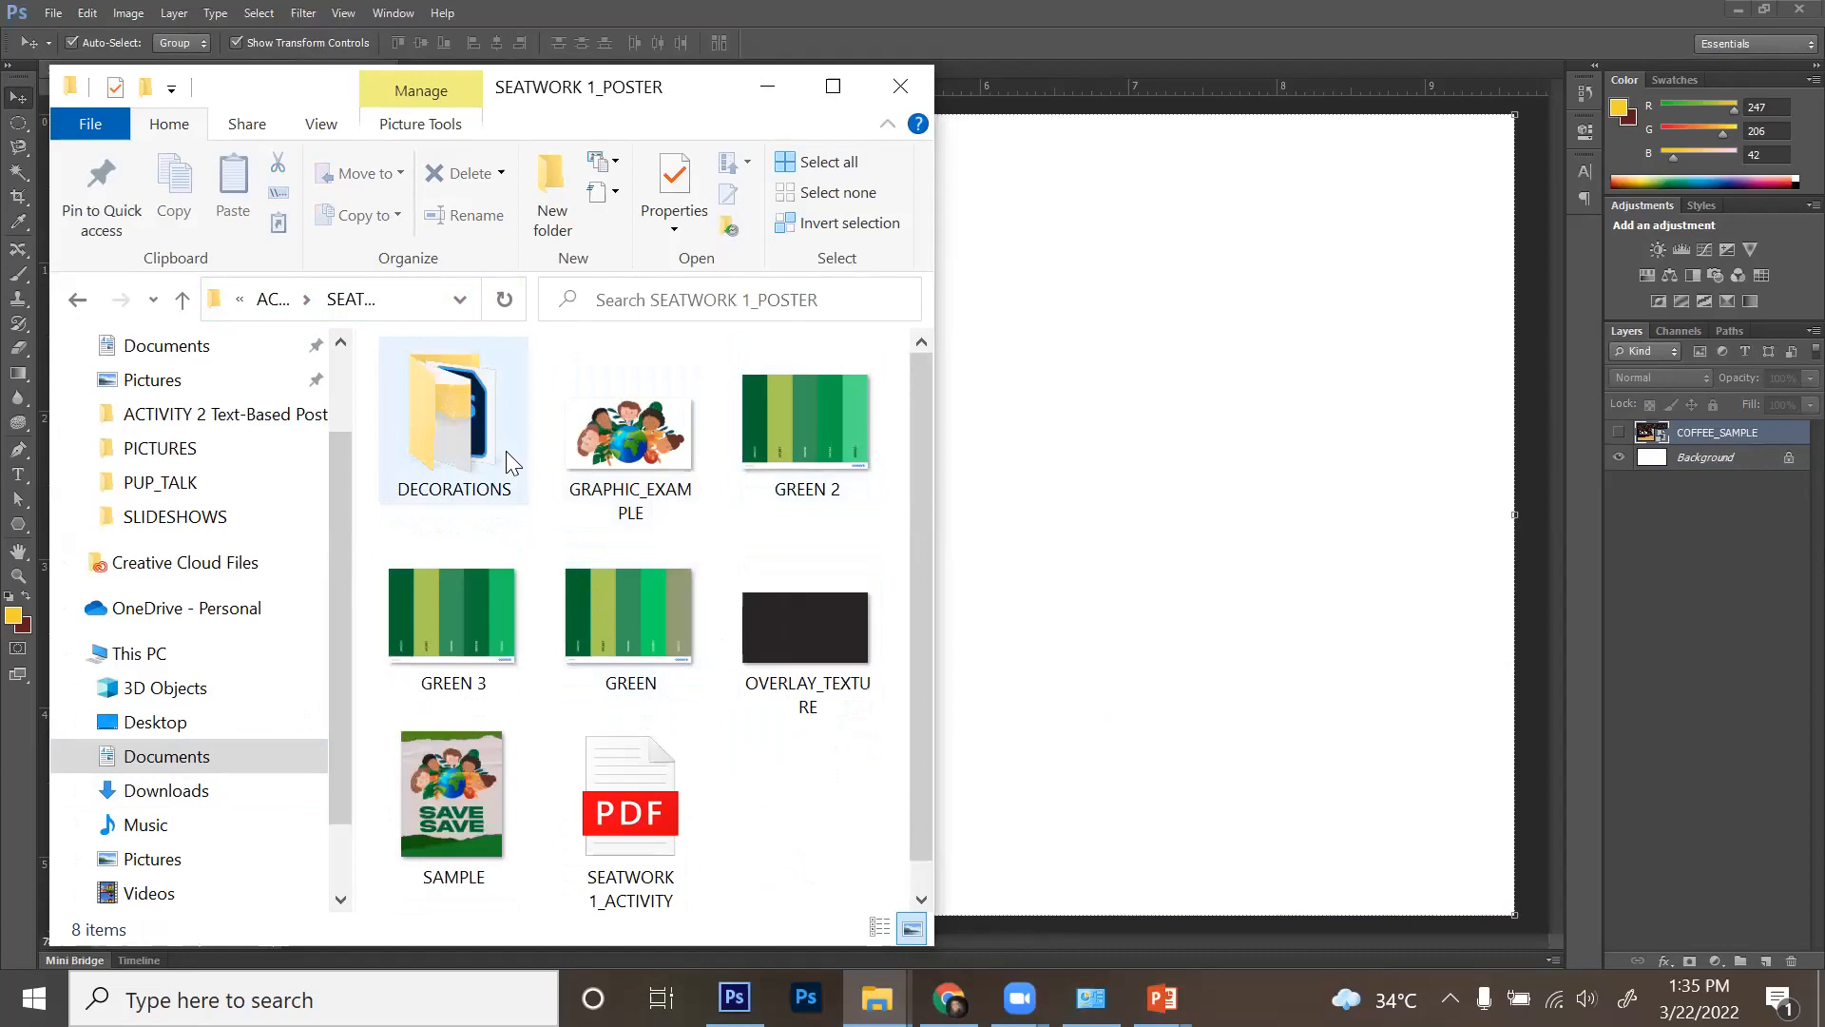
mouse_move(506, 451)
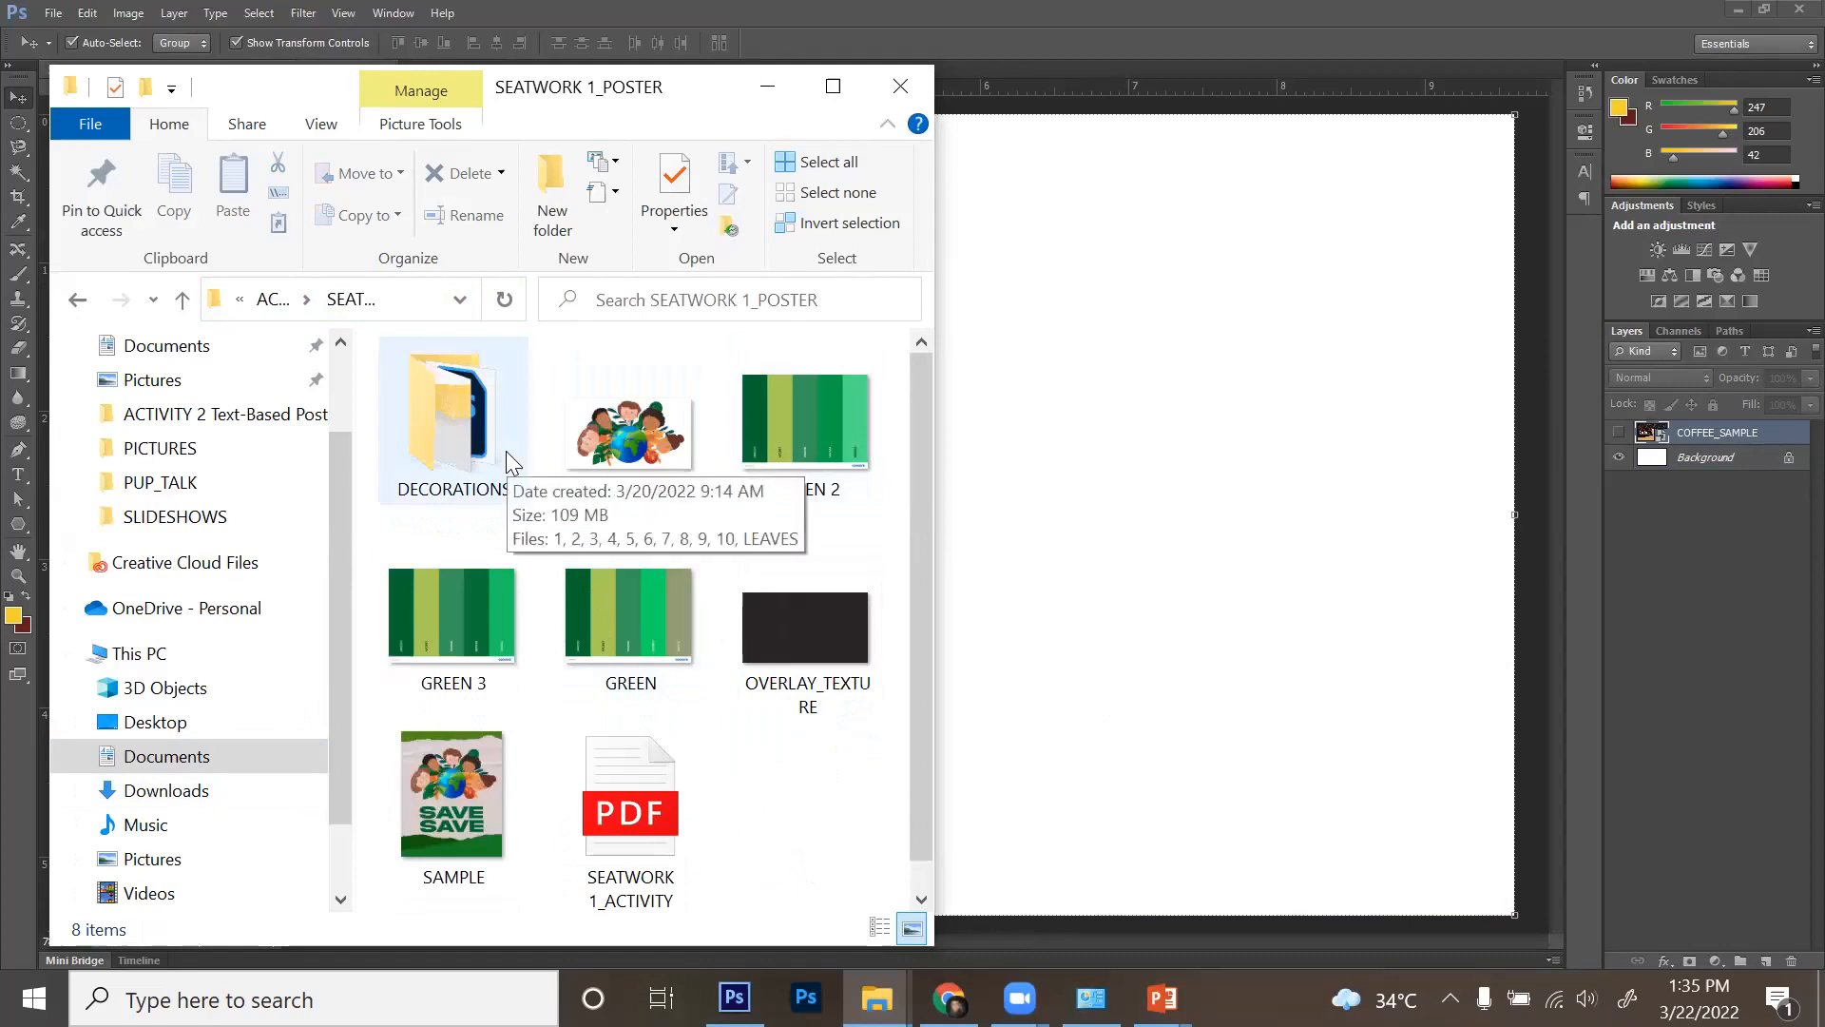
double_click(506, 451)
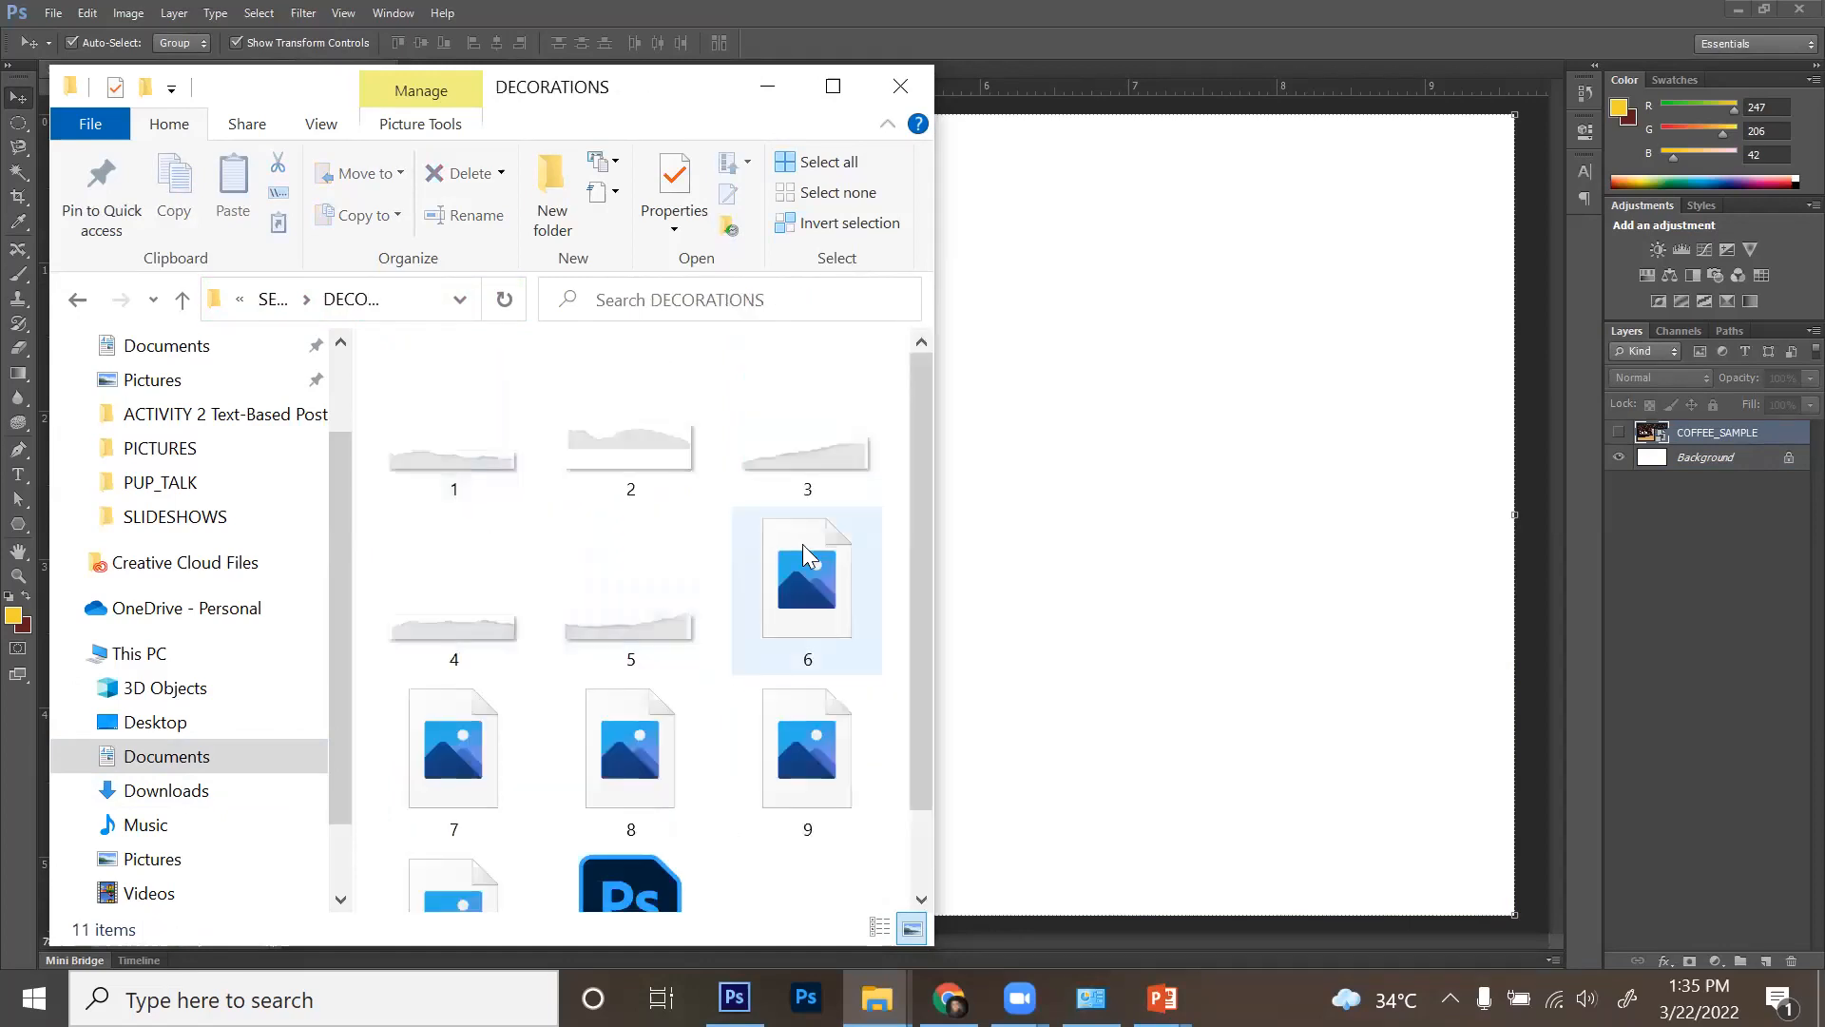
mouse_move(812, 454)
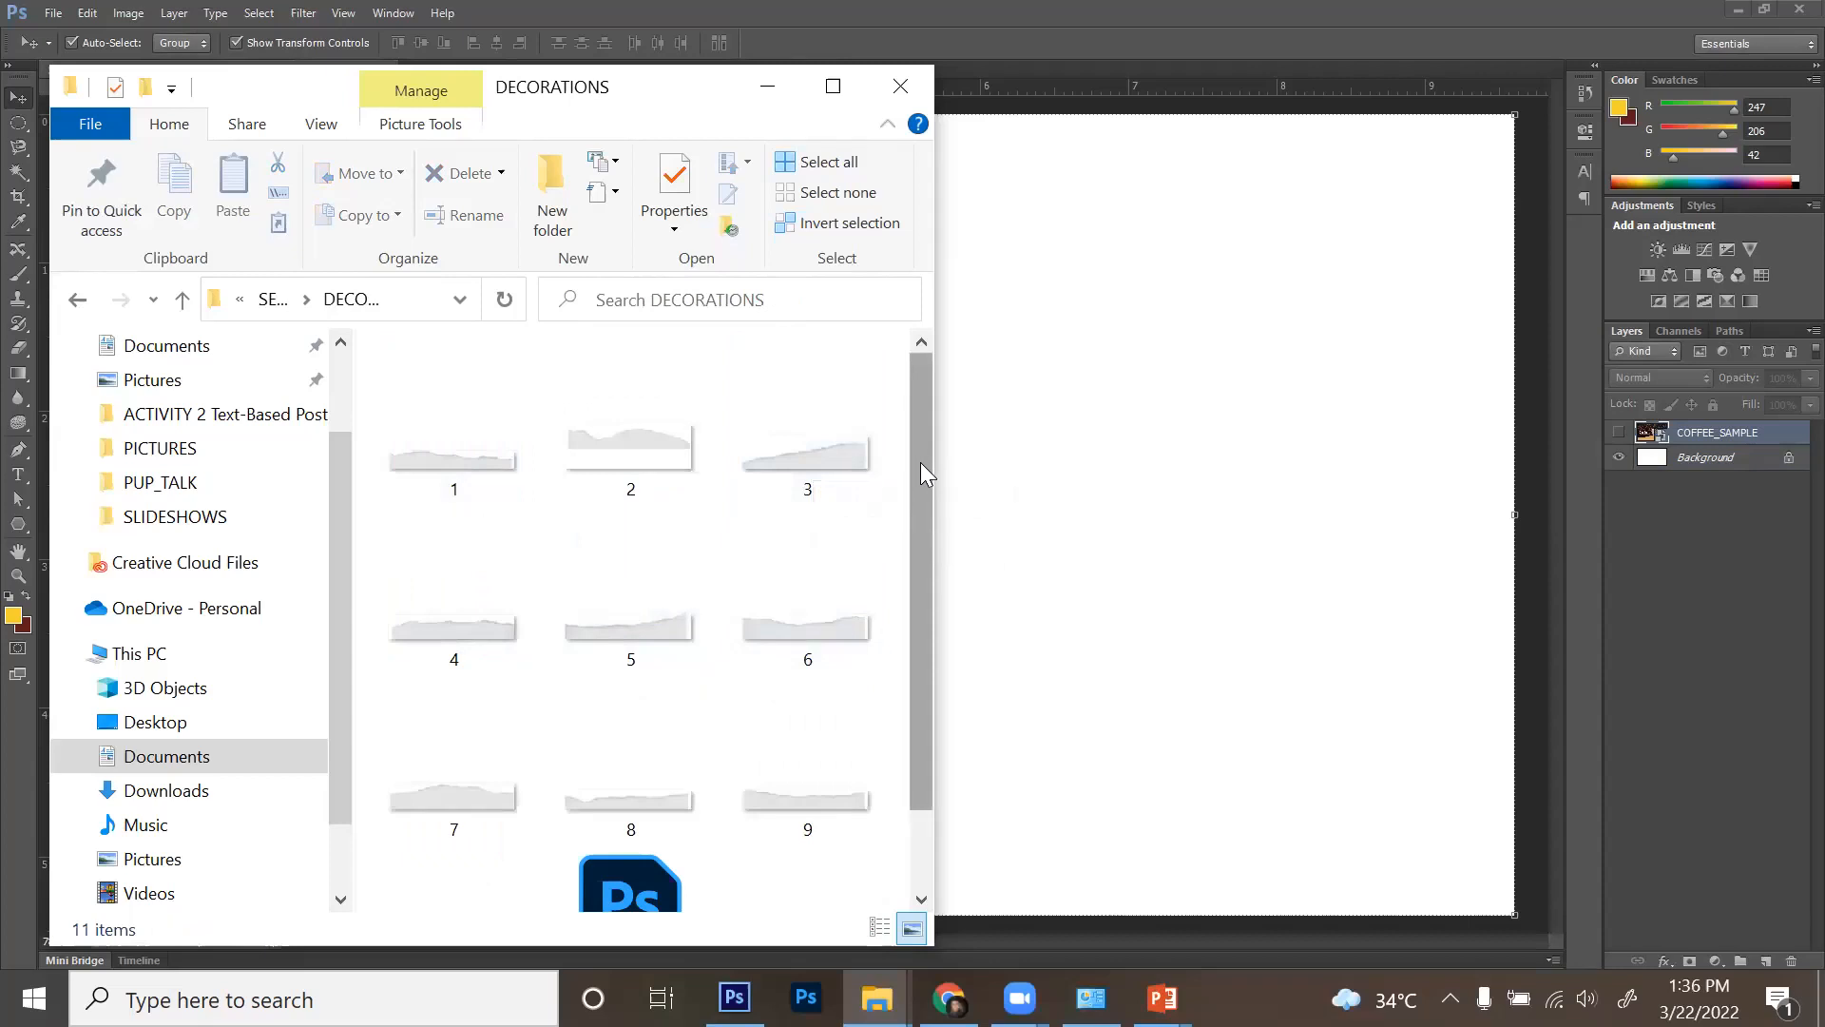
left_click(818, 460)
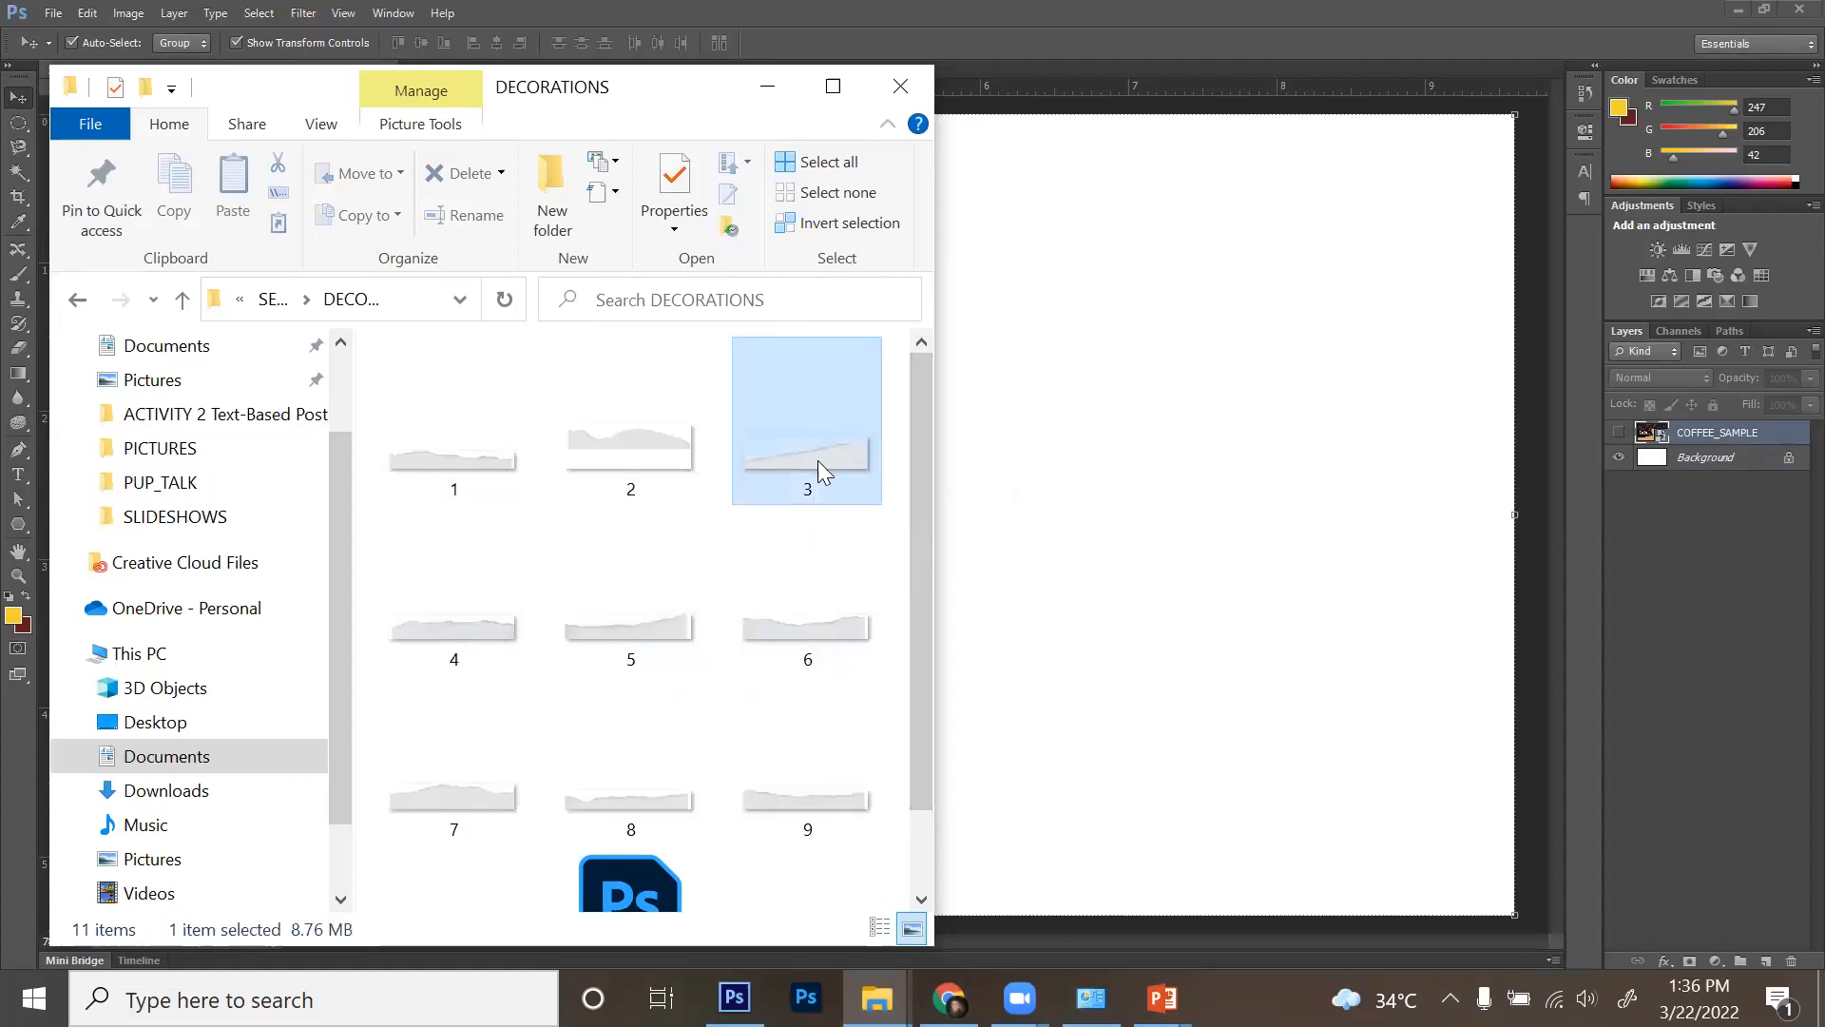
left_click_drag(818, 461, 1190, 431)
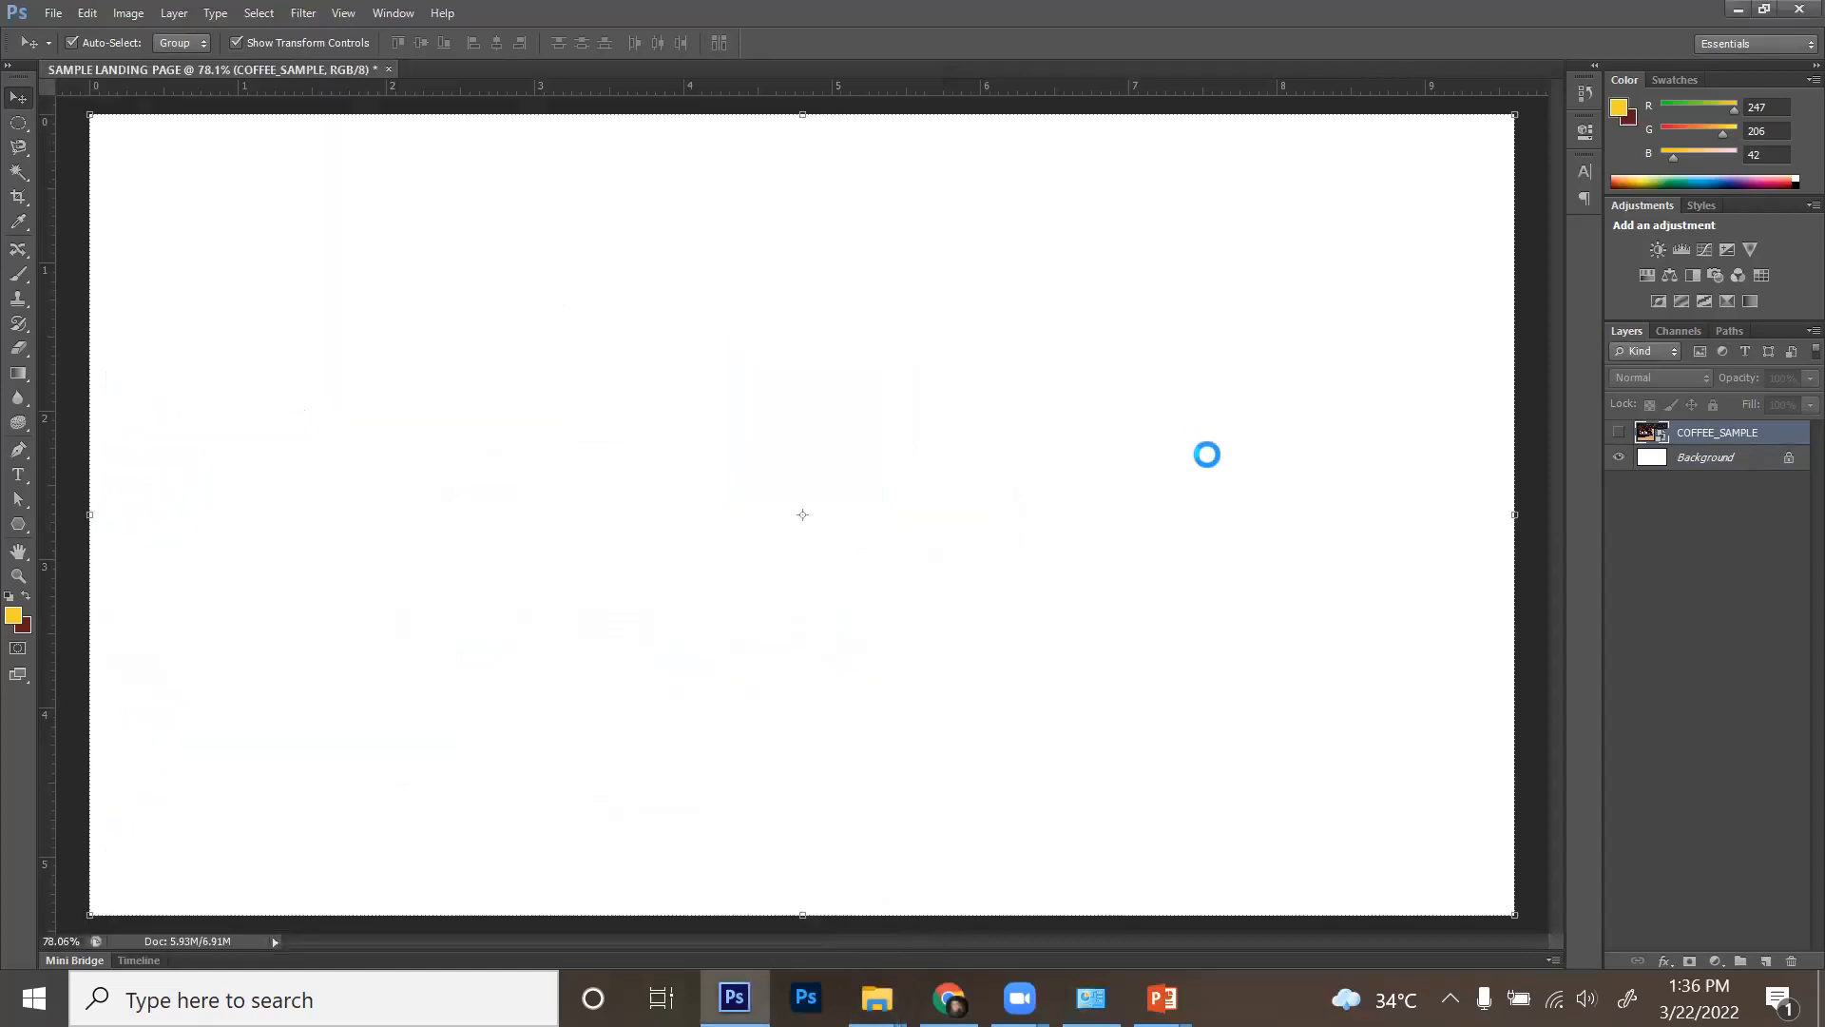
key("Return")
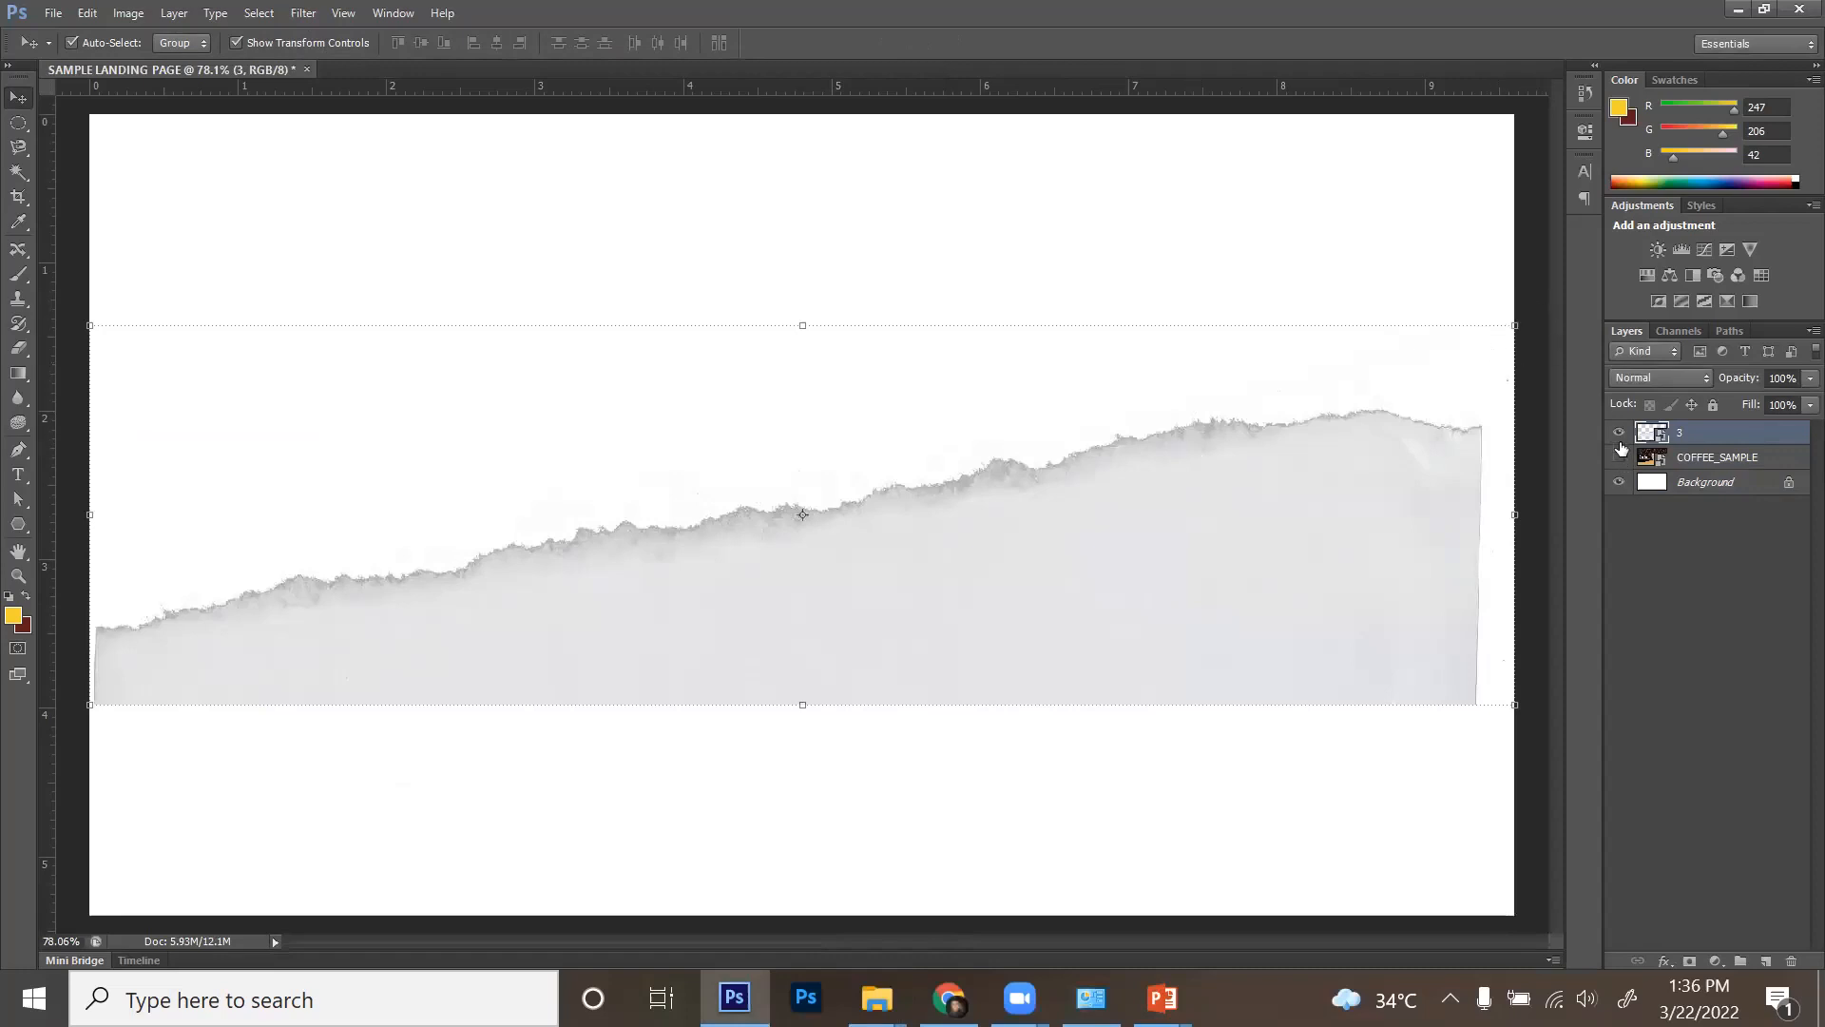
- Move the COFFEE_SAMPLE layer above torn paper layer 3, showing it briefly for reference and hiding it again
double_click(1740, 458)
left_click_drag(1778, 460, 1738, 440)
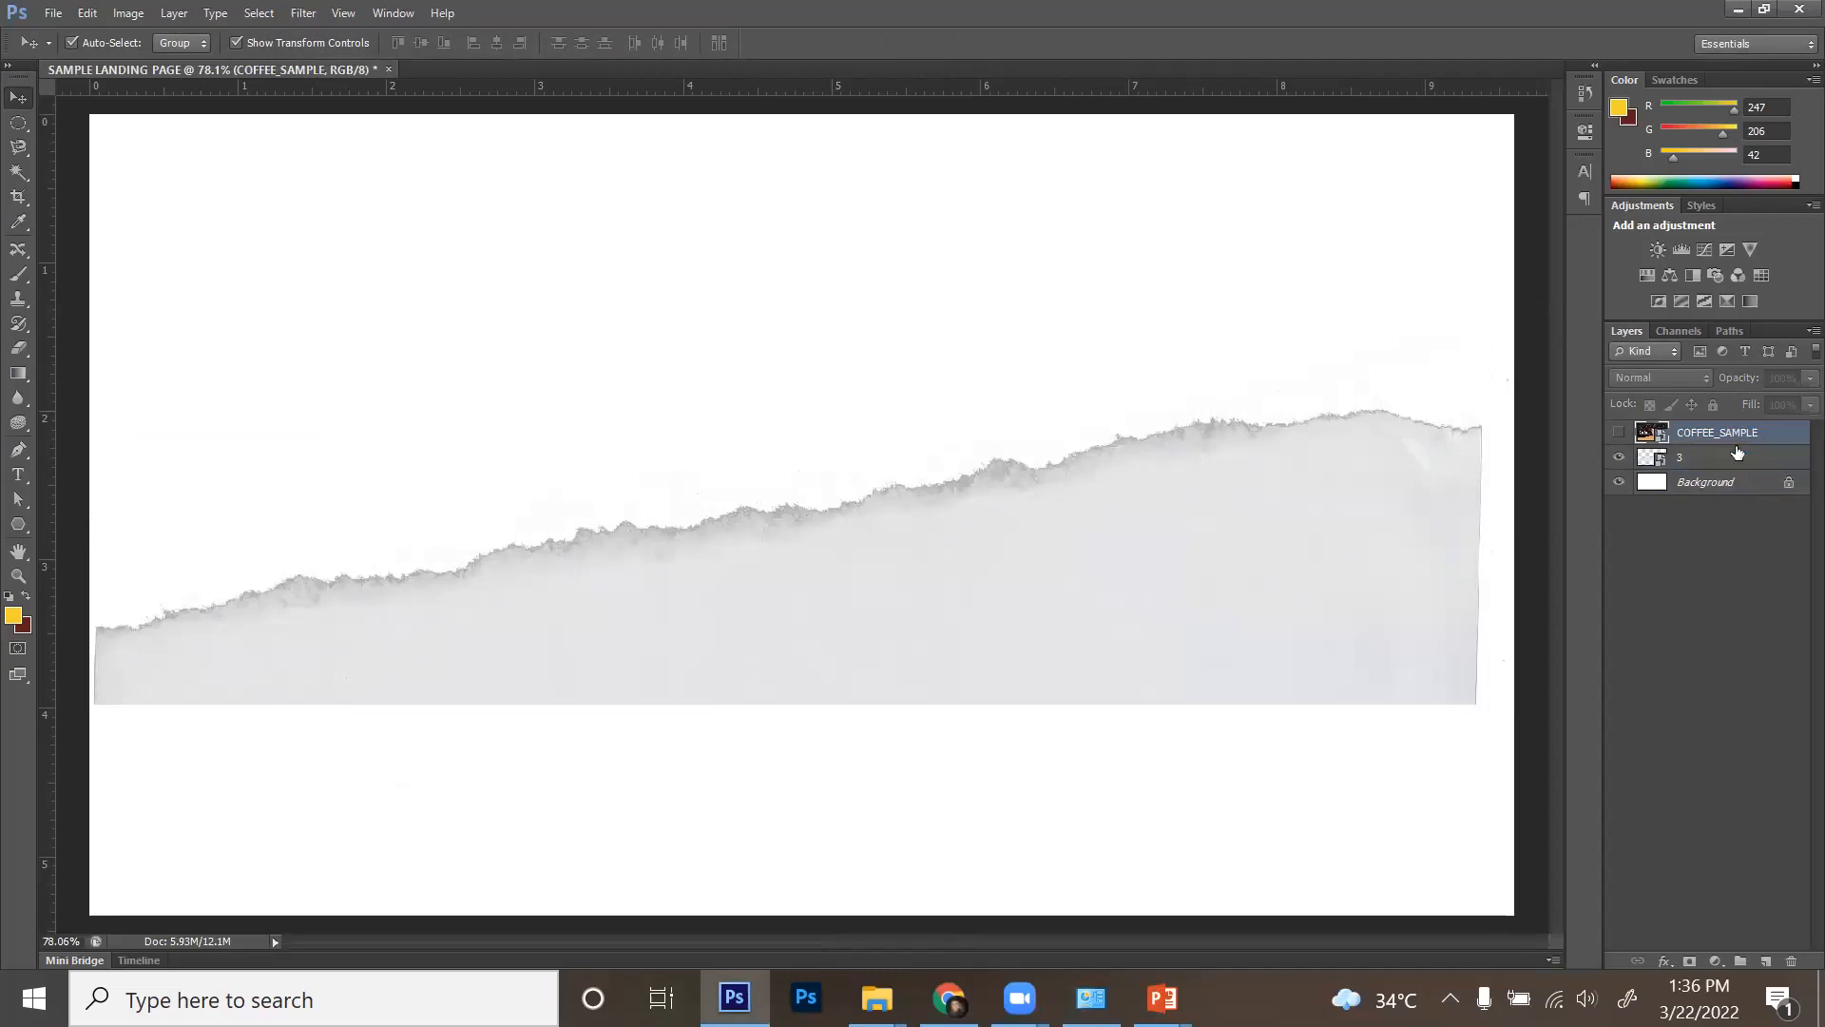
left_click(1619, 433)
left_click(1619, 432)
- Examine the transform handle at the upper right corner of torn paper layer 3 at 200% zoom
left_click(1508, 369)
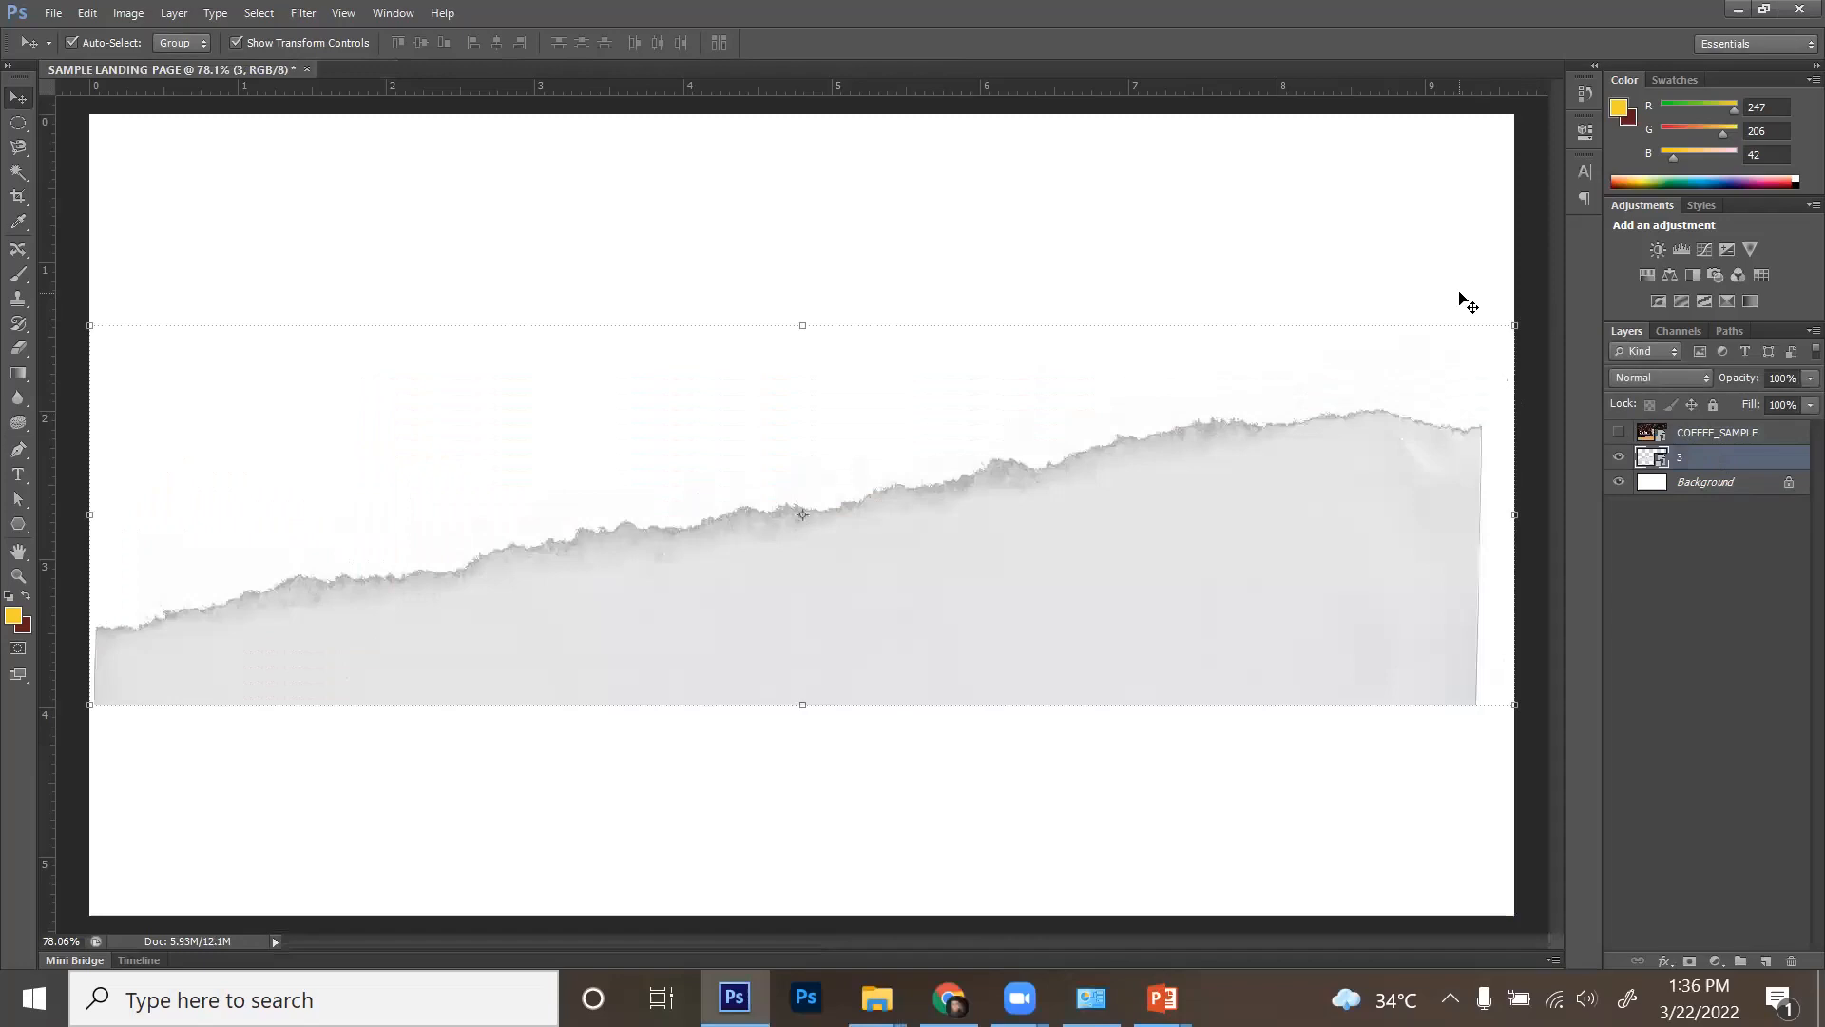
key("ctrl+plus")
key("ctrl+plus")
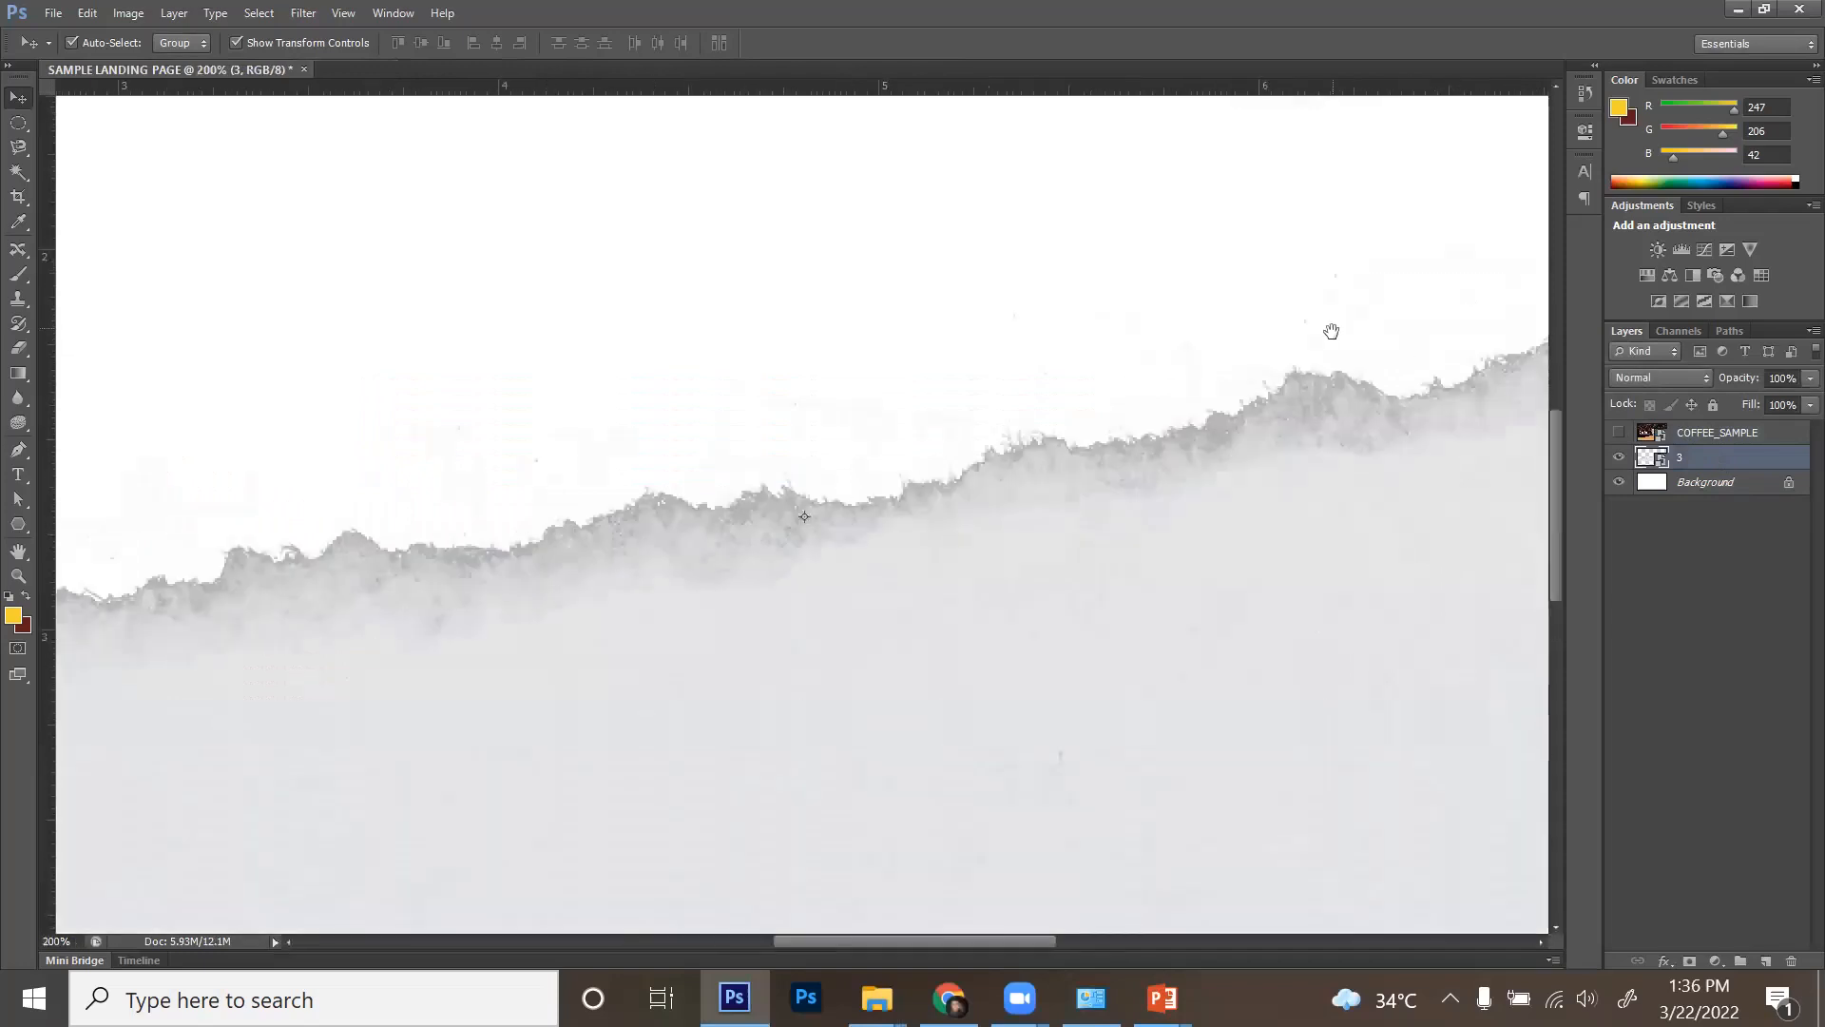
left_click_drag(1329, 330, 361, 554)
left_click_drag(1340, 559, 748, 579)
left_click_drag(975, 320, 951, 485)
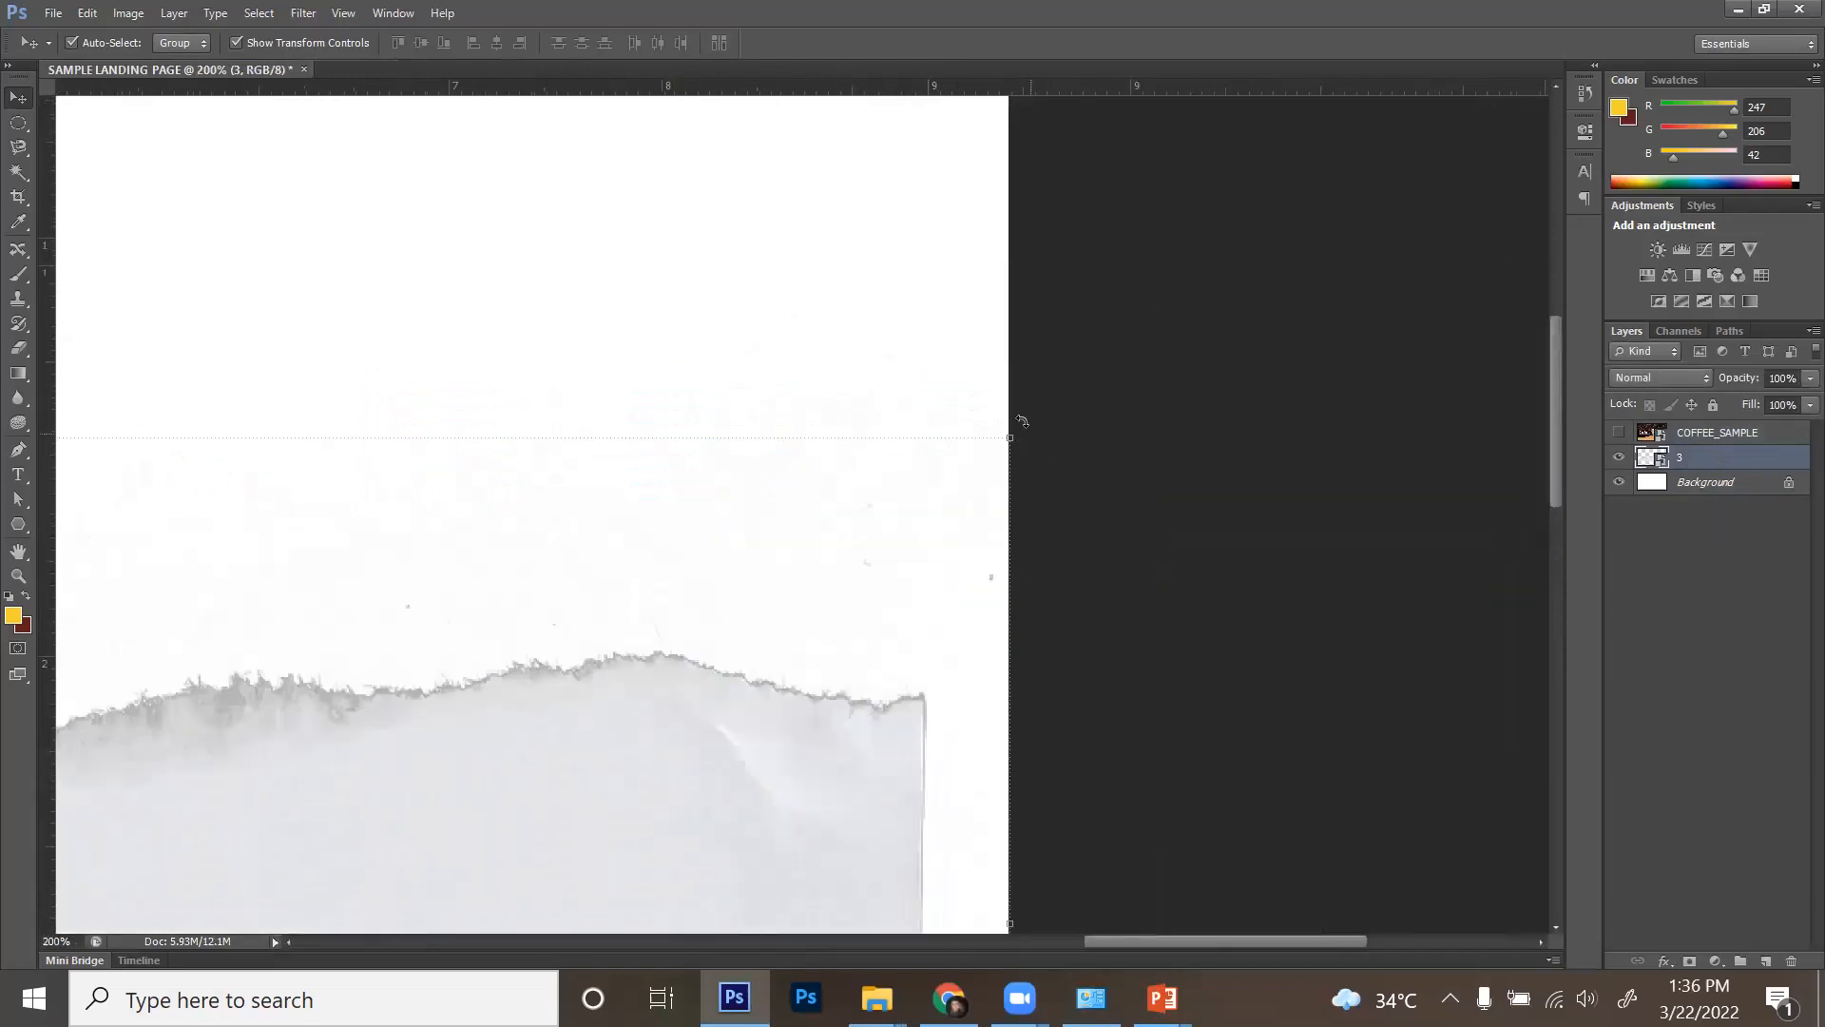
left_click_drag(1022, 421, 1017, 423)
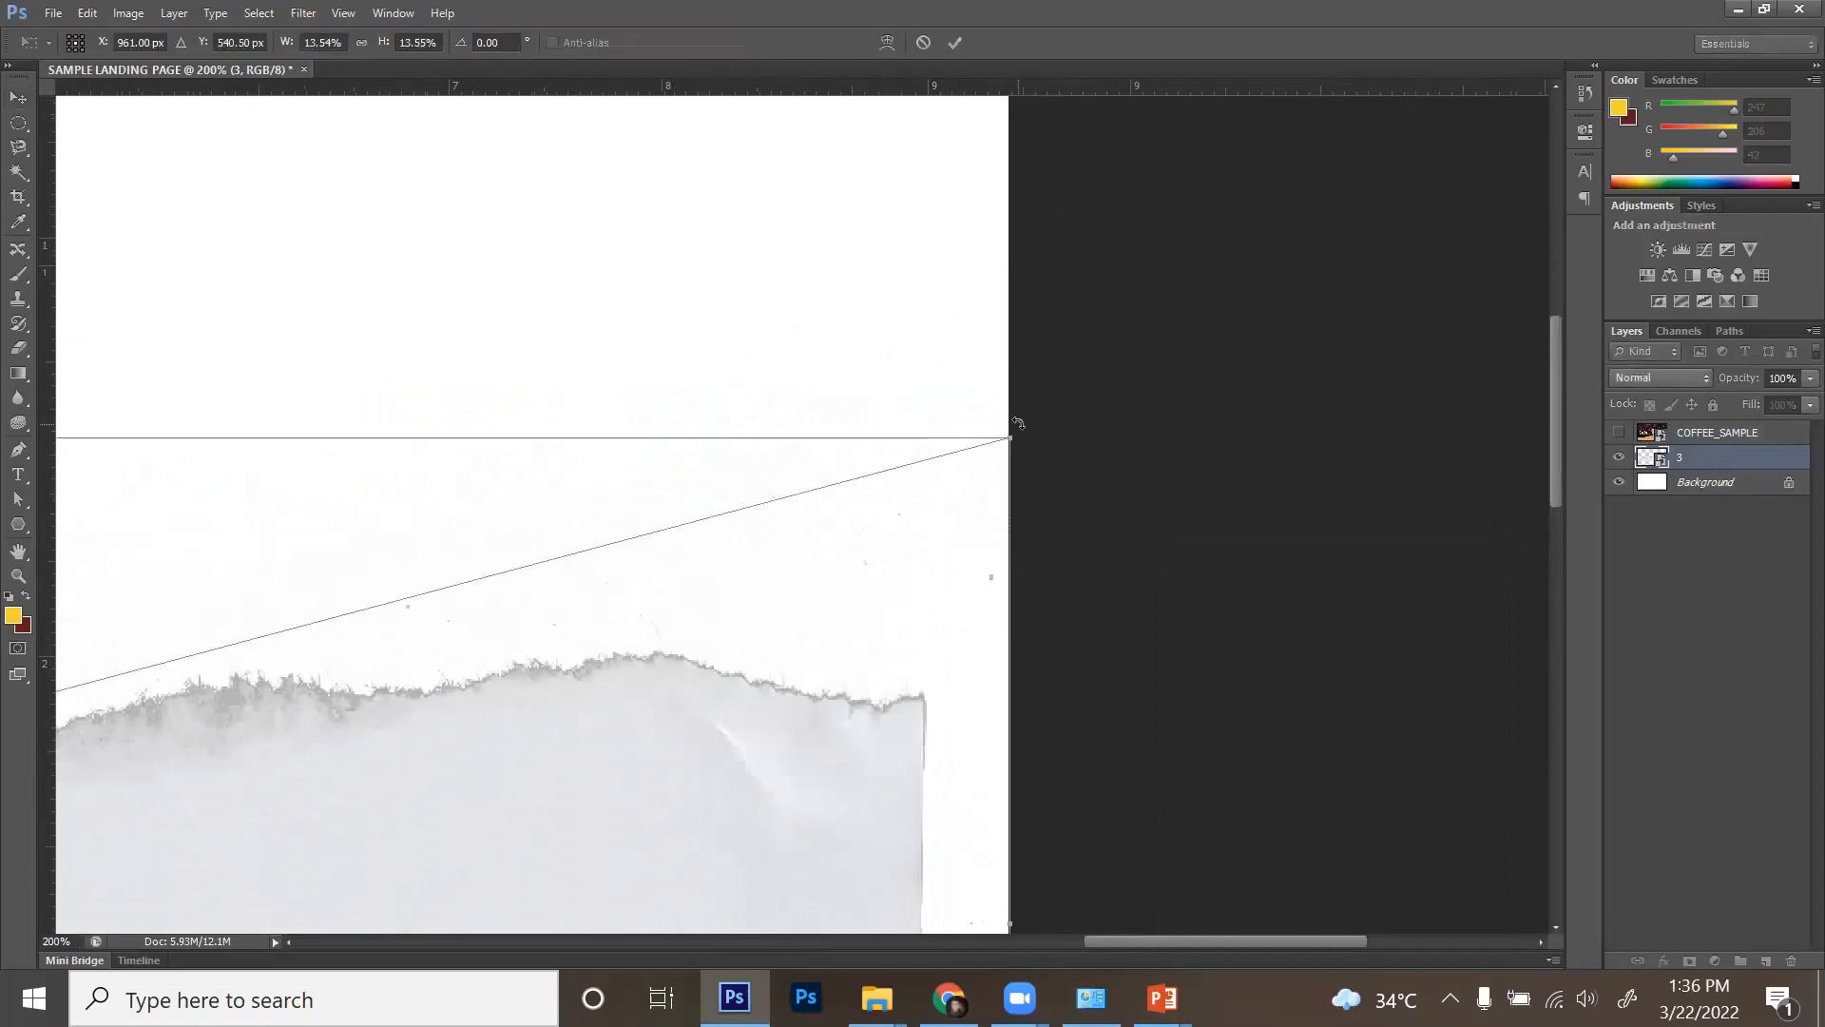
key("Return")
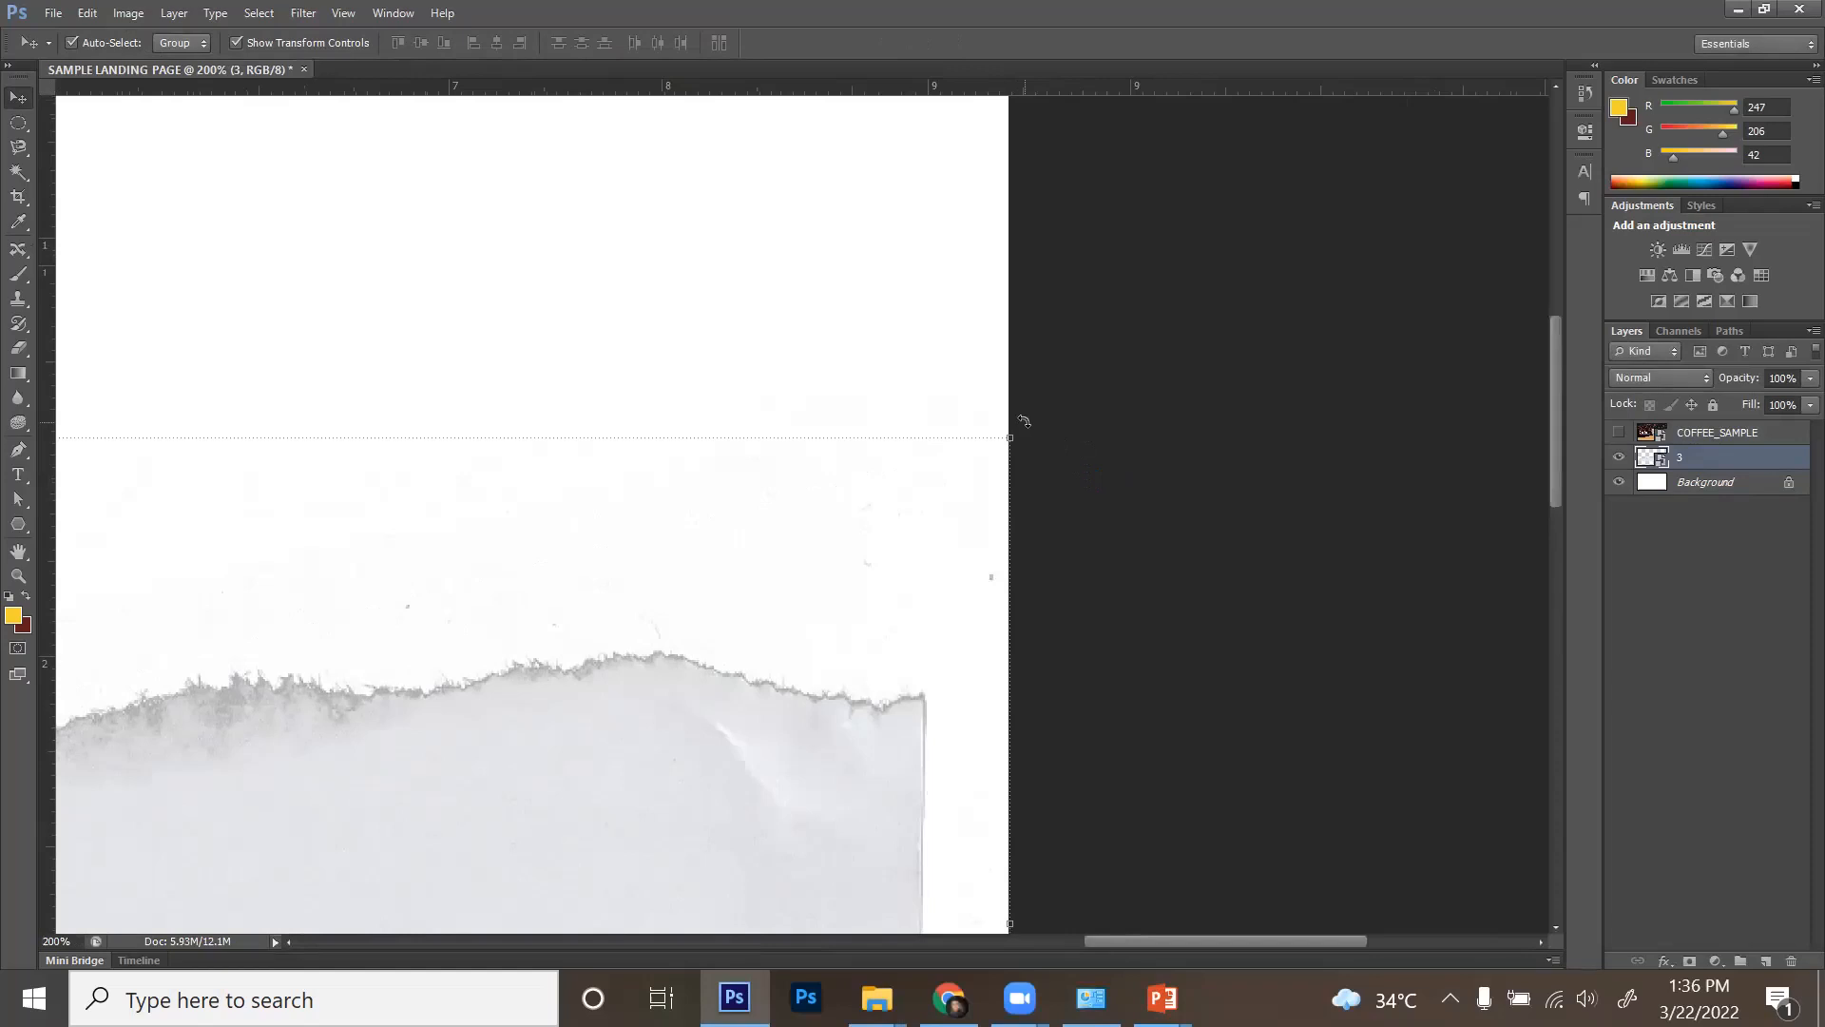
- Try rotating and scaling torn paper layer 3 with Free Transform
left_click(1023, 420)
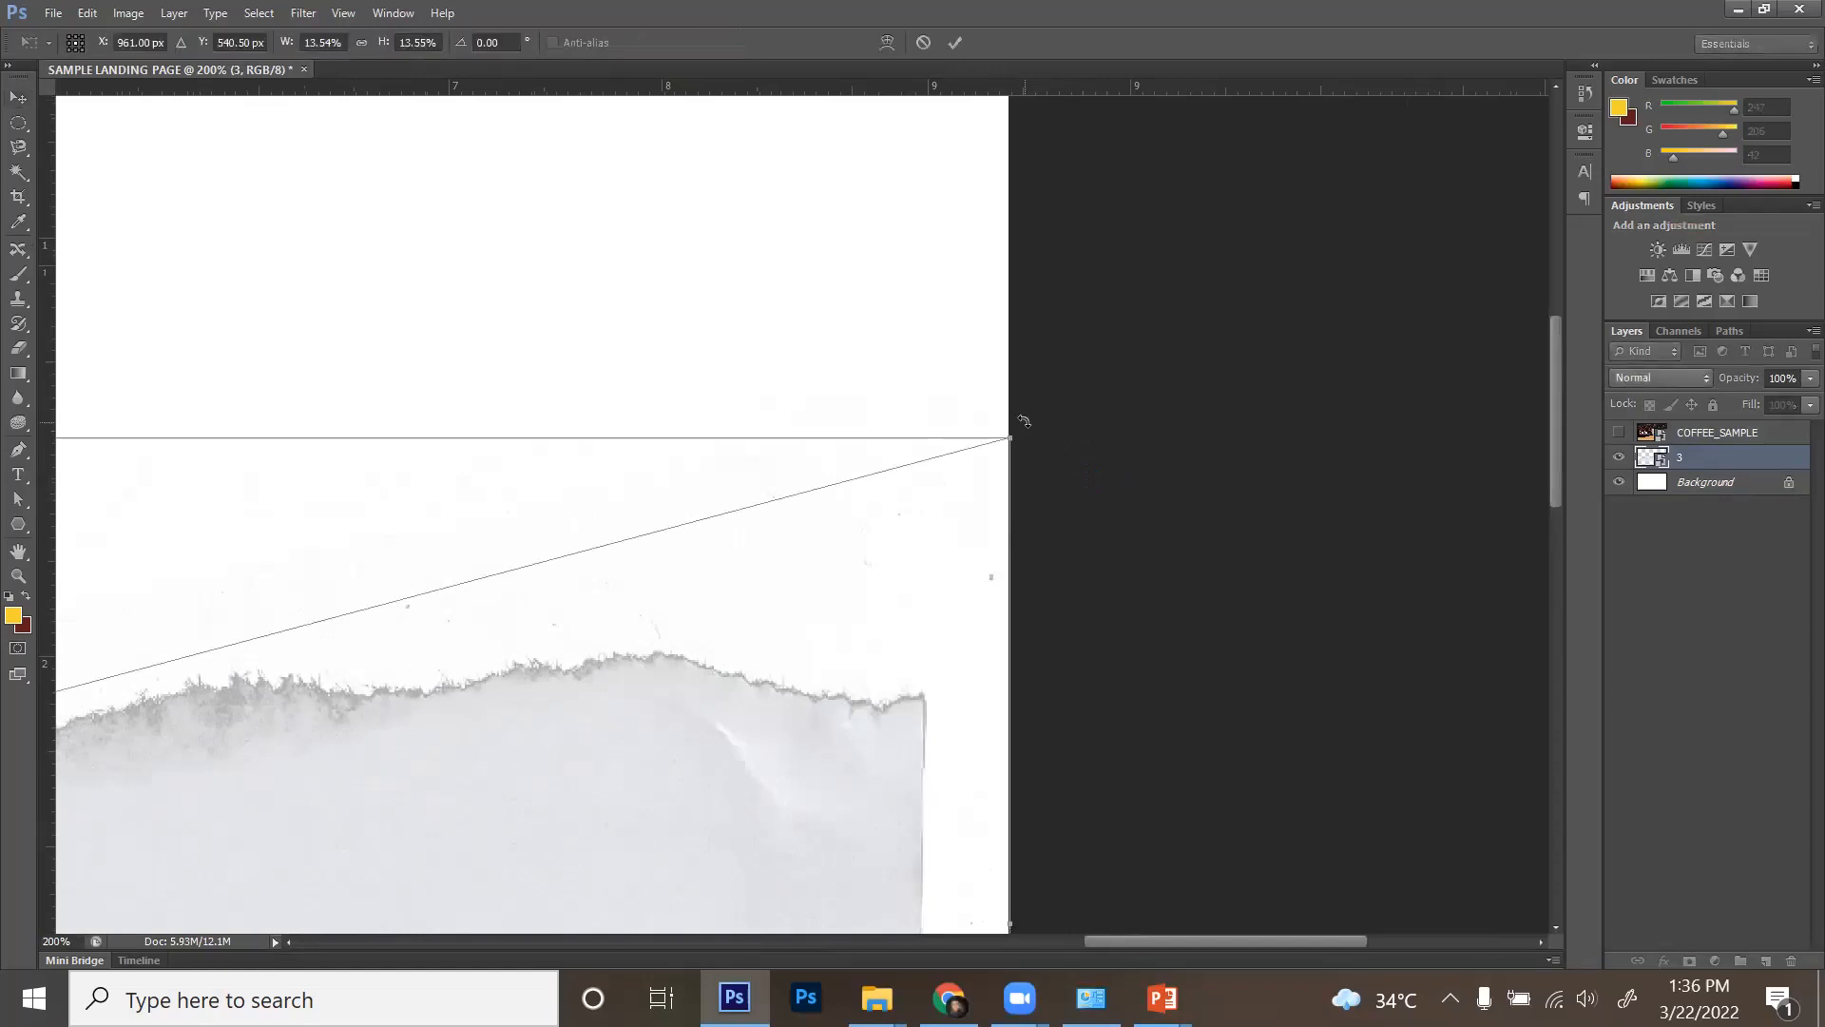
key("ctrl+0")
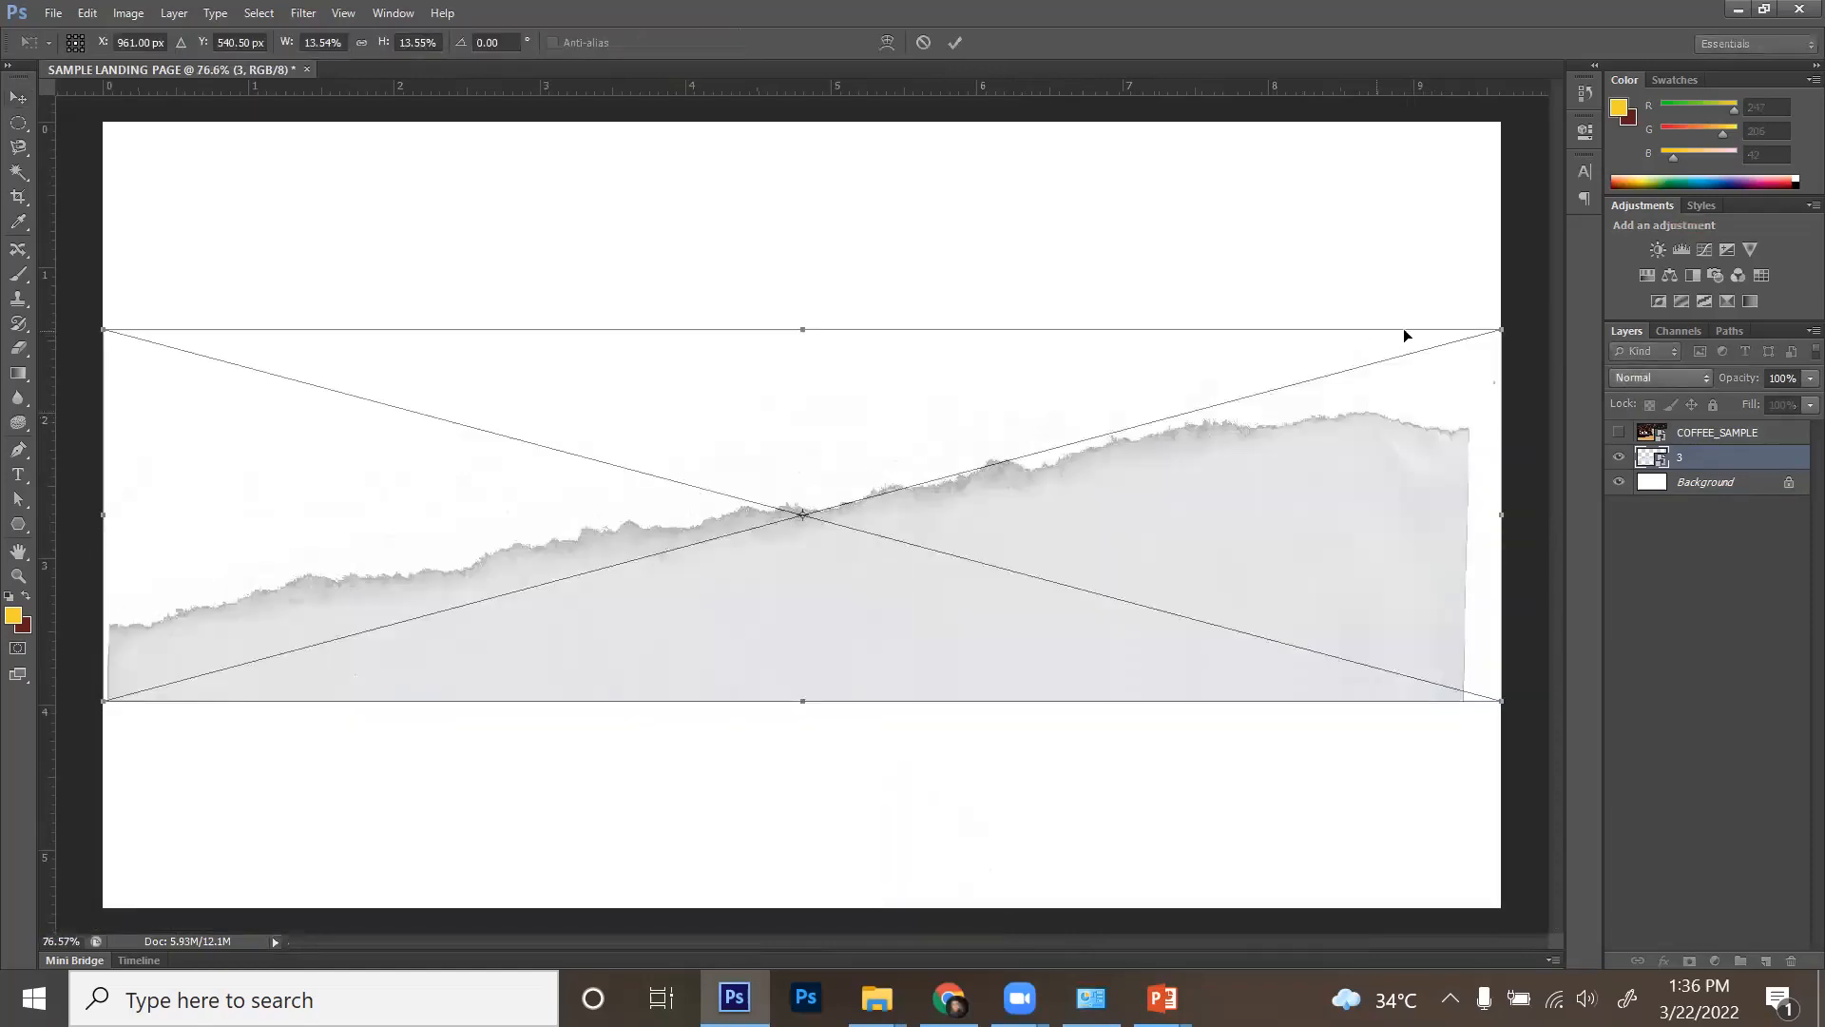
left_click_drag(1516, 320, 603, 562)
left_click_drag(1525, 276, 1531, 283)
left_click_drag(1502, 692, 1548, 705)
key("Return")
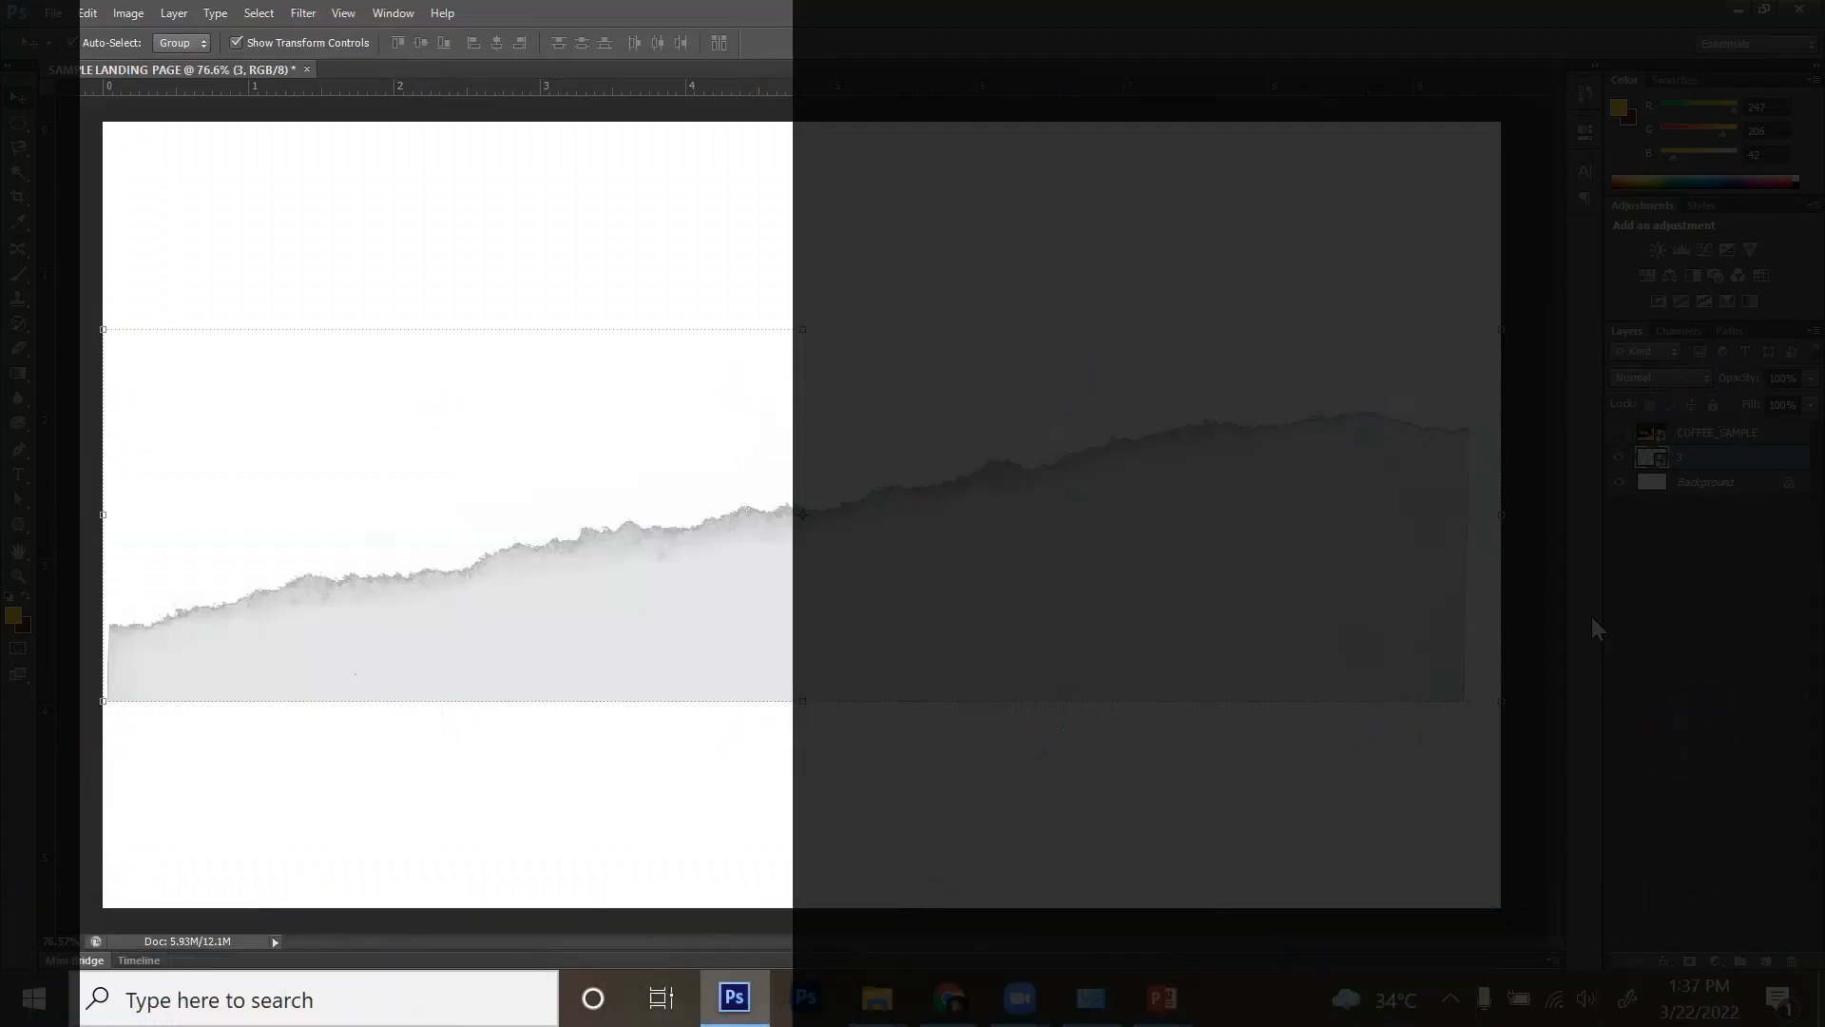
- Flip torn paper layer 3 vertically and compare it with the COFFEE_SAMPLE reference
left_click(88, 13)
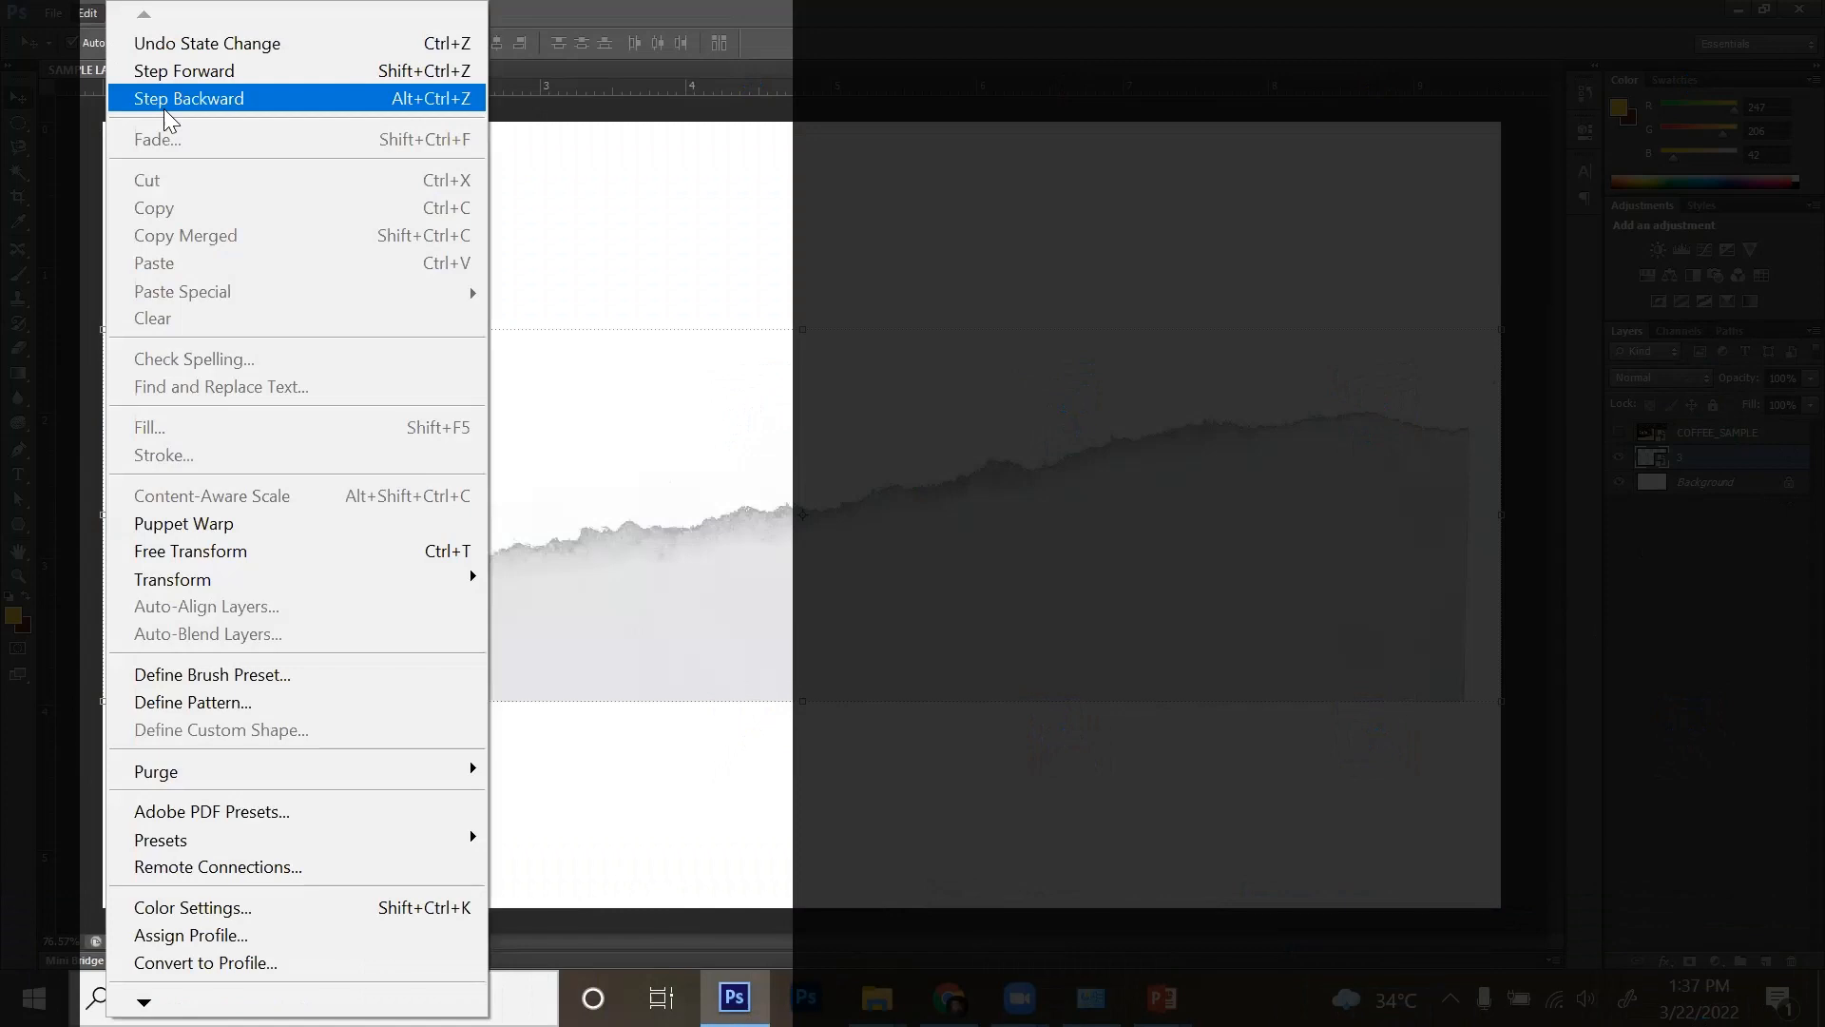
mouse_move(289, 576)
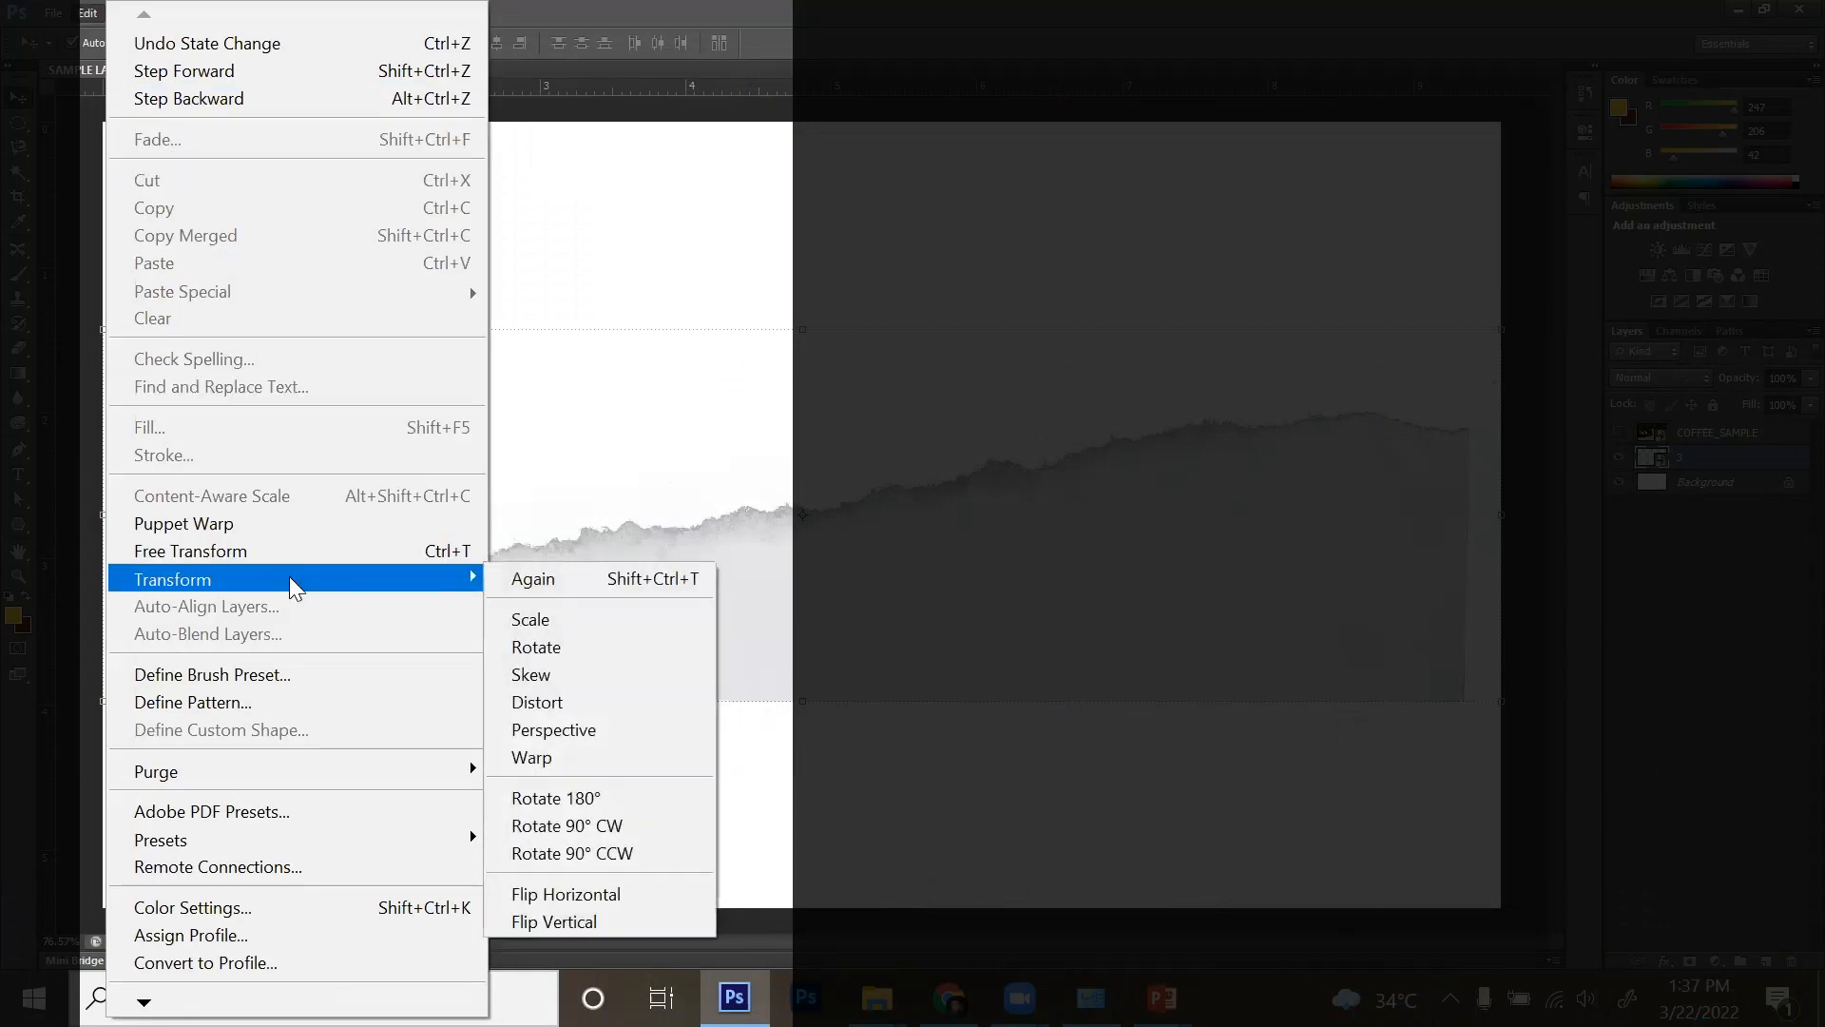
left_click(607, 922)
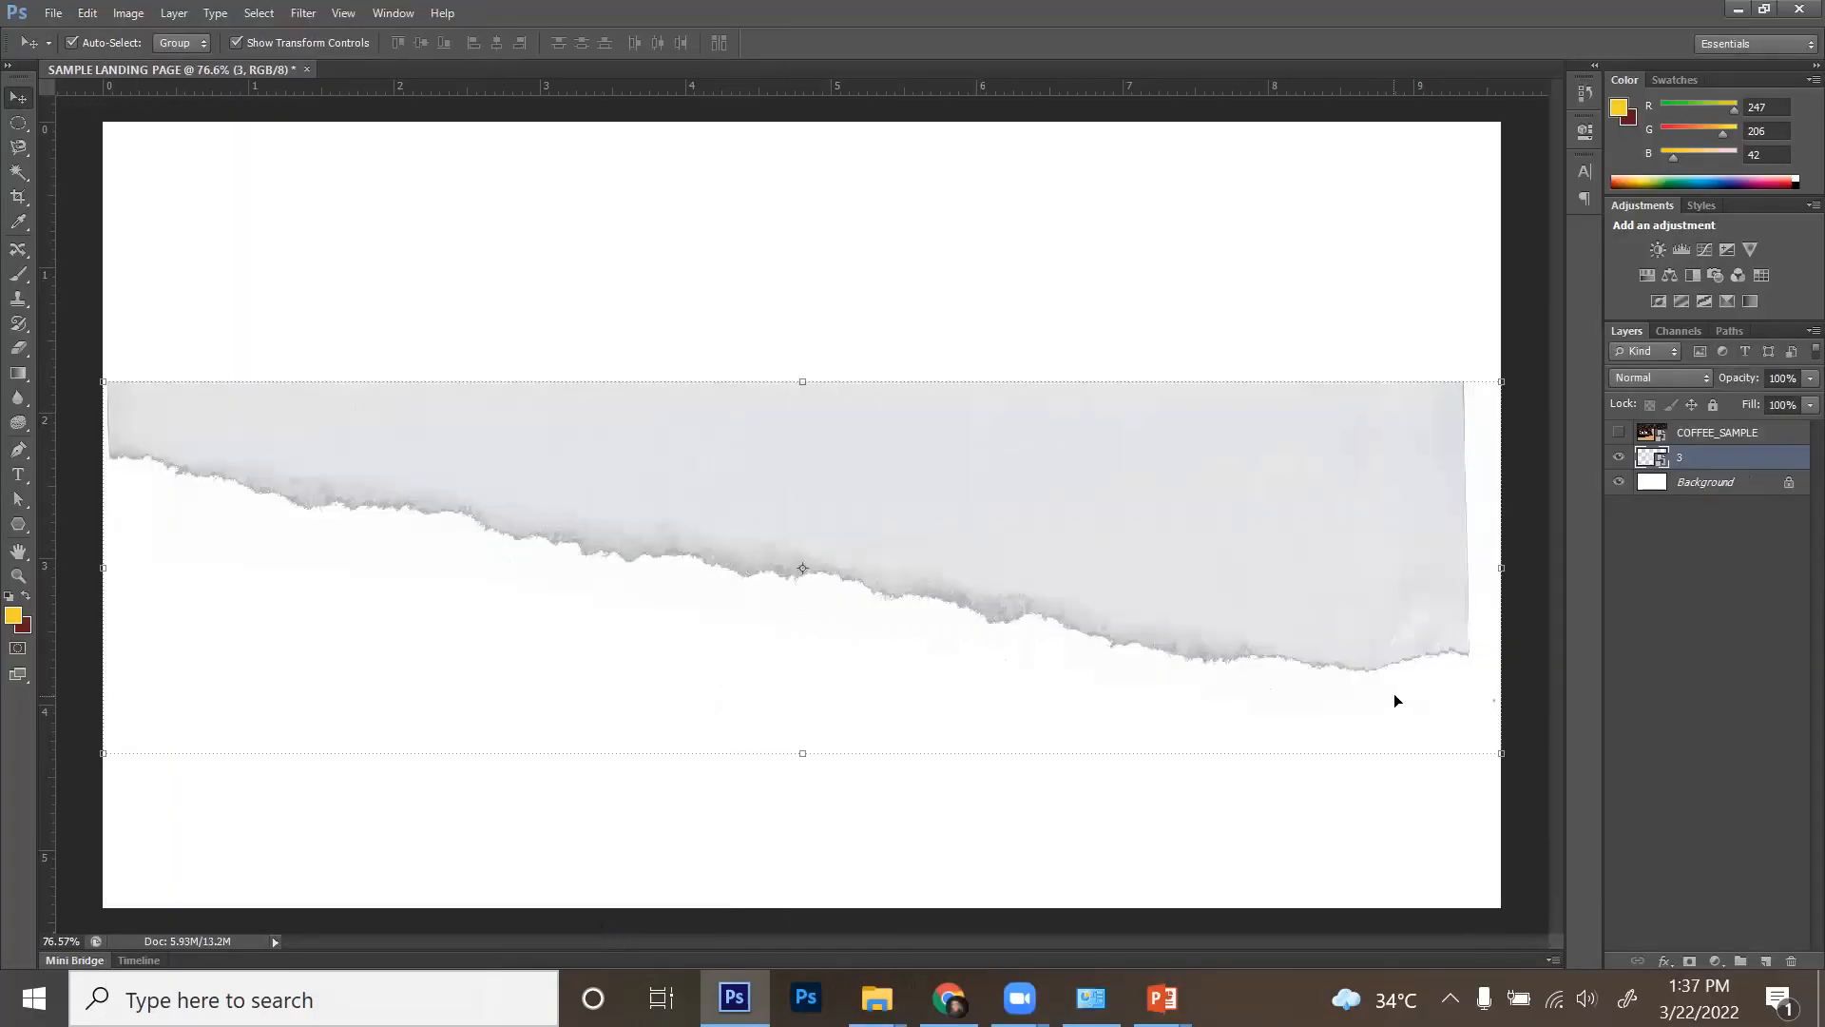
left_click(1619, 431)
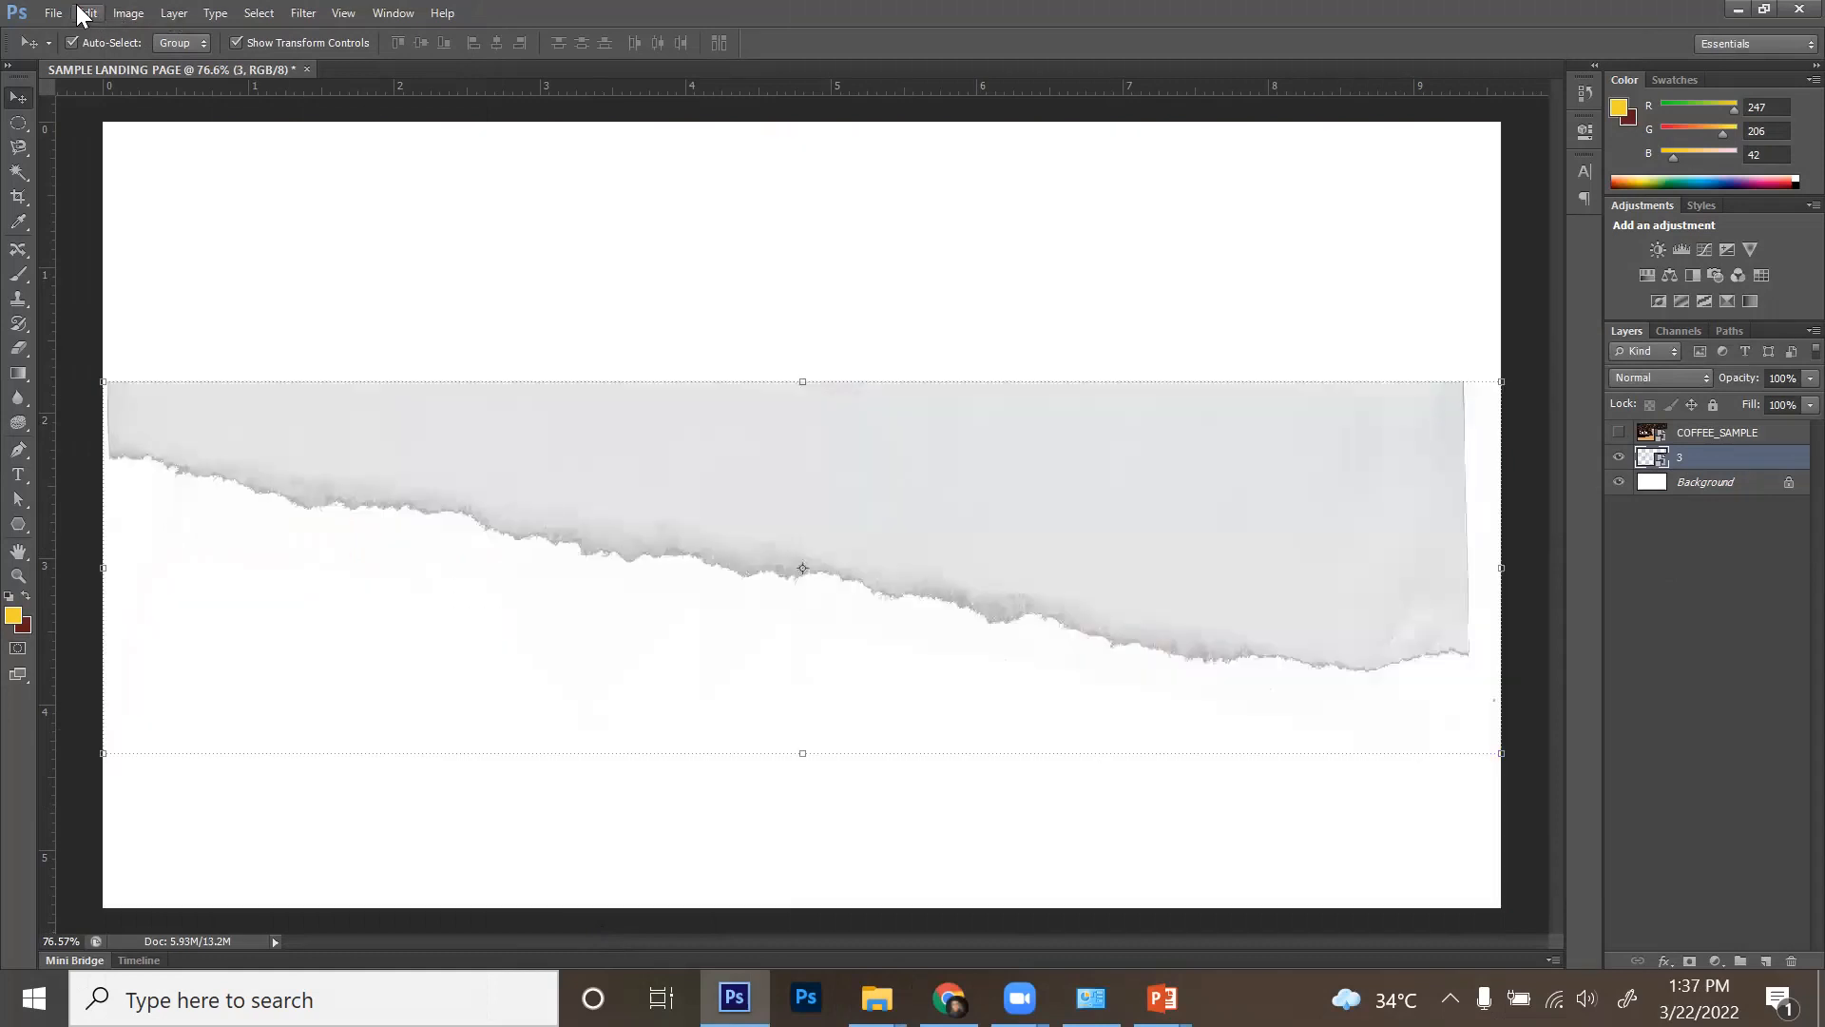
- Flip torn paper layer 3 horizontally and enlarge it about its centre until it spans the full canvas width
left_click(84, 13)
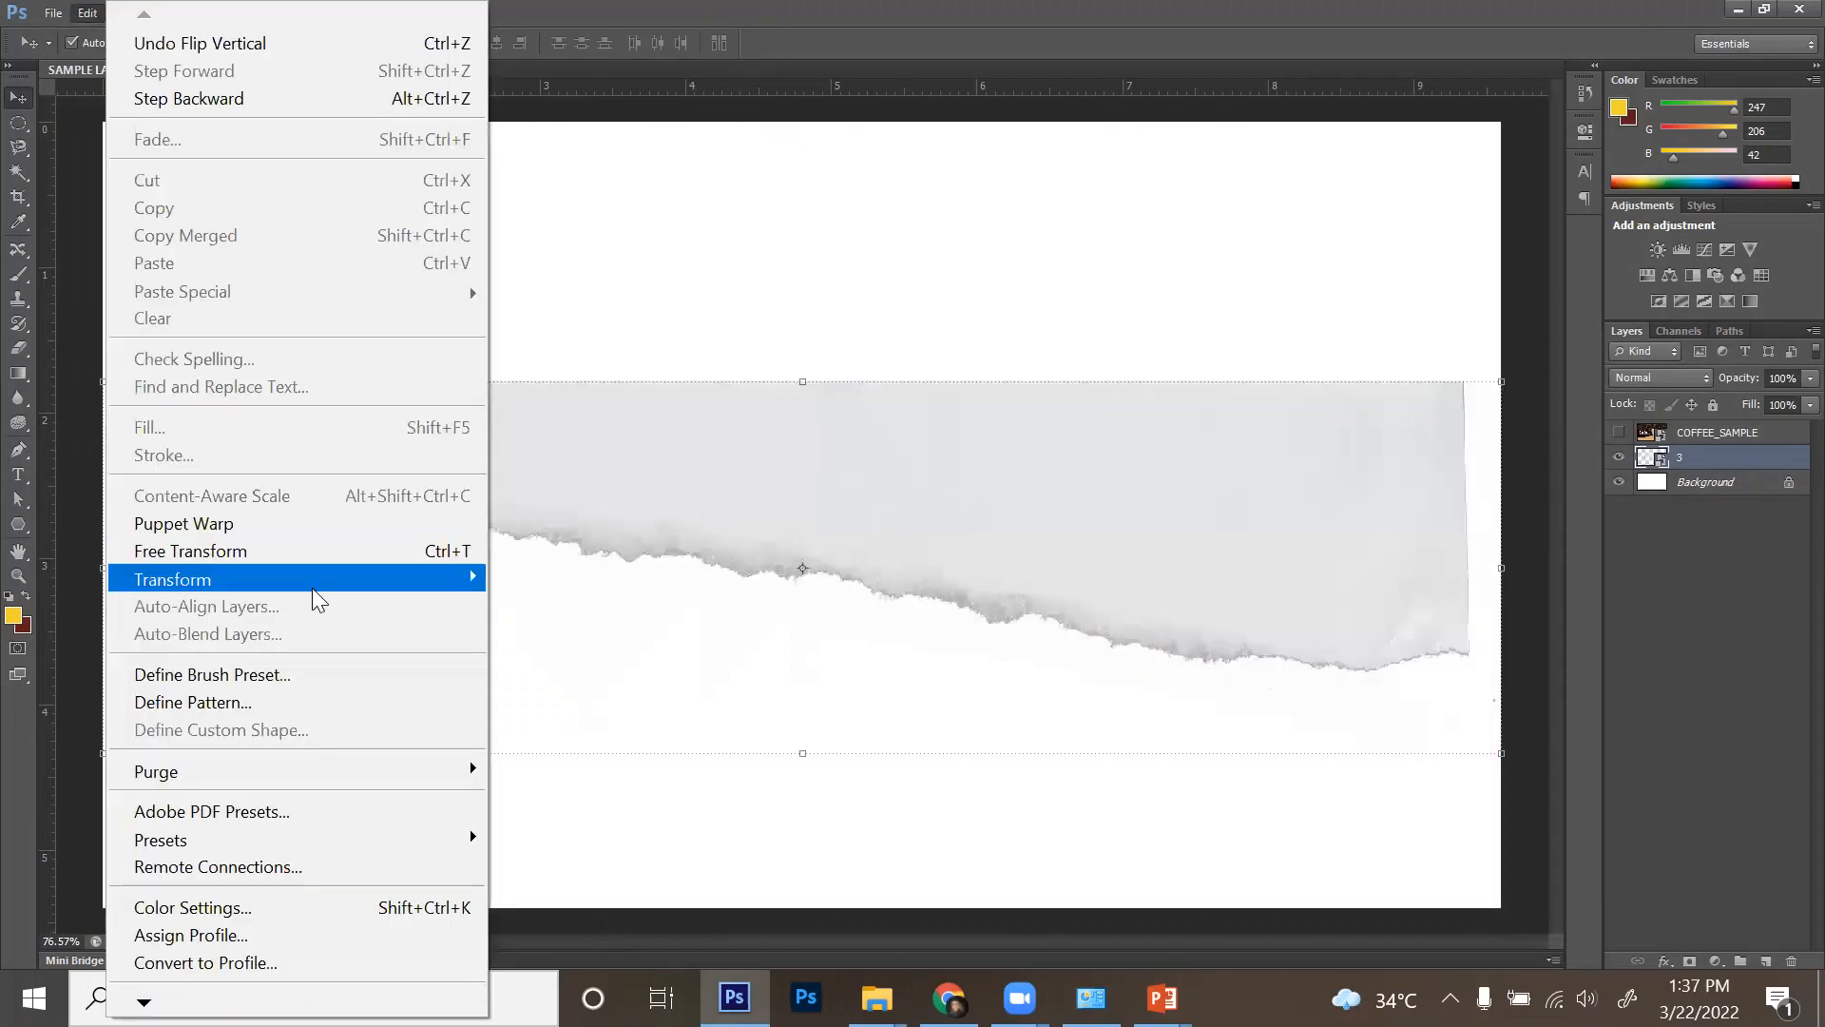
mouse_move(312, 588)
left_click(661, 894)
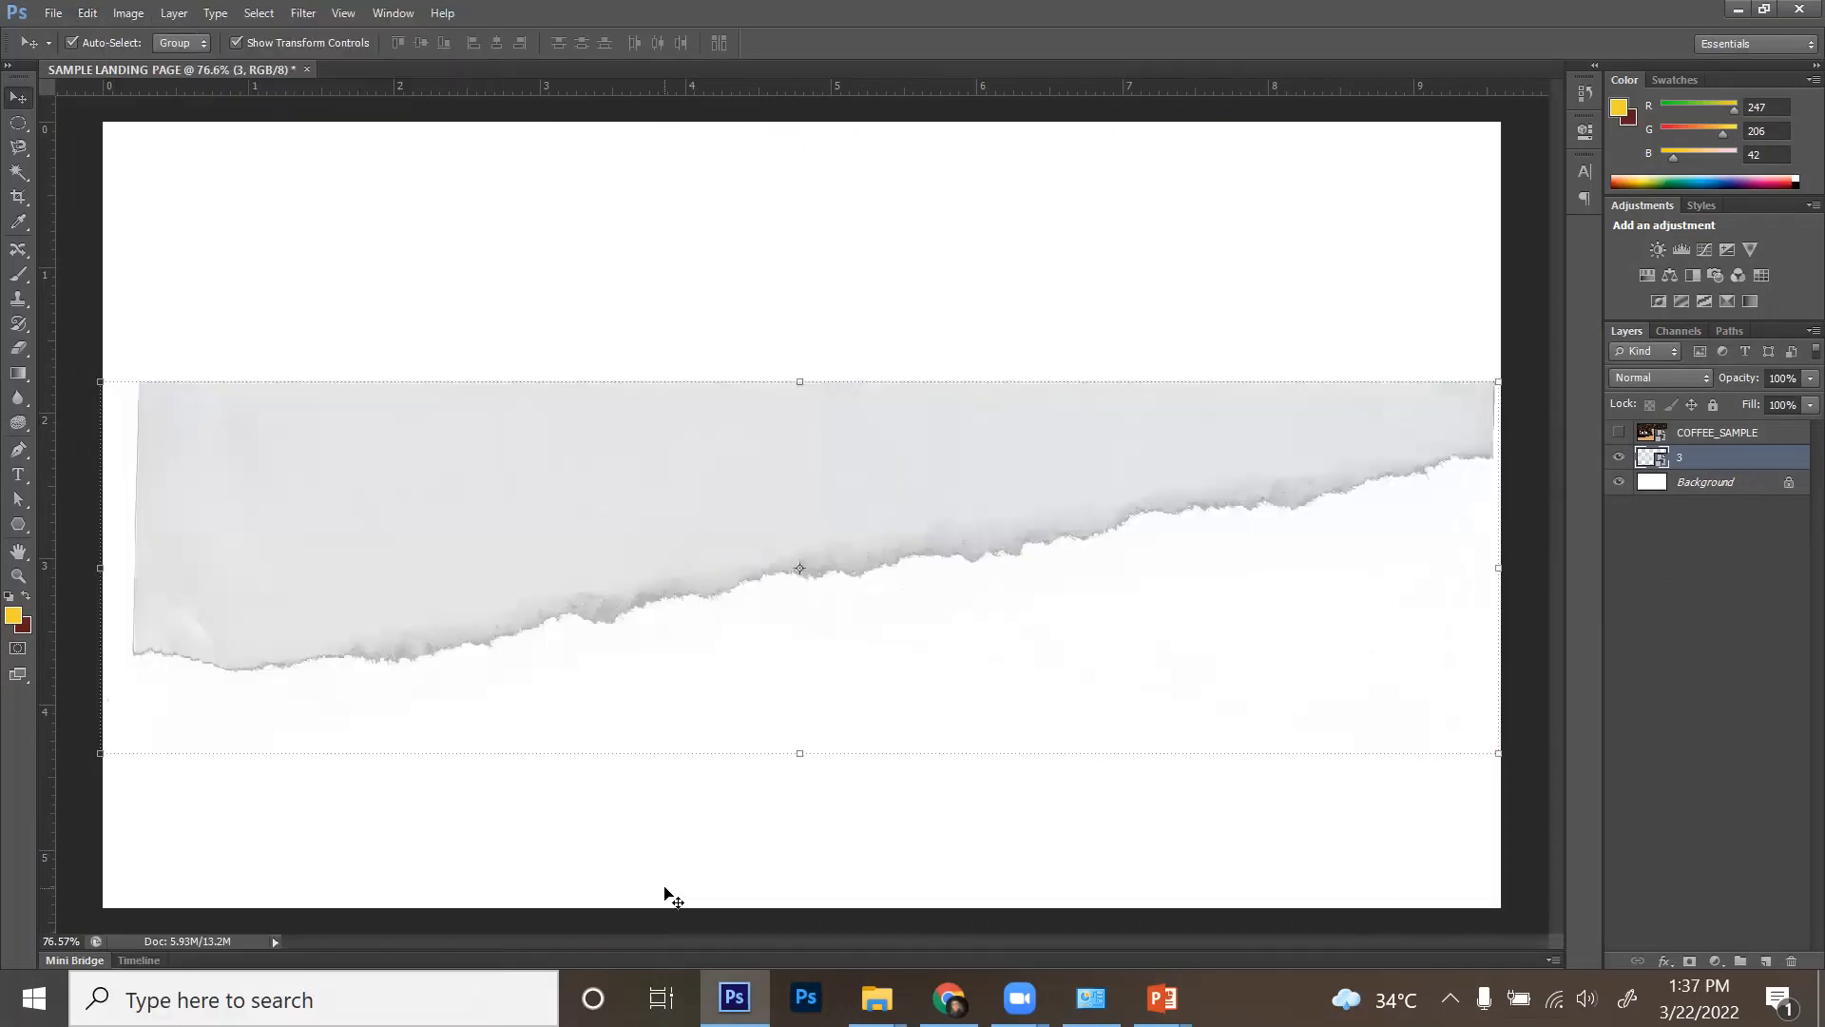
left_click_drag(1498, 753, 1548, 766)
key("Return")
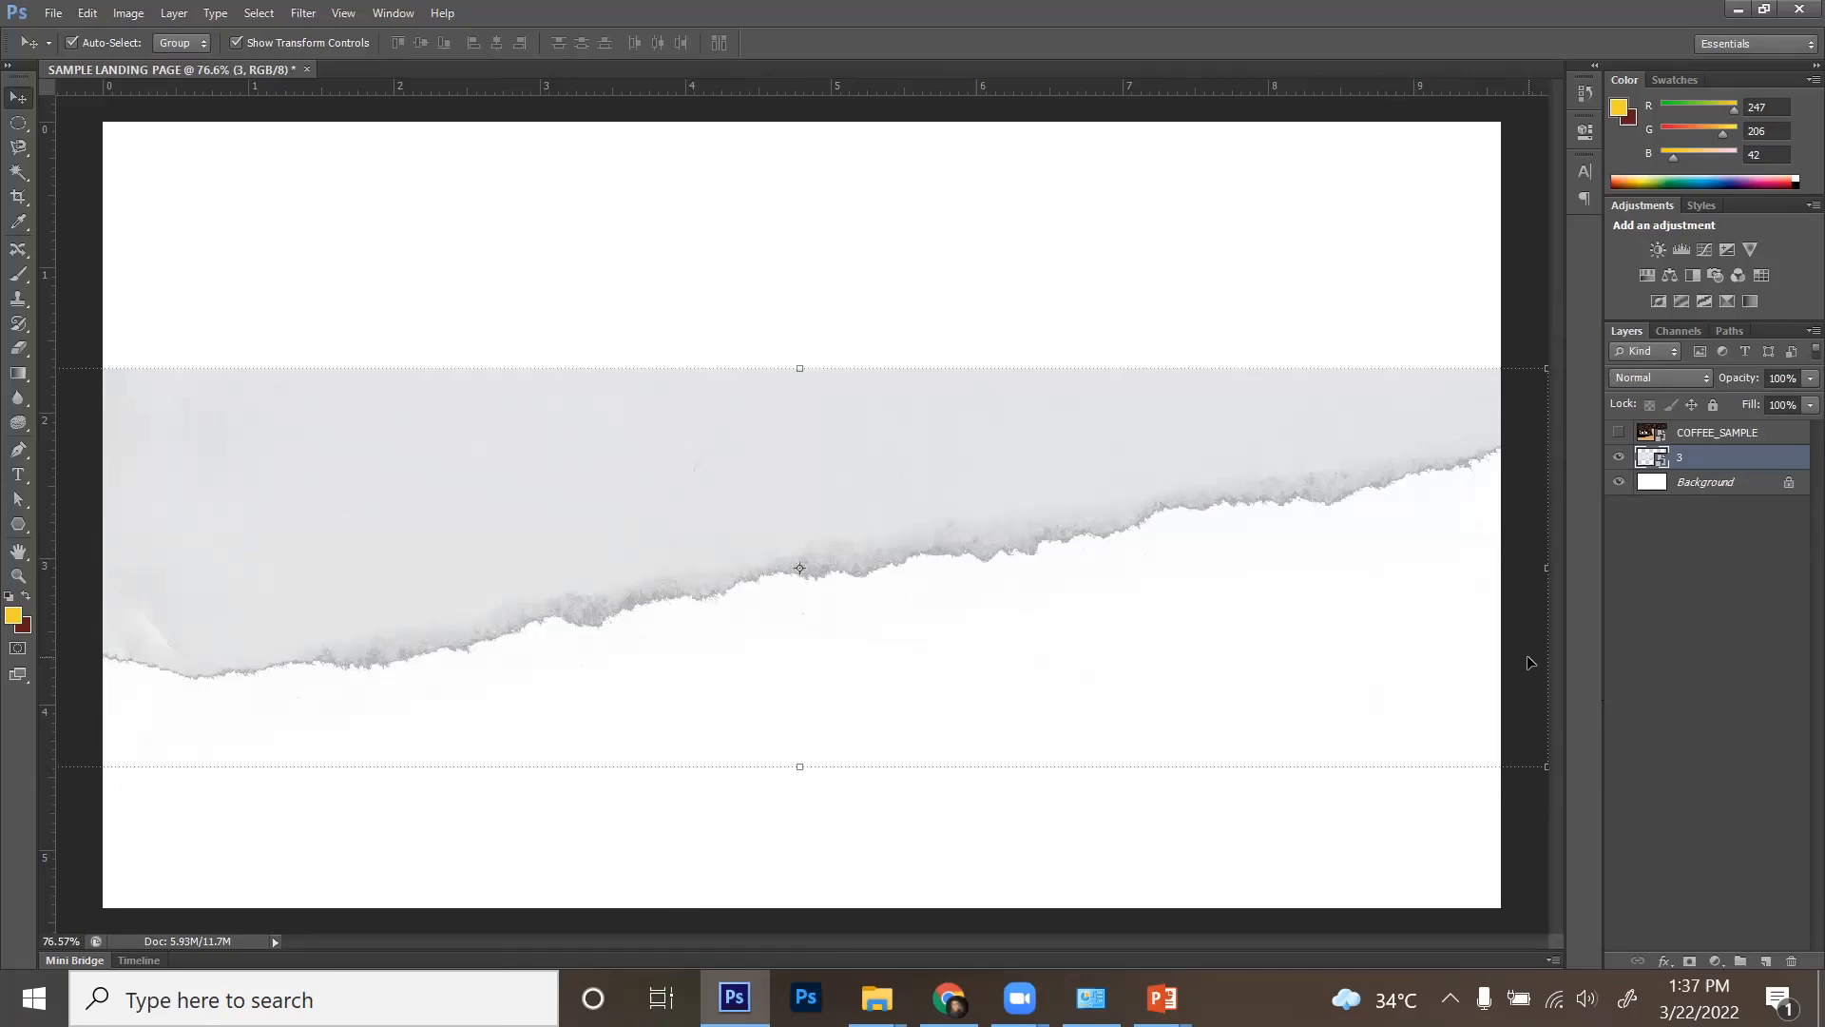
- Compare torn paper layer 3 with the COFFEE_SAMPLE reference, hide the reference again, and shift the paper slightly downward
left_click(1274, 301)
left_click(1184, 449)
left_click(1618, 434)
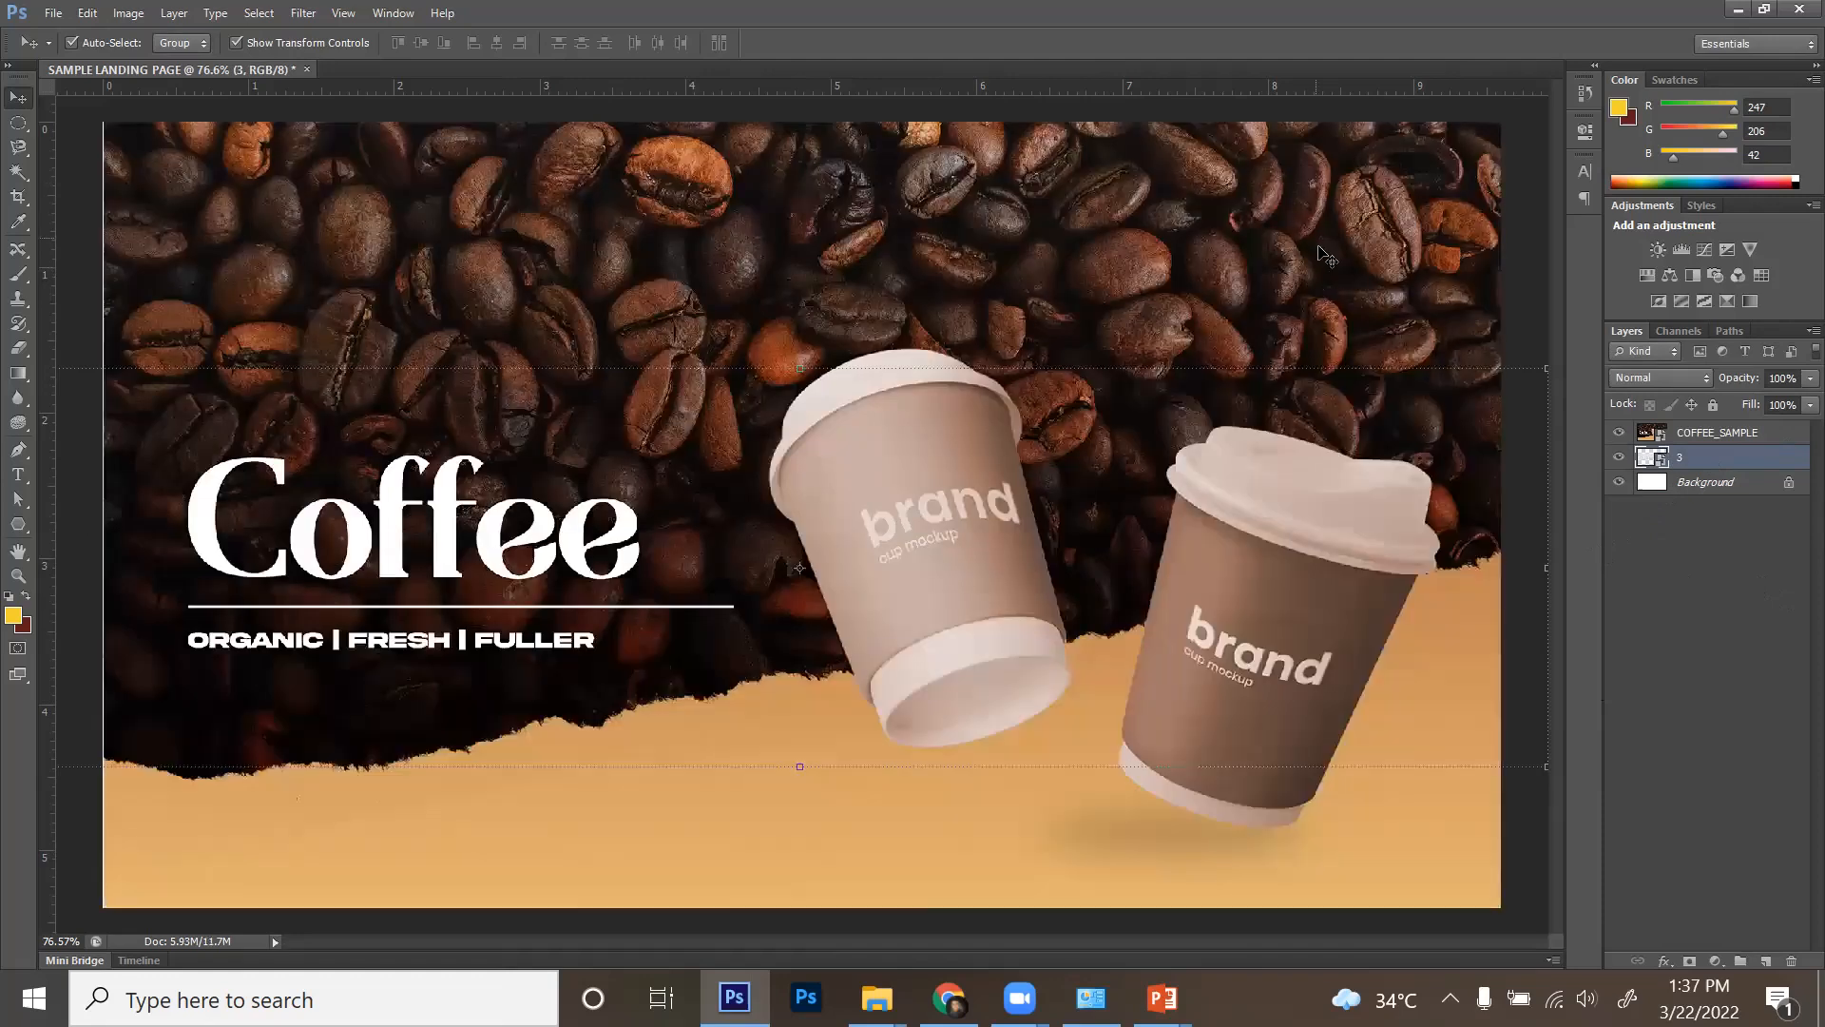
left_click(1618, 433)
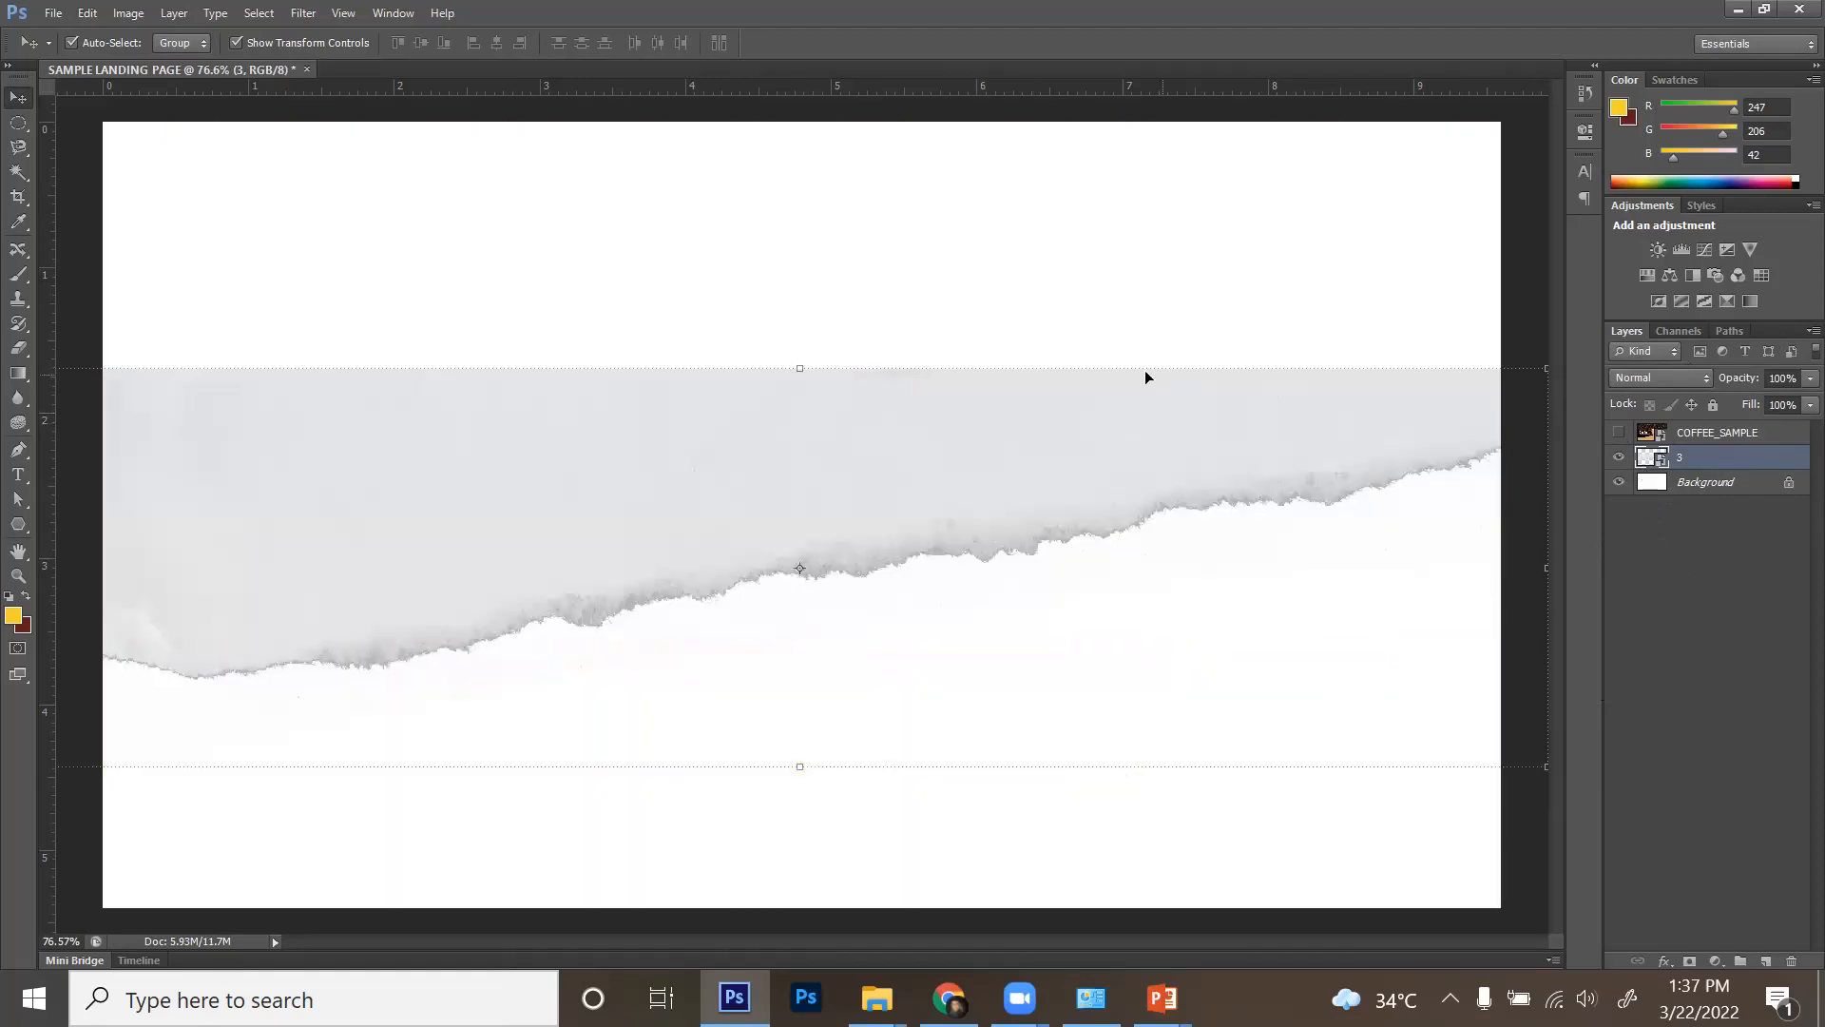
left_click_drag(569, 413, 570, 418)
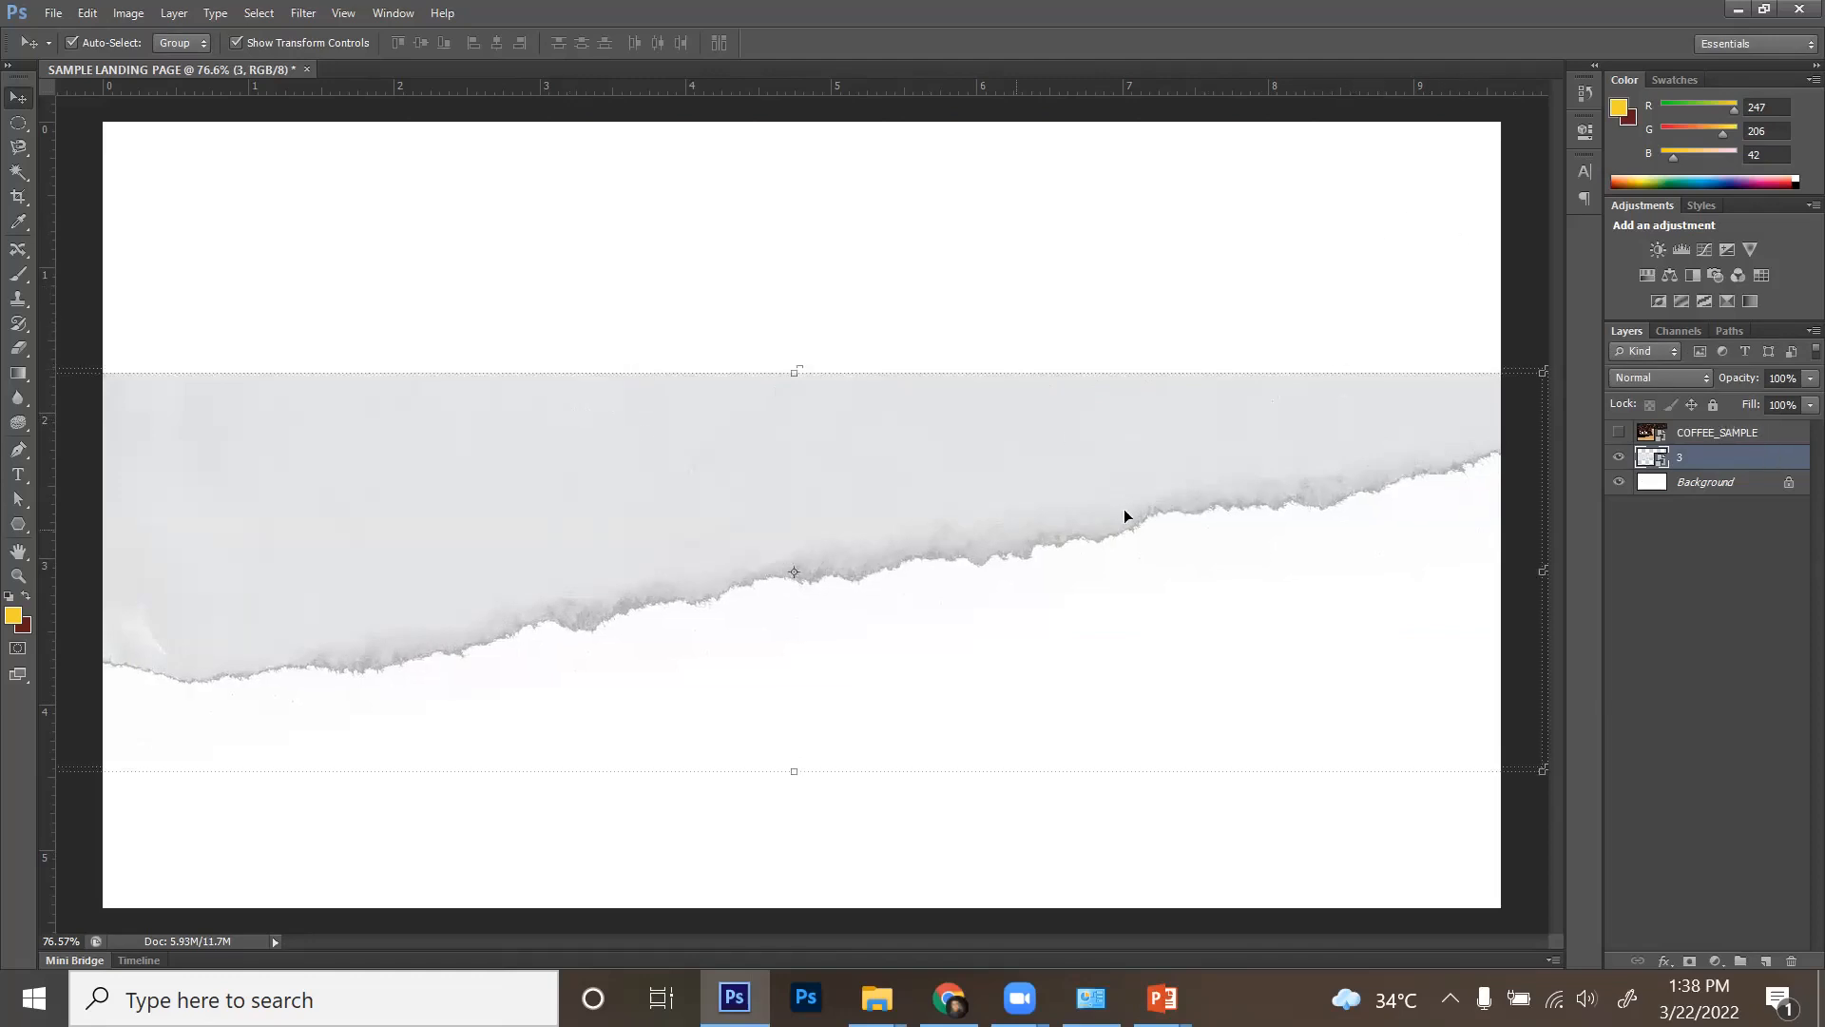
- Draw a rectangle about 1952 by 374 px over the empty area above the torn paper and fill it with light gray
left_click(18, 524)
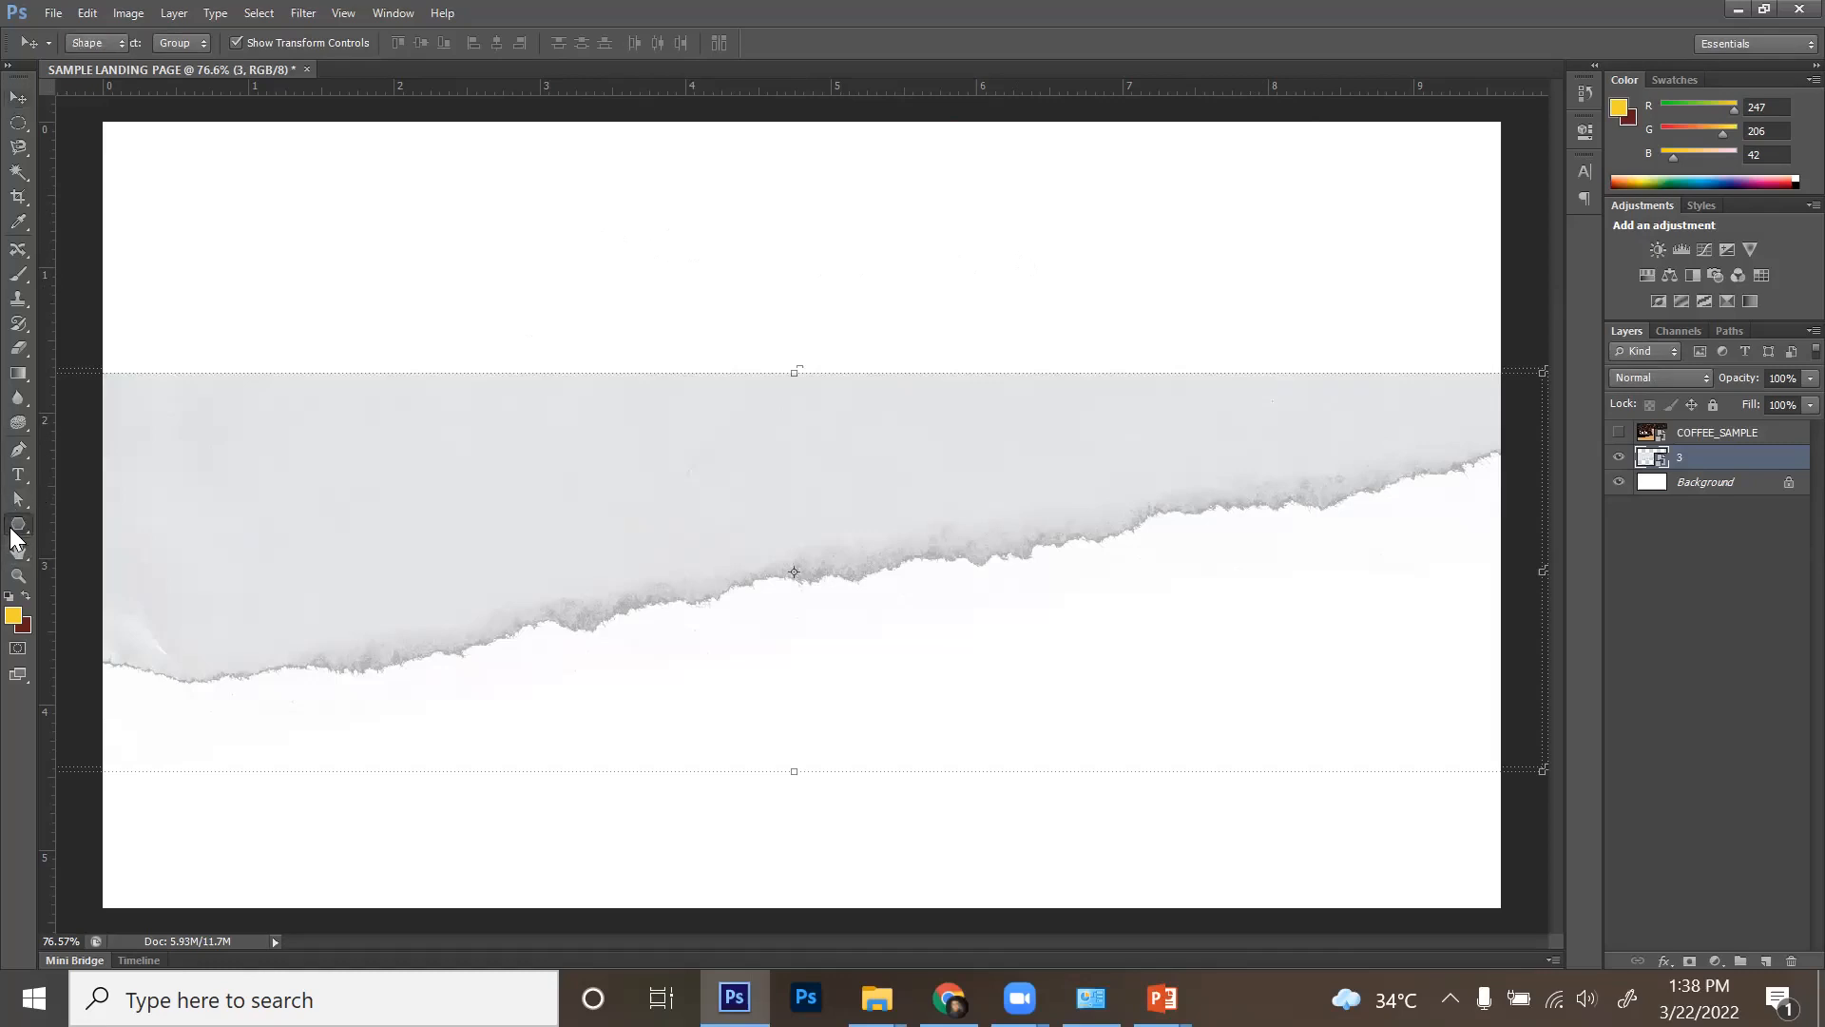
left_click(80, 524)
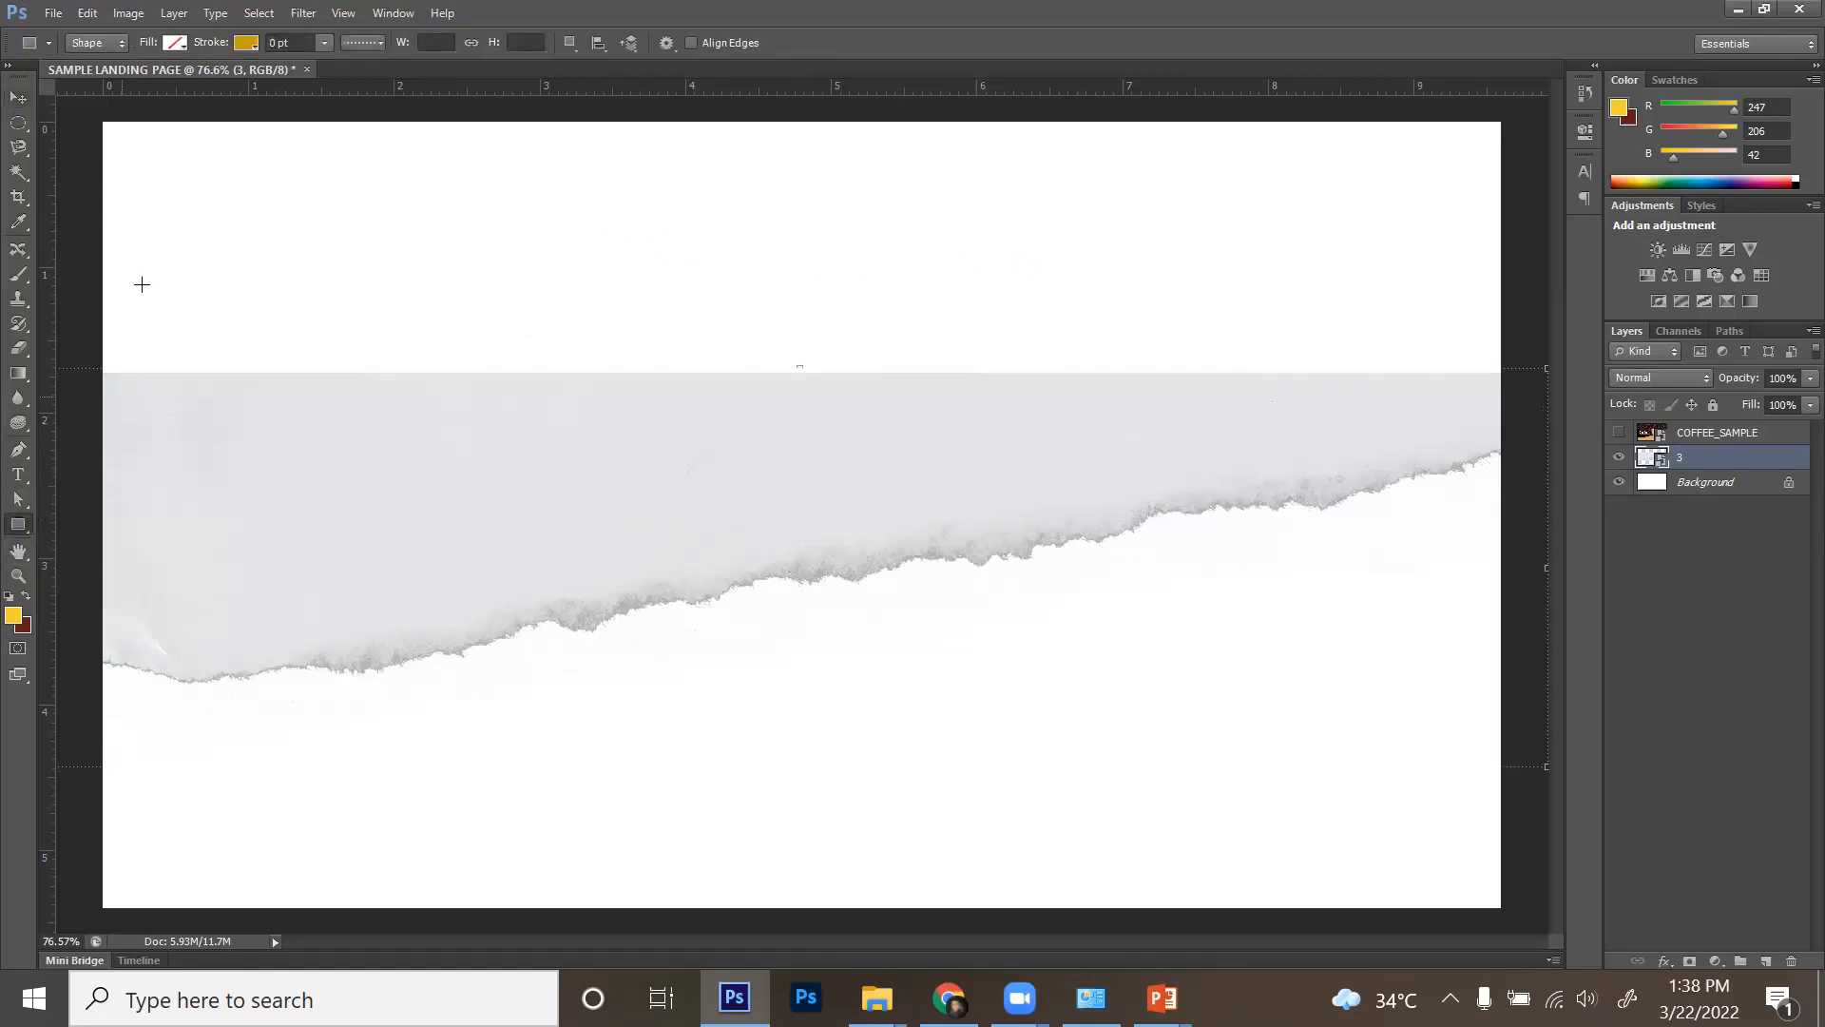
left_click_drag(1518, 380, 96, 109)
left_click(177, 41)
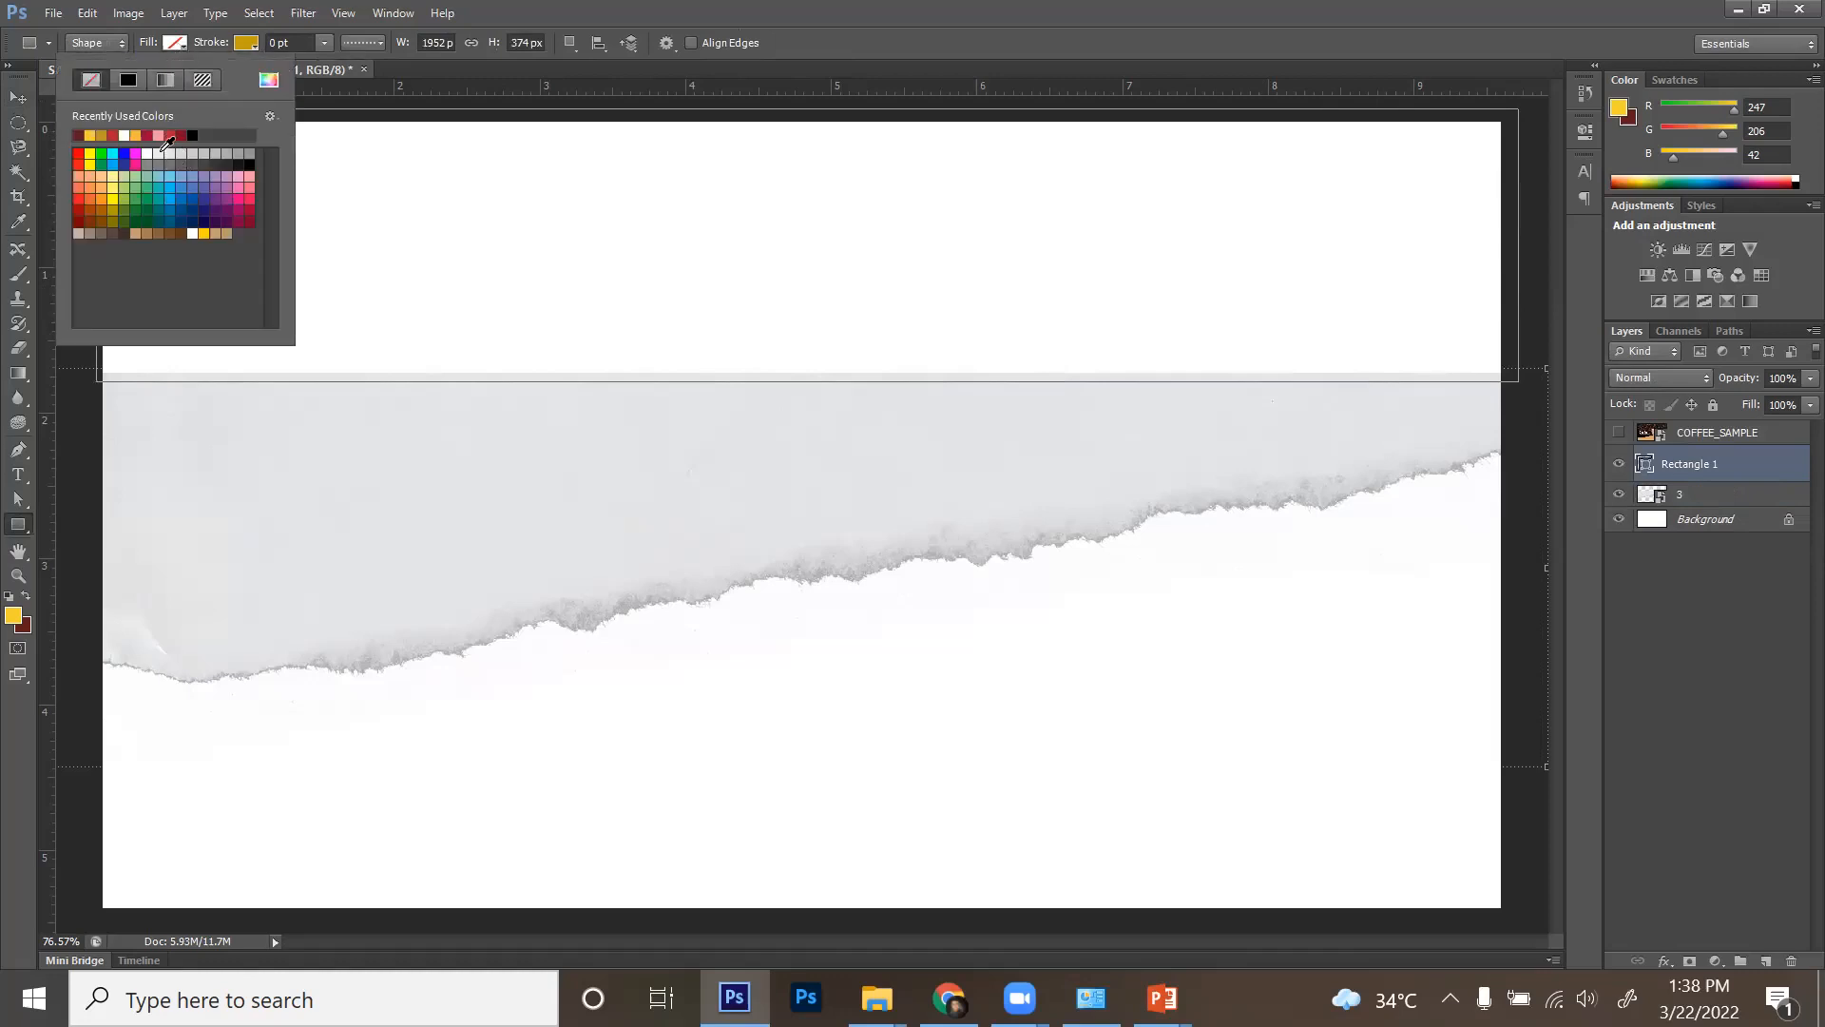
left_click(161, 152)
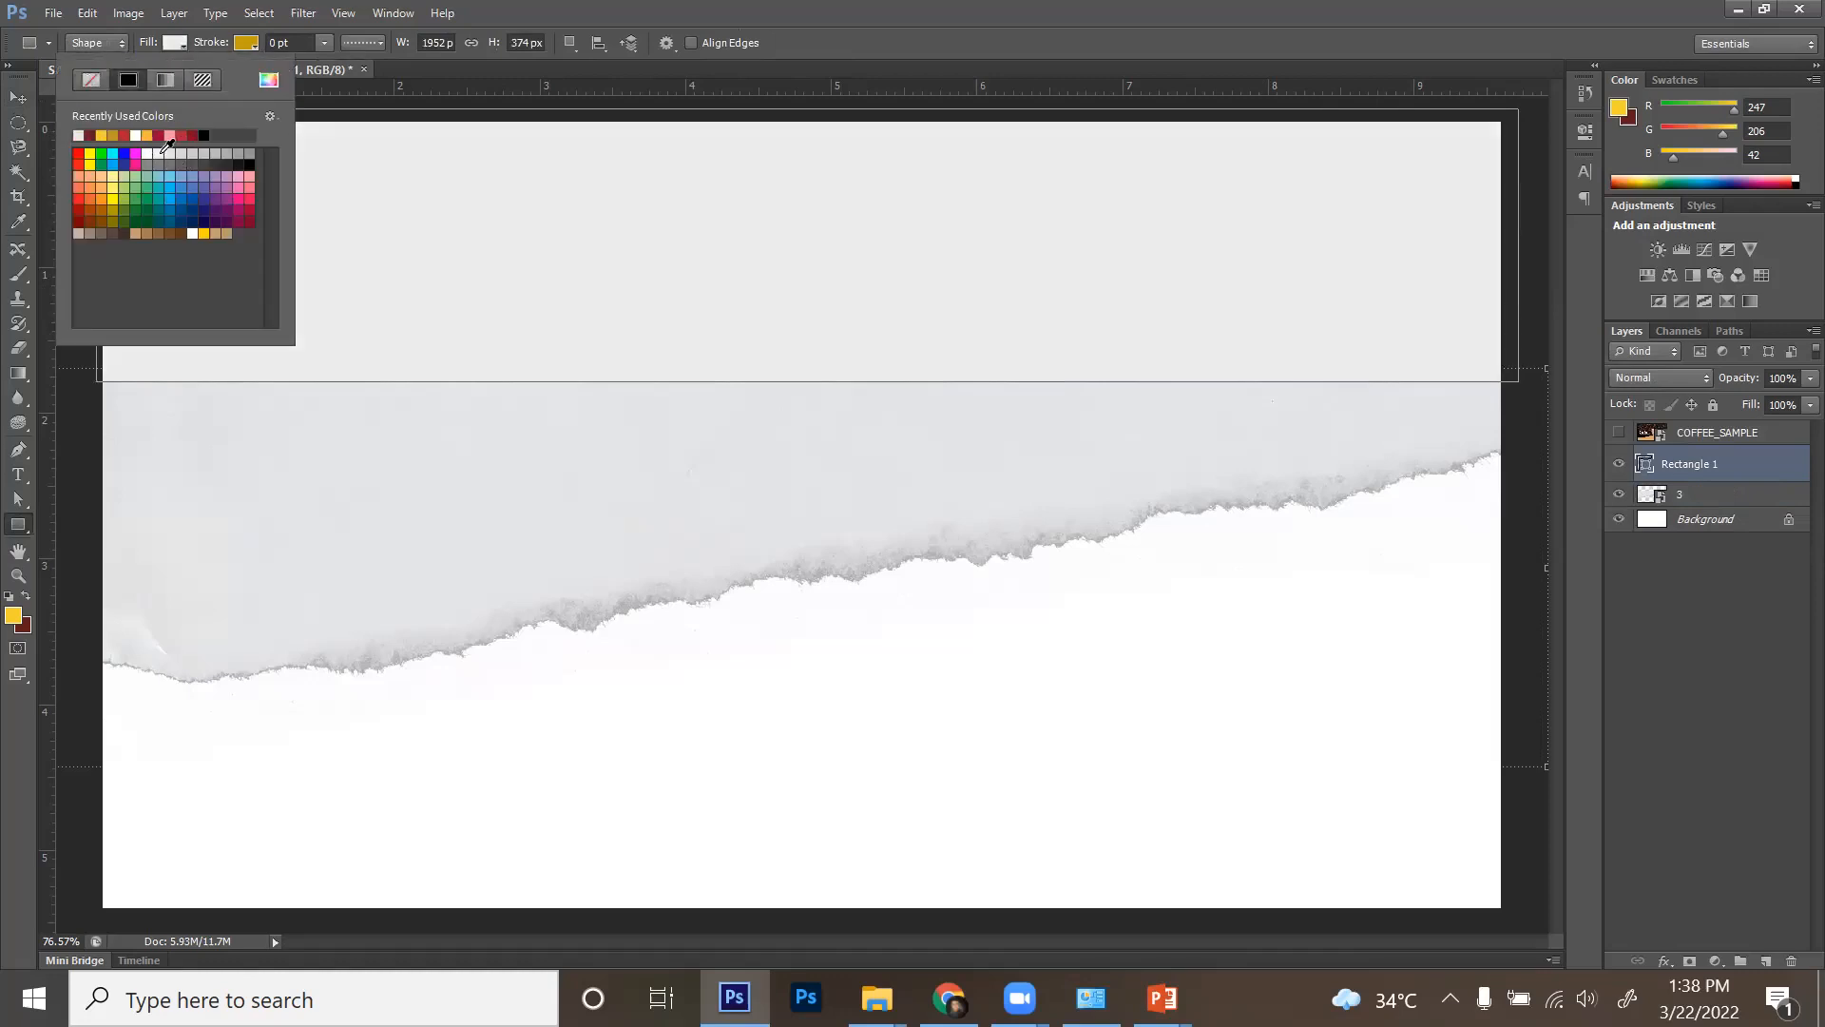
left_click(17, 97)
left_click(1231, 816)
left_click(1076, 318)
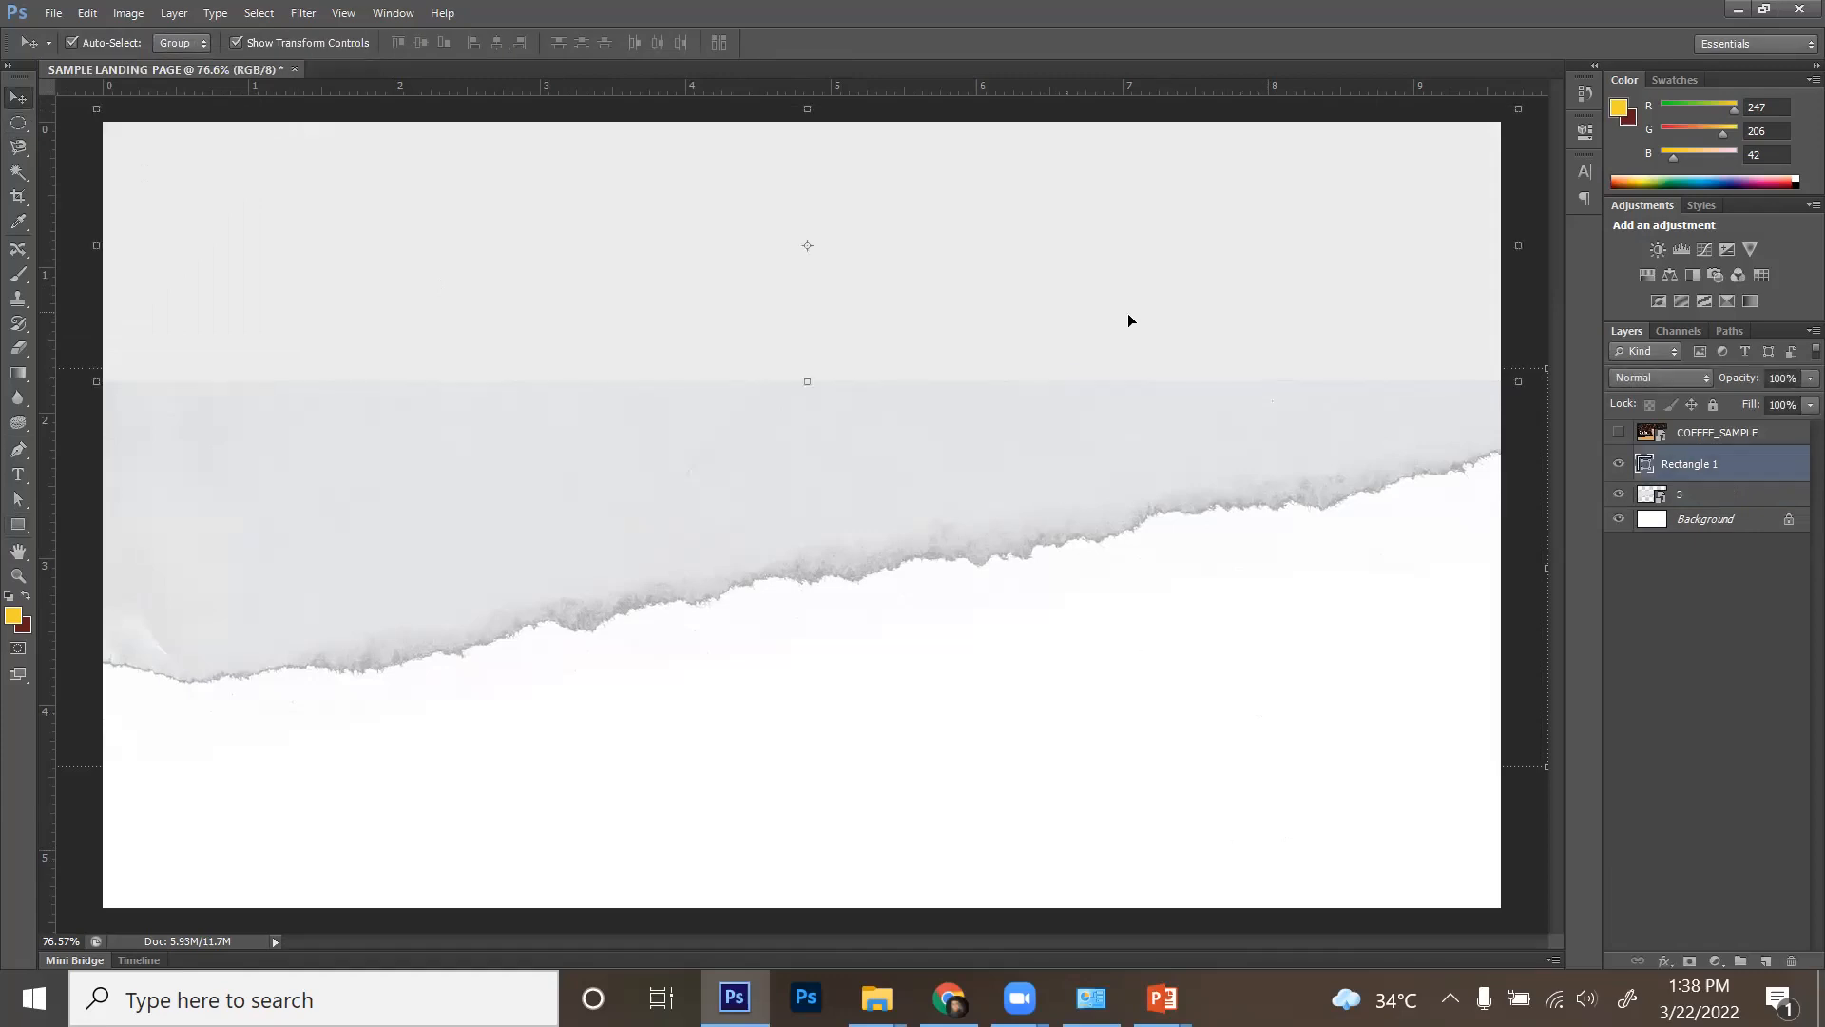
- Try merging the gray rectangle with torn paper layer 3, and undo the merge
left_click(1725, 495, "shift")
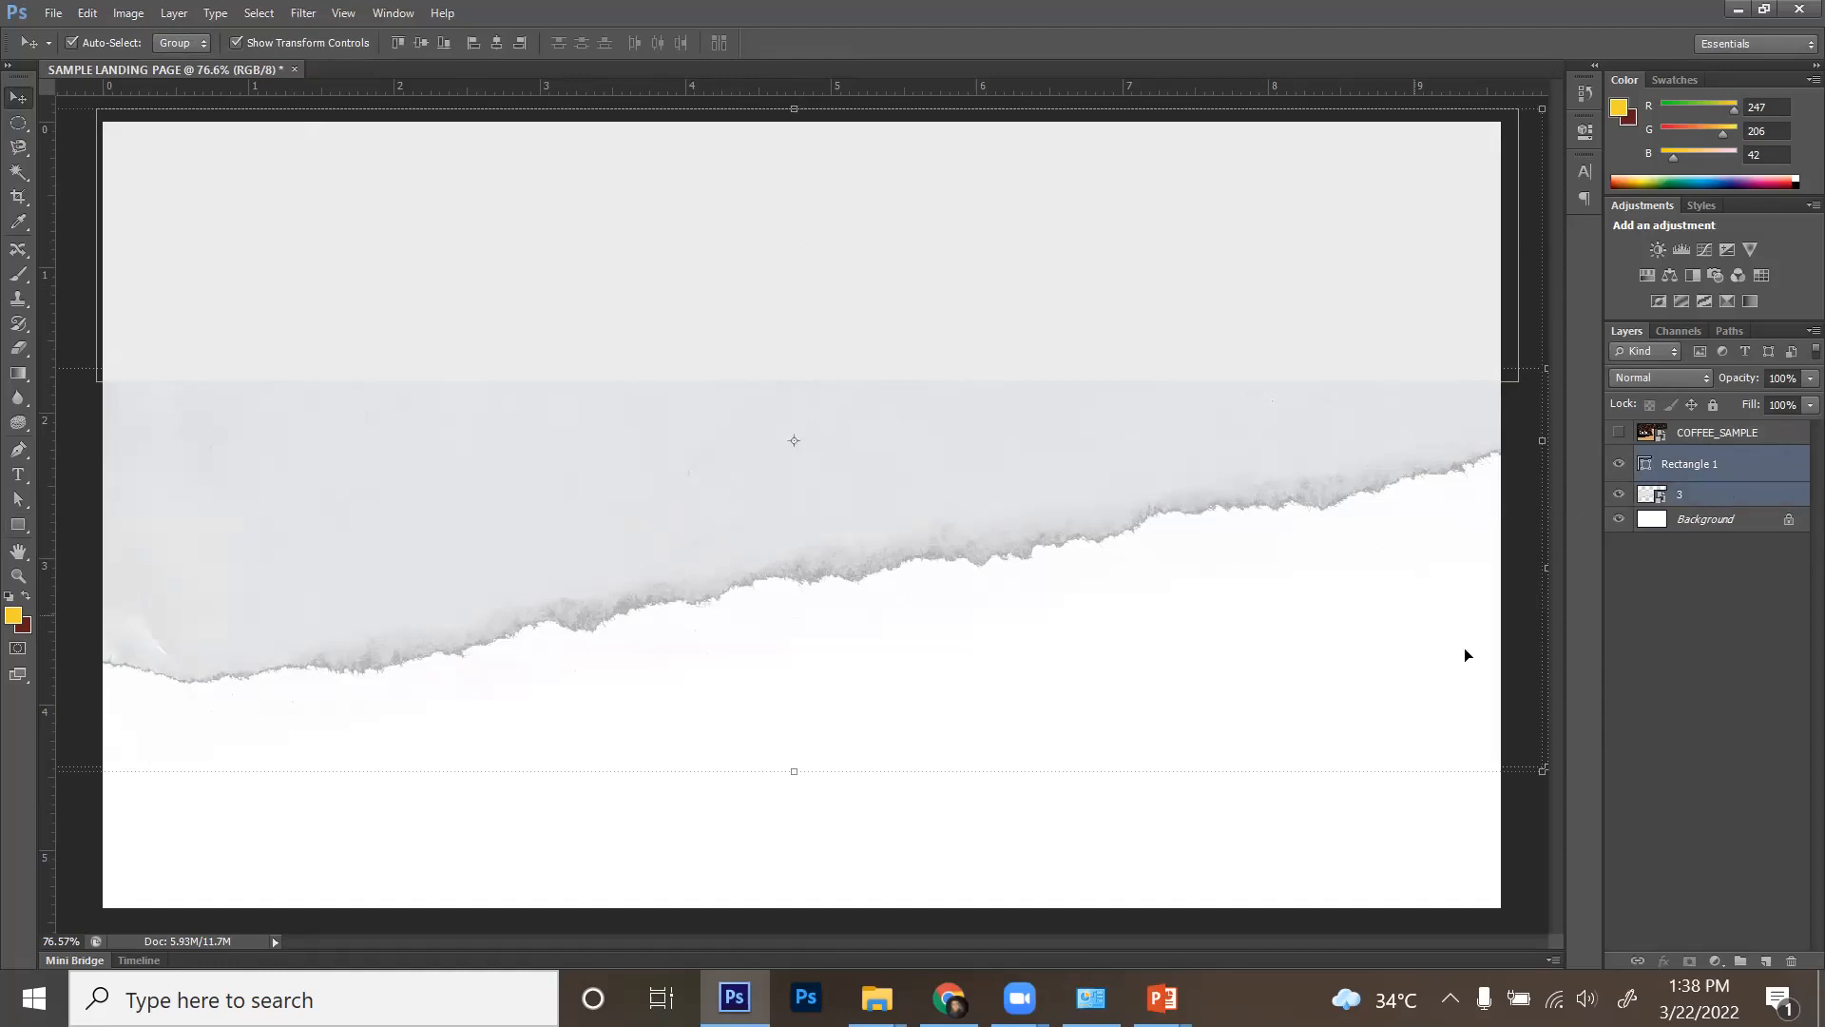
left_click(1192, 232)
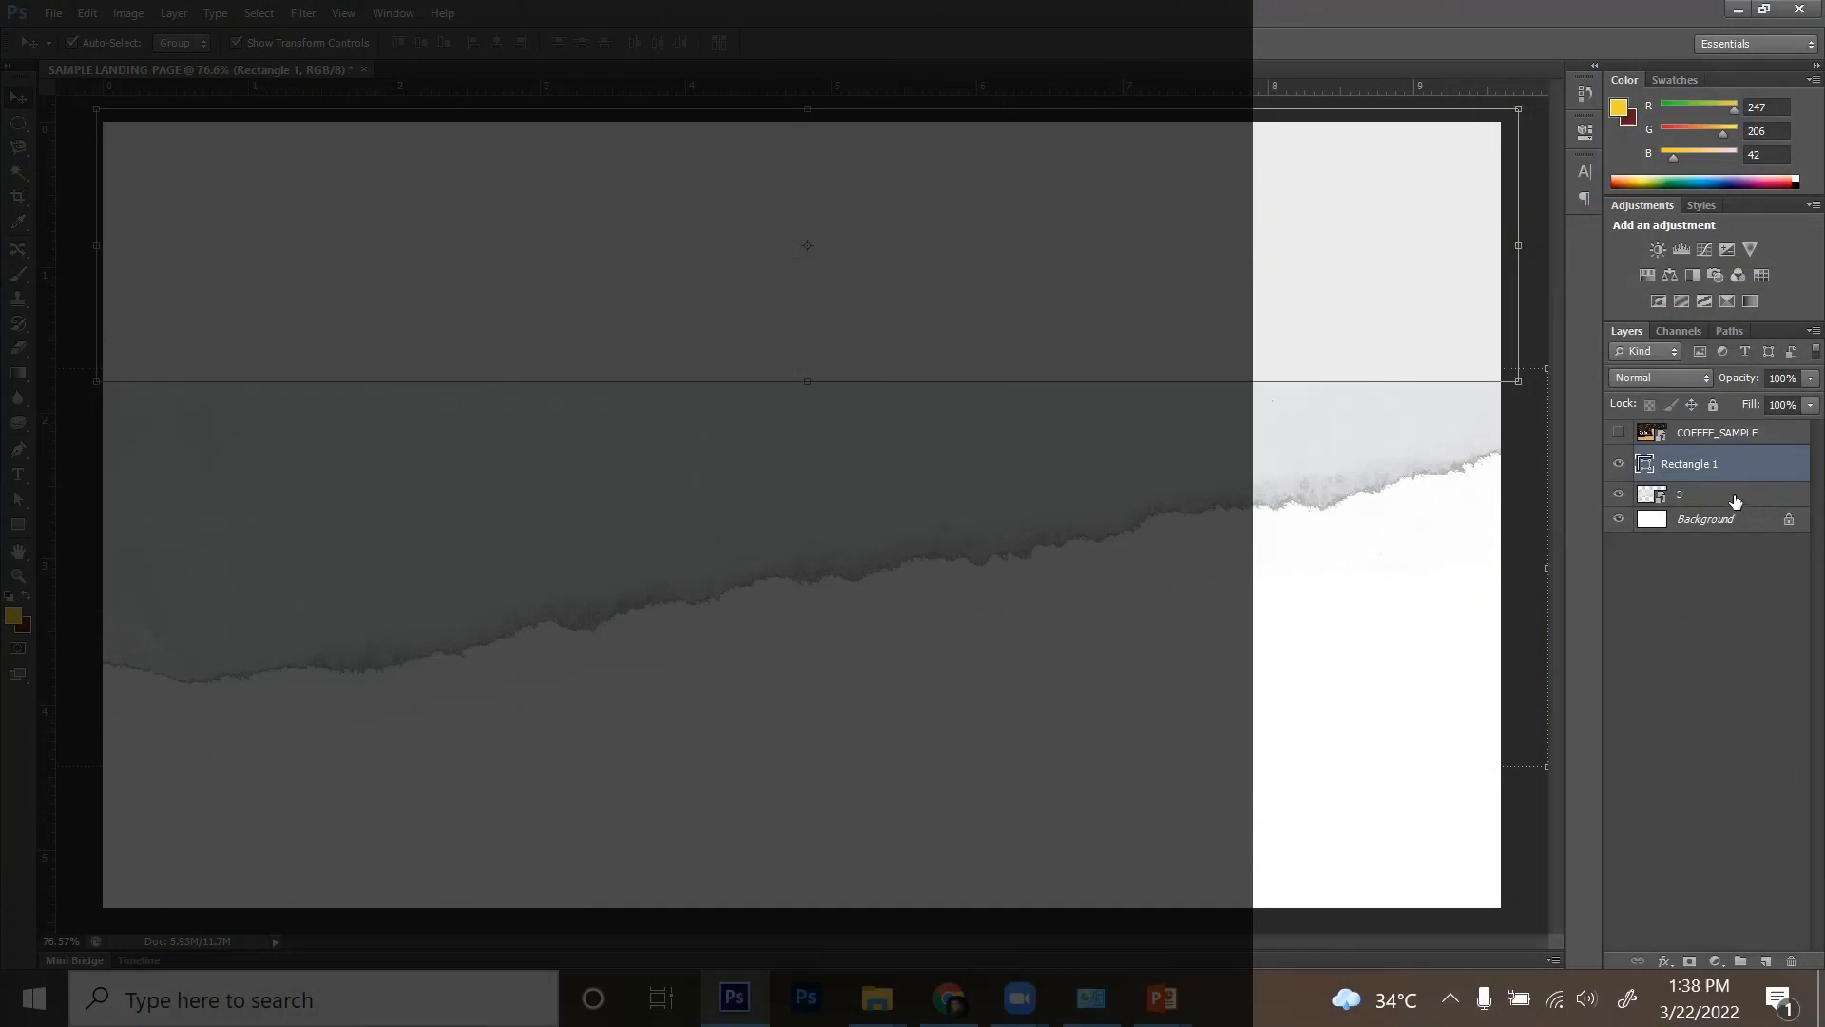
left_click(1735, 495, "shift")
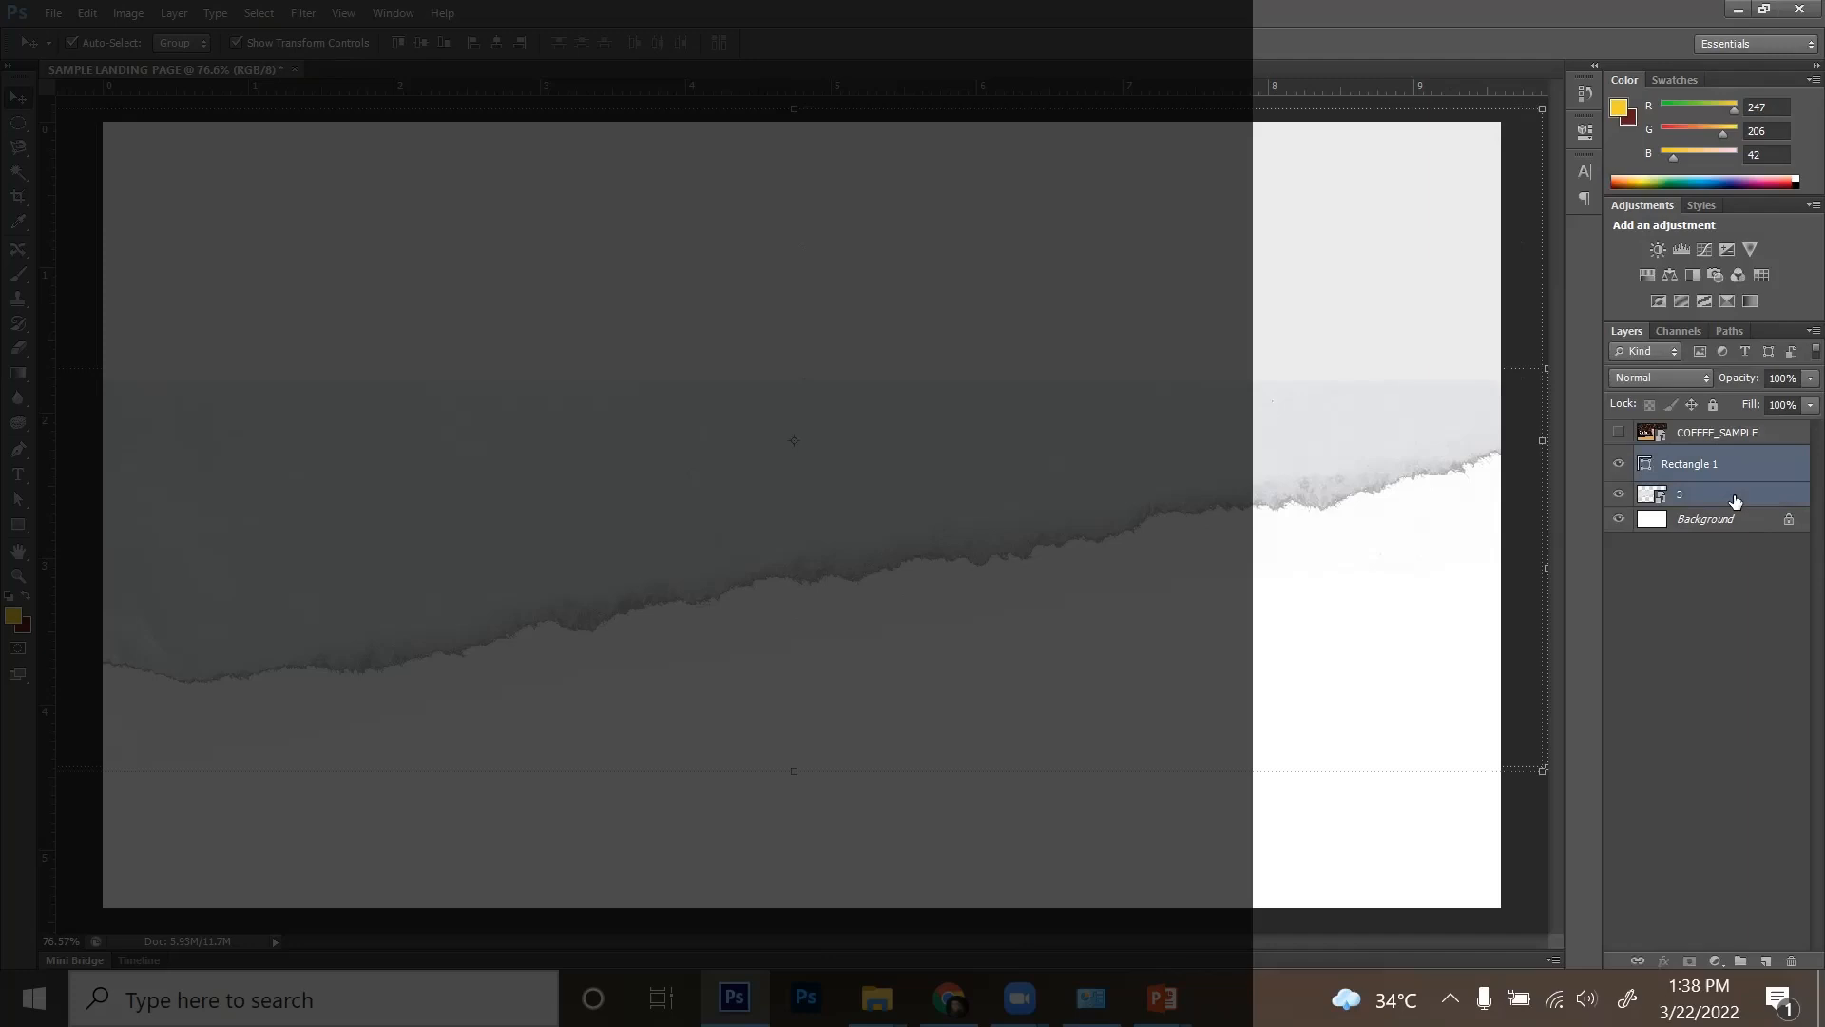
right_click(1735, 501)
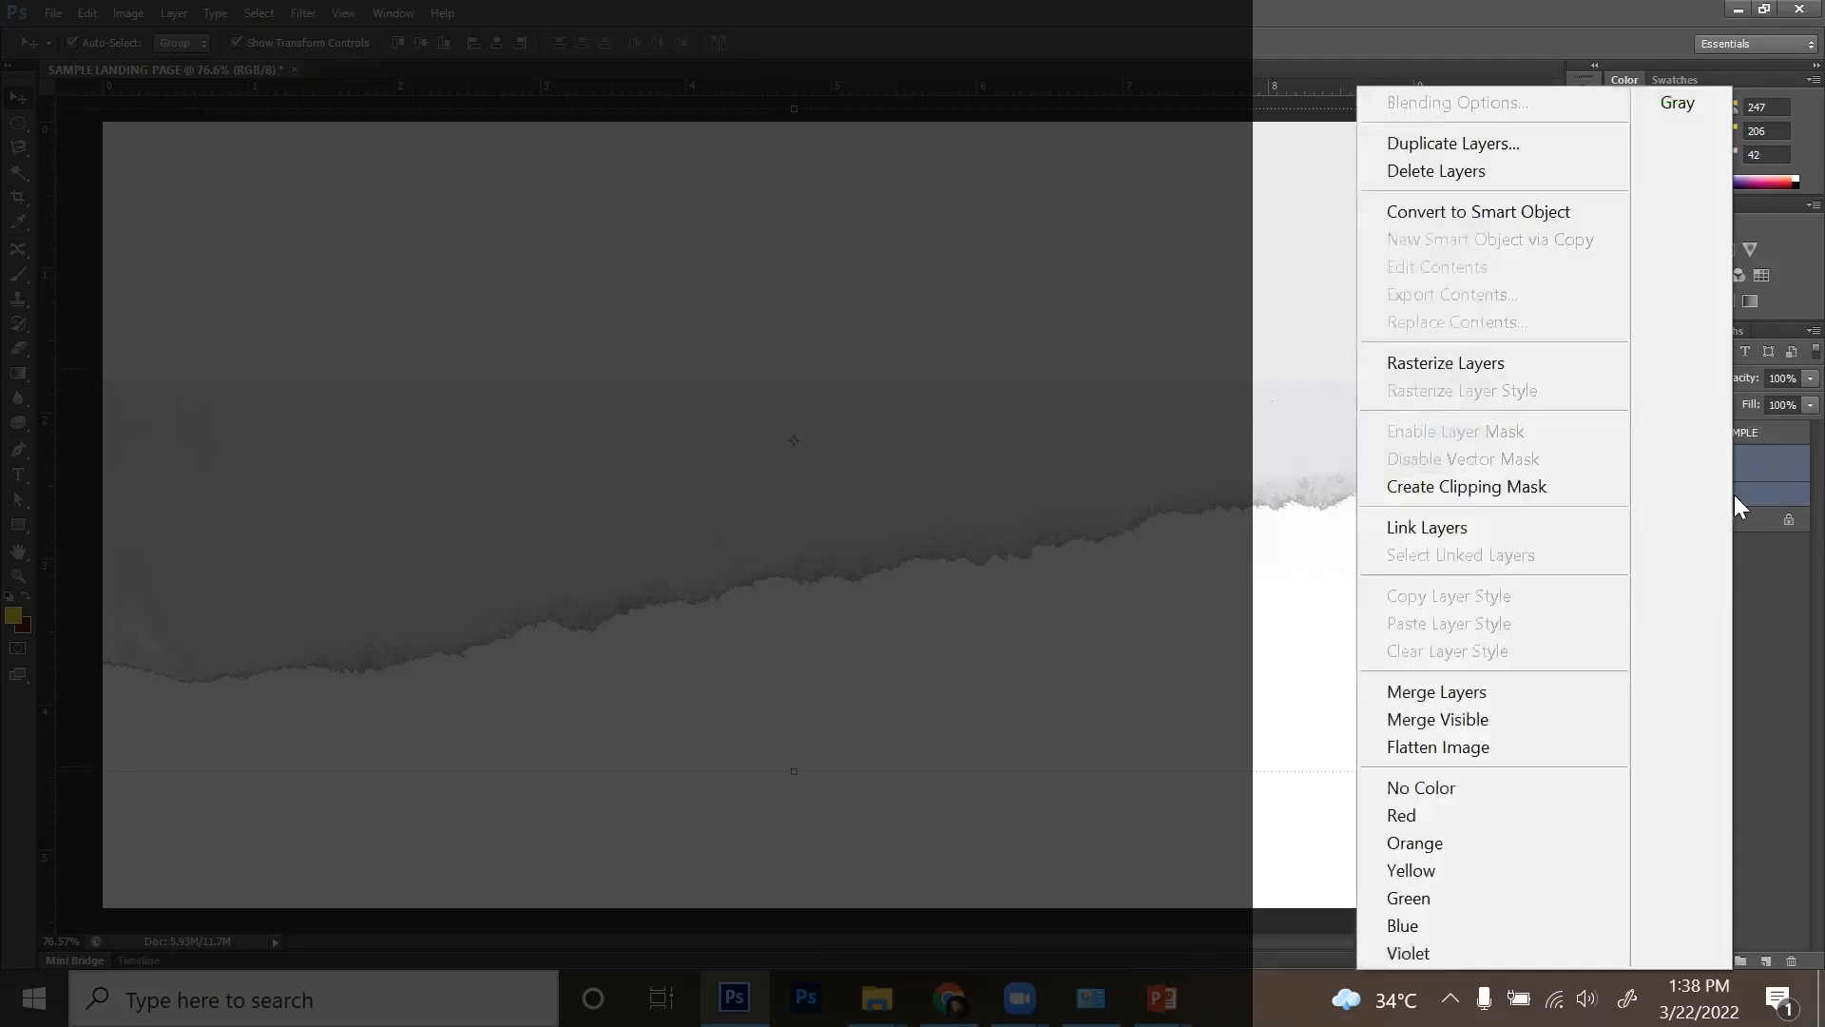
left_click(1496, 694)
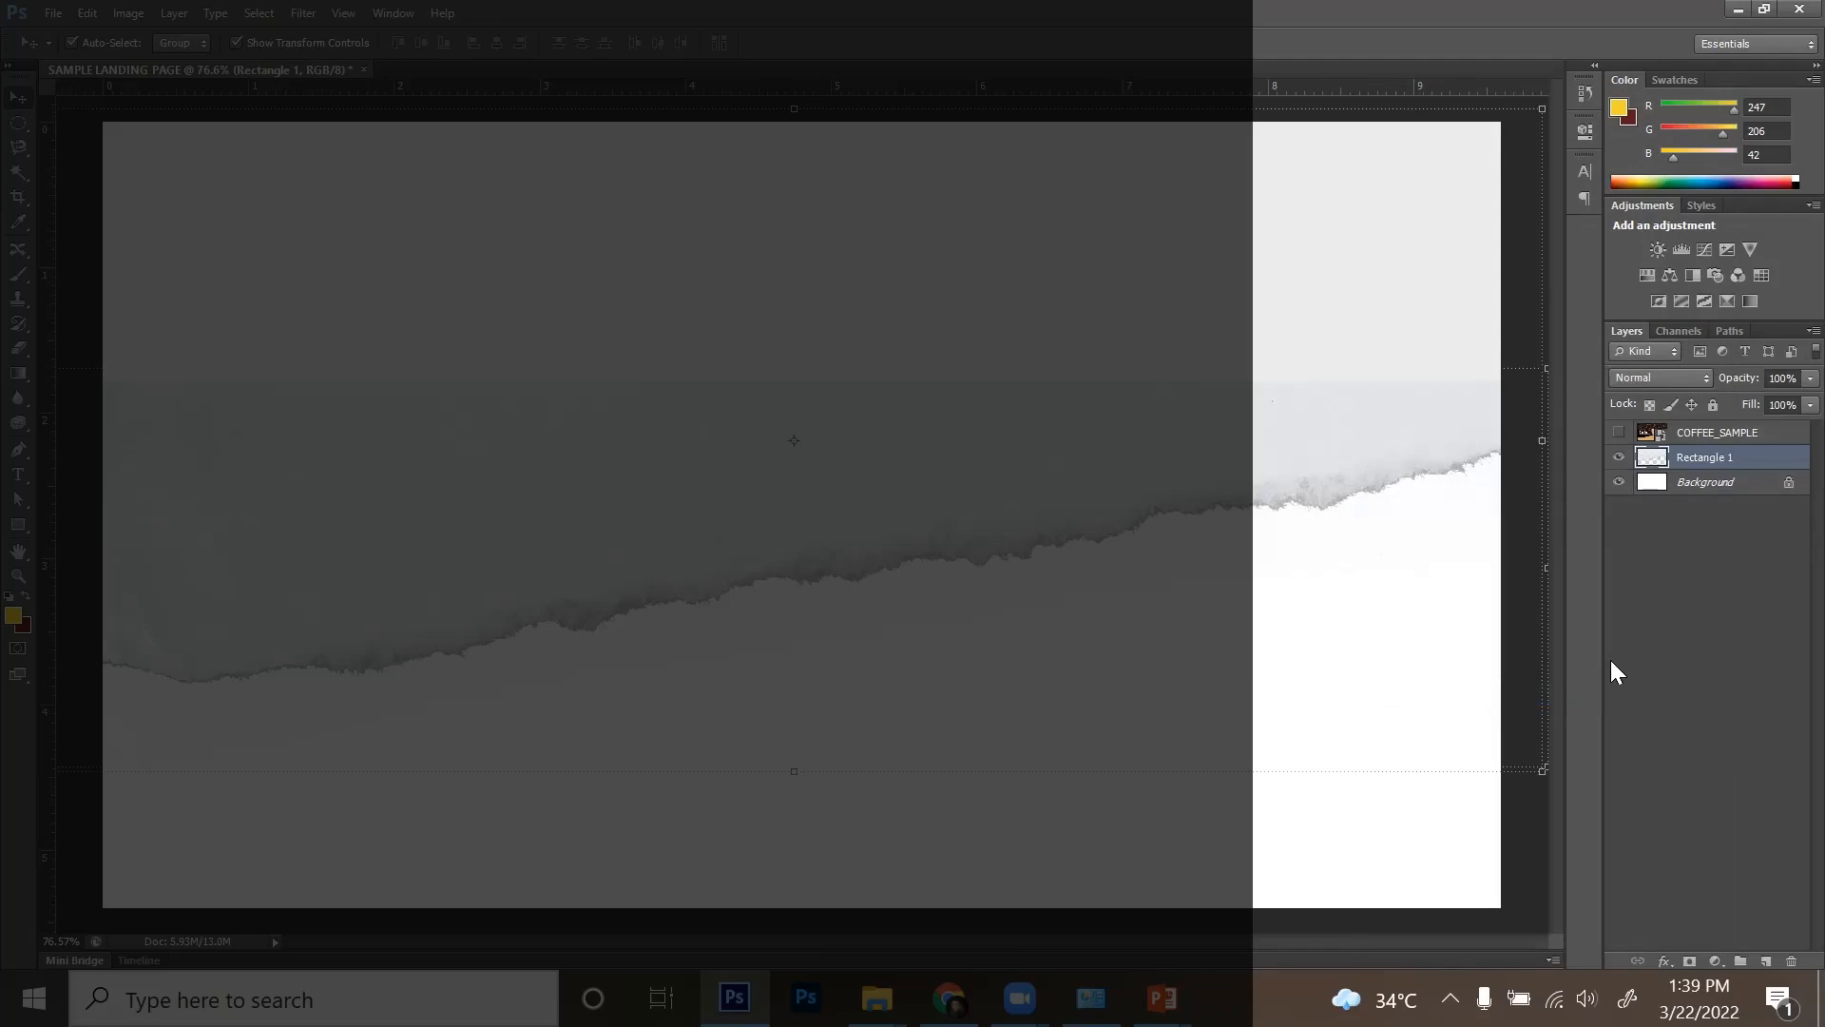
key("ctrl+z")
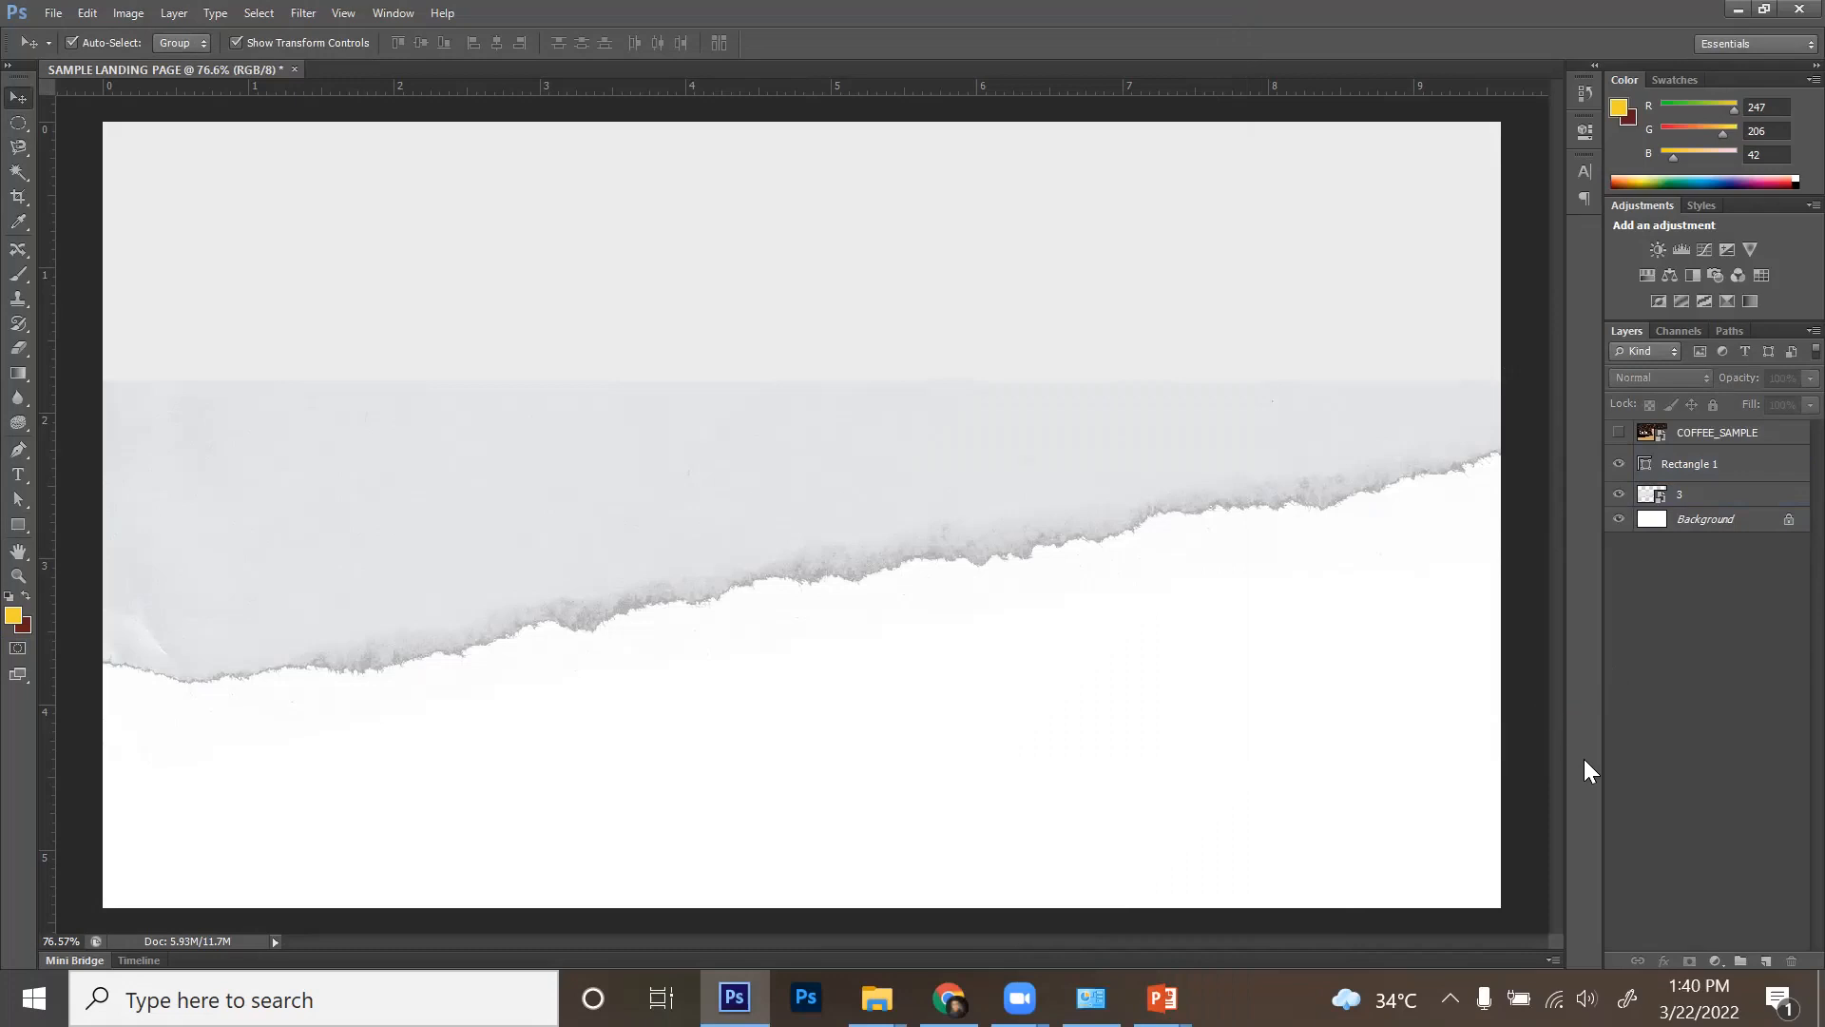
- Merge the gray rectangle and torn paper layer 3 into one layer and check it against the COFFEE_SAMPLE reference
left_click(1745, 470)
left_click(1742, 493, "shift")
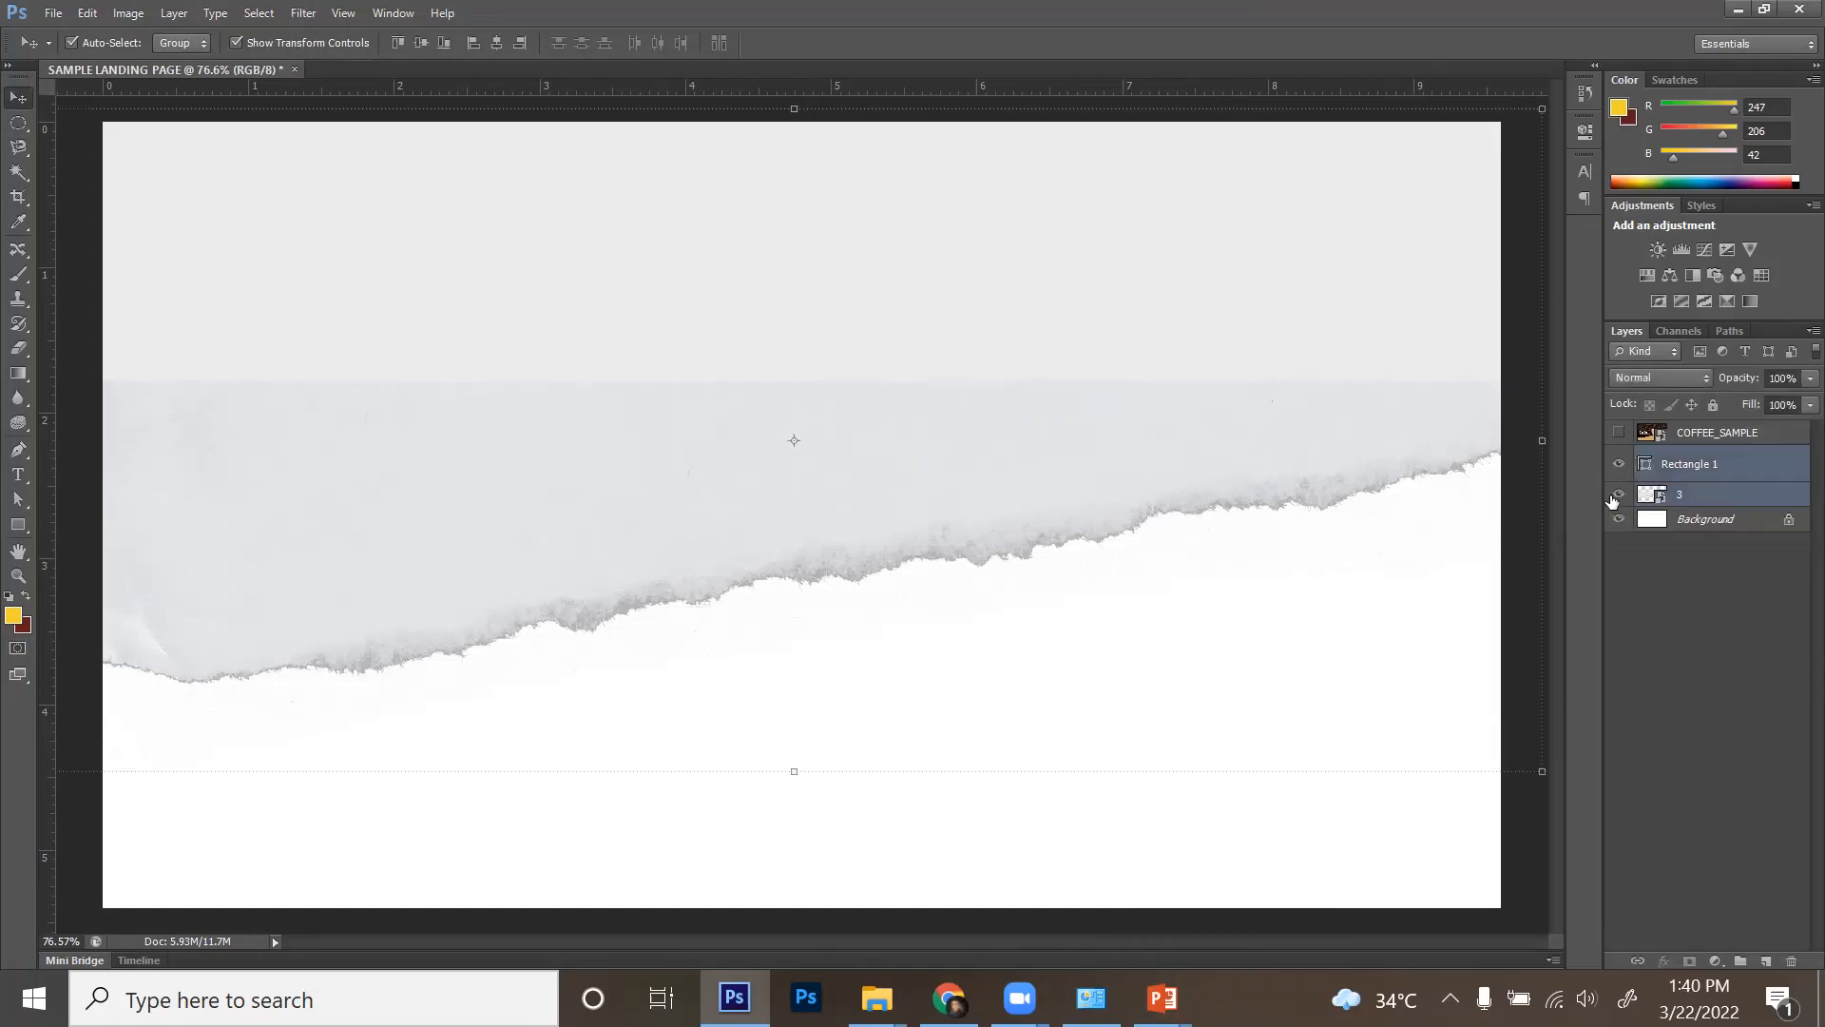
key("ctrl+e")
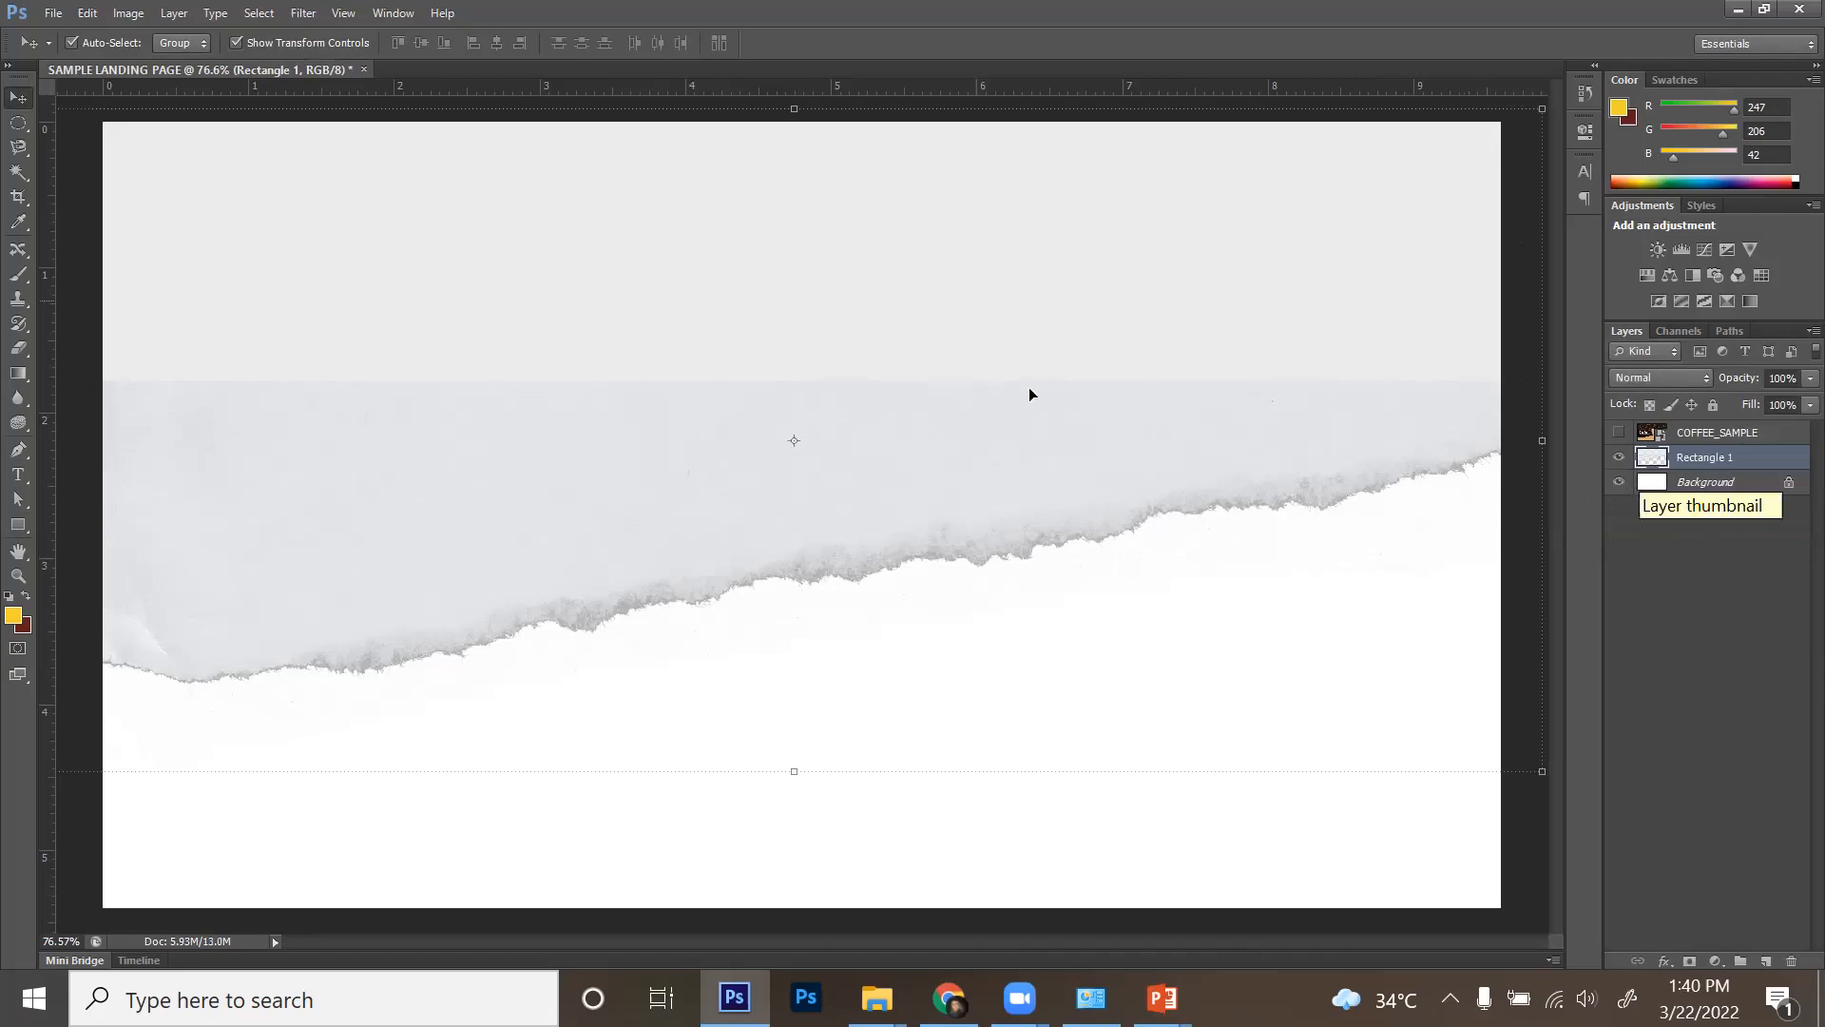
left_click(1618, 433)
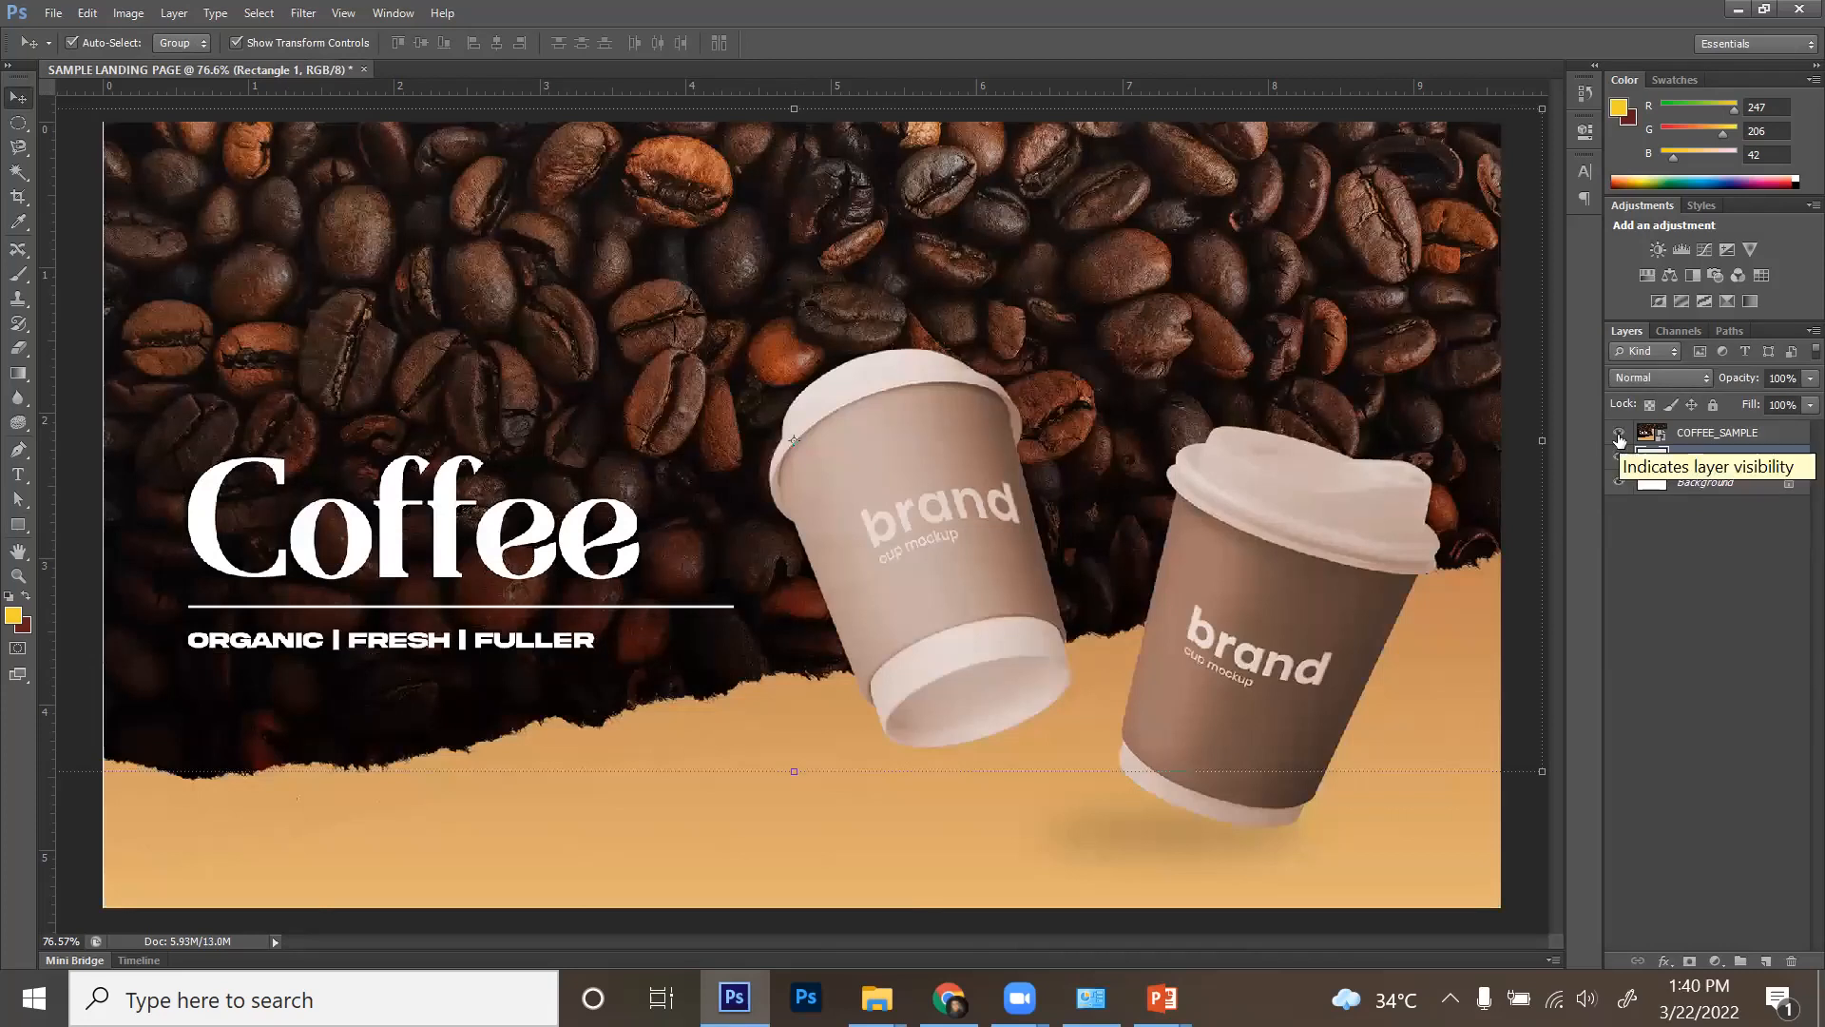
left_click(1619, 432)
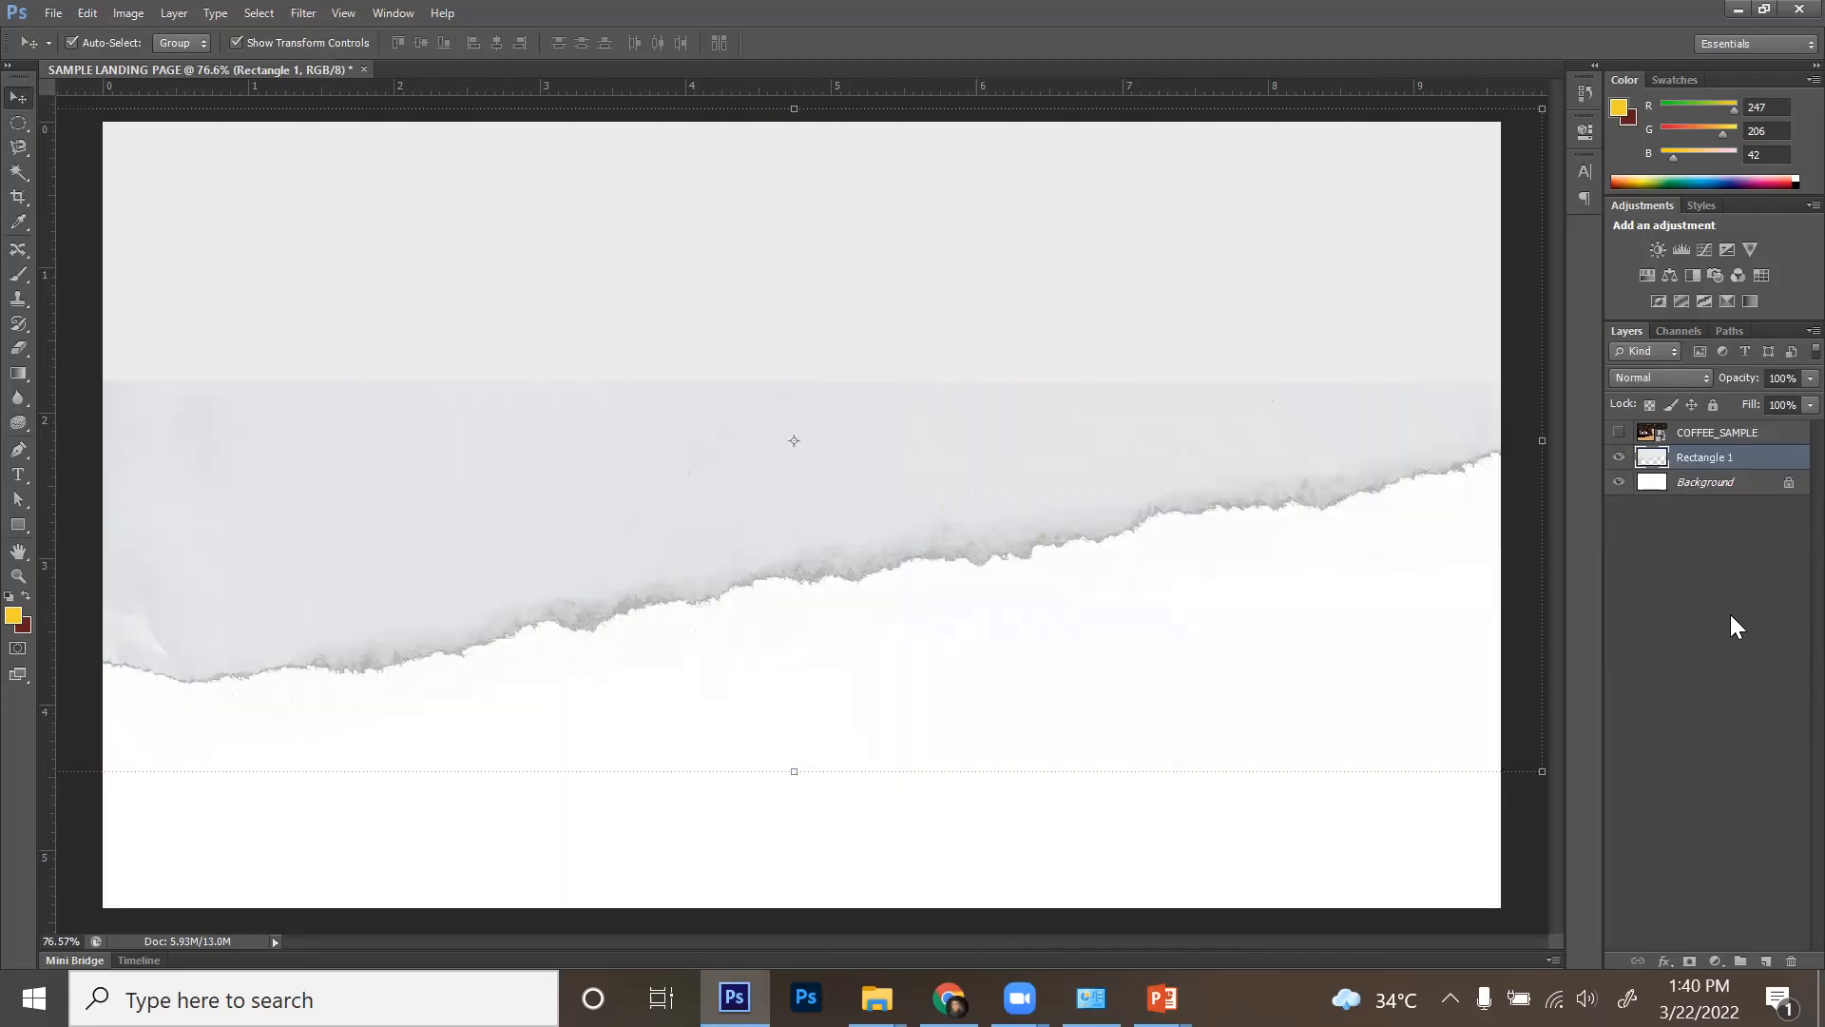
- Switch to File Explorer and open the COFFEE image folder inside SEATWORK 3_MINIMALISM
left_click(877, 997)
left_click(834, 910)
key("alt+Up")
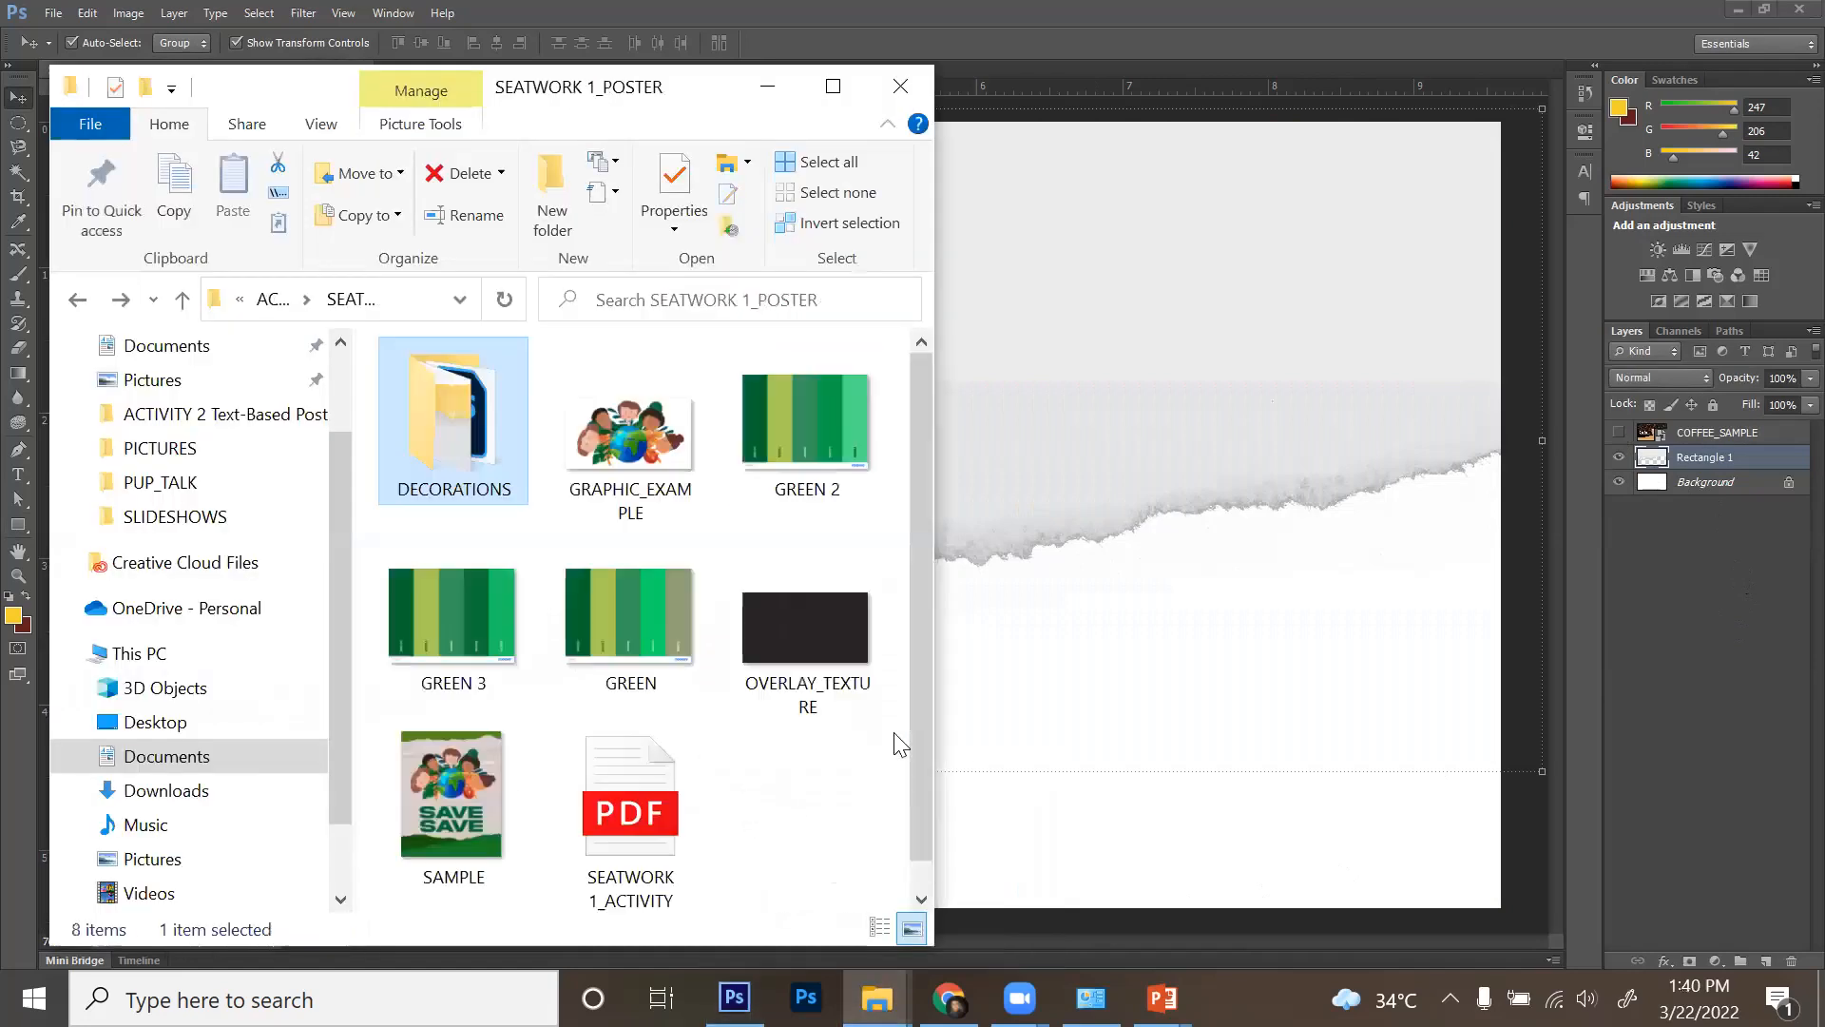
key("alt+Up")
key("Down")
key("Down")
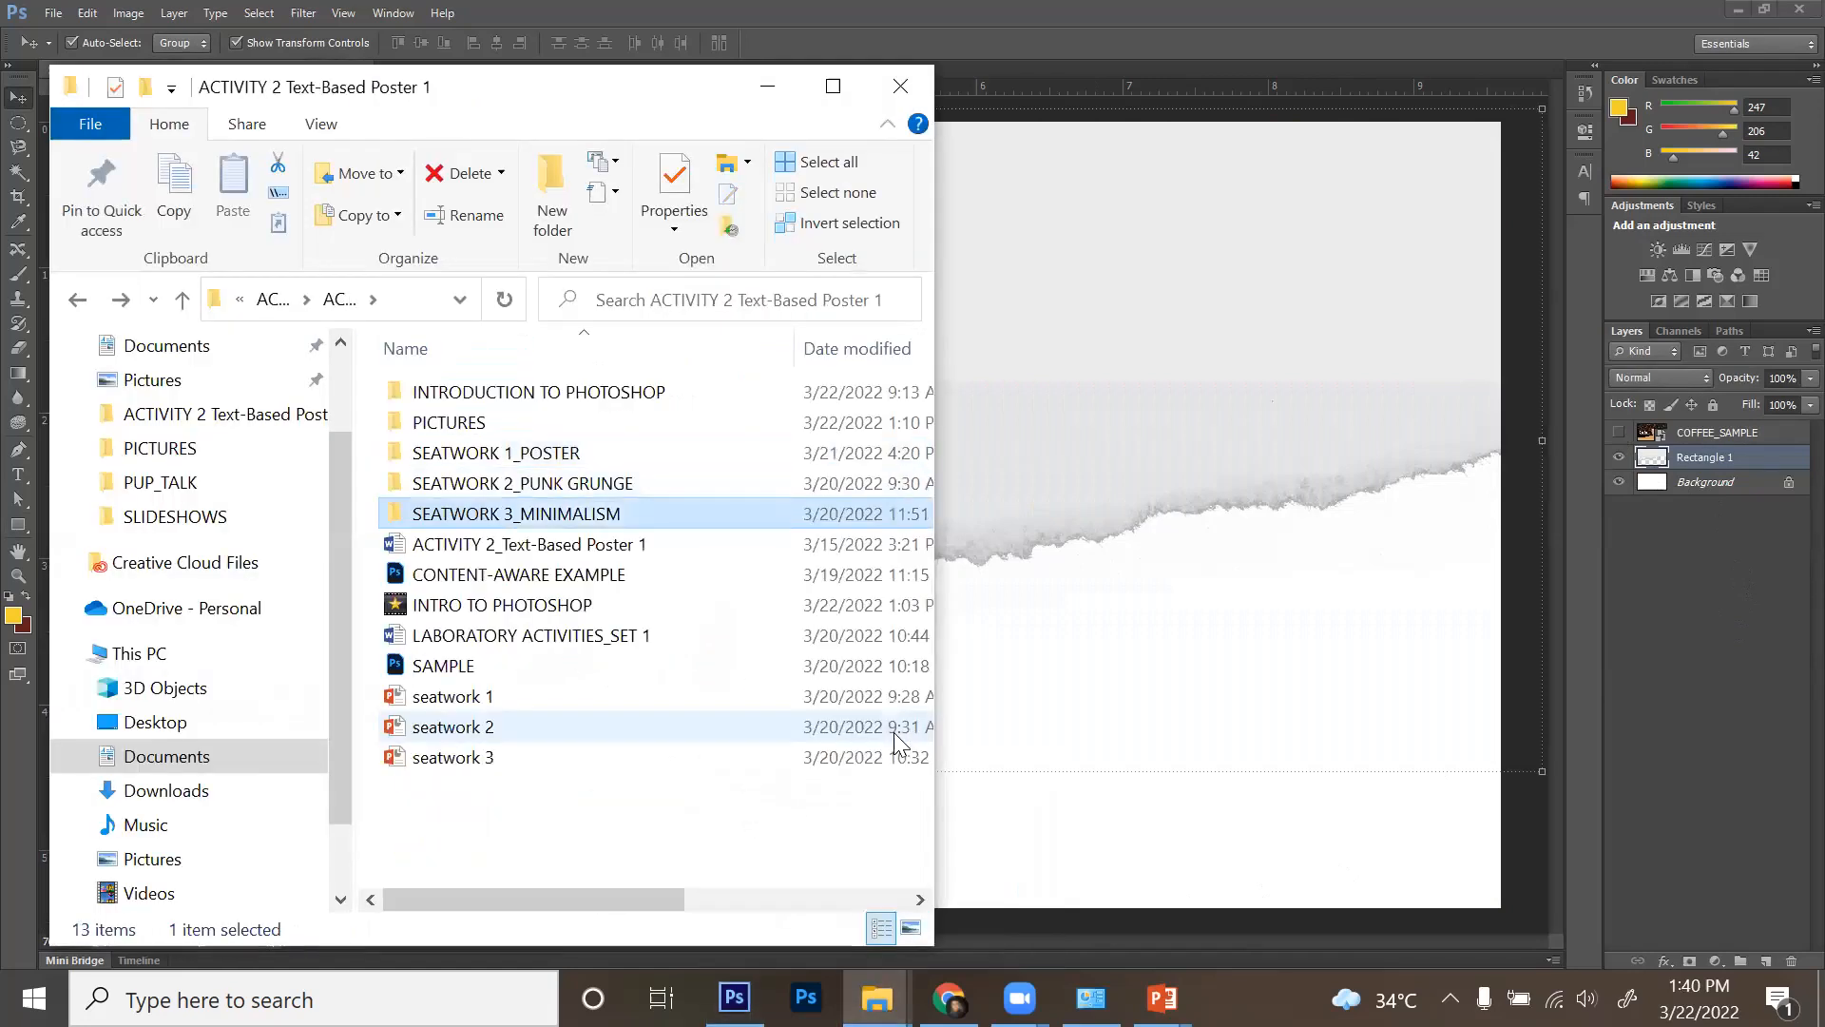
key("Return")
key("Up")
key("Return")
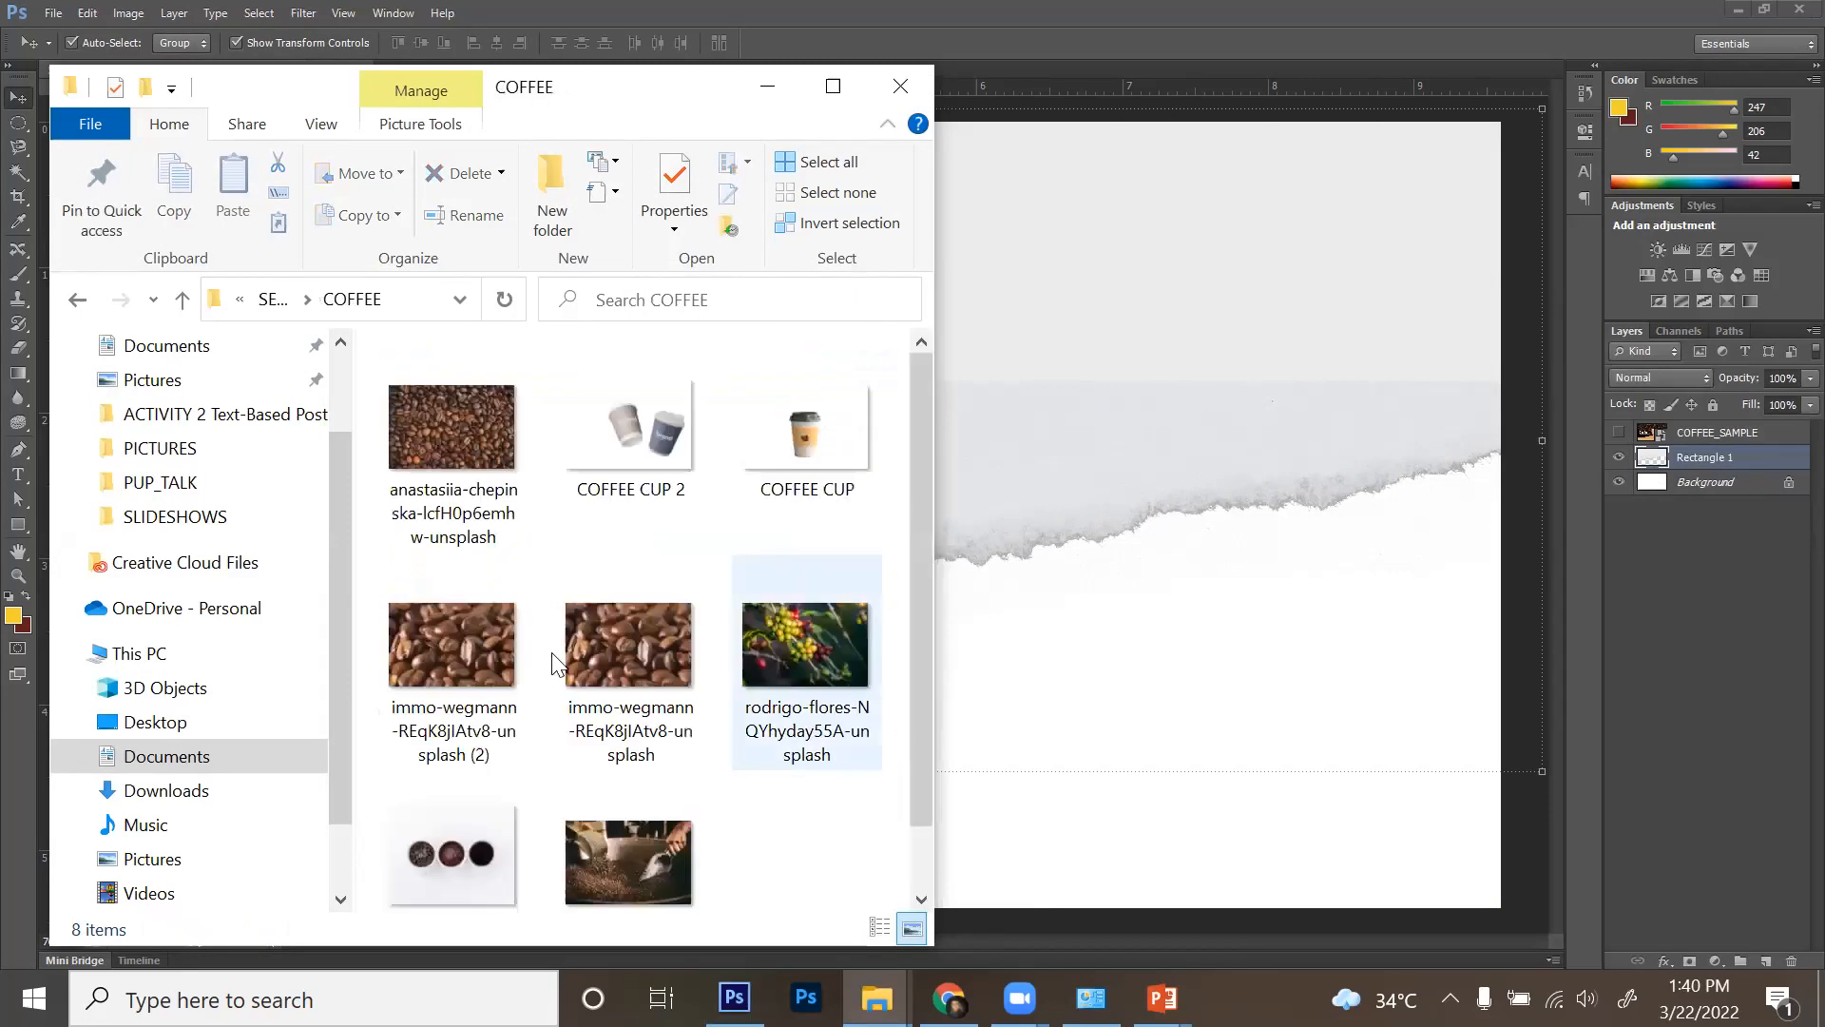
- Place the first coffee bean photo from the COFFEE folder into the Photoshop document and scale it to about 12.5% to cover the canvas
left_click(466, 430)
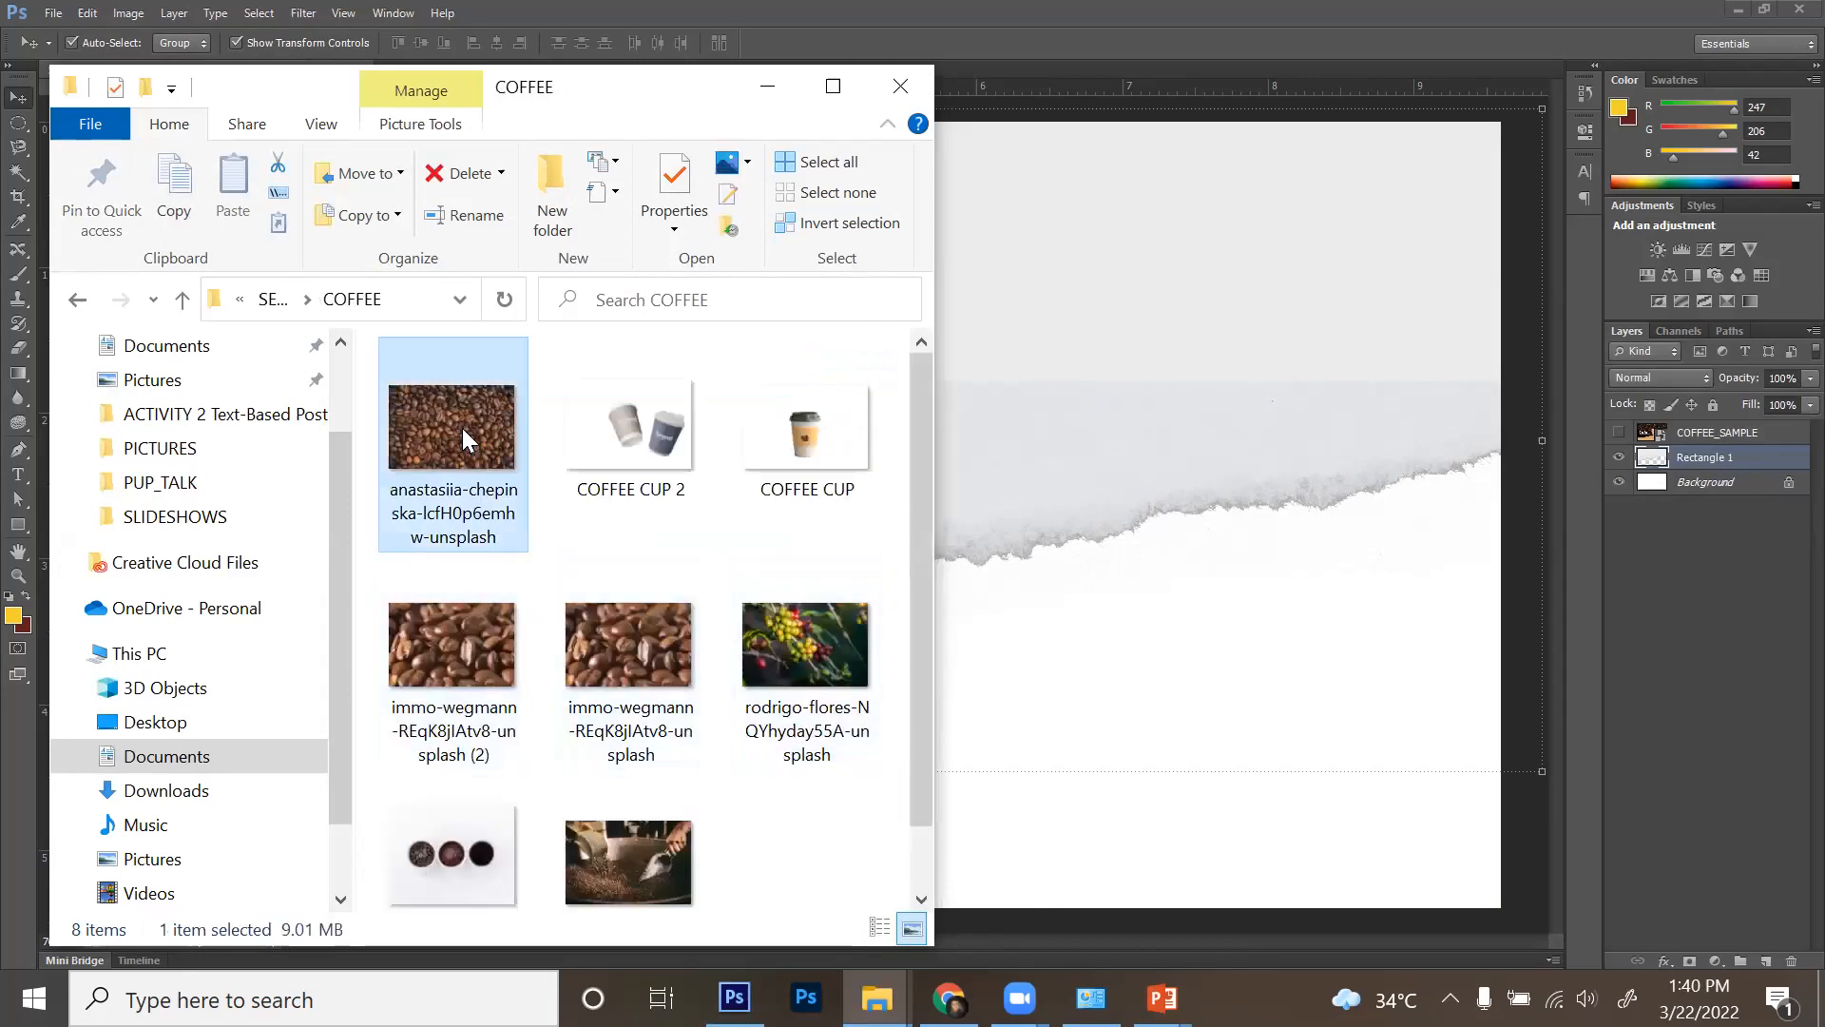
left_click_drag(462, 443, 1092, 407)
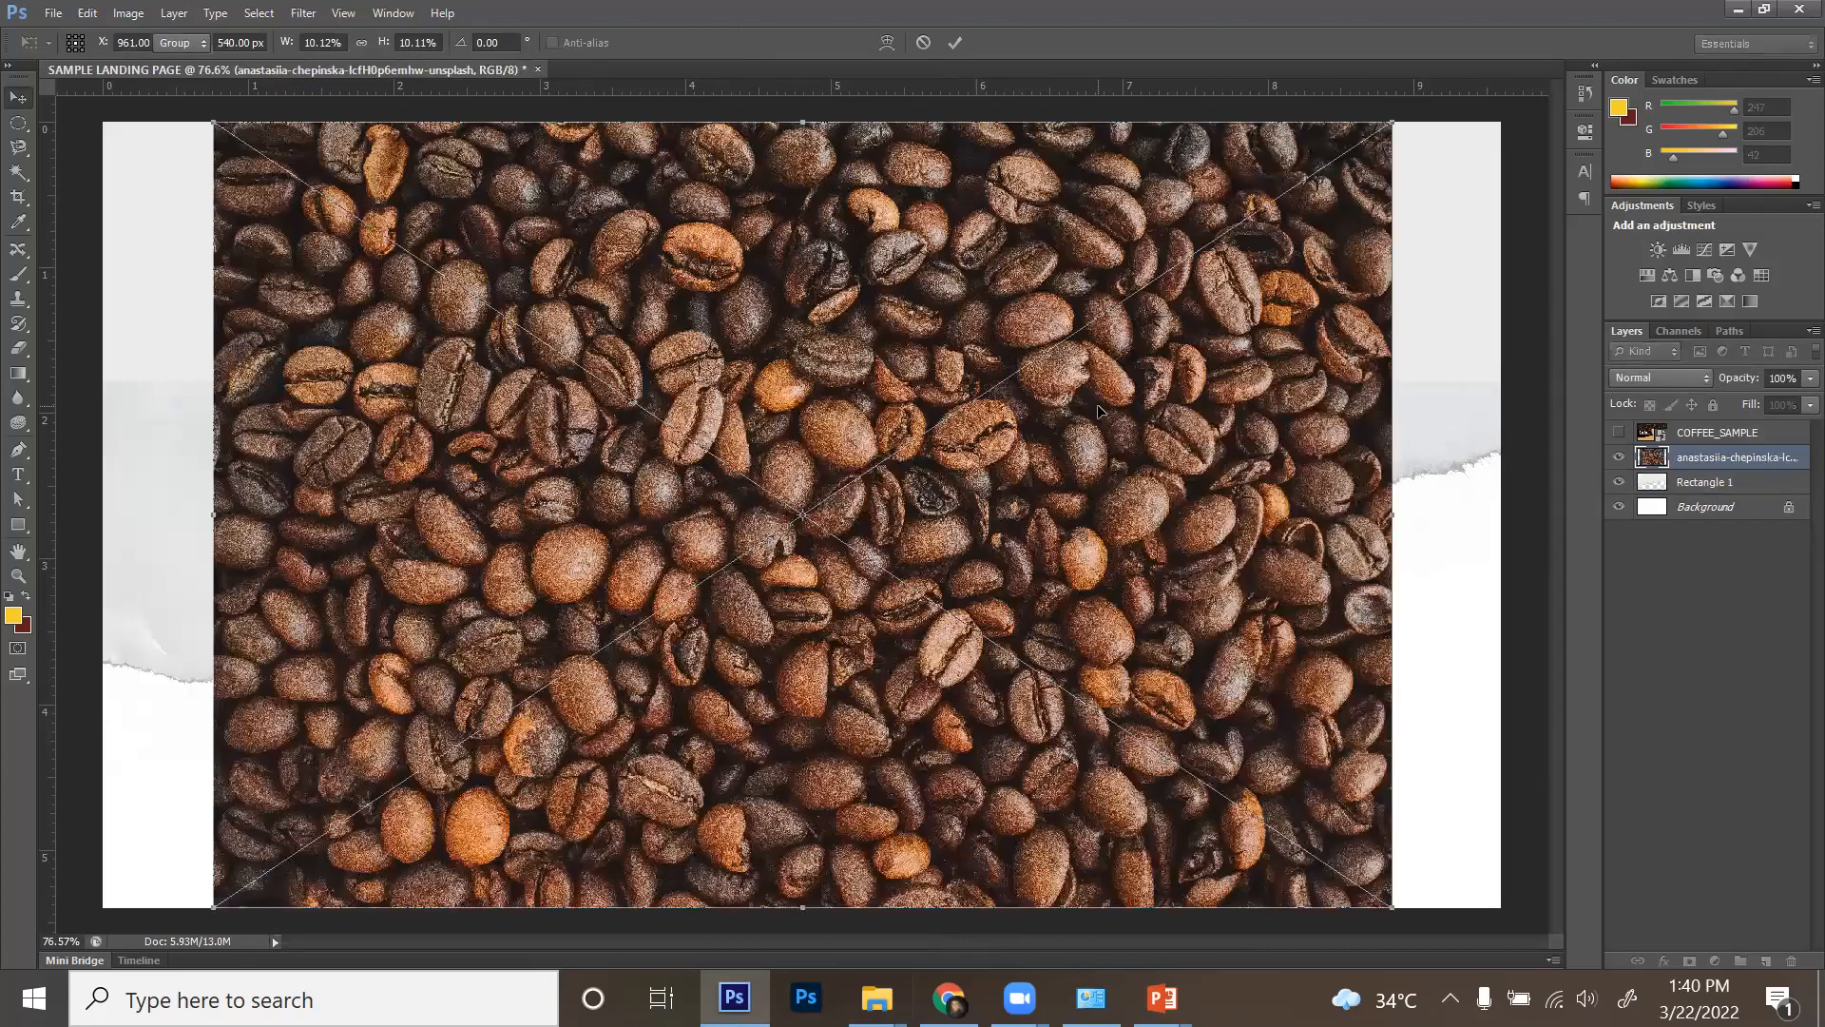
key("Return")
key("ctrl+minus")
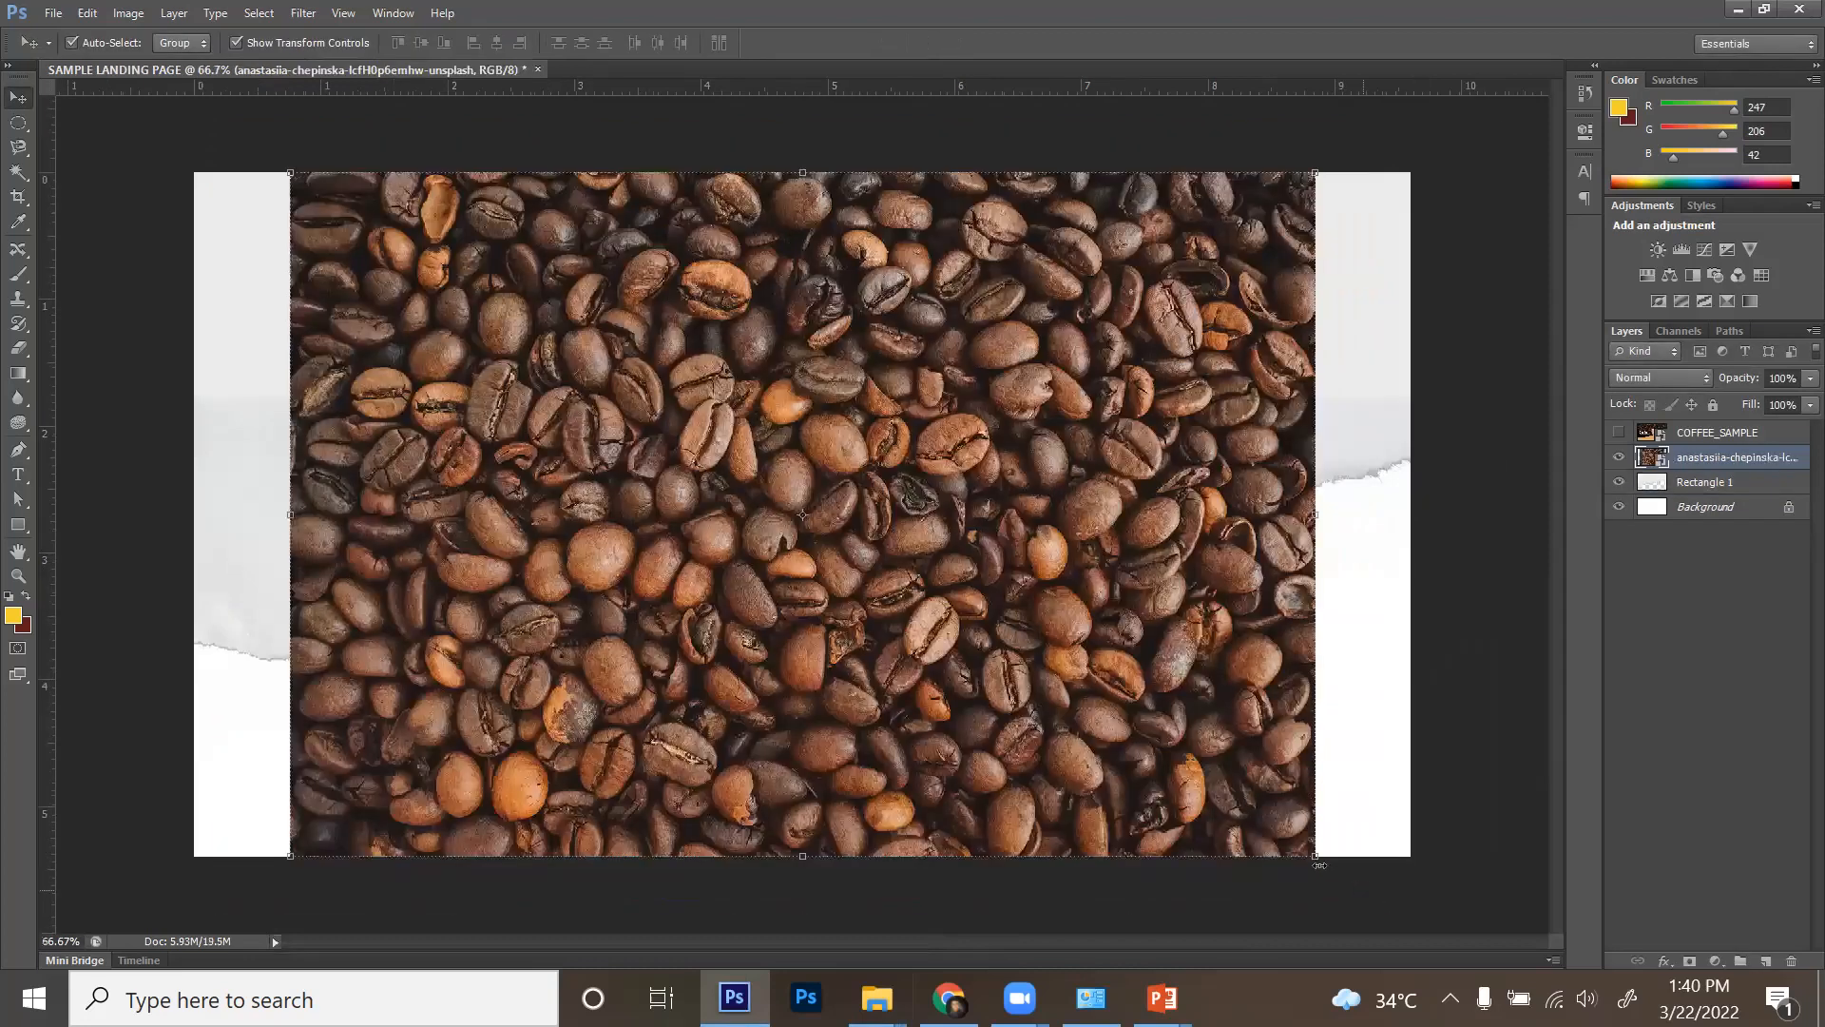
left_click_drag(1340, 881, 1498, 918)
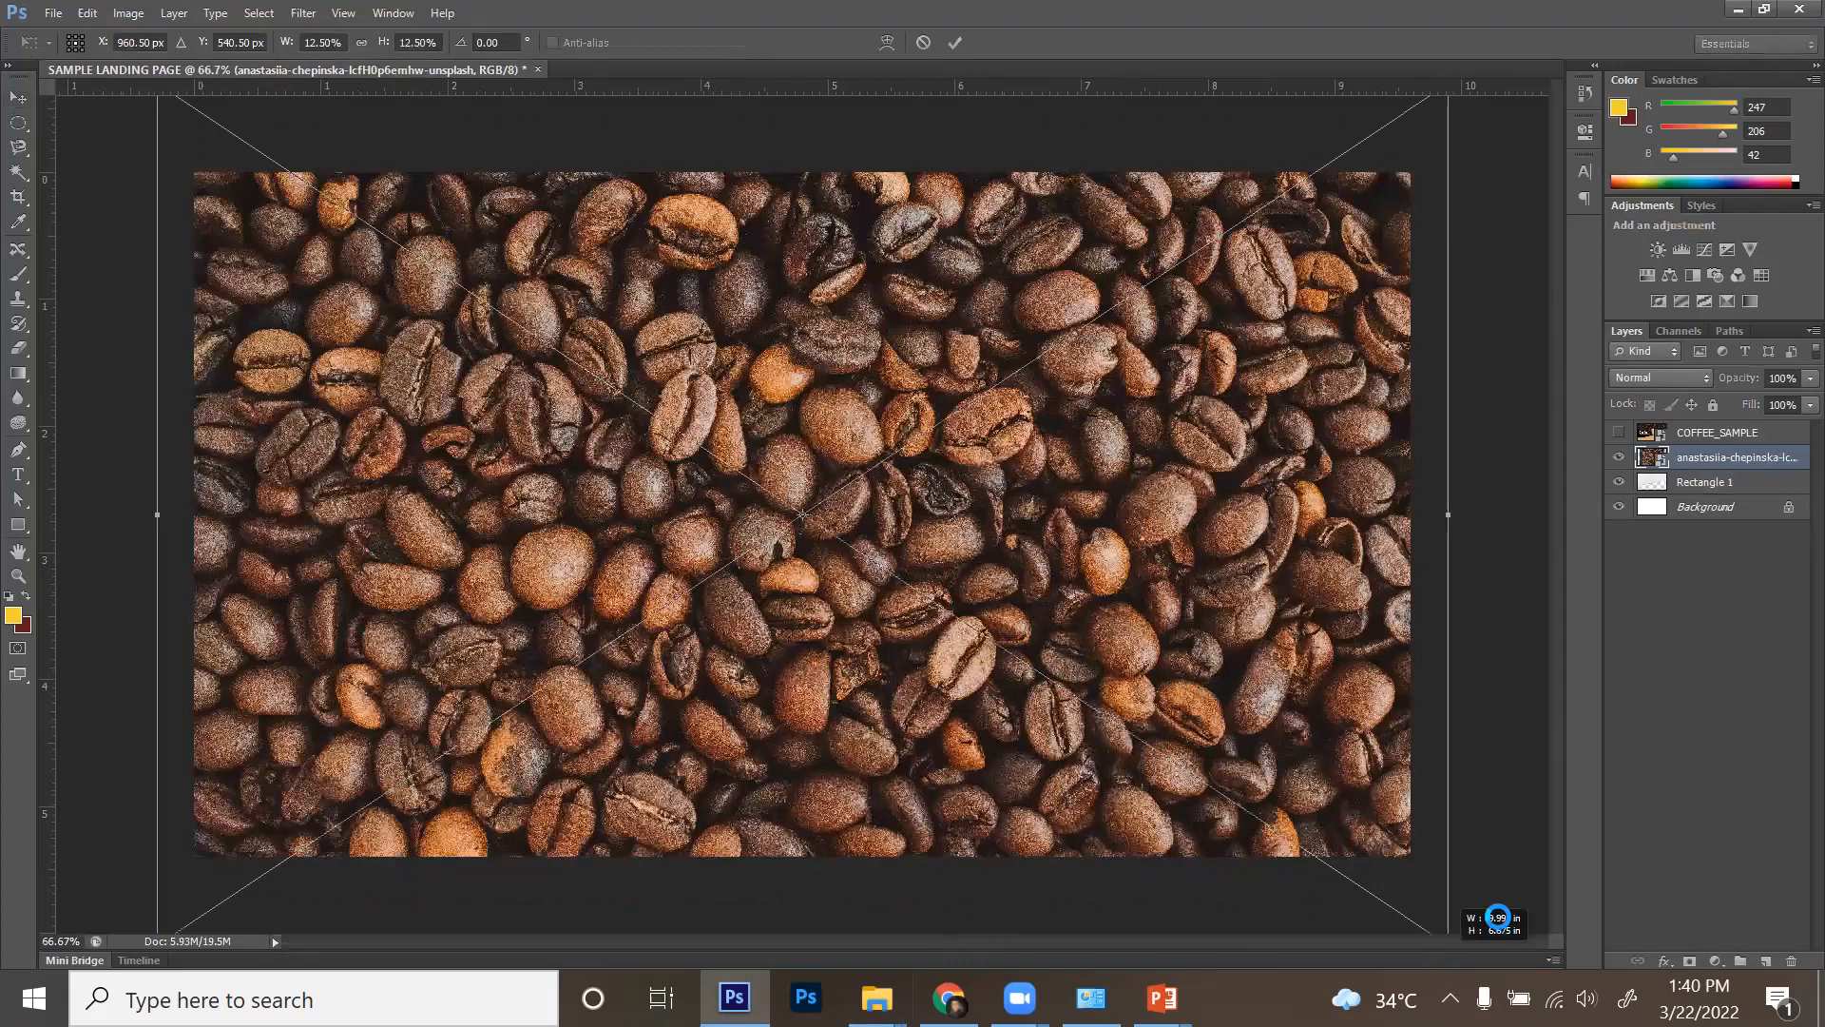
key("Return")
- Hide the coffee bean photo and compare the merged torn paper layer with the COFFEE_SAMPLE reference
left_click(1620, 457)
left_click(1317, 359)
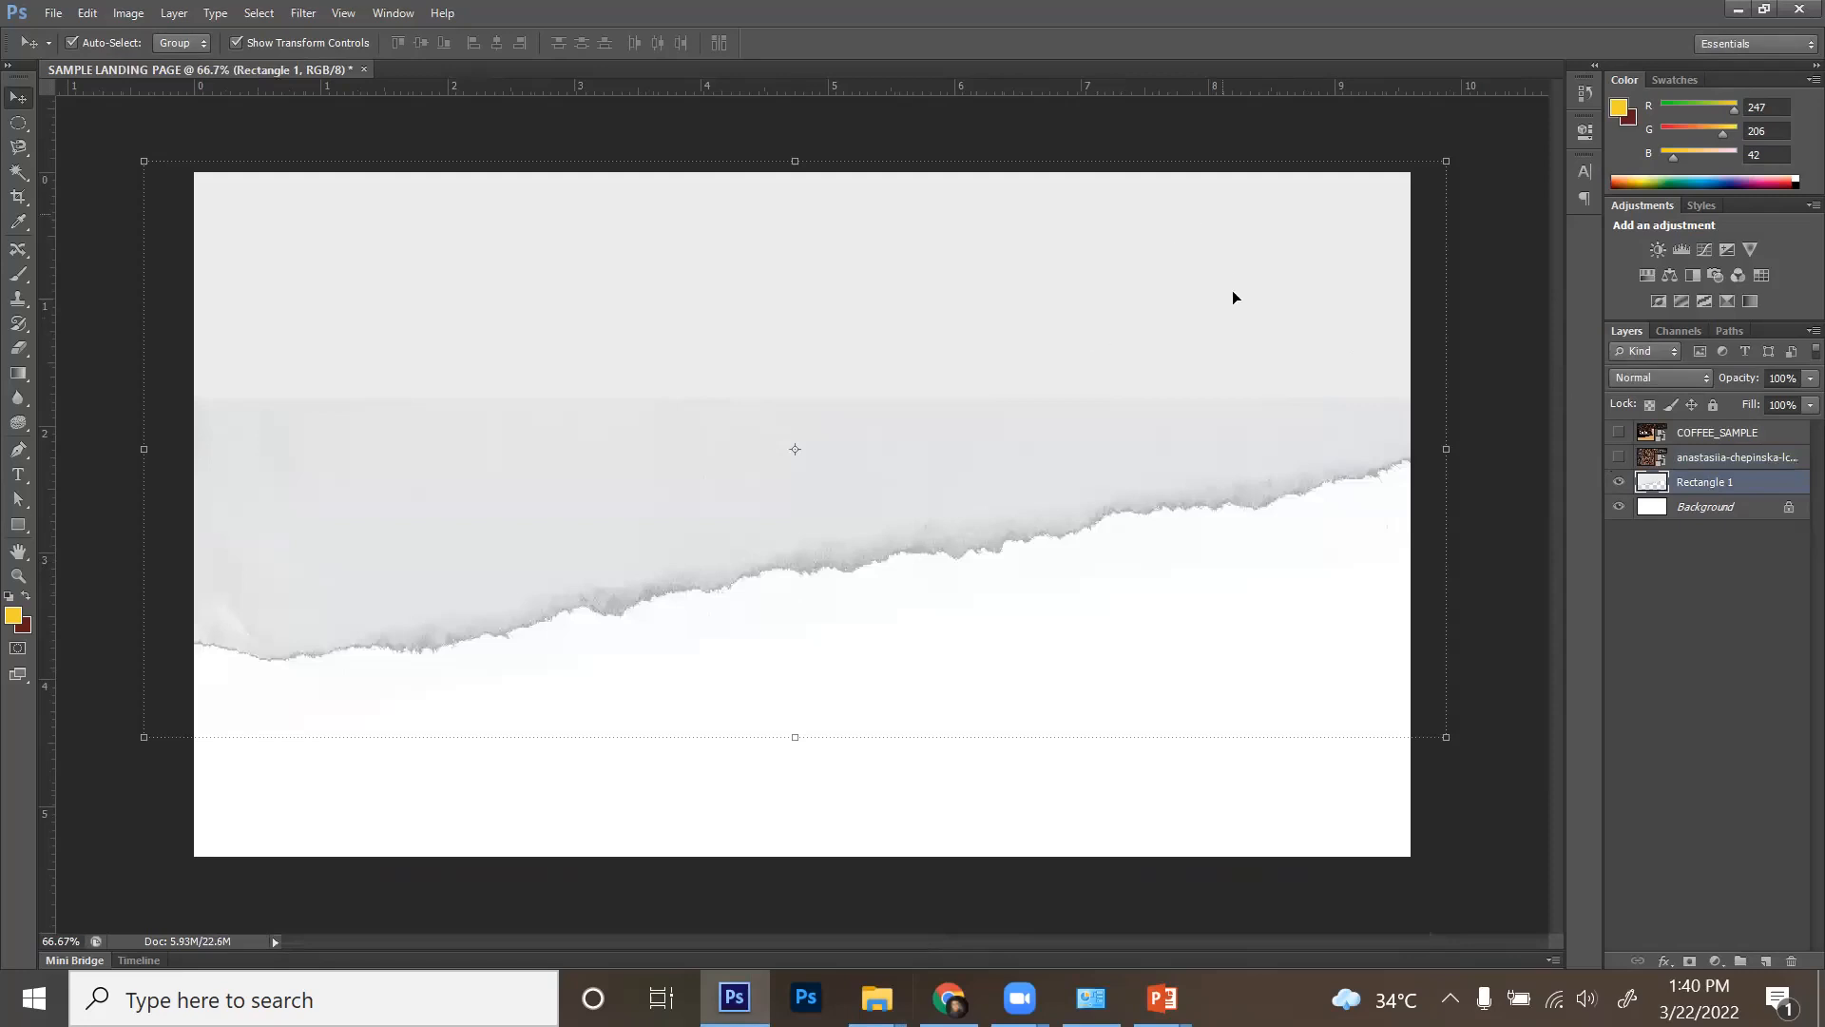
left_click(1619, 433)
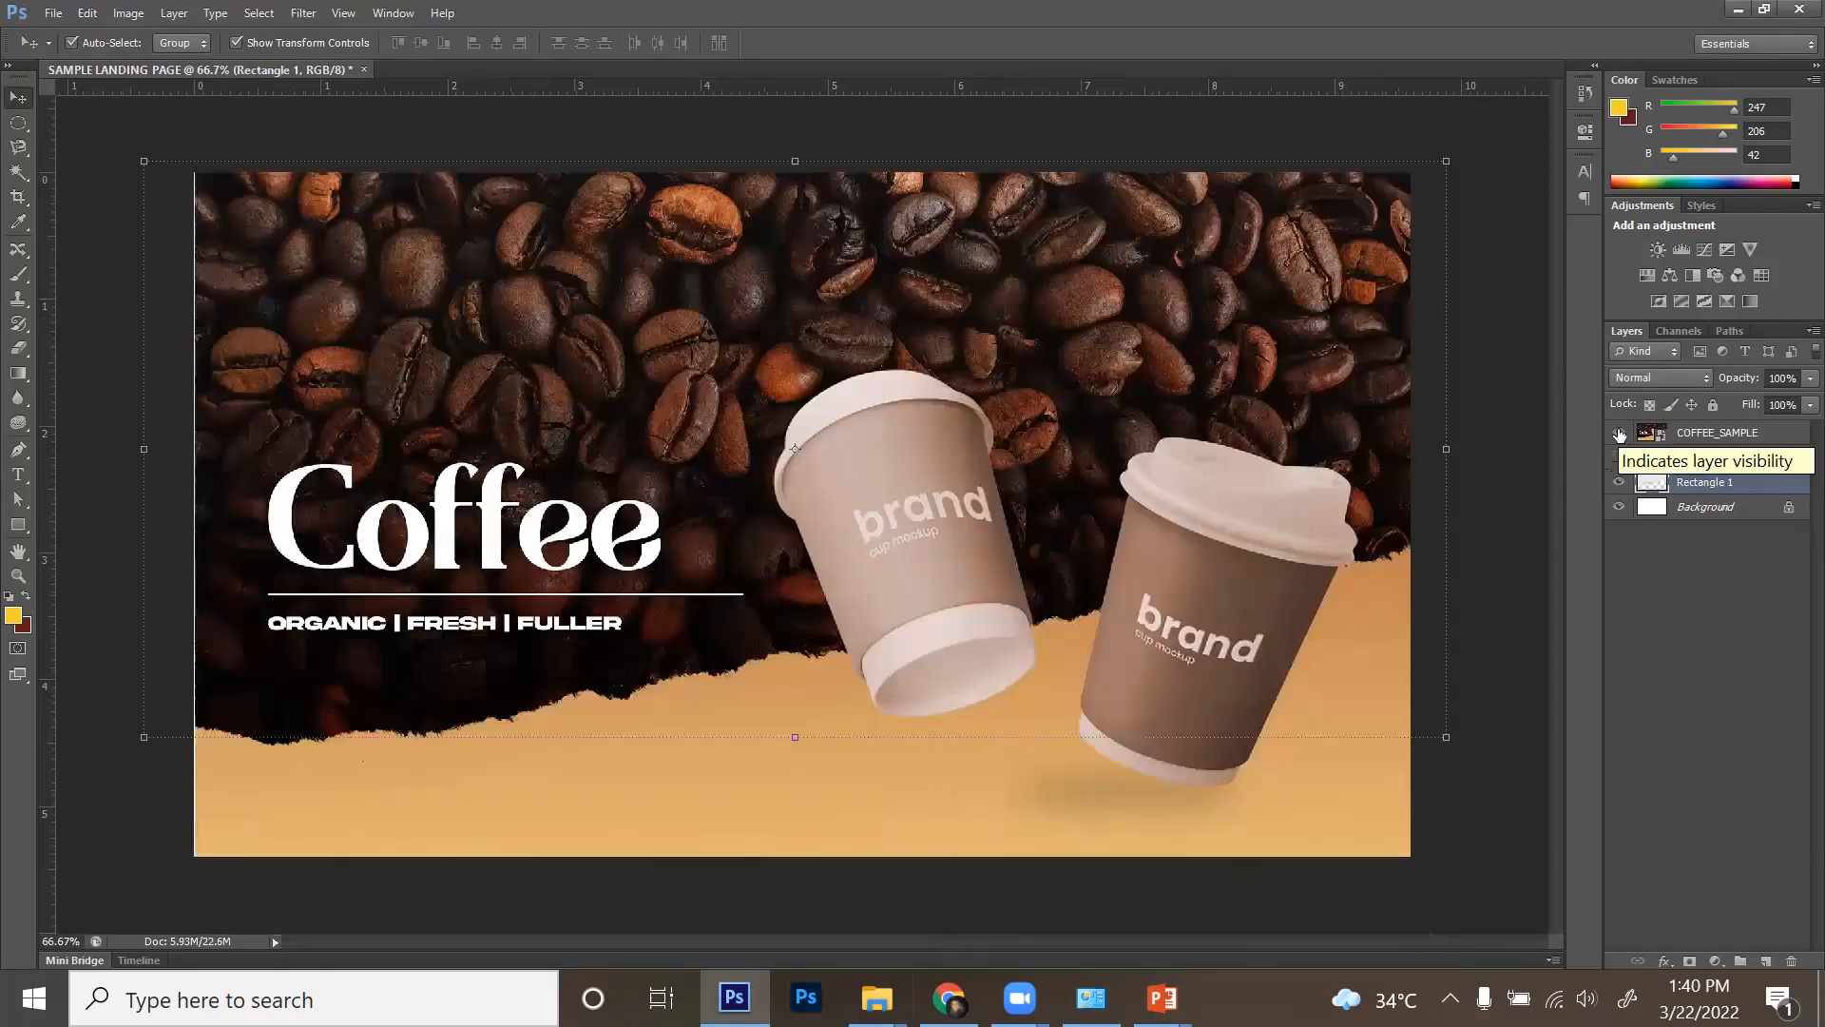
left_click_drag(1619, 433, 1619, 457)
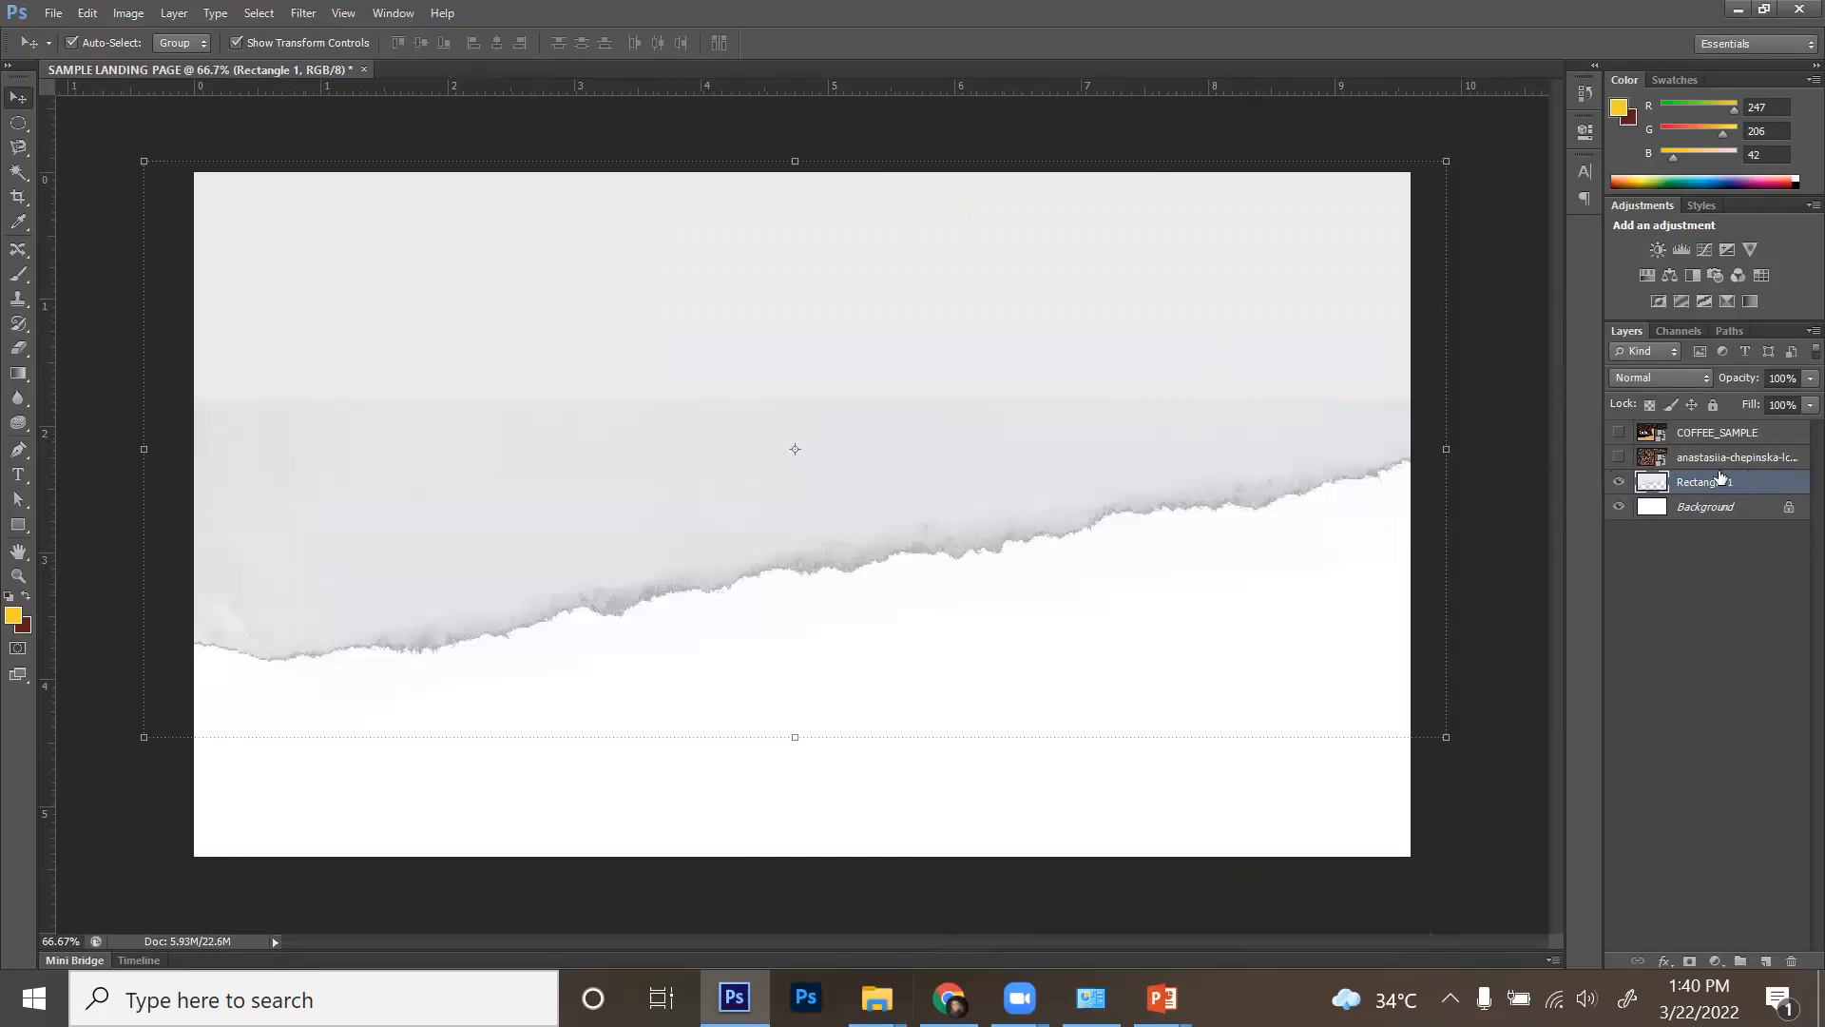
- Show the coffee bean photo again and clip it to the merged torn paper layer with a clipping mask
left_click(1619, 457)
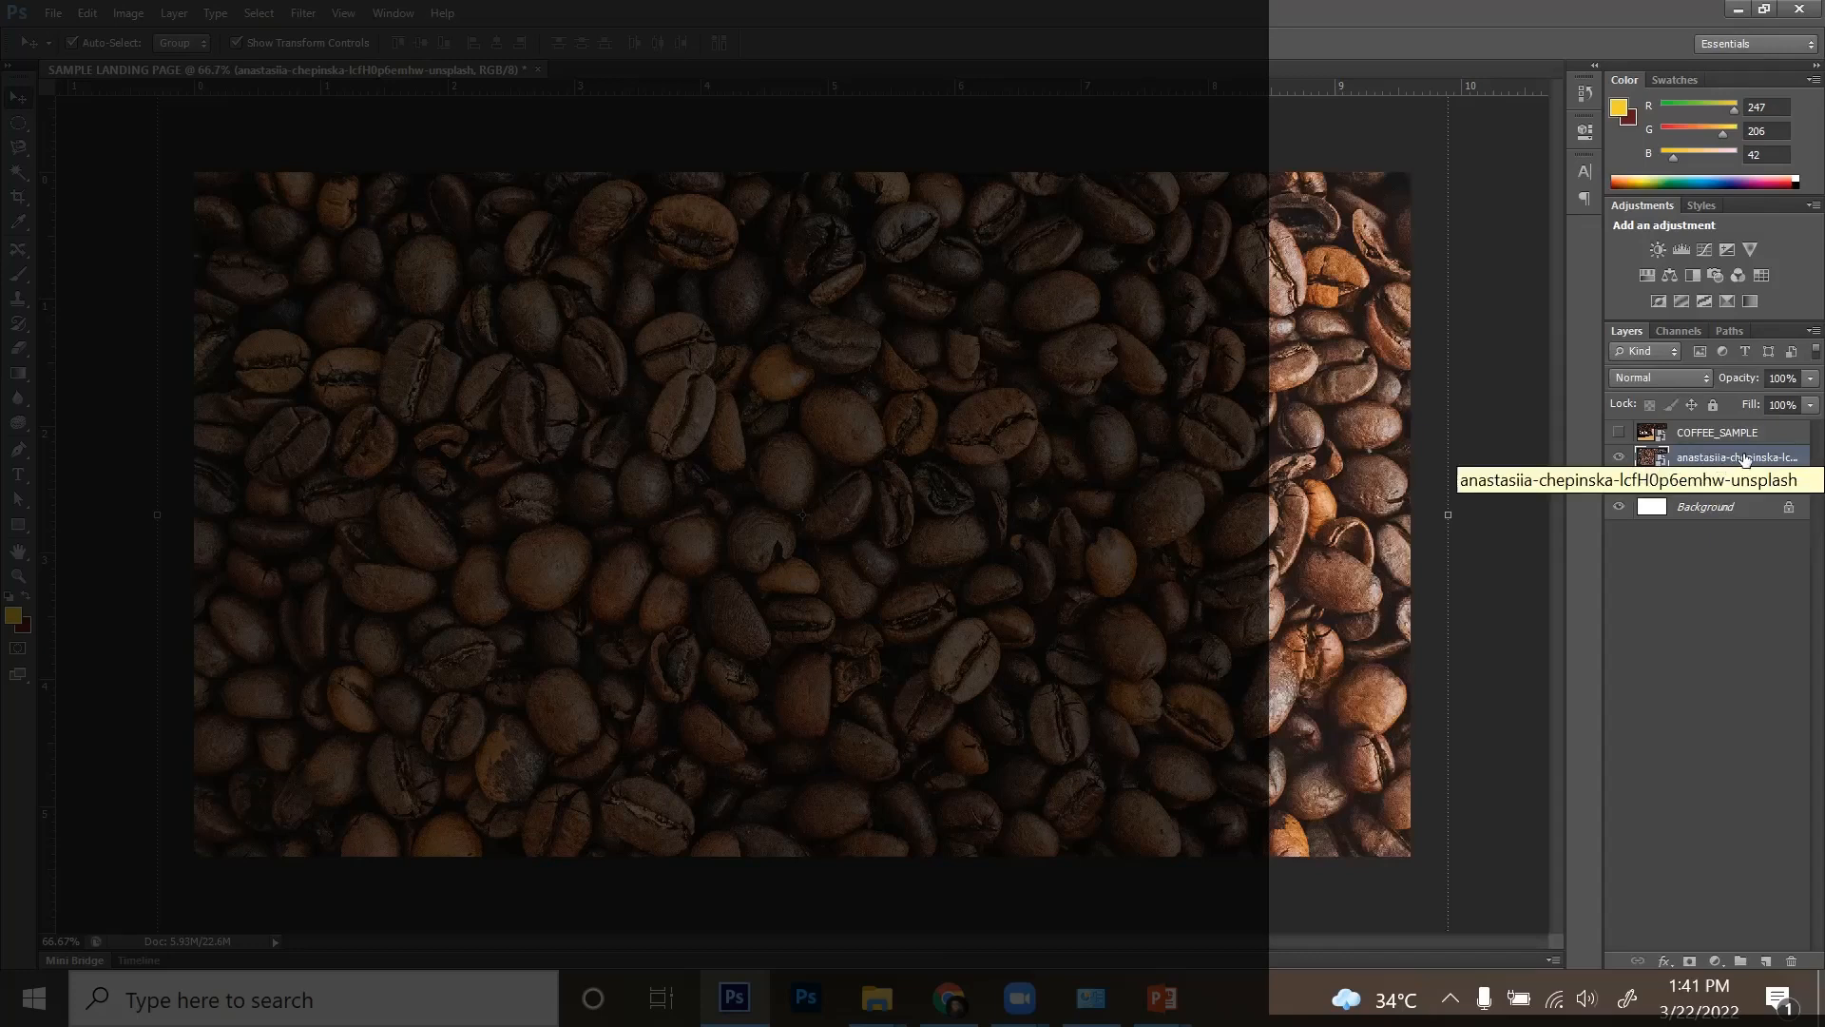
right_click(1744, 457)
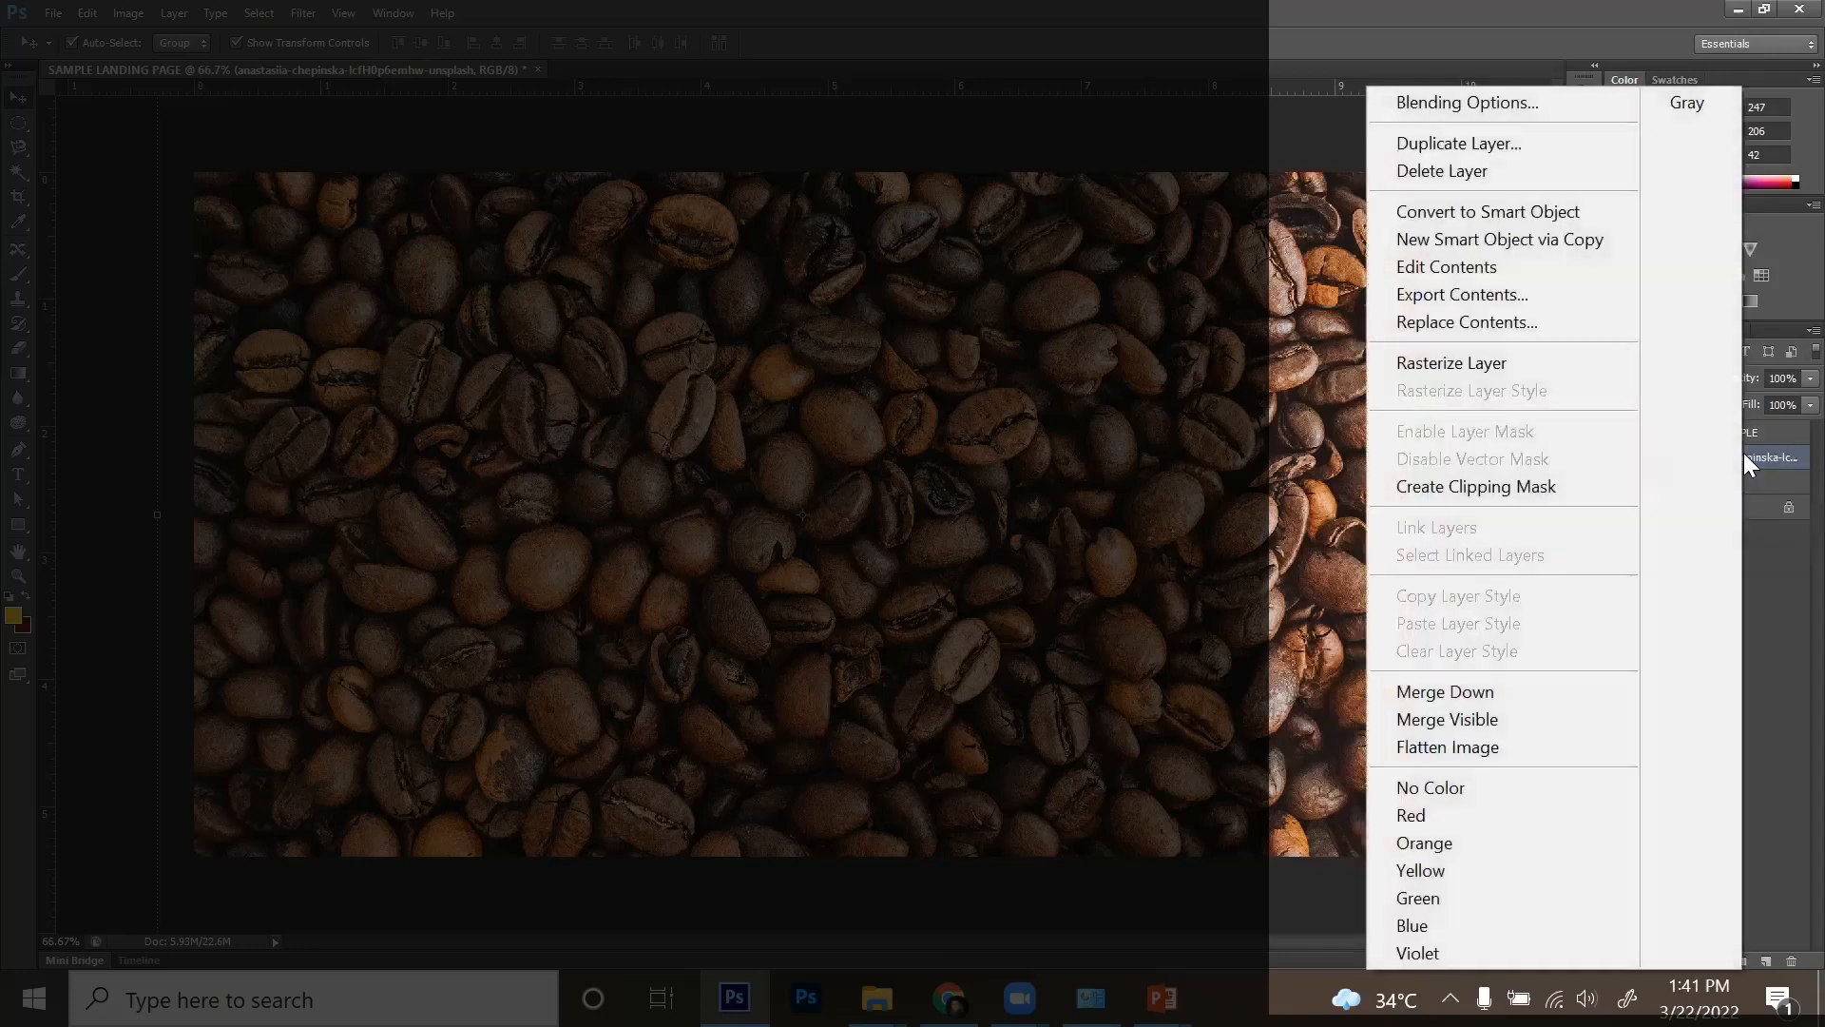
left_click(1603, 495)
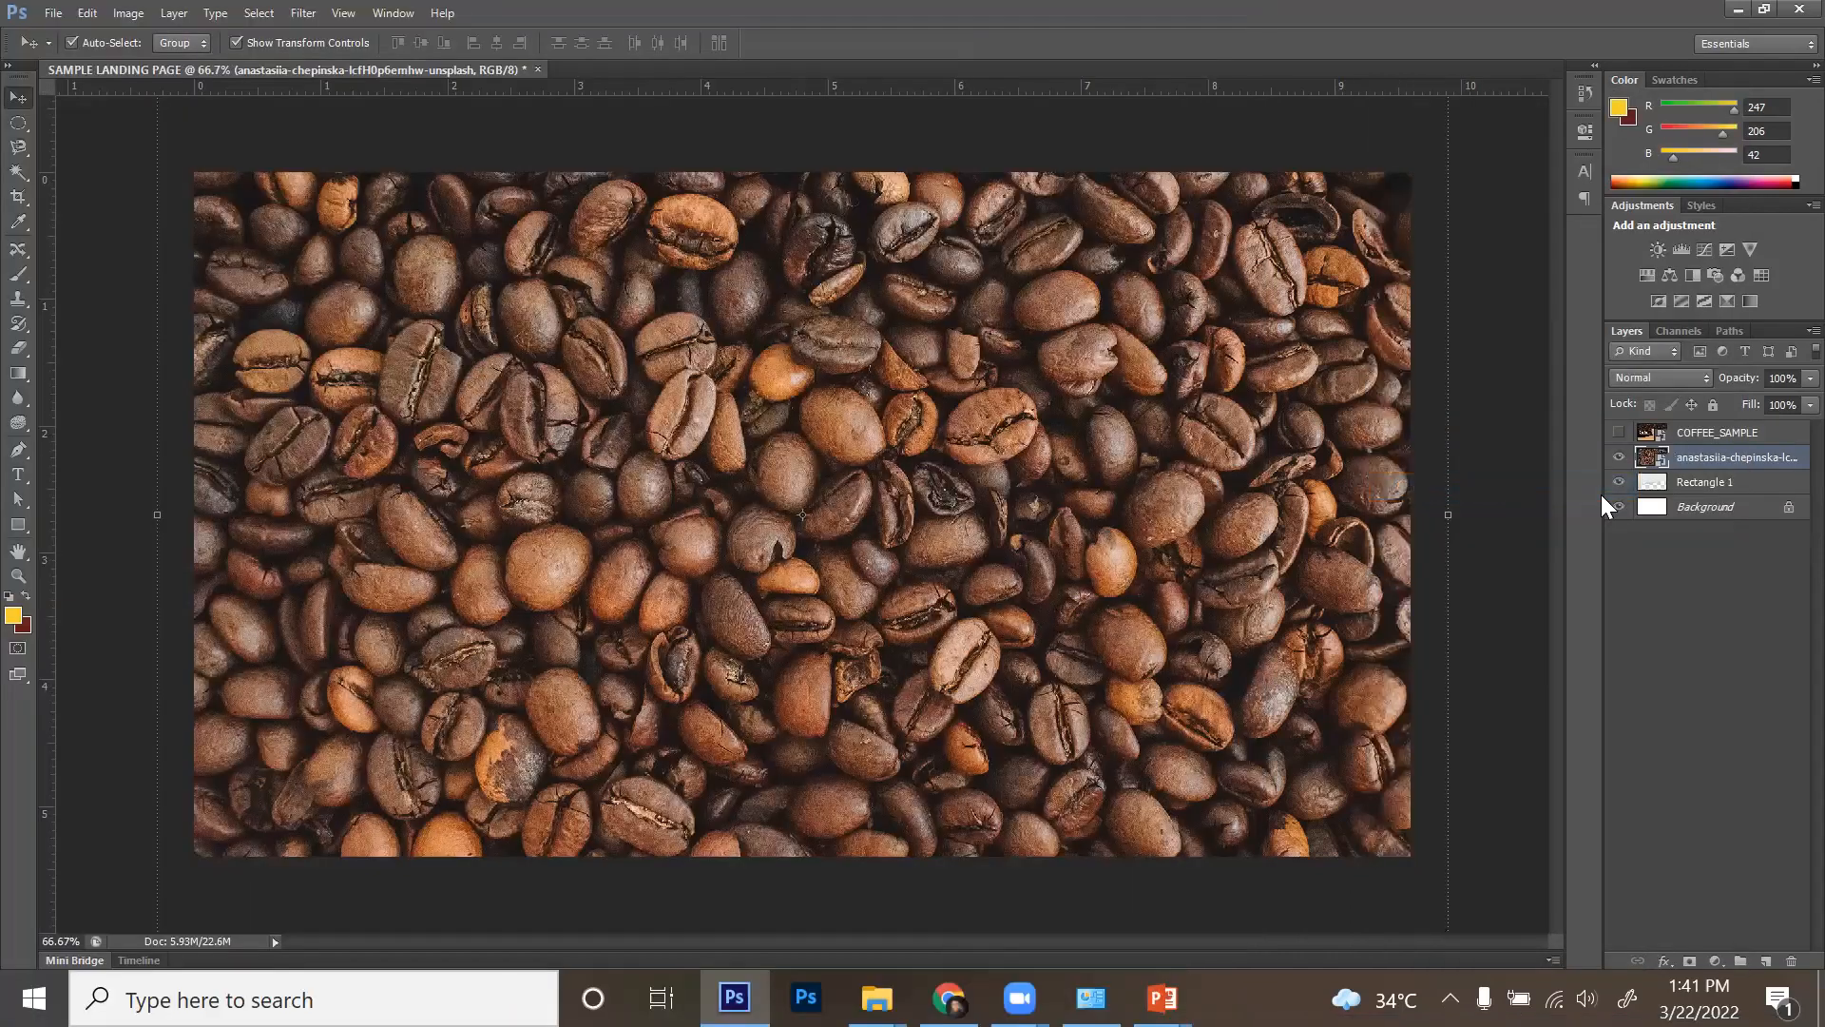
left_click(1521, 503)
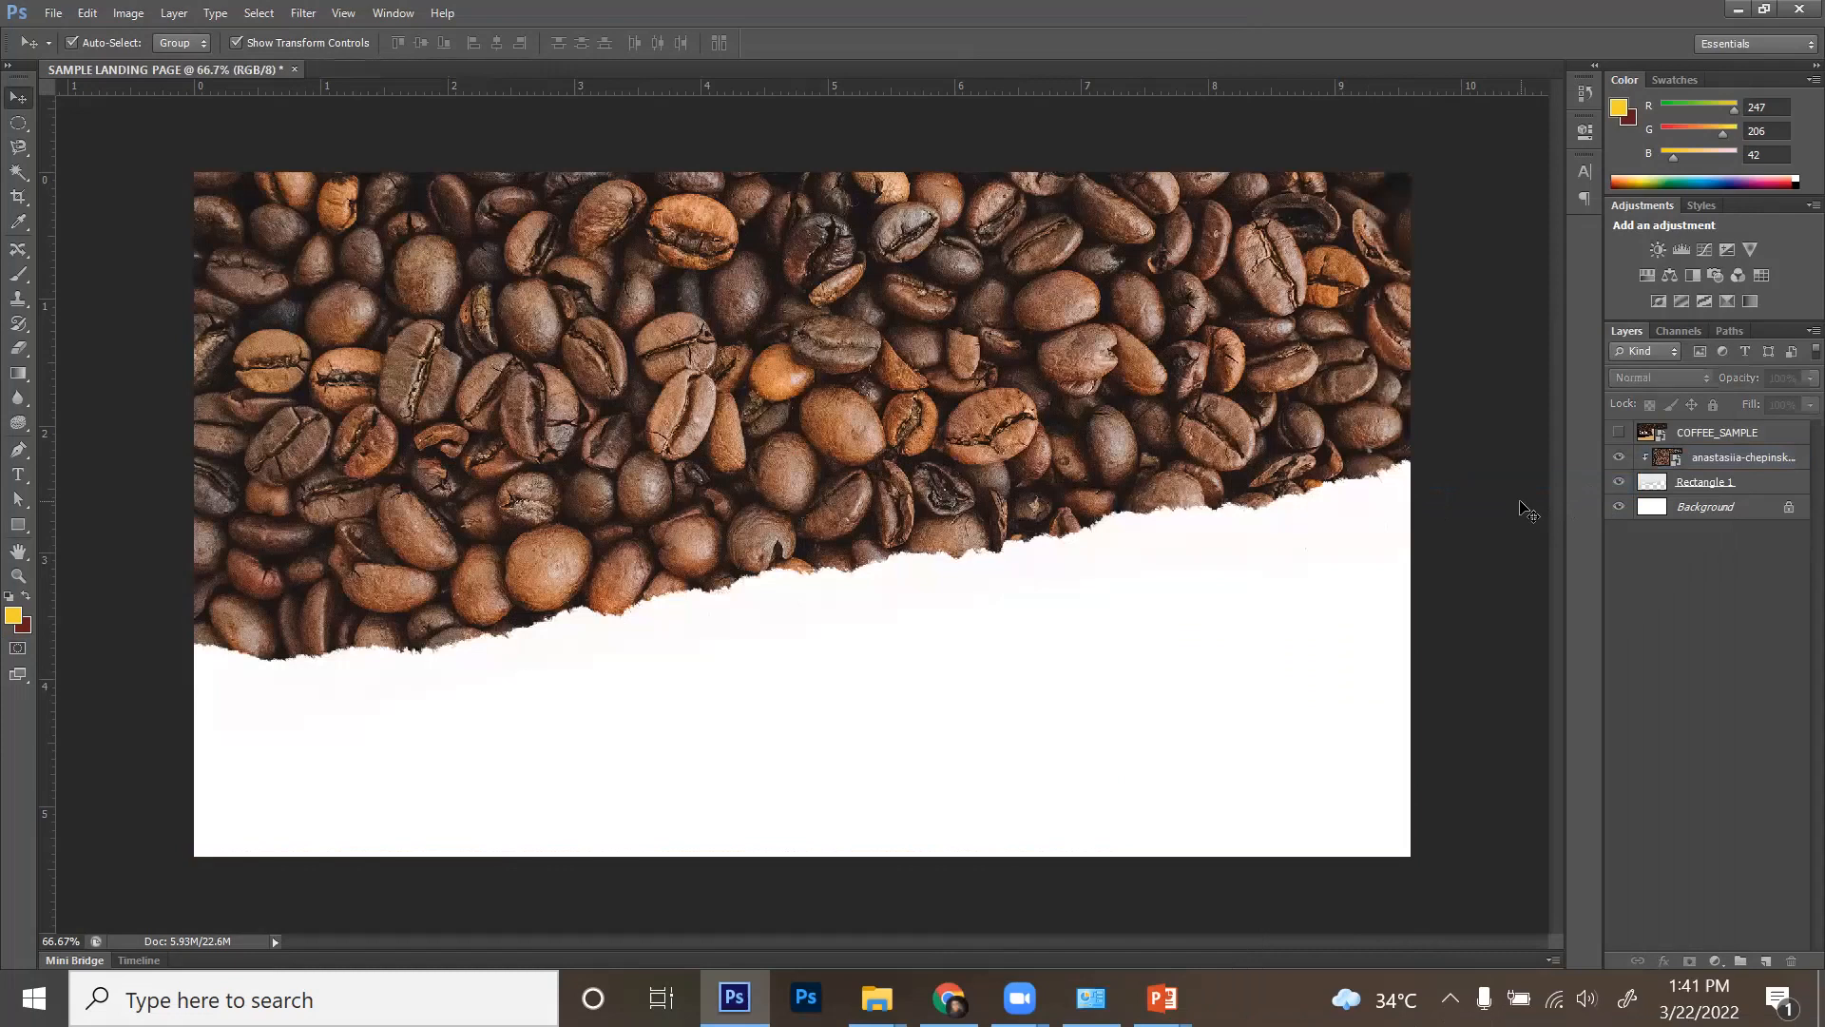
left_click(1706, 482)
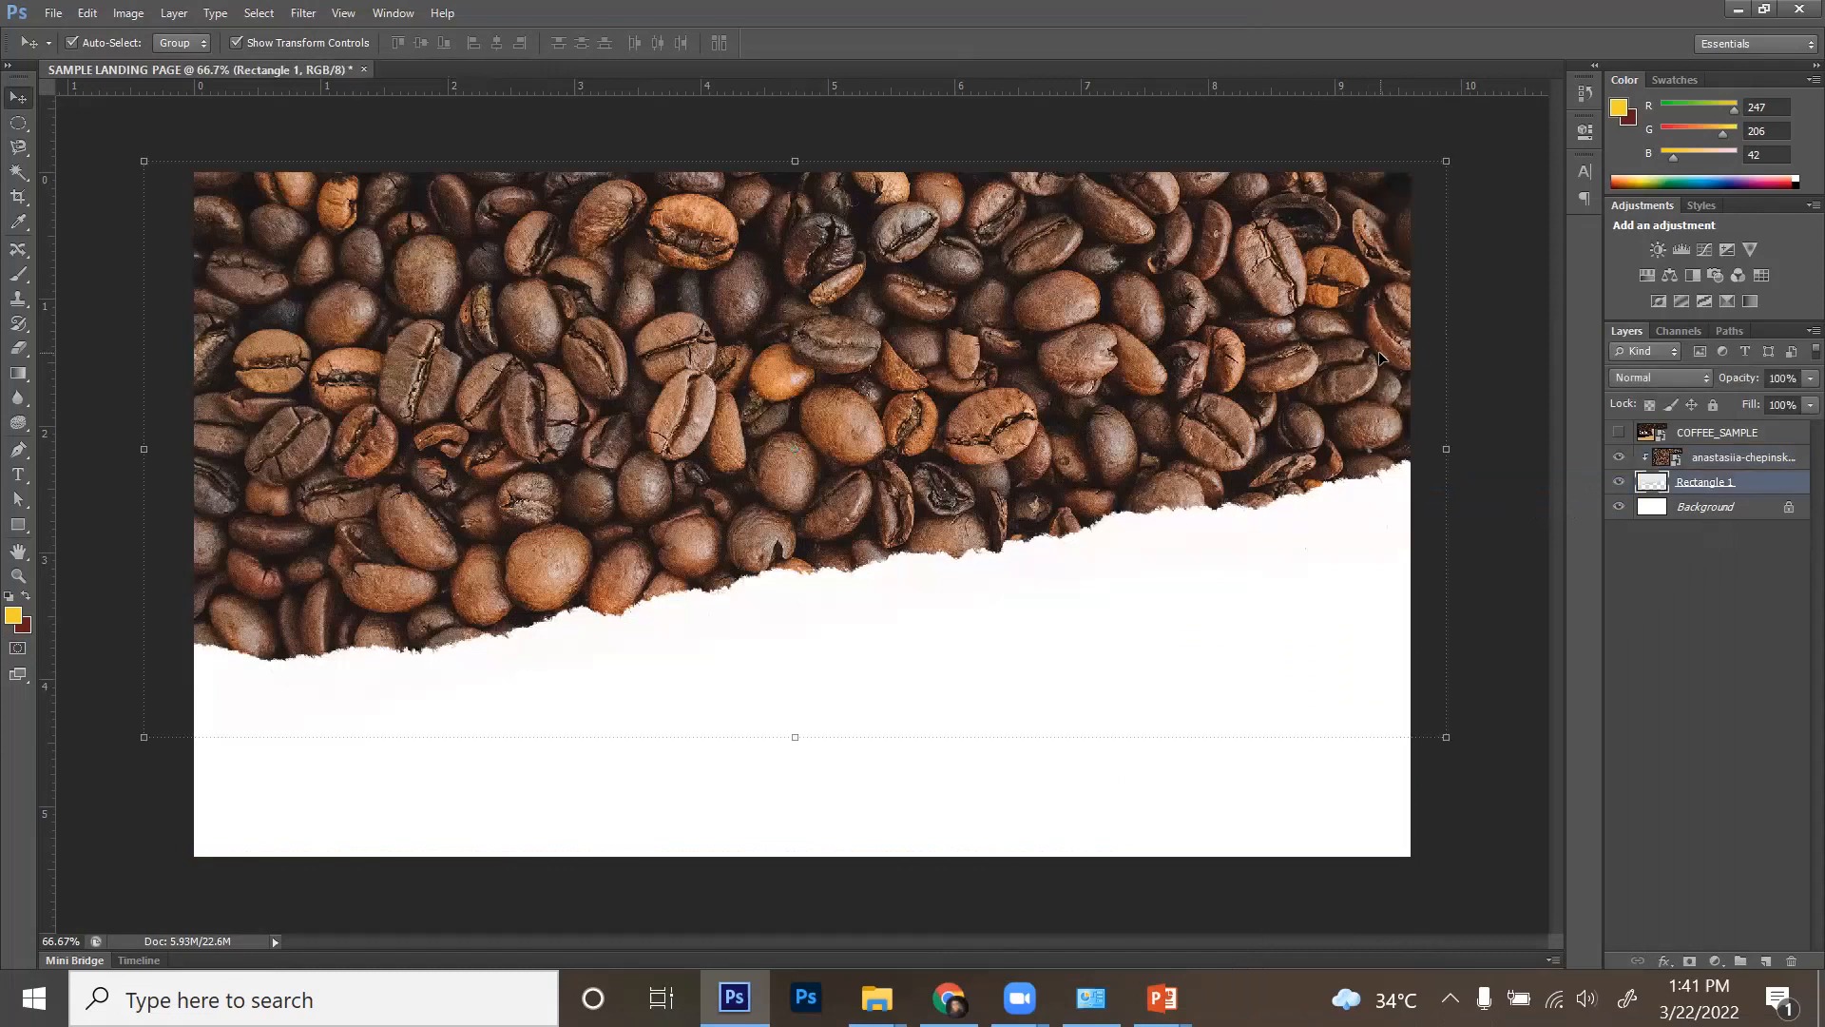
left_click_drag(1378, 351, 1260, 396)
key("ctrl+z")
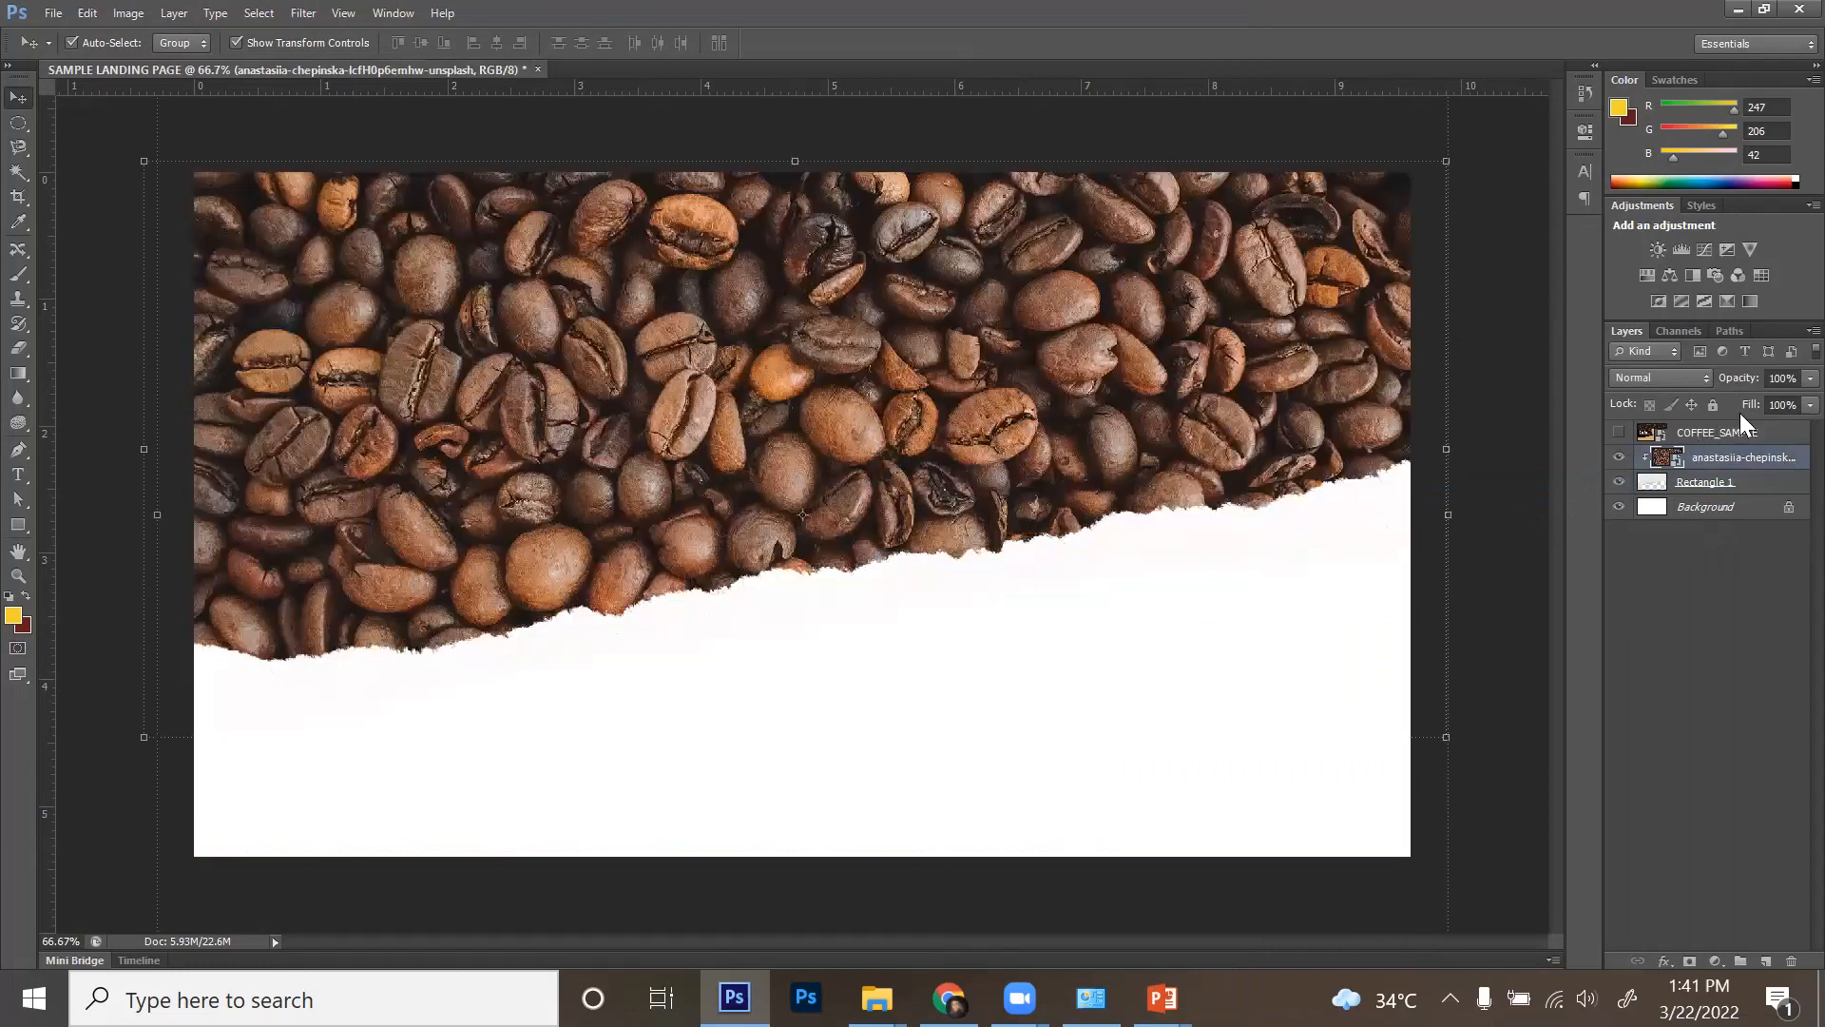
left_click(1731, 487)
left_click_drag(1295, 402, 1375, 417)
key("ctrl+z")
left_click(1685, 561)
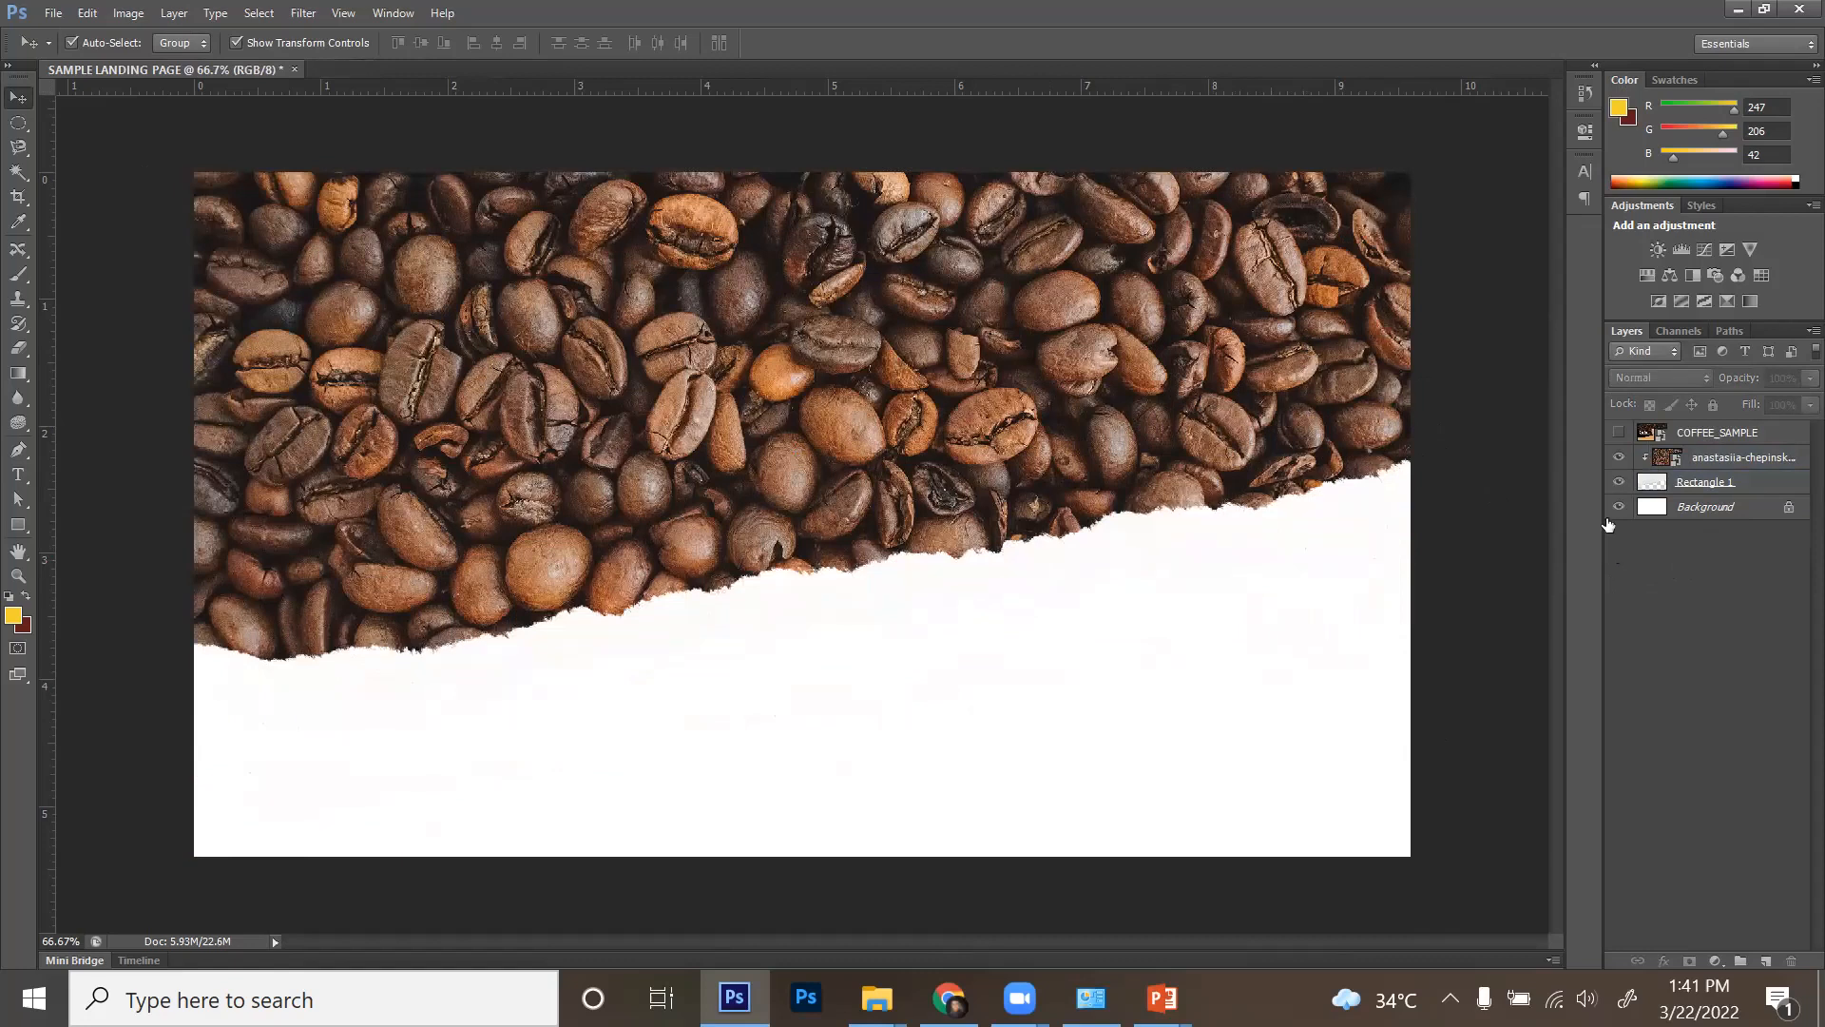
- Compare the clipped coffee bean photo with the COFFEE_SAMPLE reference by toggling the reference layer's visibility
left_click(1619, 433)
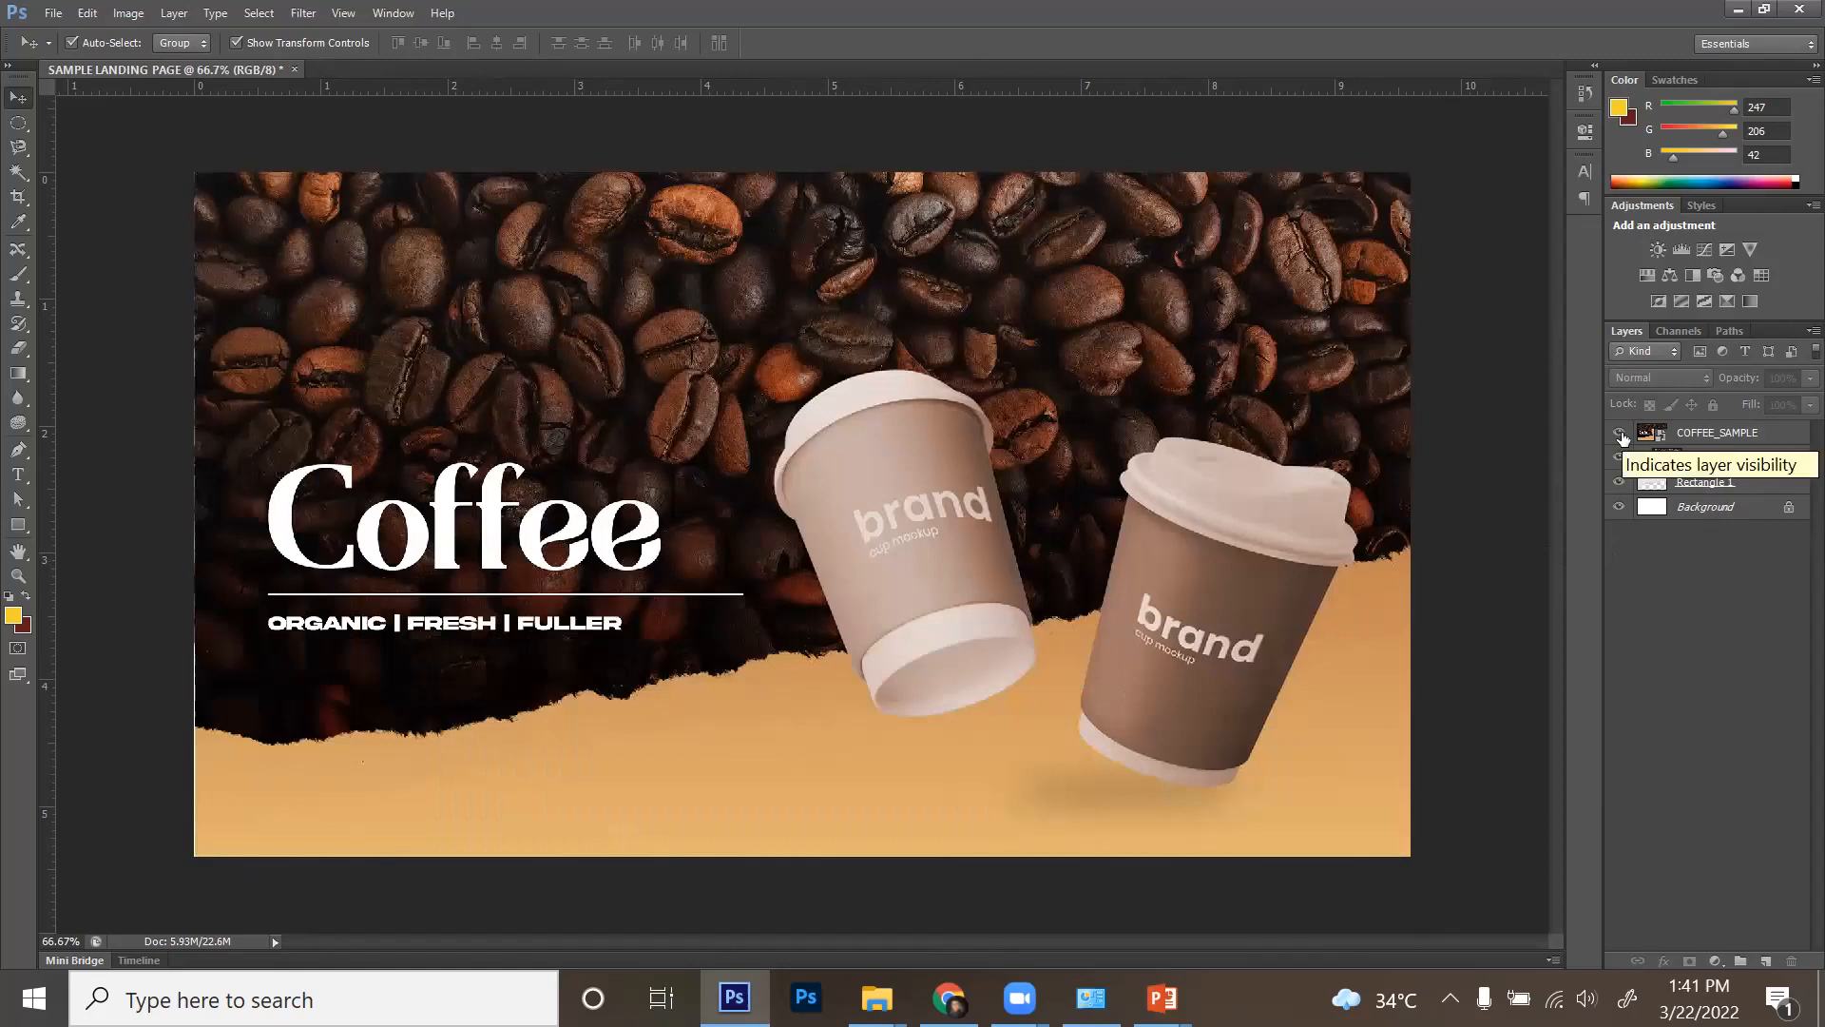
left_click(1619, 433)
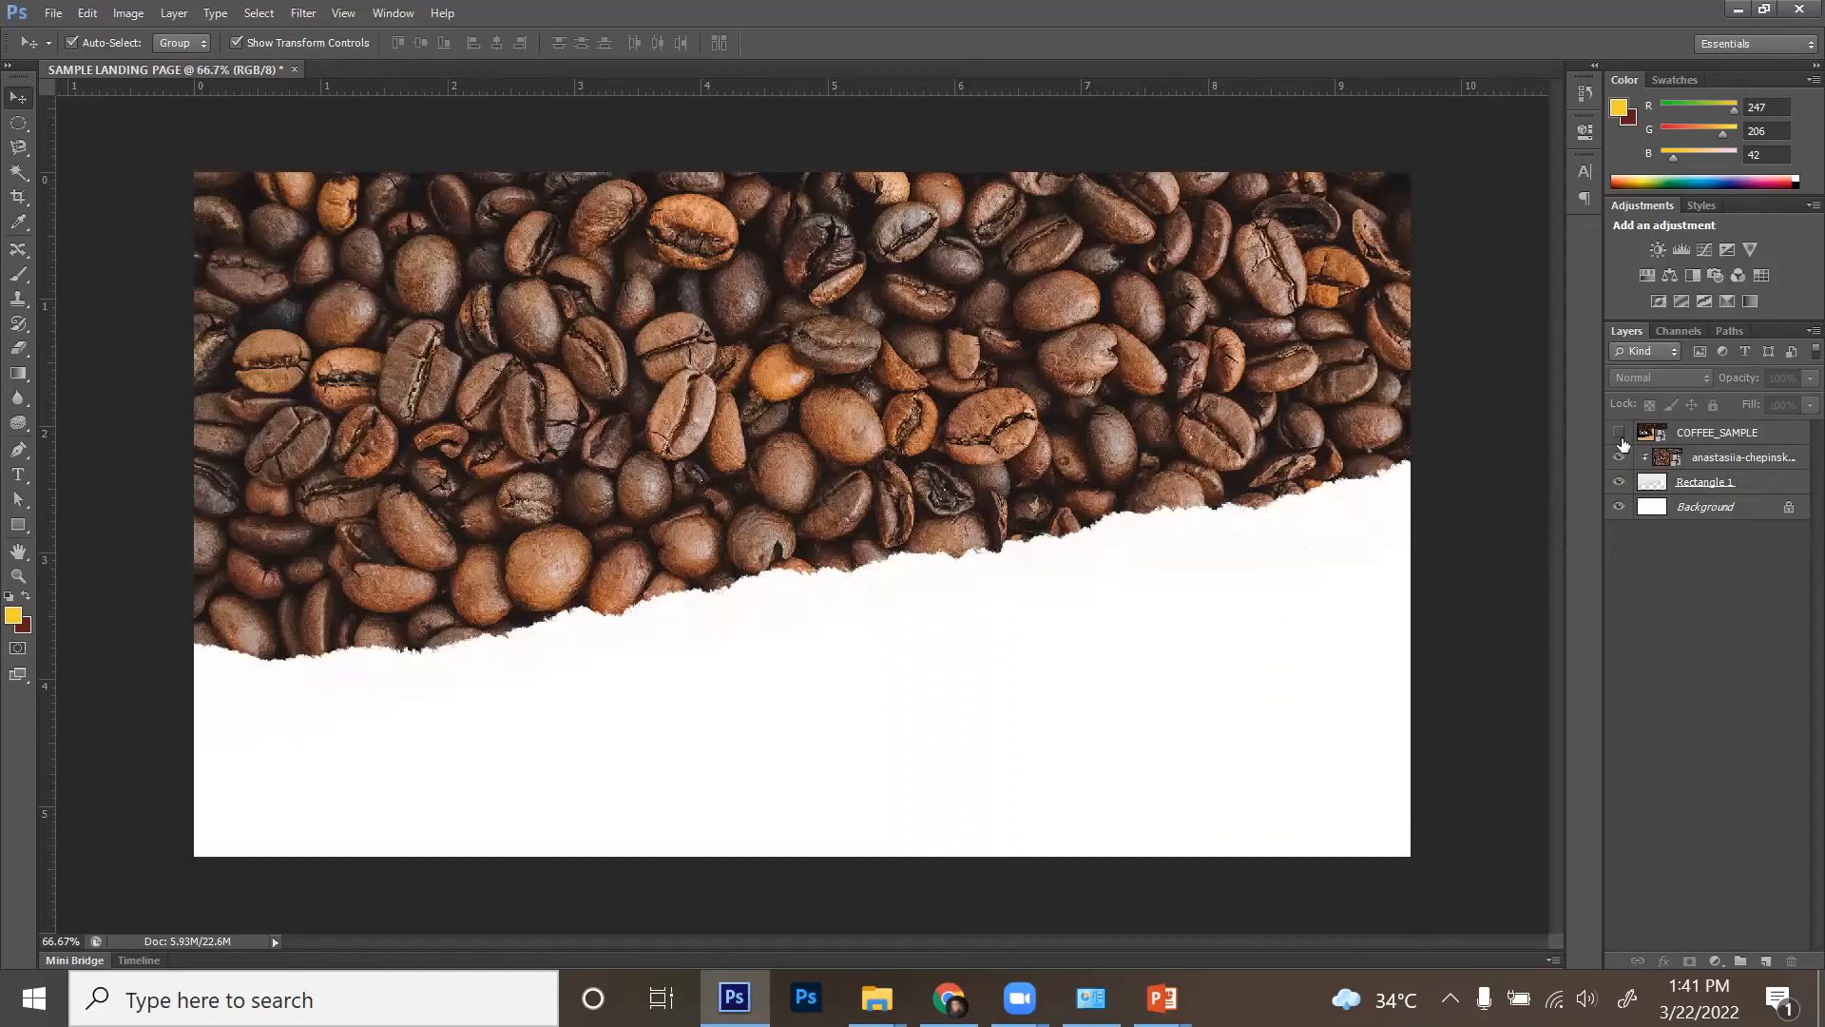
left_click(1619, 433)
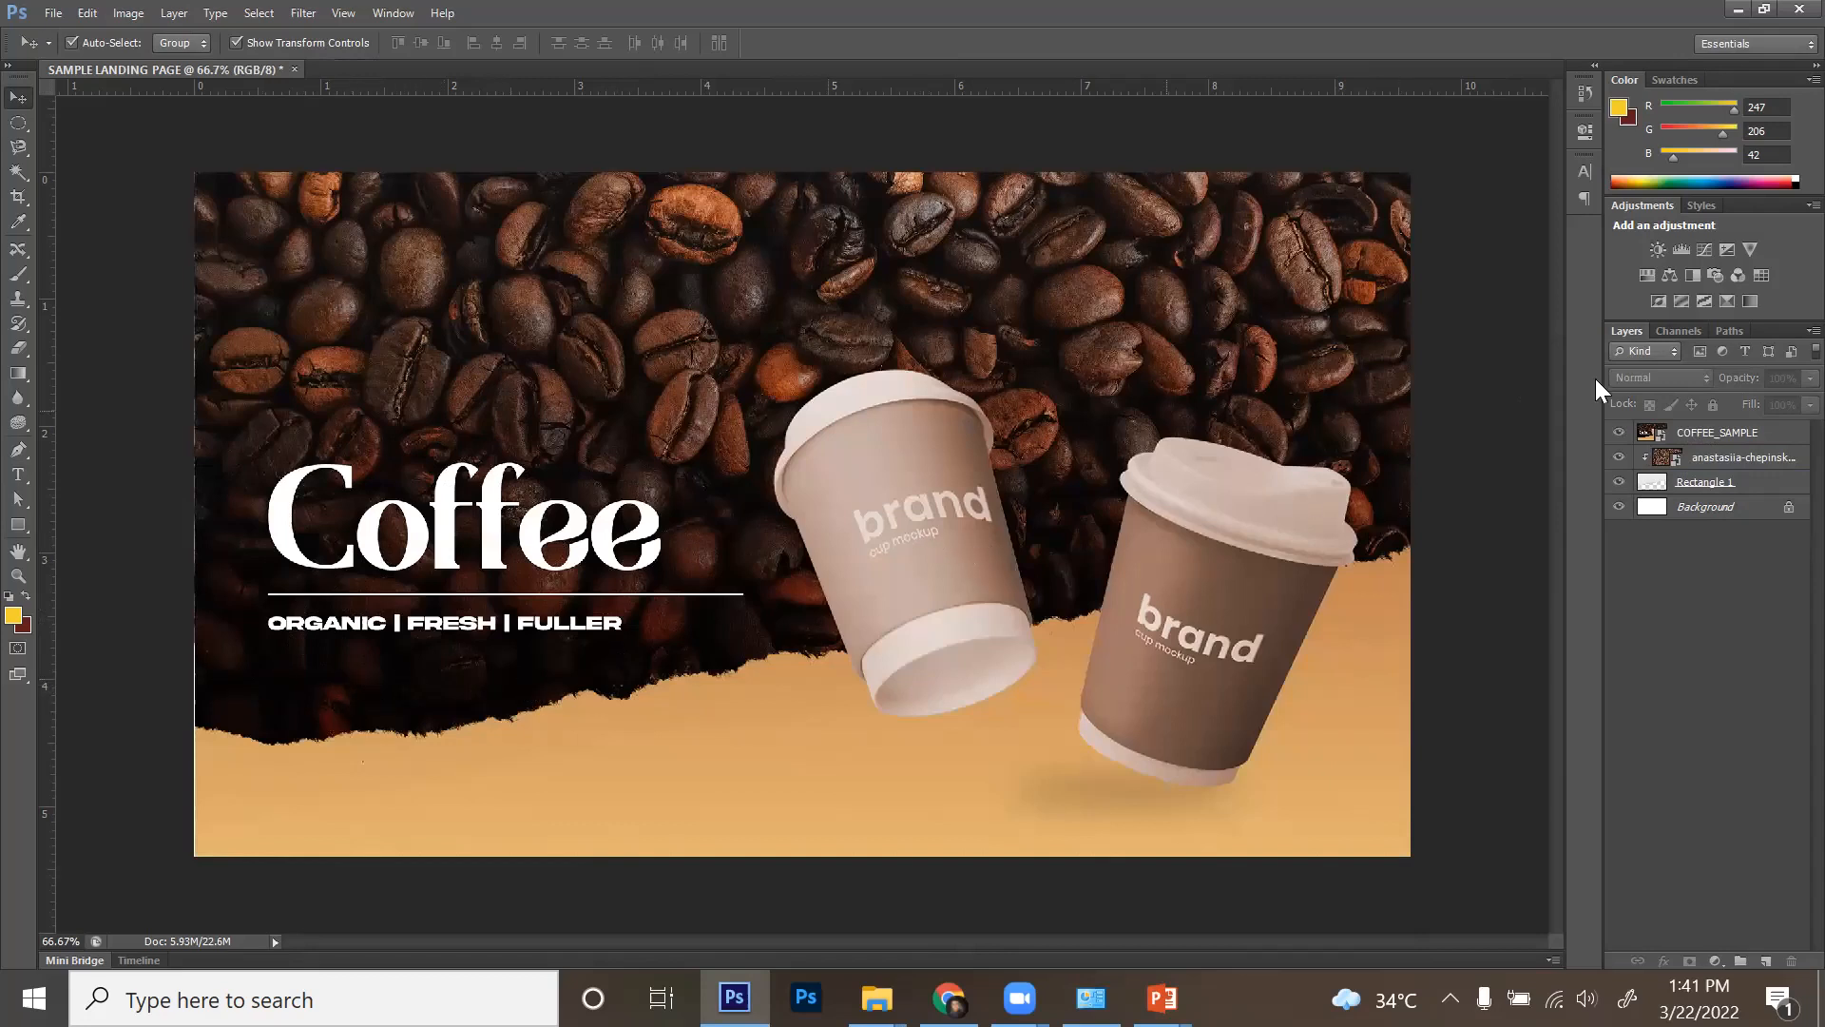
left_click(1619, 435)
- Add a Gradient Overlay effect with Soft Light blending and the Black, White gradient to the coffee bean photo layer
left_click(1679, 458)
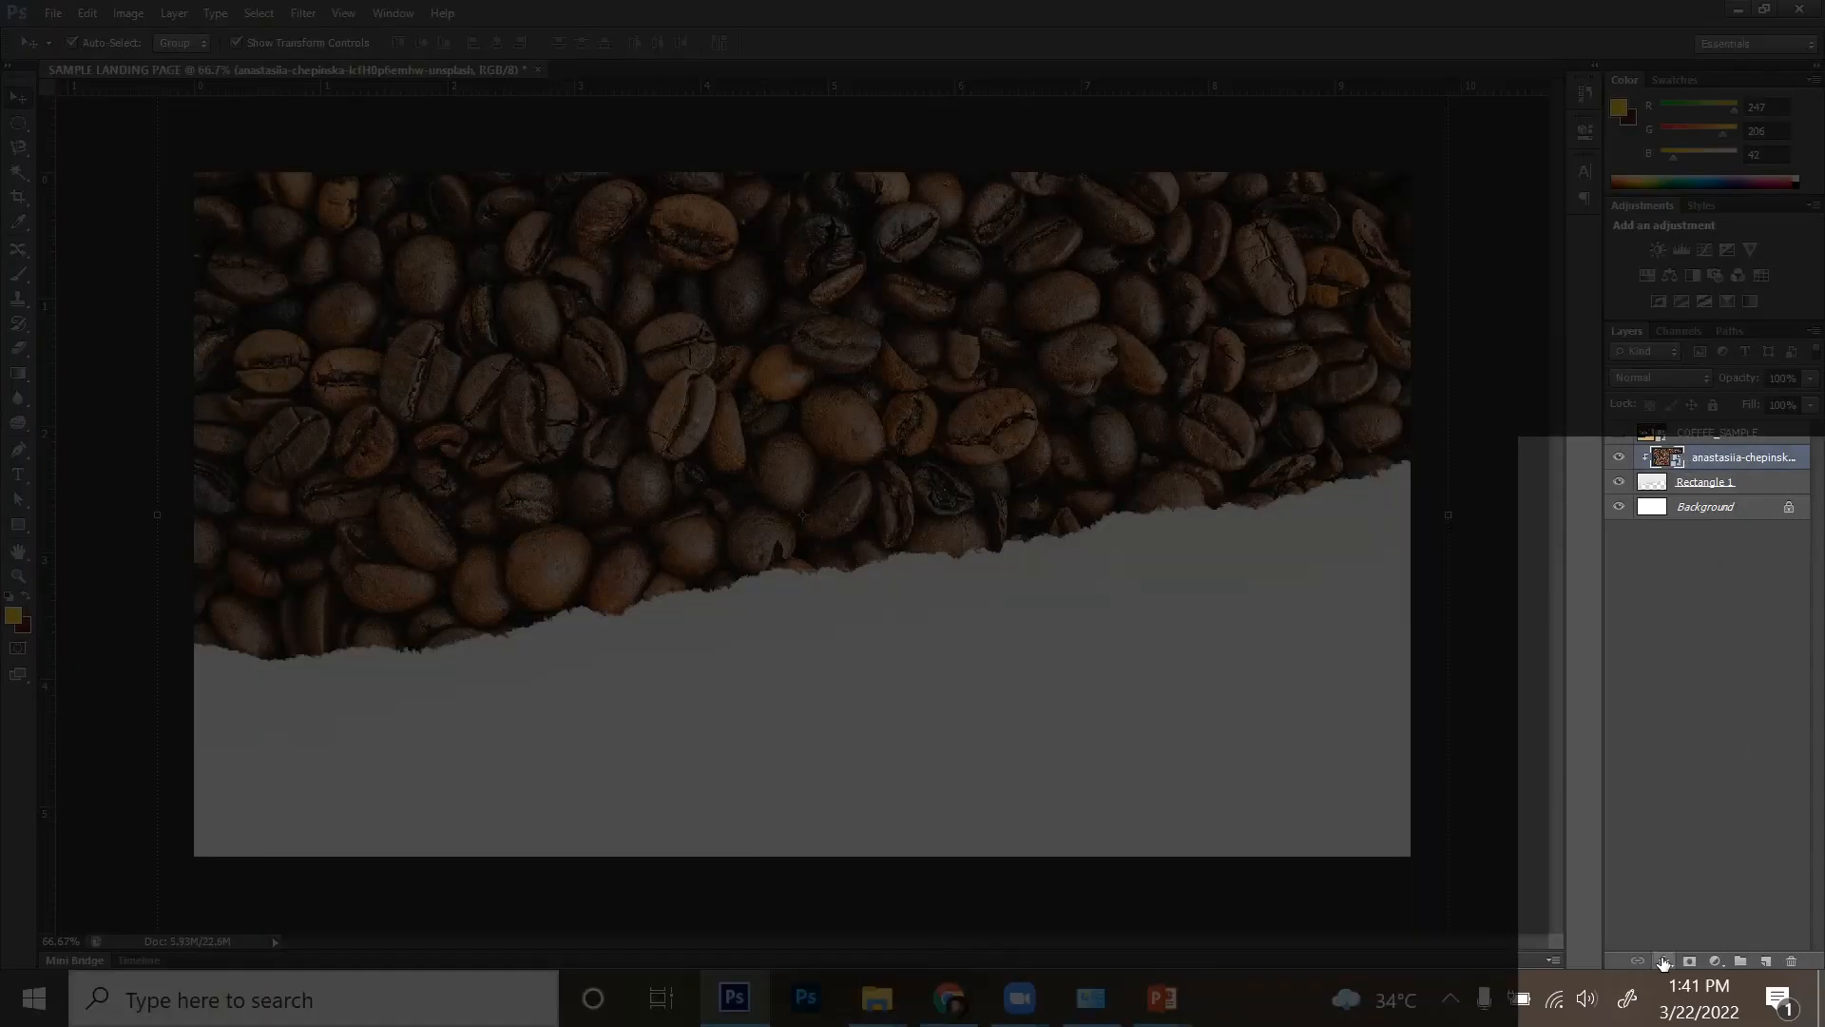
left_click(1663, 963)
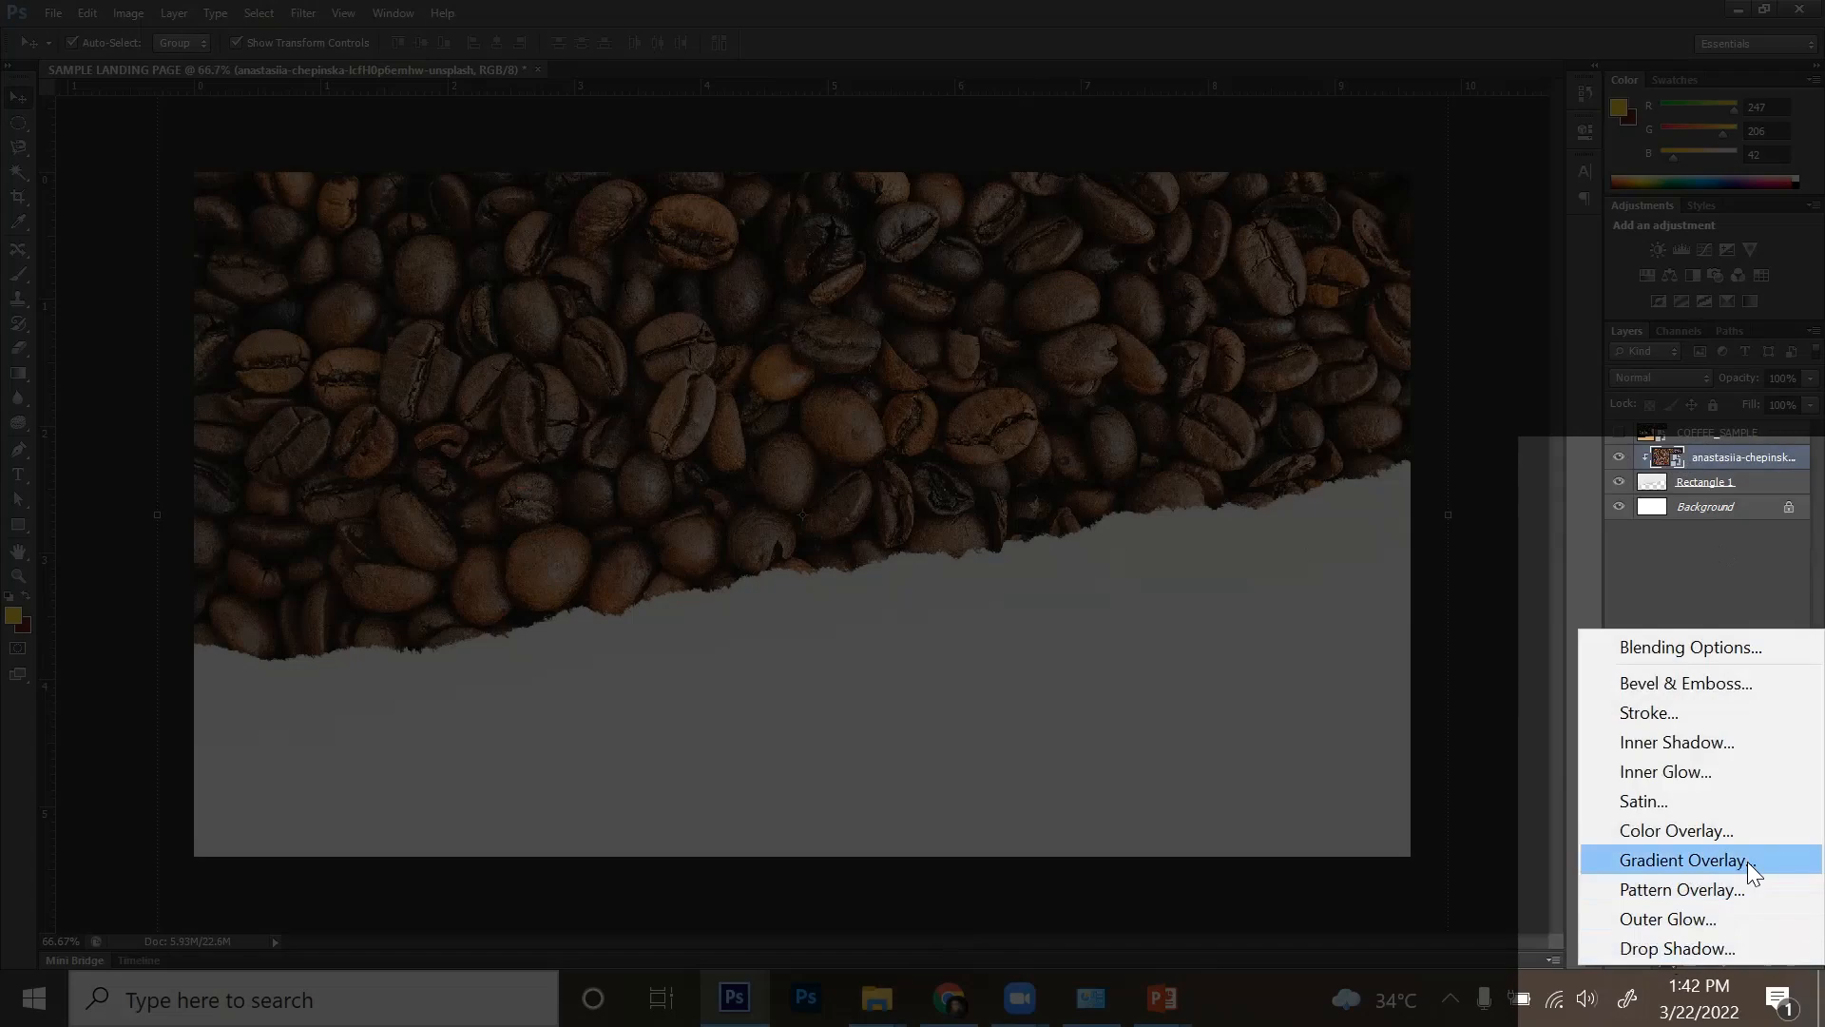
left_click(1747, 861)
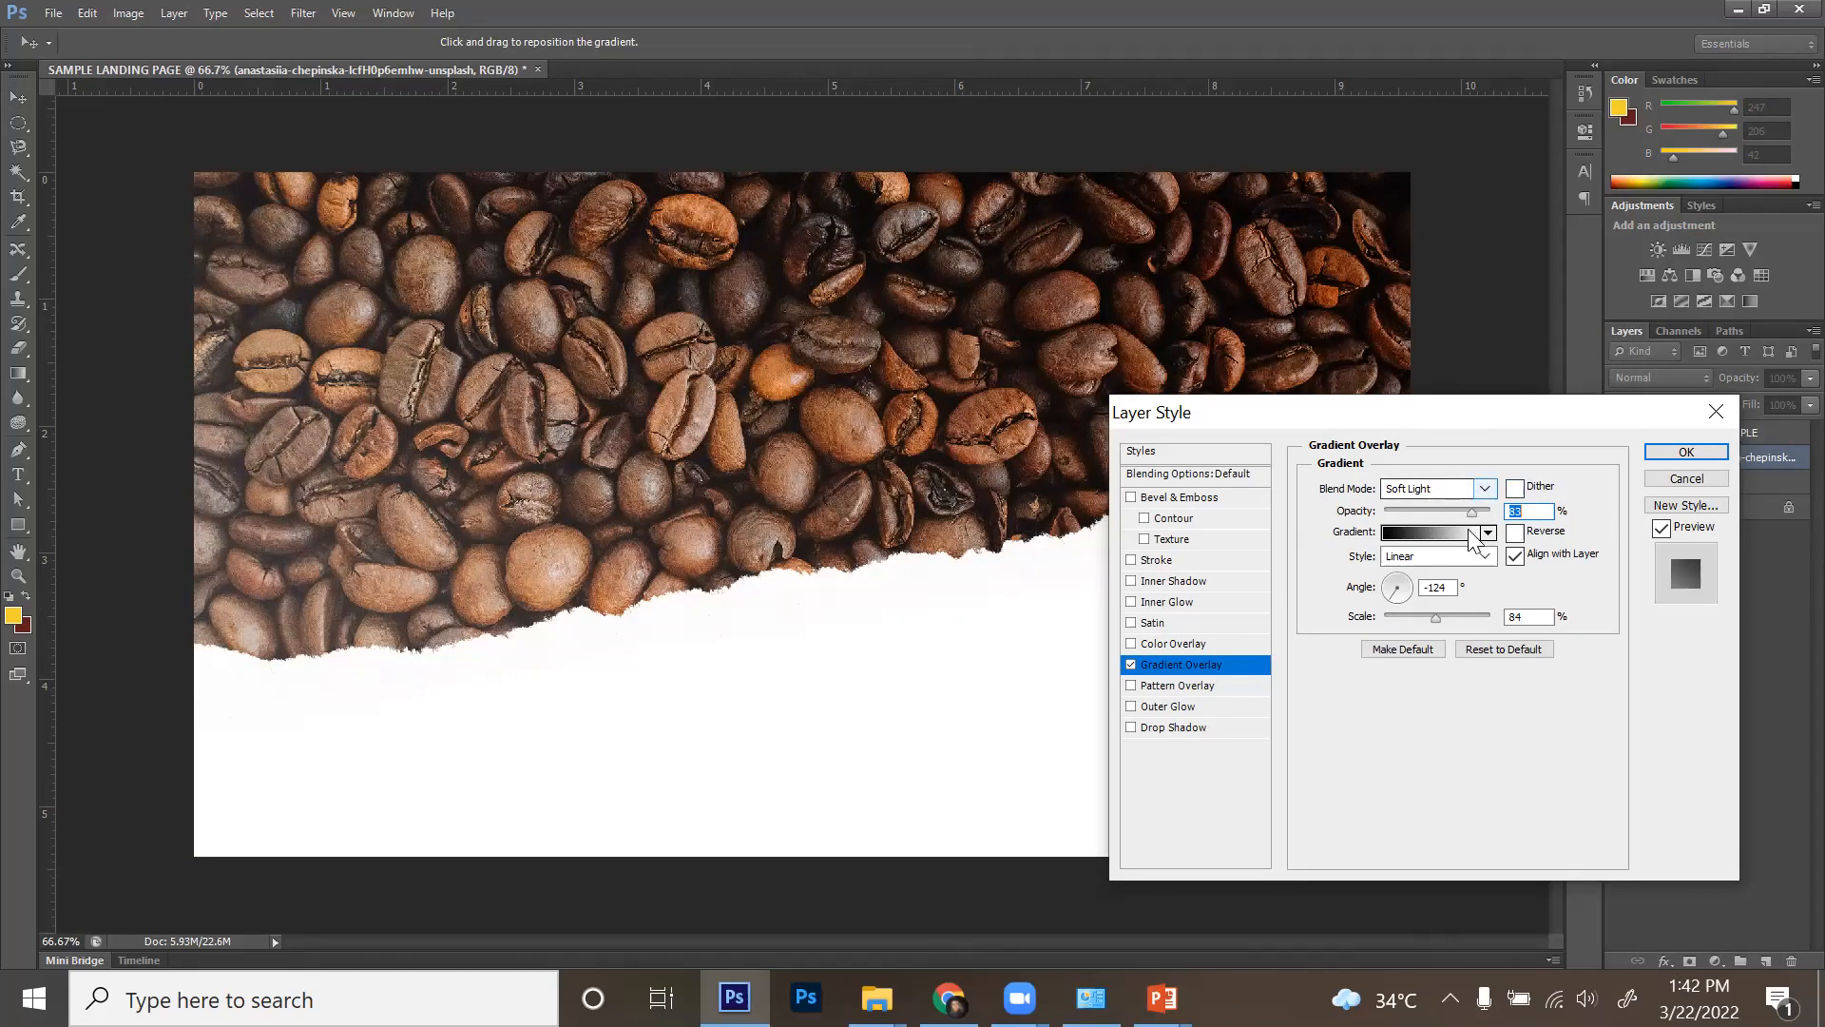
left_click(1414, 535)
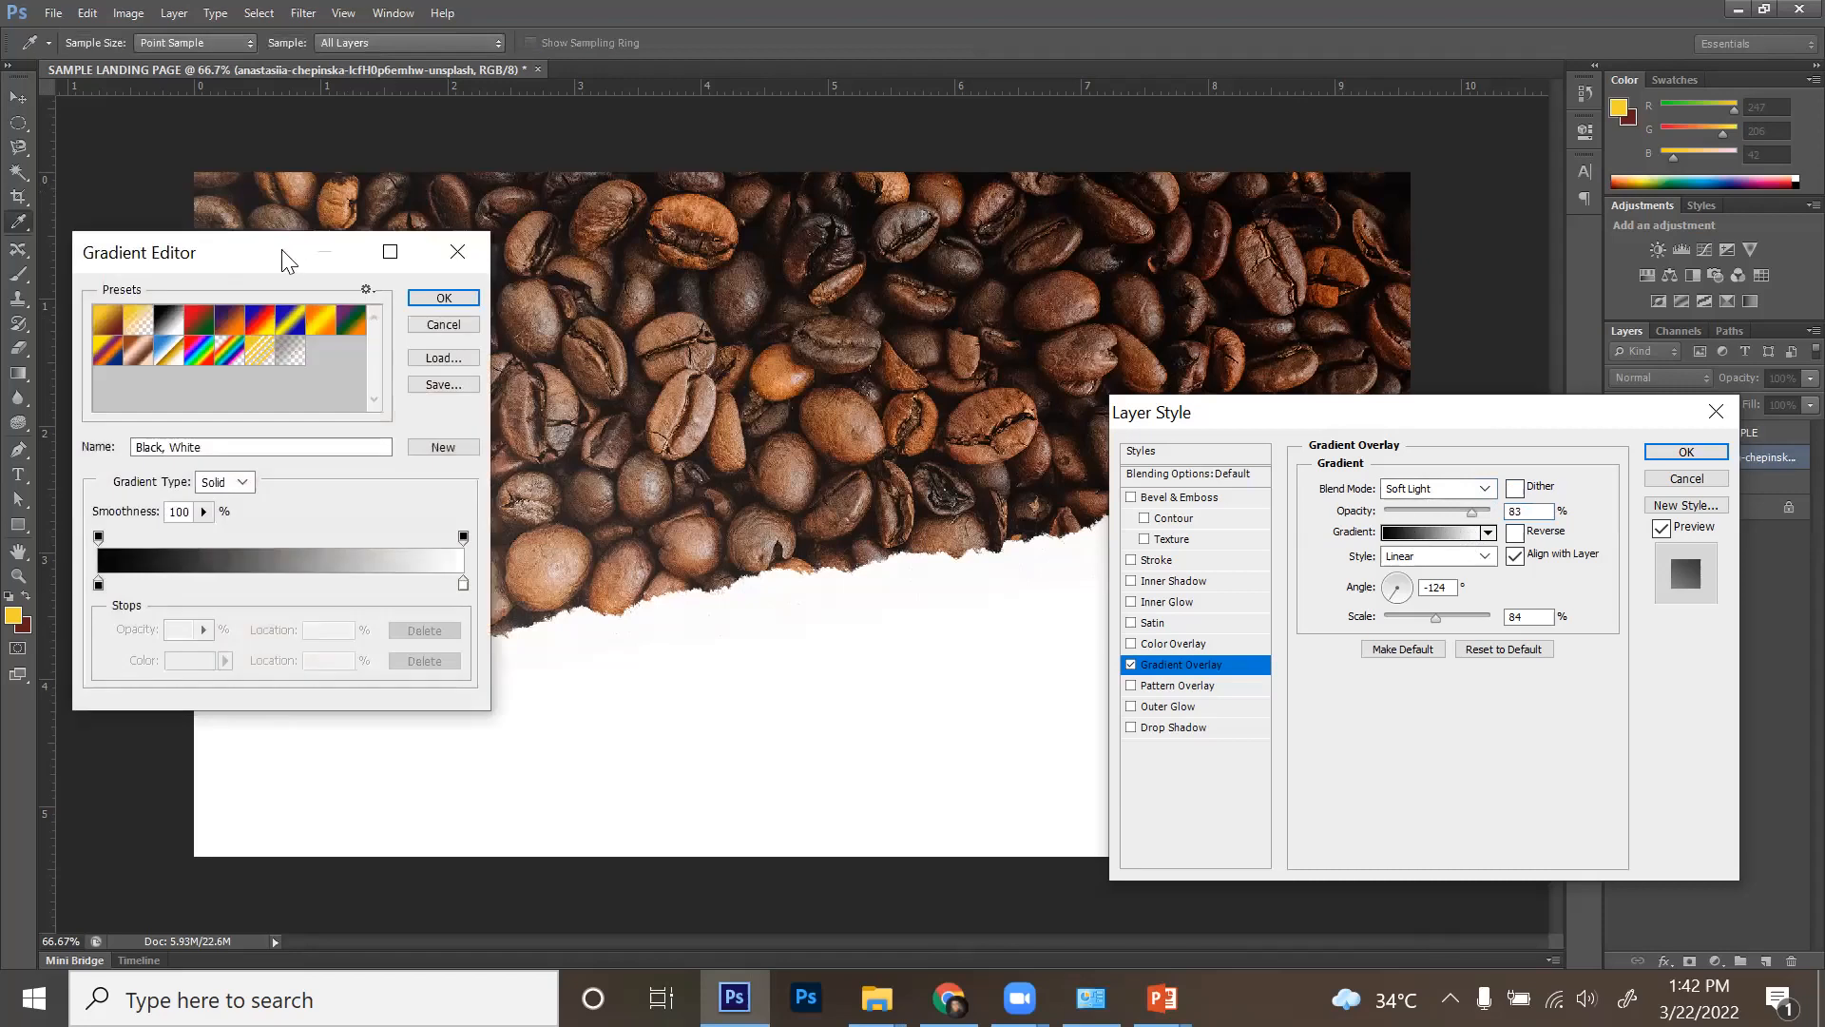
left_click_drag(283, 253, 1129, 416)
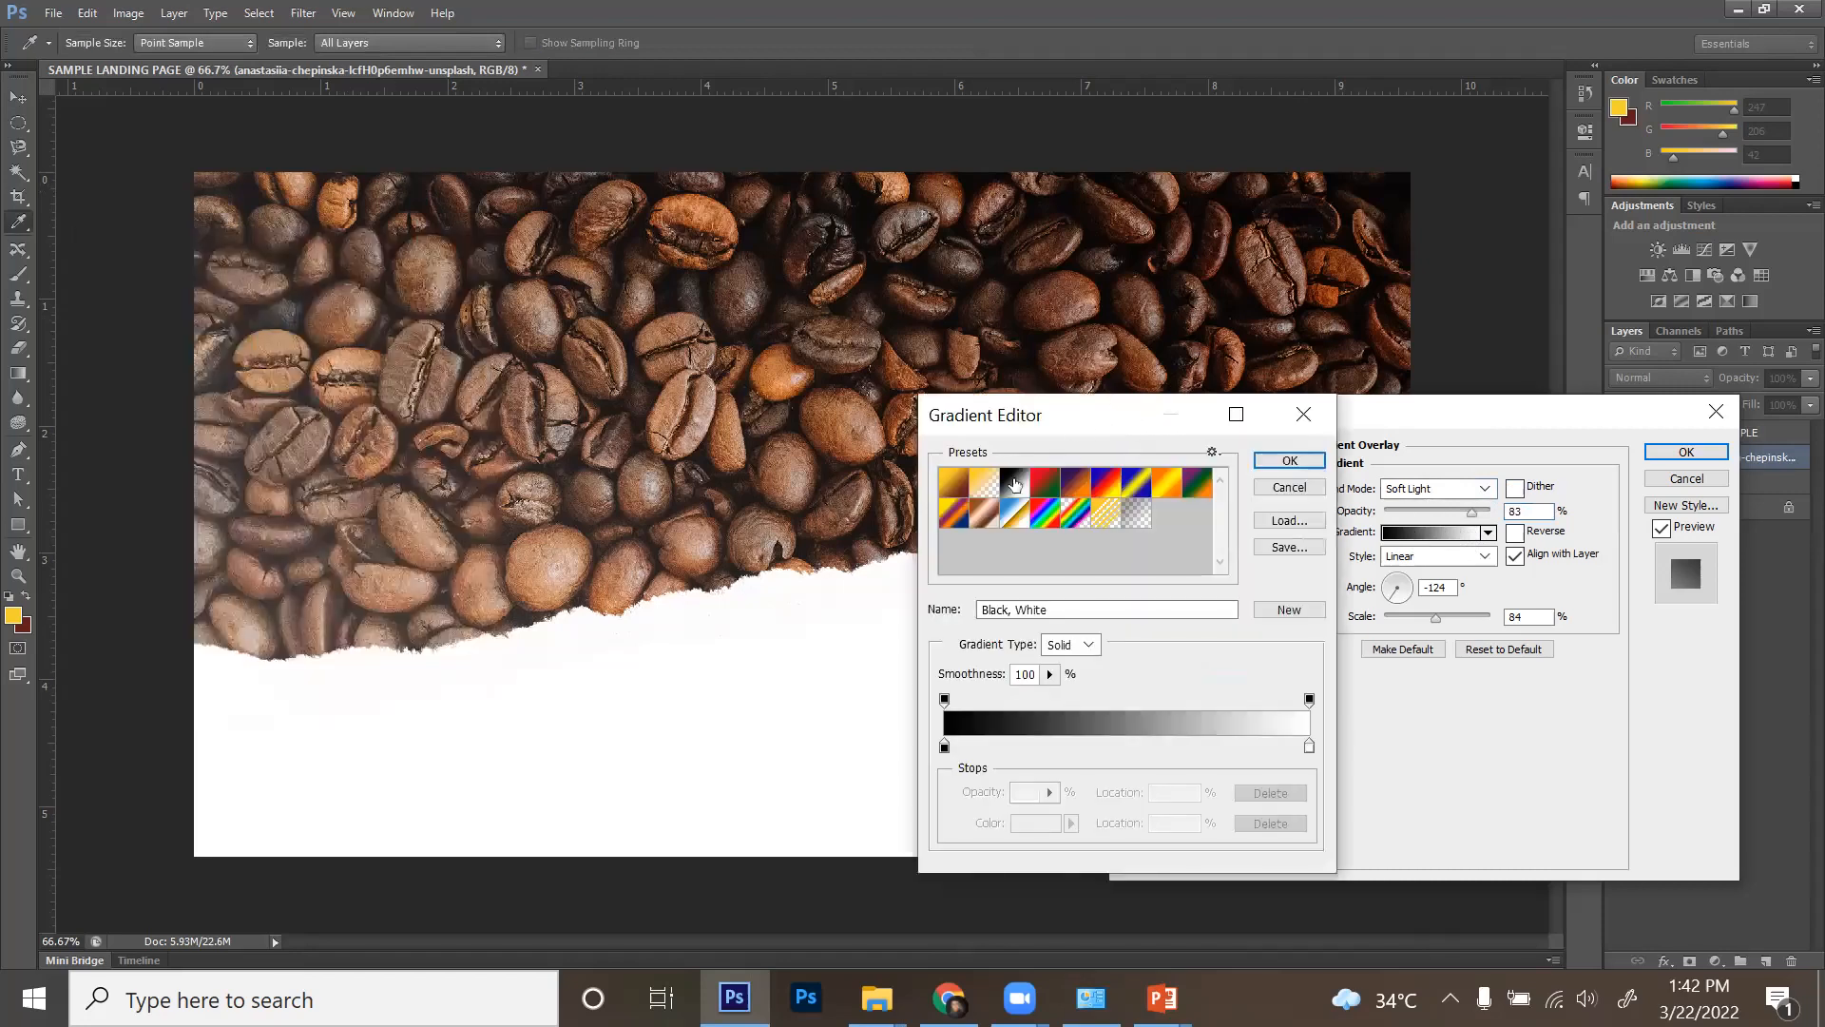
left_click(1289, 459)
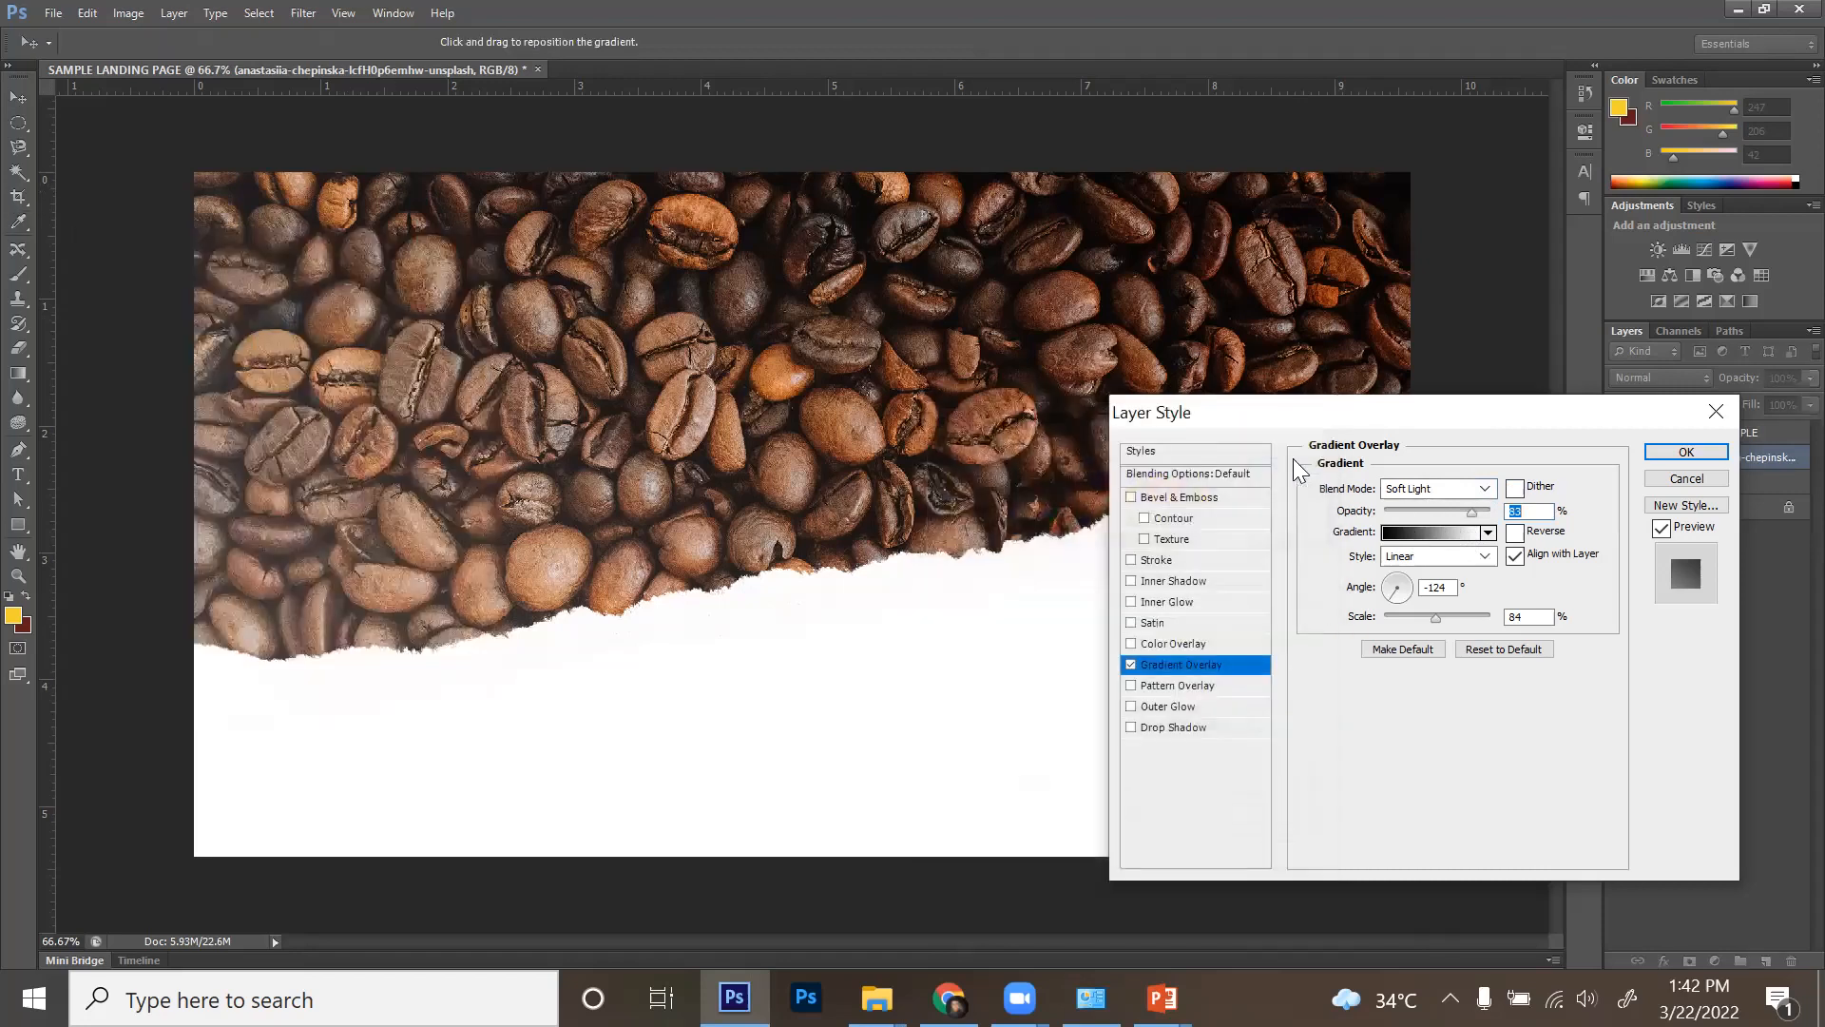
- Change the overlay's gradient to the Foreground to Transparent preset and set its starting colour stop to black (000000)
left_click(1416, 538)
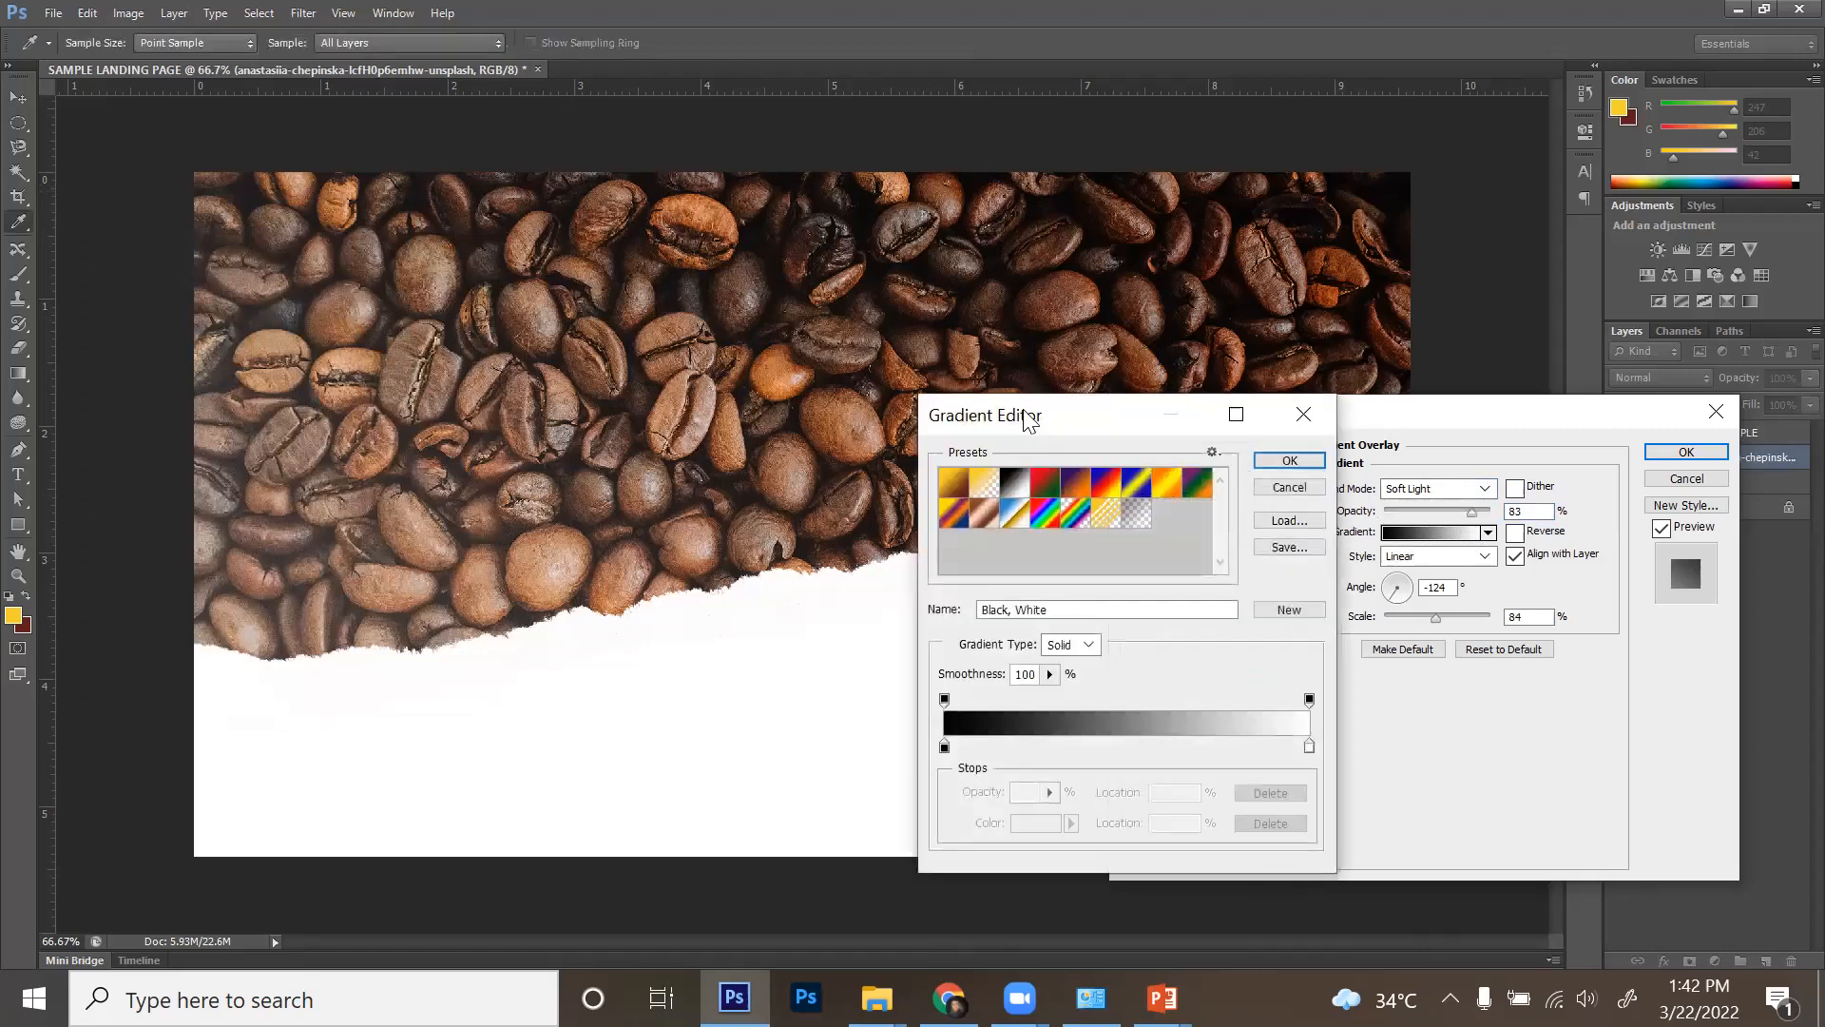
left_click(984, 486)
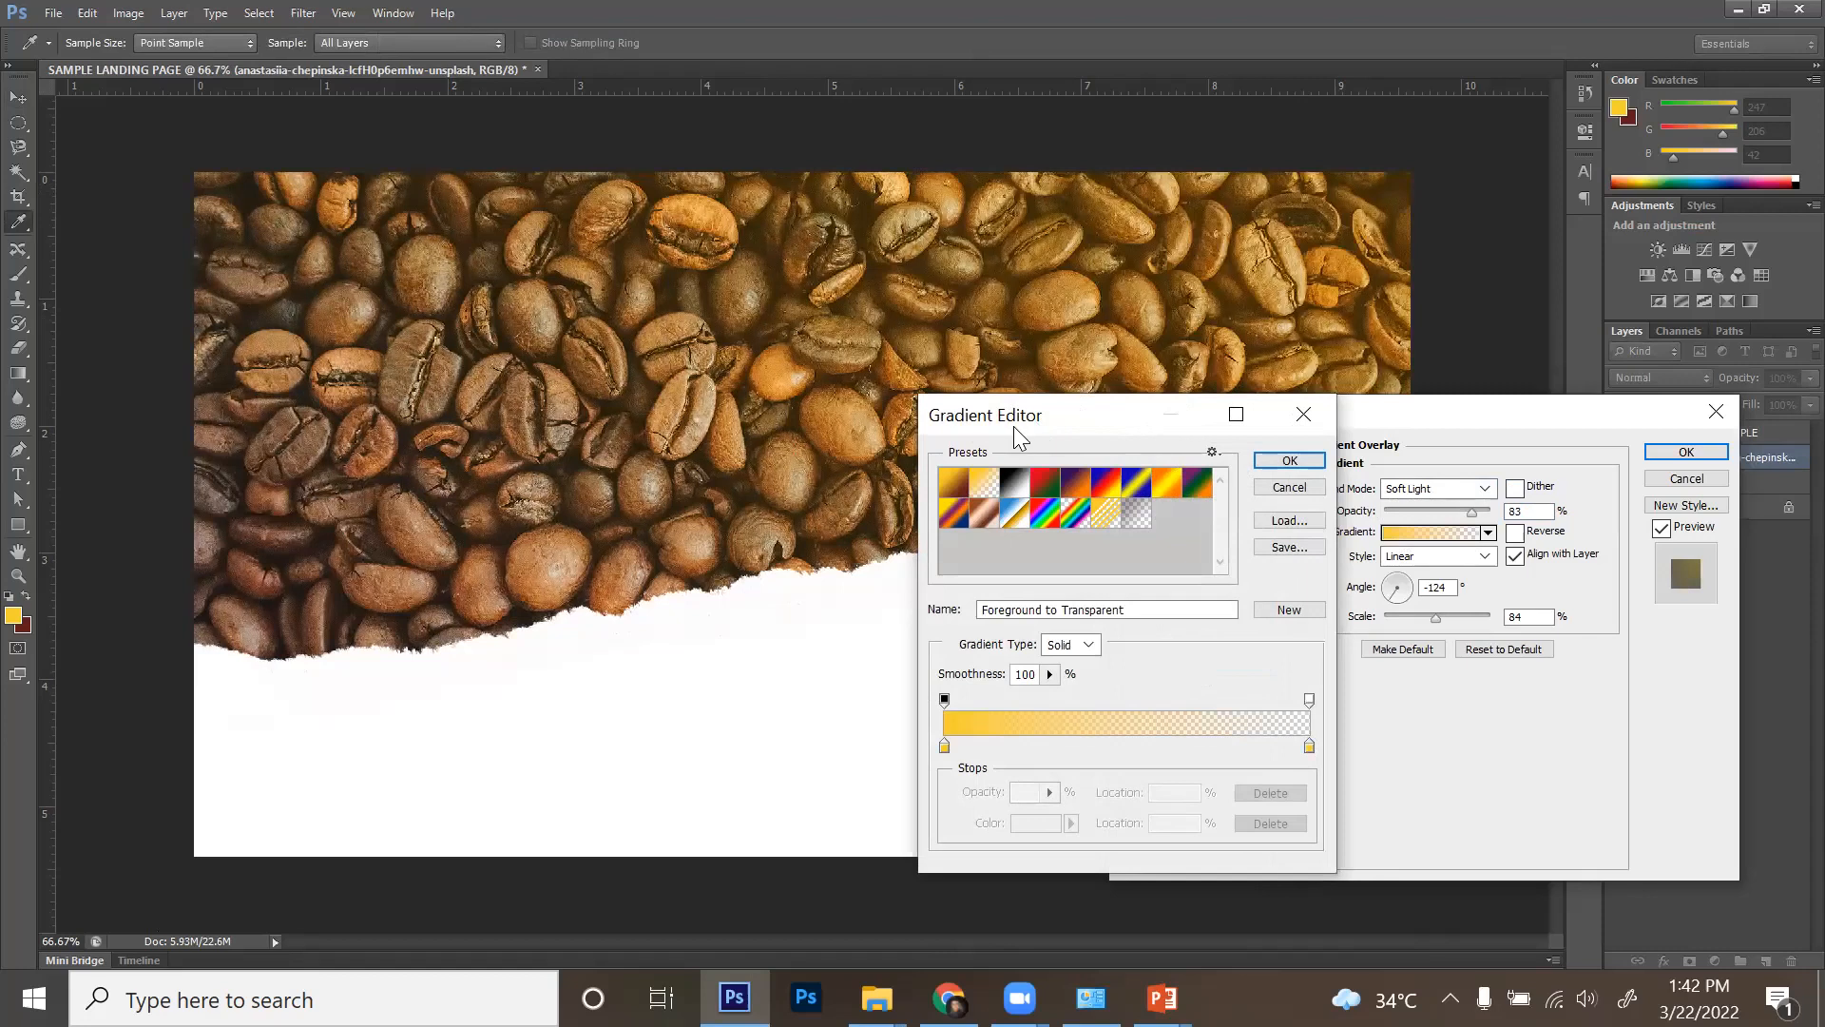
left_click_drag(1013, 426, 1095, 417)
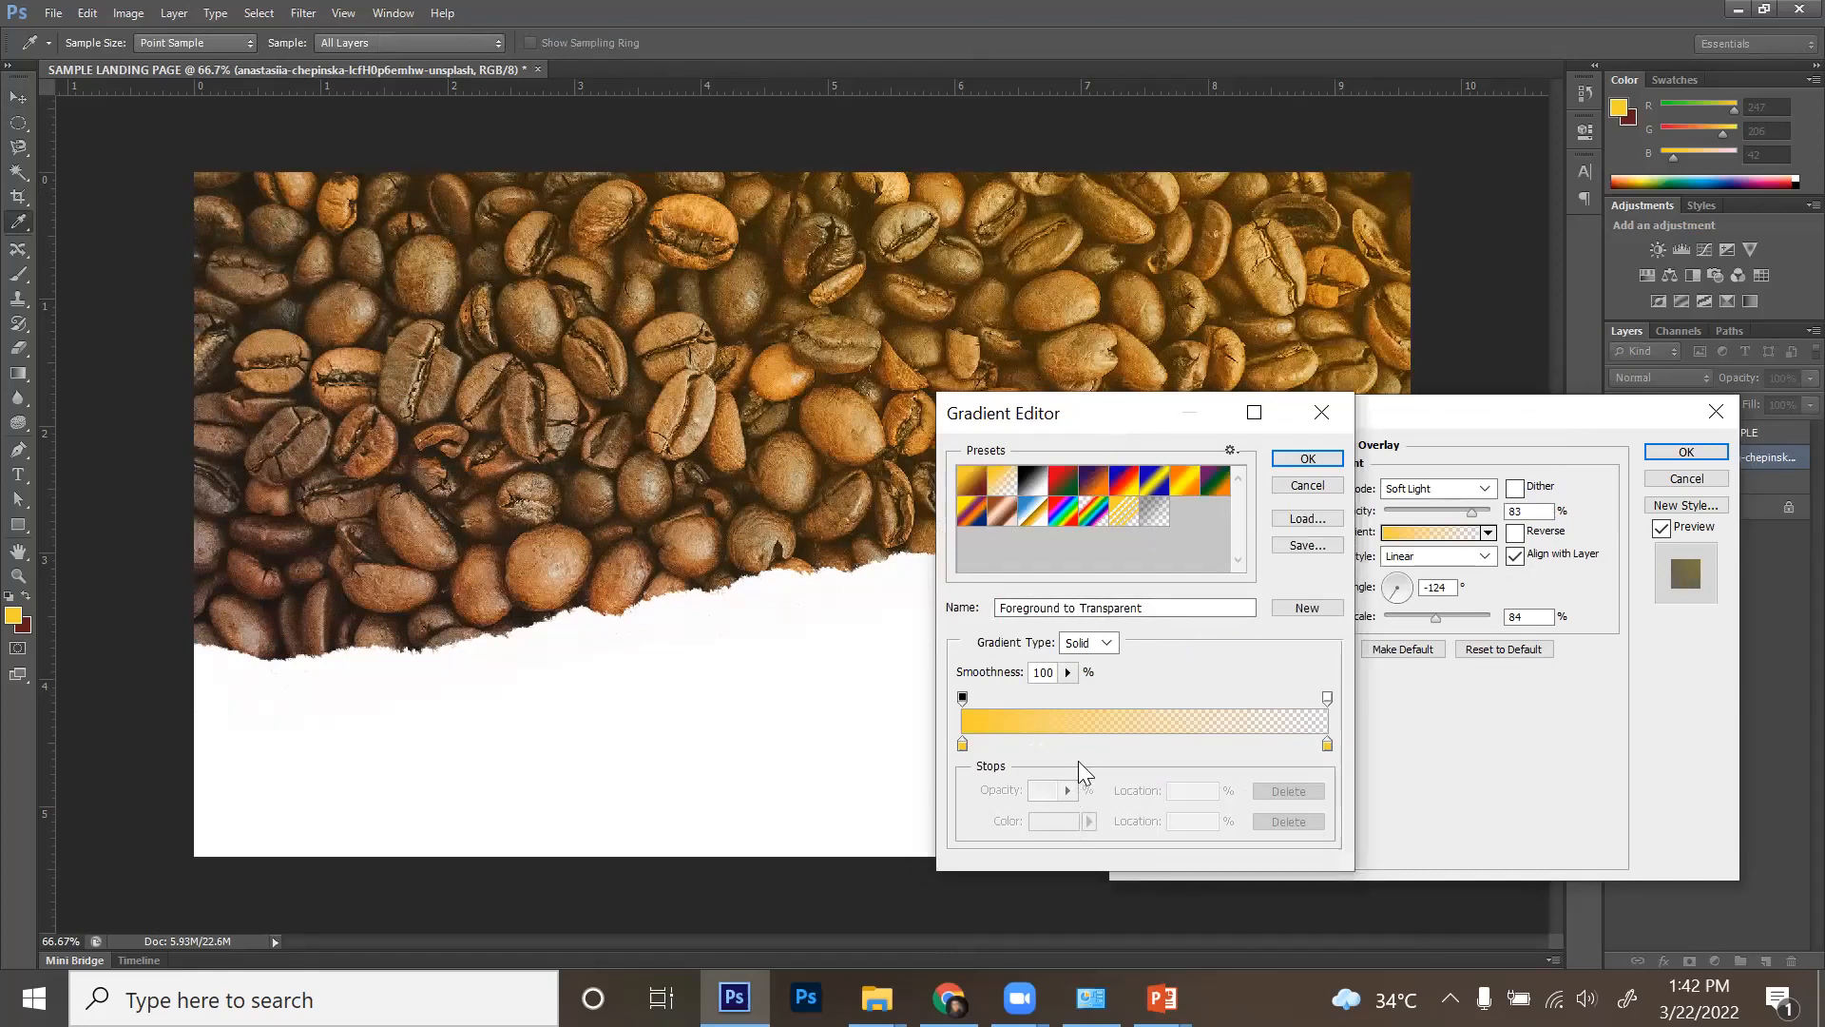
left_click(963, 748)
left_click(1062, 823)
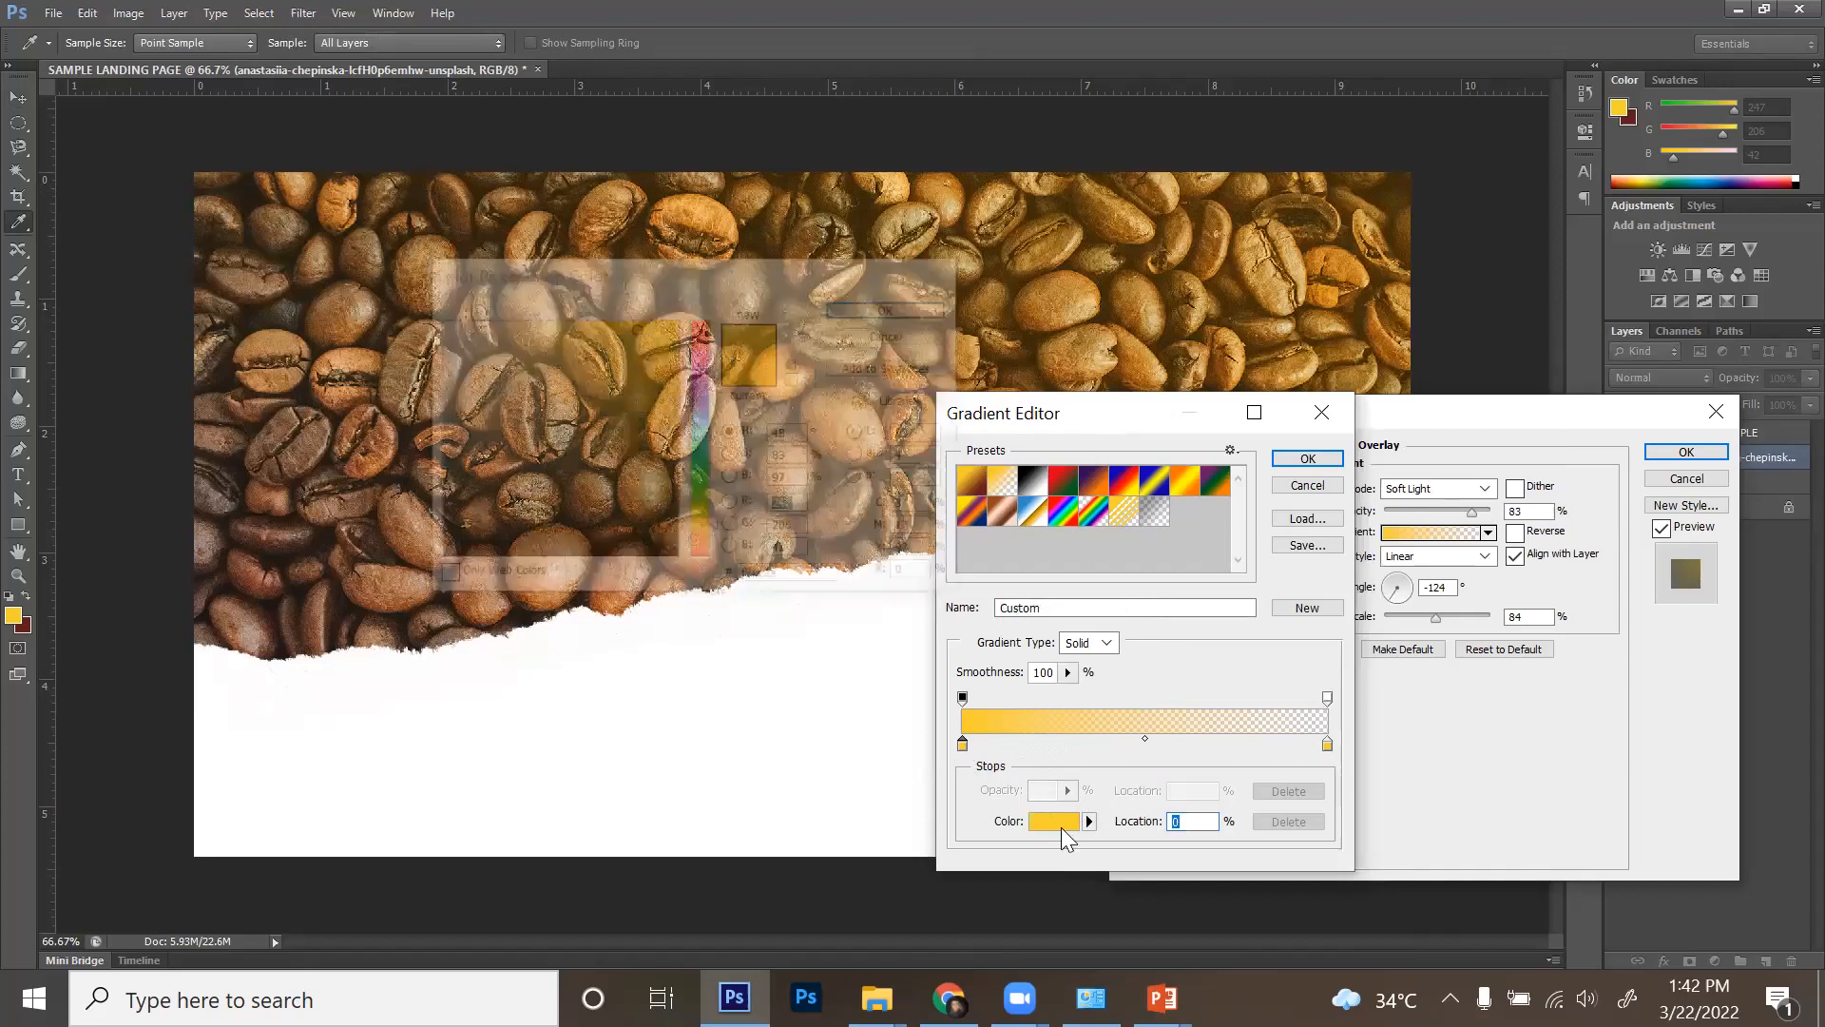
left_click(675, 560)
left_click(915, 309)
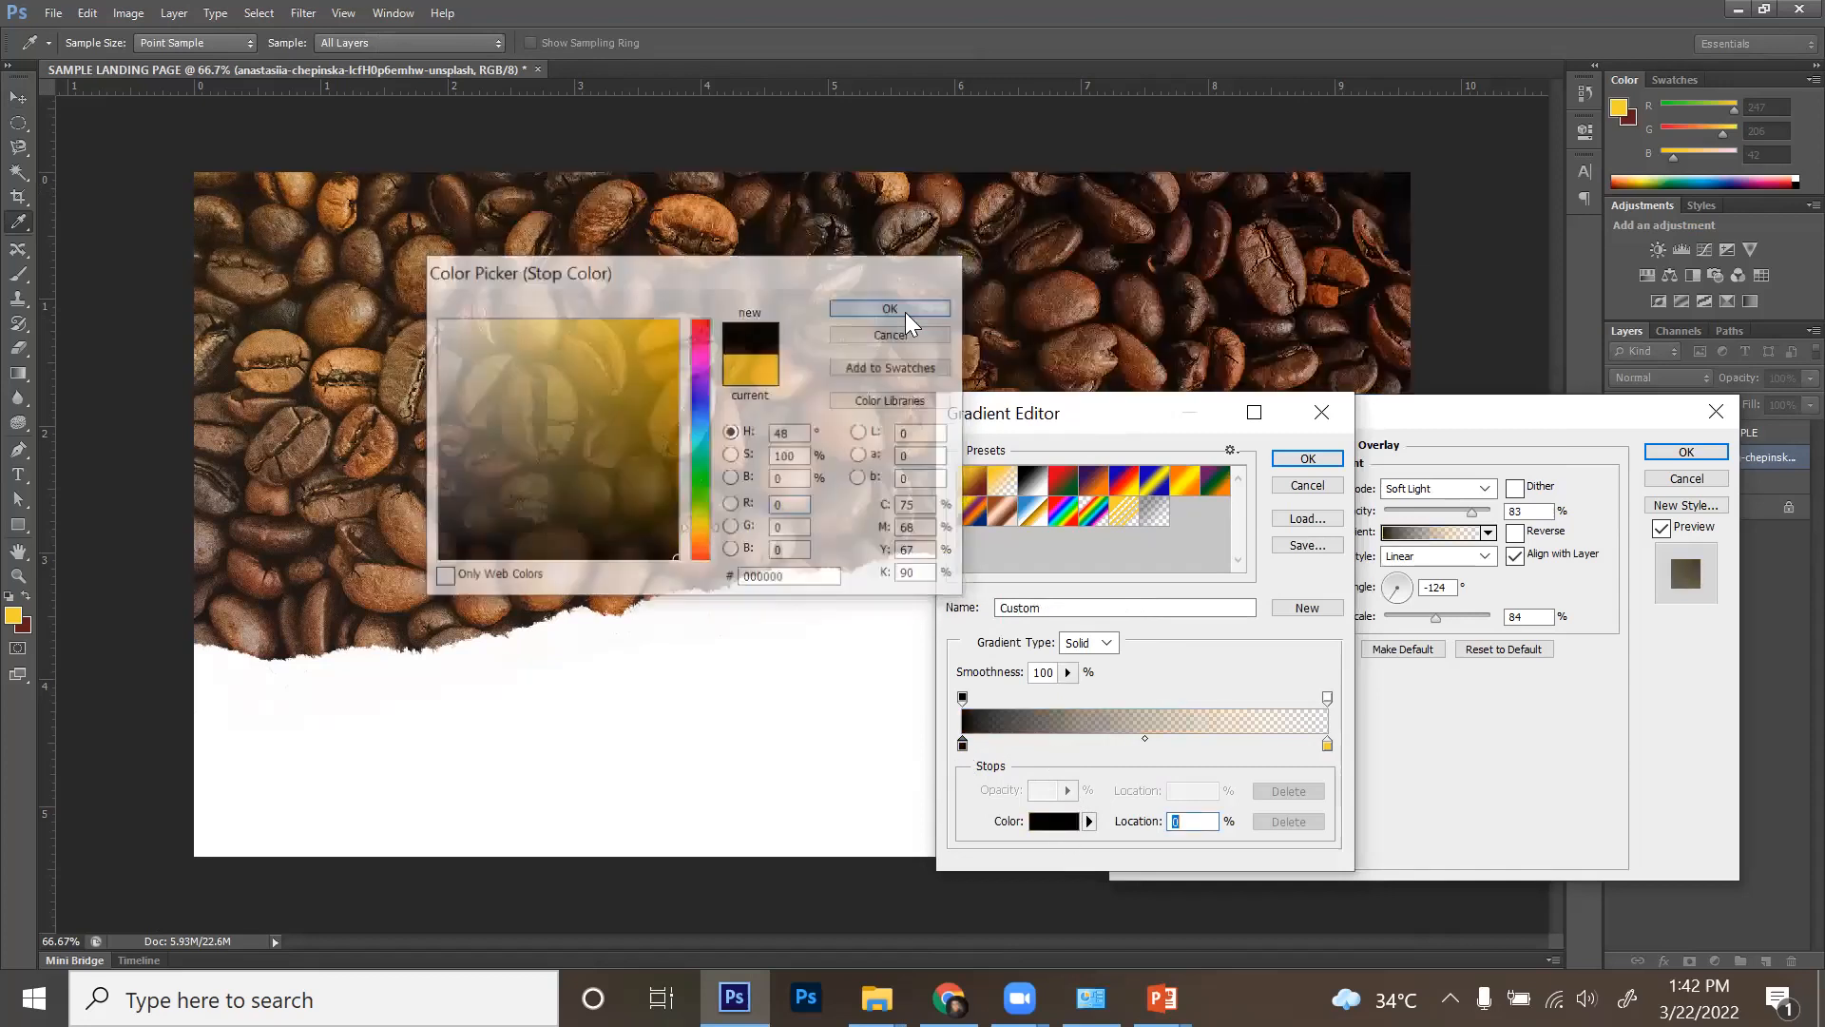
left_click(1307, 461)
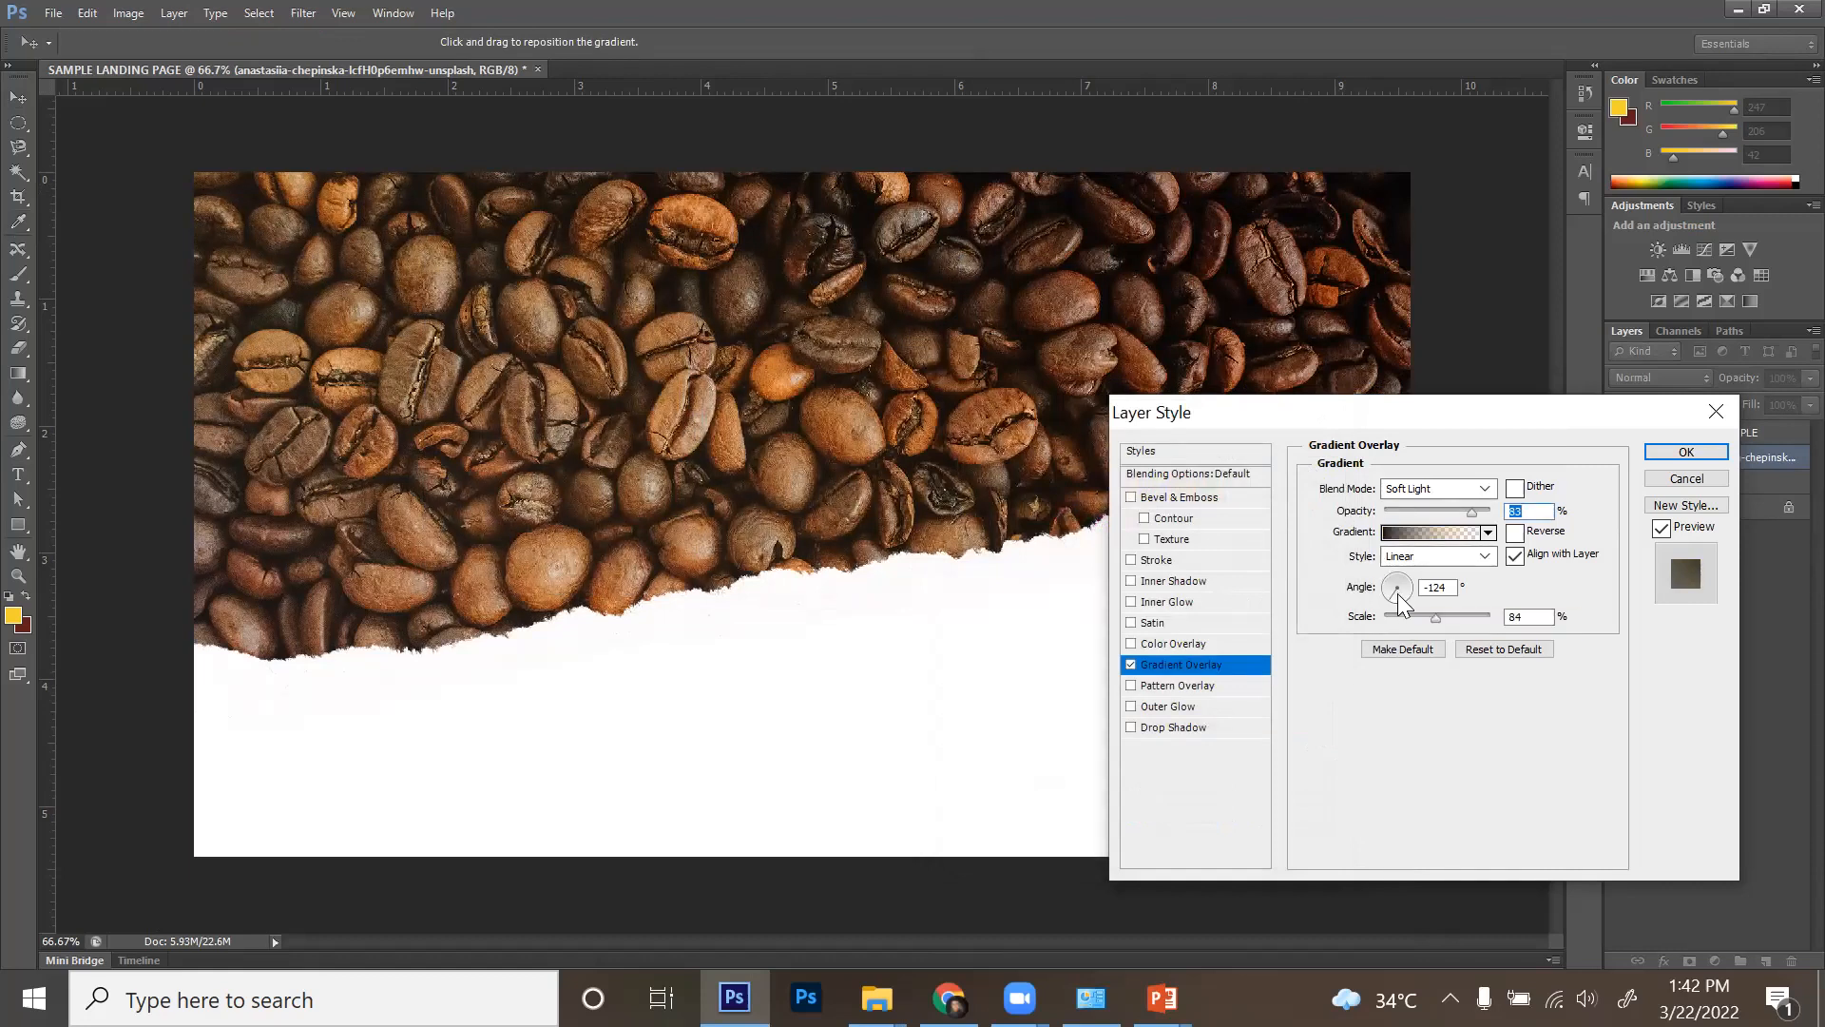
- Set the Gradient Overlay's angle to 68° and opacity to 100%, using the Linear style
left_click_drag(1399, 602, 1510, 516)
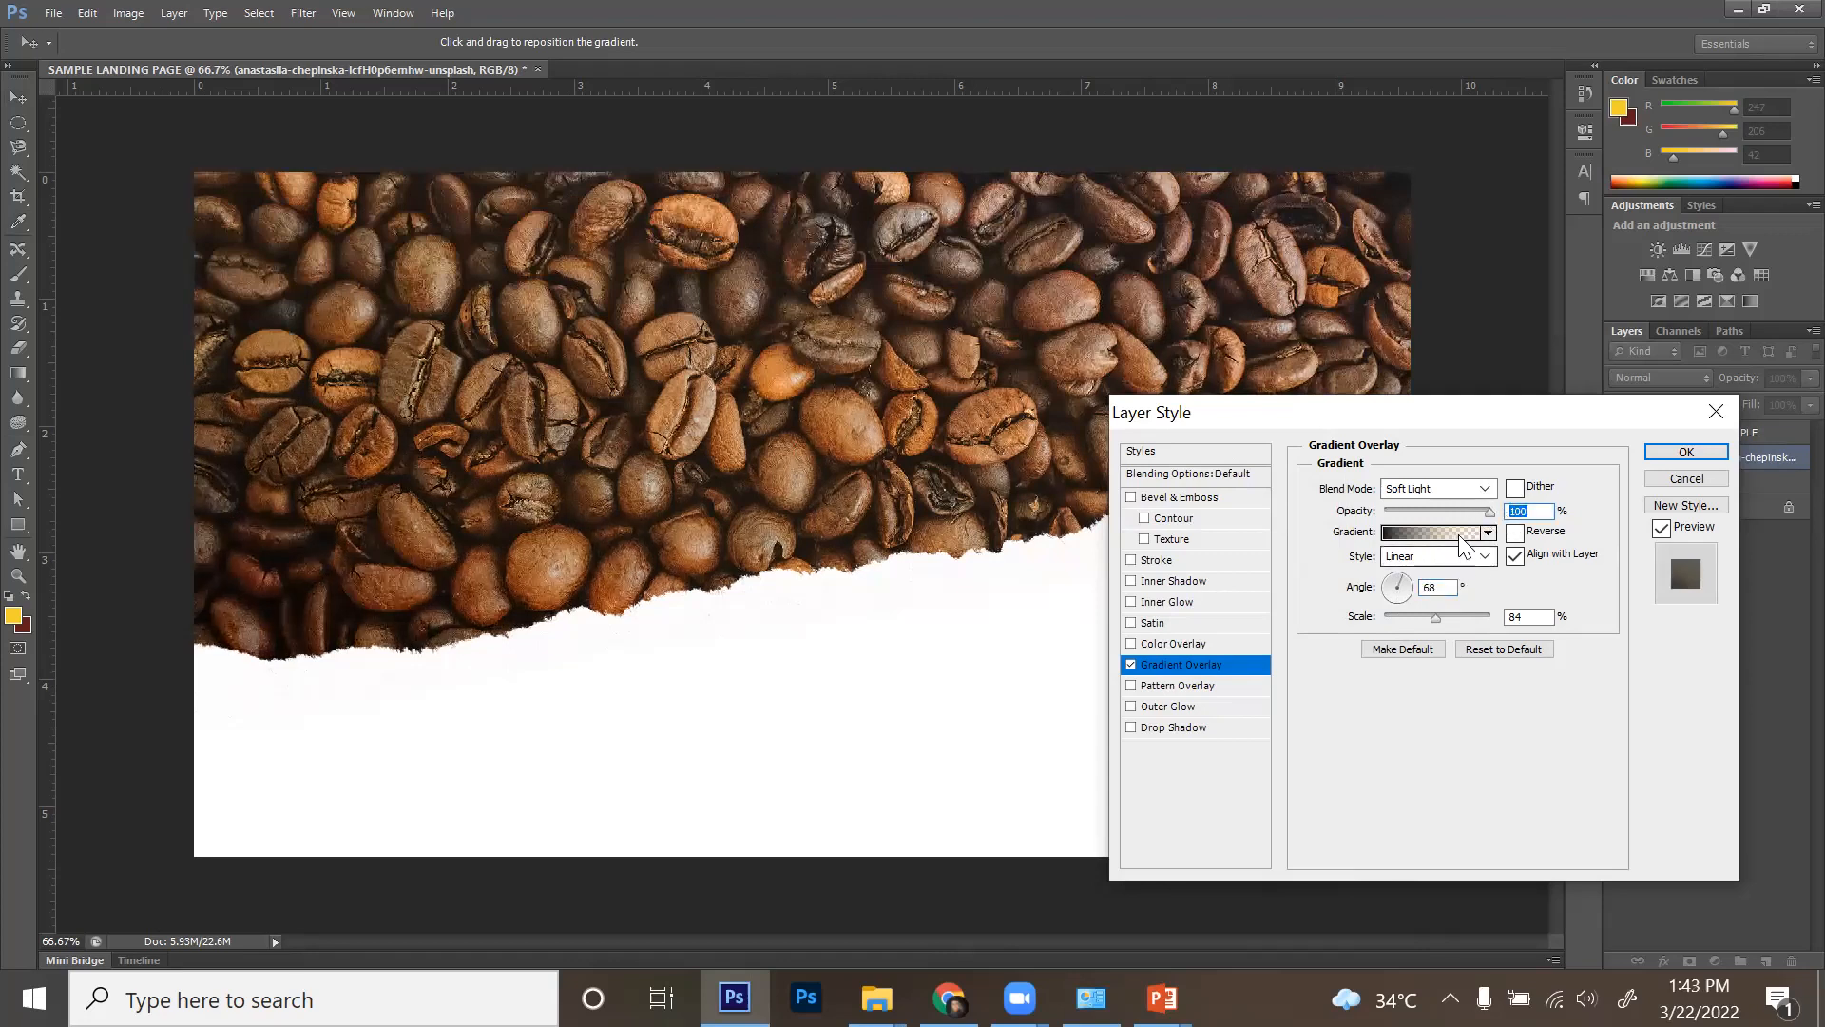
left_click(1464, 562)
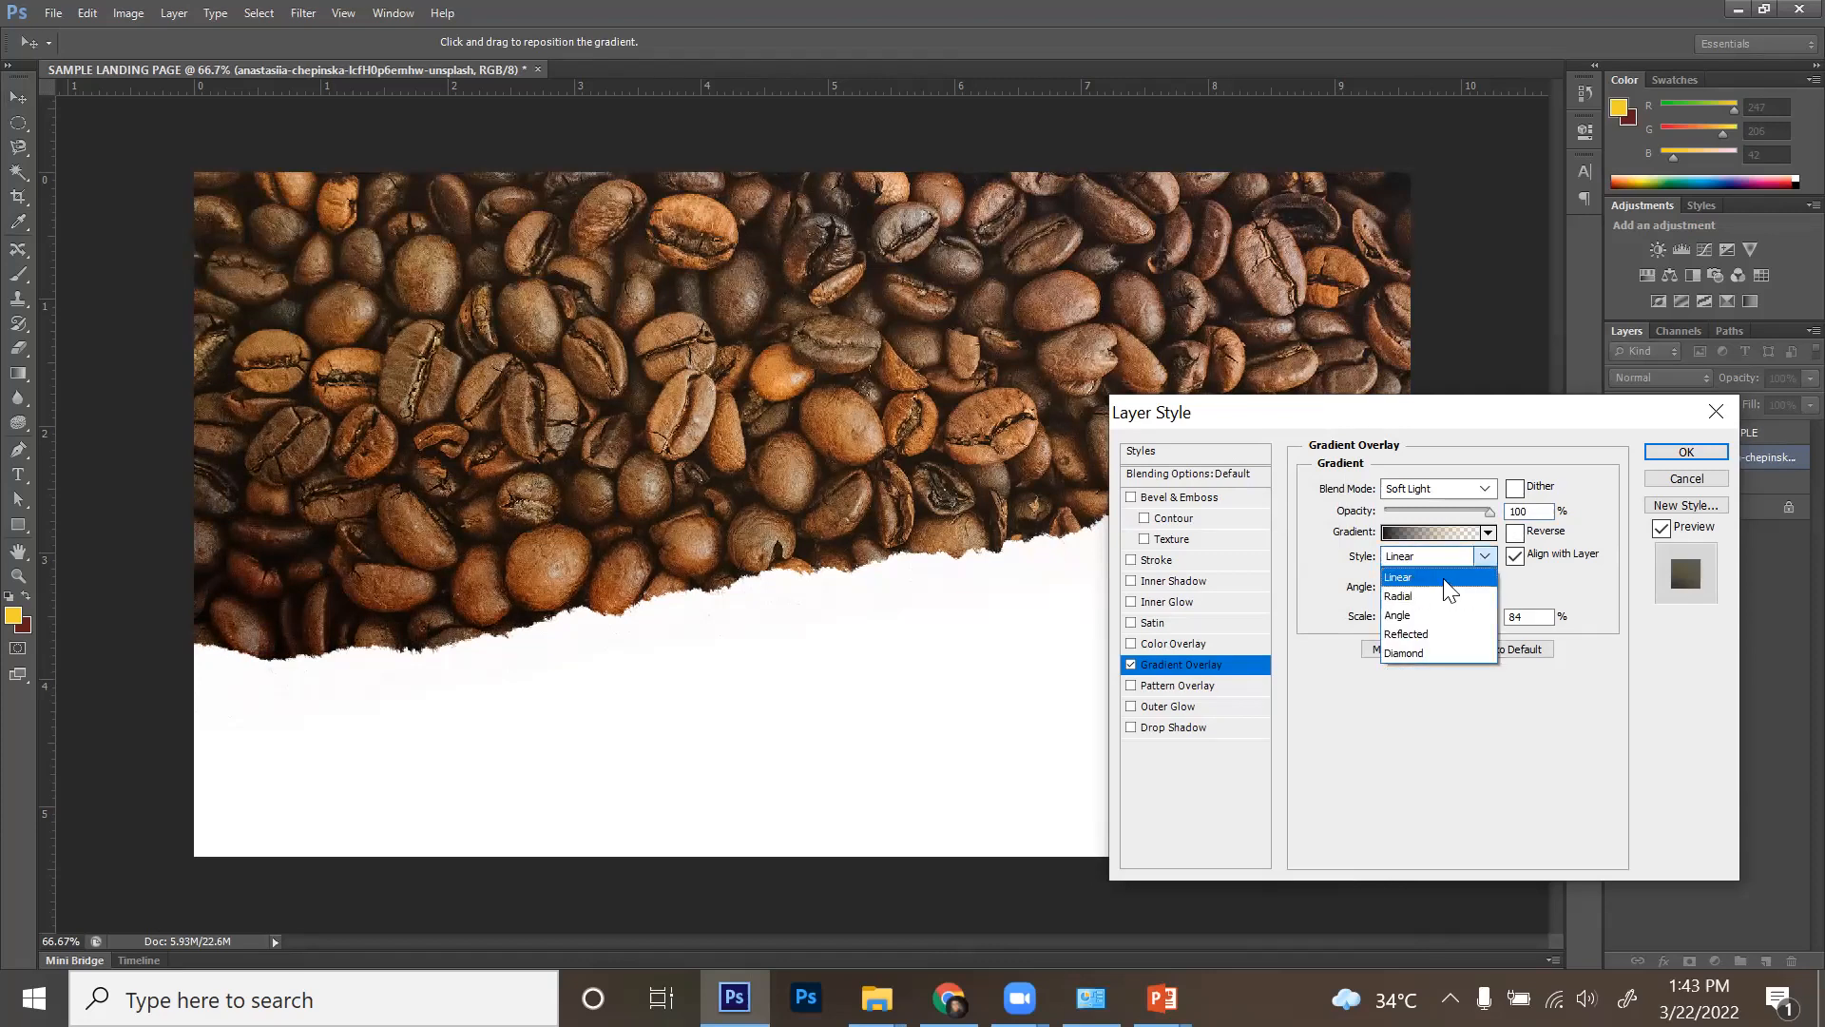
left_click(1445, 577)
- Try the Radial style for the Gradient Overlay, inspect its gradient settings, and return the style to Linear
left_click(1435, 533)
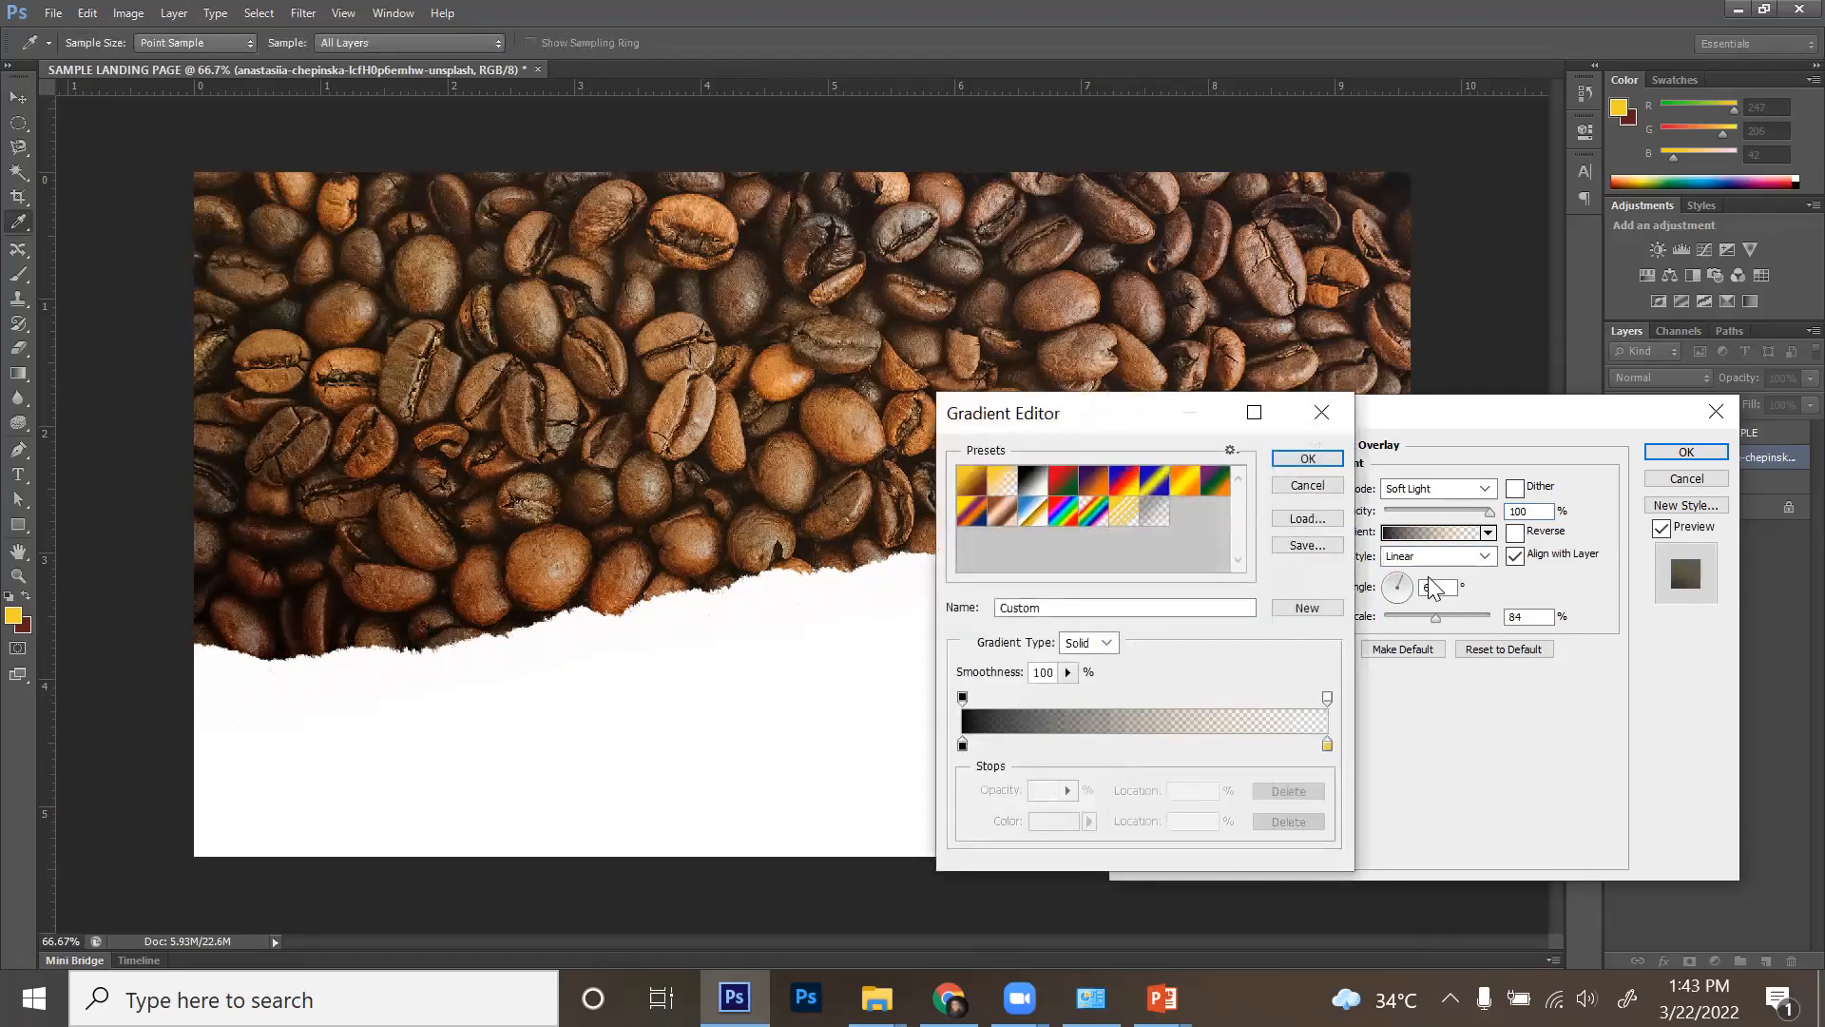
left_click(1315, 458)
left_click(1464, 556)
left_click(1425, 597)
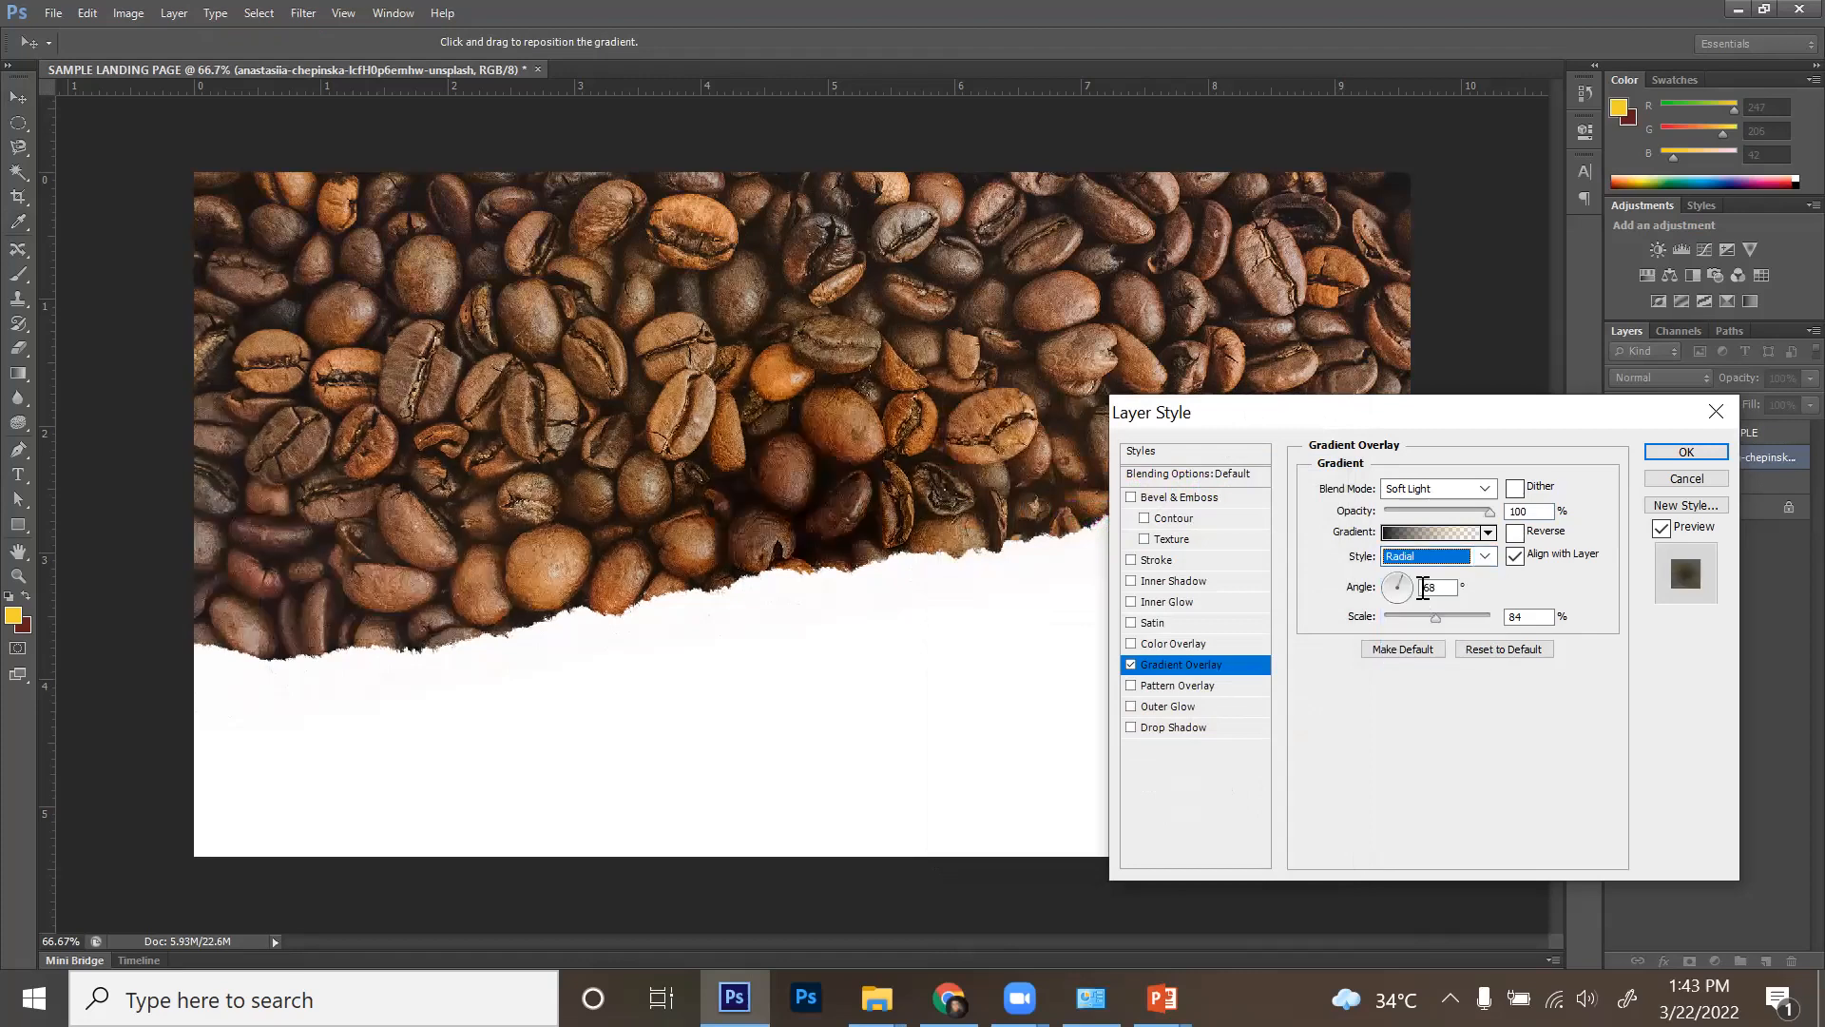
left_click(1426, 532)
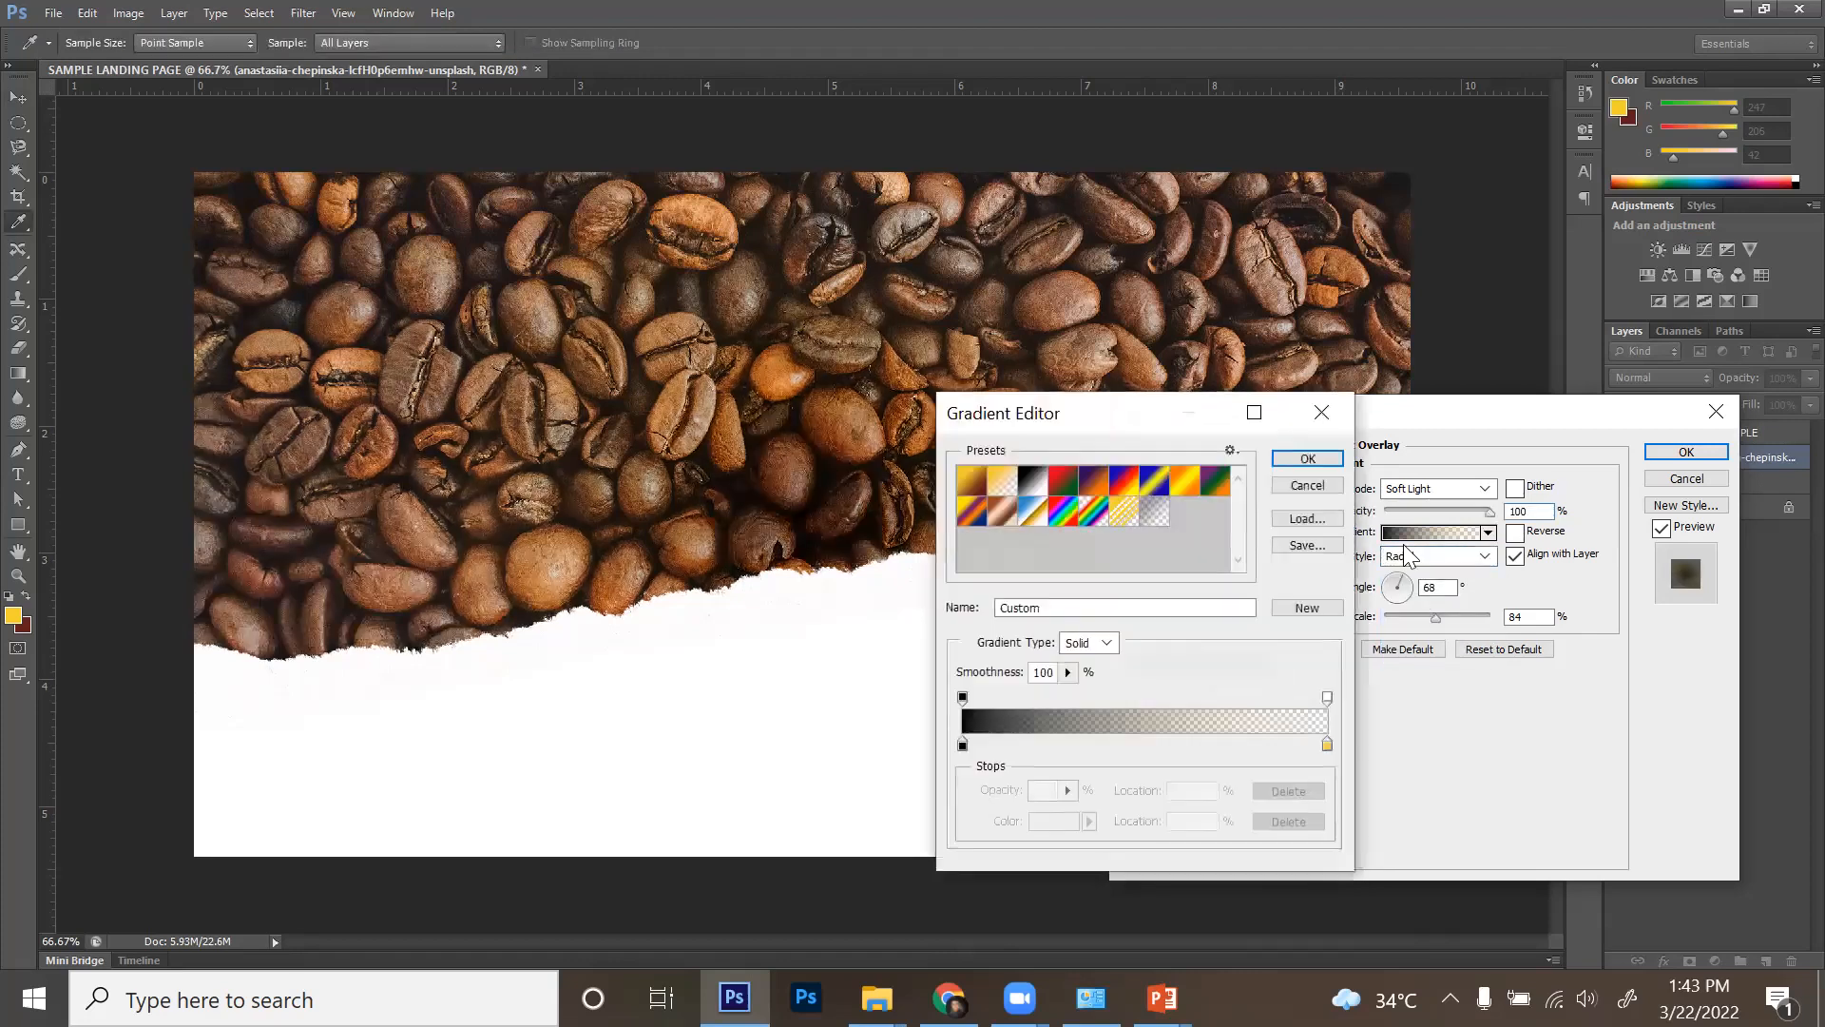
left_click(1322, 411)
left_click(1407, 540)
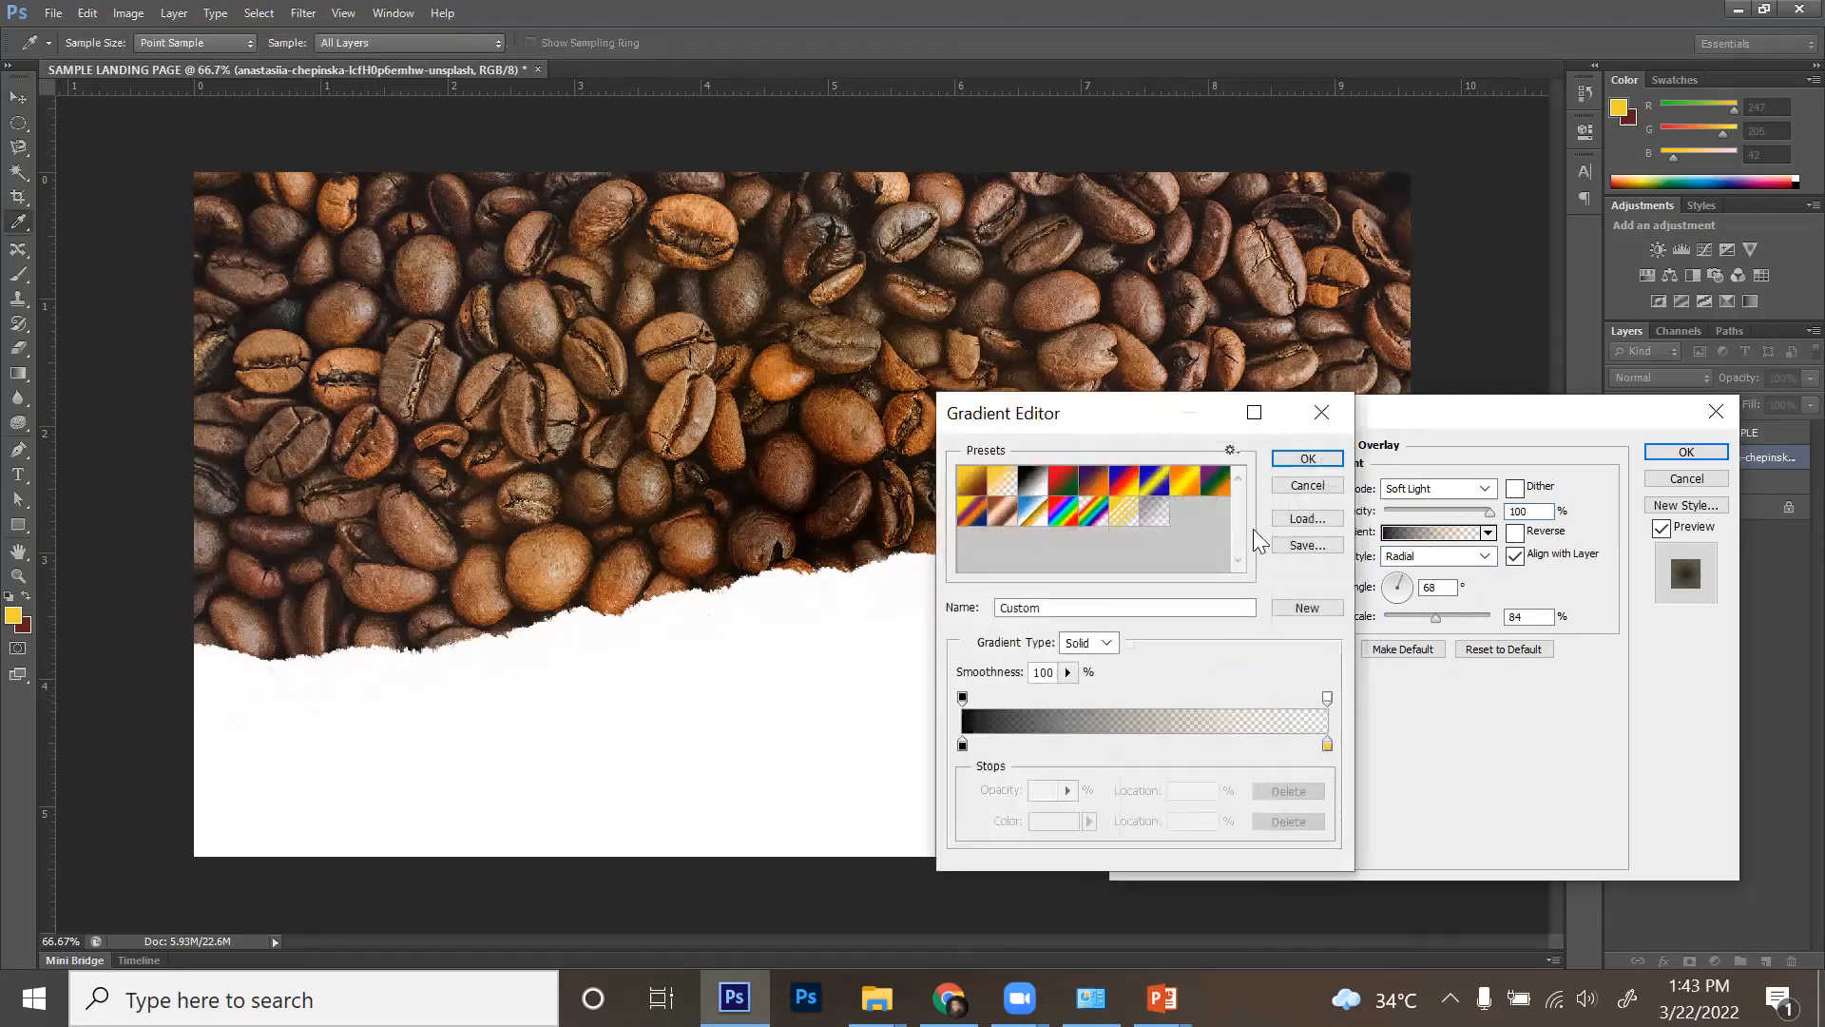
left_click(1322, 412)
left_click(1454, 556)
left_click(1428, 572)
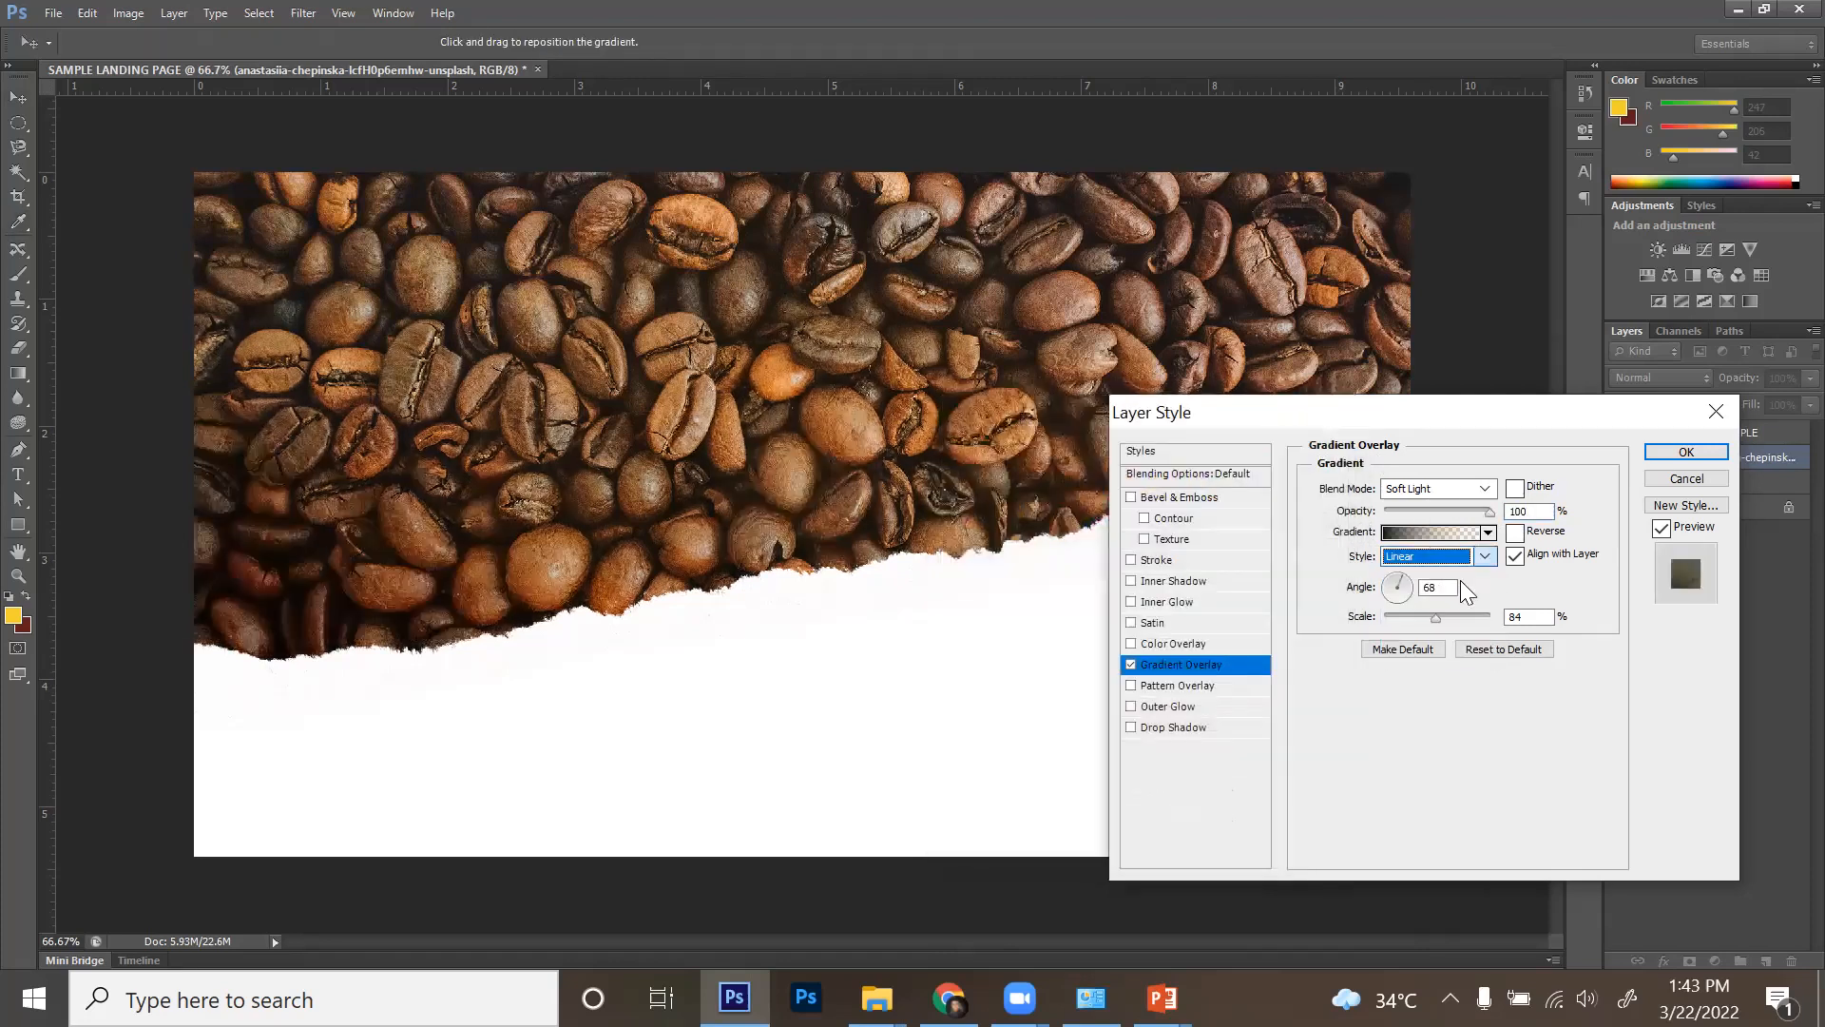
- Apply the Gradient Overlay with its scale set to 10% and its angle adjusted, and compare the photo with the COFFEE_SAMPLE reference
left_click_drag(1433, 618, 1380, 616)
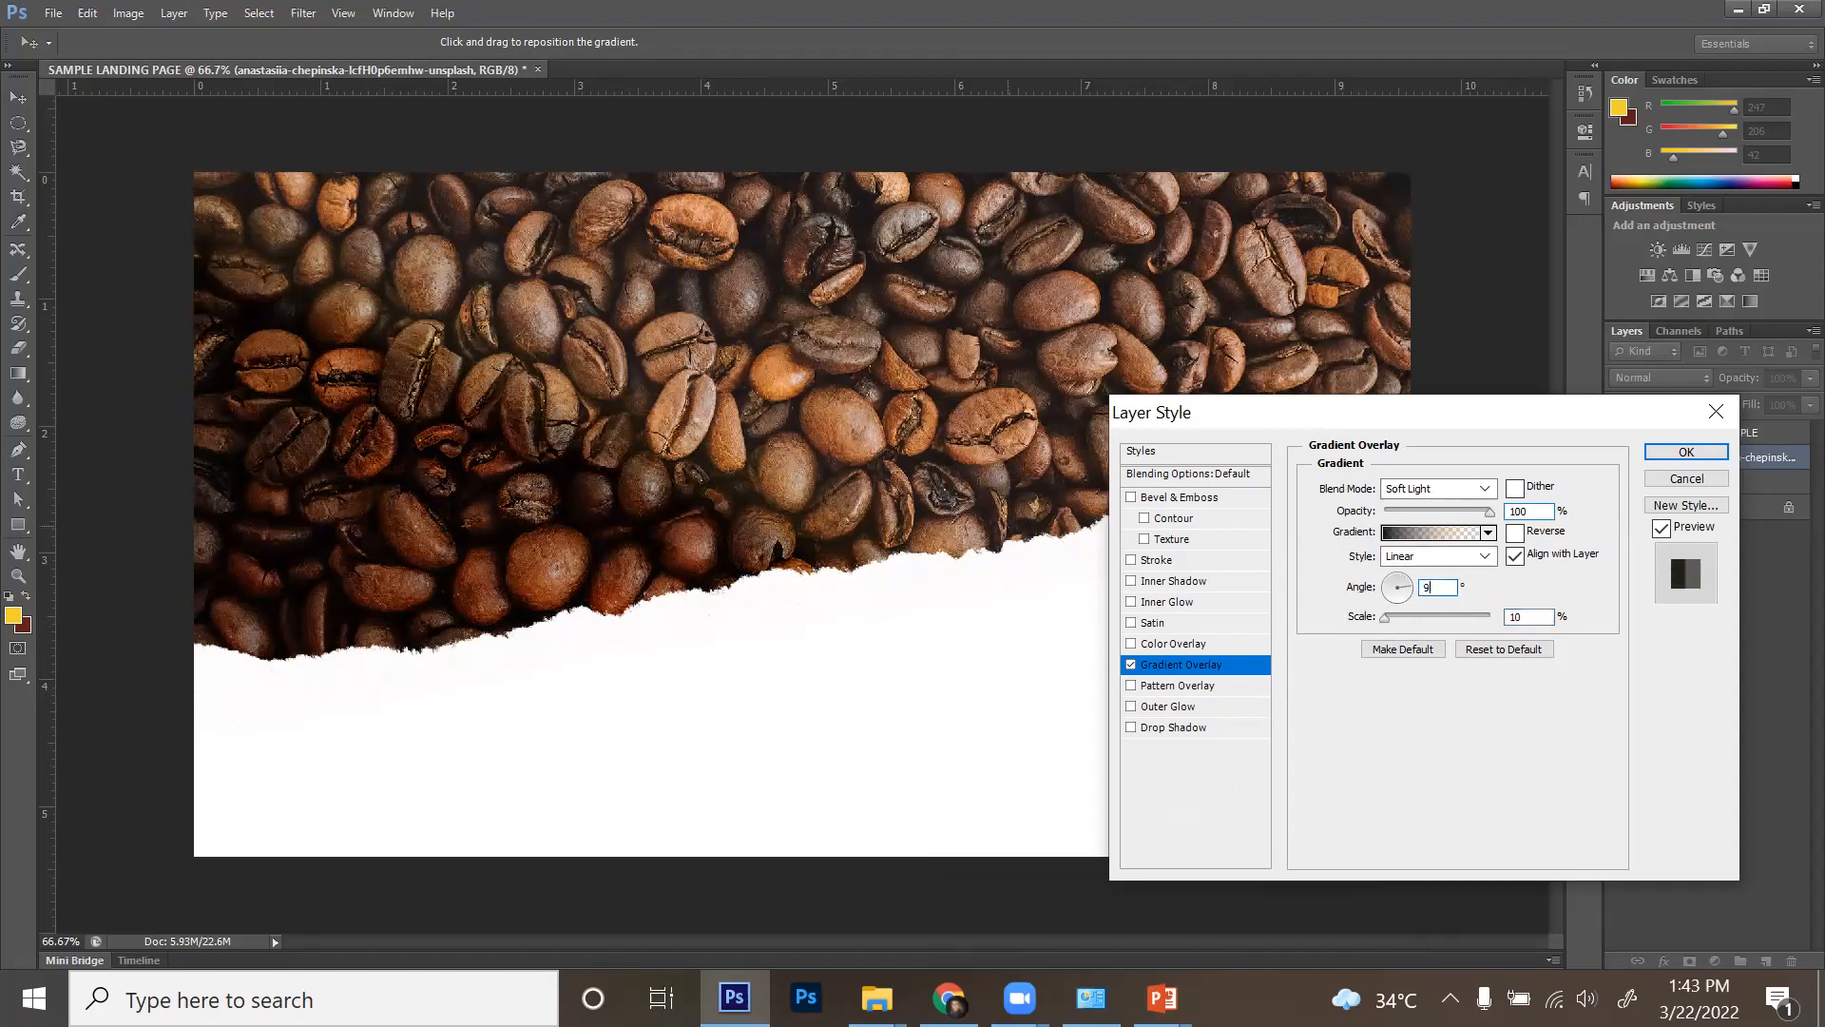
key("Return")
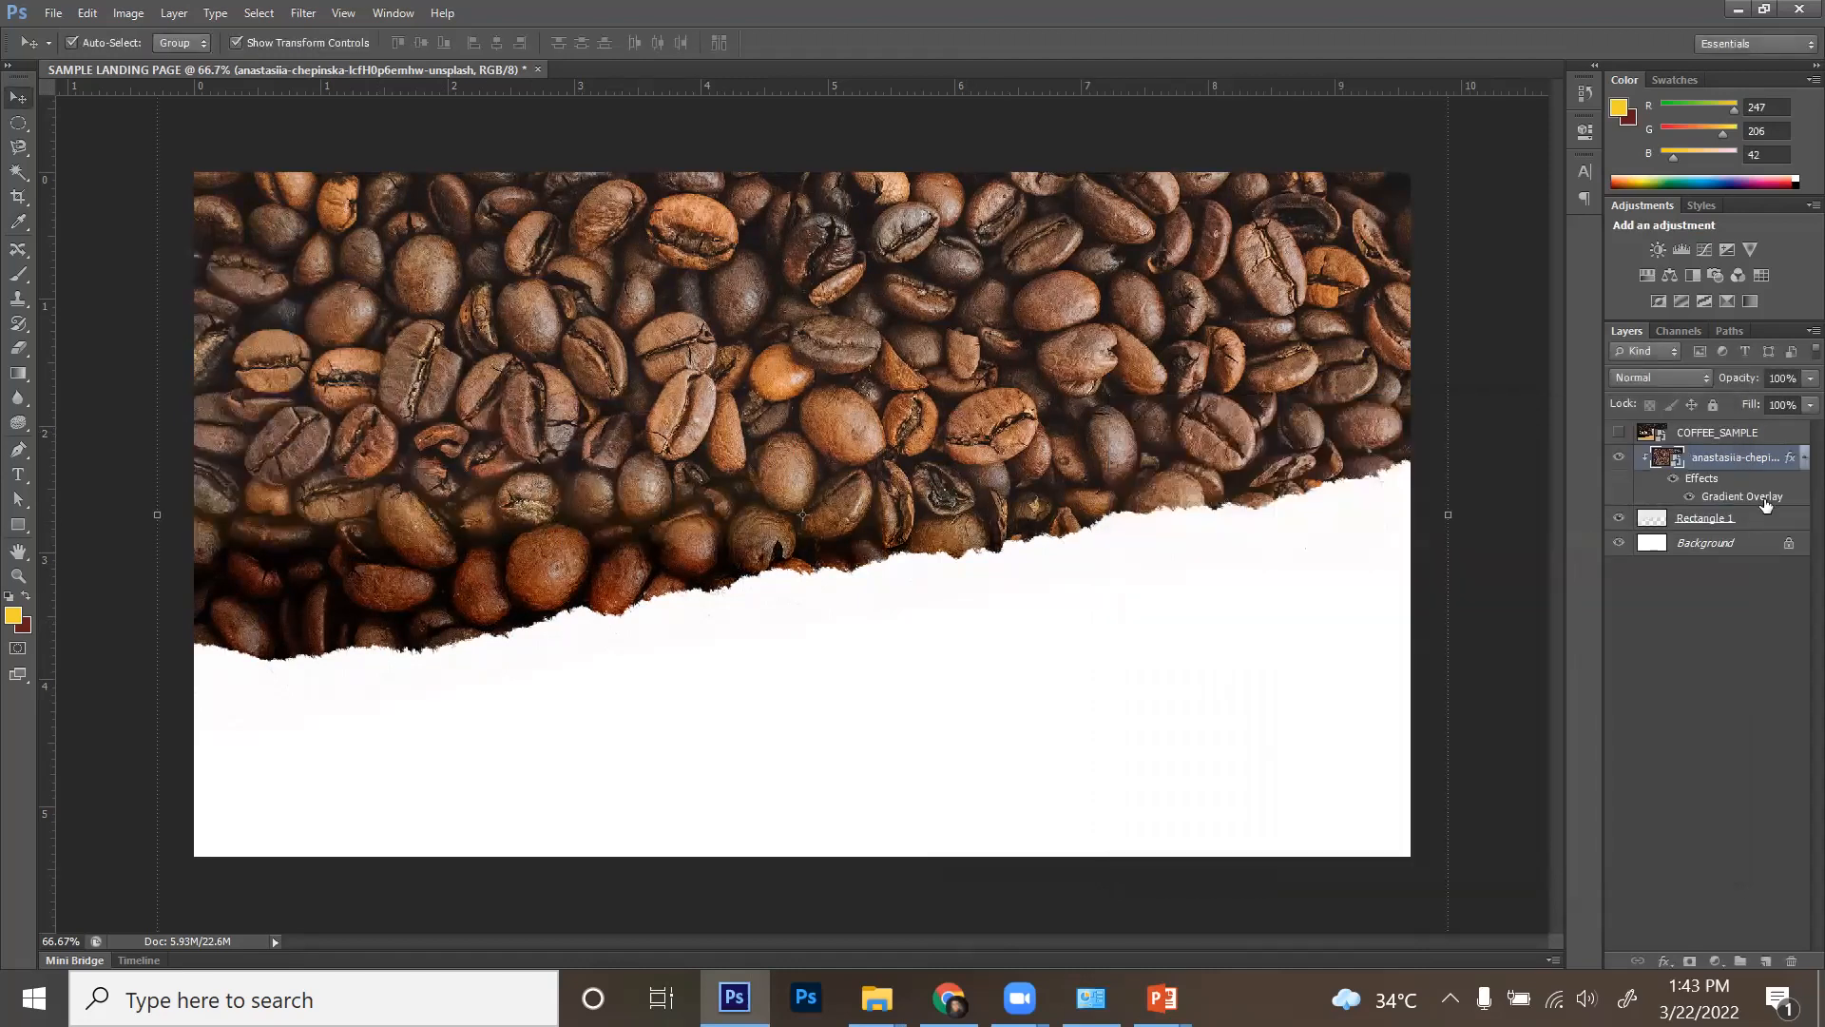
left_click(1620, 434)
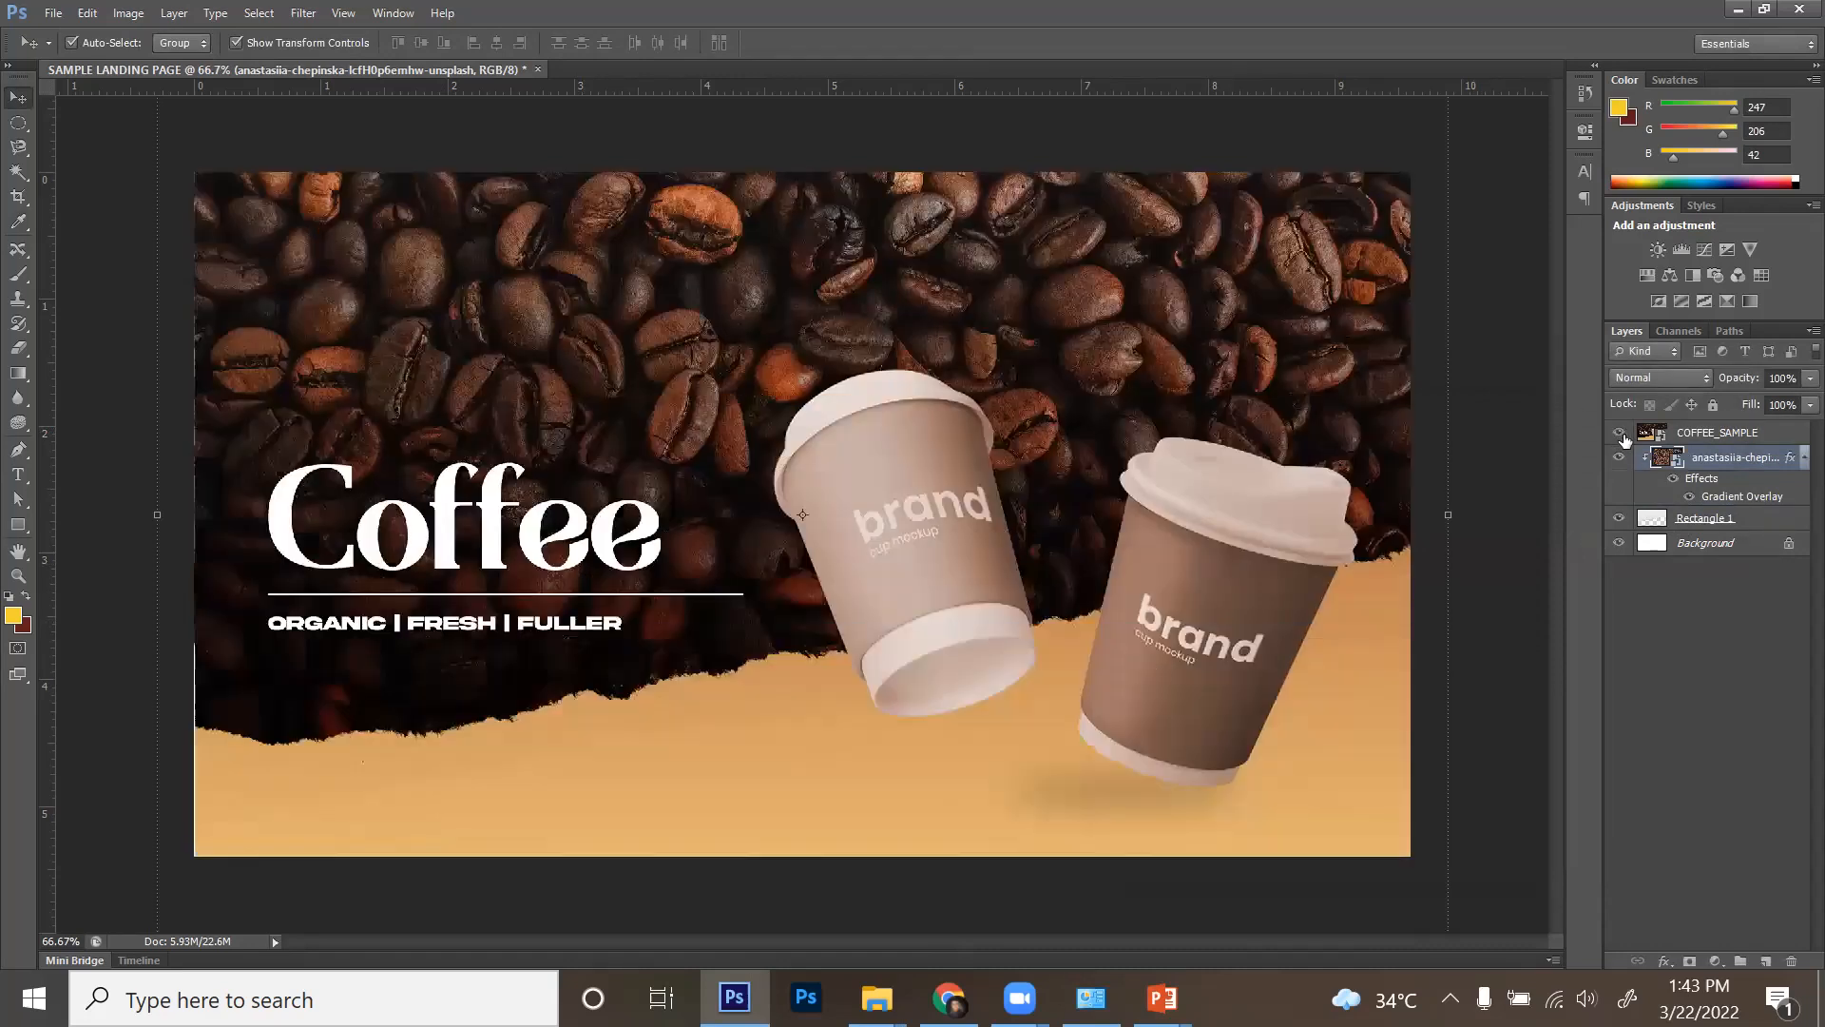
left_click(1622, 434)
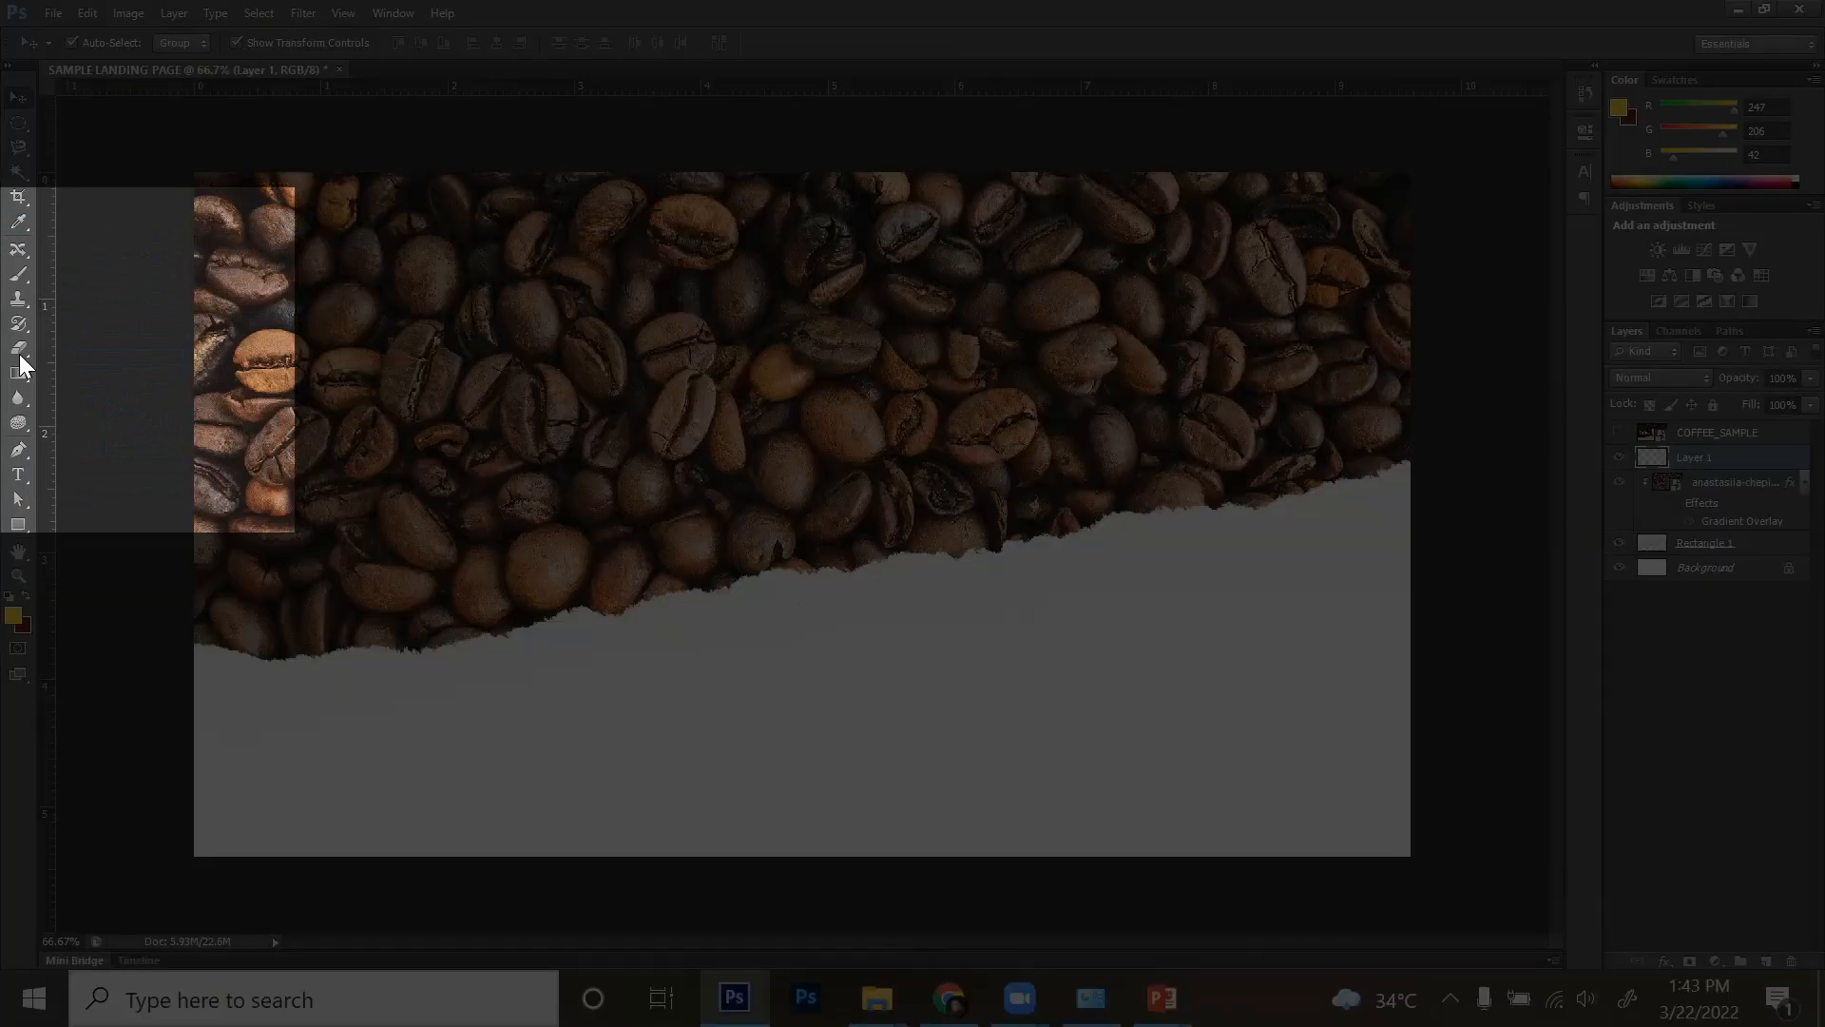
- Activate the Gradient tool and reset the foreground and background colours to the default black and white
left_click(25, 369)
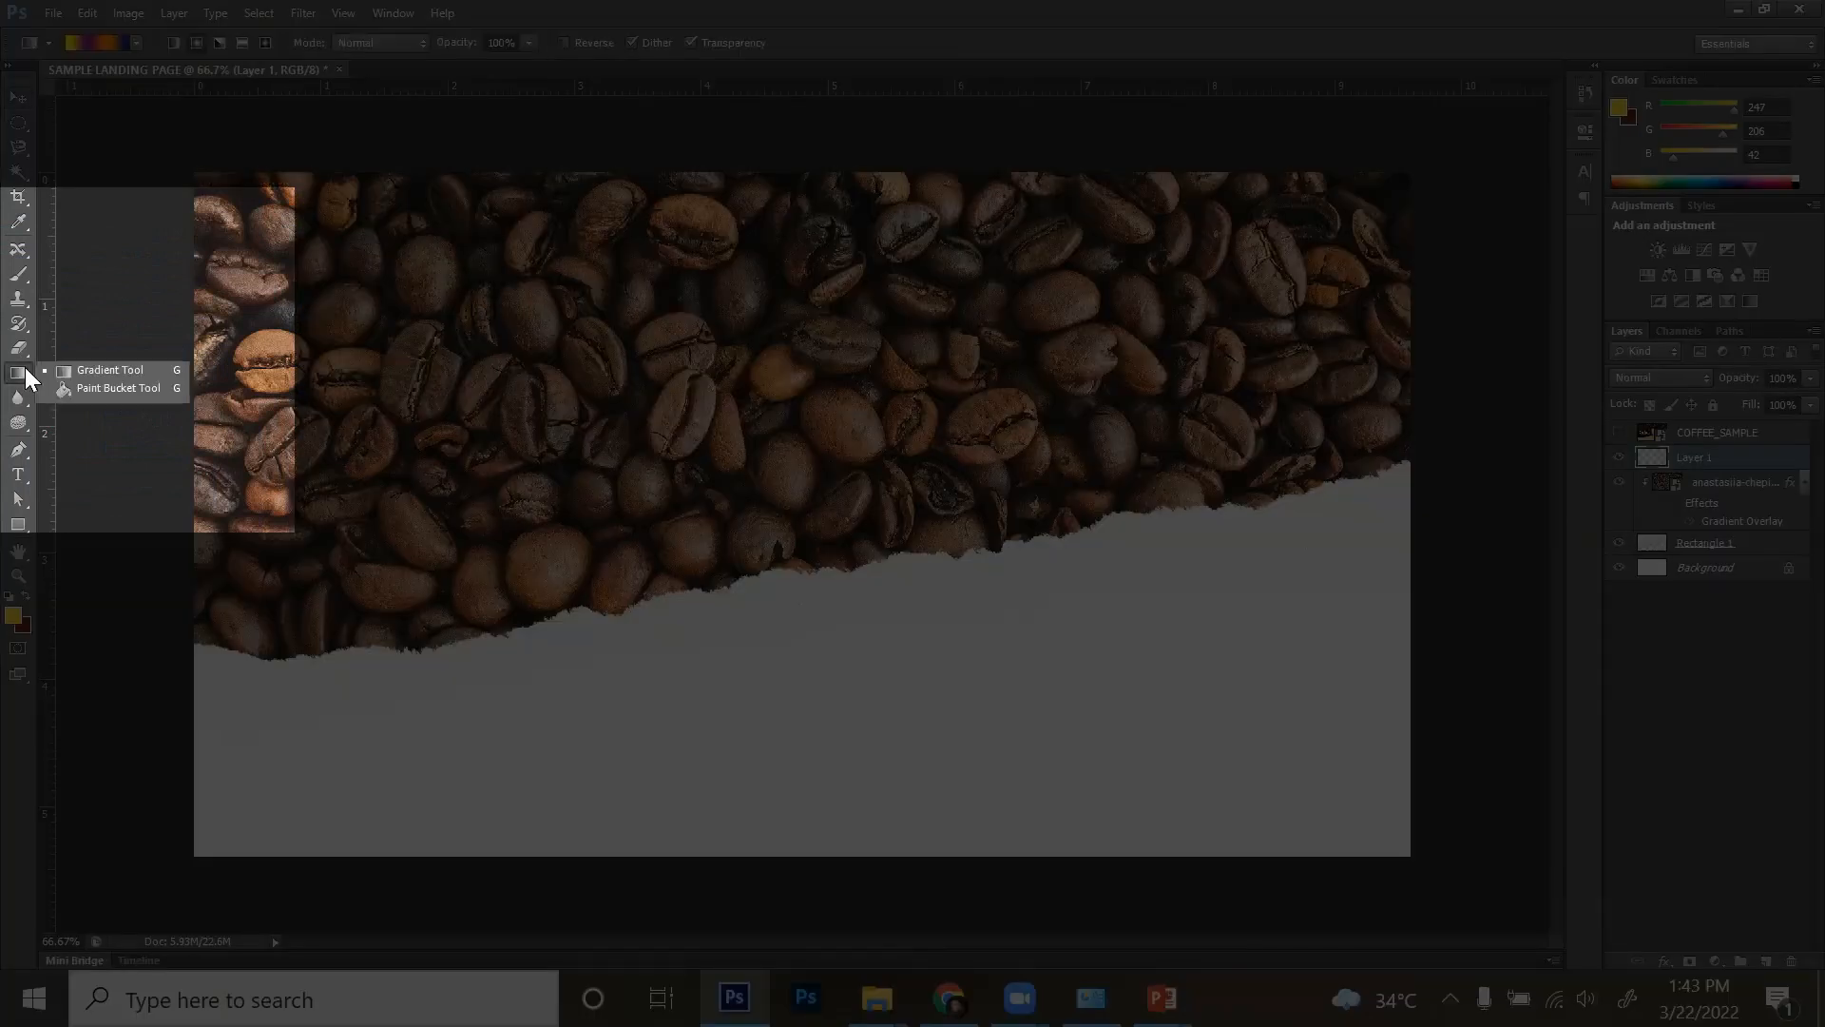
left_click(100, 384)
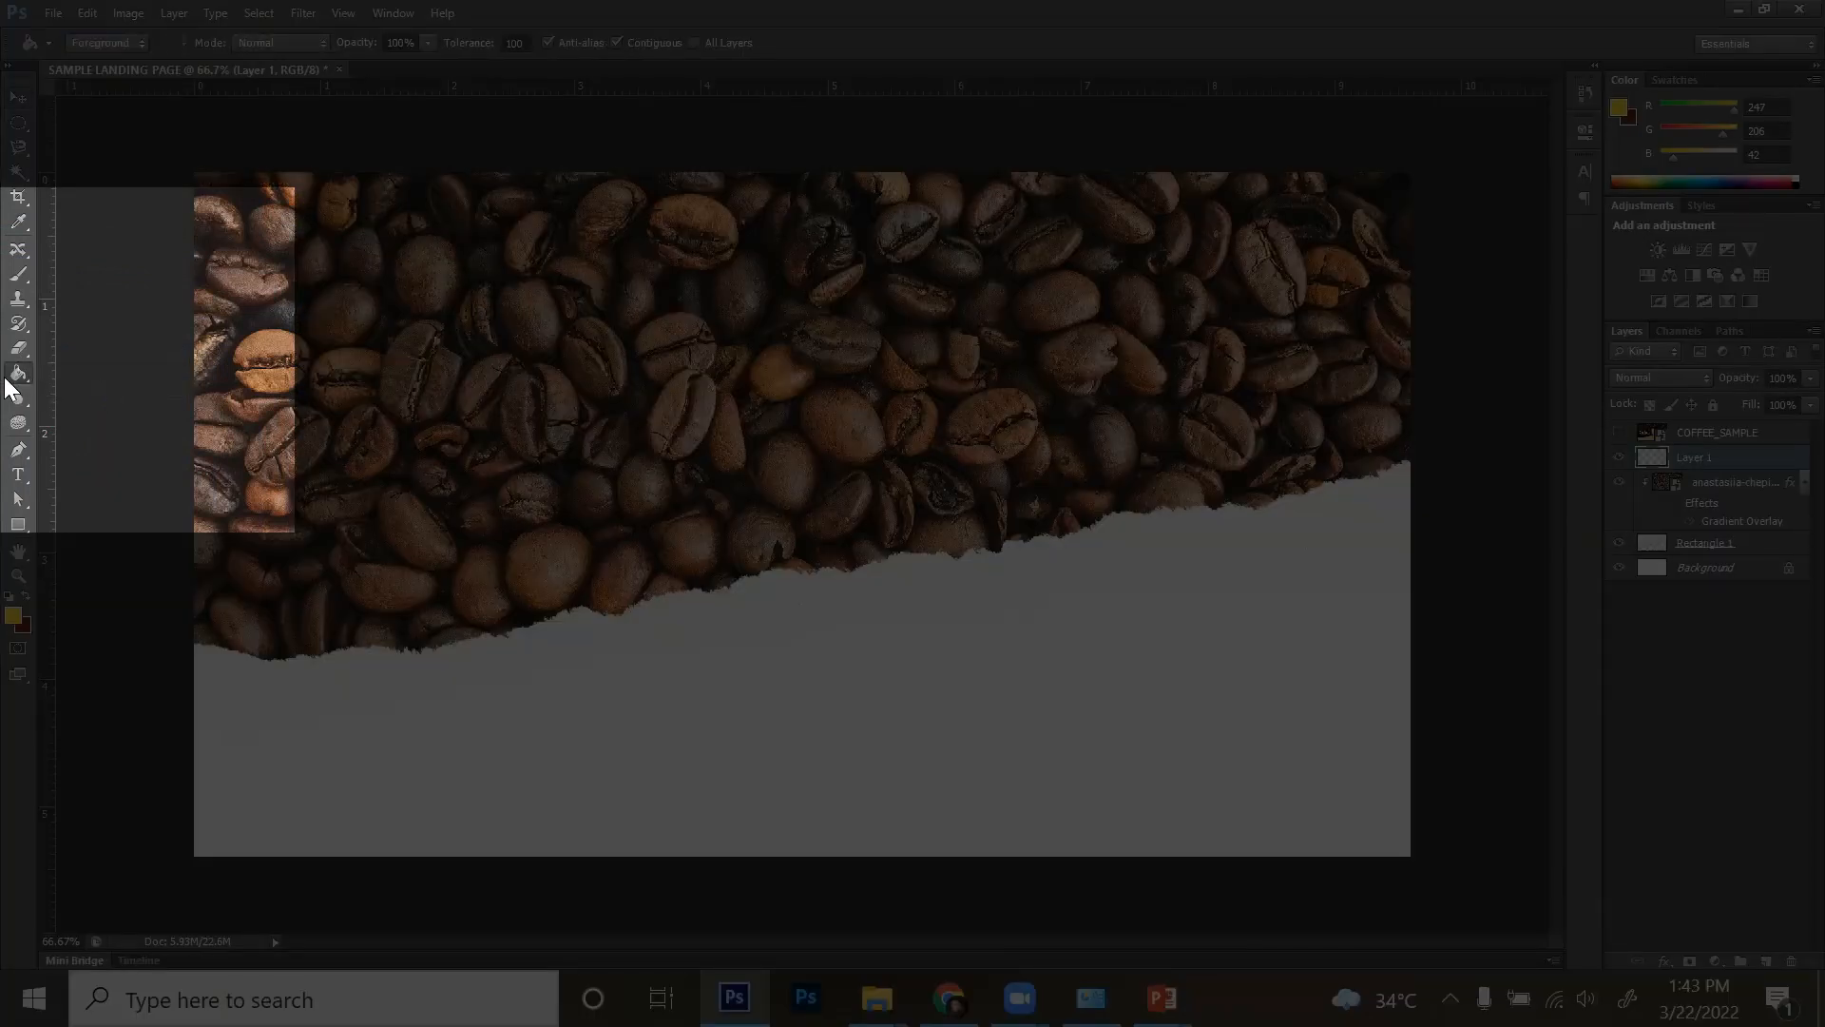
left_click(16, 376)
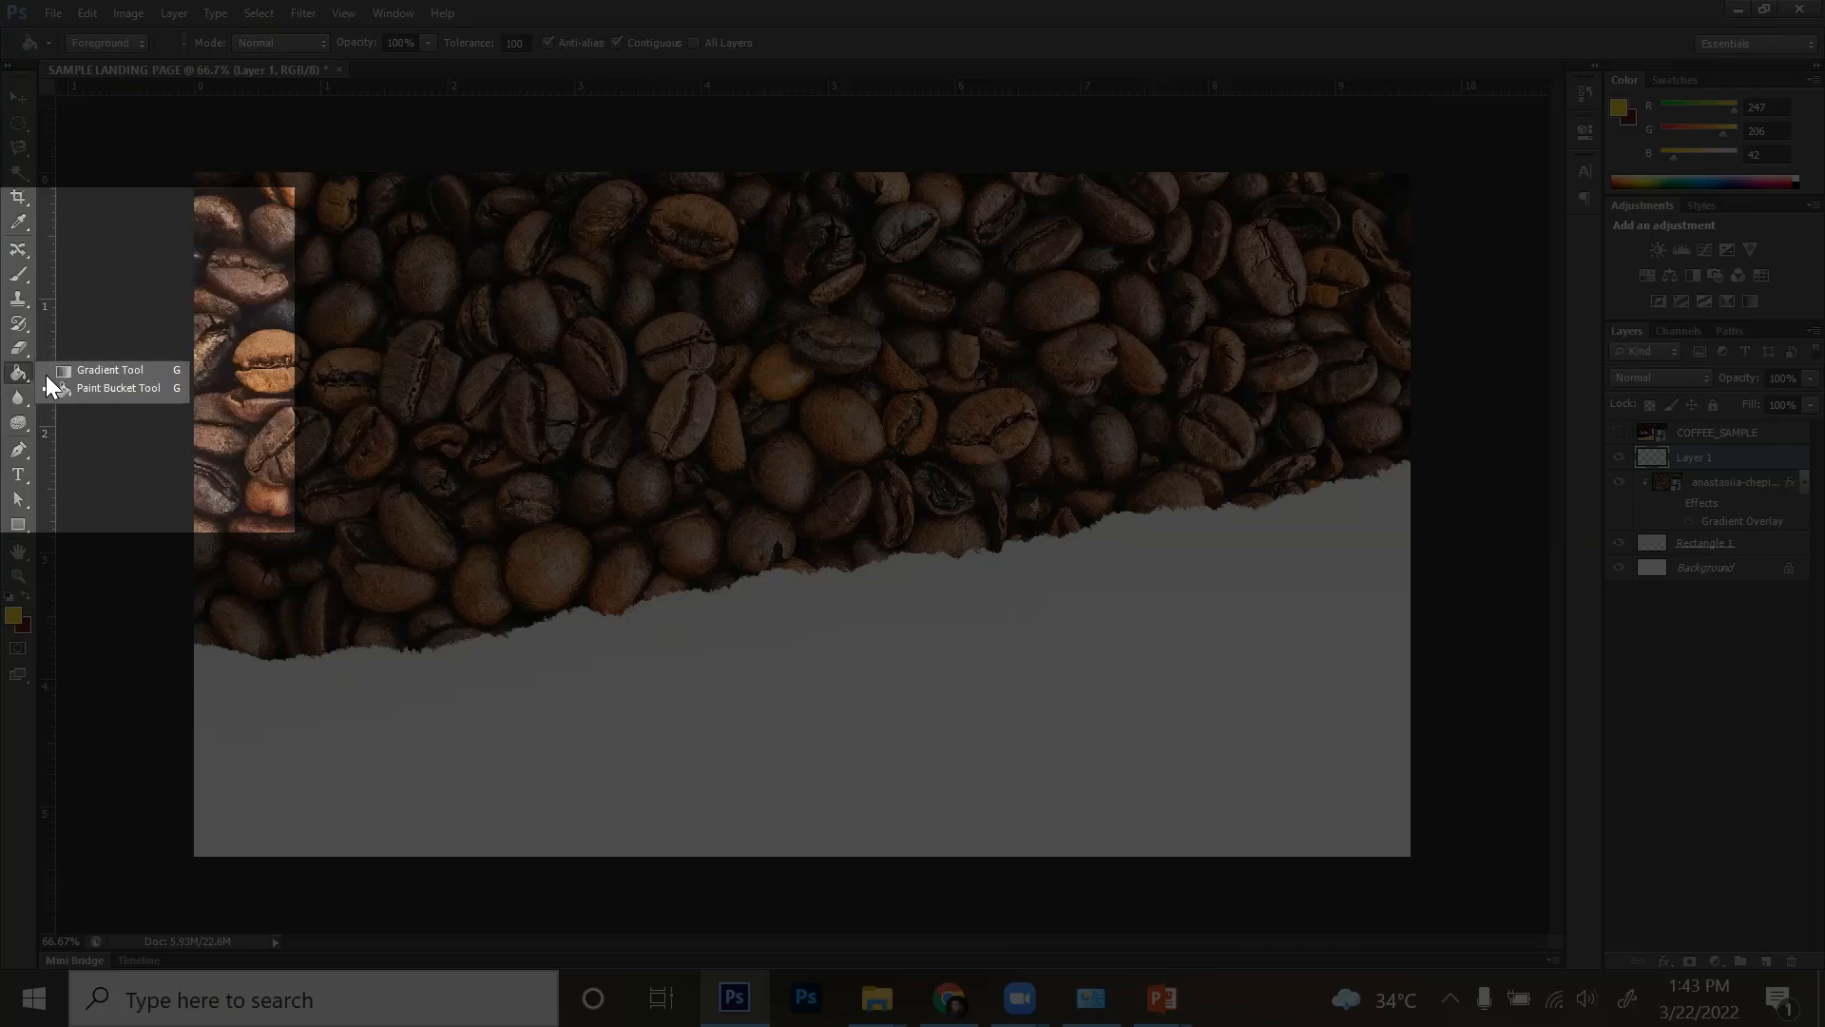
left_click(96, 370)
key("d")
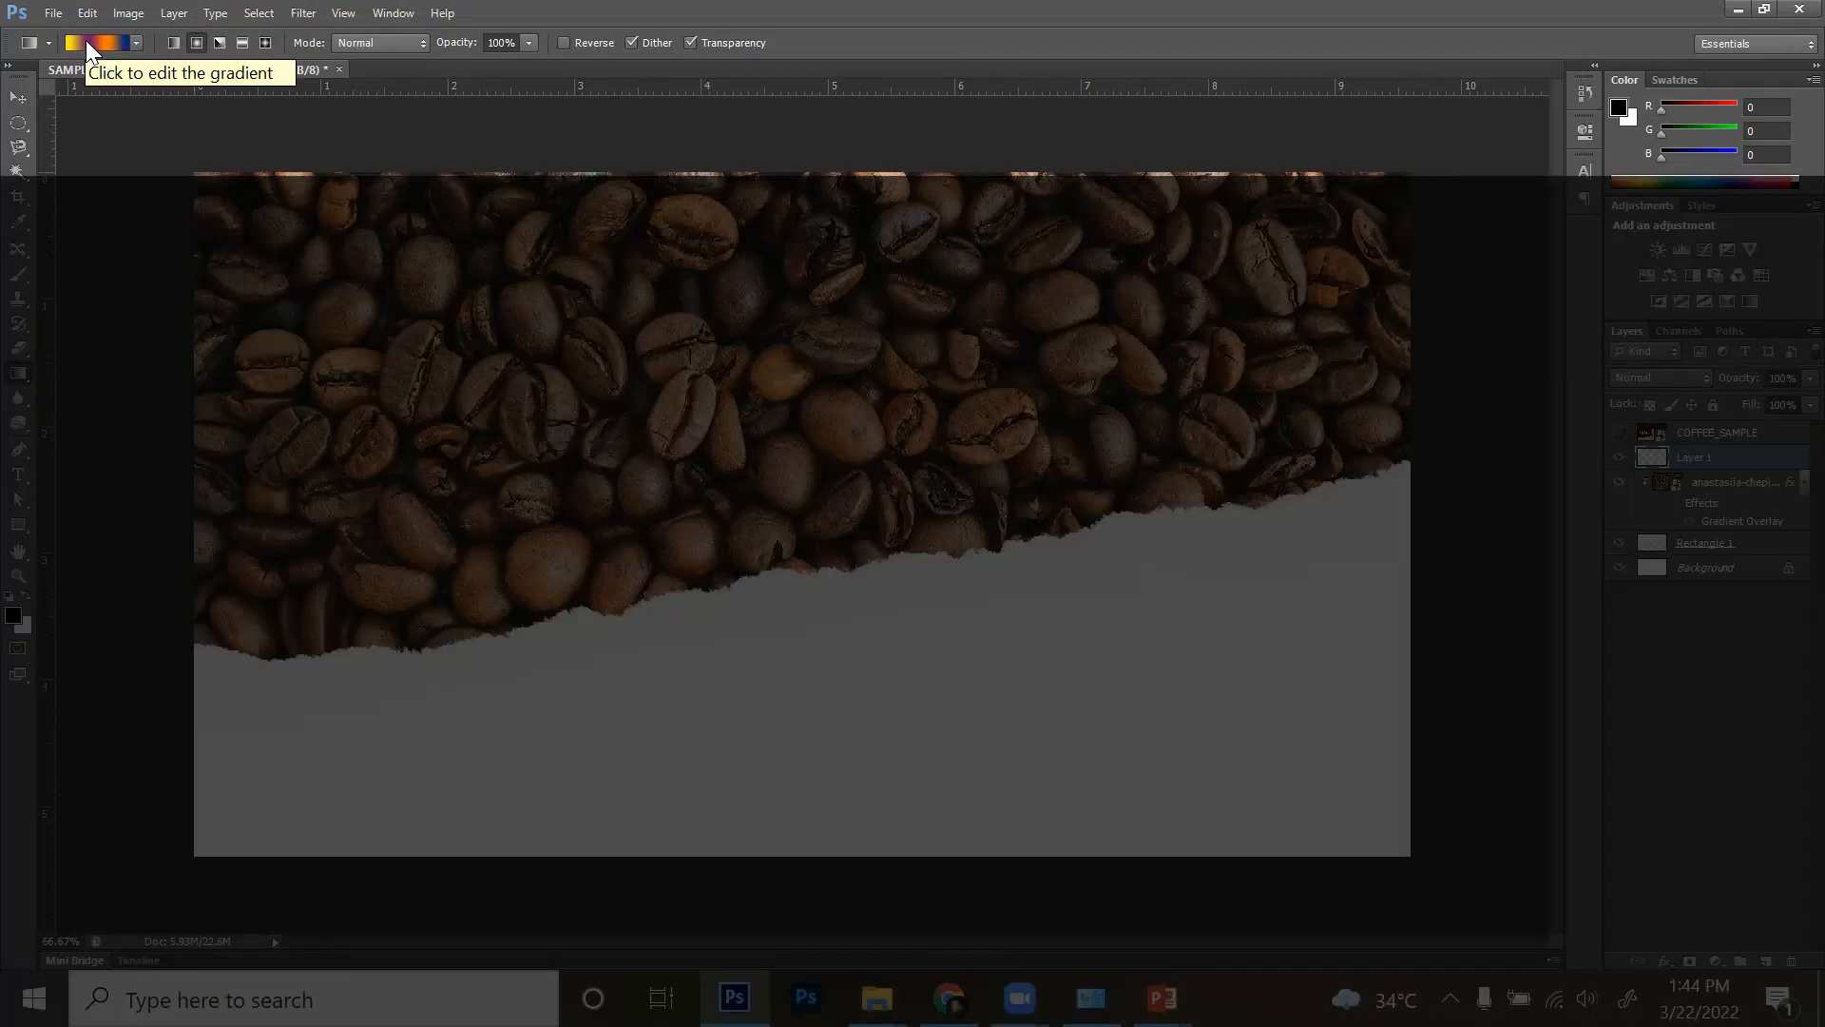
- Change the Gradient tool's gradient to the Foreground to Transparent preset
left_click(87, 49)
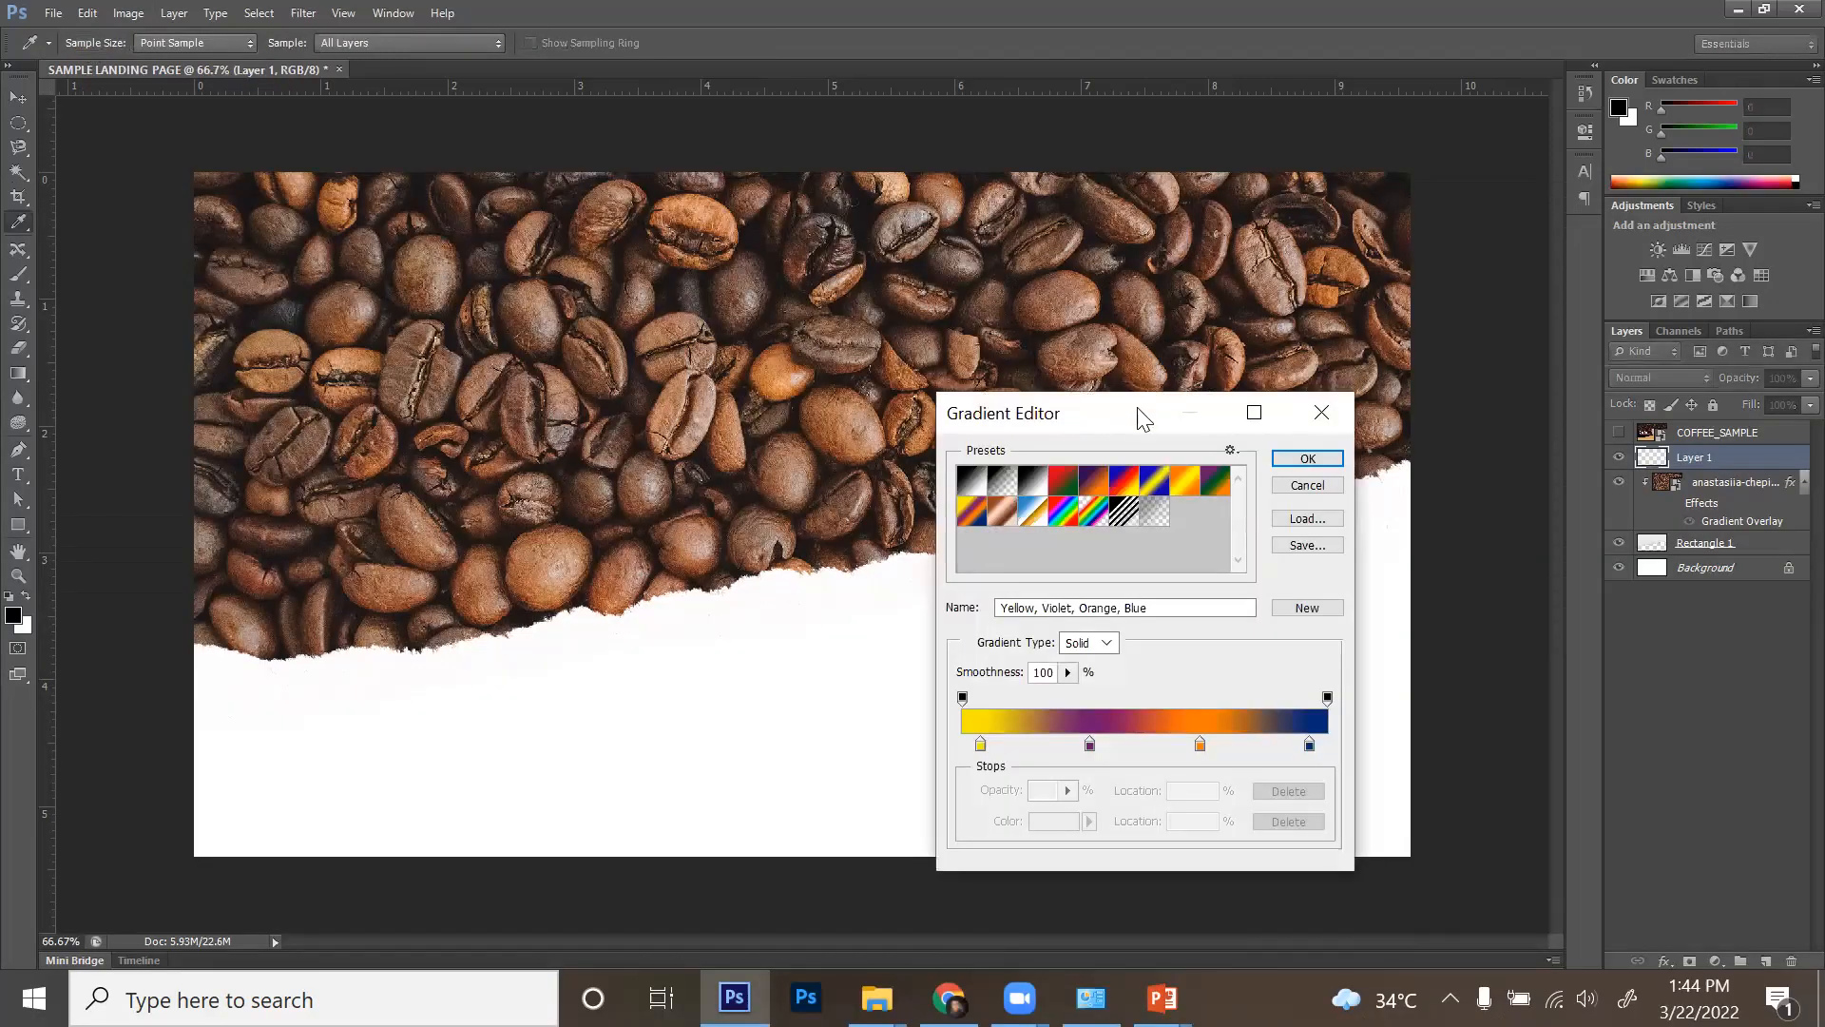
left_click_drag(1137, 408, 1104, 337)
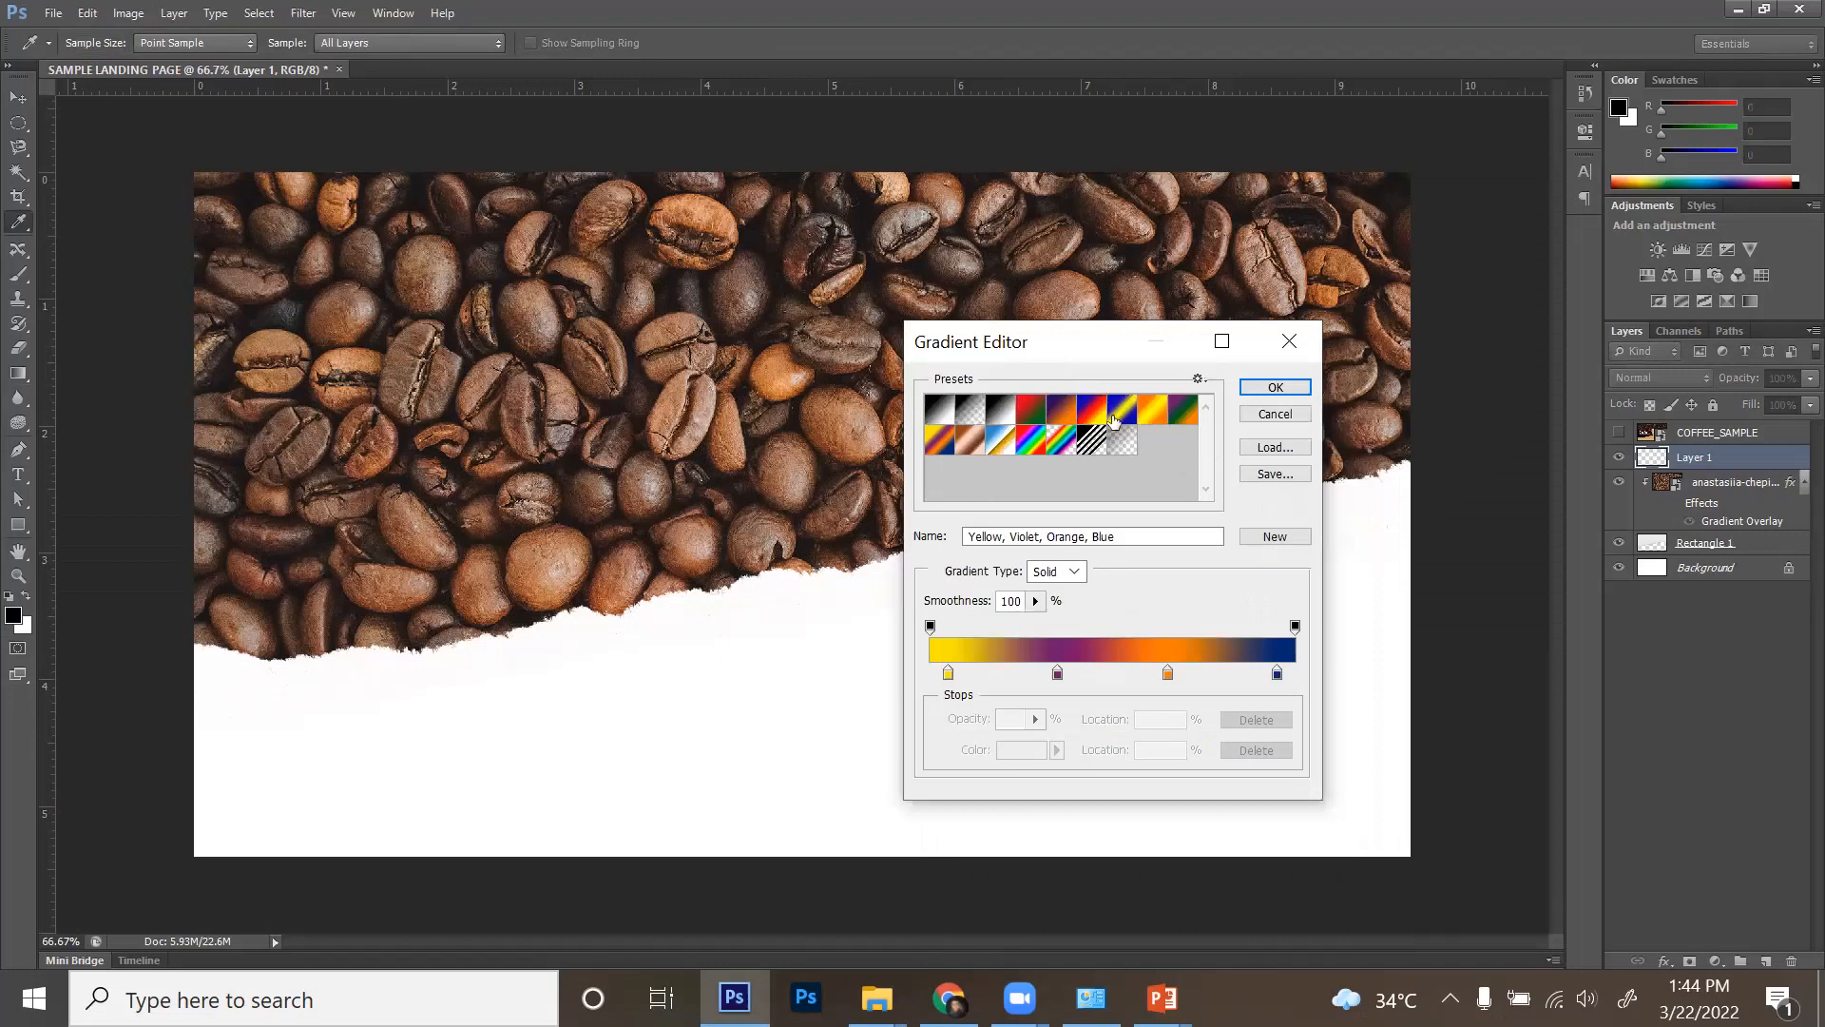
left_click(1095, 442)
left_click(1063, 411)
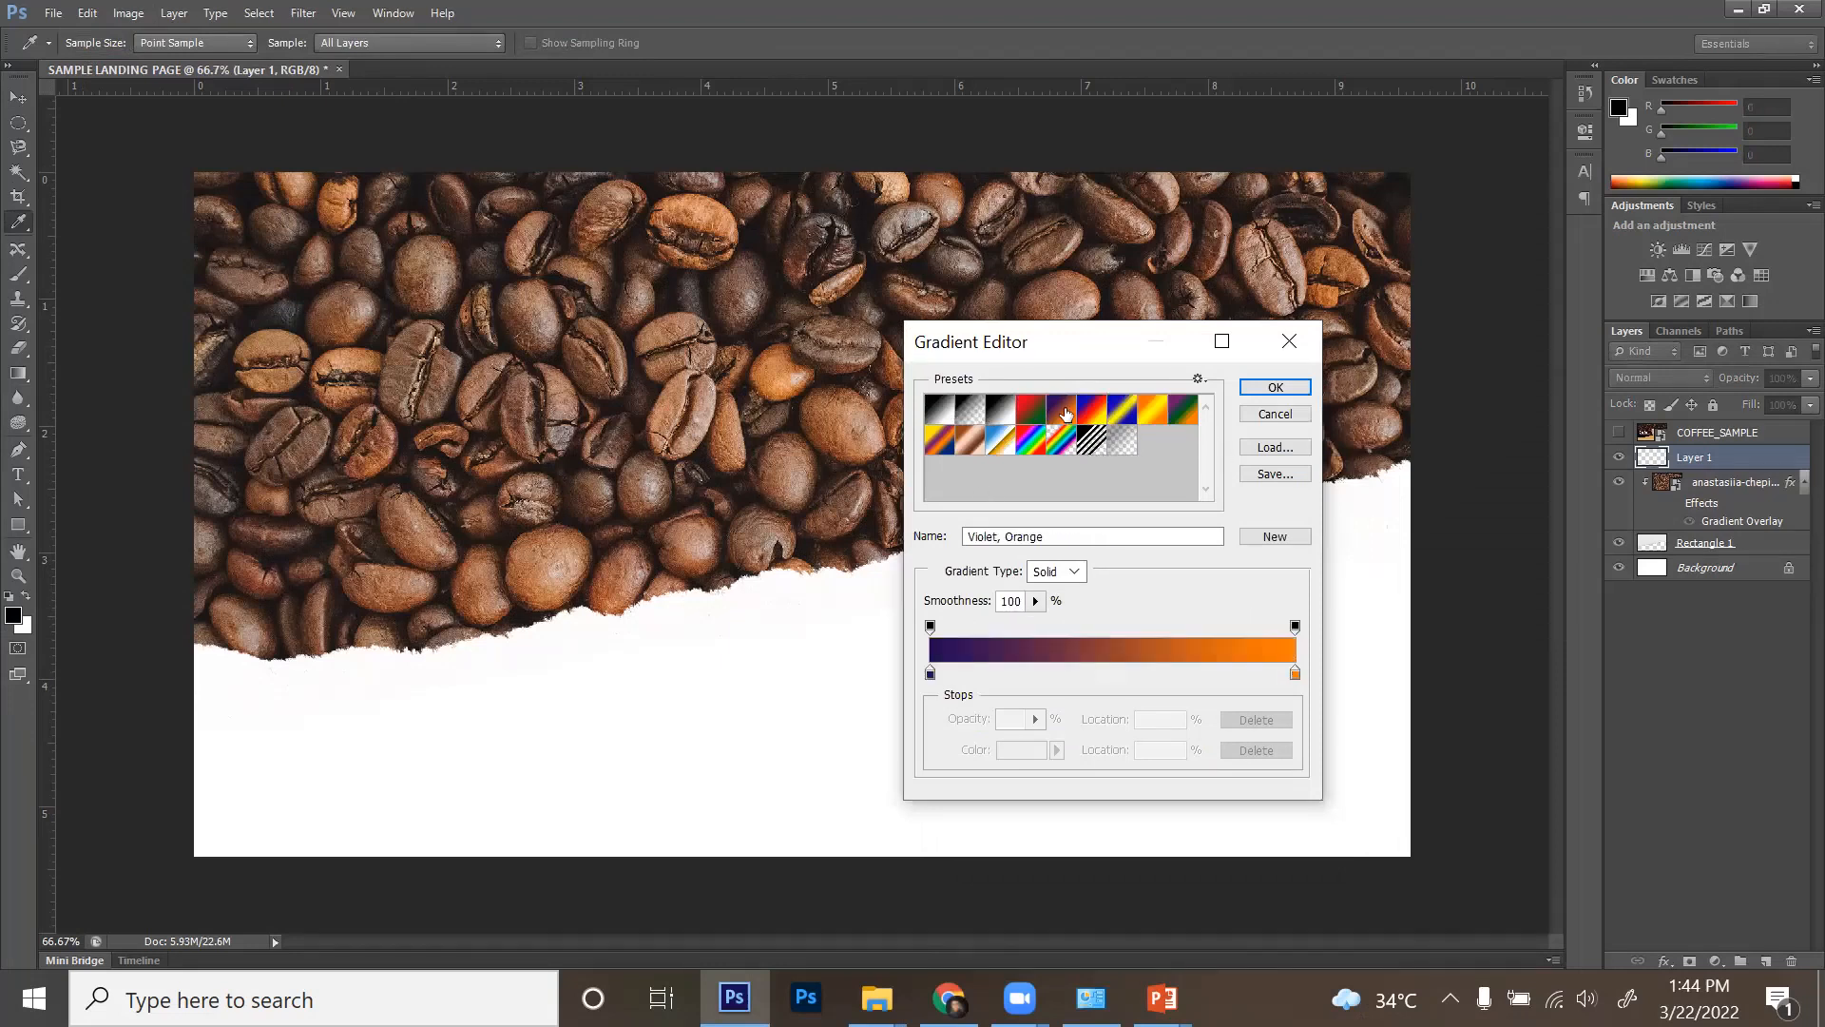
left_click(976, 407)
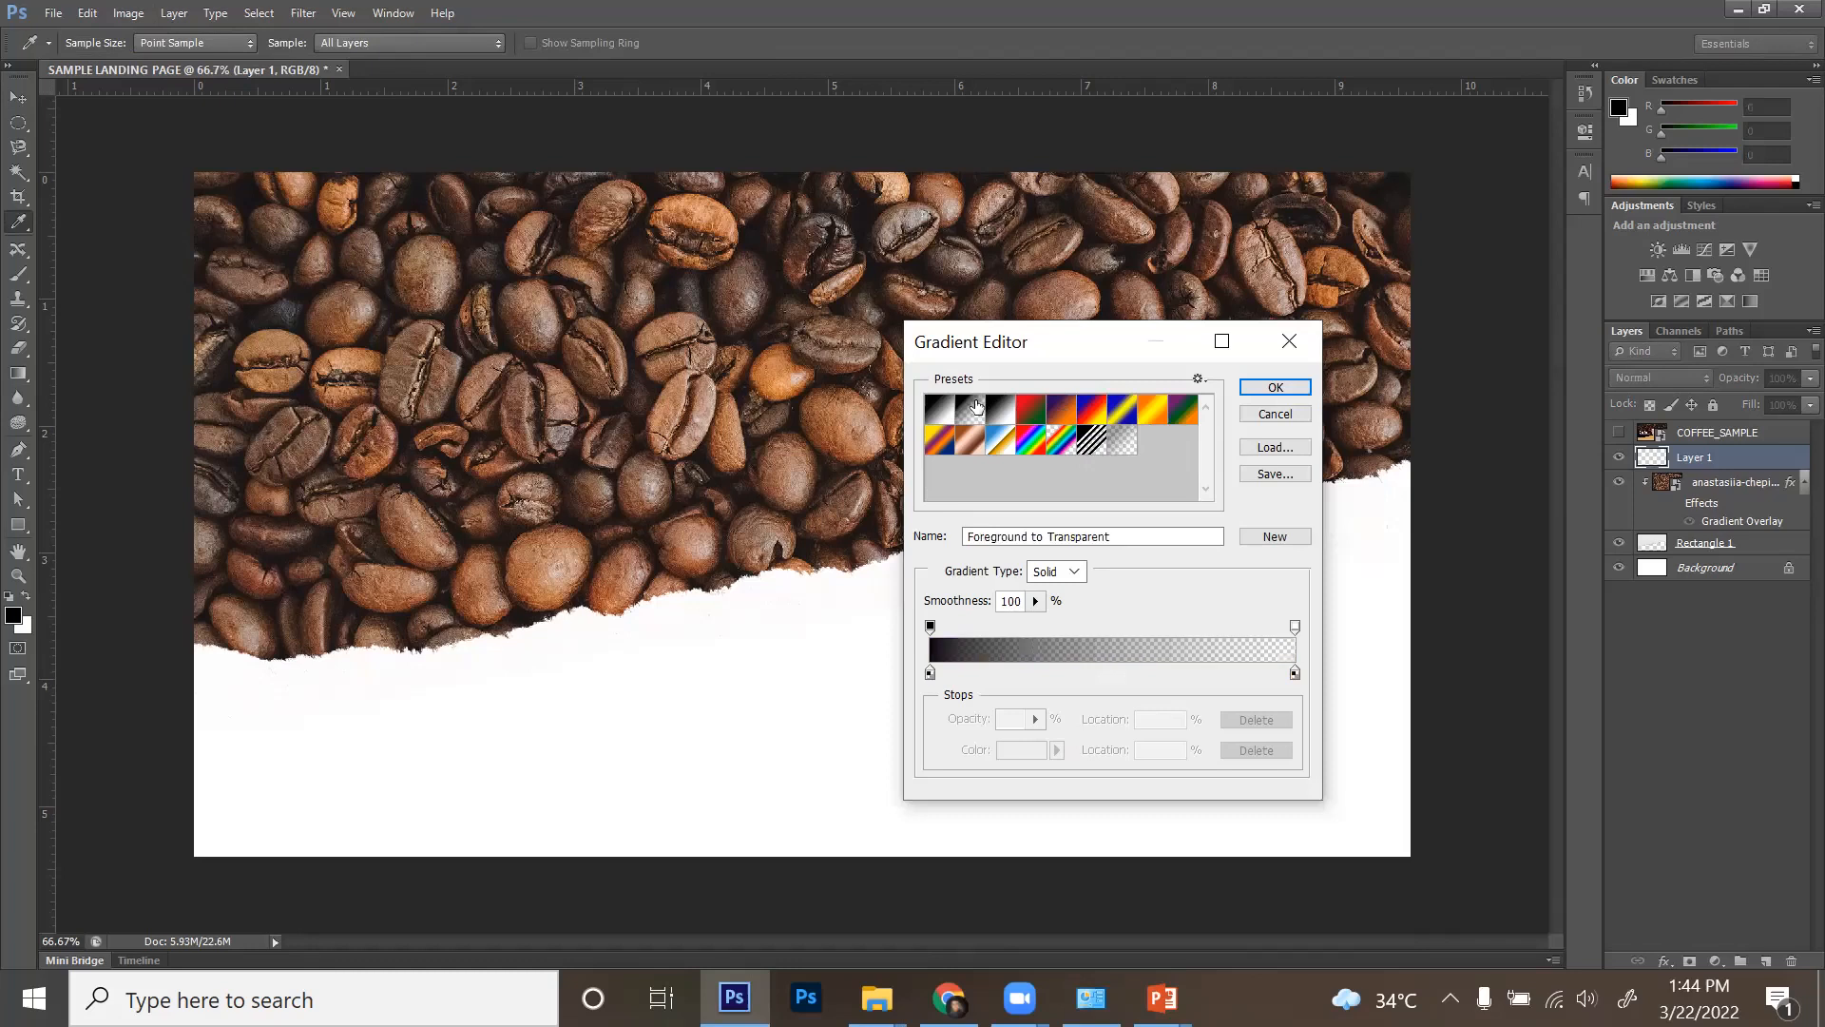
left_click(1290, 388)
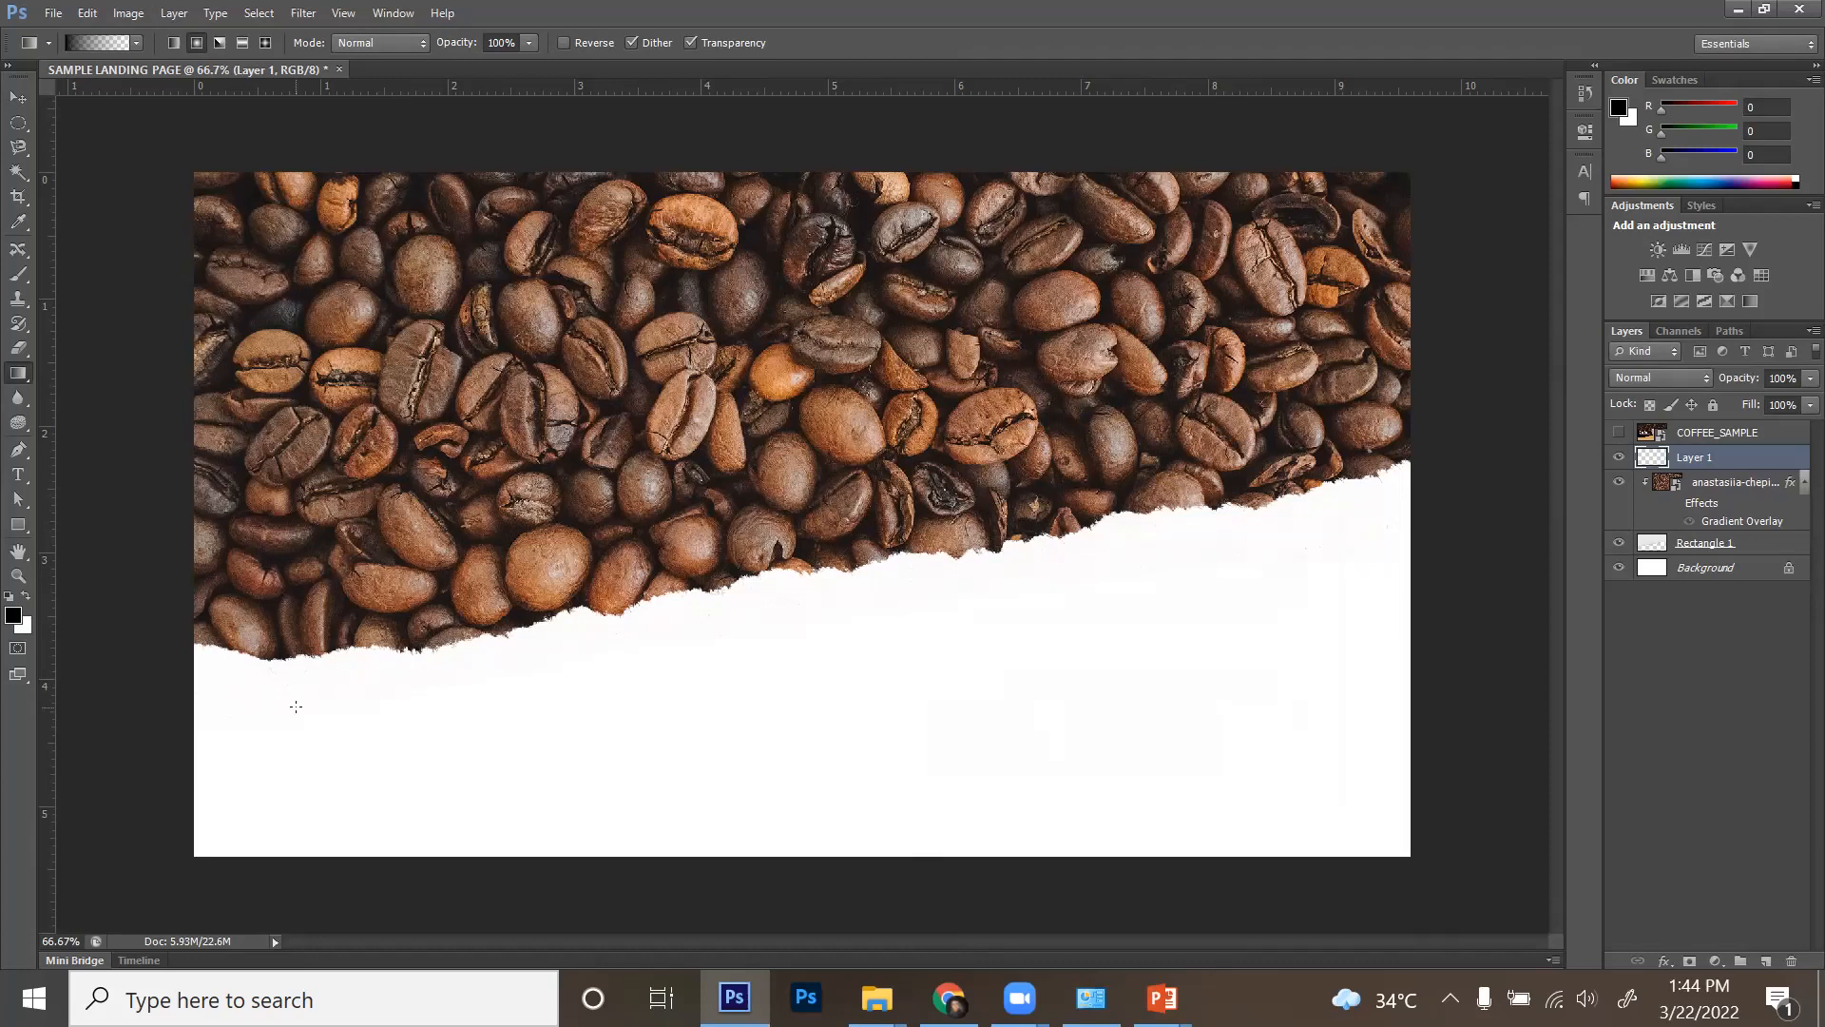
- Try filling Layer 1 with a radial black gradient running diagonally from the lower-left white area towards the photo's upper-right corner
left_click_drag(263, 693, 1248, 180)
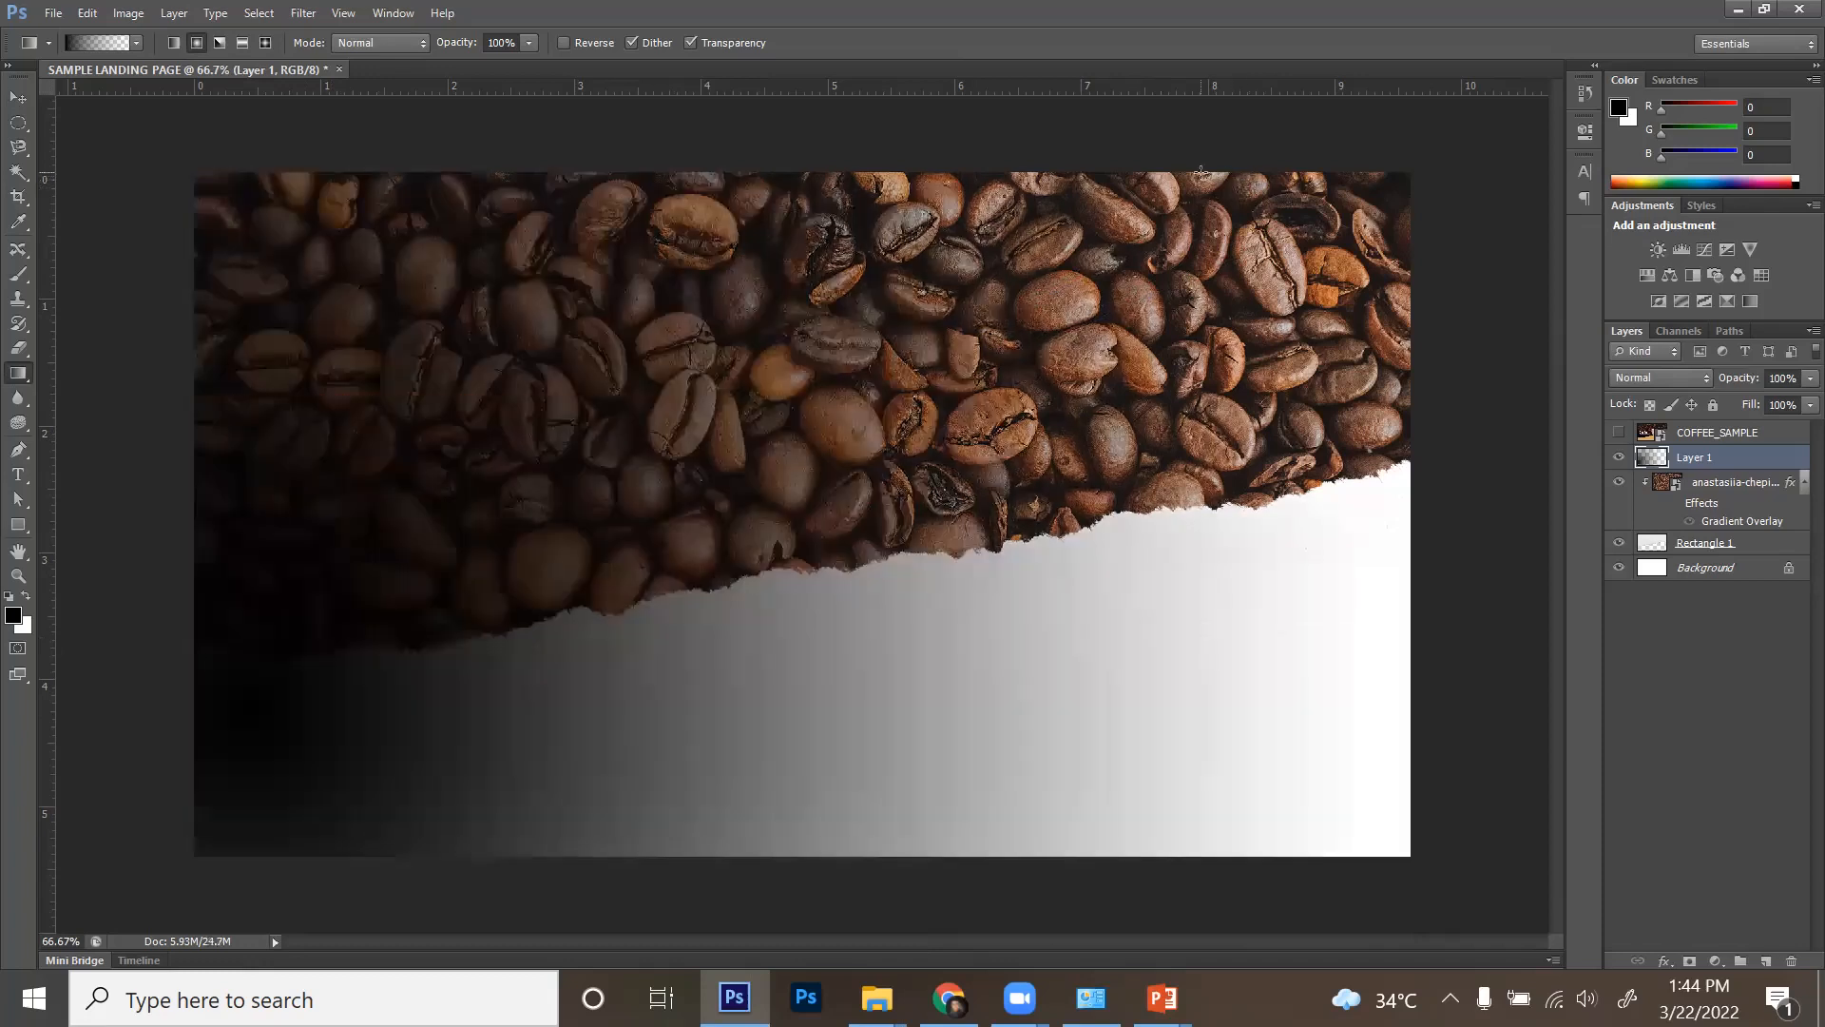
key("ctrl+z")
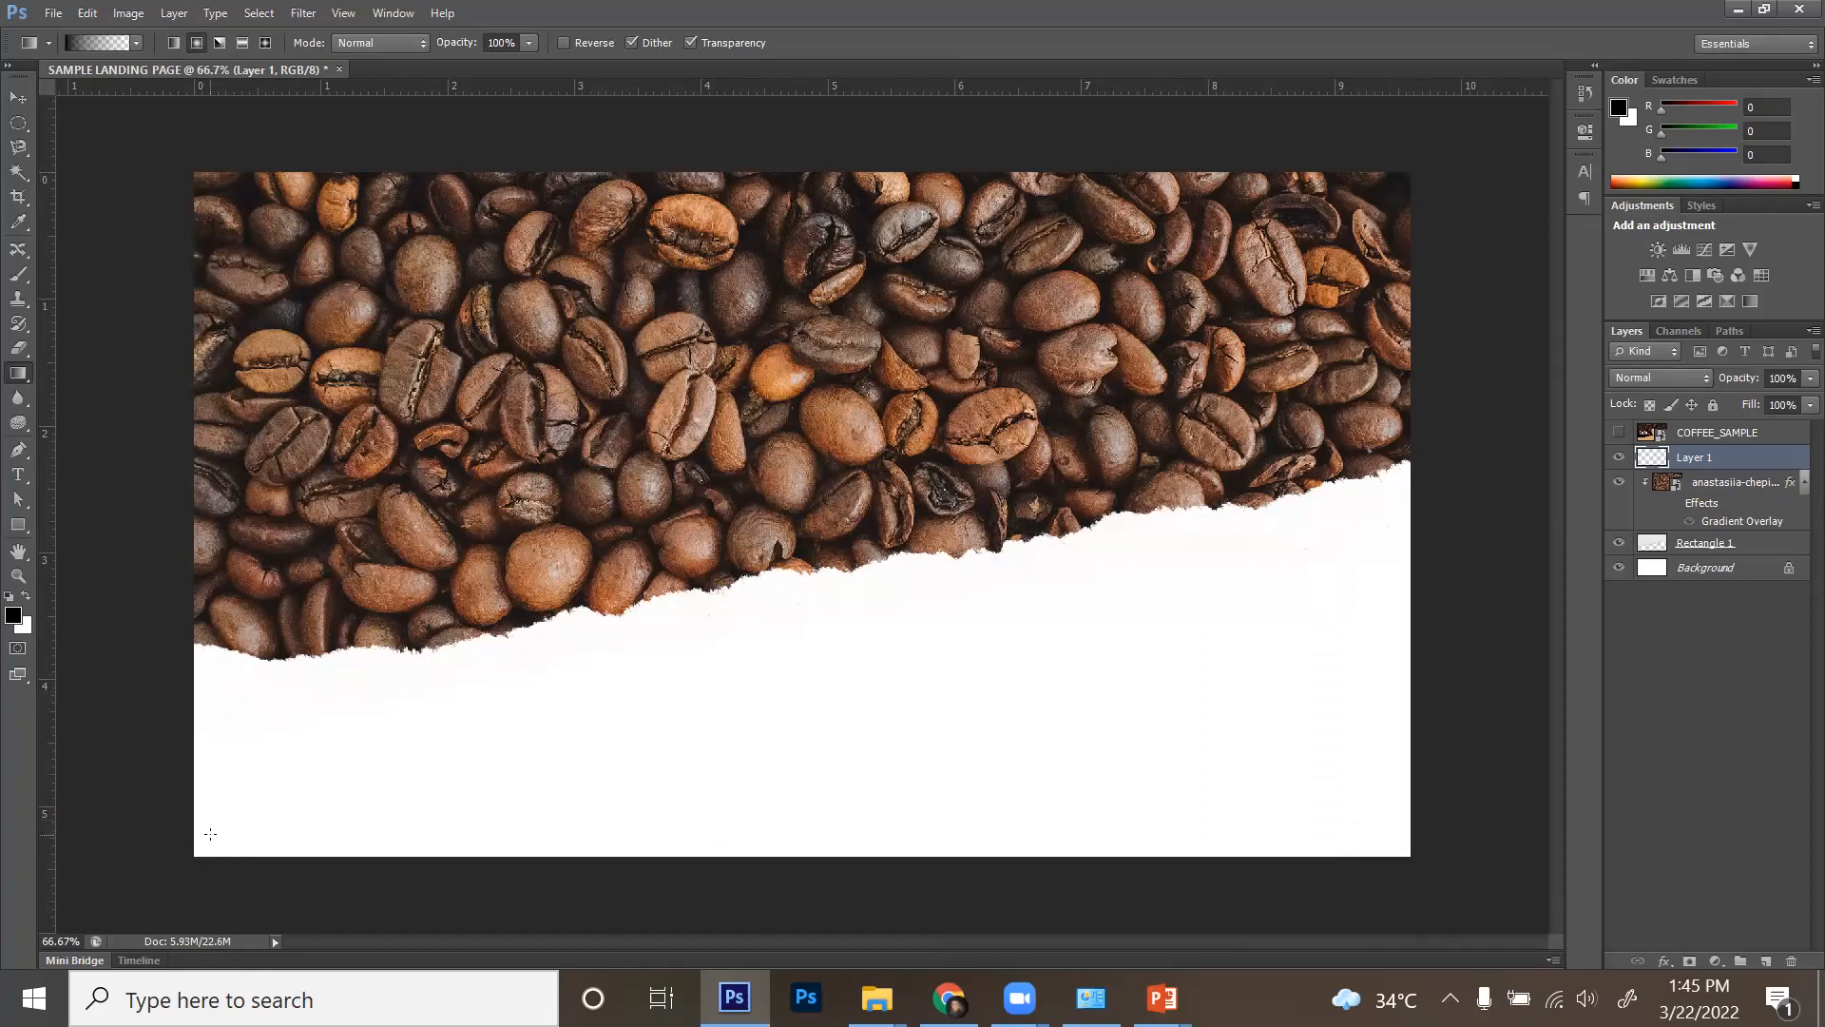
left_click_drag(444, 725, 1381, 191)
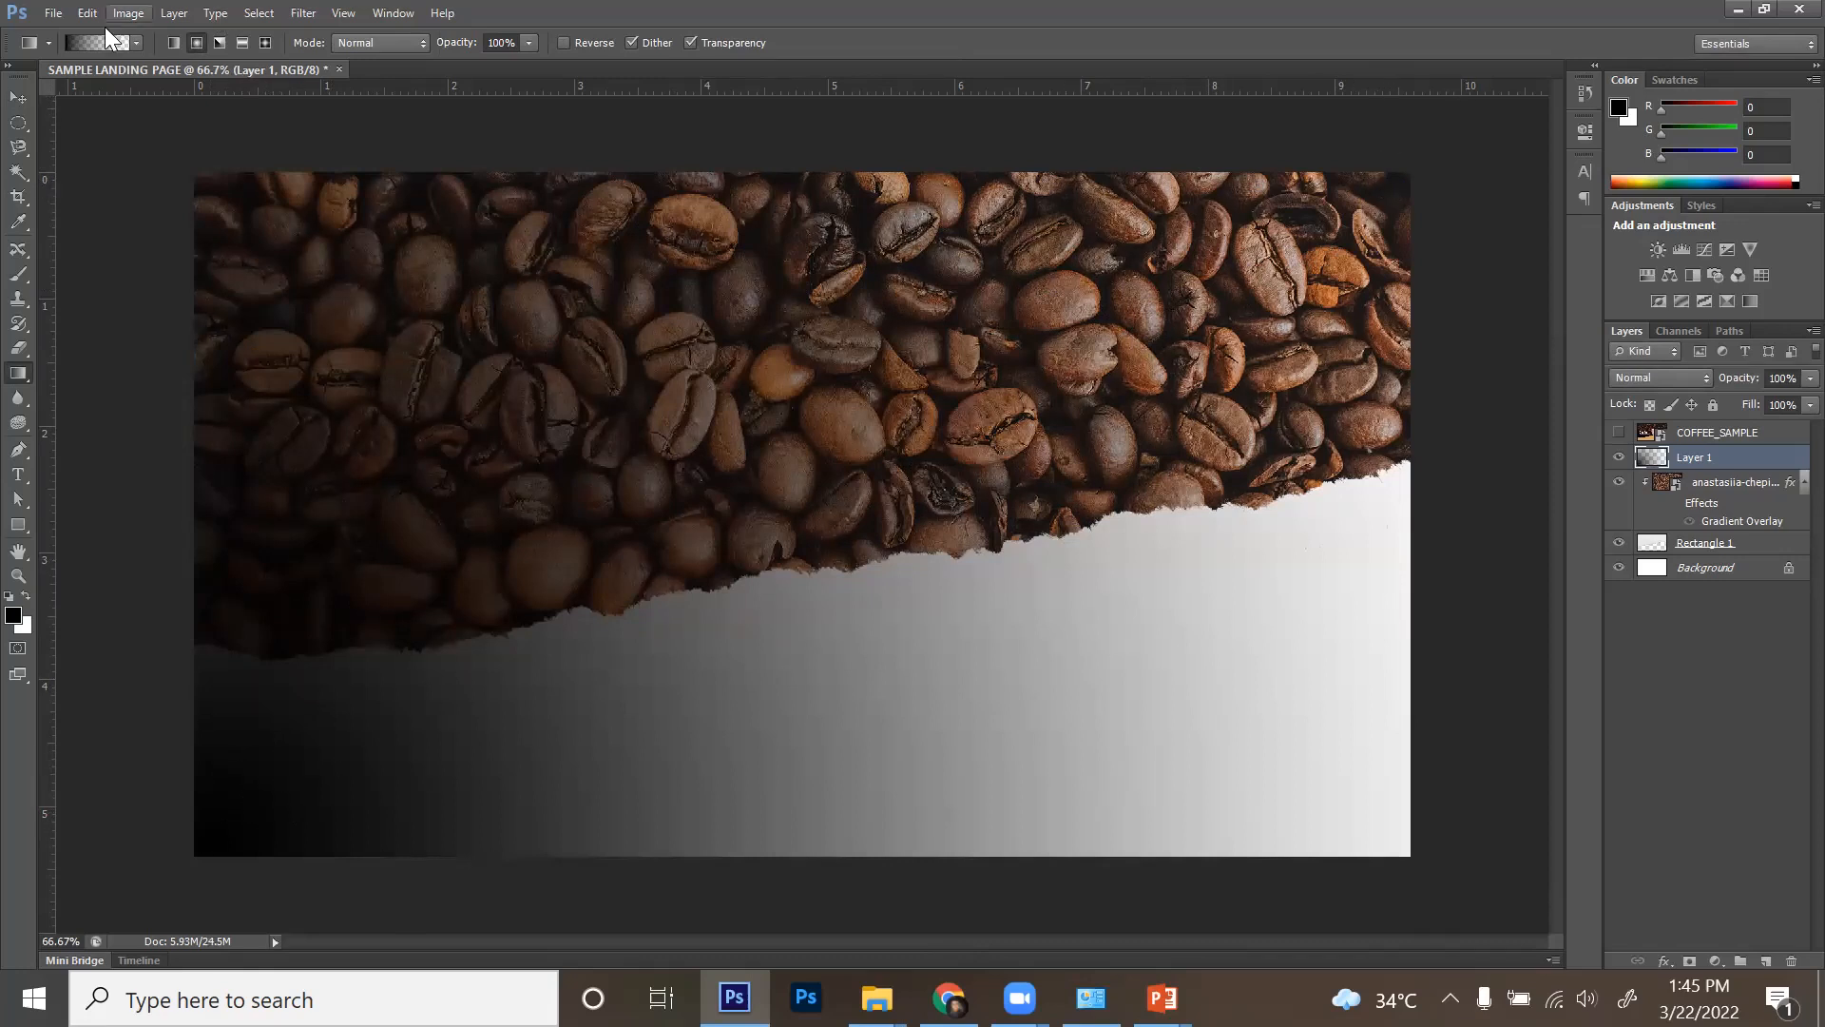
- Undo the radial gradient and fill Layer 1 with a linear black-to-transparent gradient running straight up from below the torn edge
left_click(195, 42)
key("ctrl+z")
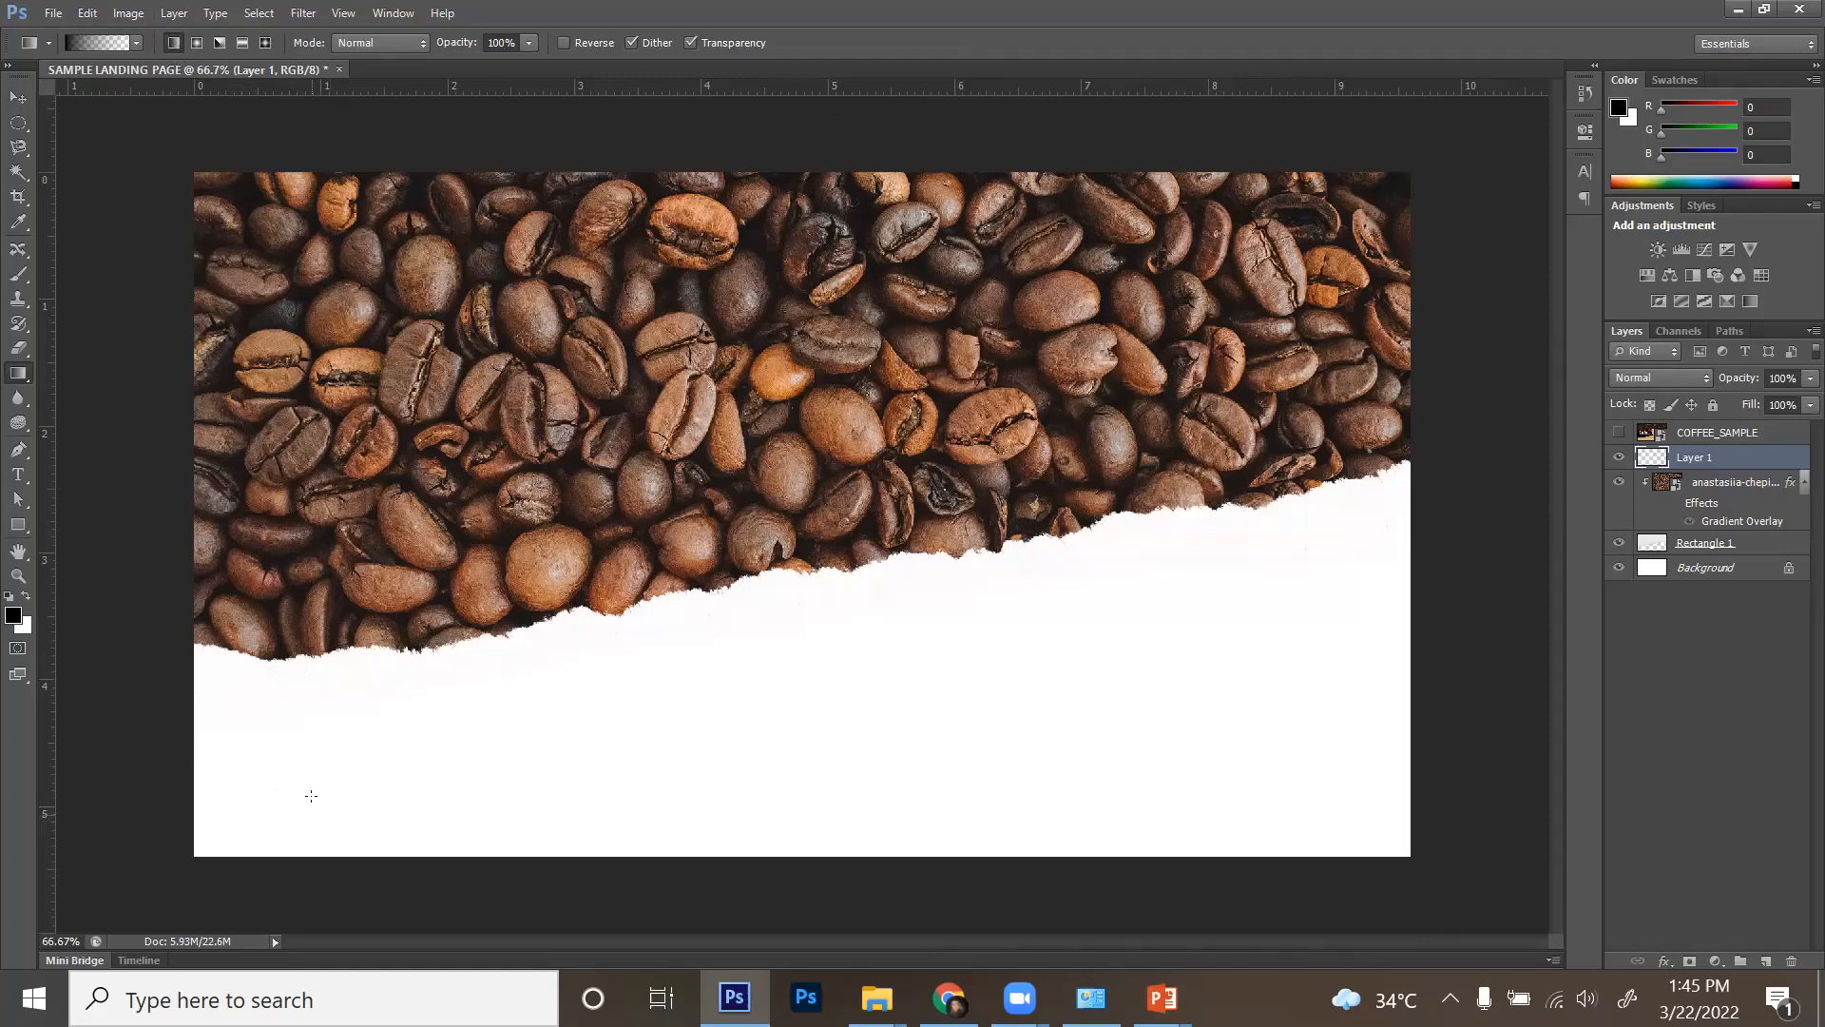
left_click_drag(307, 739, 314, 187)
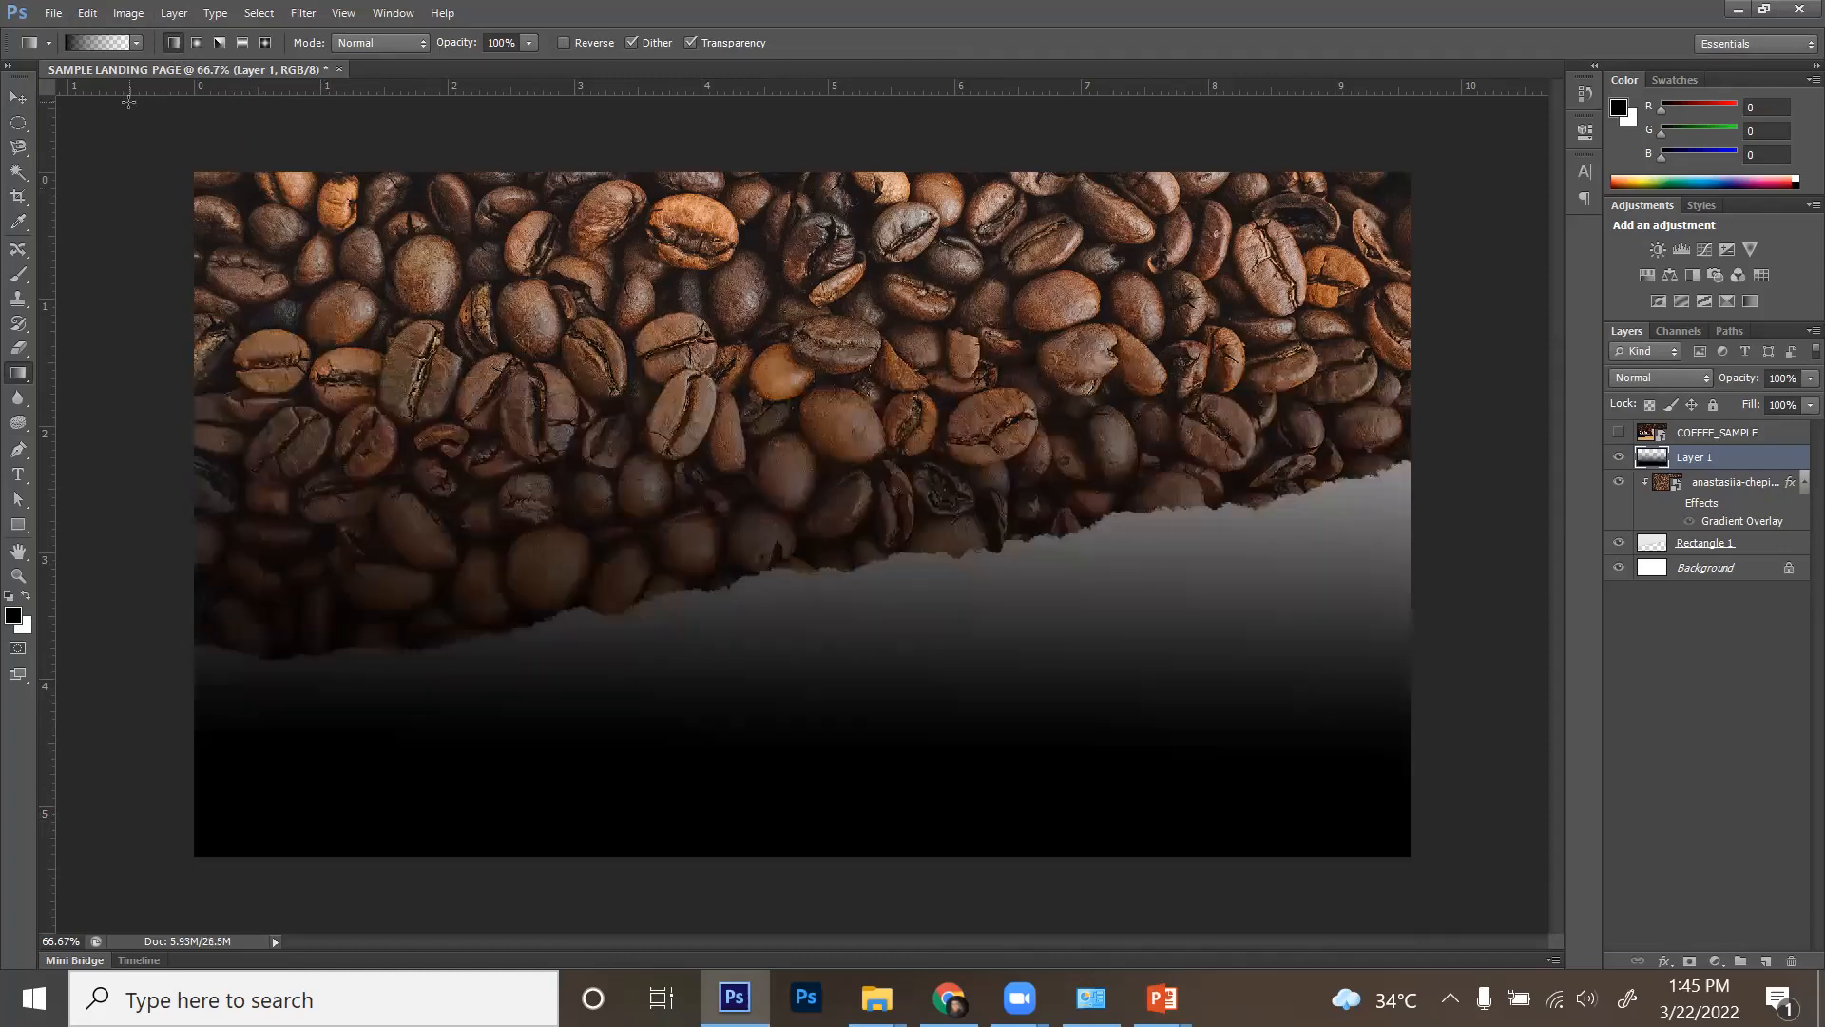
- Move the gradient on Layer 1 upward and clip the layer to the coffee bean photo below it
left_click(18, 98)
left_click_drag(1299, 773, 1304, 696)
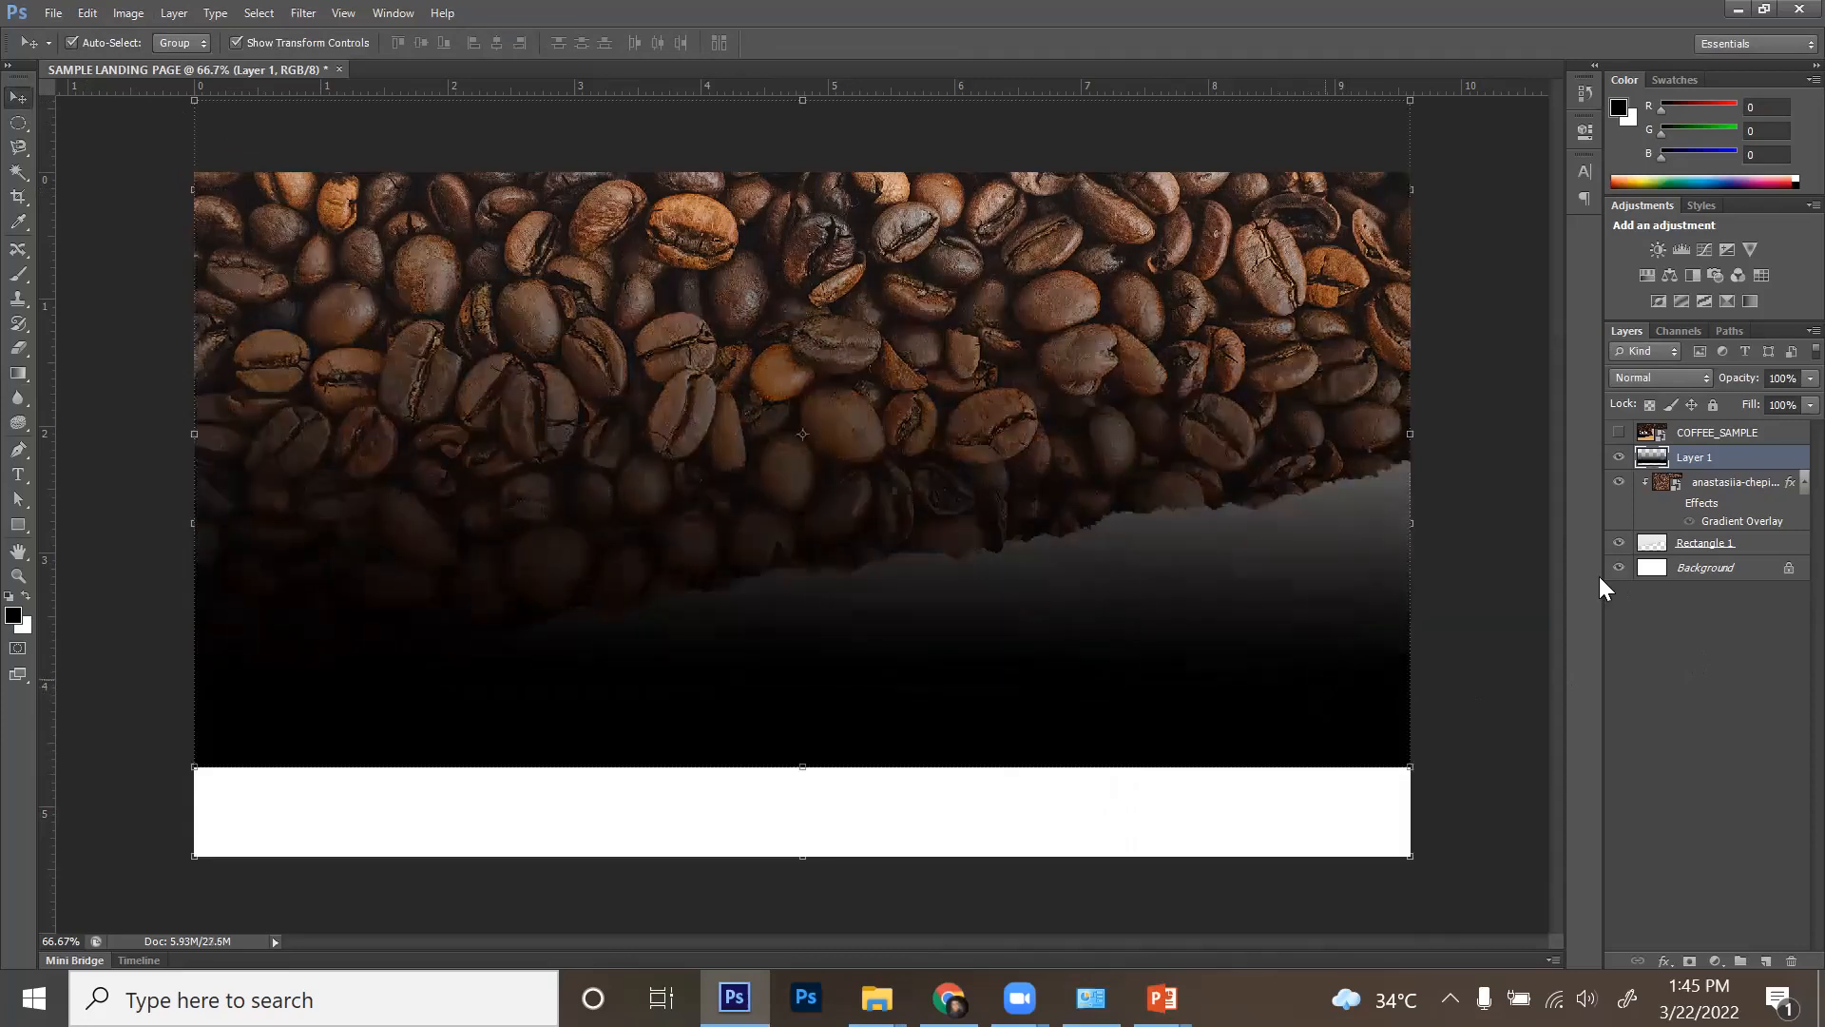
right_click(1730, 457)
left_click(1594, 427)
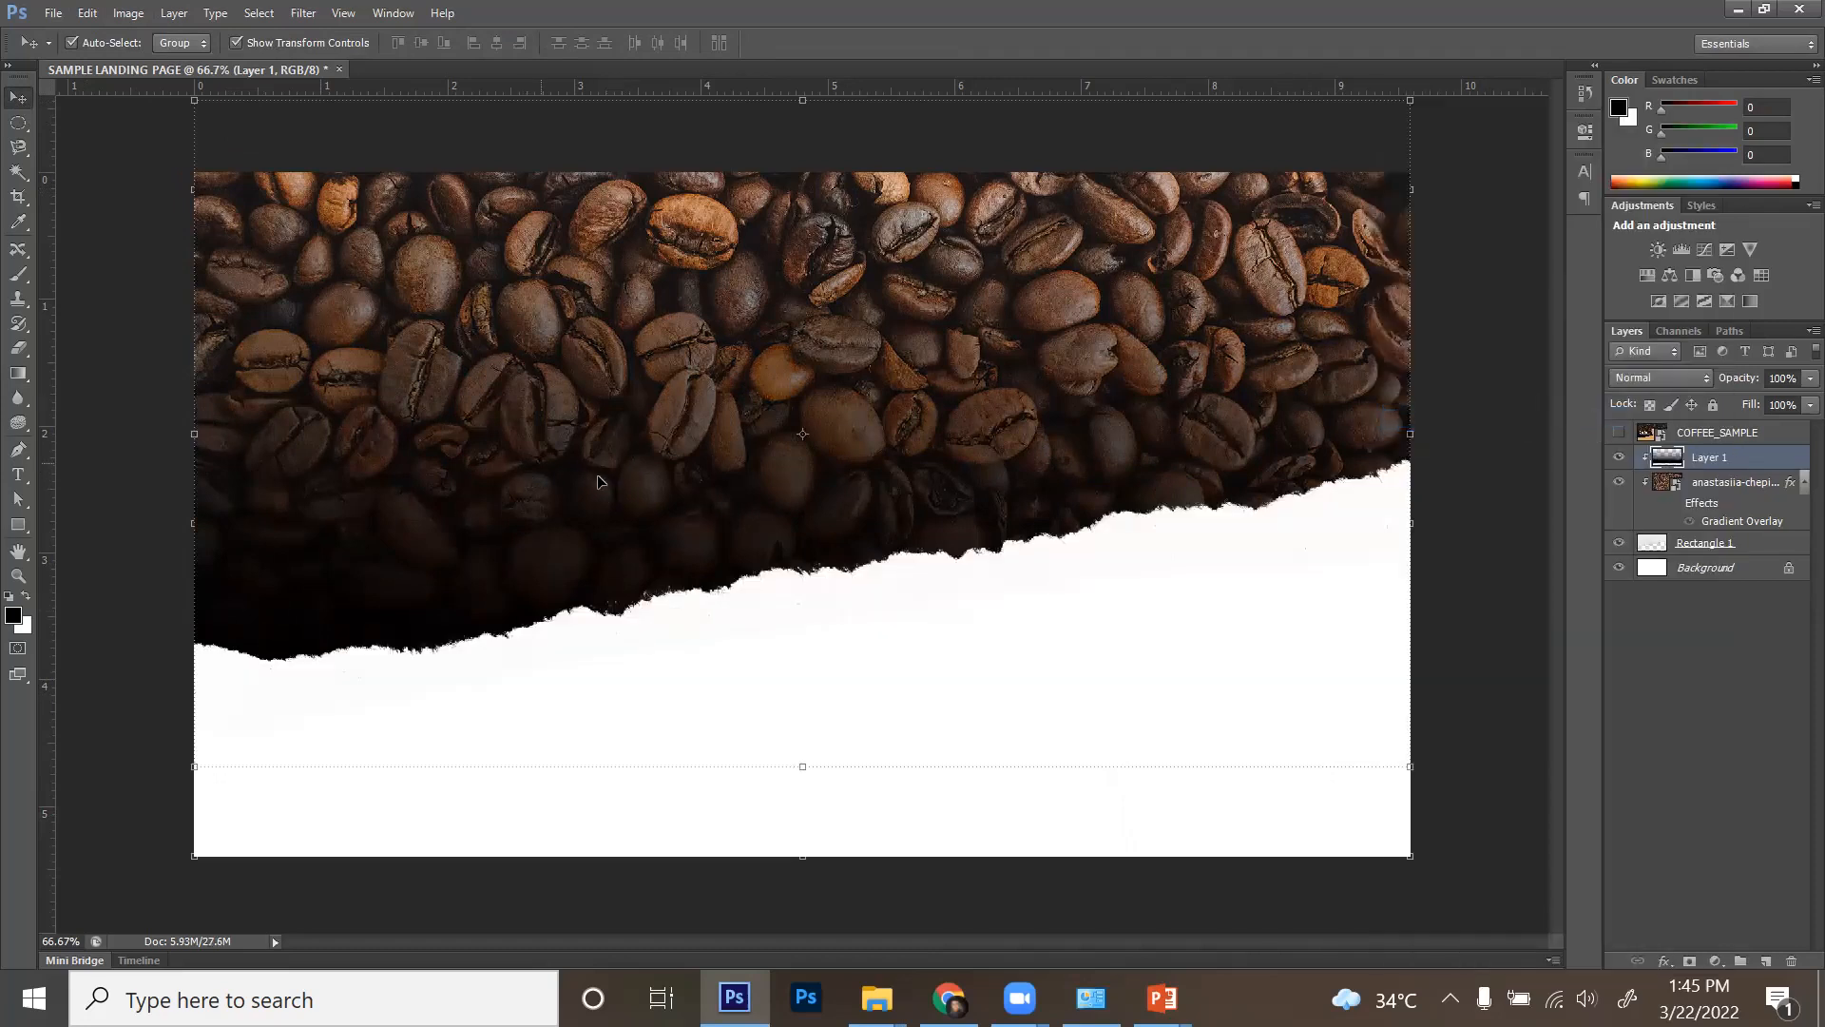
- Compare the darkened photo with the COFFEE_SAMPLE reference, hide the reference, and rename Layer 1 as GRADIENT
left_click(1620, 435)
left_click(1619, 439)
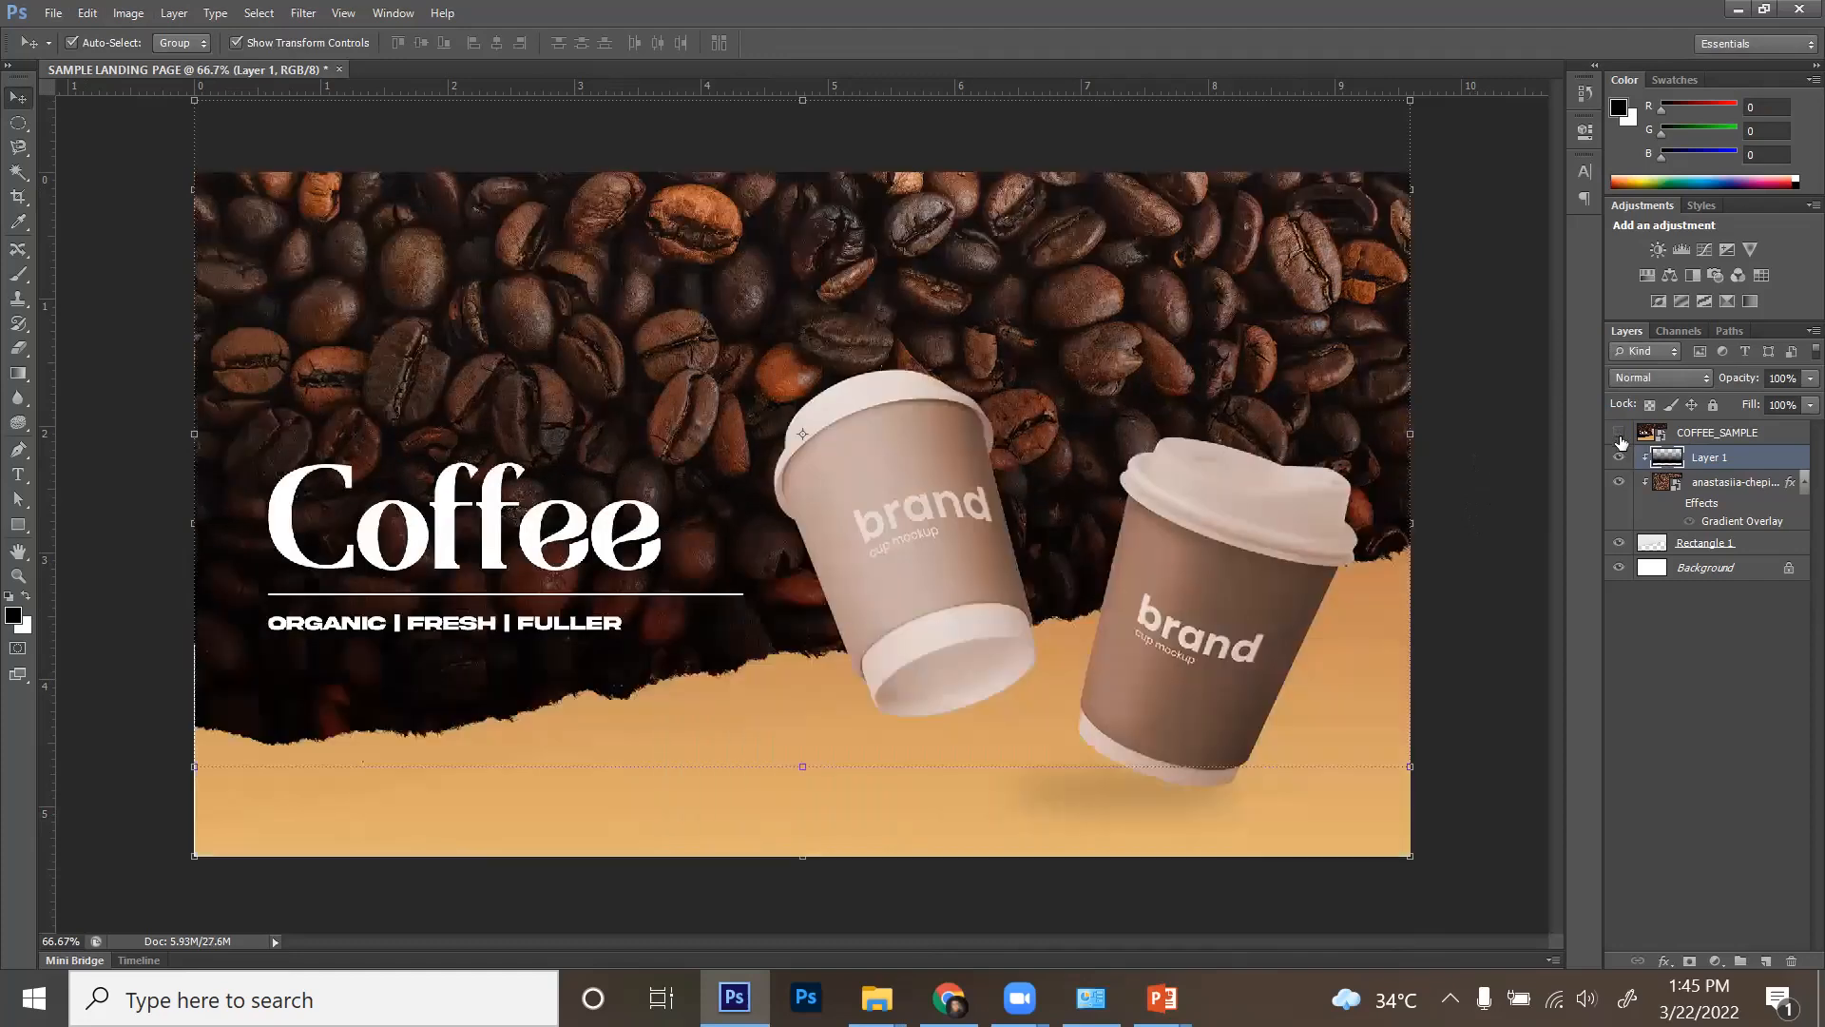
left_click(1618, 440)
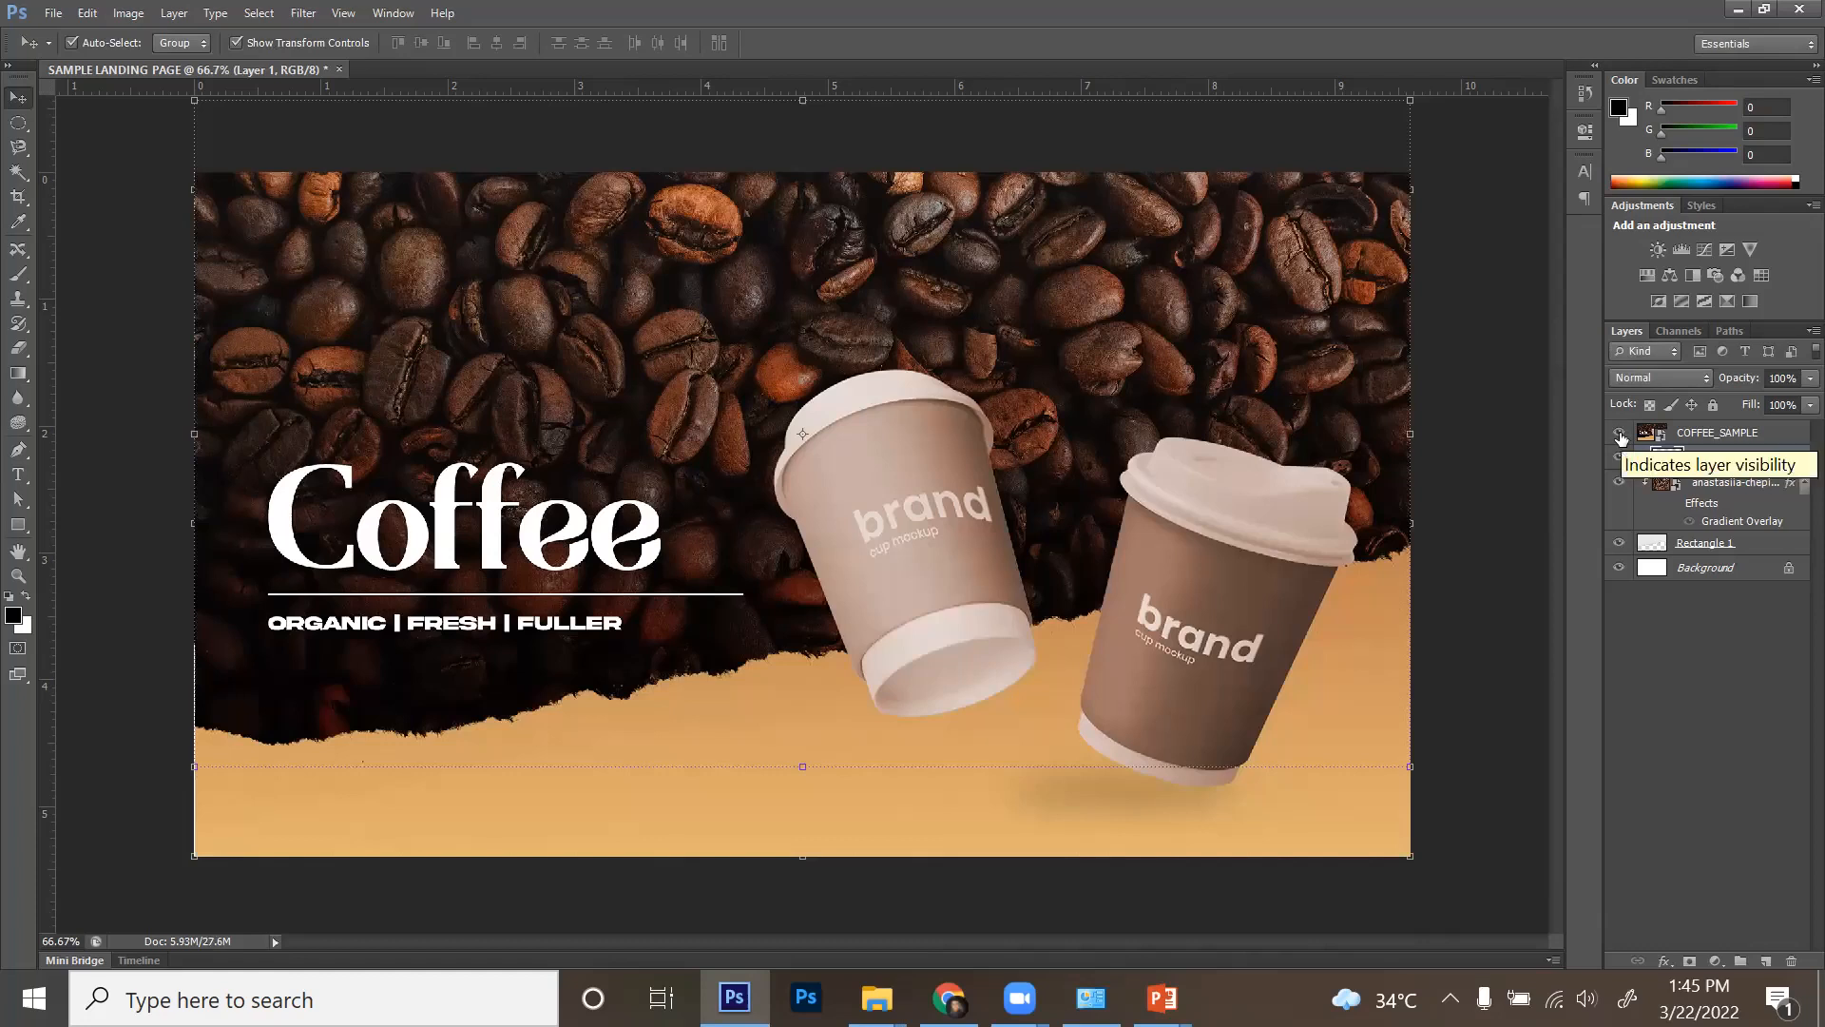
left_click(1621, 436)
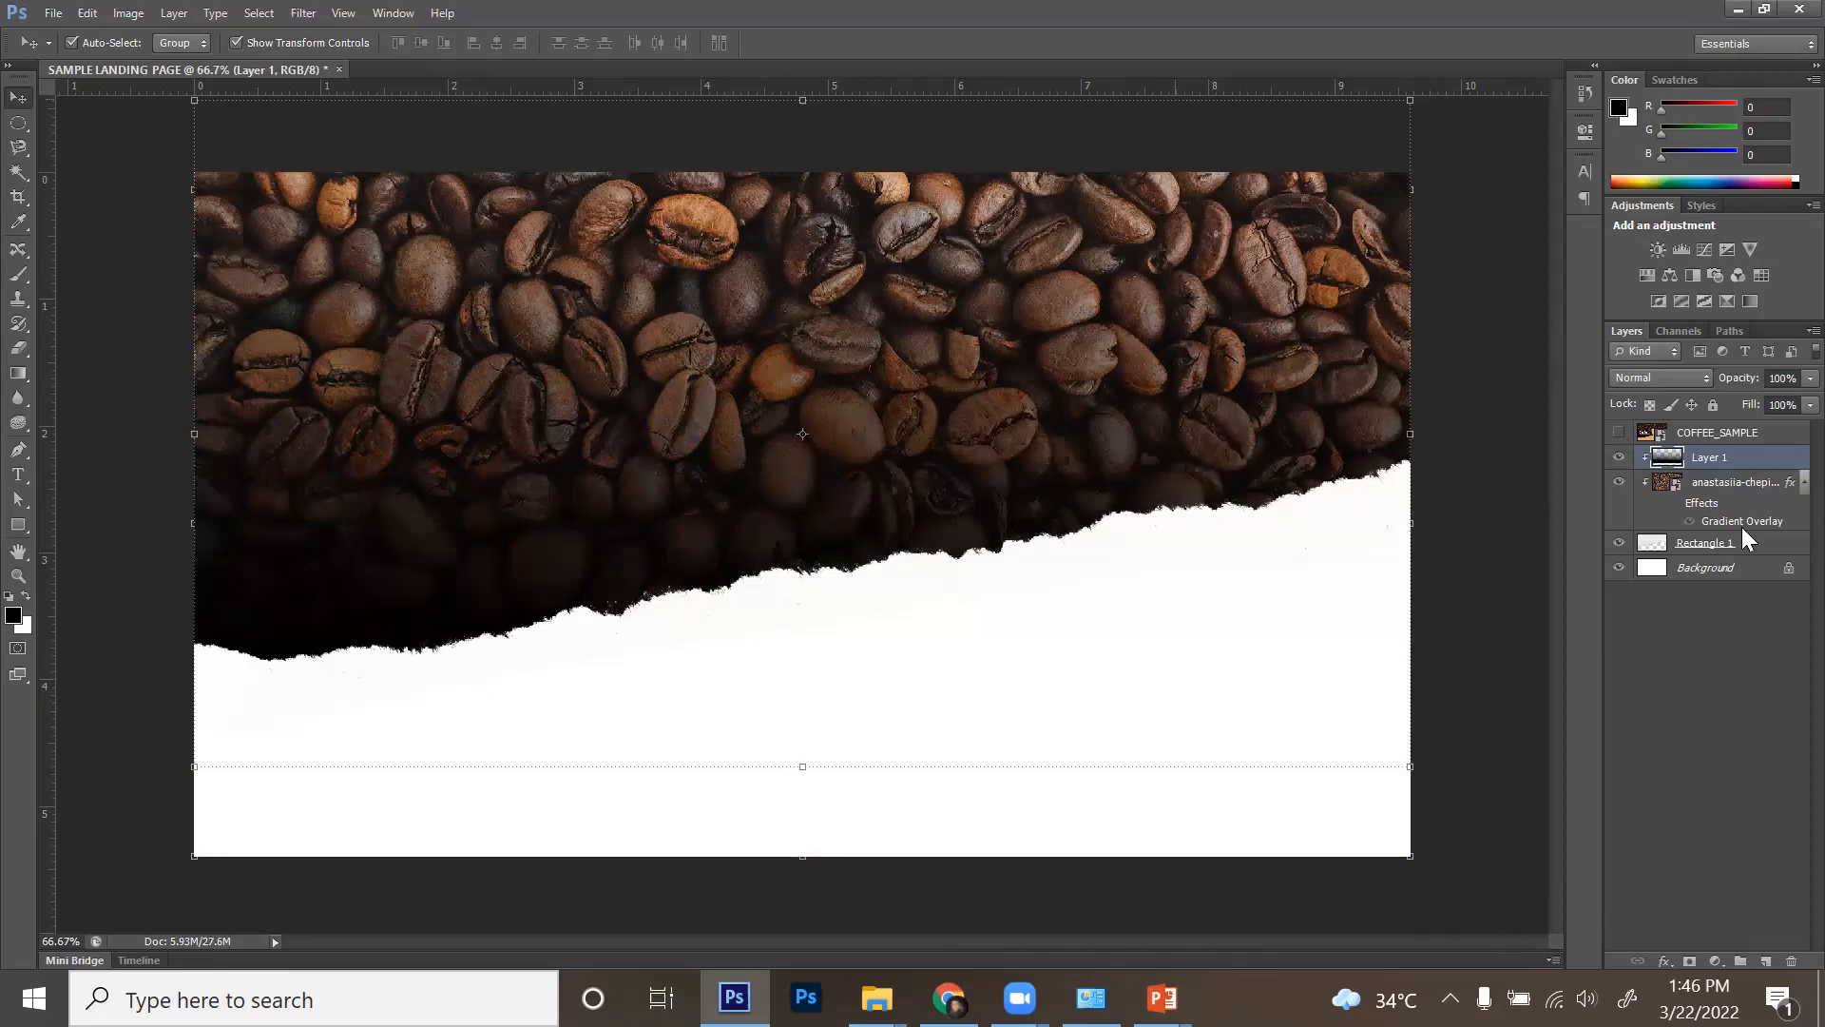
double_click(1712, 459)
type("GRADIENT")
key("Return")
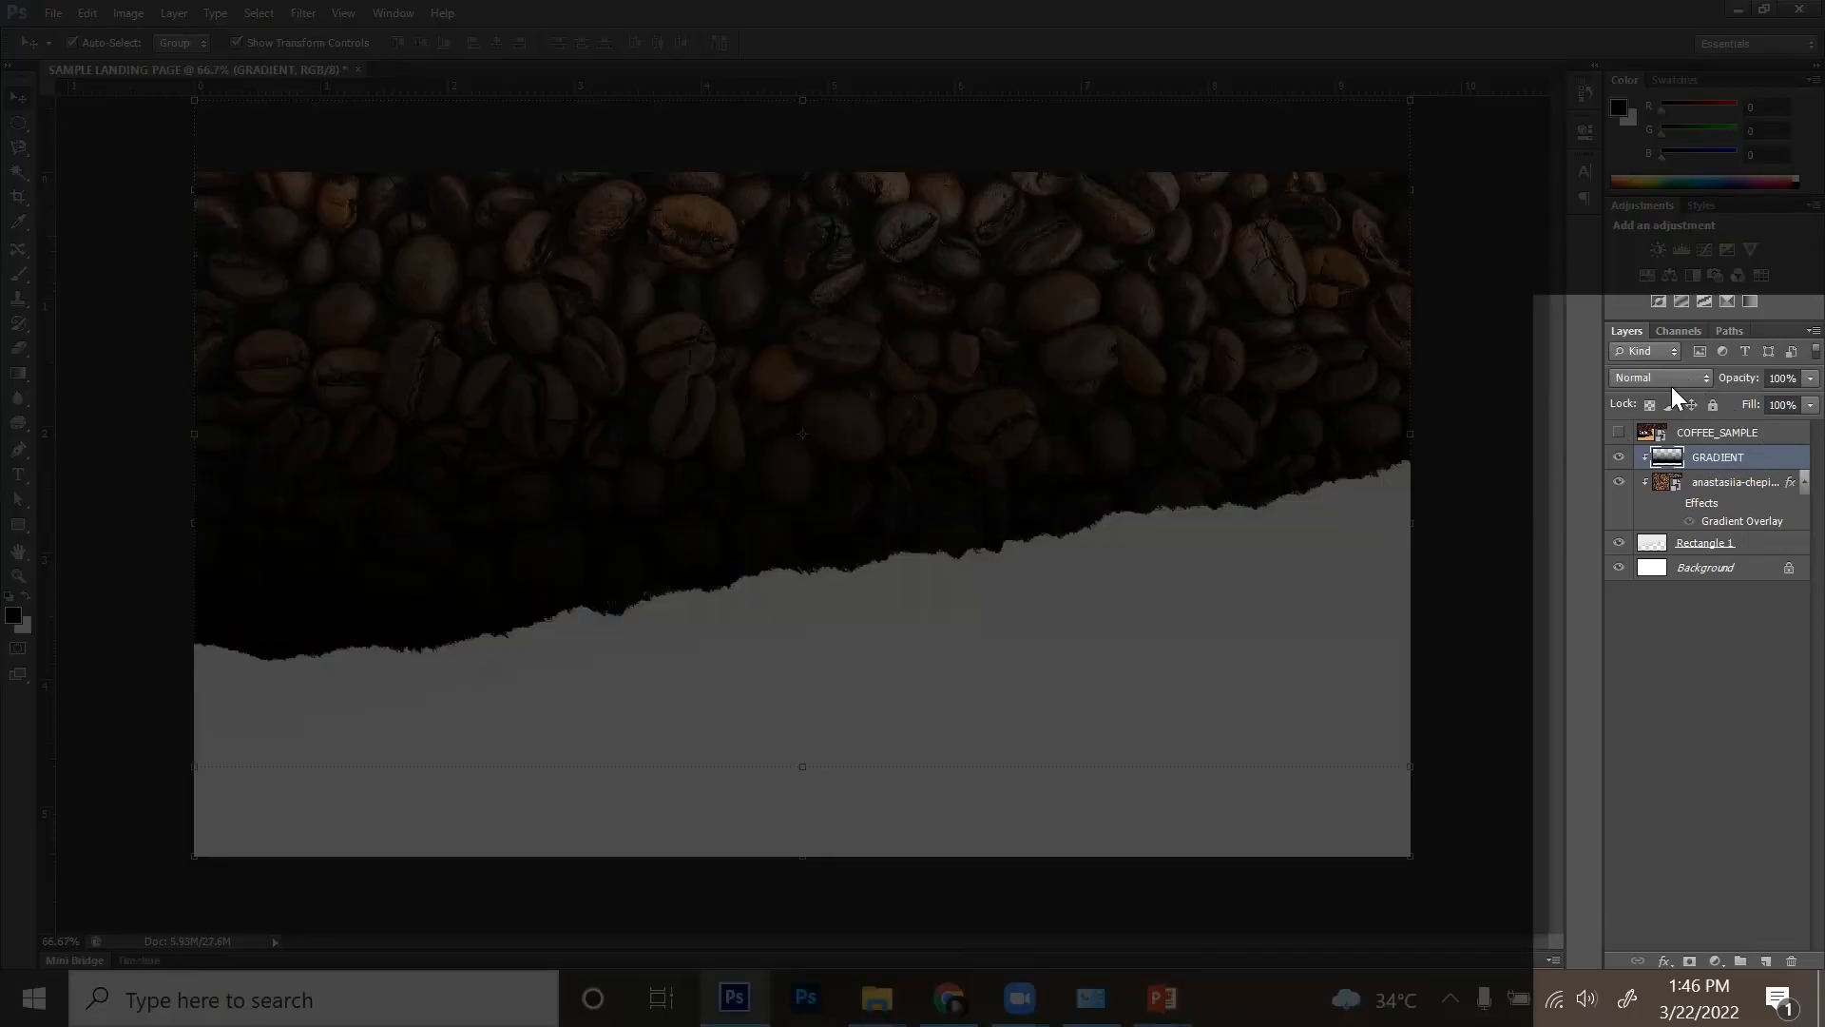
- Try the Darken, Multiply and Screen blend modes on the GRADIENT layer and set it to Overlay
left_click(1668, 378)
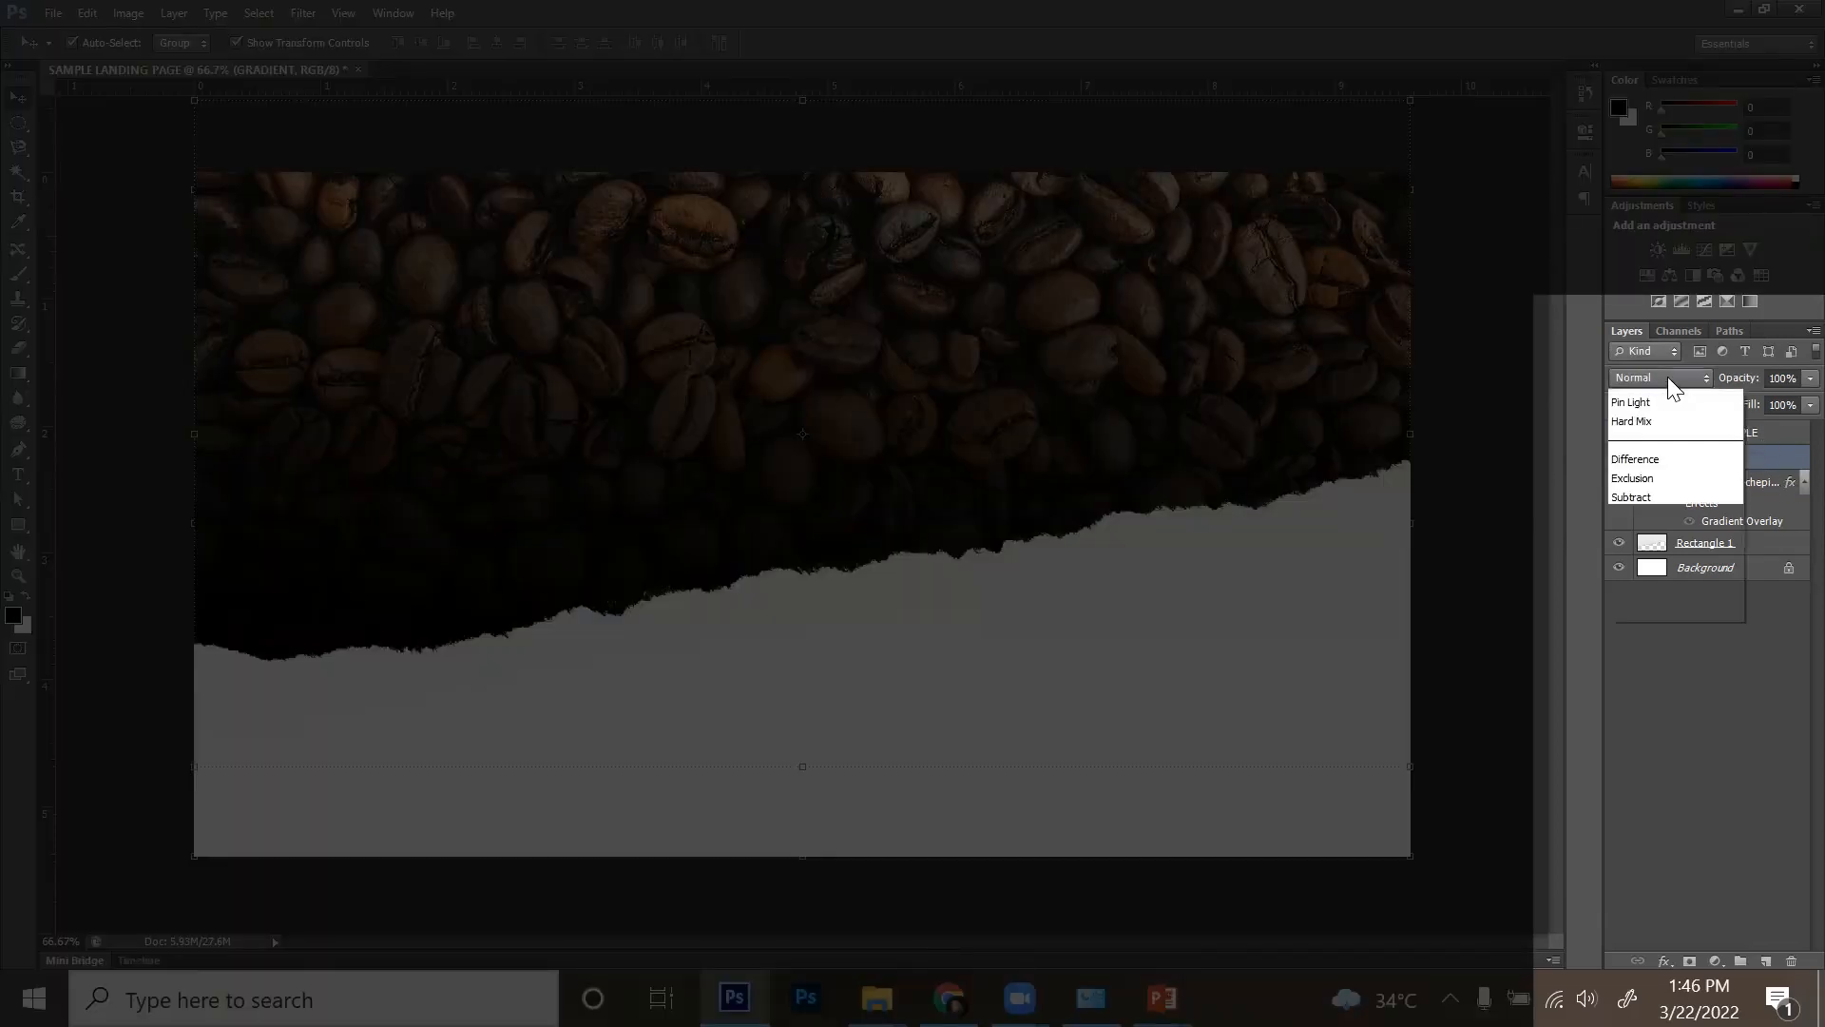
left_click(1667, 377)
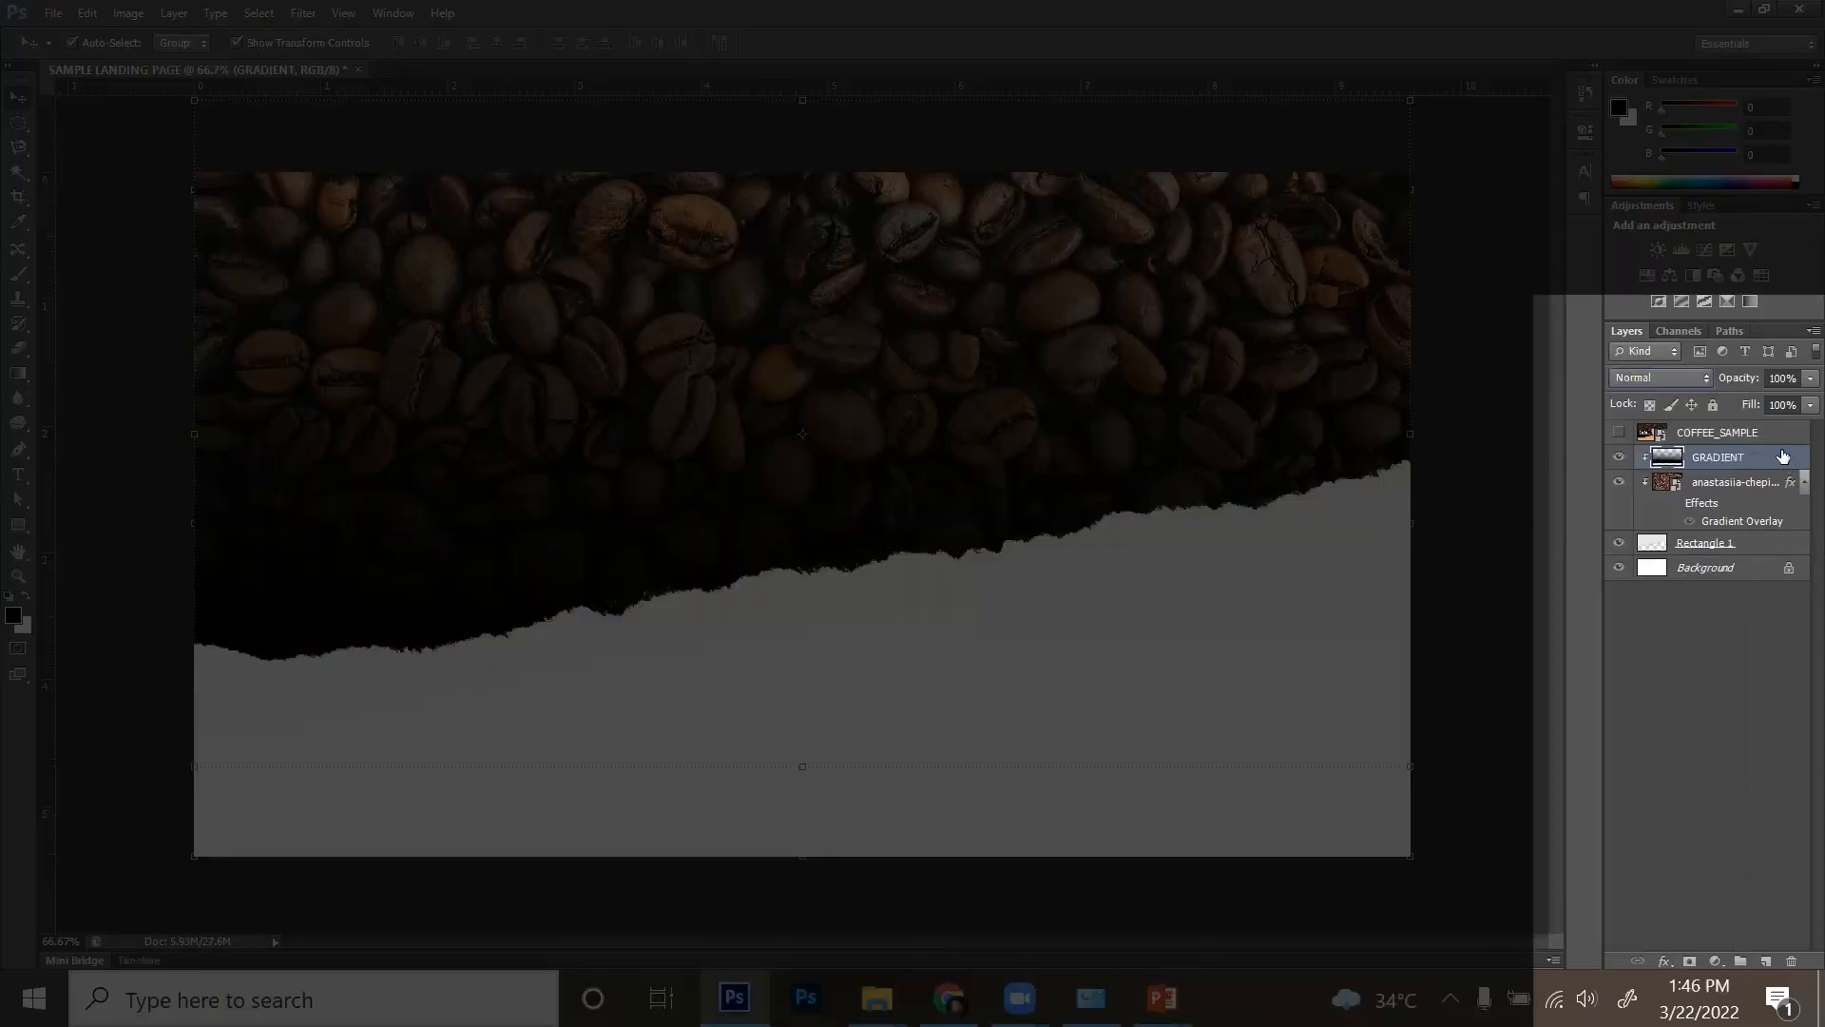
left_click(1667, 377)
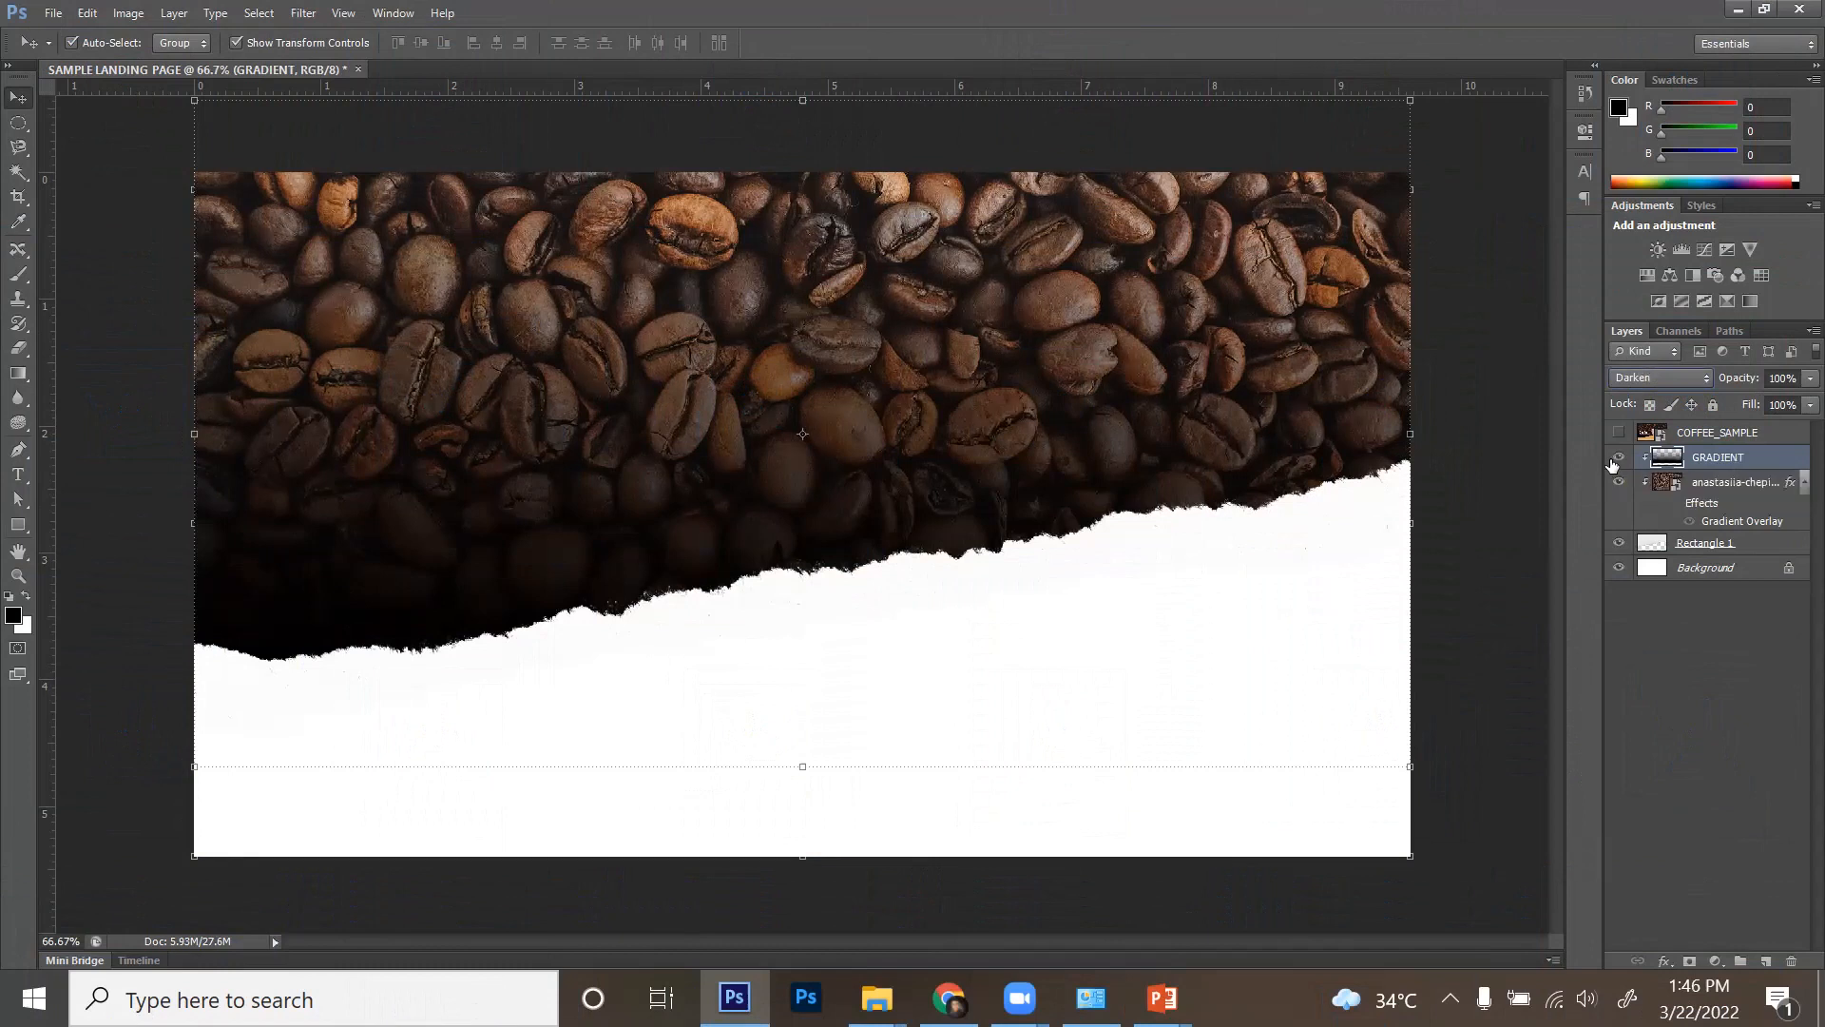
key("Down")
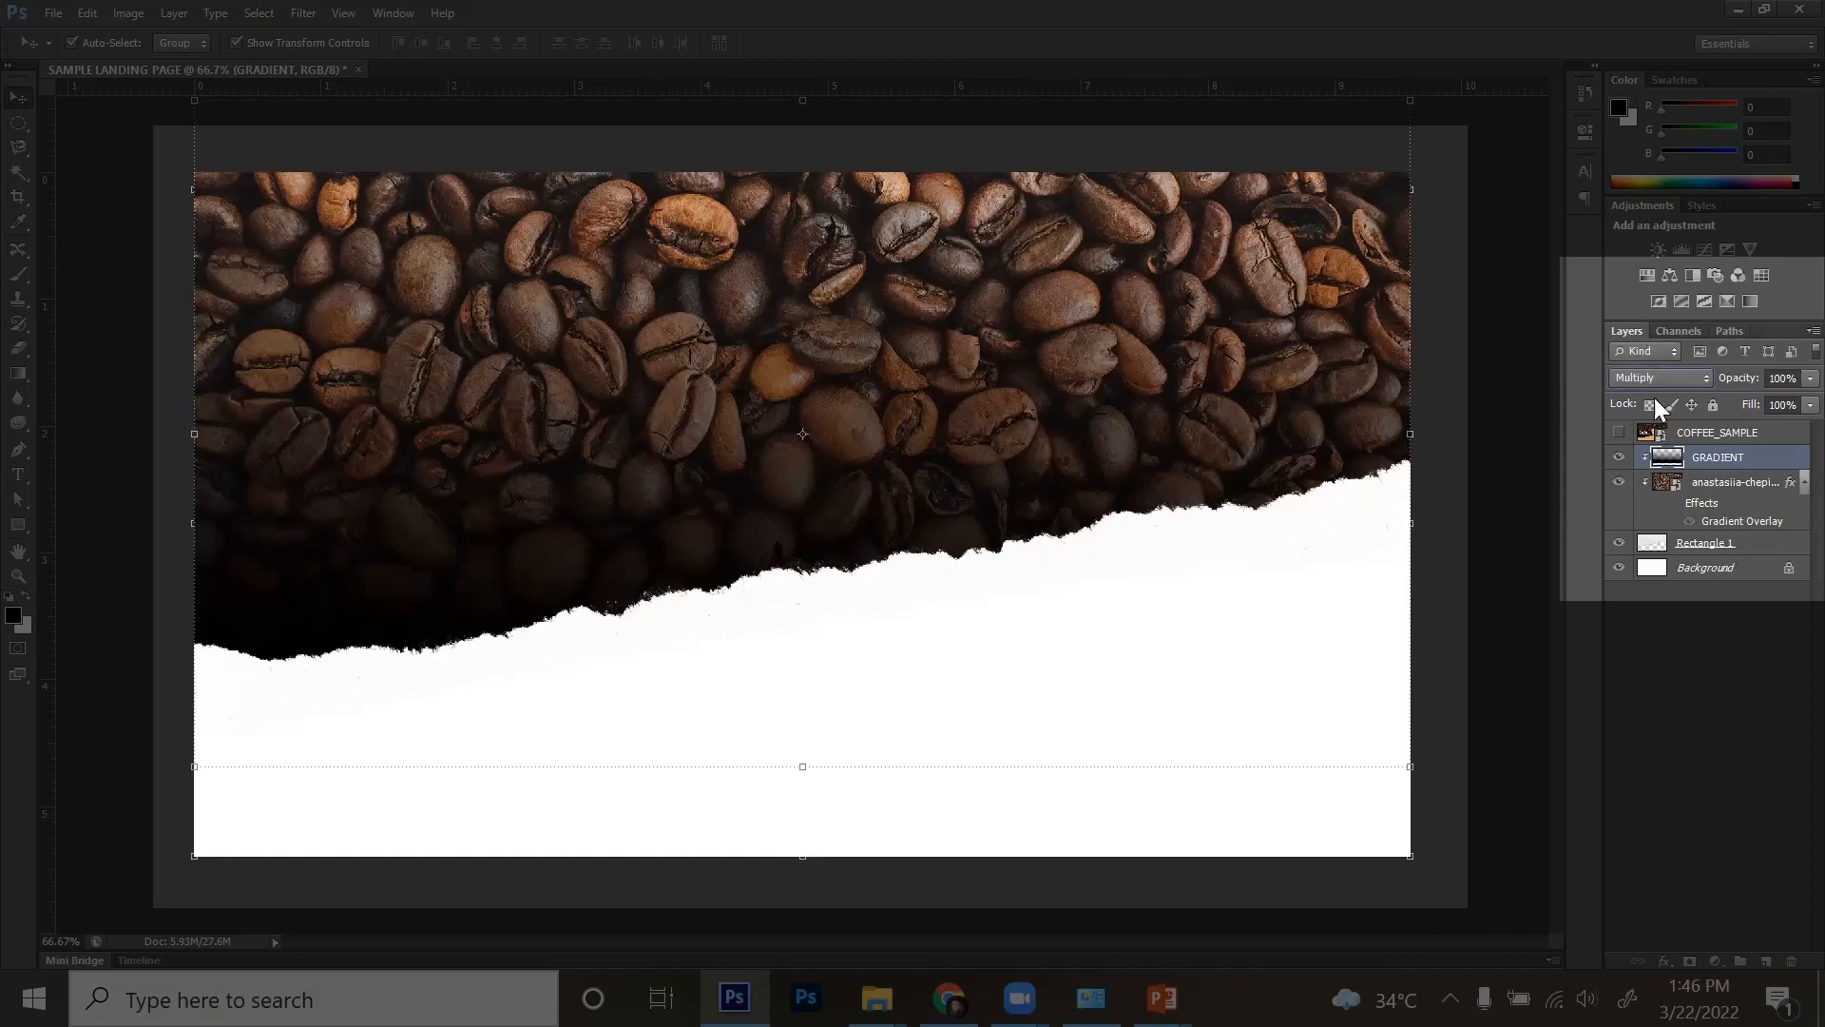
key("Down")
key("Down")
key("Down")
key("Down")
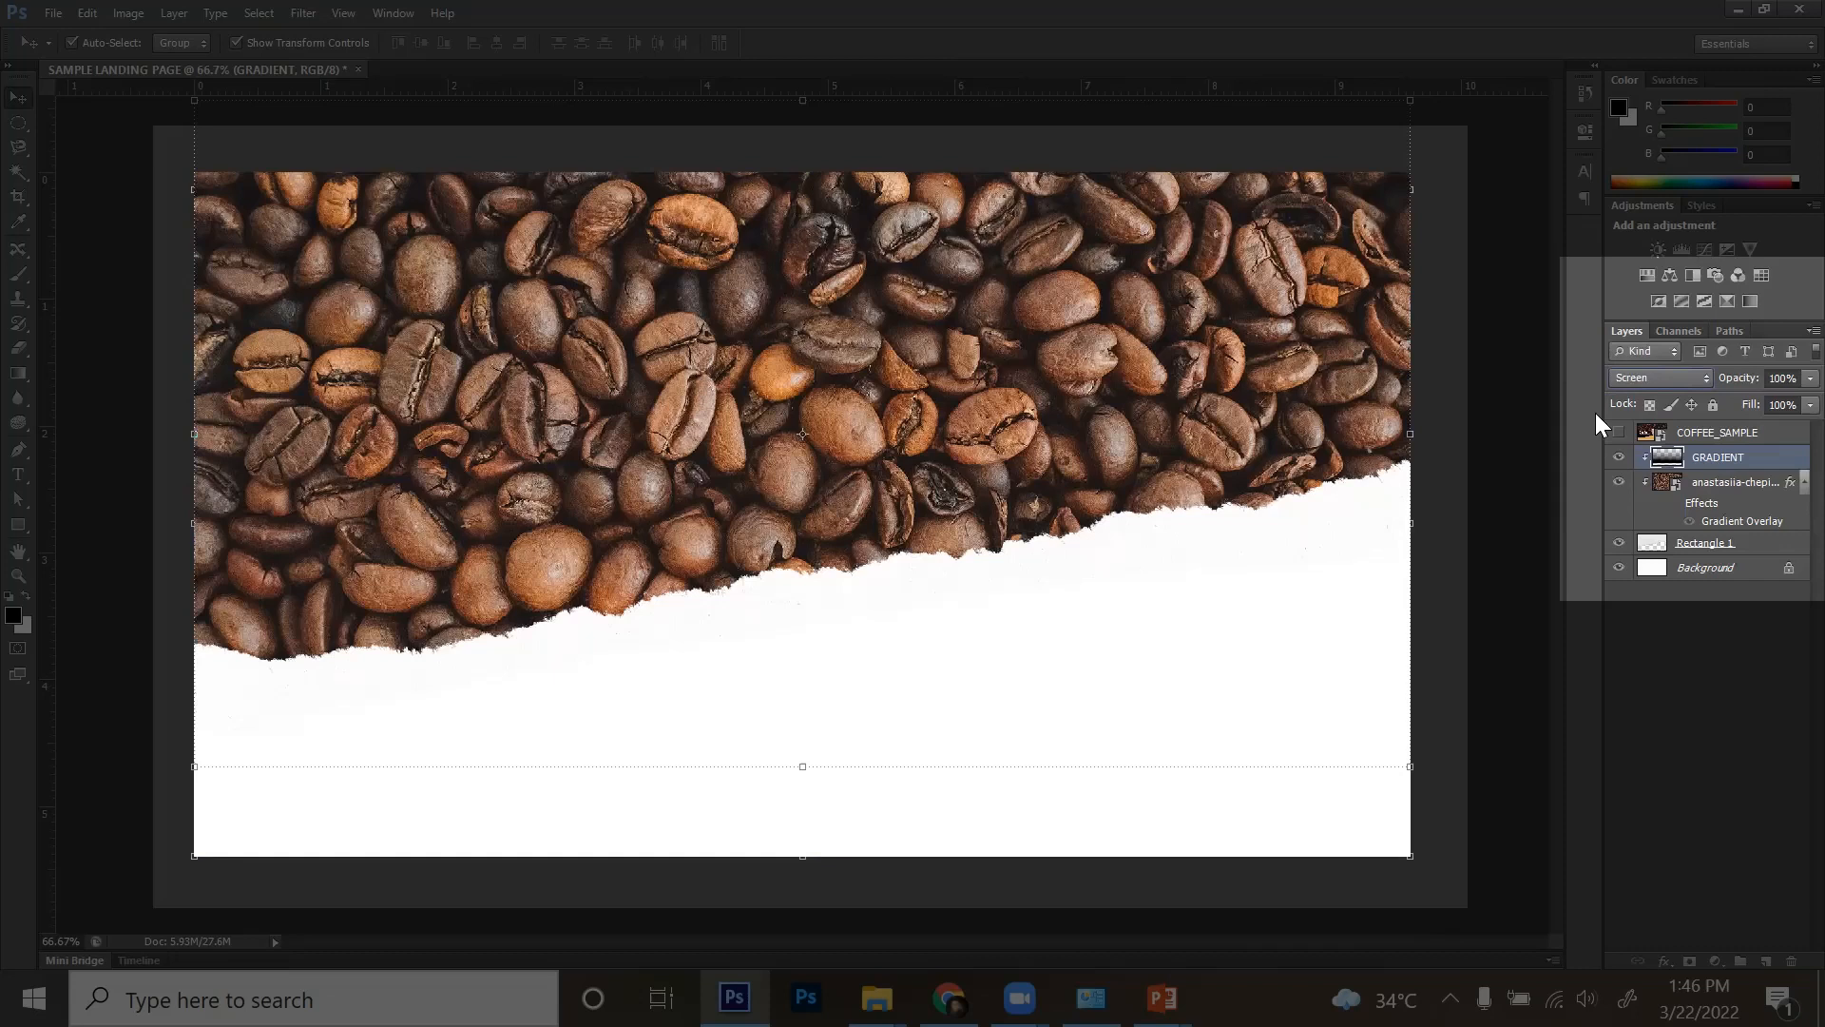
key("shift+plus")
key("shift+plus")
key("shift+plus")
key("shift+plus")
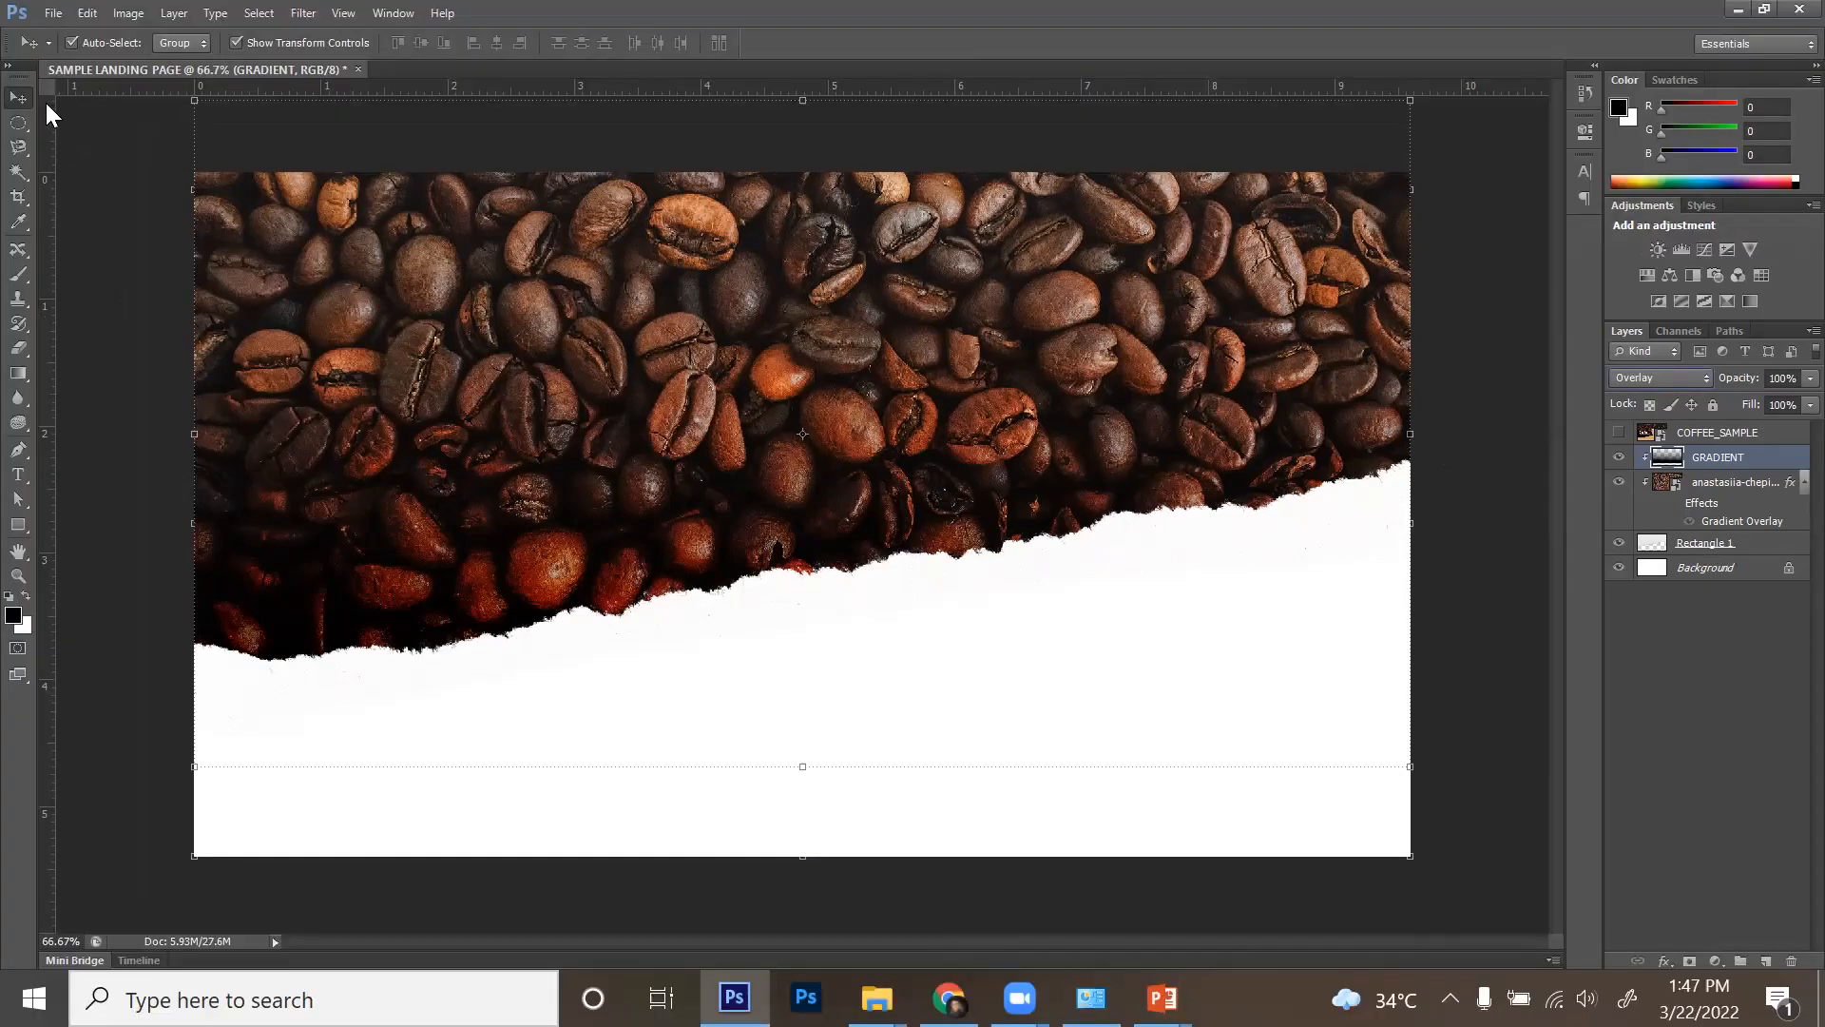
- Move the GRADIENT layer slightly further up and compare the photo with the COFFEE_SAMPLE reference
left_click_drag(855, 527, 850, 459)
left_click(1553, 447)
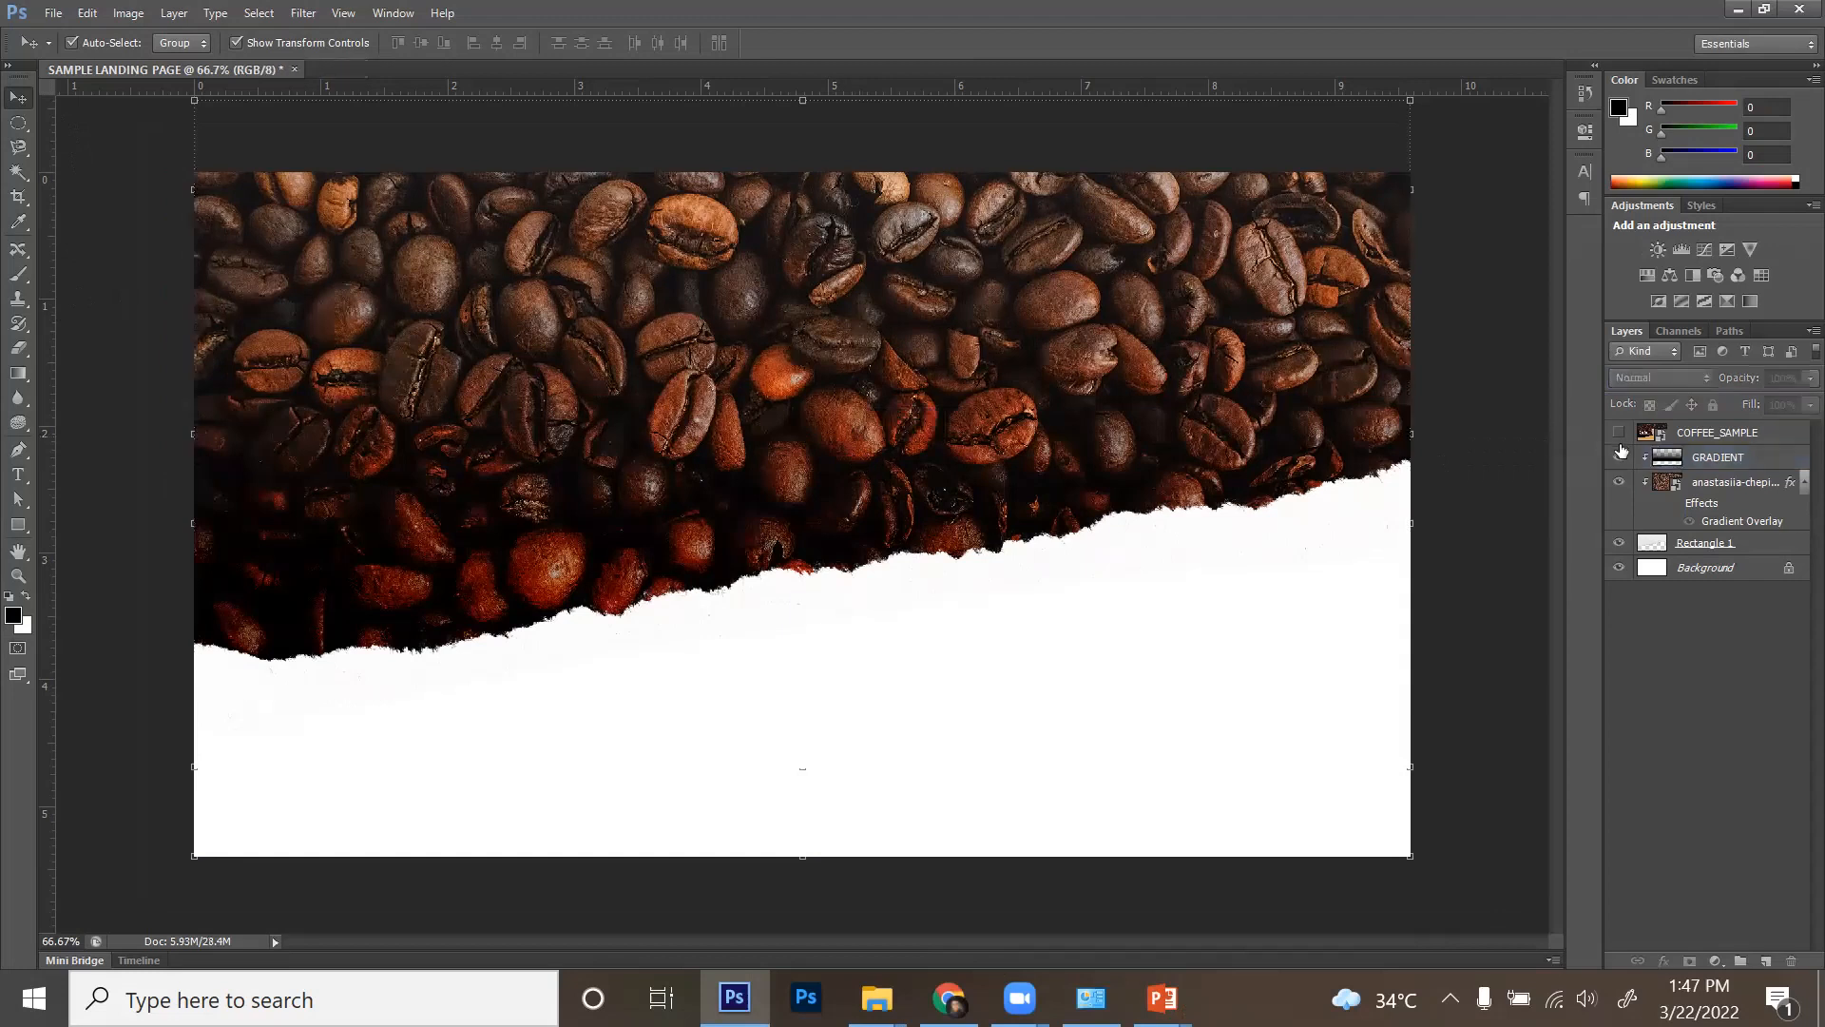
left_click(1748, 460)
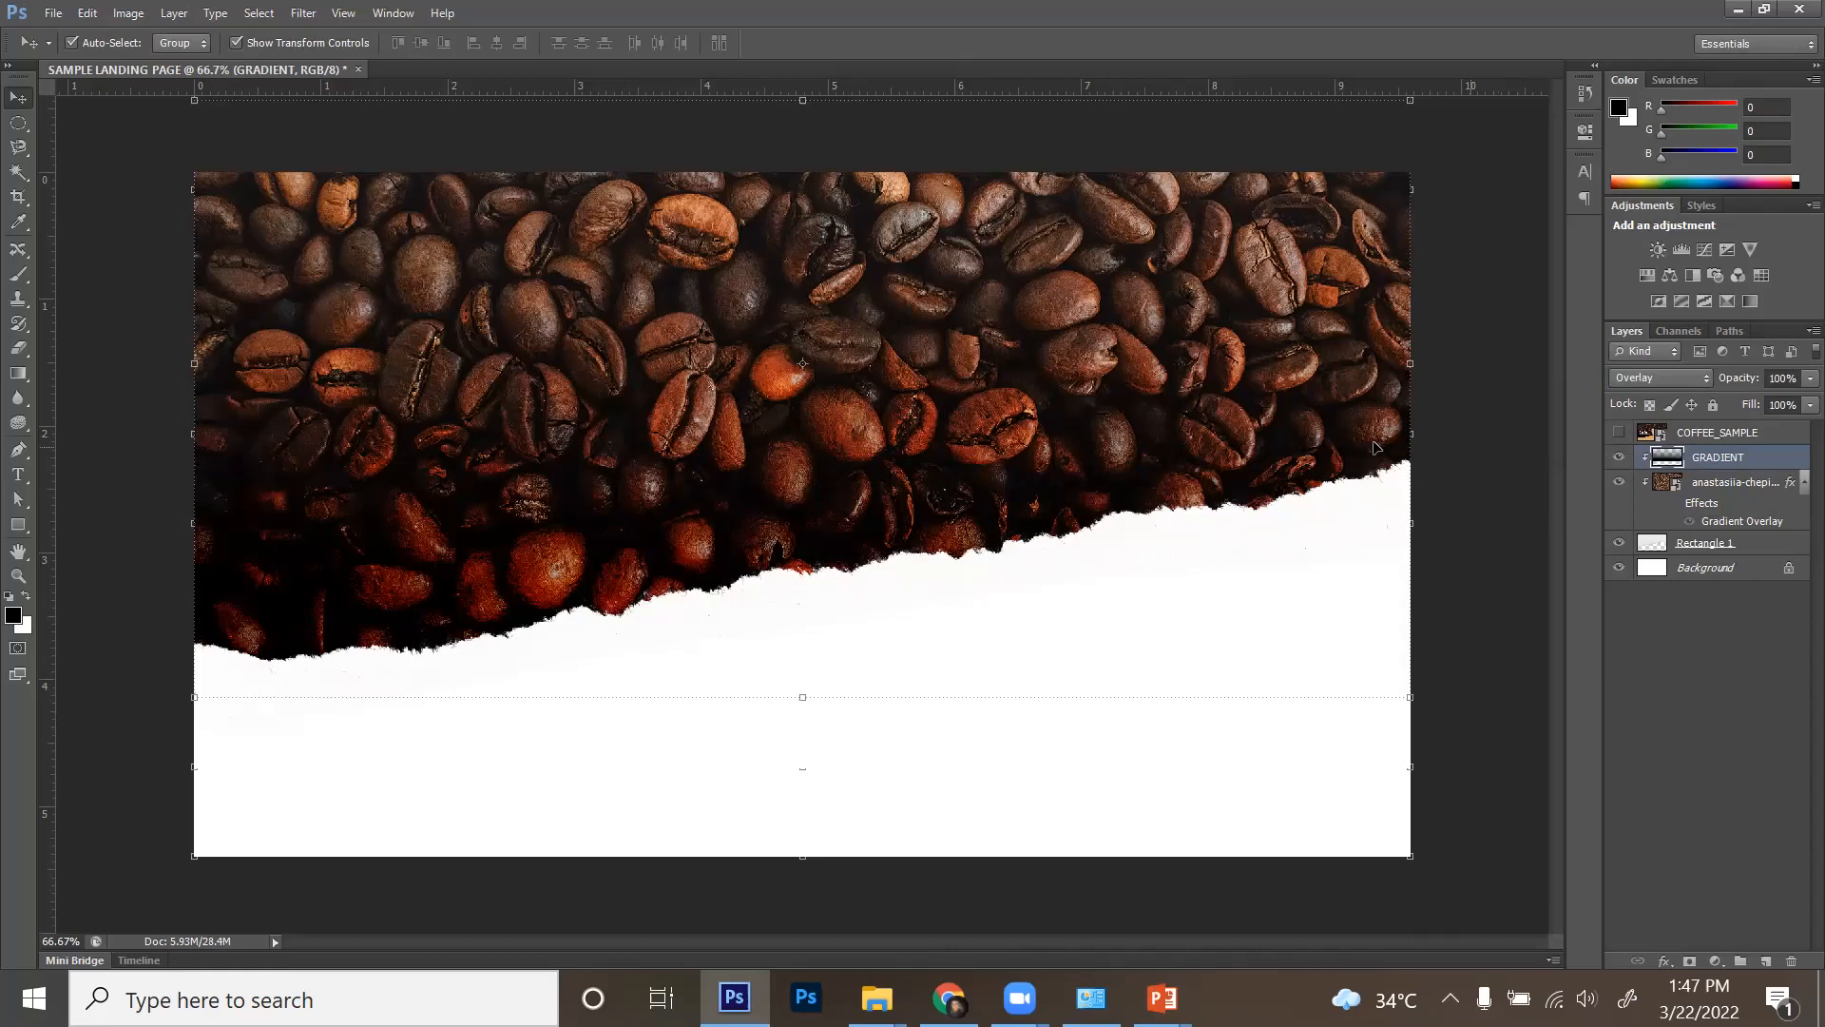
left_click(1619, 433)
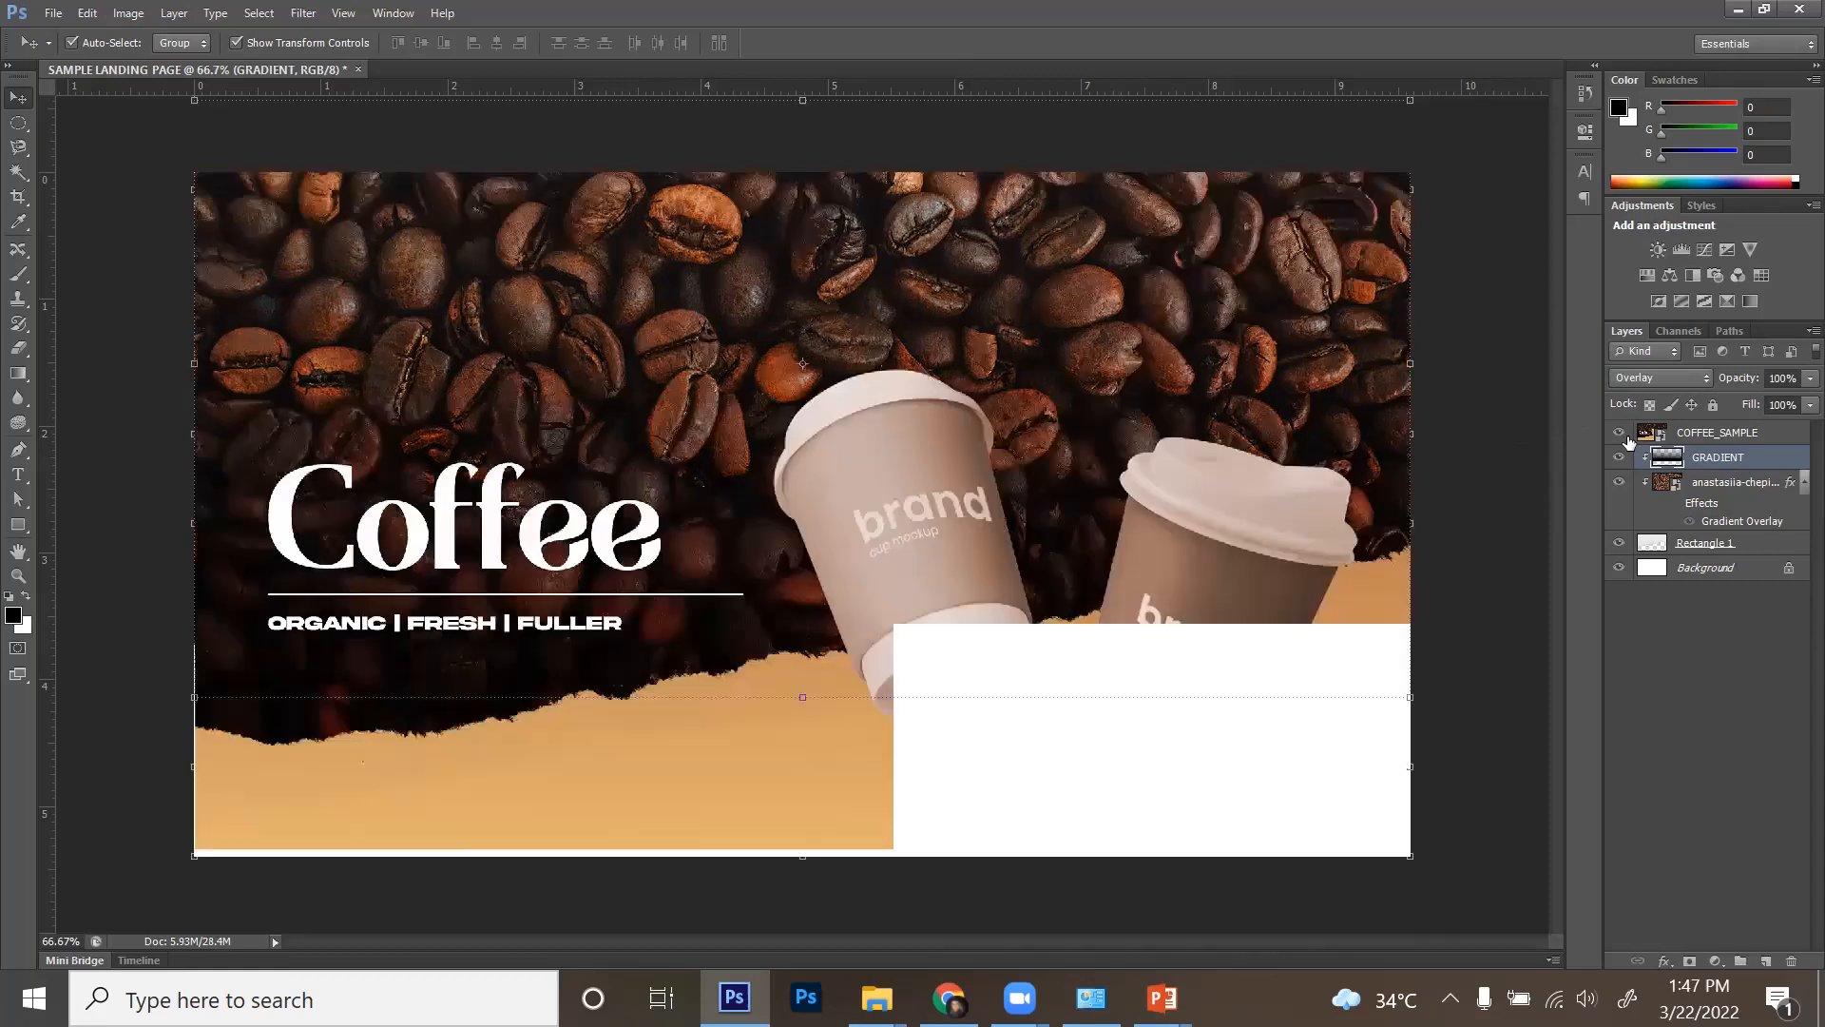
left_click(1621, 434)
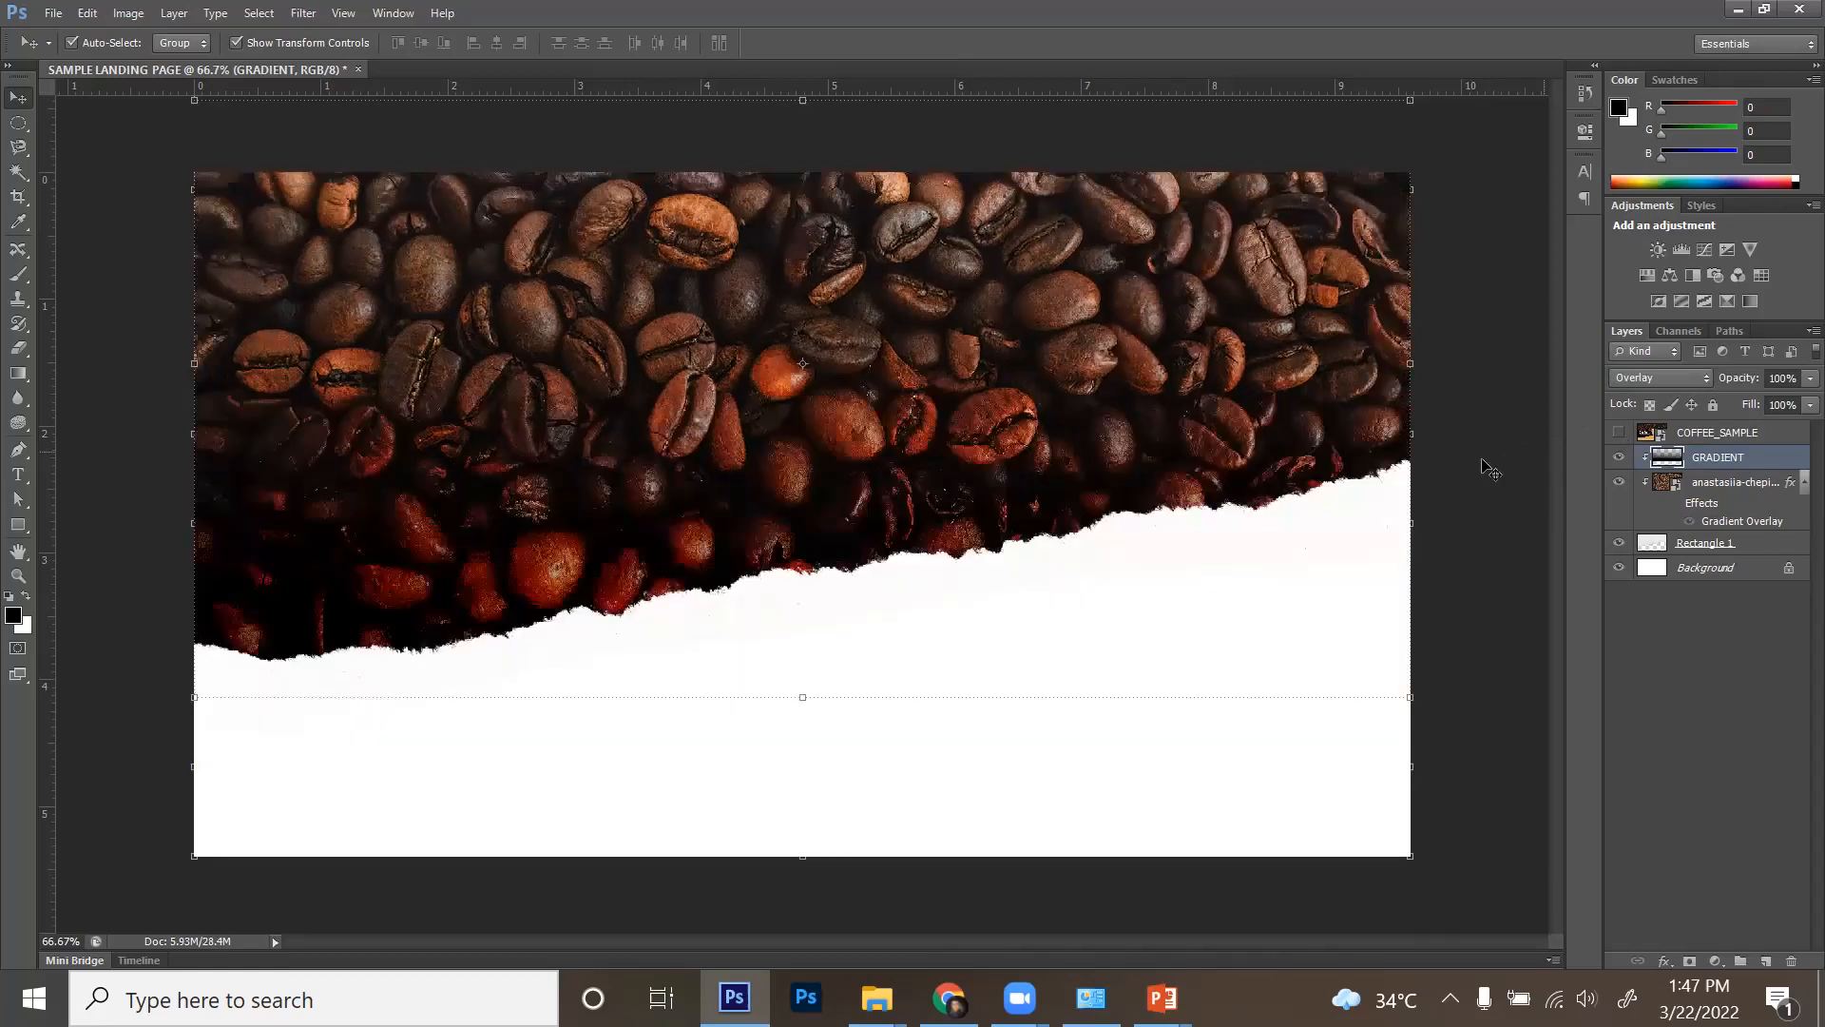
- Lower the GRADIENT layer's opacity to about 83% and compare the photo with the COFFEE_SAMPLE reference again
left_click(1780, 378)
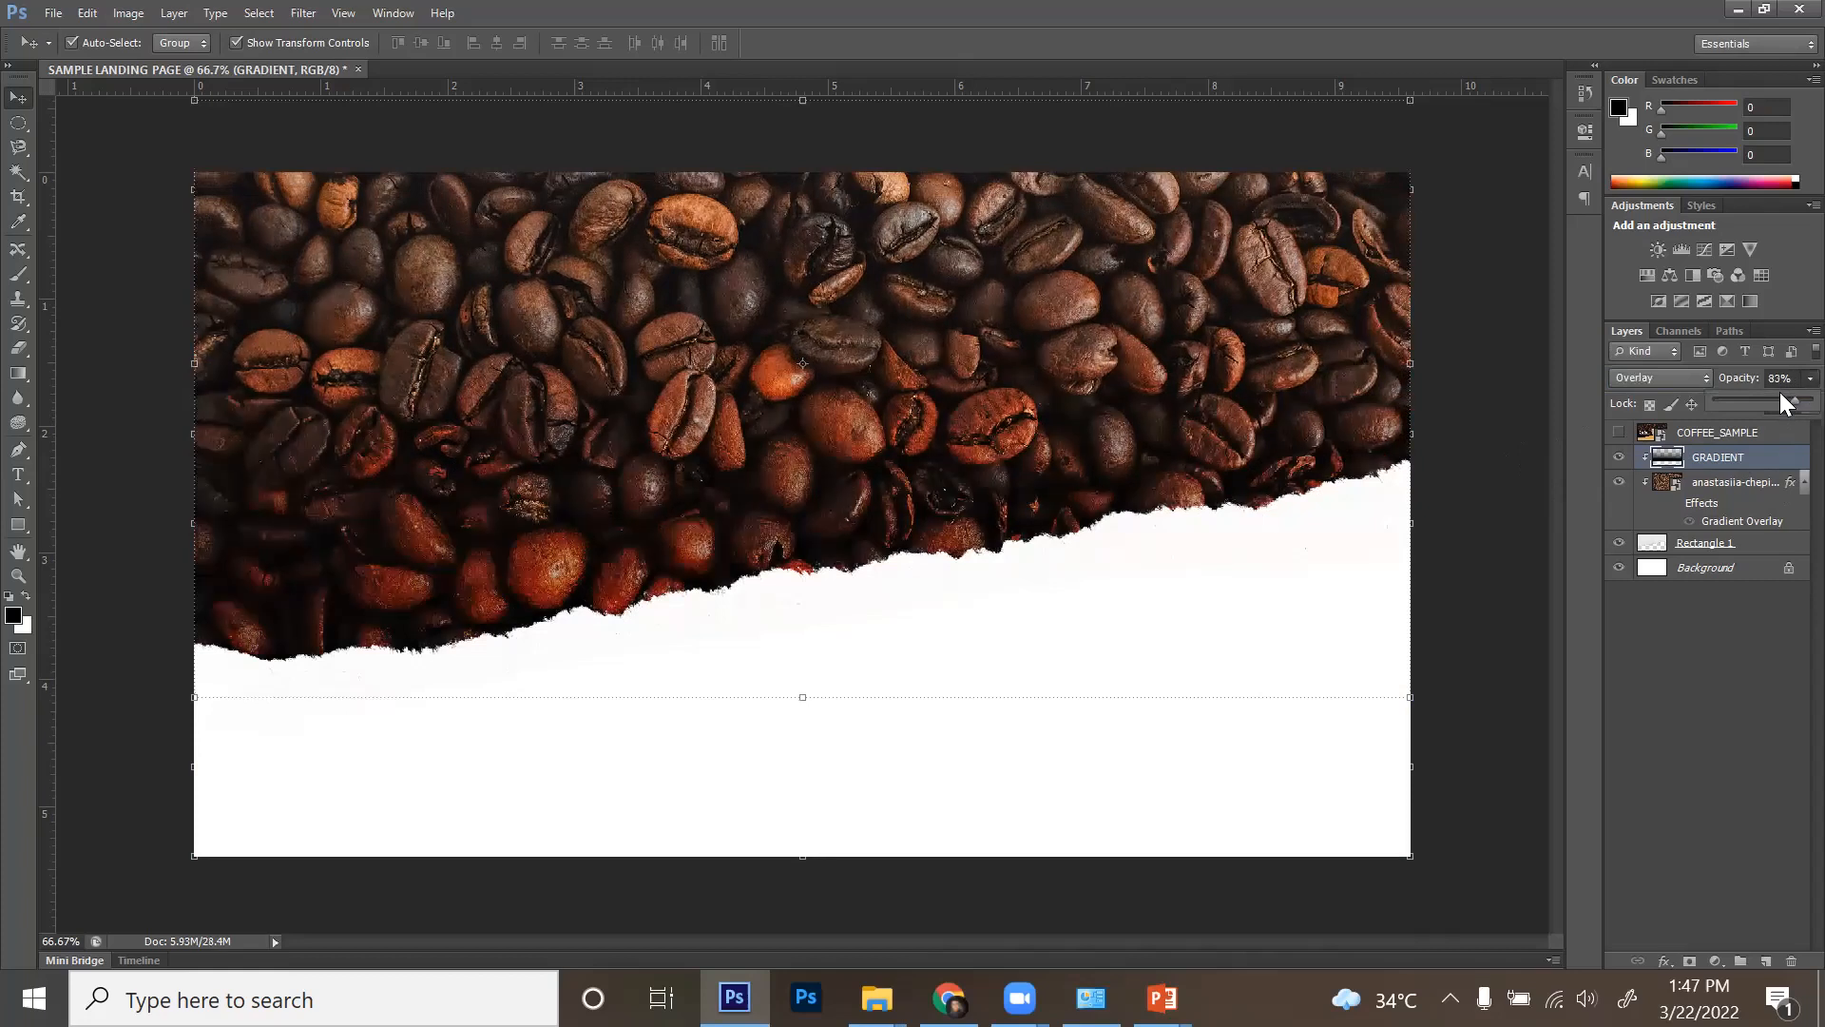
left_click(1452, 464)
left_click(1614, 434)
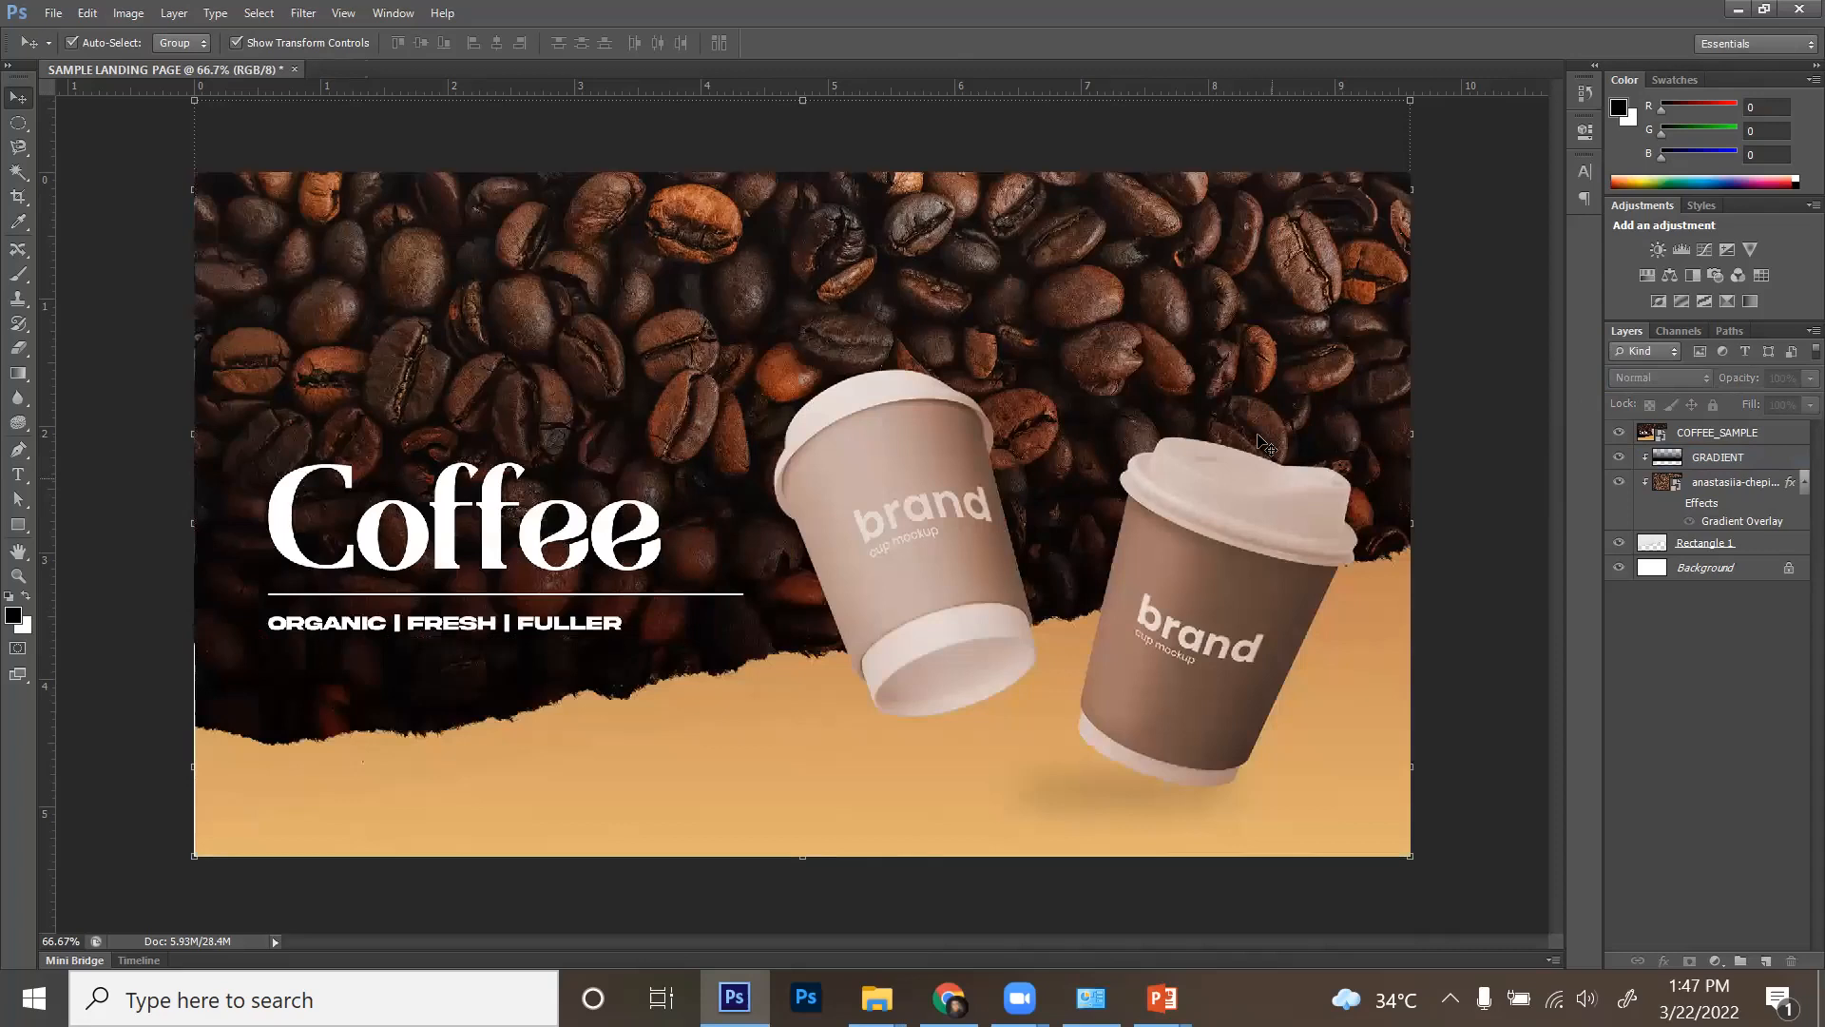
left_click(1619, 434)
left_click(1619, 433)
left_click(1619, 433)
- Place the COFFEE CUP 2 image from the COFFEE folder on the page and move it to the page's right half
mouse_move(876, 998)
left_click(763, 880)
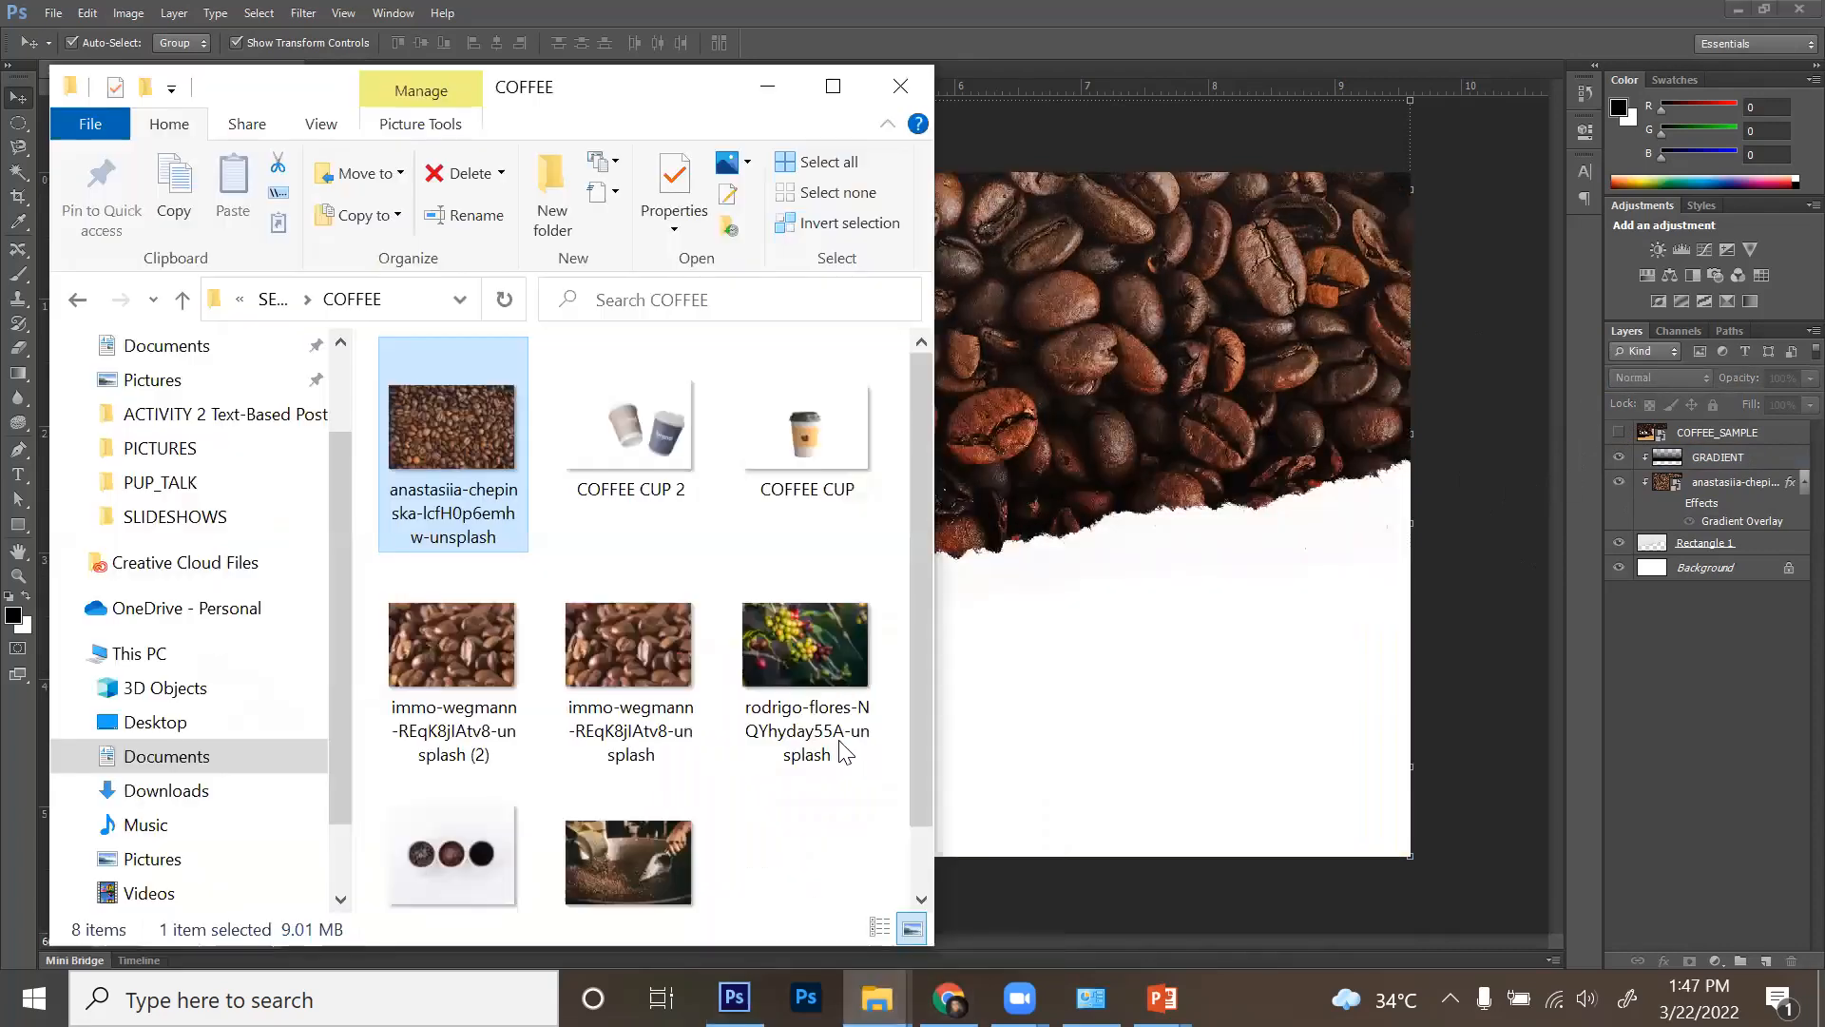
left_click(670, 423)
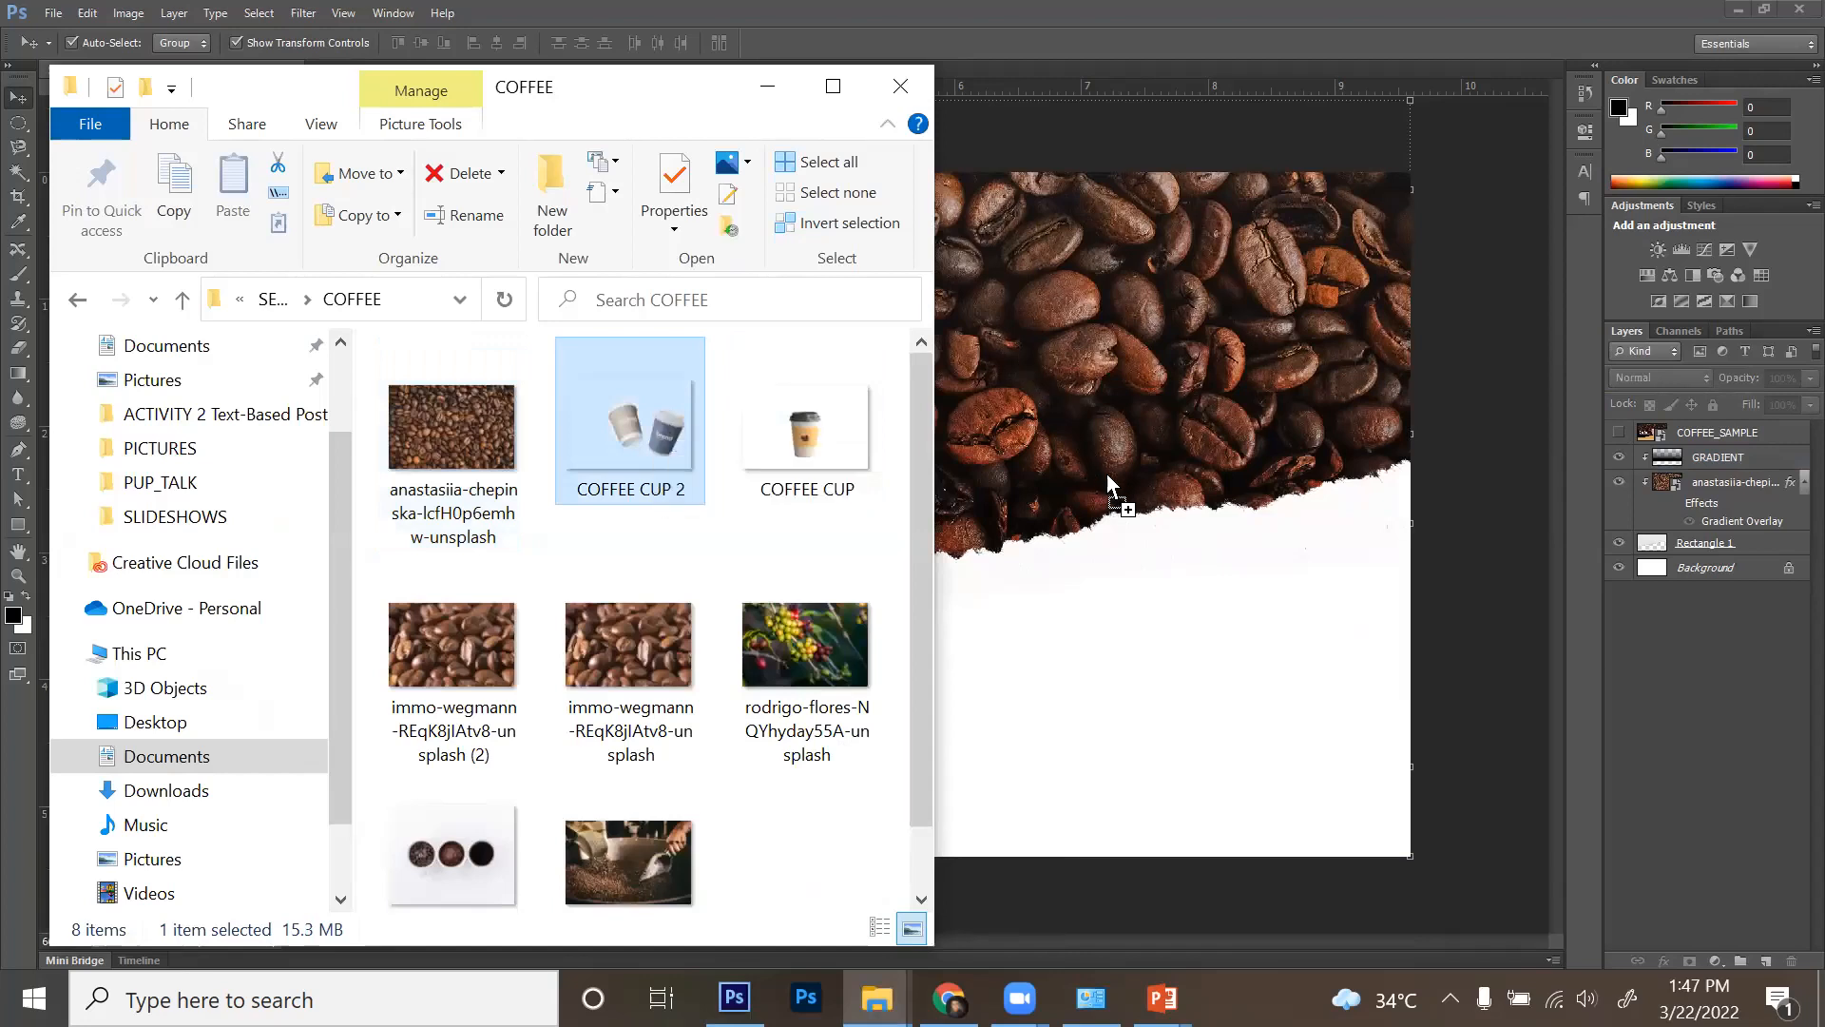
left_click_drag(1103, 464, 1123, 500)
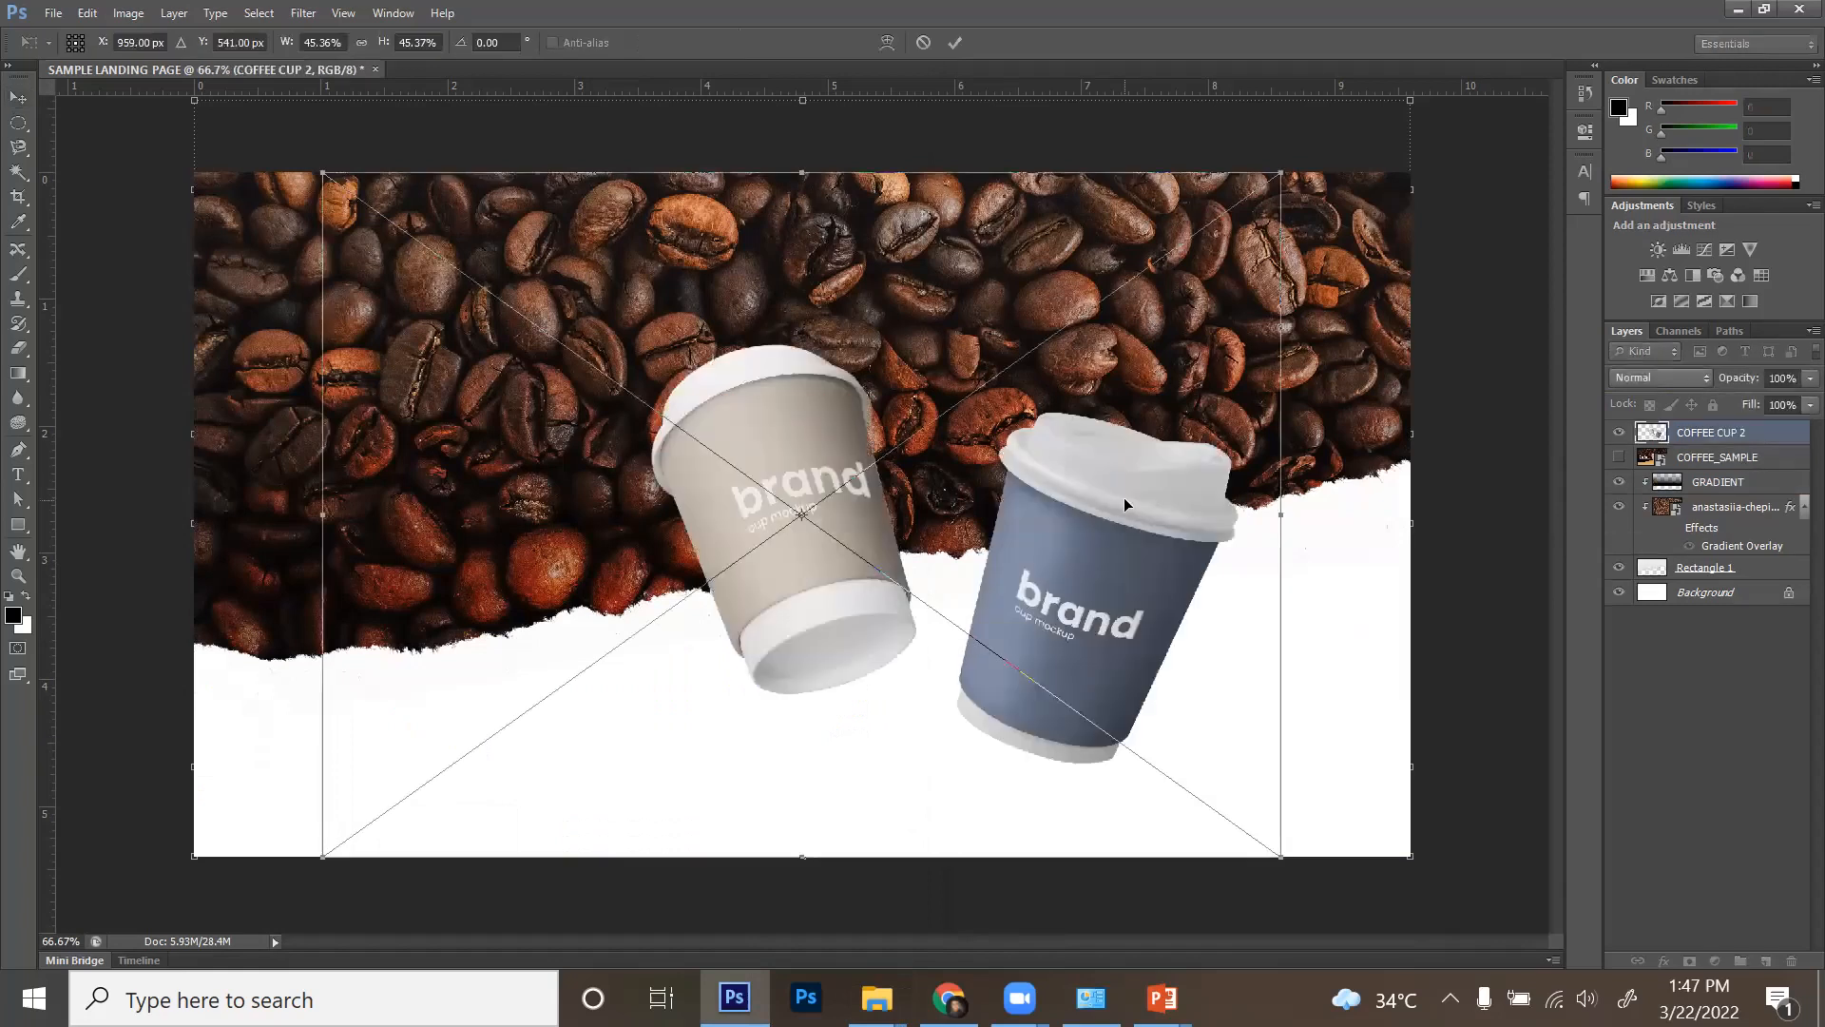
key("Return")
left_click_drag(1090, 582, 1193, 574)
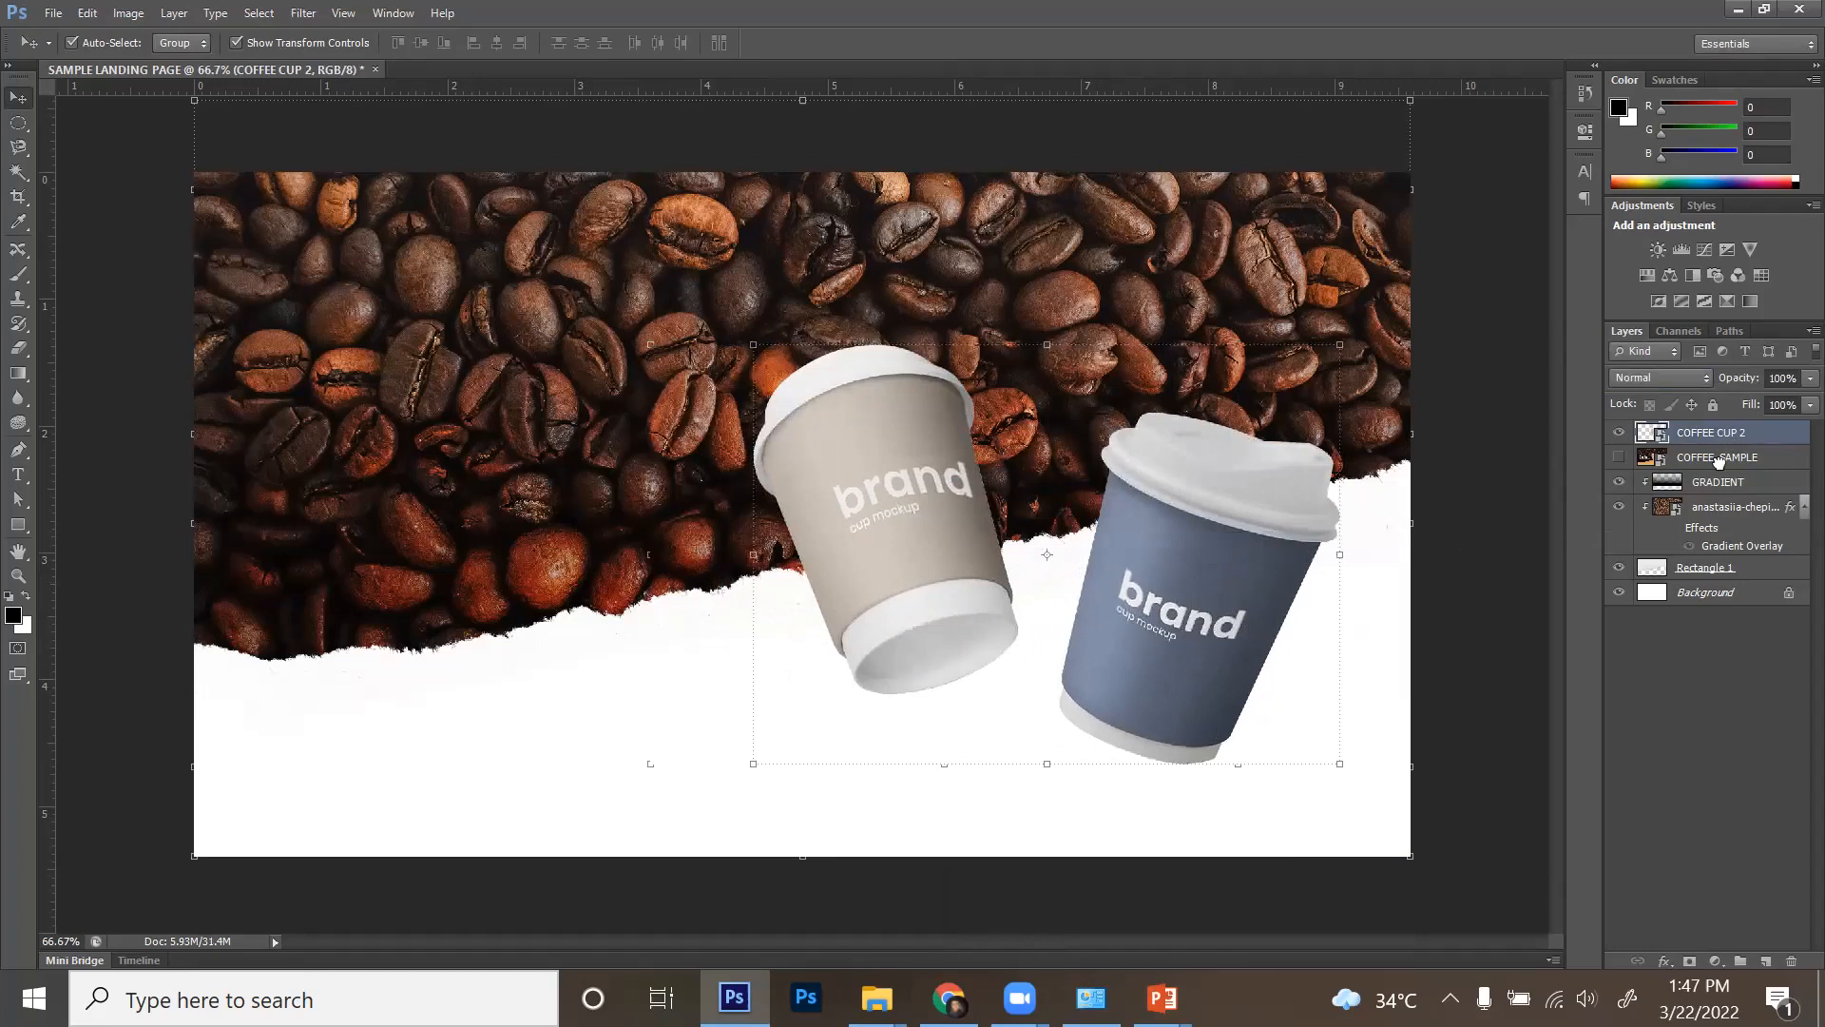
- Move the COFFEE CUP 2 layer below COFFEE_SAMPLE and compare the placed cups with the reference, hiding it again
left_click_drag(1711, 432, 1720, 470)
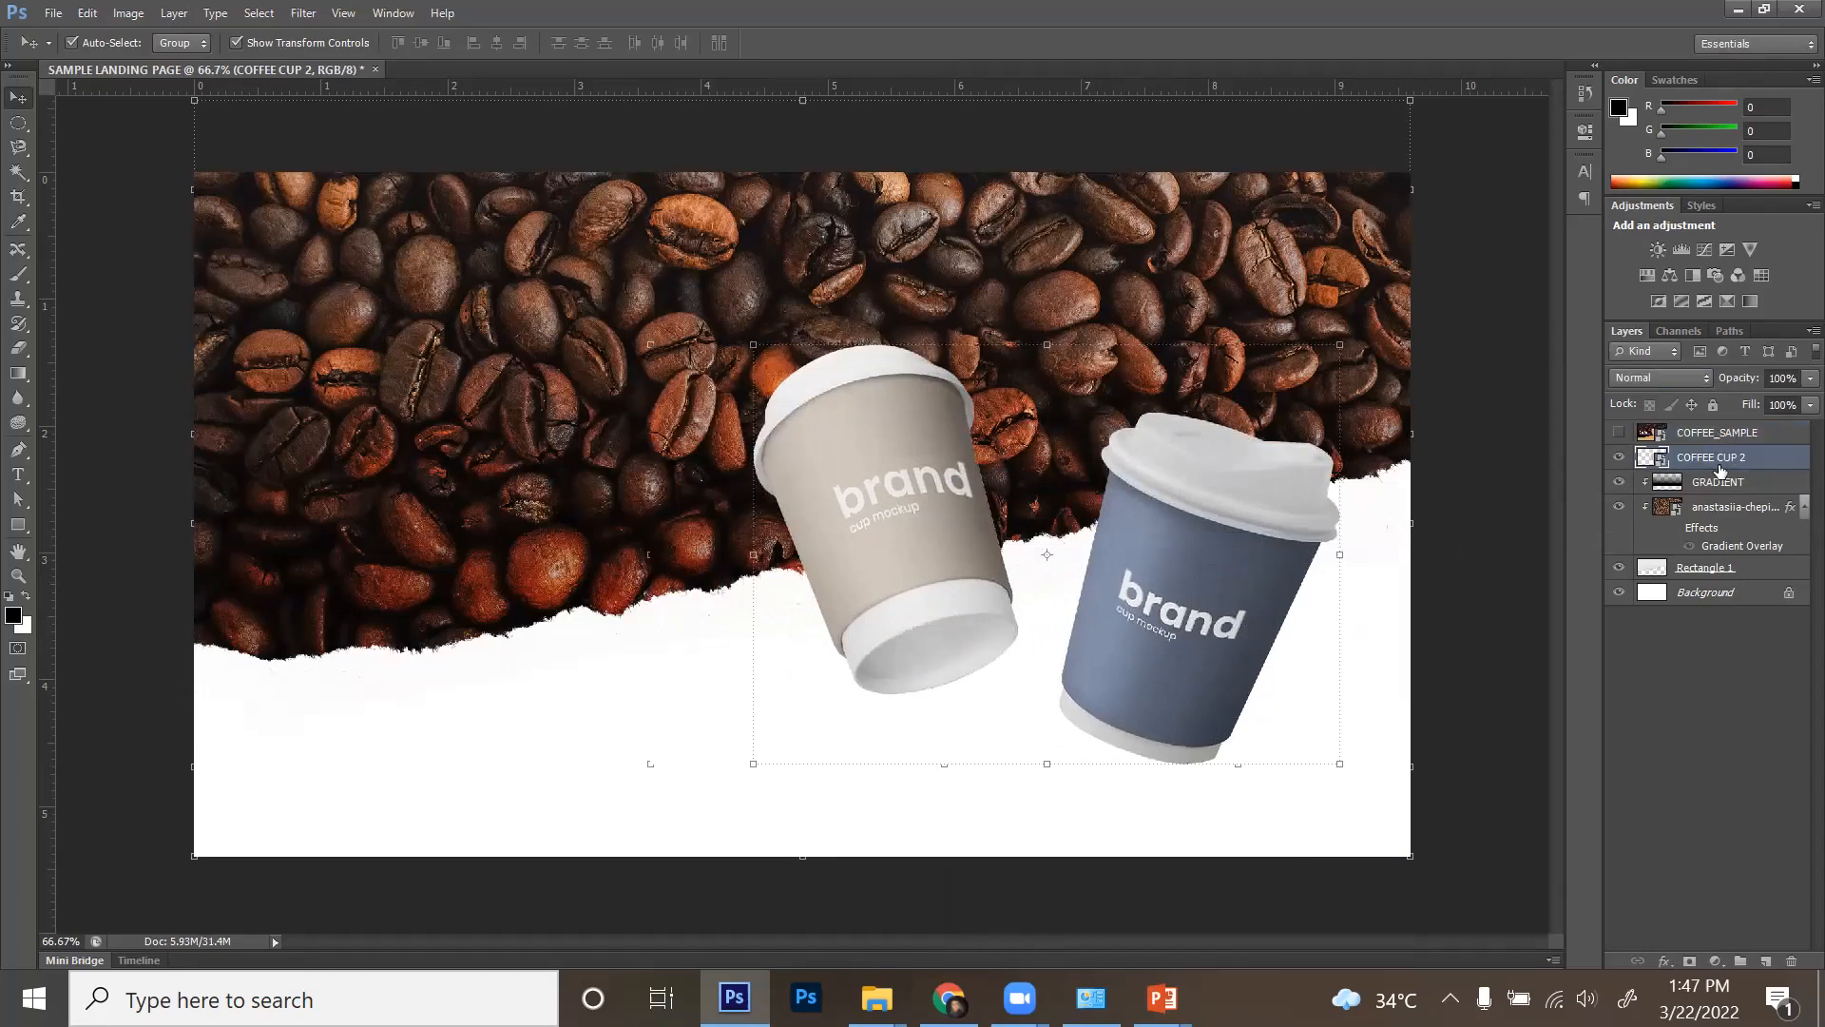
left_click(1619, 435)
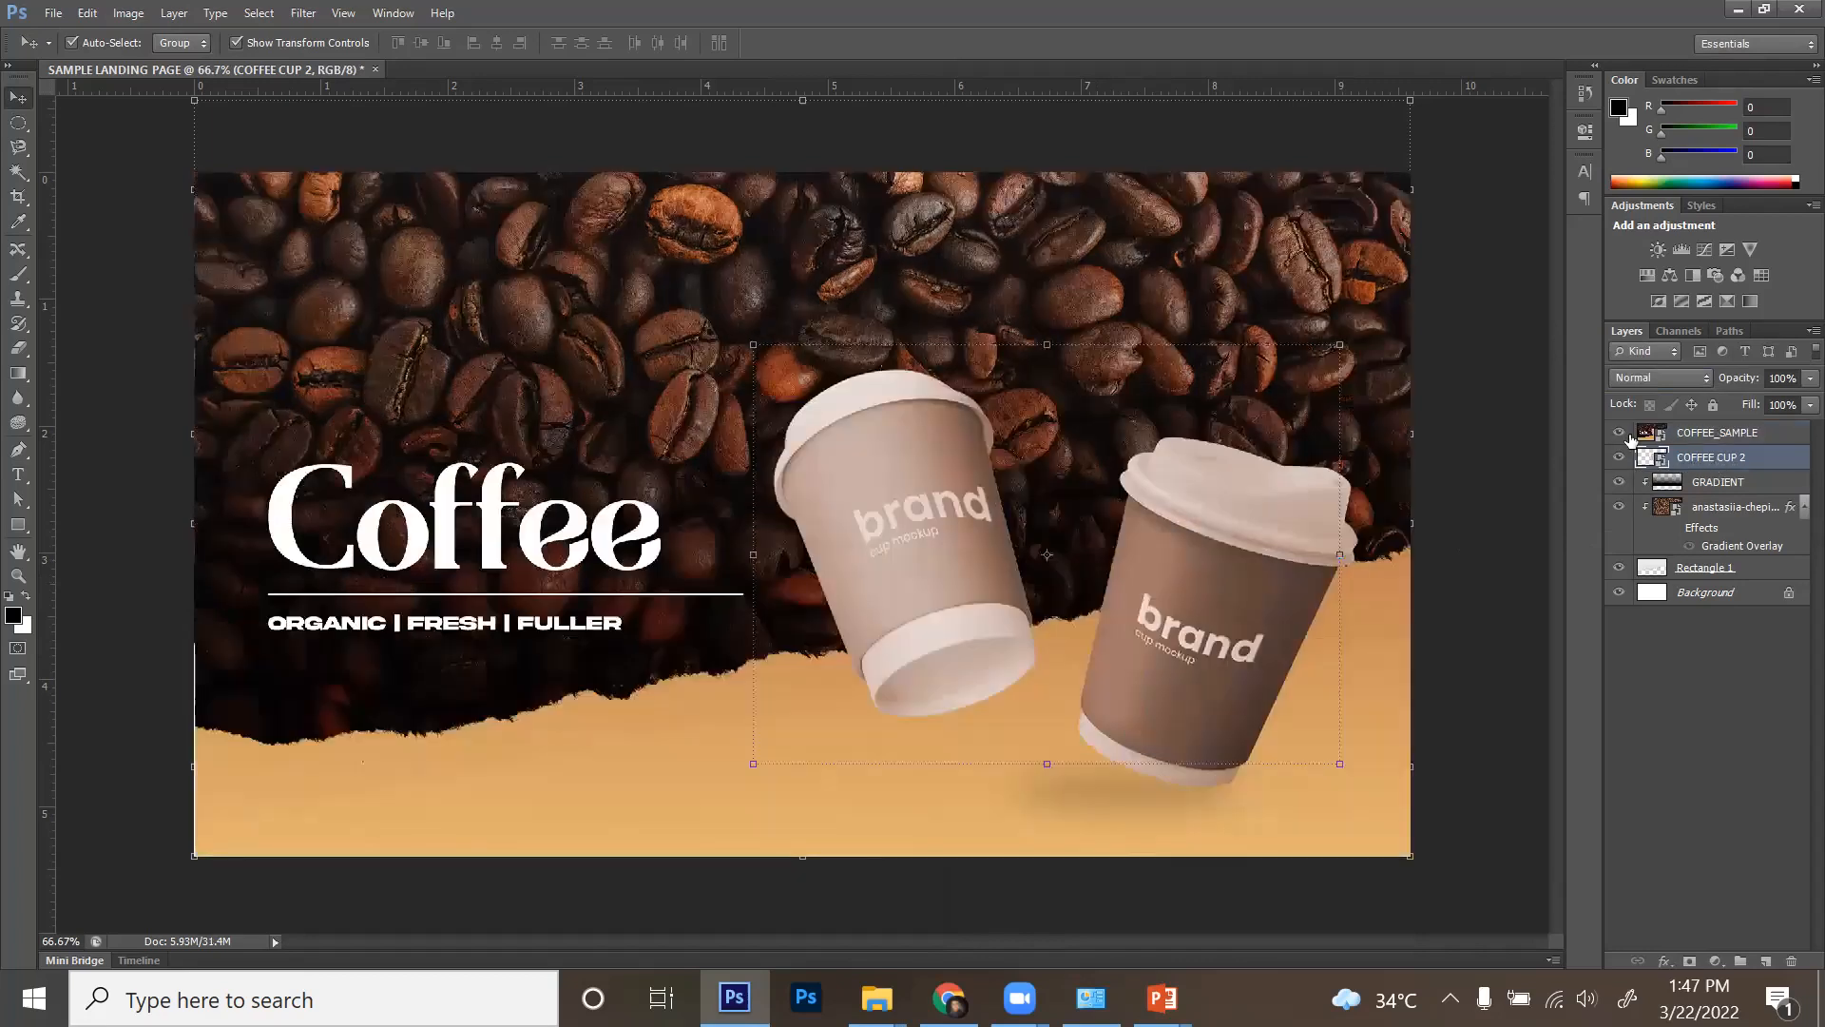
left_click(1702, 433)
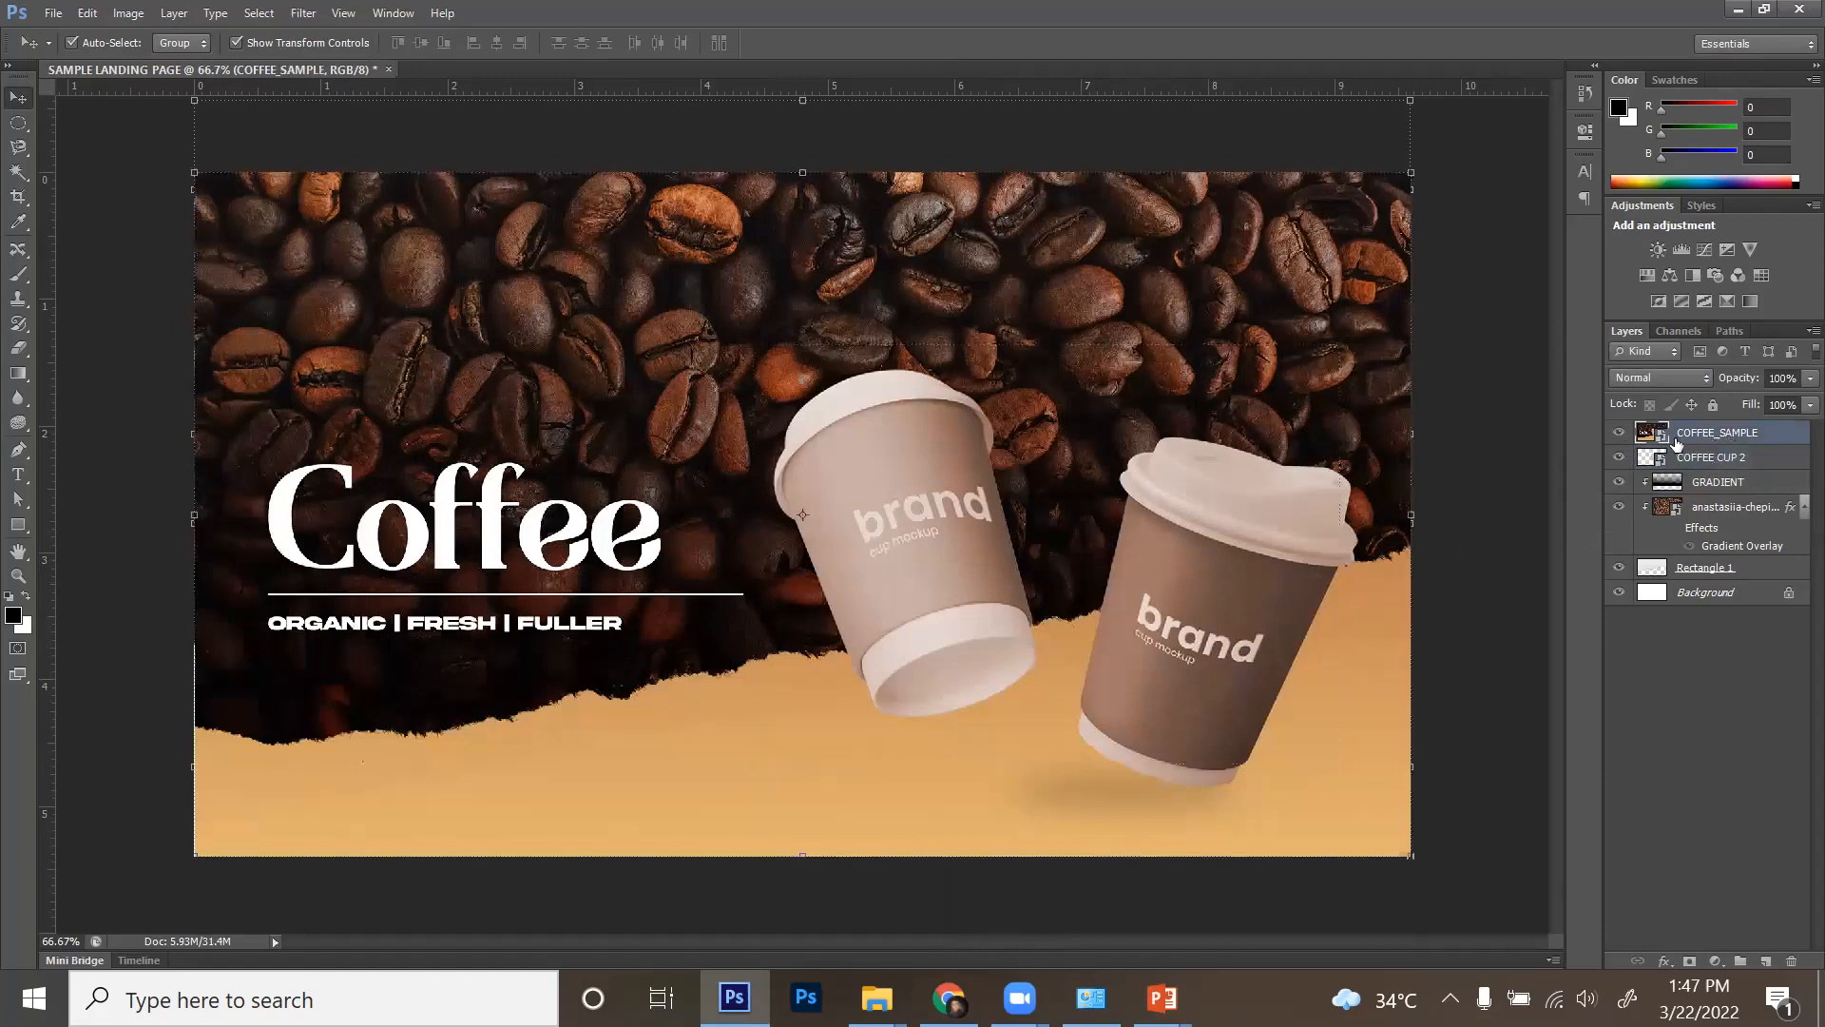
left_click(1621, 434)
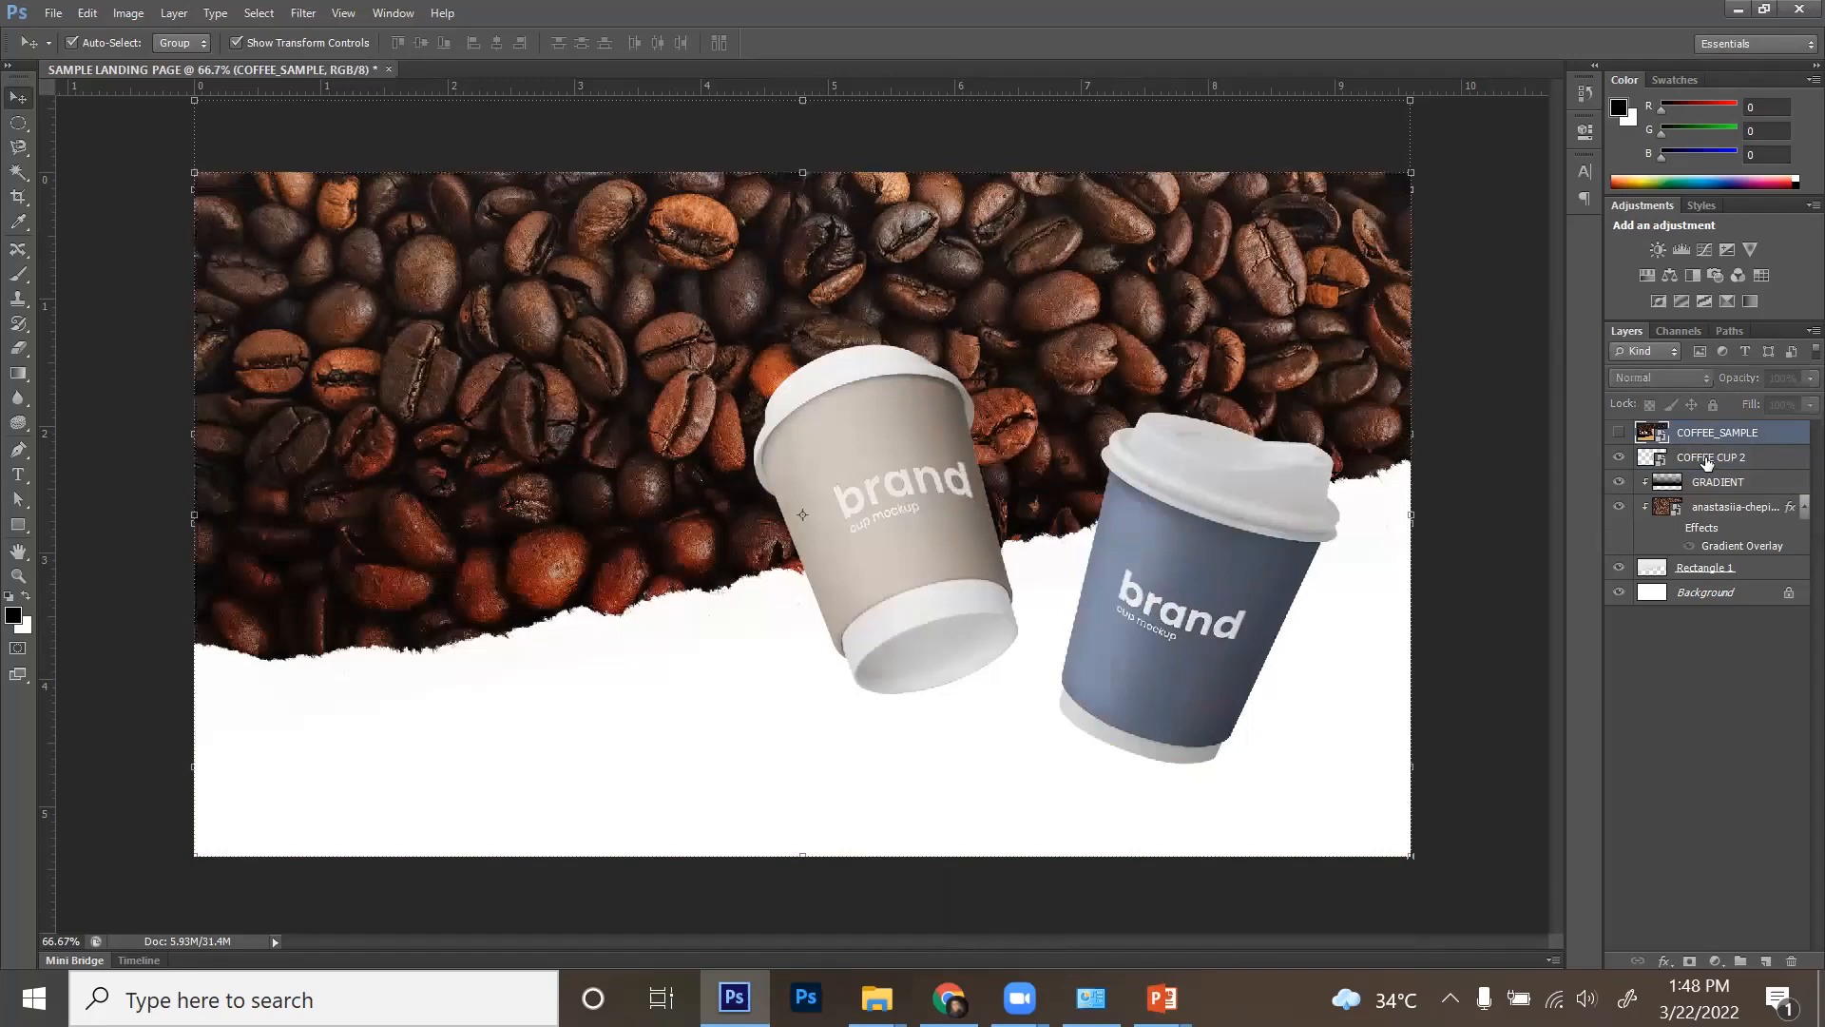
- Add a Color Overlay effect to the COFFEE CUP 2 layer at 100% opacity, keeping the cups in view
left_click(1708, 458)
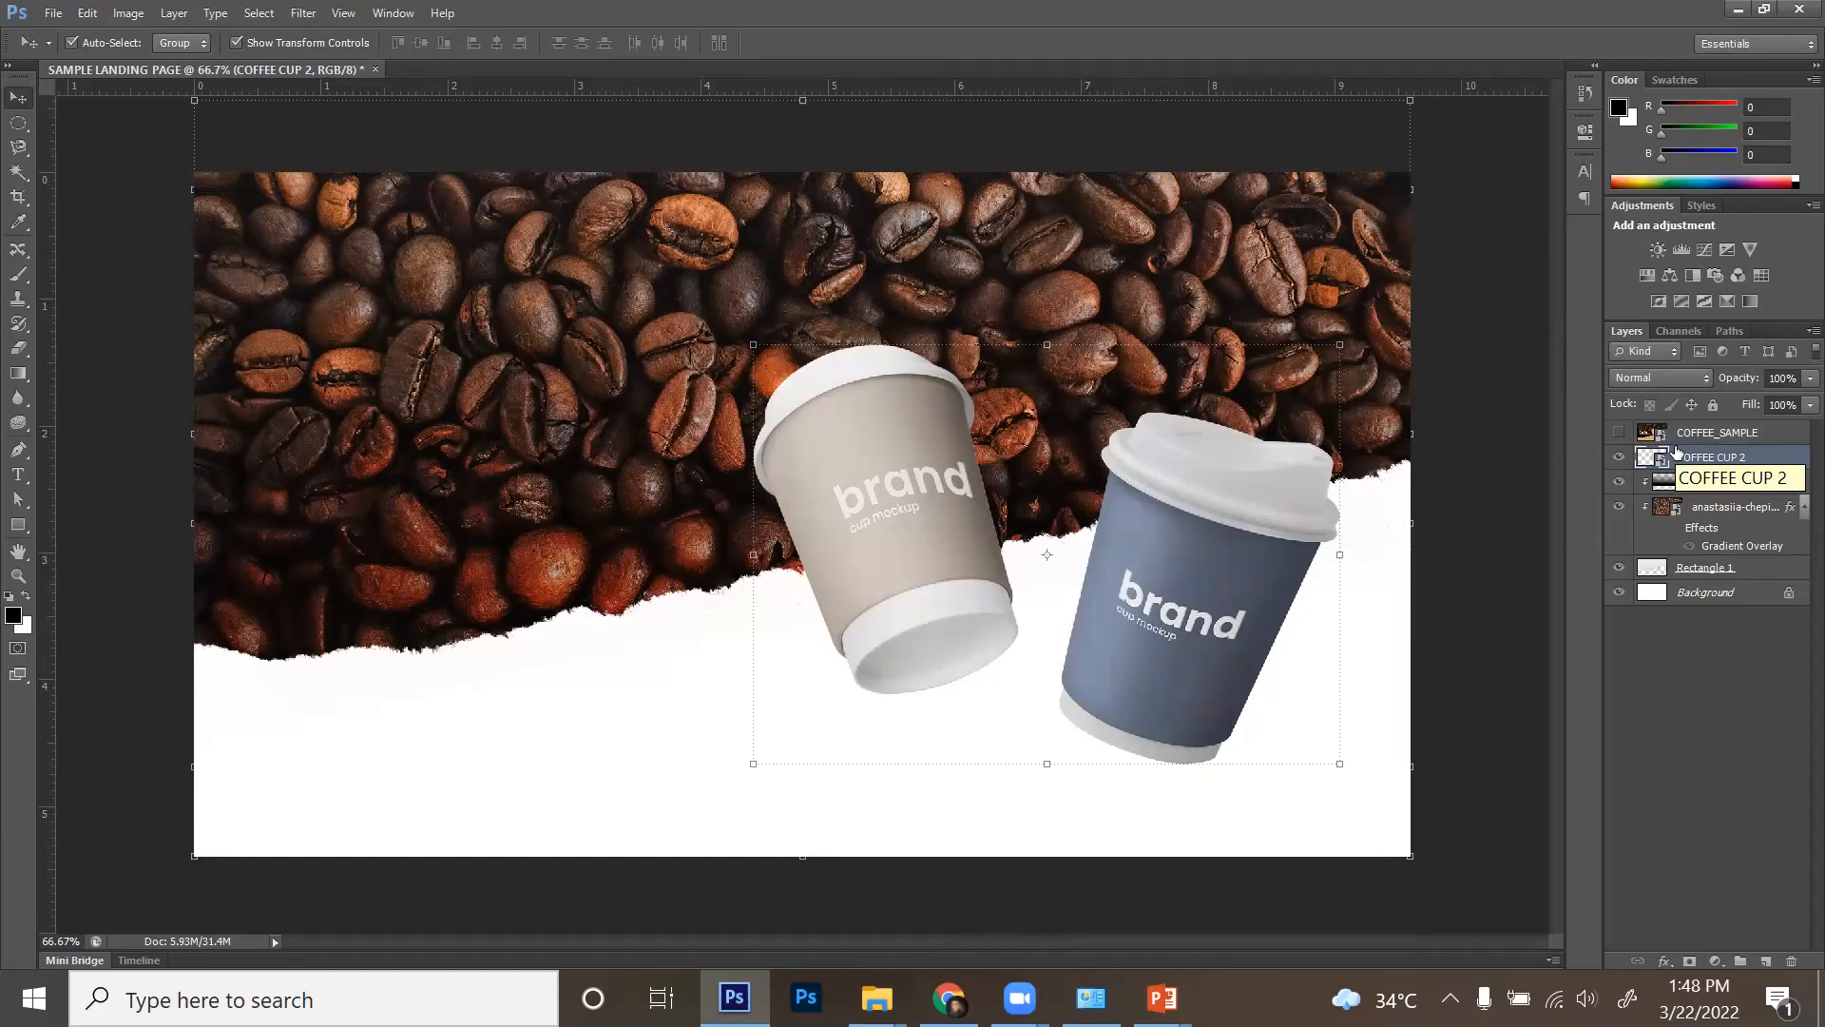
left_click(1666, 963)
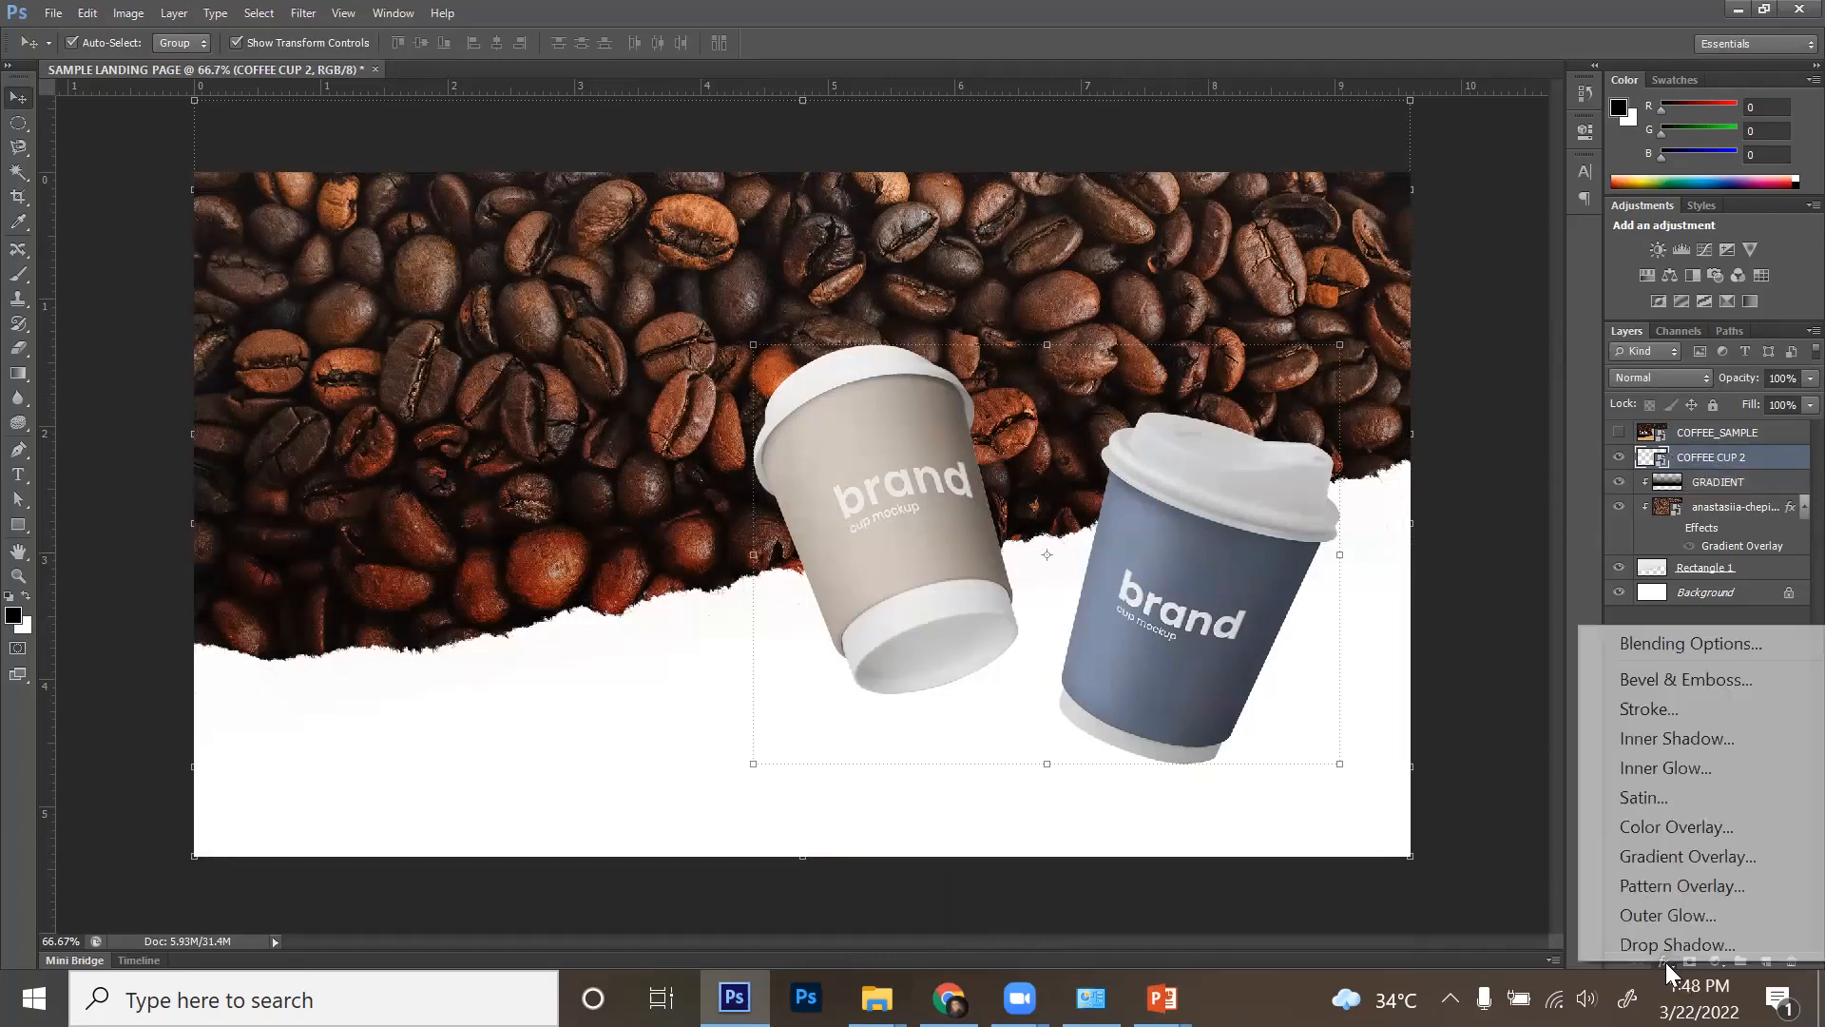
left_click(1708, 824)
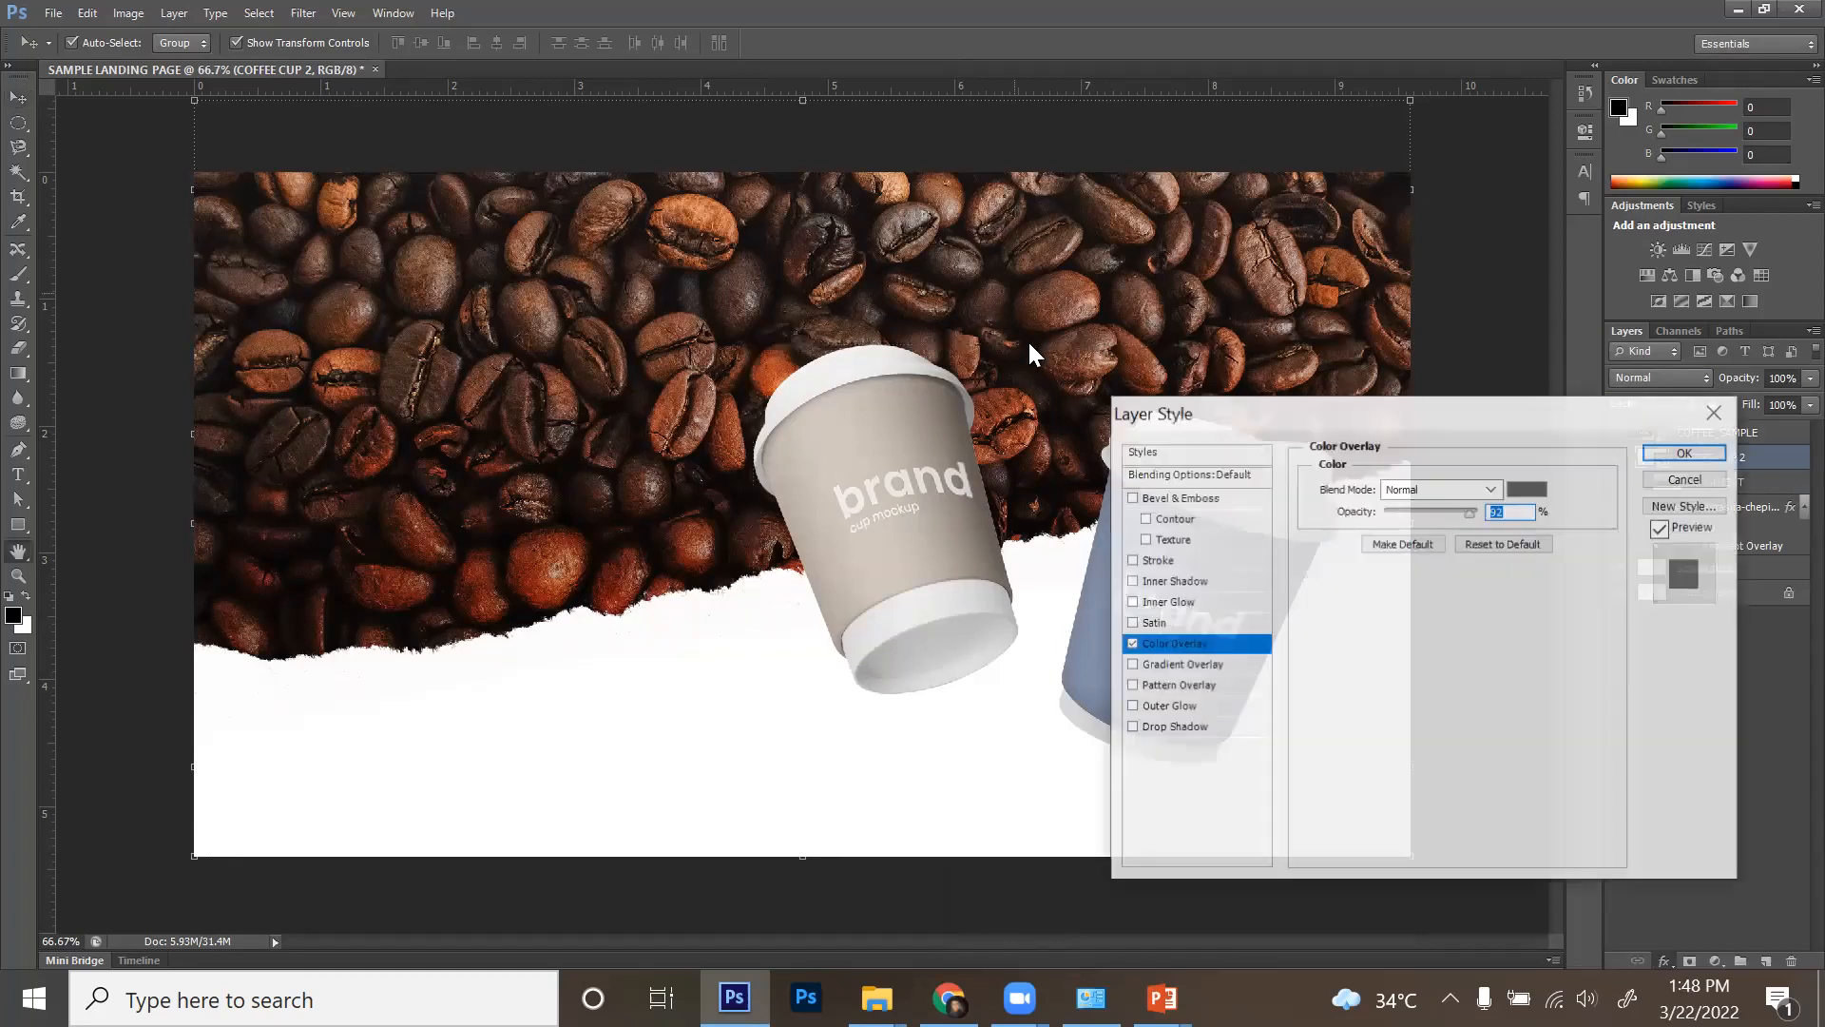
left_click_drag(1350, 411, 335, 237)
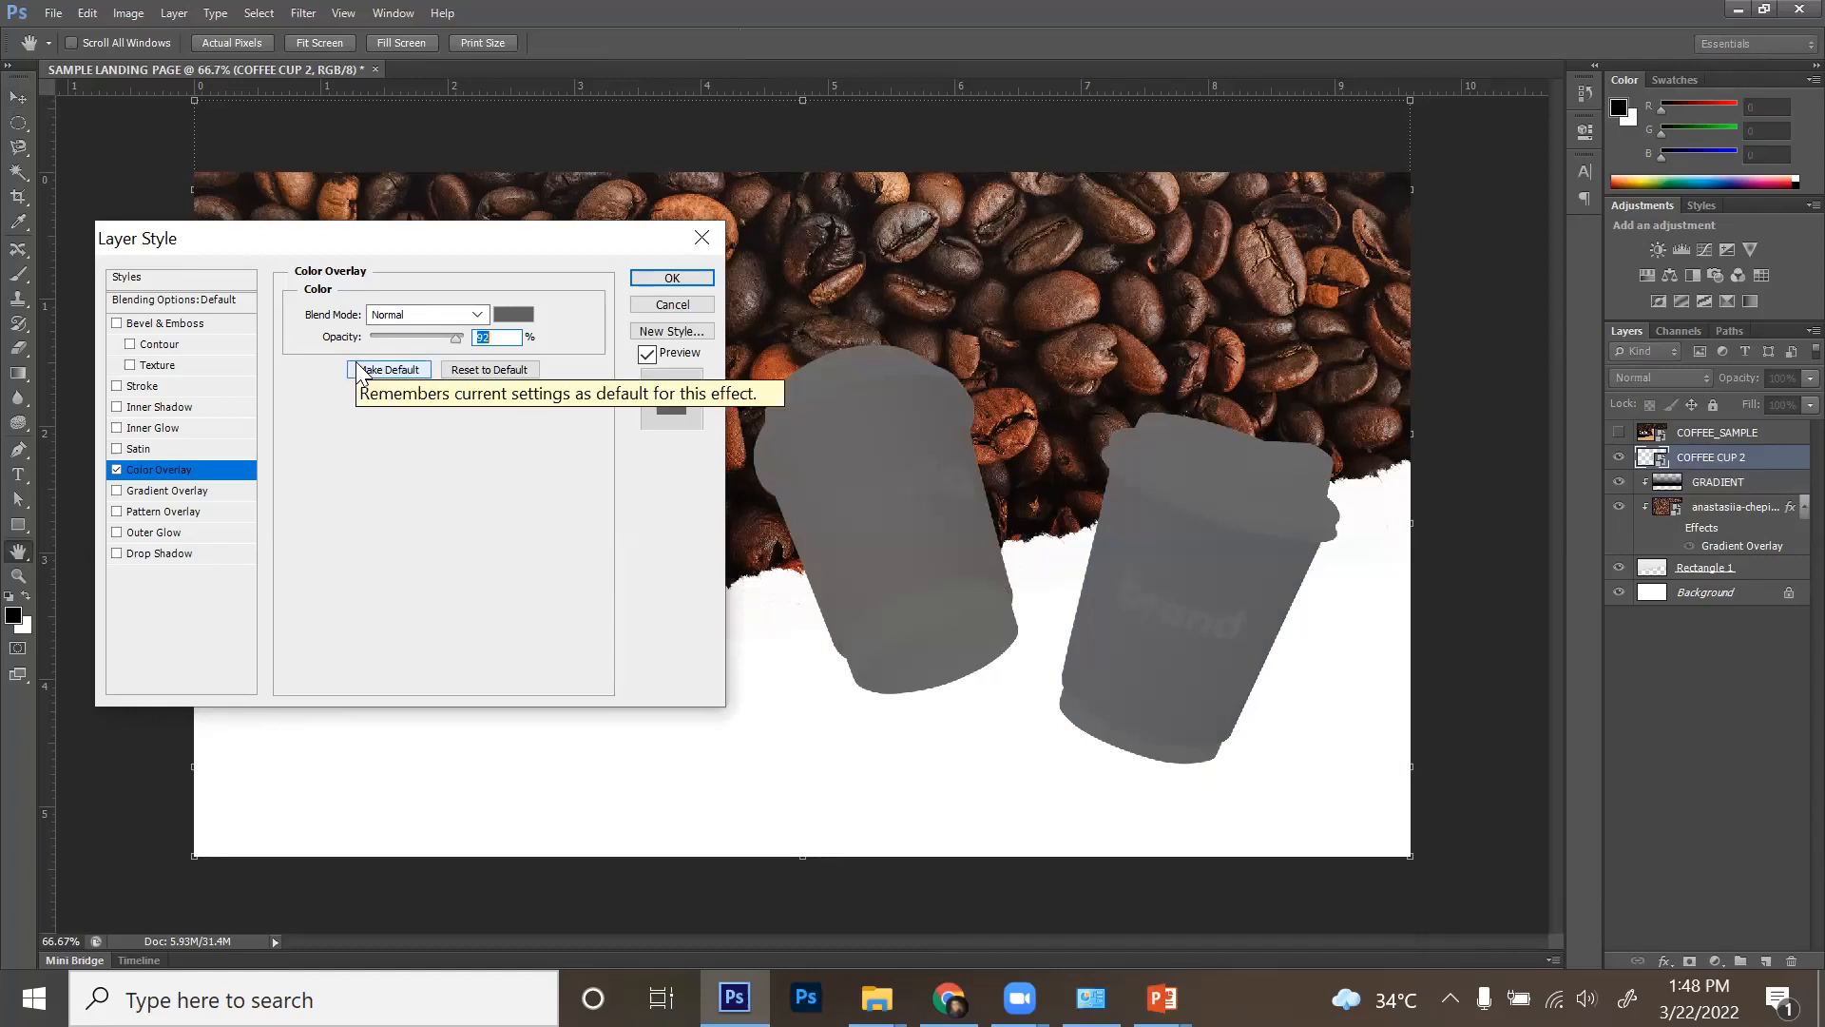
left_click_drag(452, 246, 434, 257)
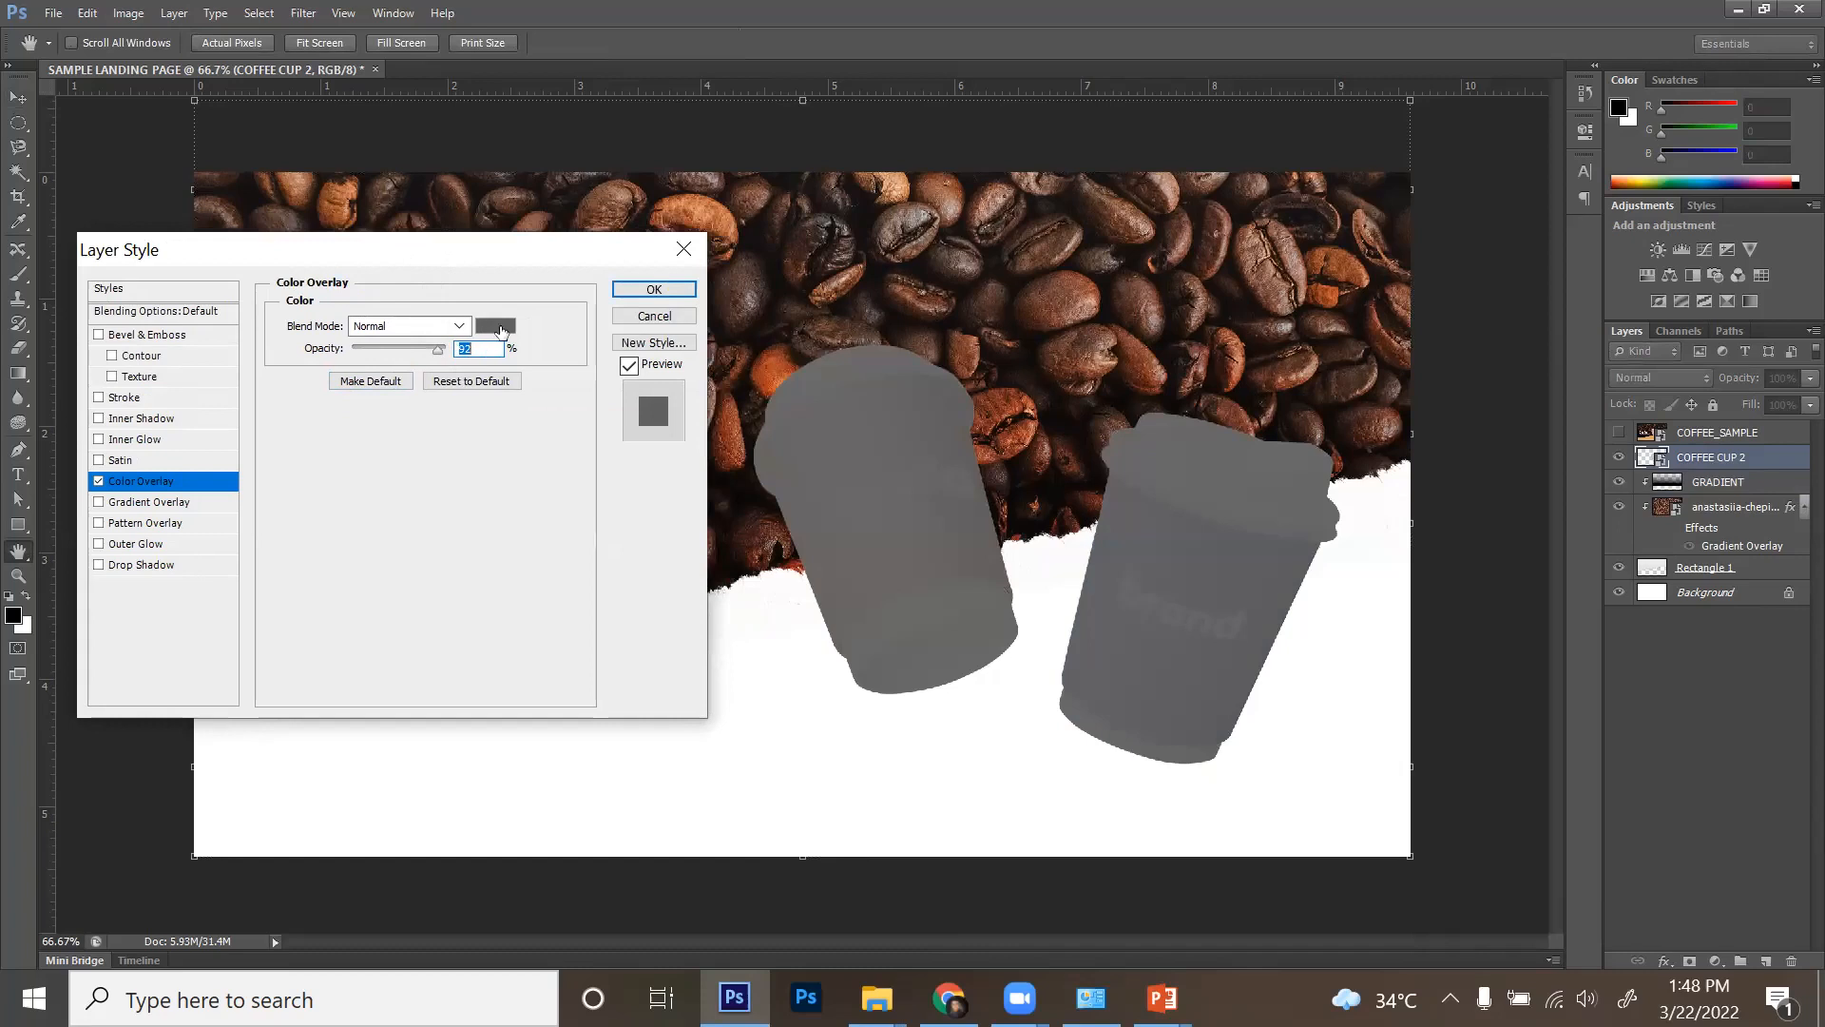
left_click_drag(439, 350, 454, 349)
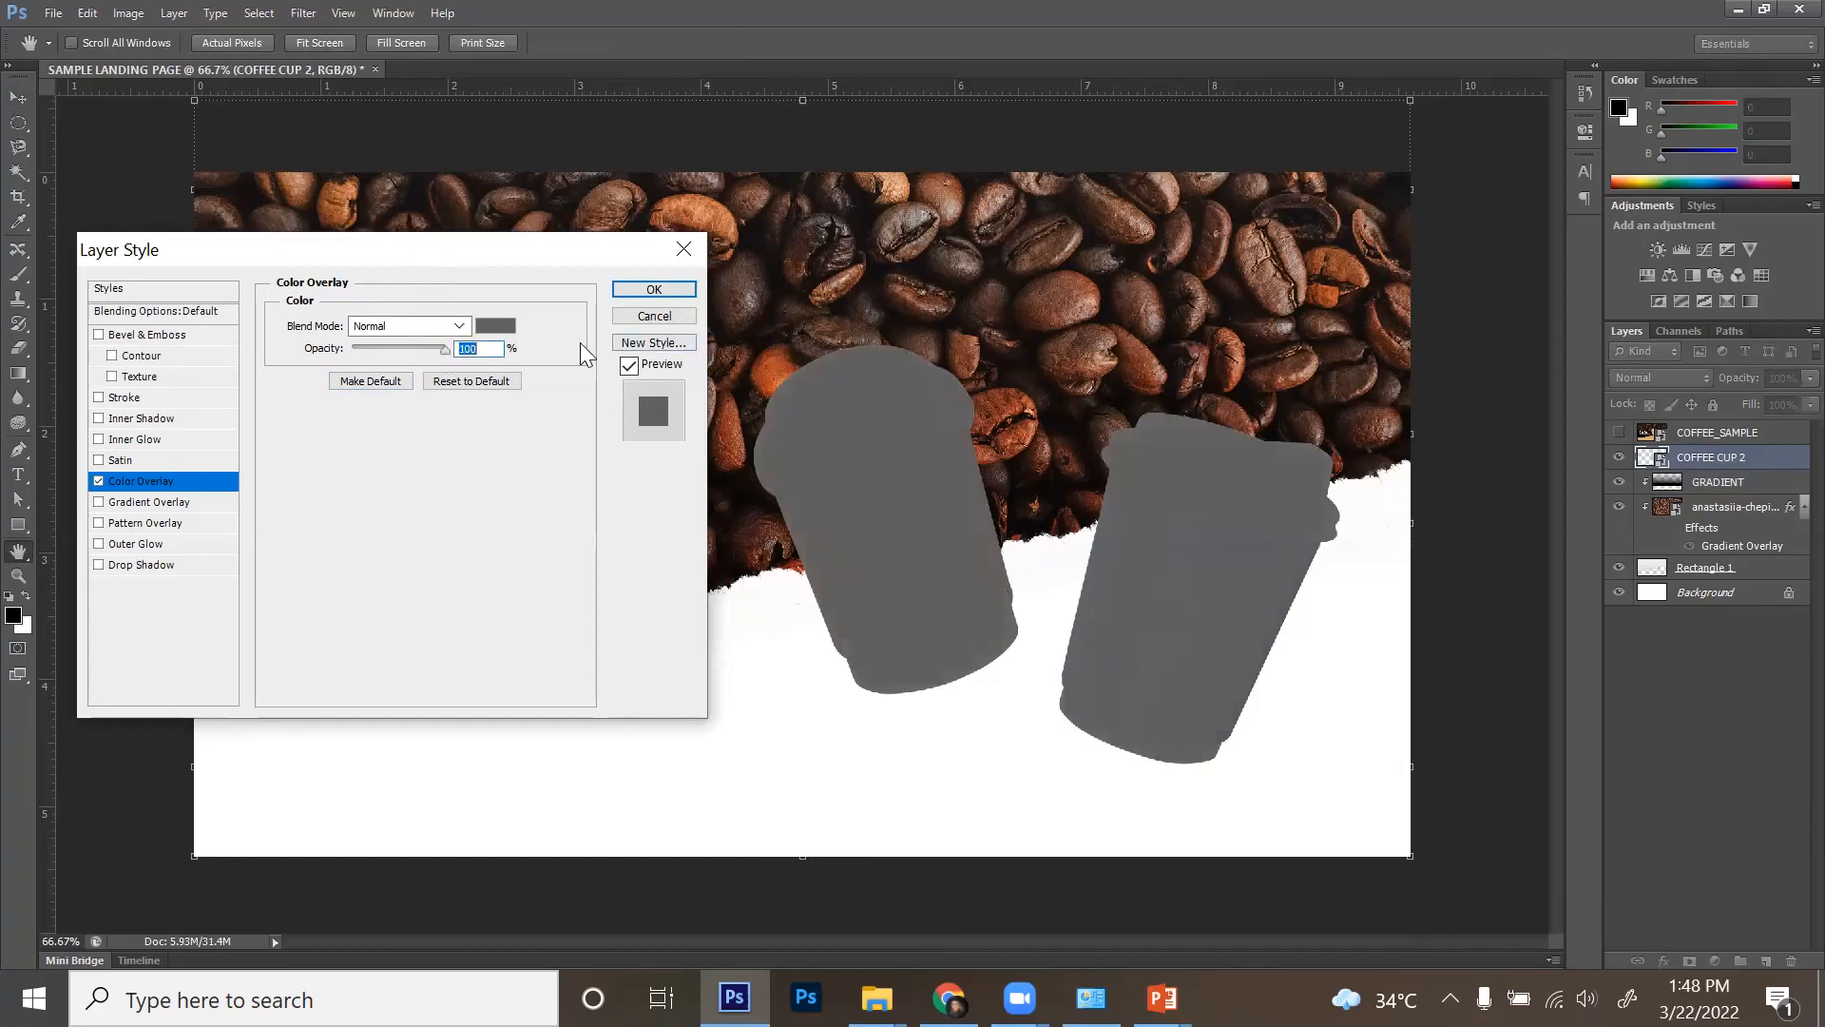
- Set the cups' overlay colour to the orange-brown c4823b
left_click(495, 326)
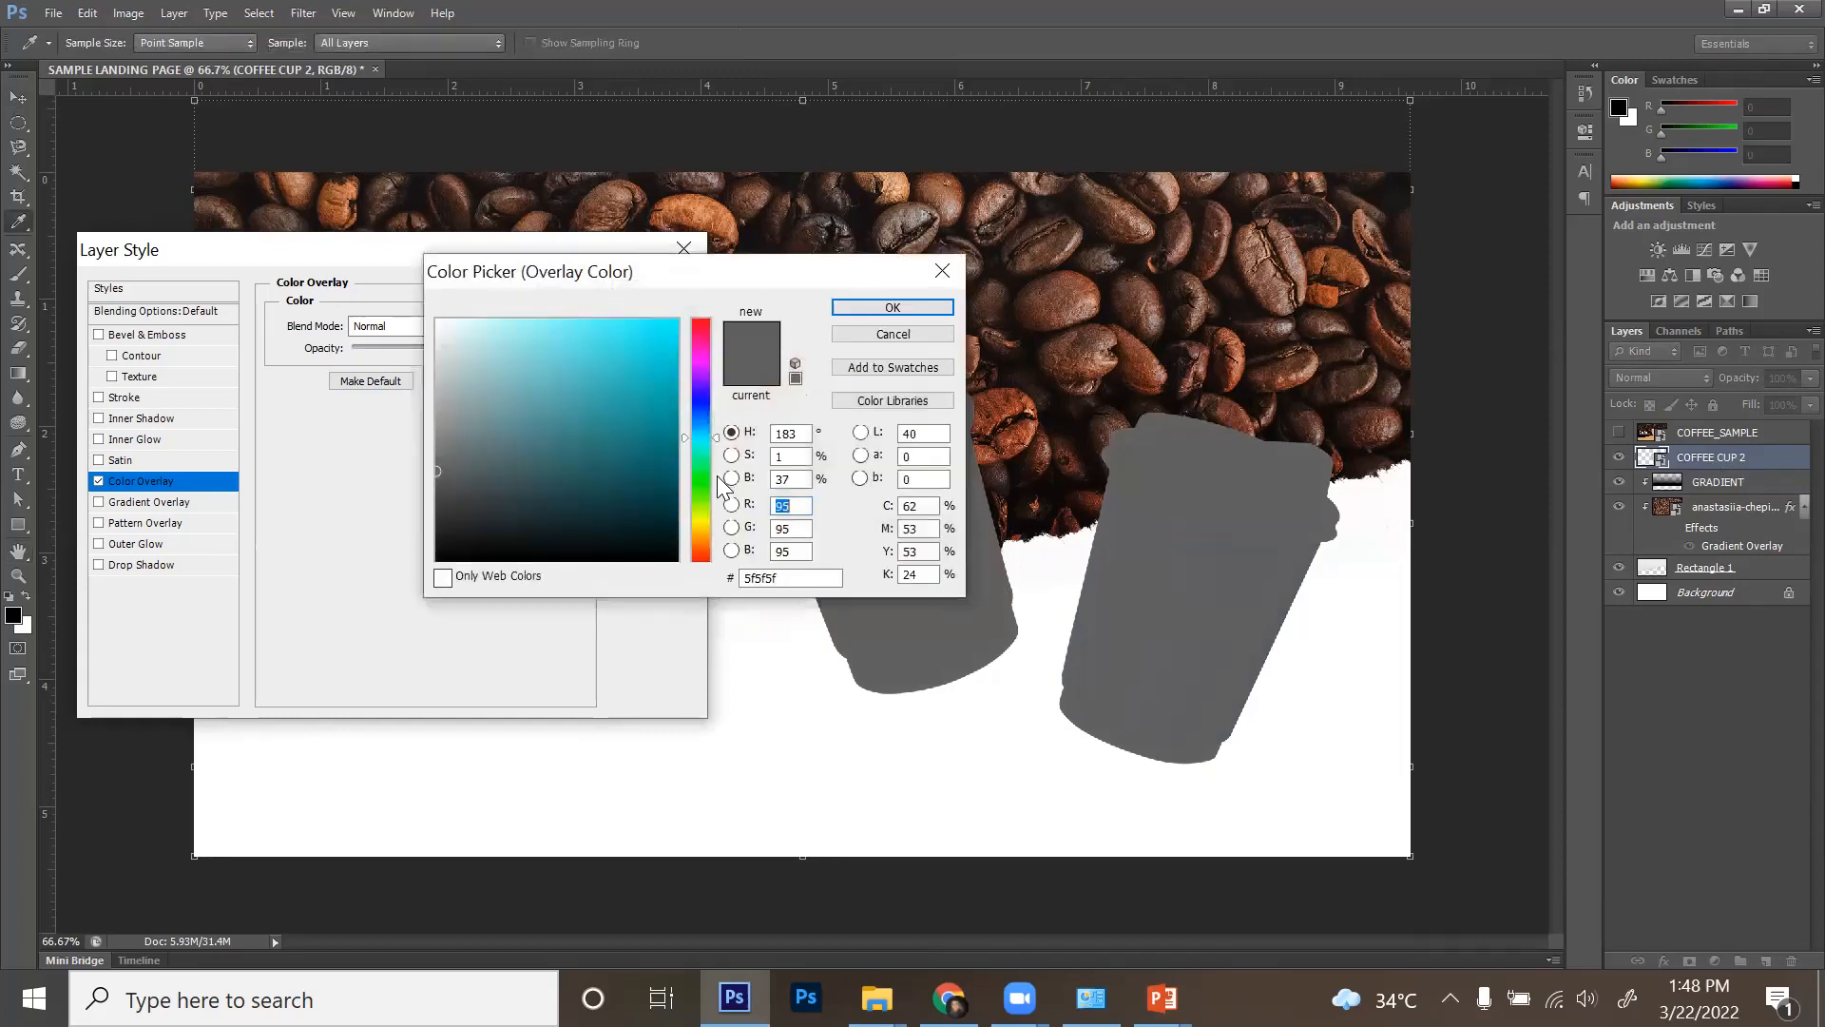
left_click(700, 542)
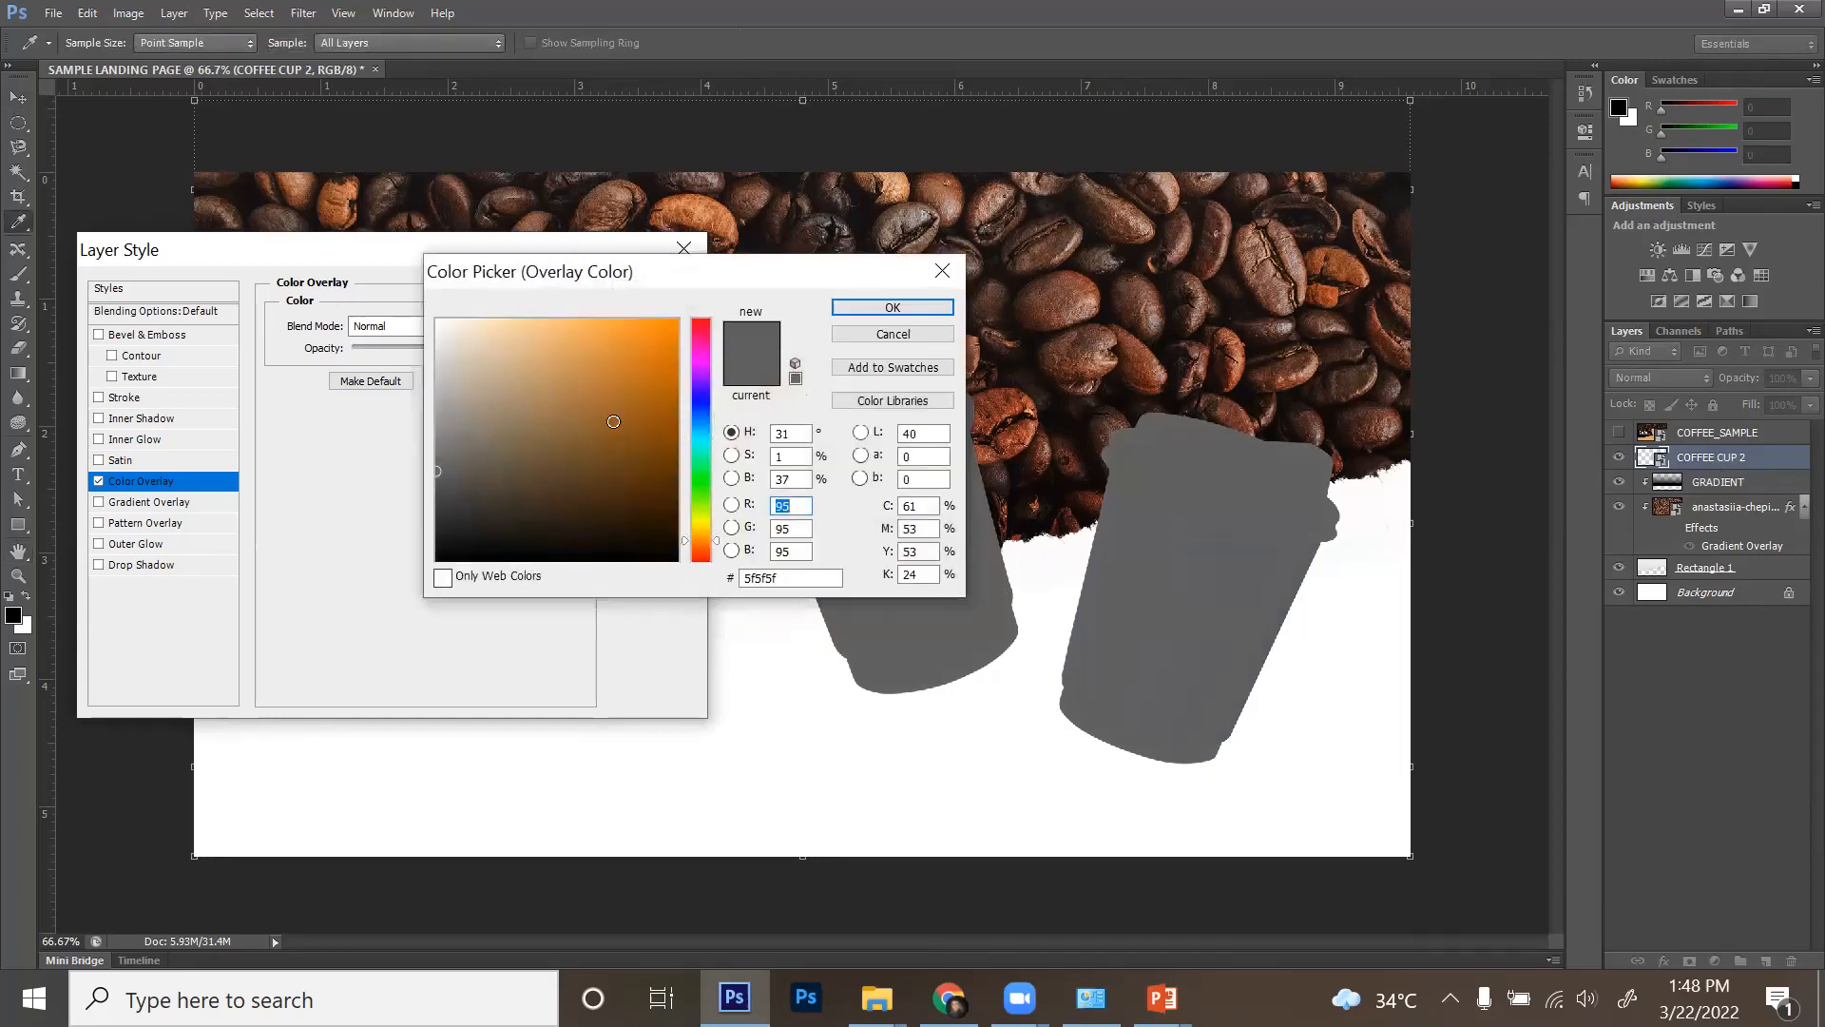
left_click(597, 407)
left_click(609, 374)
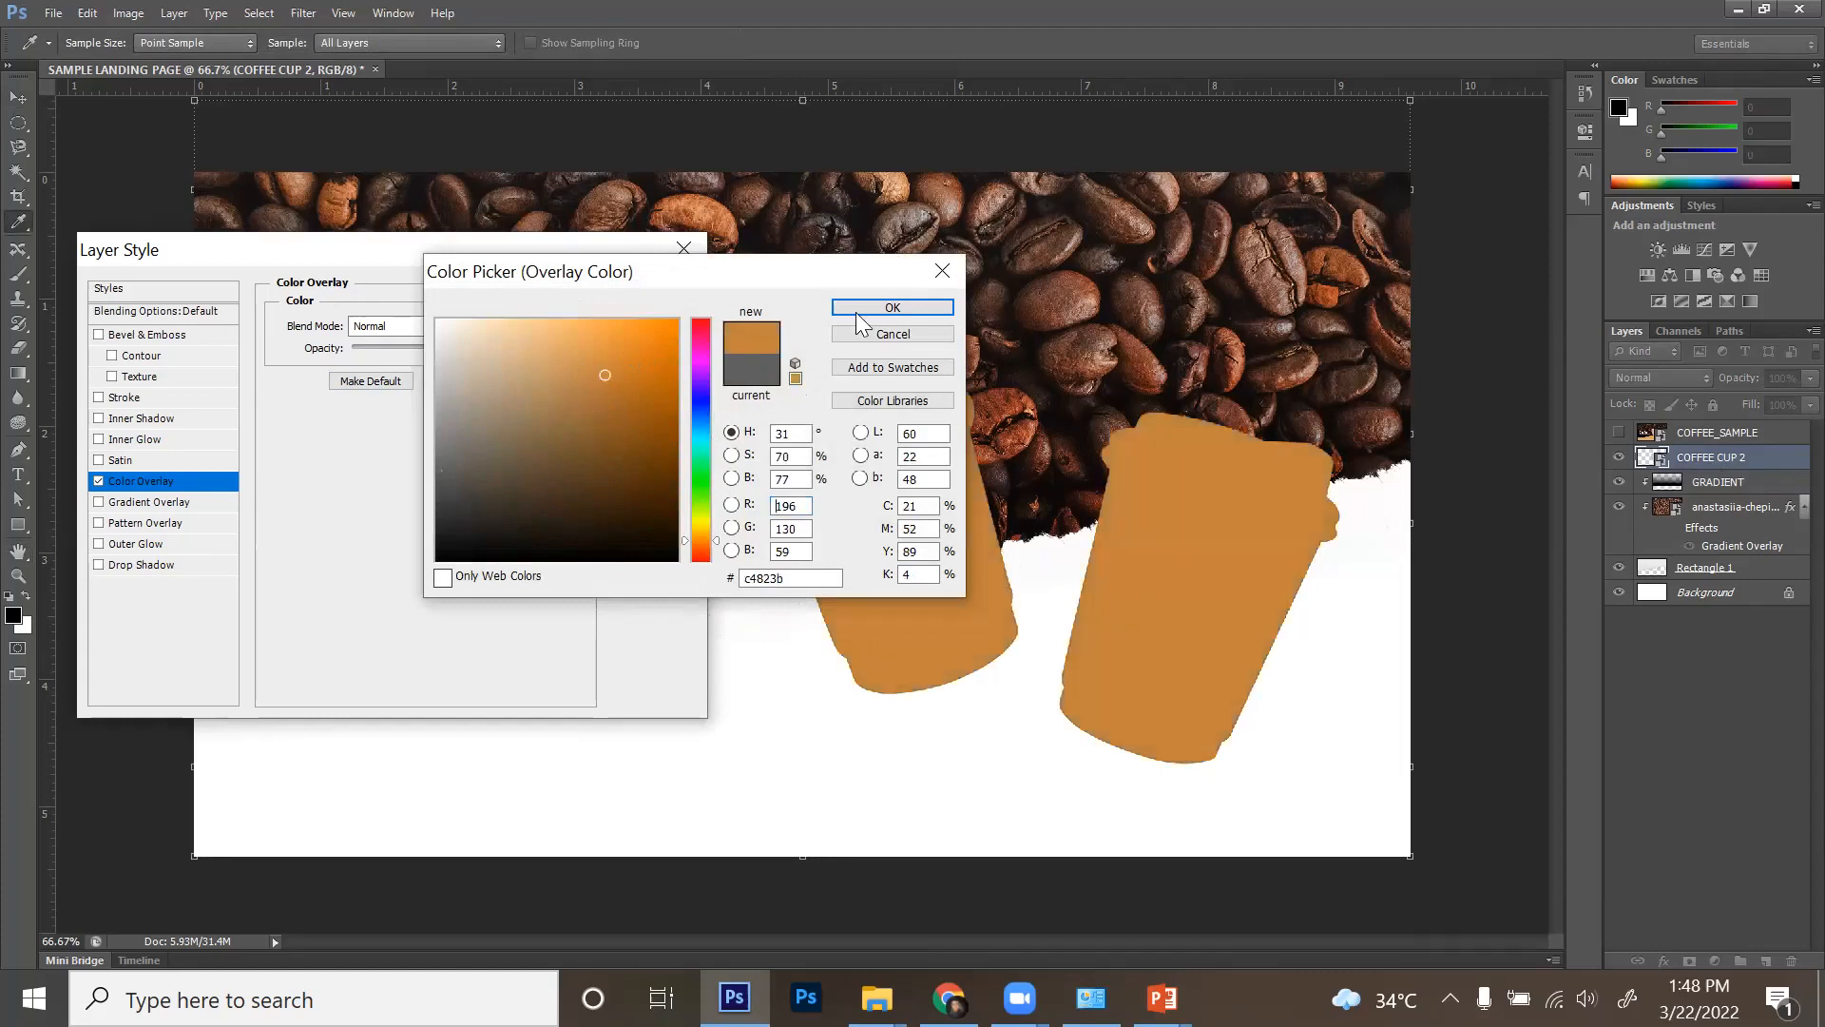
left_click(860, 310)
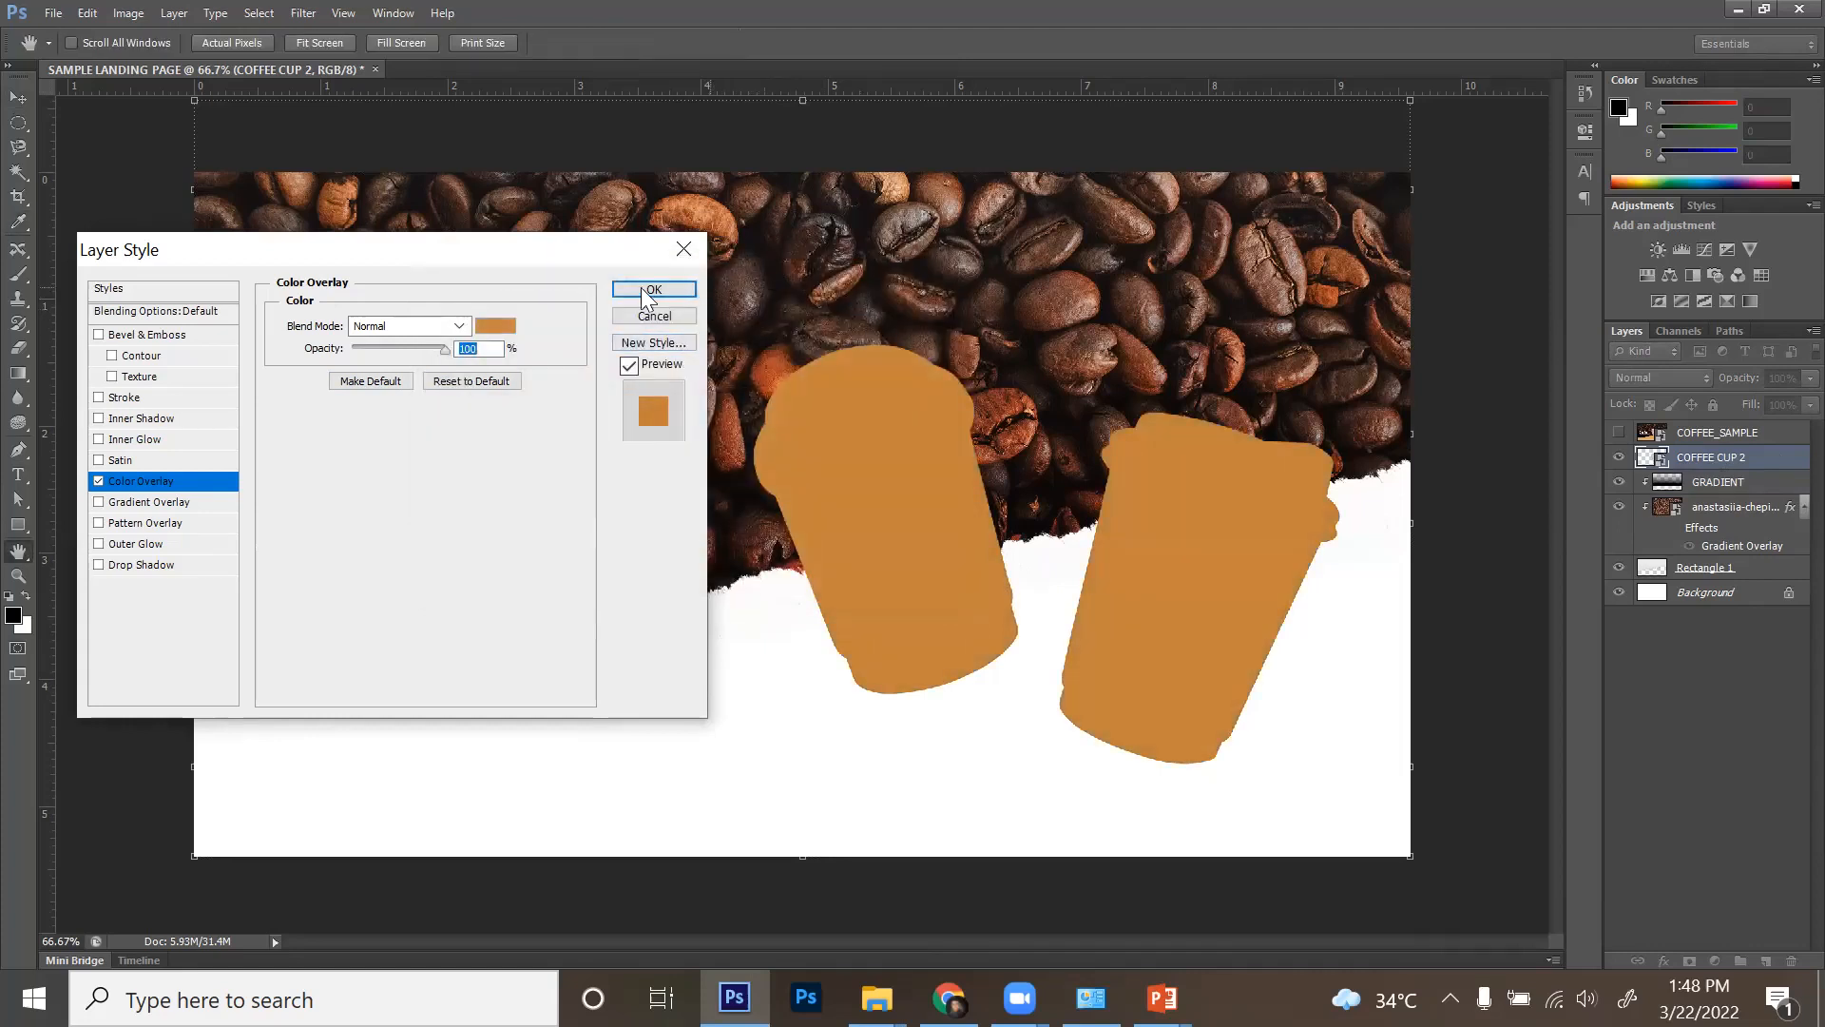
- Set the Color Overlay's blend mode to Color, lower its opacity to about 74% and apply the effect
left_click(457, 325)
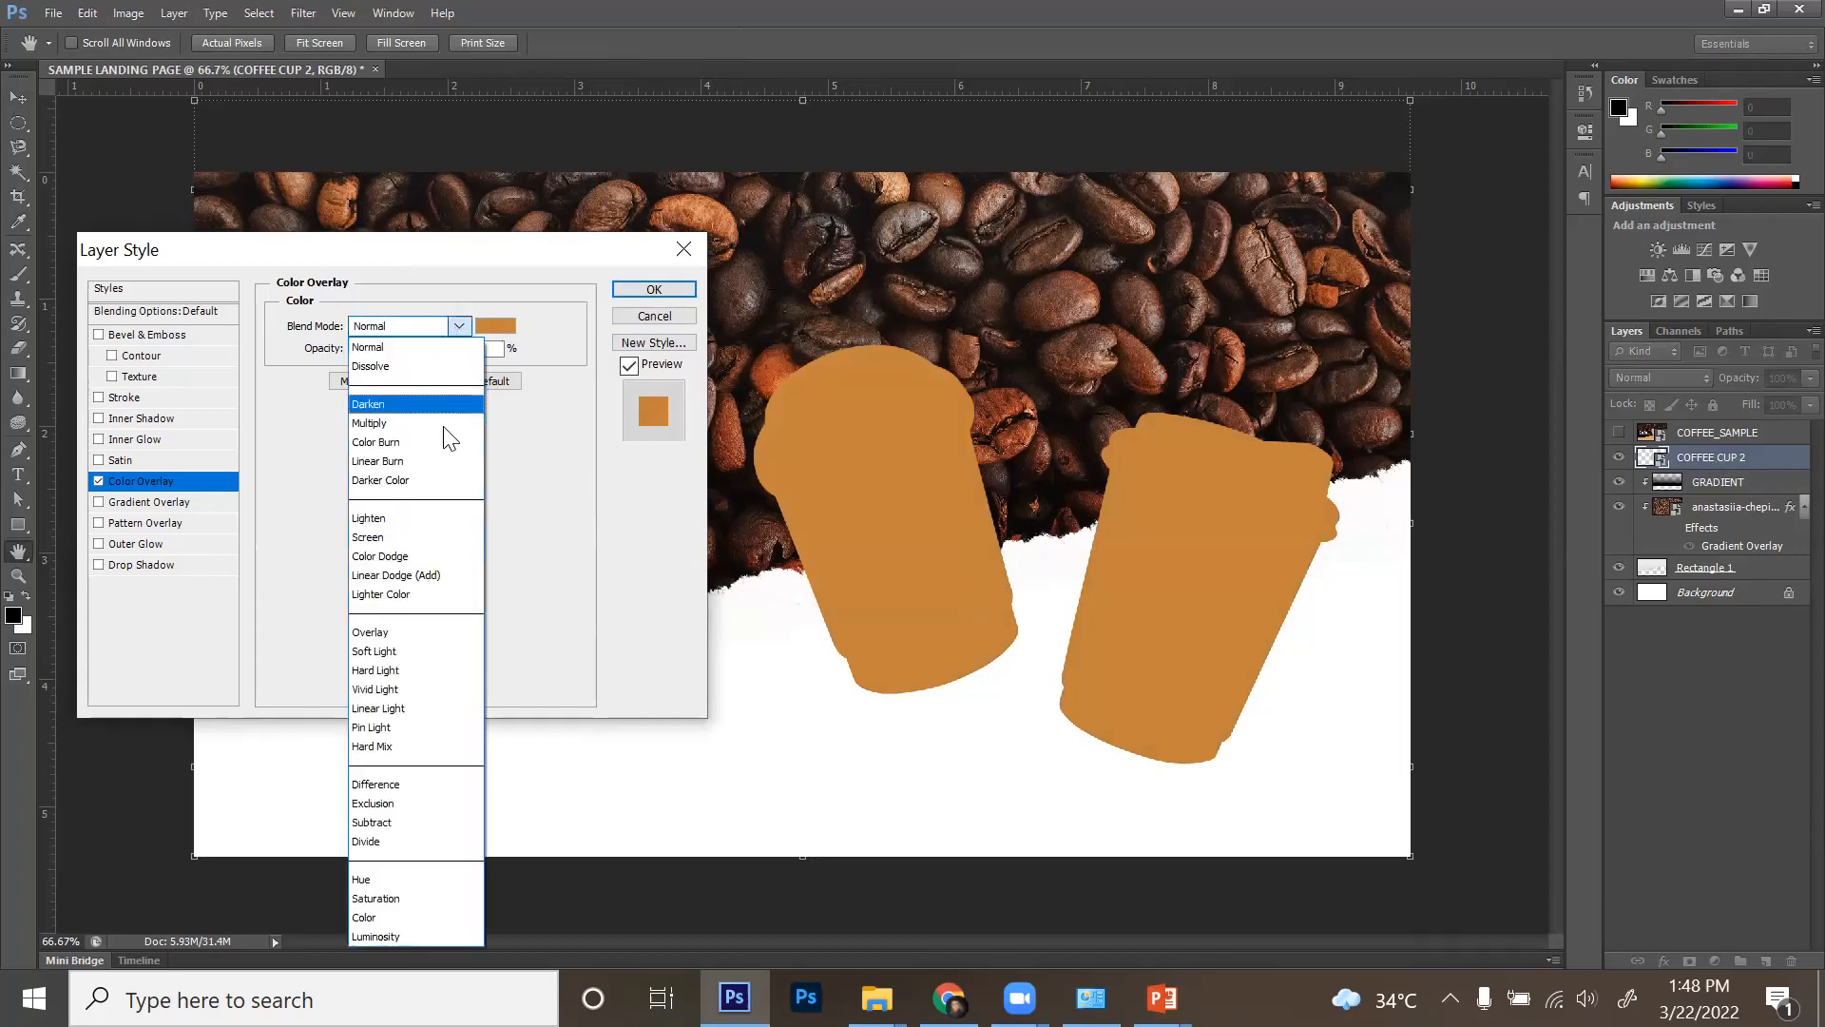
left_click(400, 916)
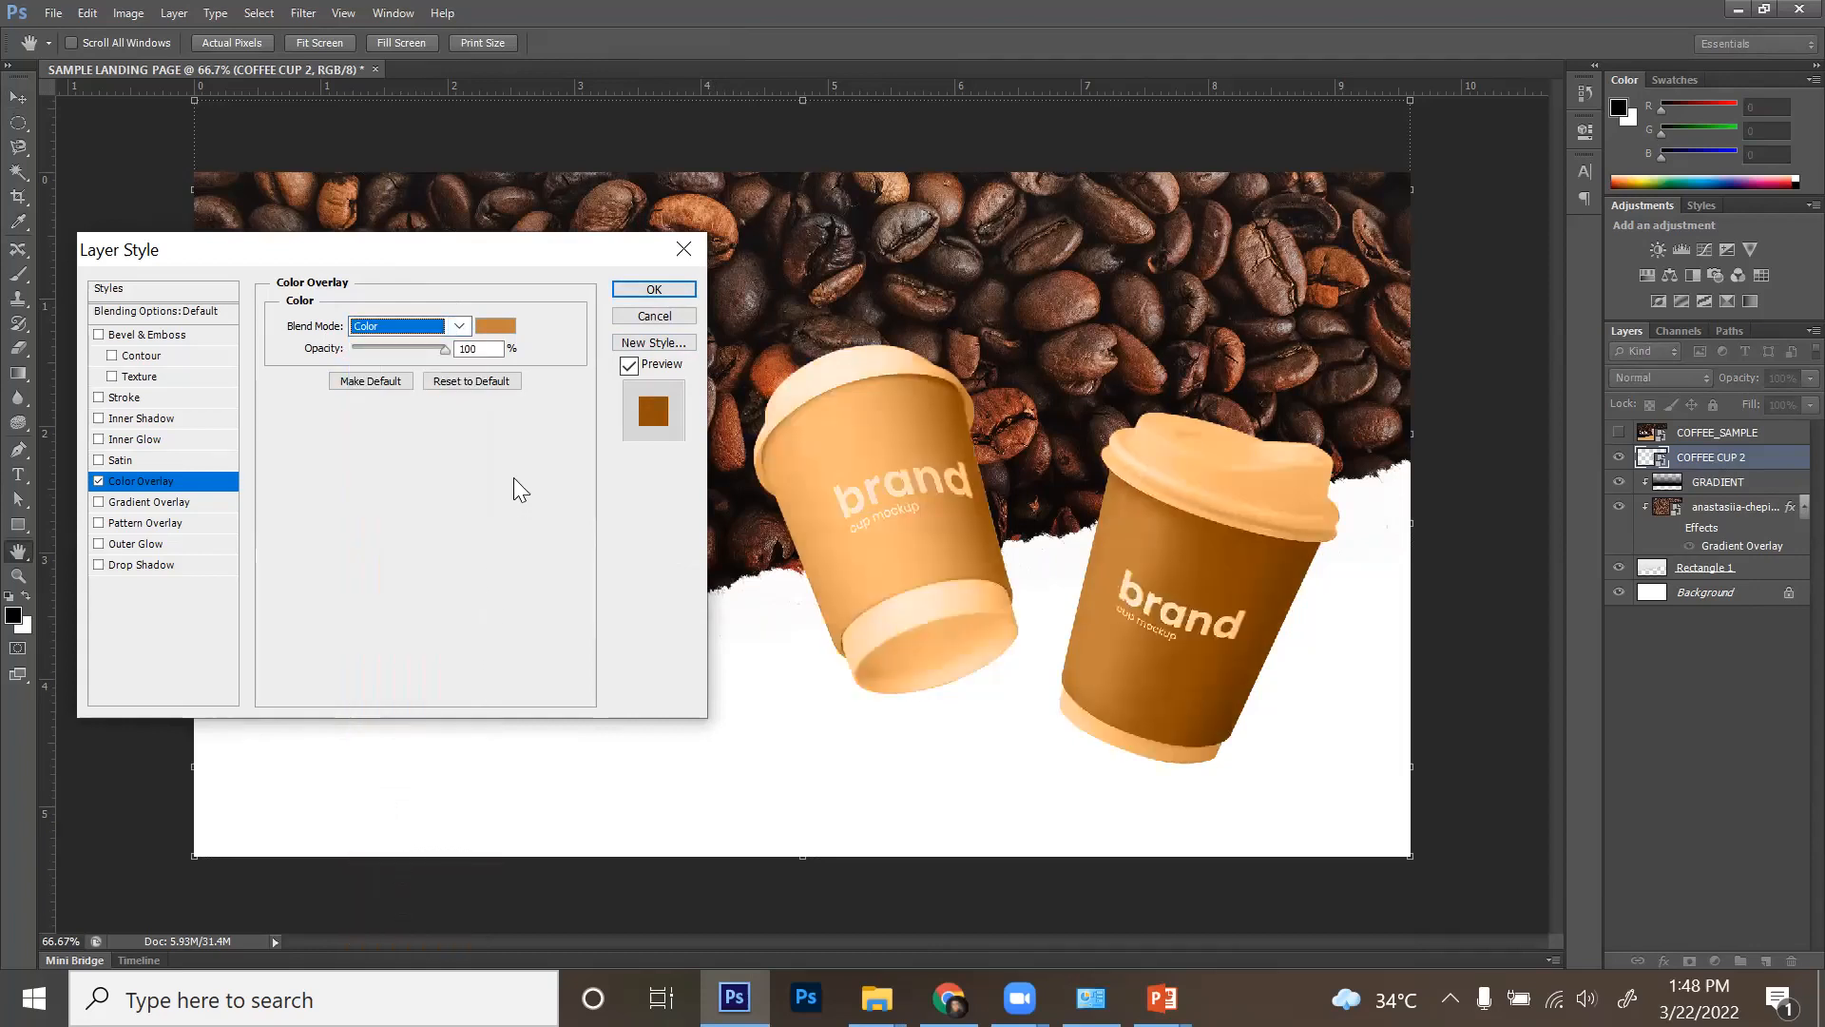
left_click(428, 348)
left_click_drag(403, 350, 413, 352)
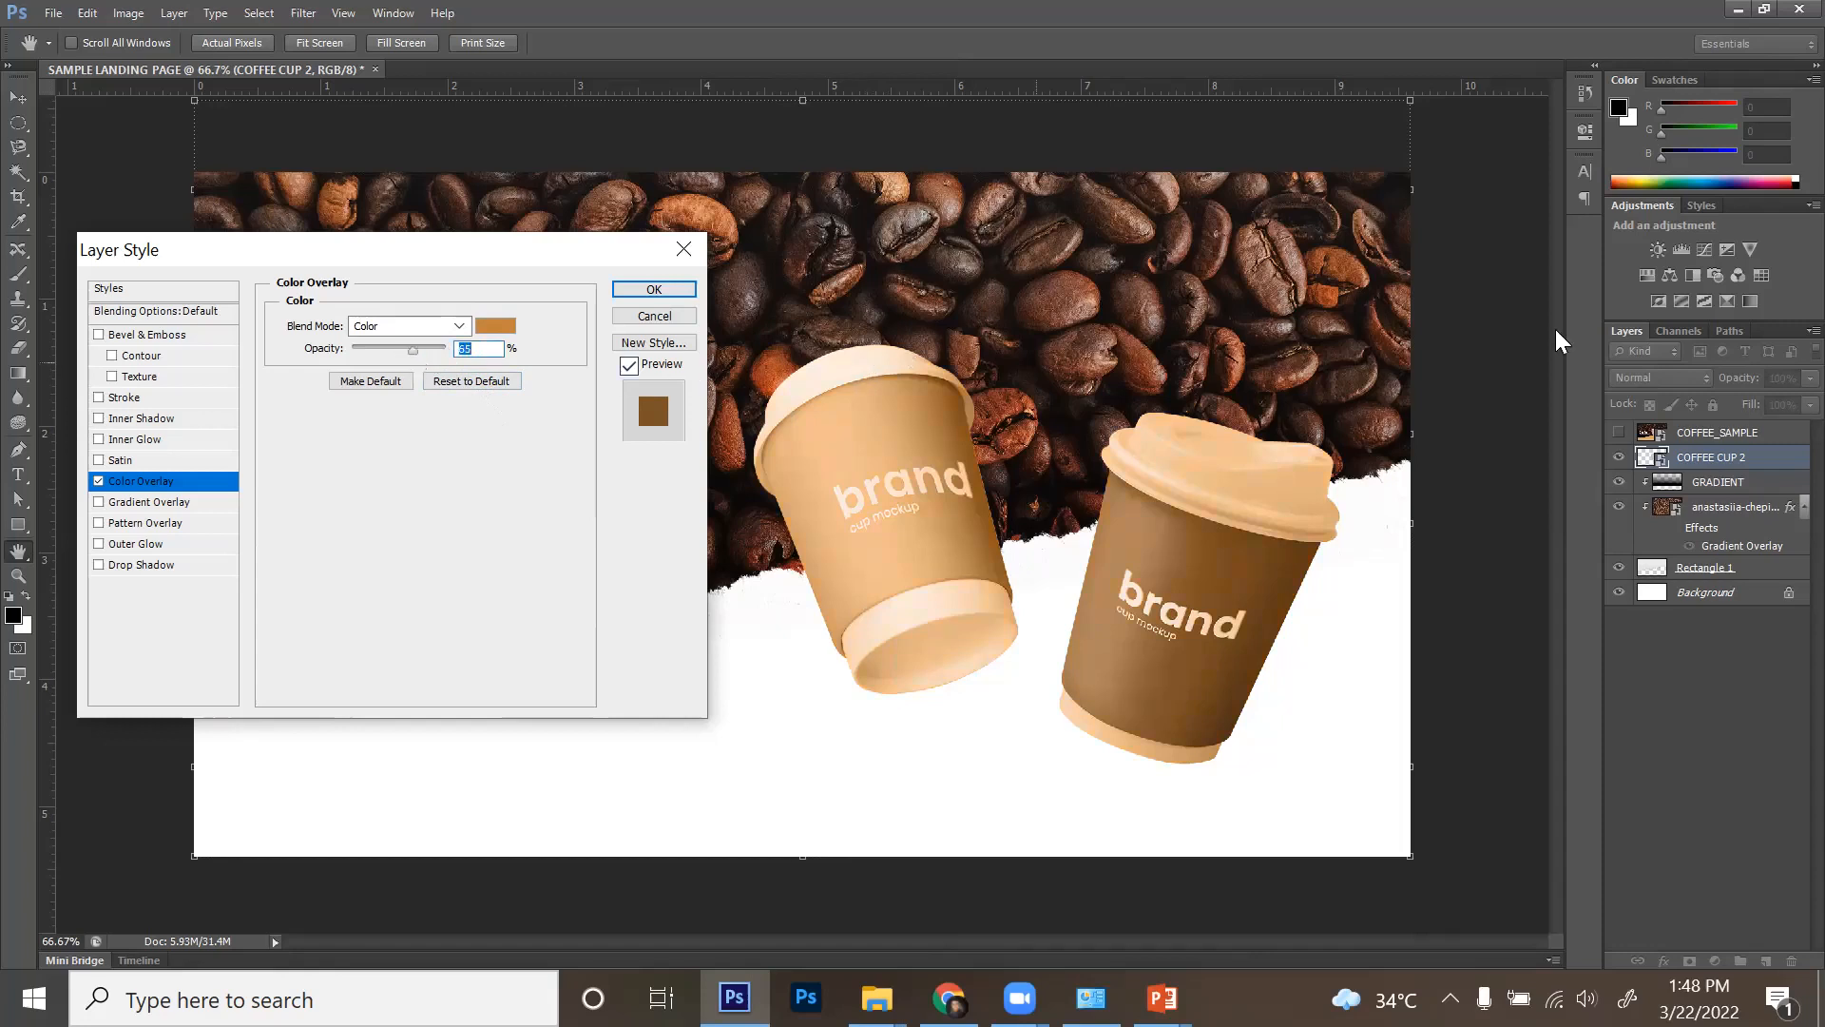
left_click(401, 350)
left_click_drag(434, 349, 421, 352)
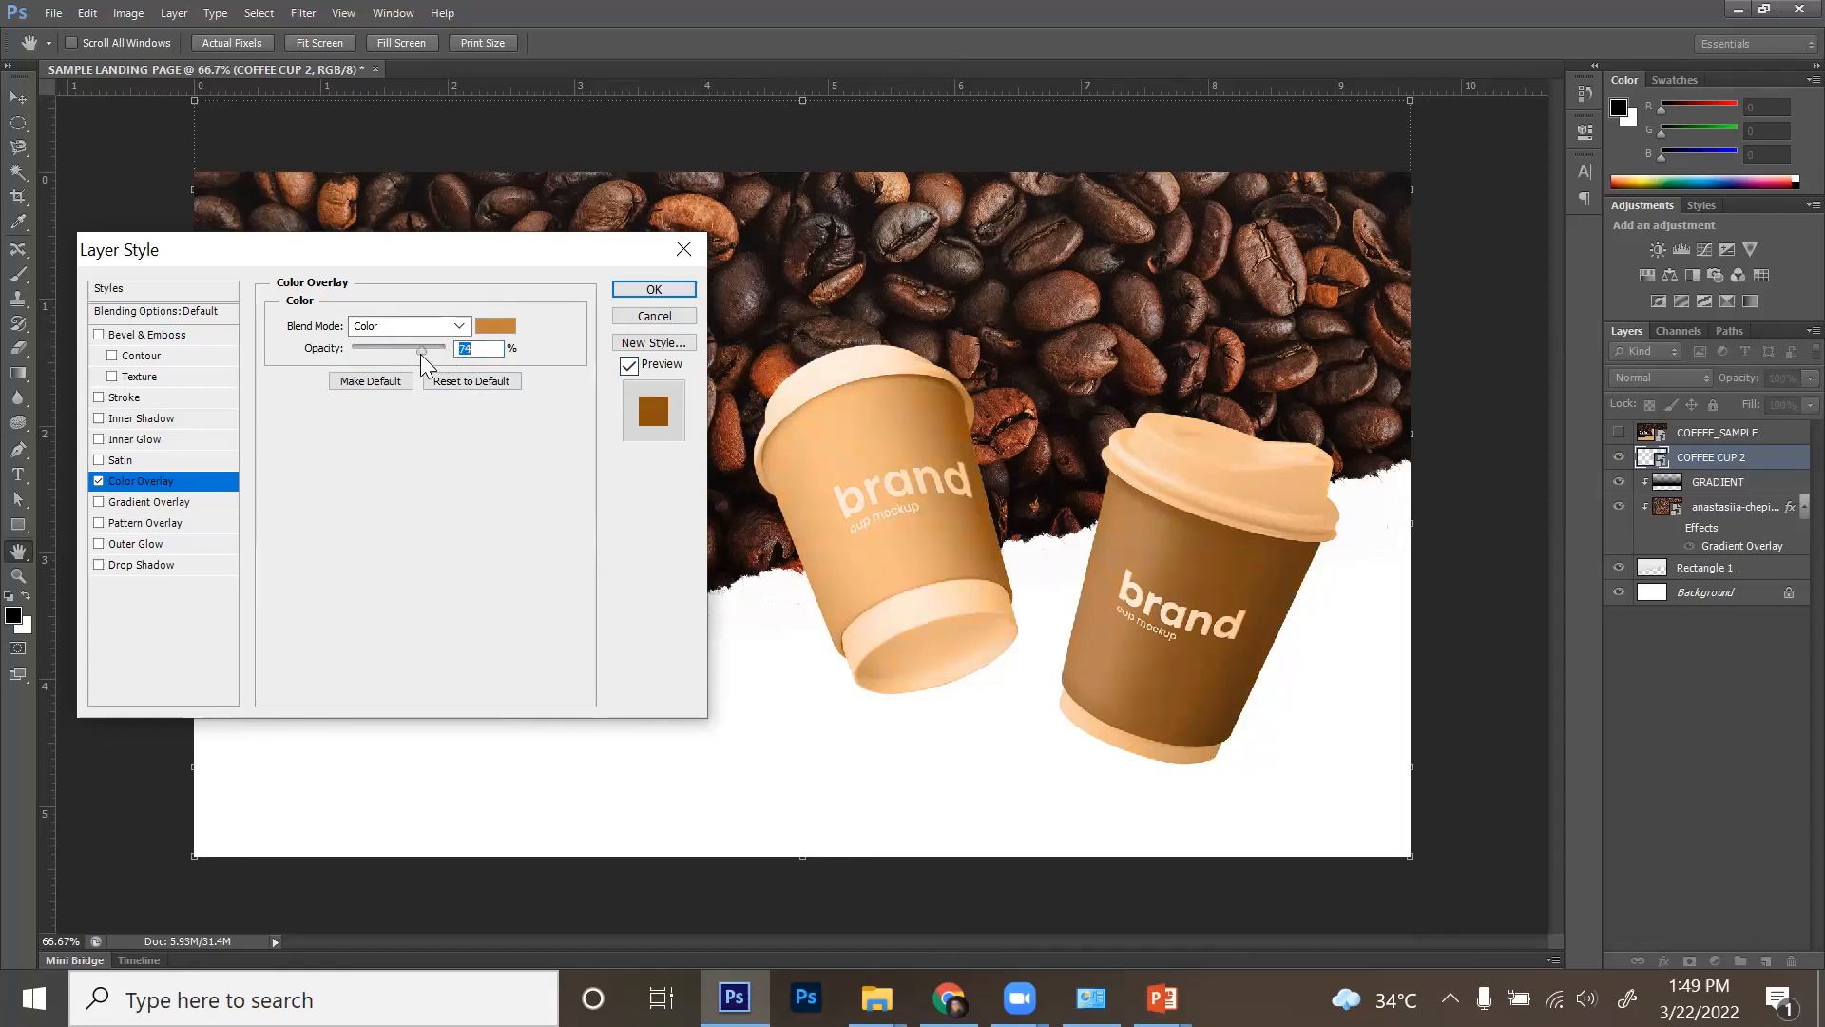
left_click(684, 288)
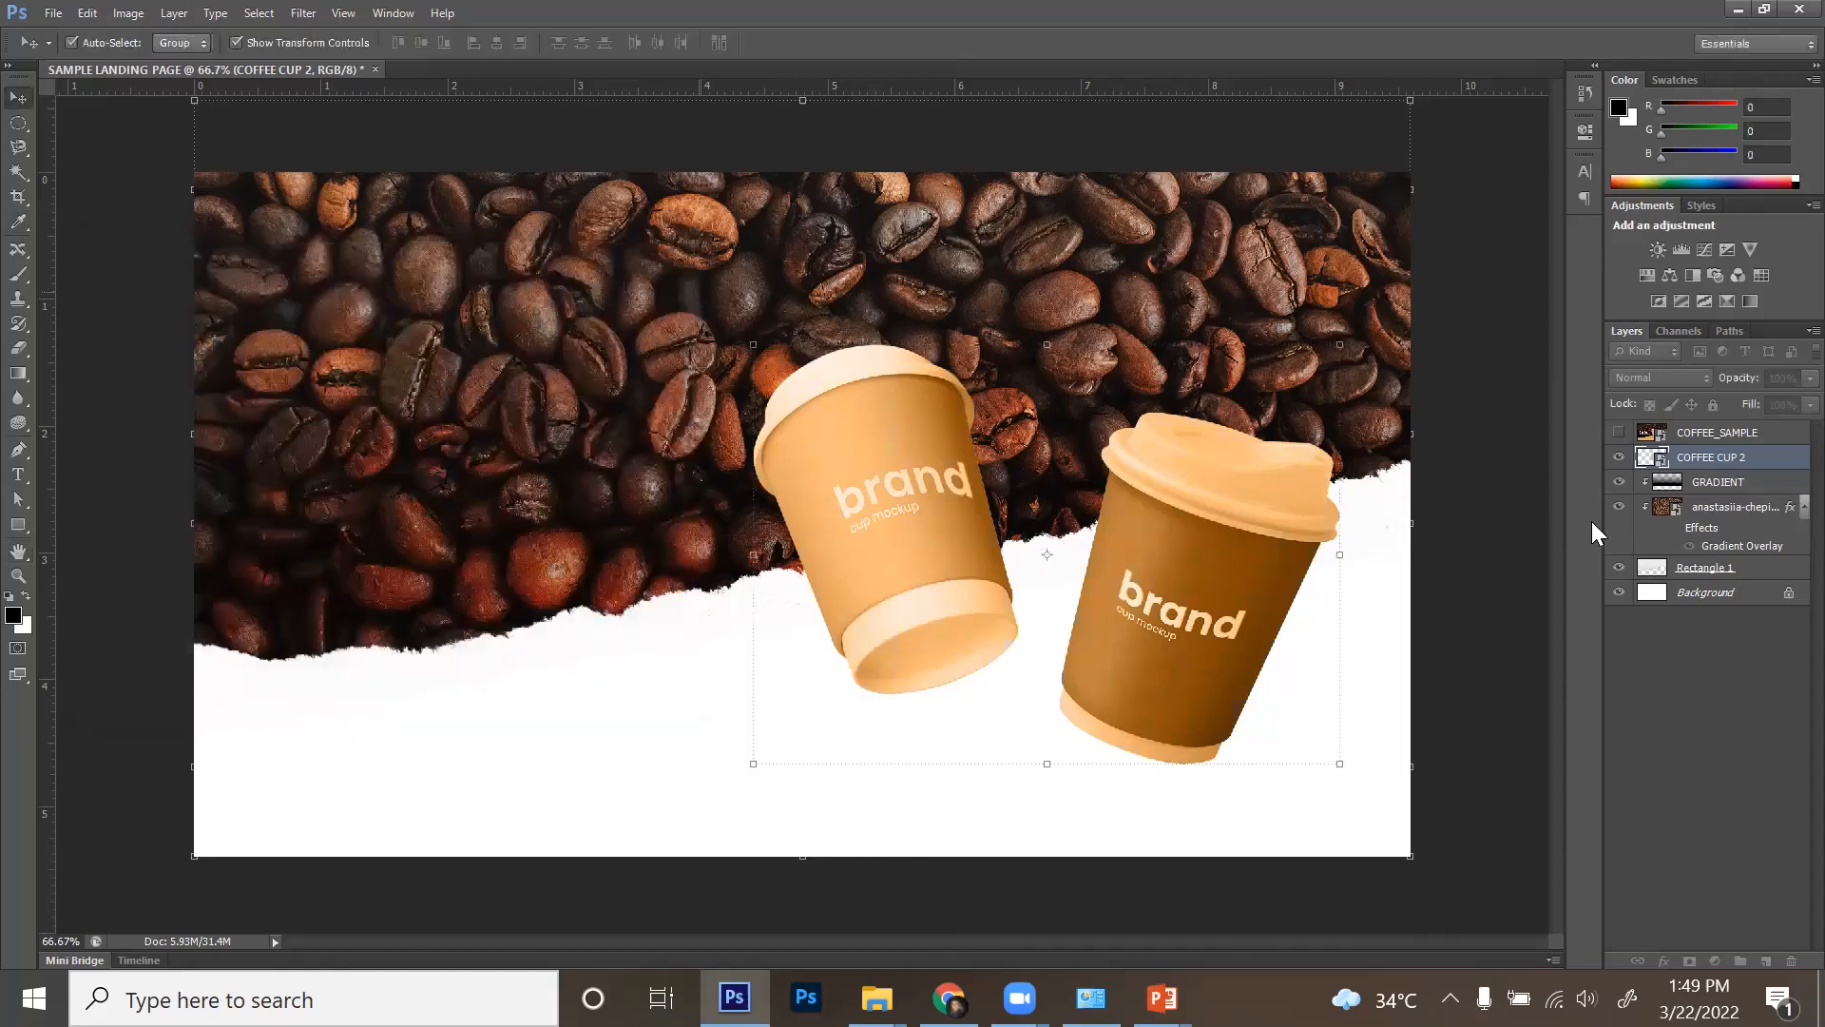
- Compare the tinted cups with the COFFEE_SAMPLE reference and hide the effects on the COFFEE CUP 2 layer
left_click(1618, 433)
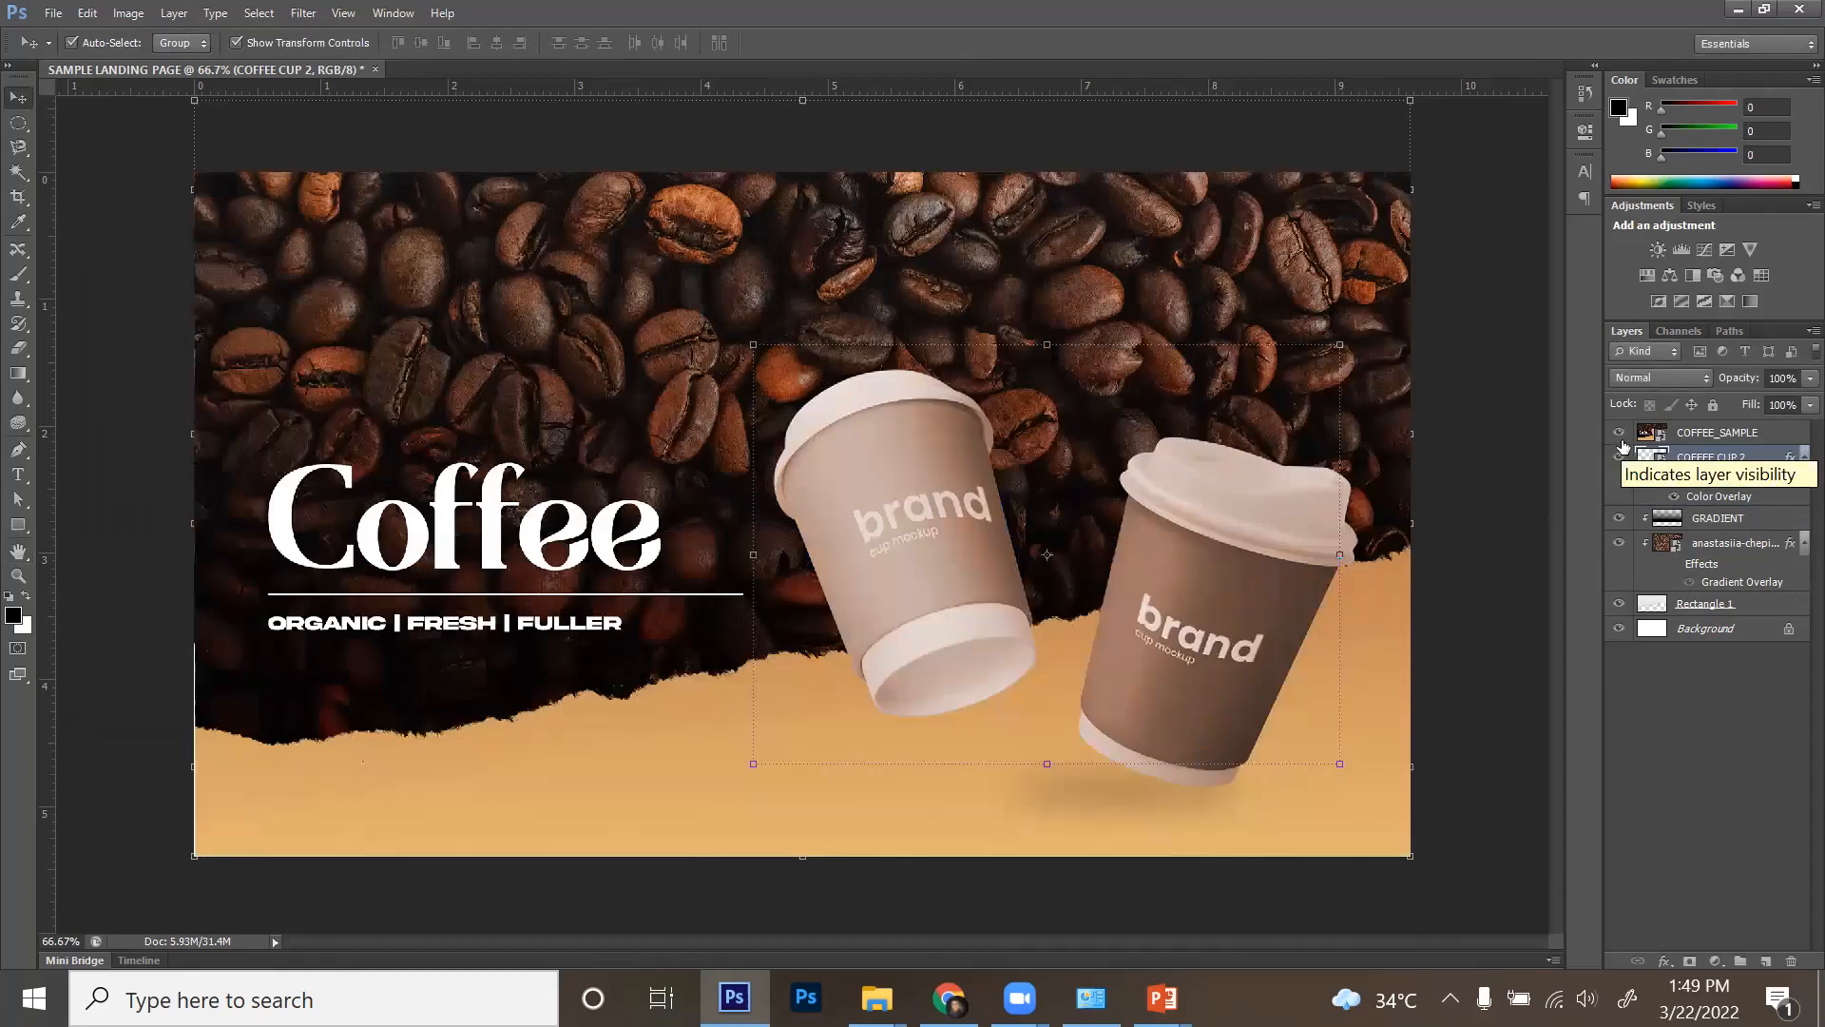
left_click(1619, 436)
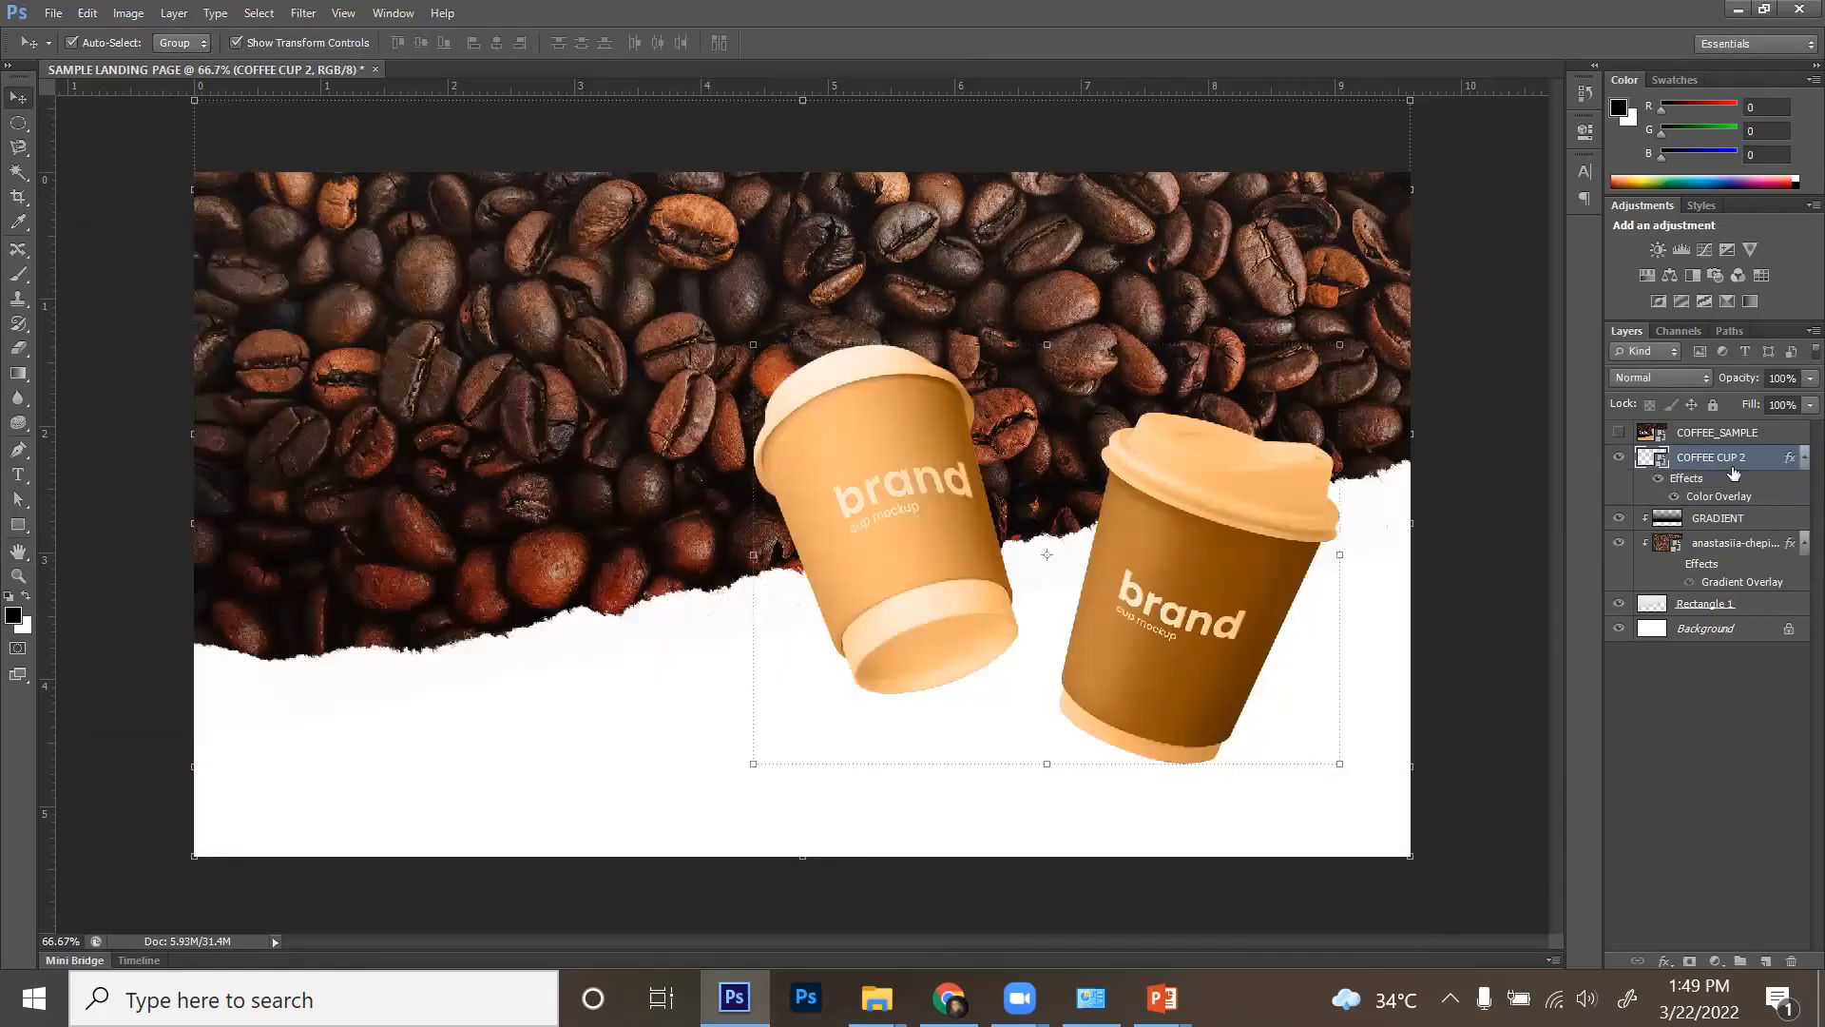
left_click(1657, 483)
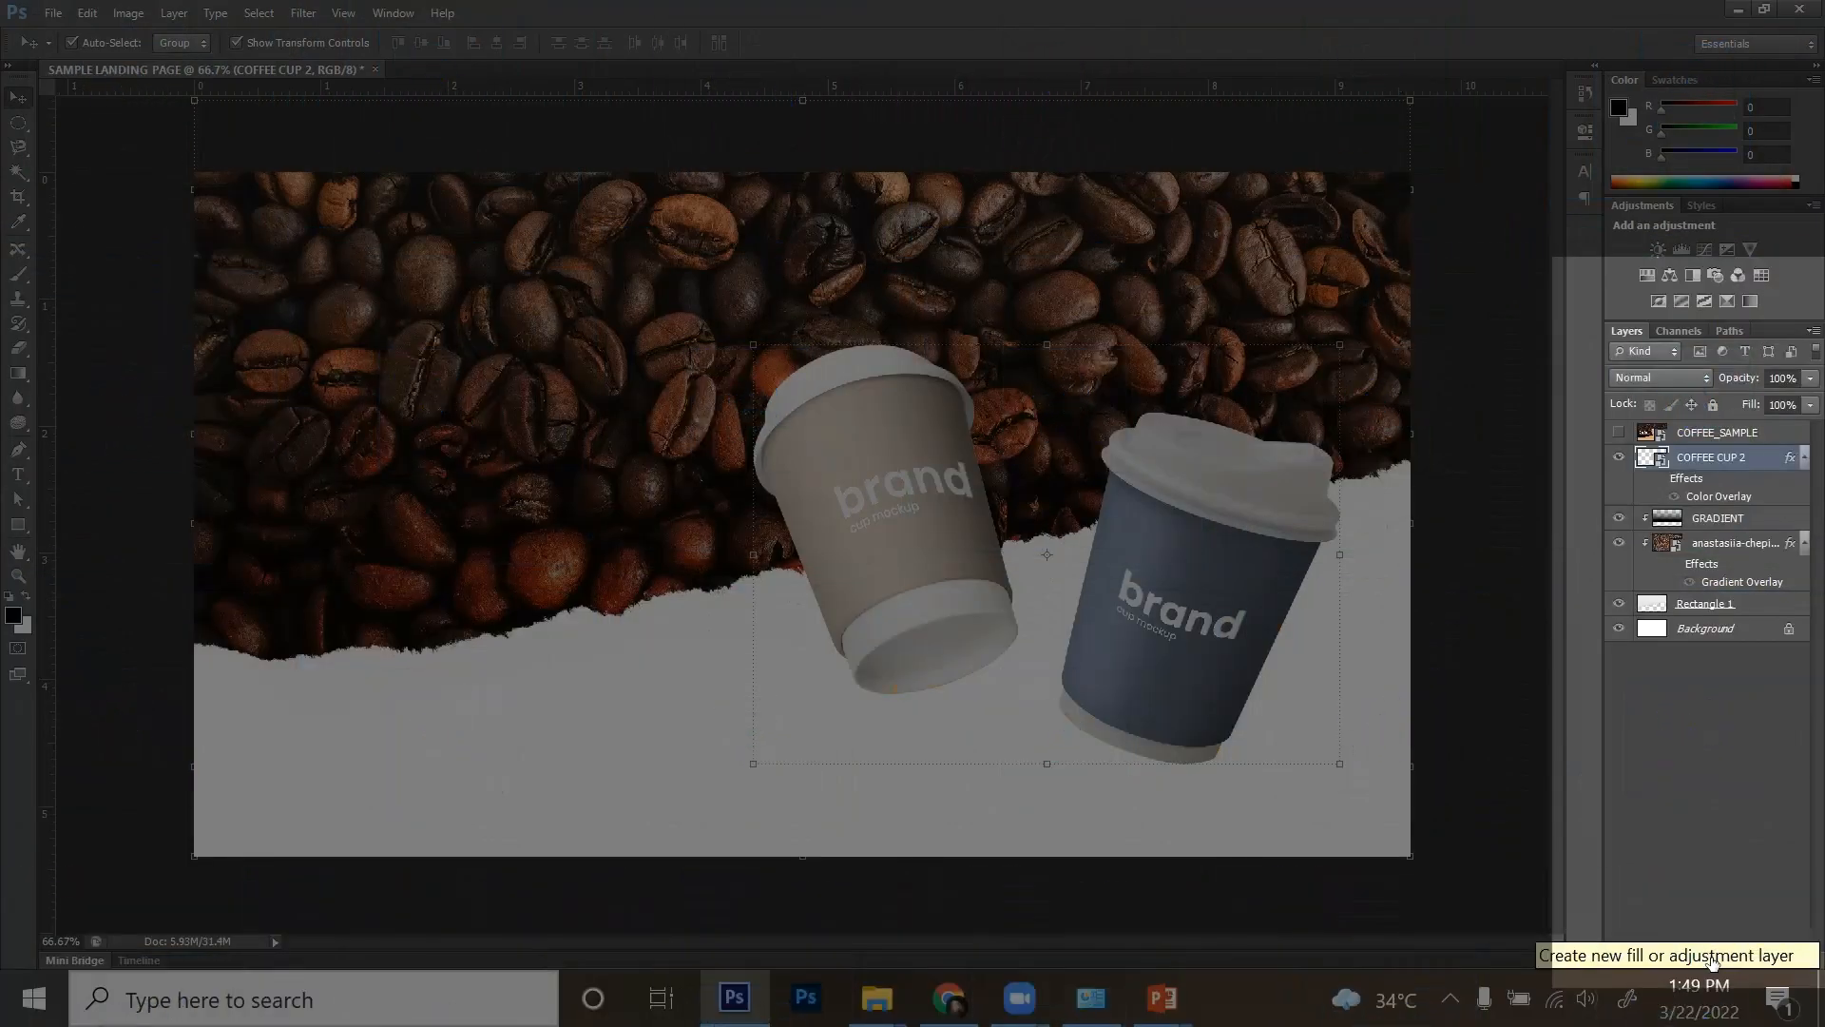
- Add a Hue/Saturation adjustment layer directly above the COFFEE CUP 2 layer
left_click(1712, 961)
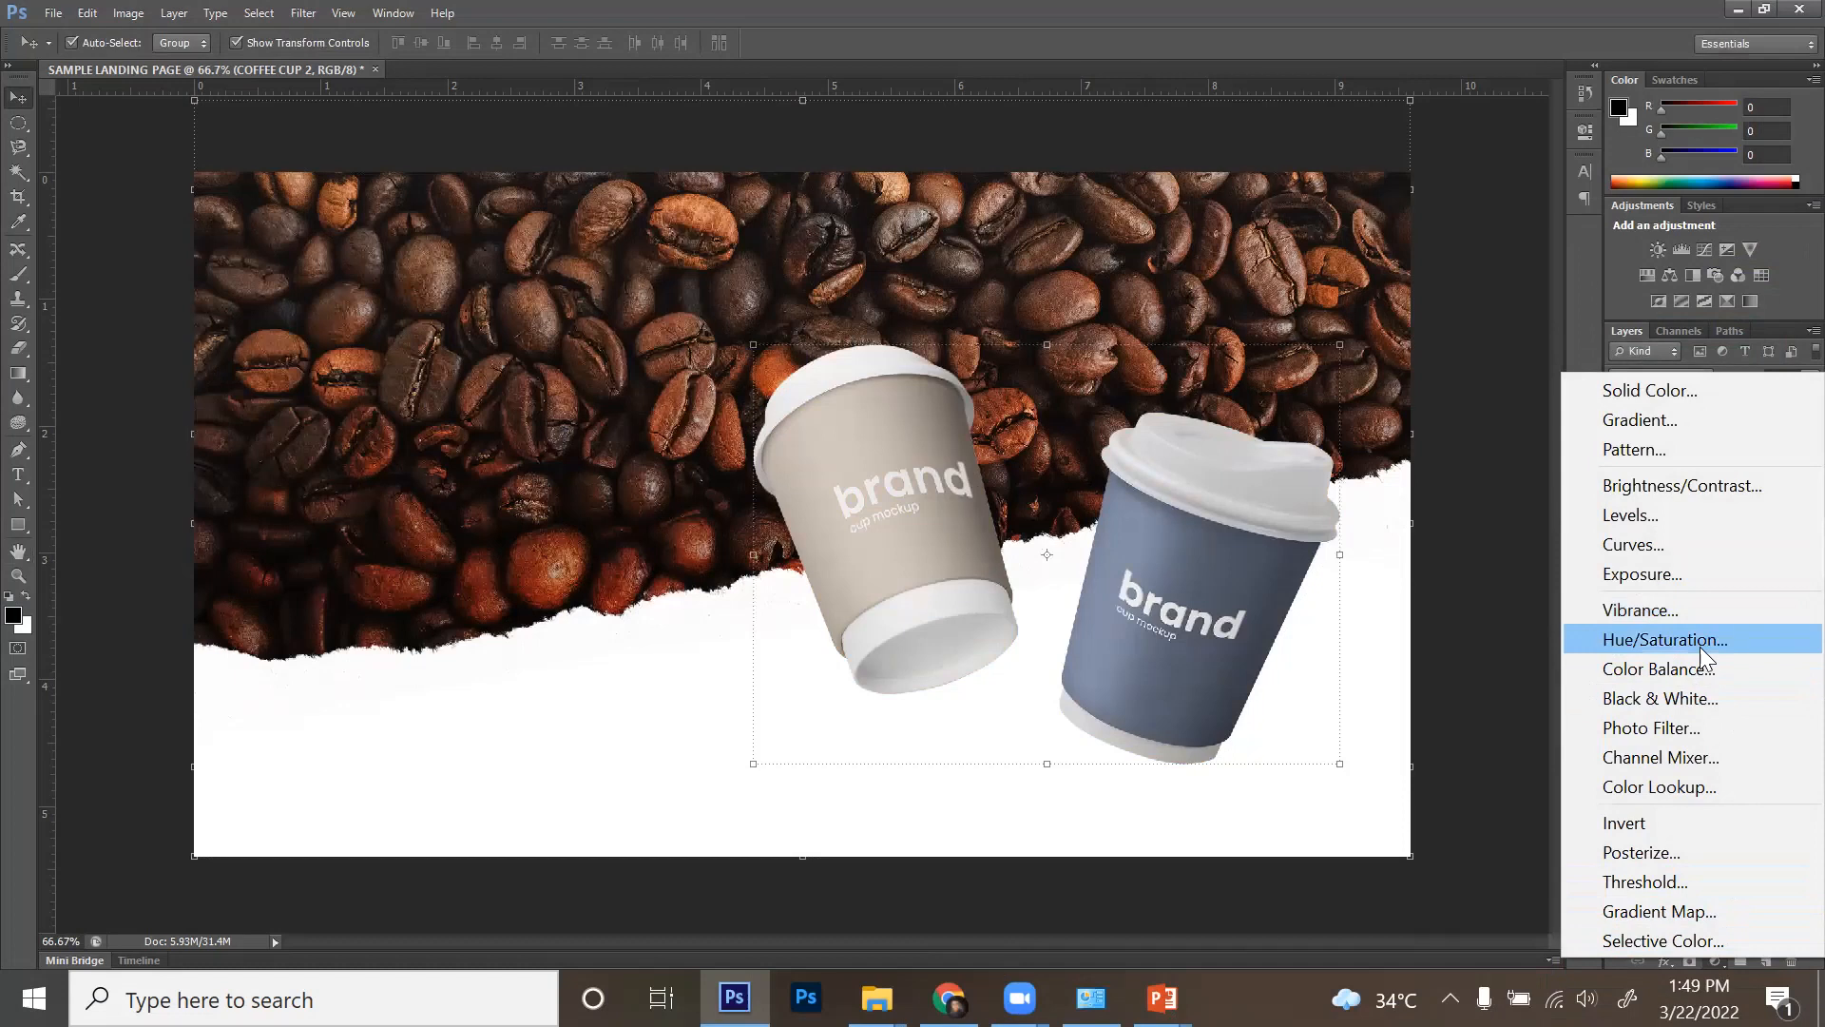
left_click(1700, 646)
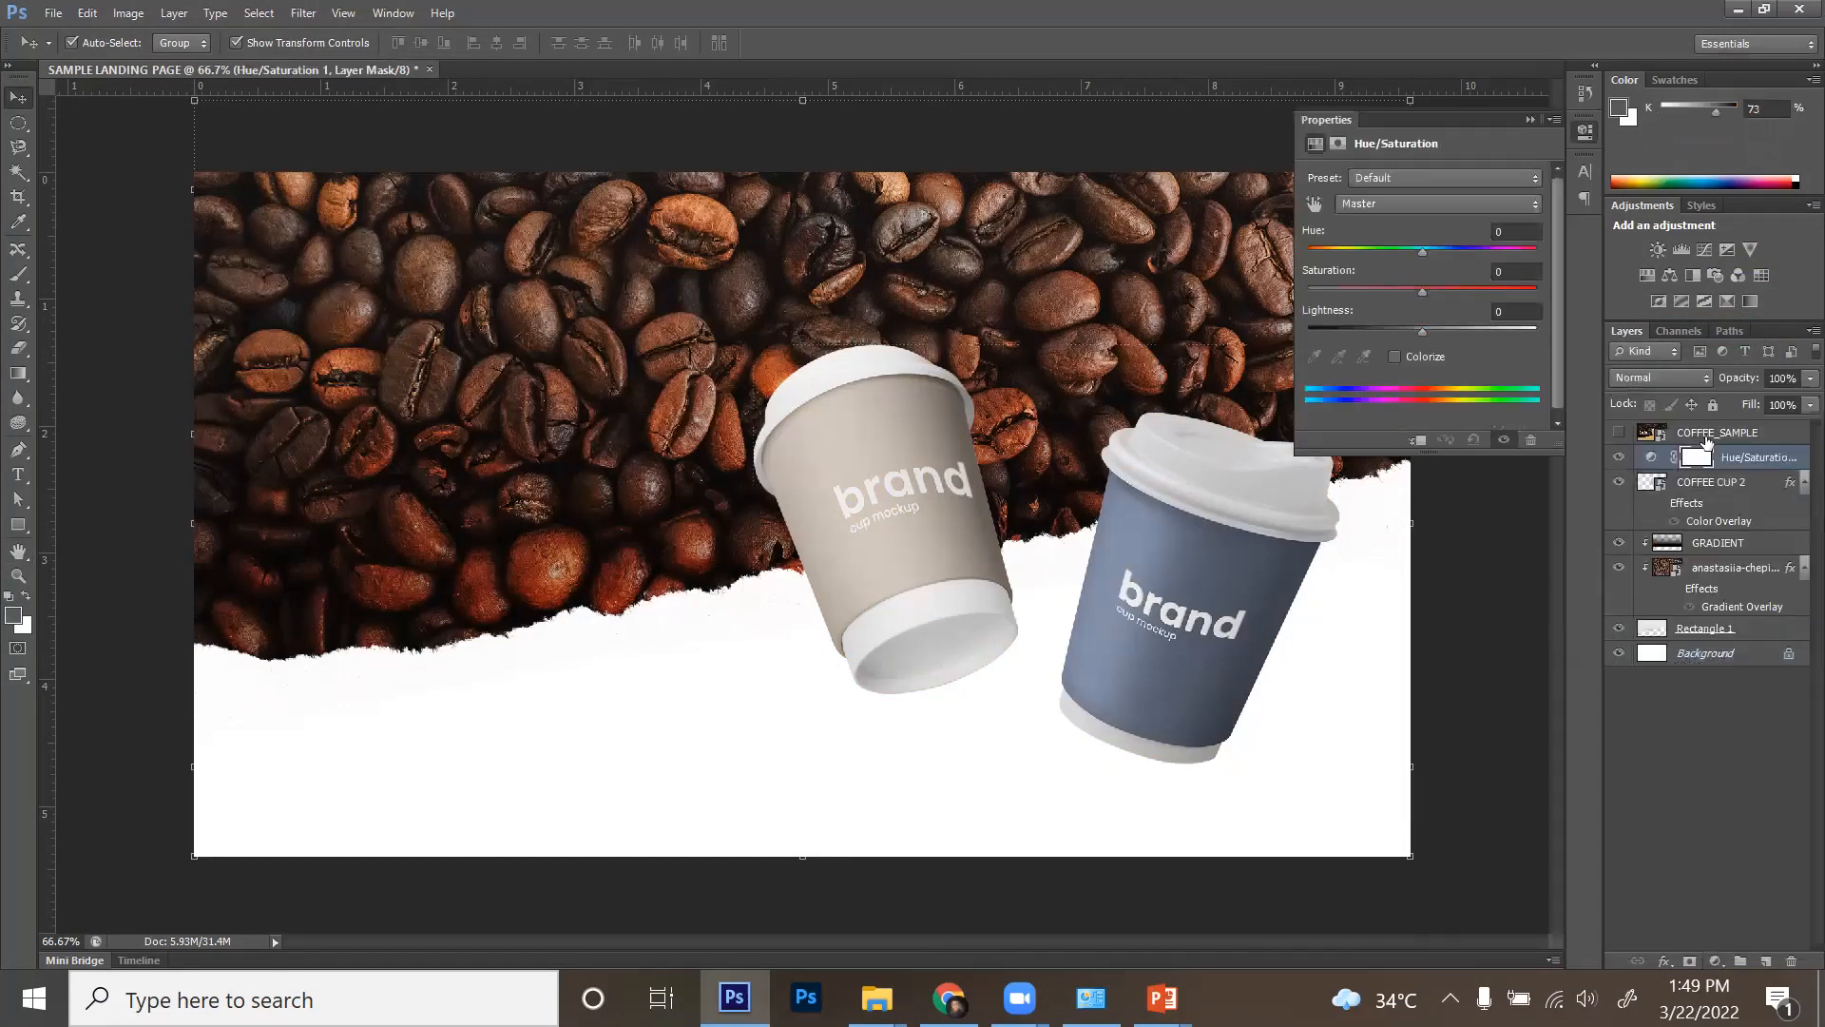
left_click(1420, 255)
left_click_drag(1418, 254, 1422, 255)
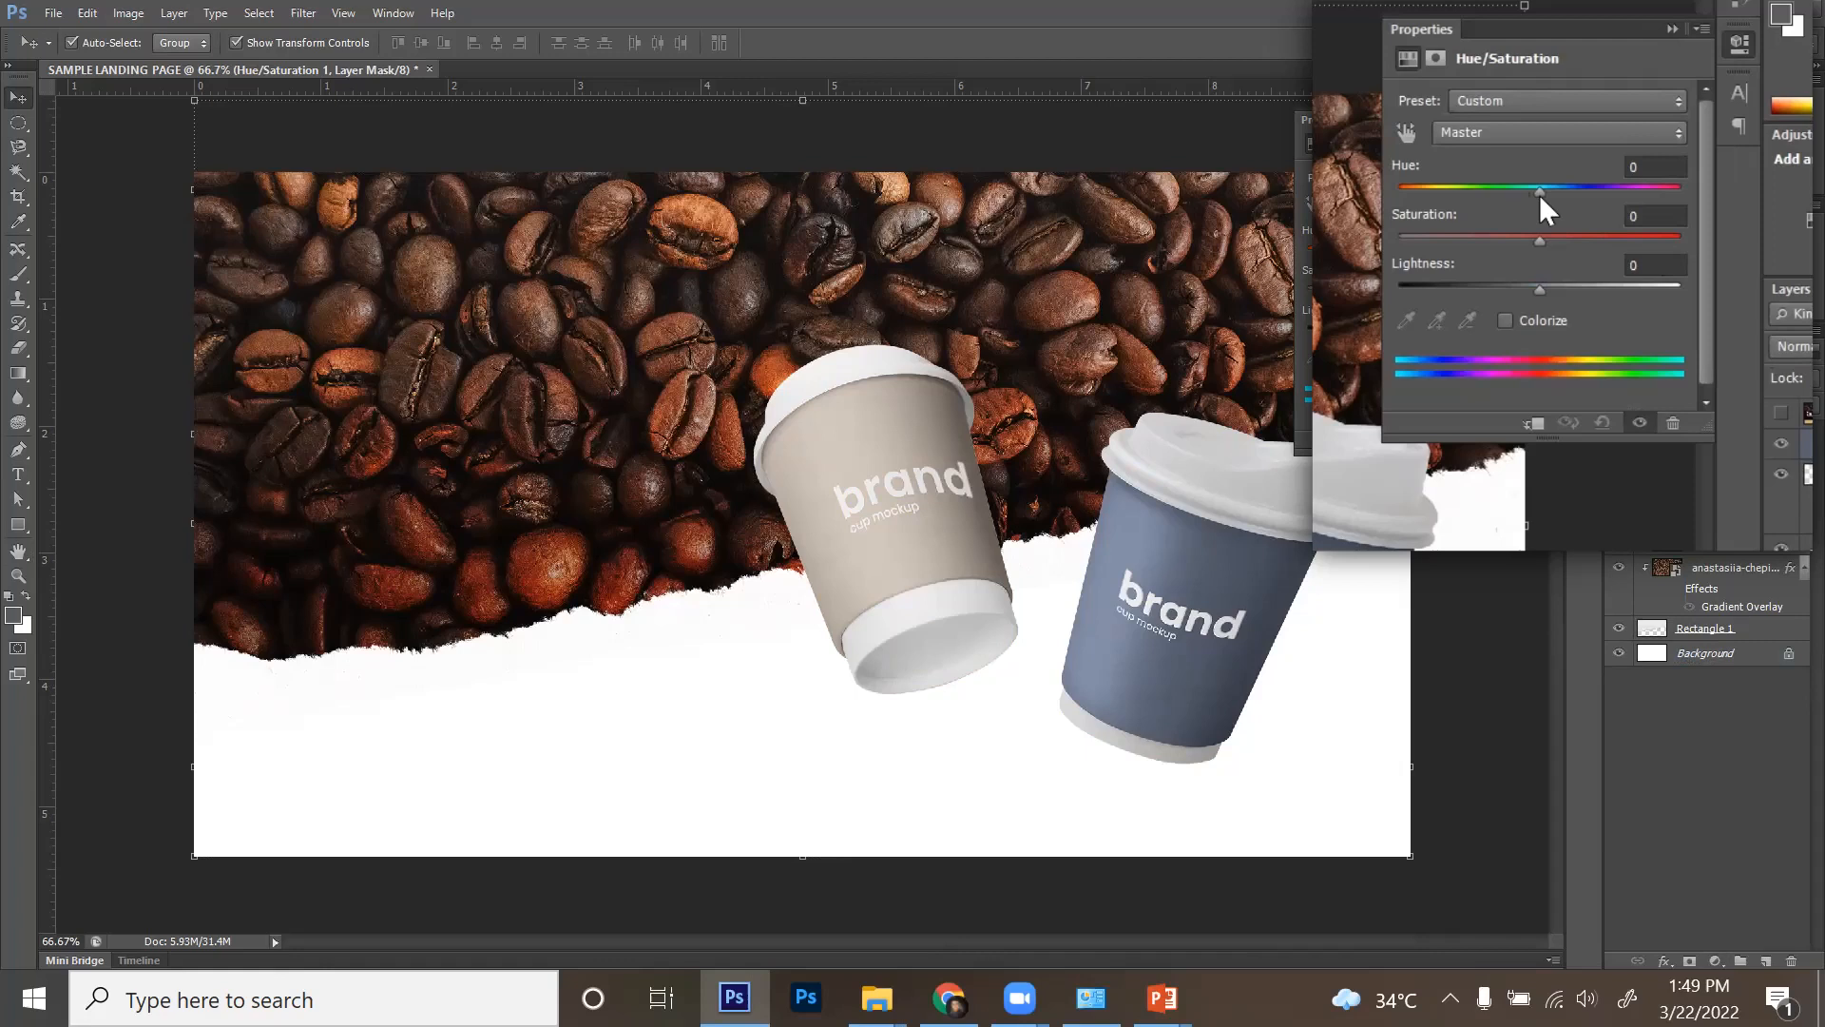
- Try different master hues in the Hue/Saturation adjustment, from -119 to -141
left_click_drag(1540, 195, 1433, 191)
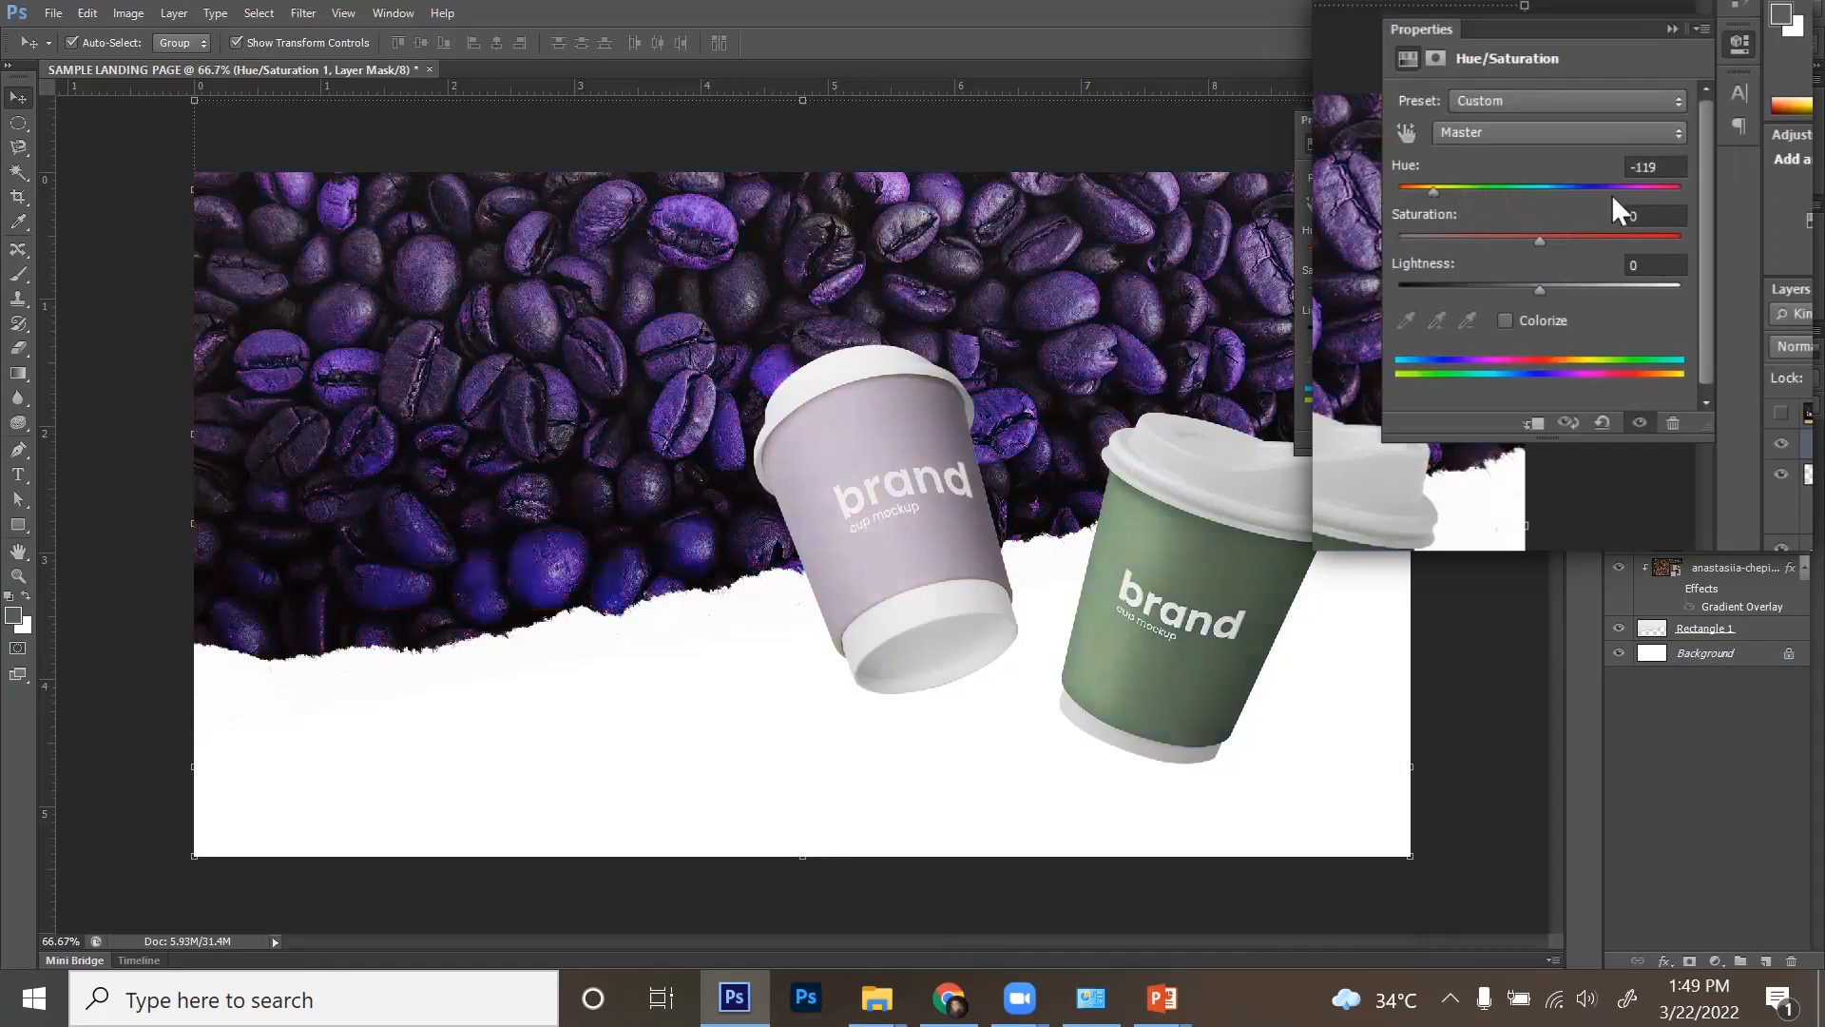
left_click(1626, 191)
left_click_drag(1627, 190, 1508, 260)
left_click(1626, 192)
mouse_move(1335, 247)
left_mouse_down()
mouse_move(1383, 242)
mouse_move(1325, 252)
left_mouse_up()
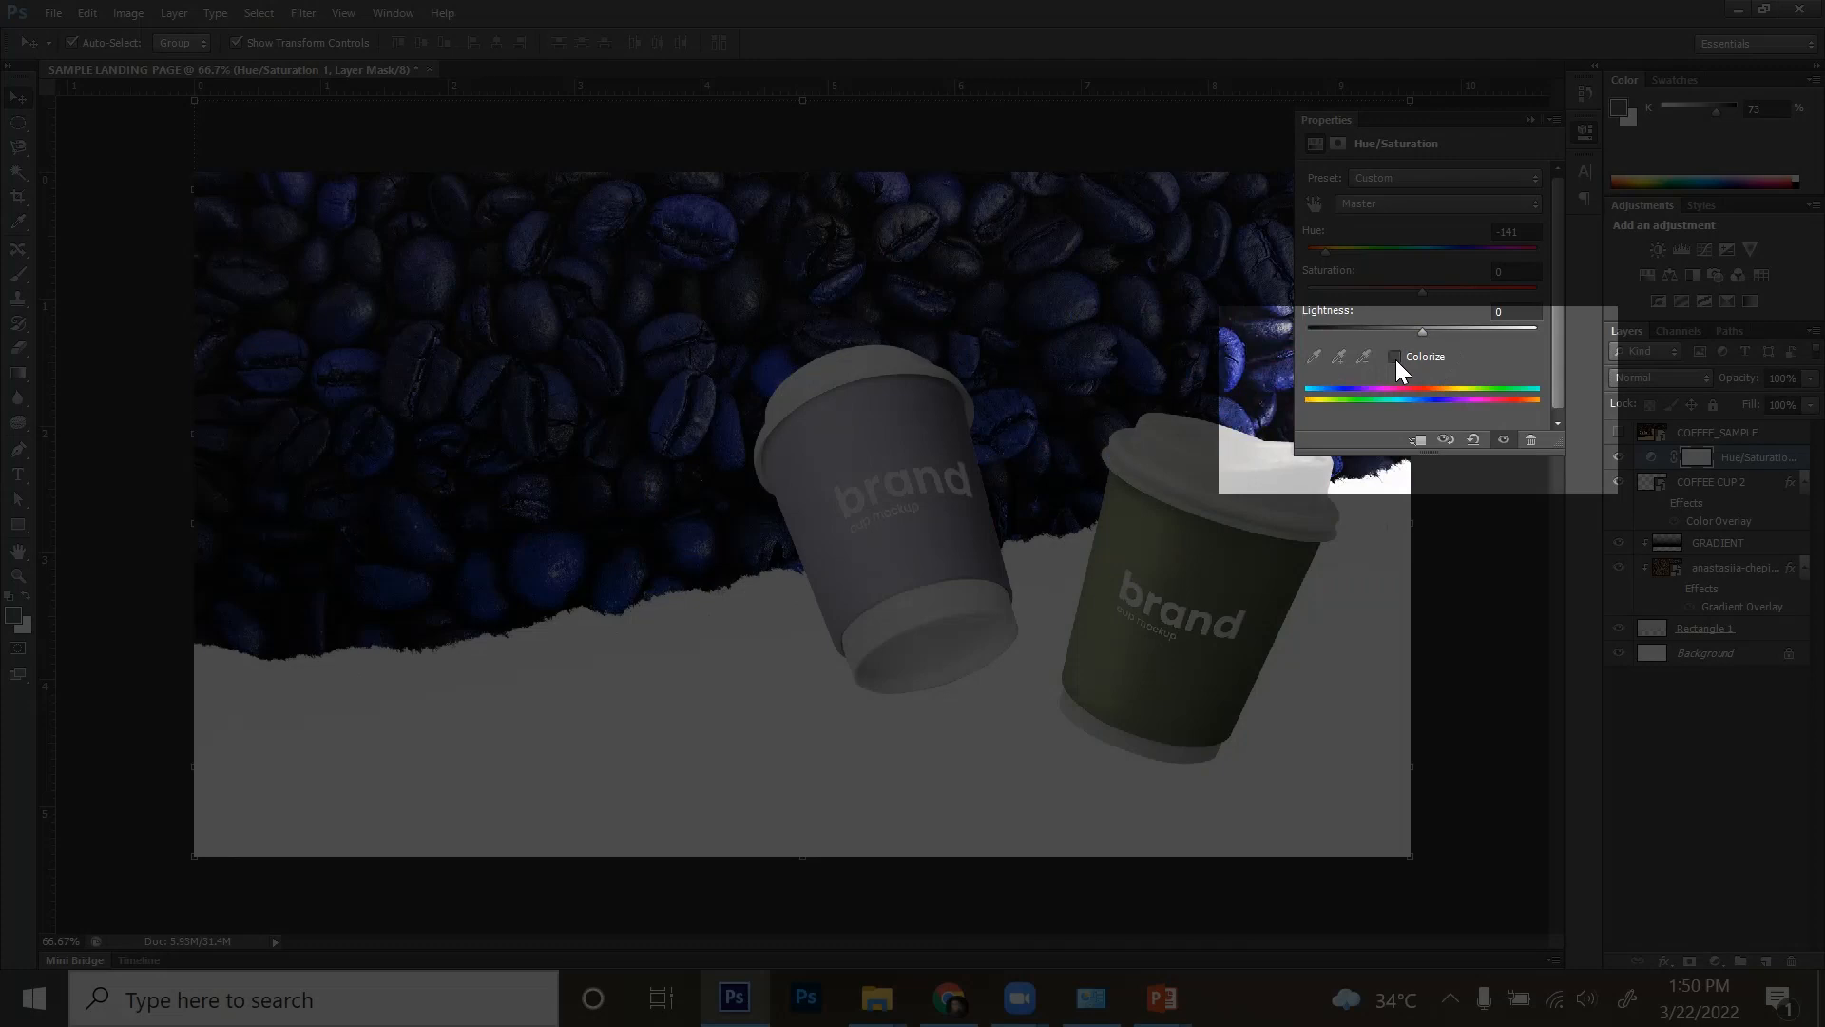
- Turn on Colorize in the Hue/Saturation adjustment and set hue 24, saturation 50 and lightness 0
left_click(1395, 358)
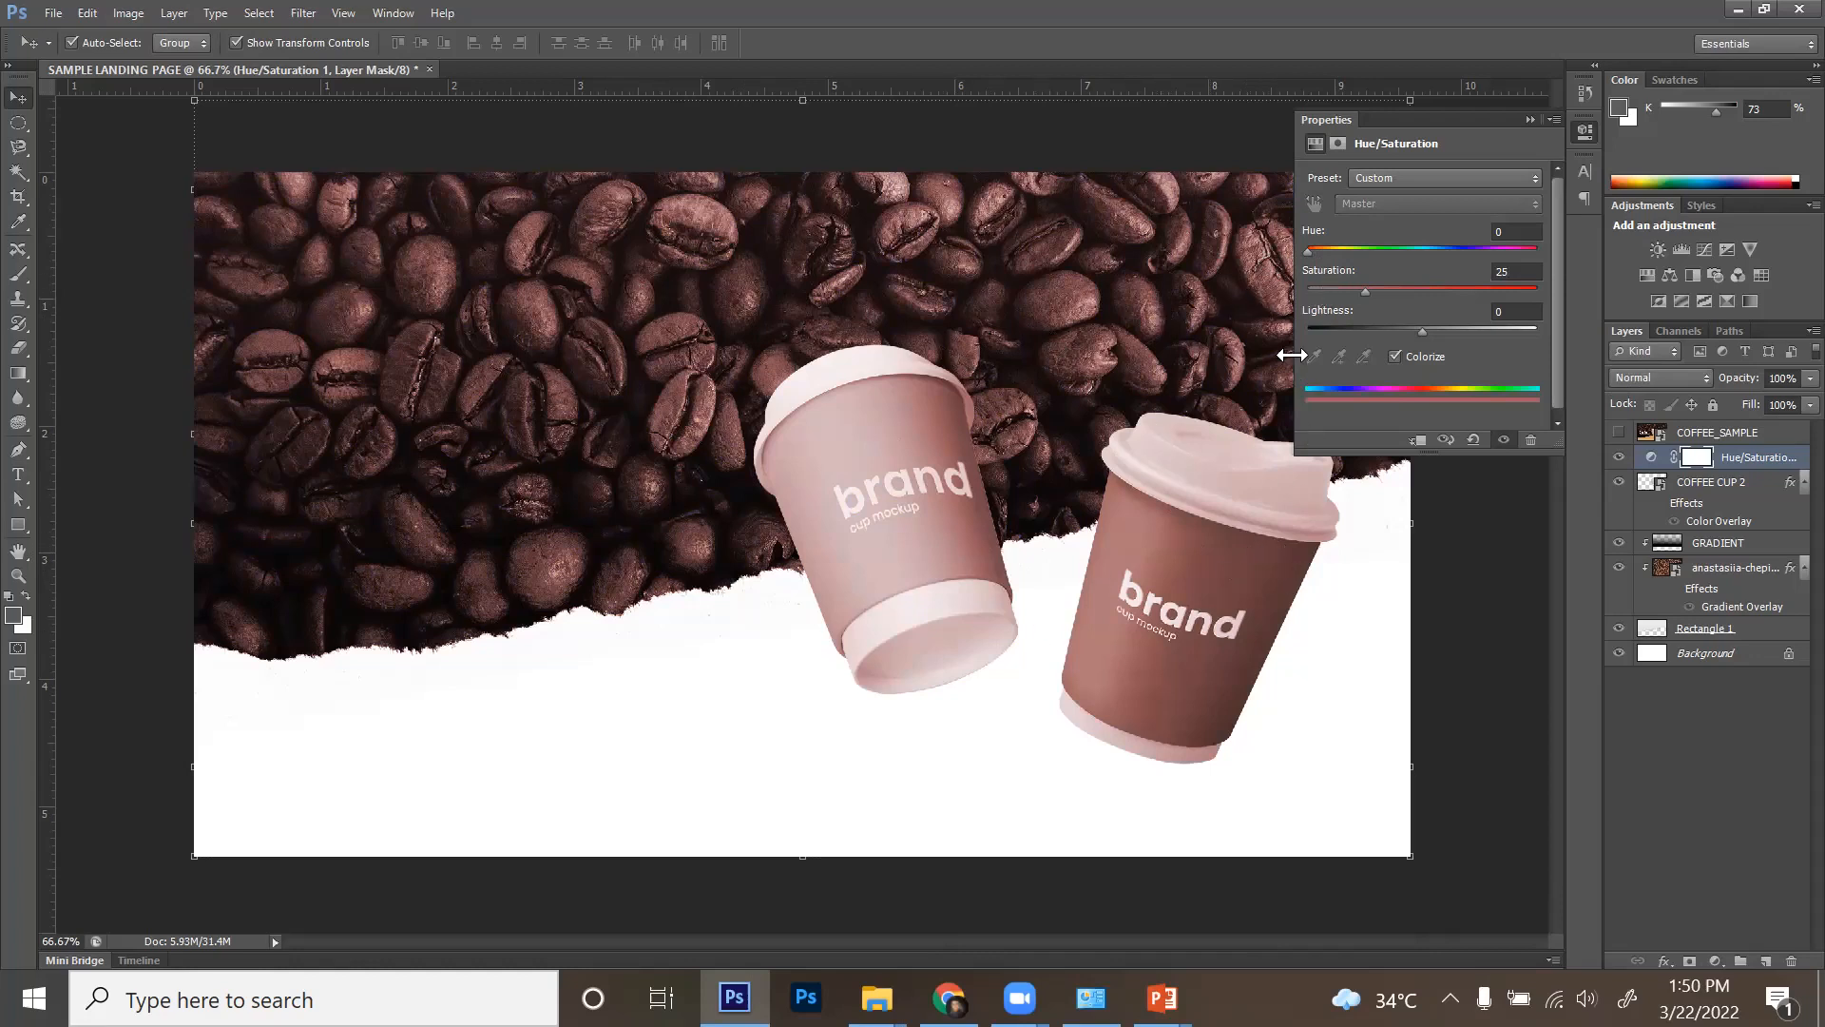
left_click_drag(1308, 251, 1322, 255)
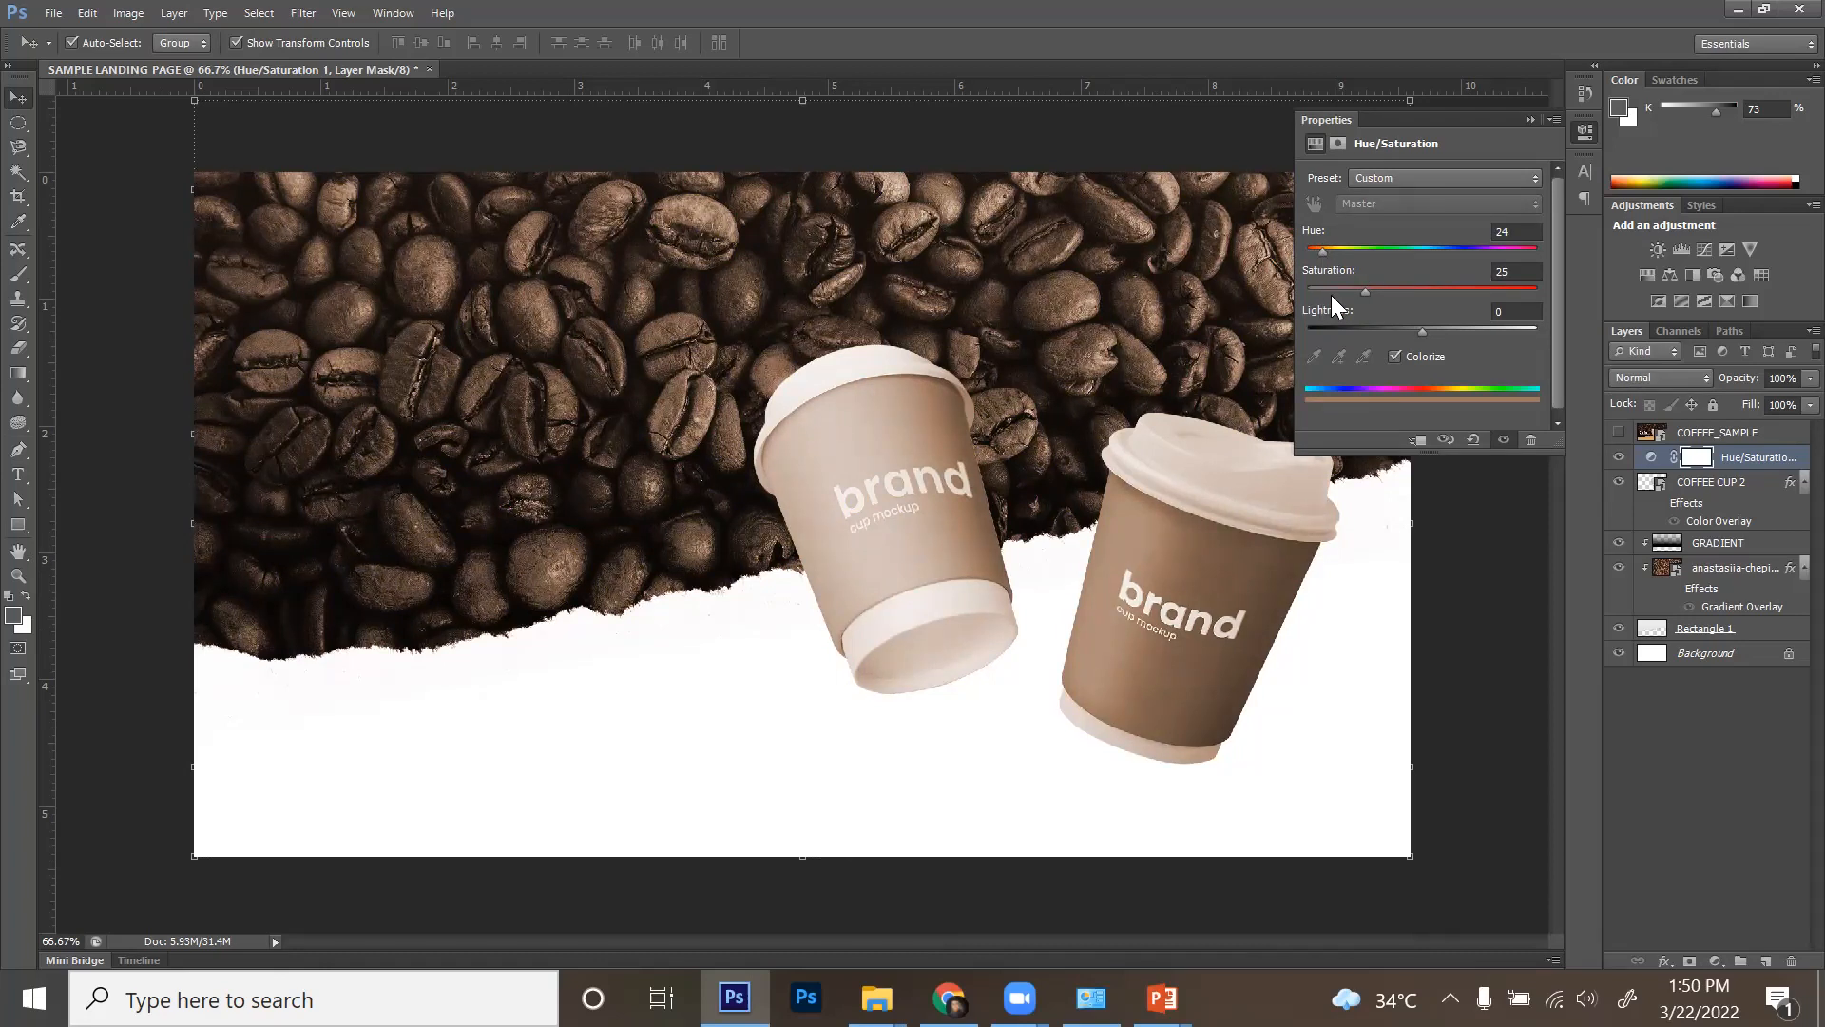
left_click_drag(1365, 289, 1407, 287)
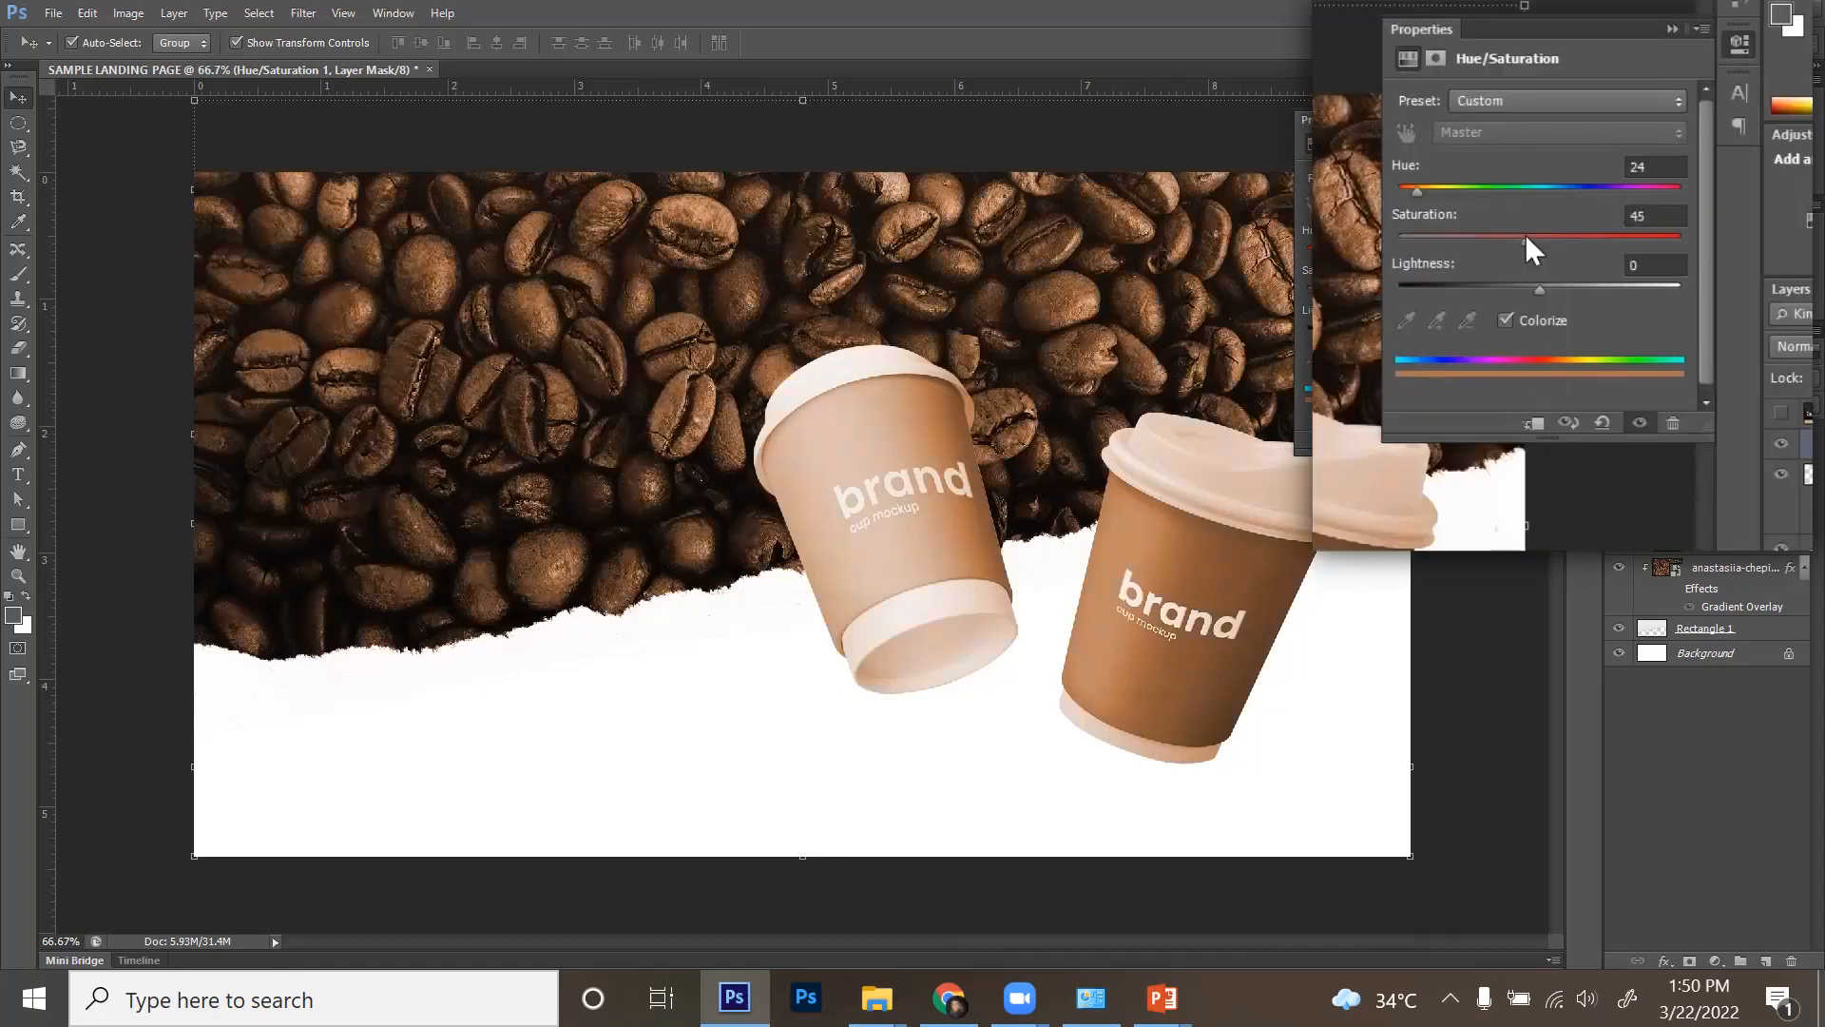
left_click_drag(1529, 238, 1538, 239)
mouse_move(1536, 287)
left_mouse_down()
mouse_move(1468, 285)
mouse_move(1560, 285)
left_mouse_up()
left_click(1674, 269)
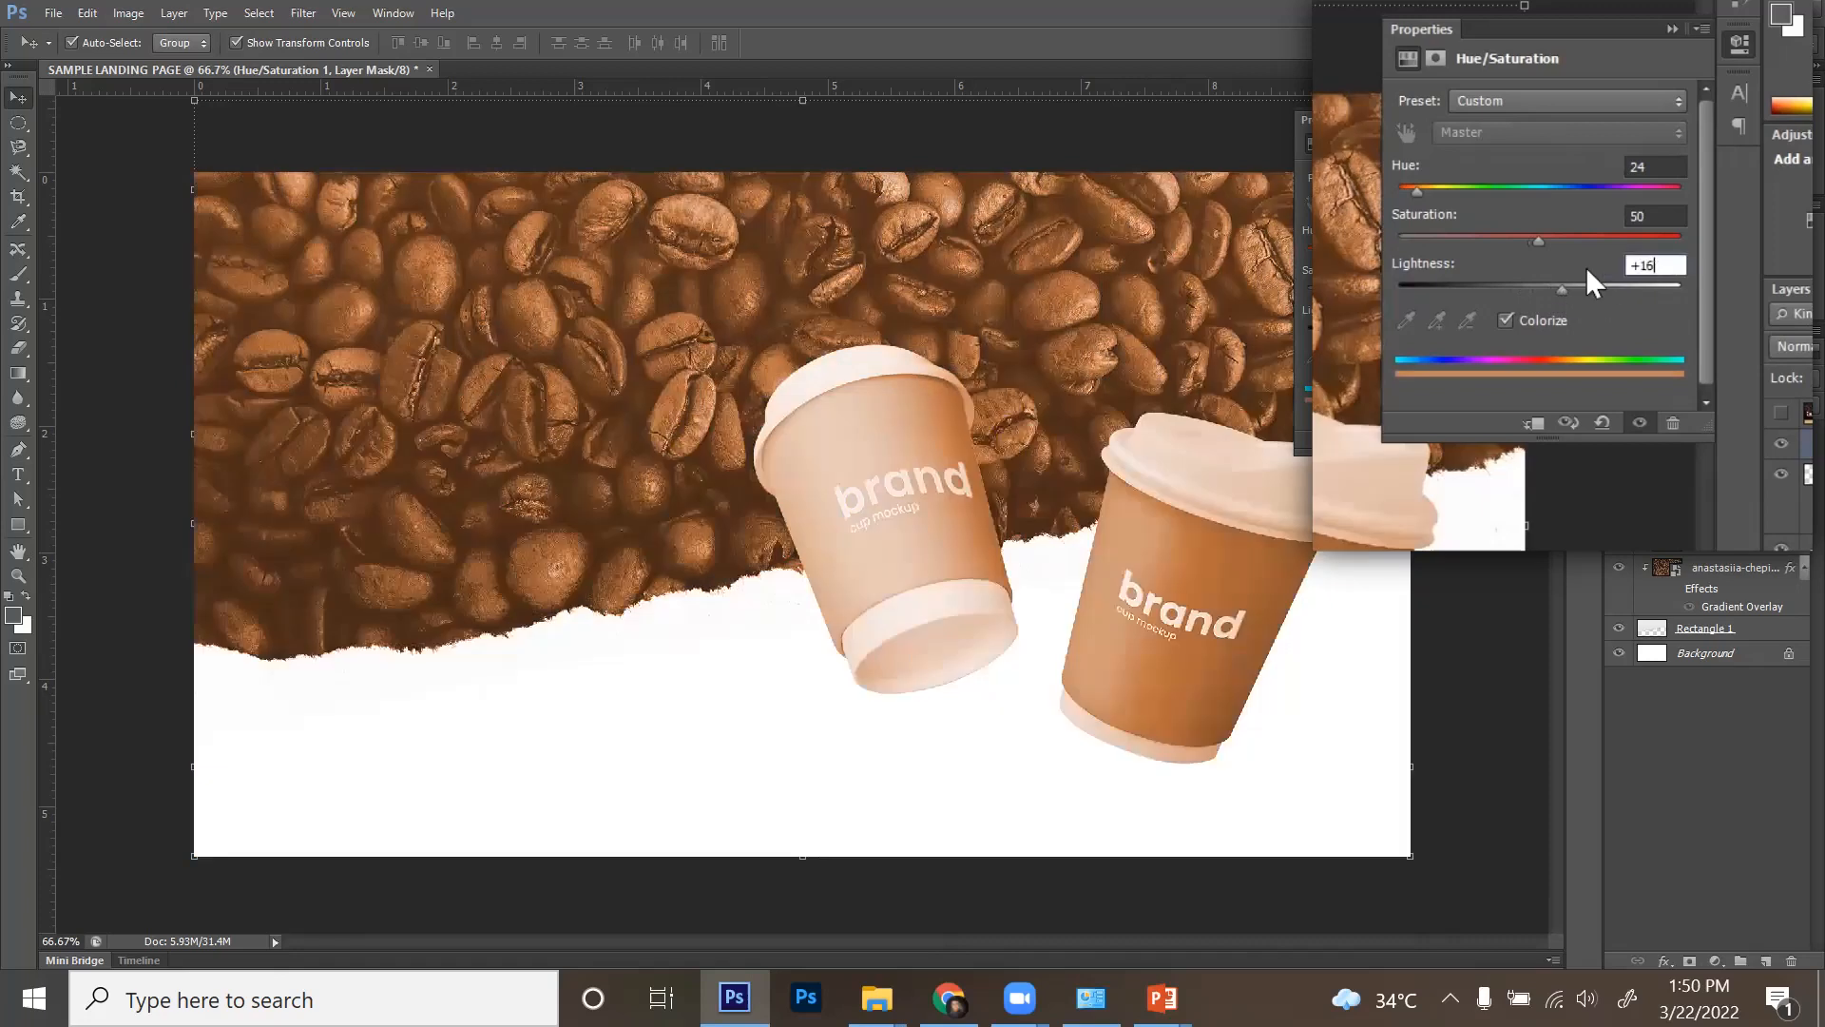
type("0")
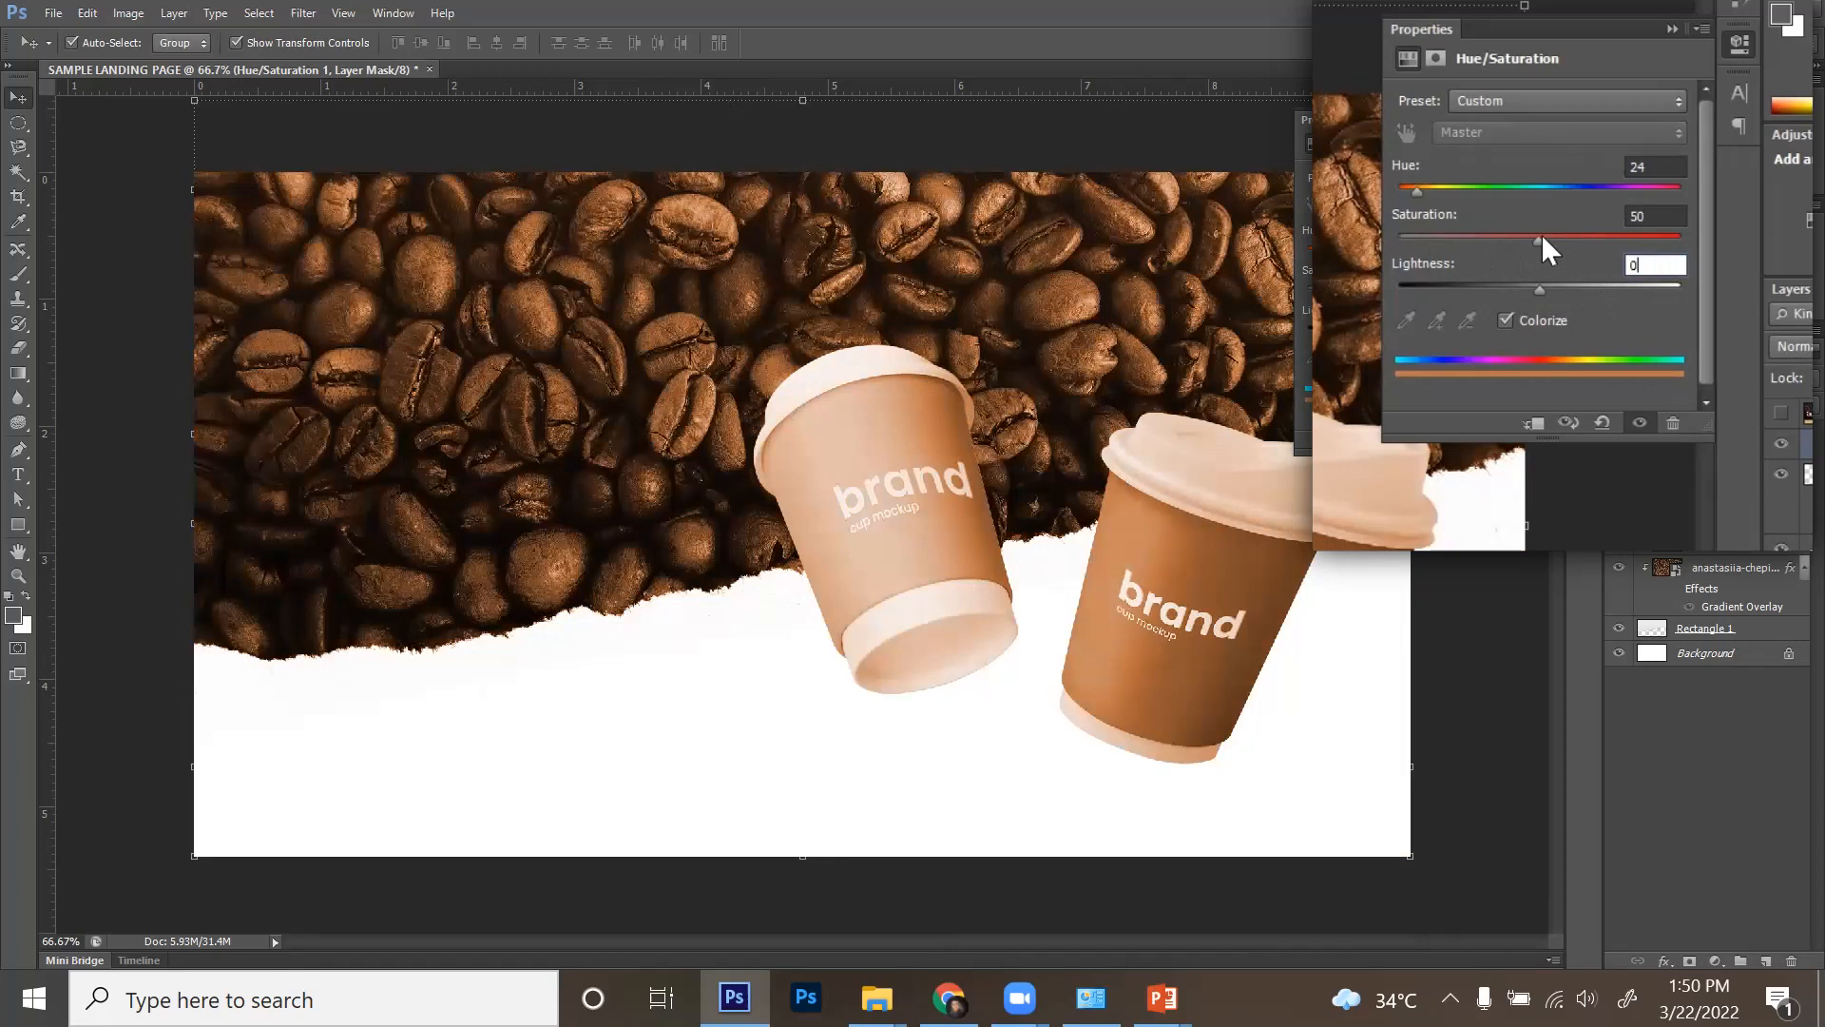
left_click(1529, 120)
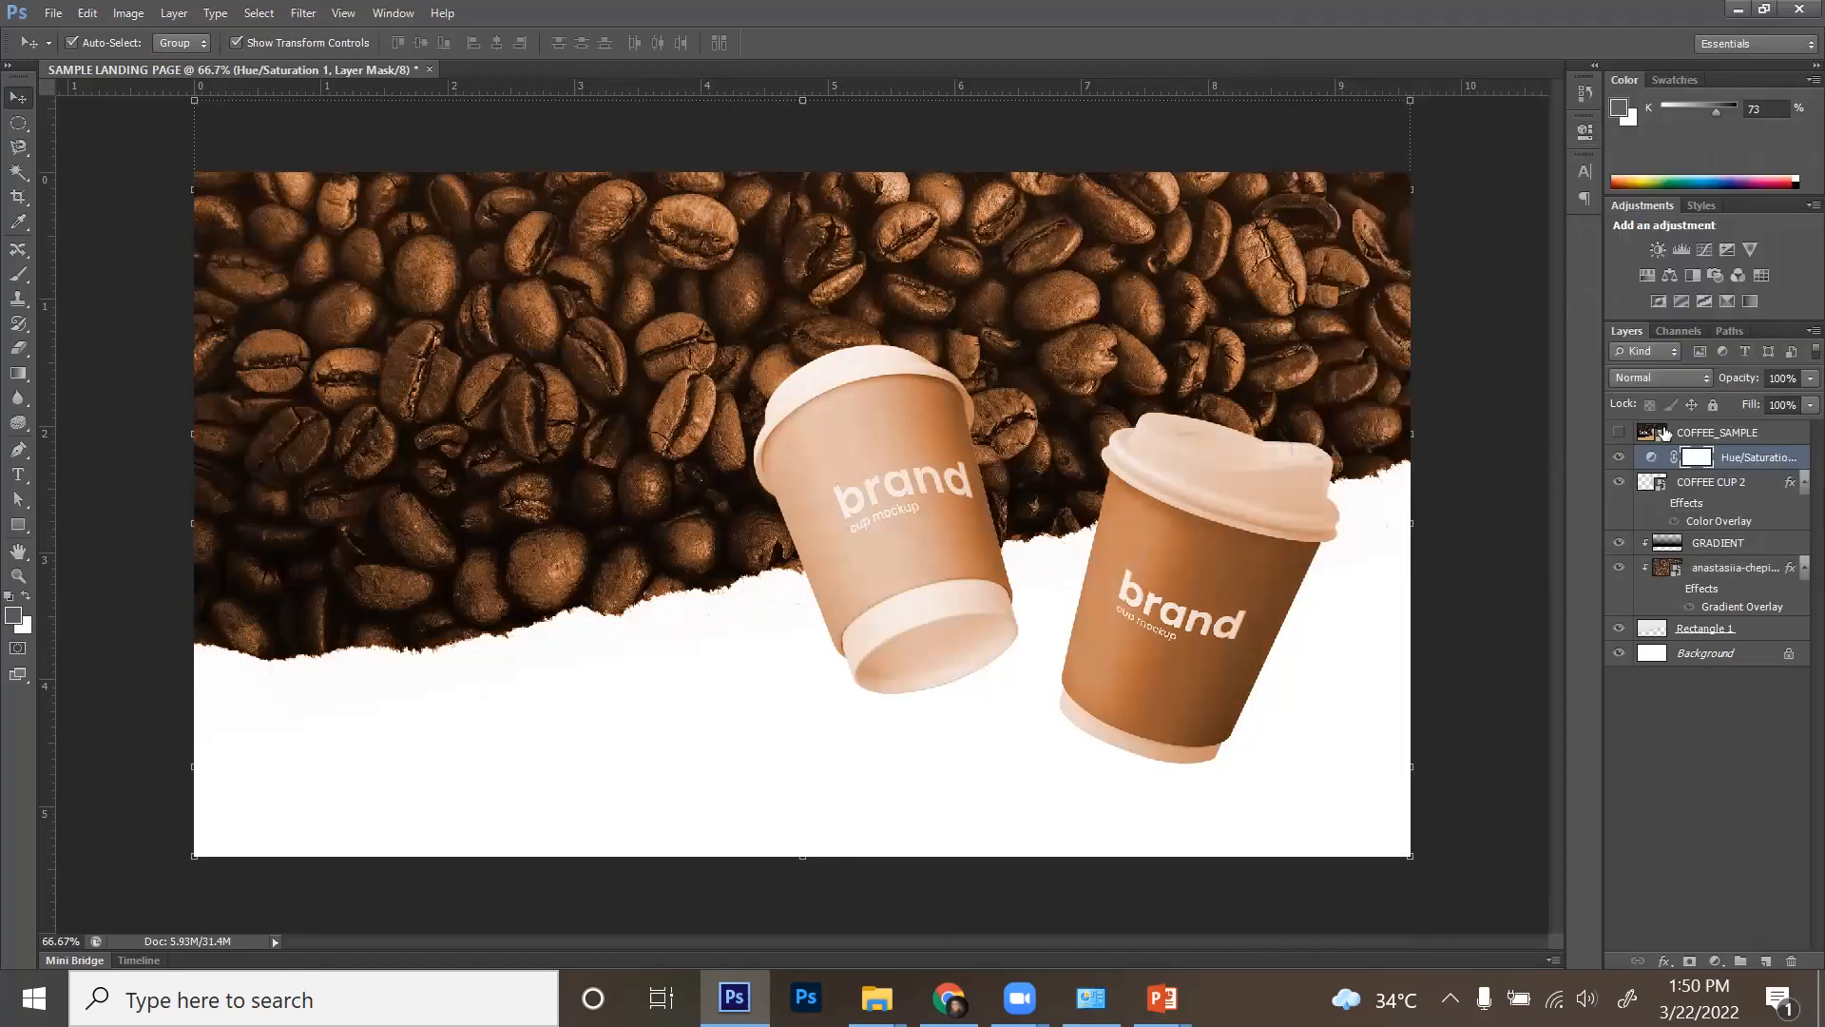
- Compare the cups with the COFFEE_SAMPLE reference and readjust the Hue/Saturation layer to hue 30 and saturation 41
left_click(1621, 435)
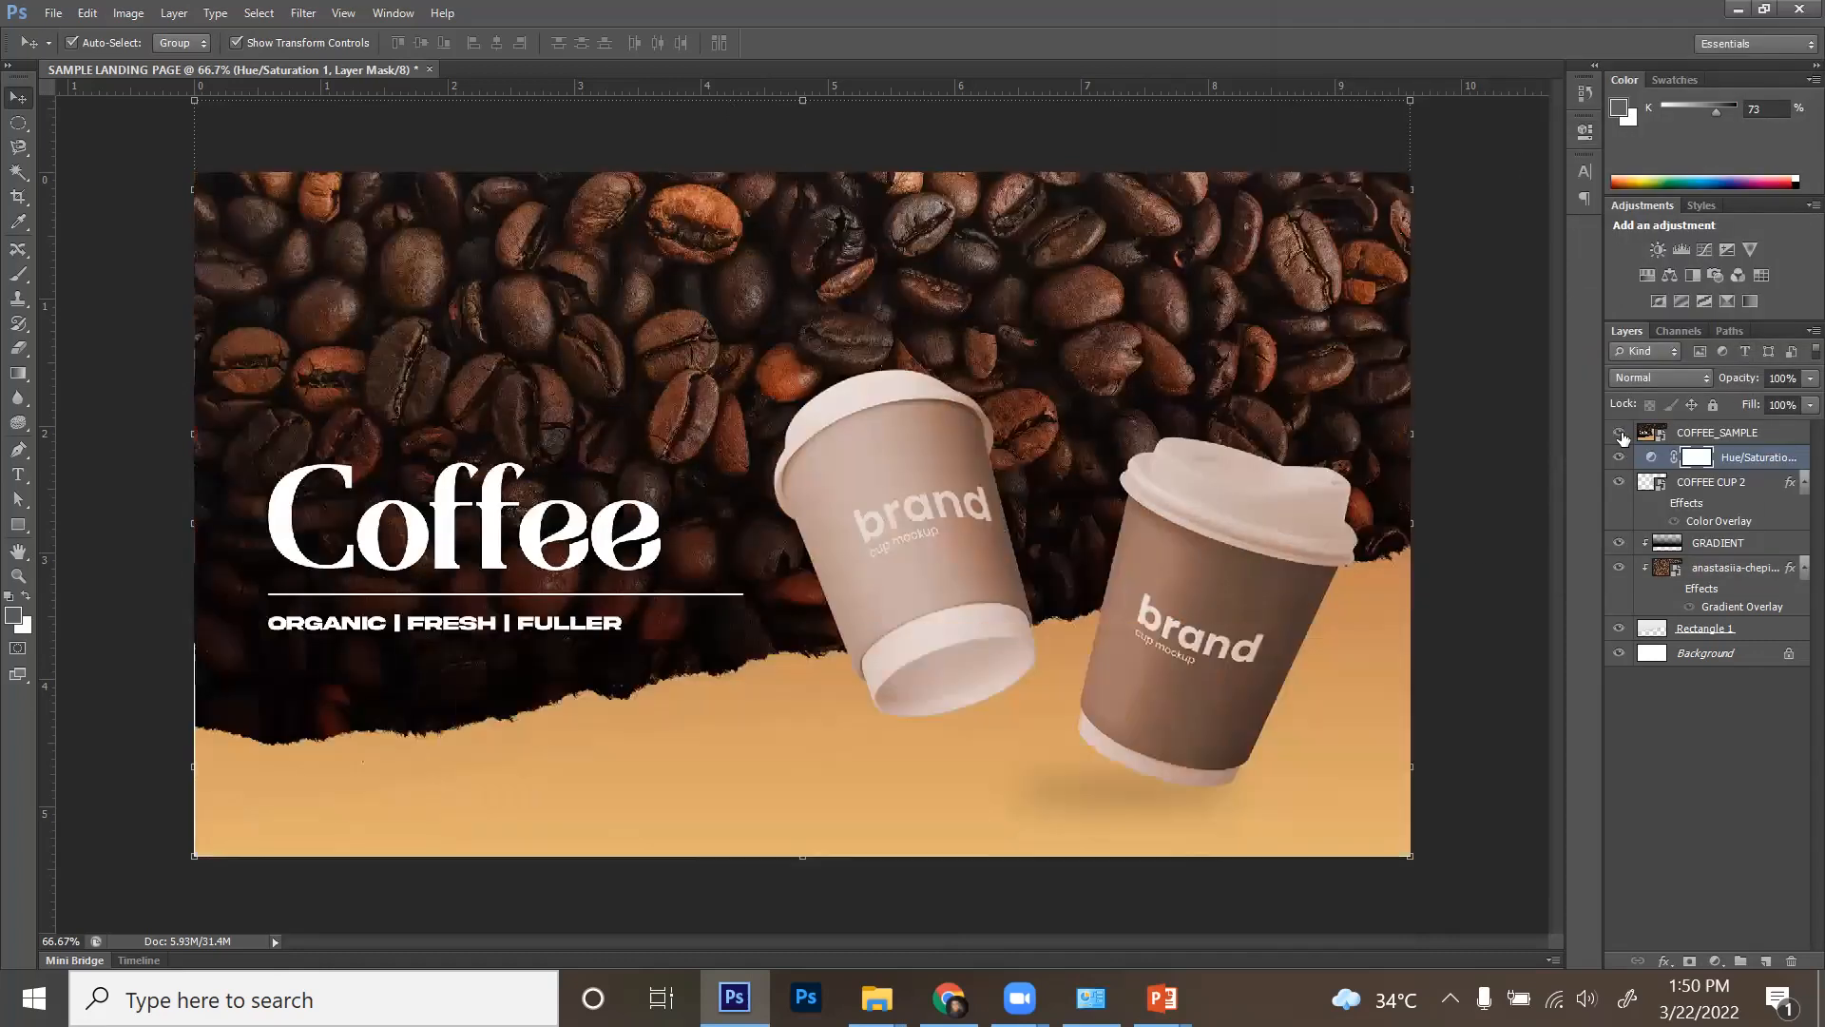
left_click(1620, 435)
double_click(1656, 460)
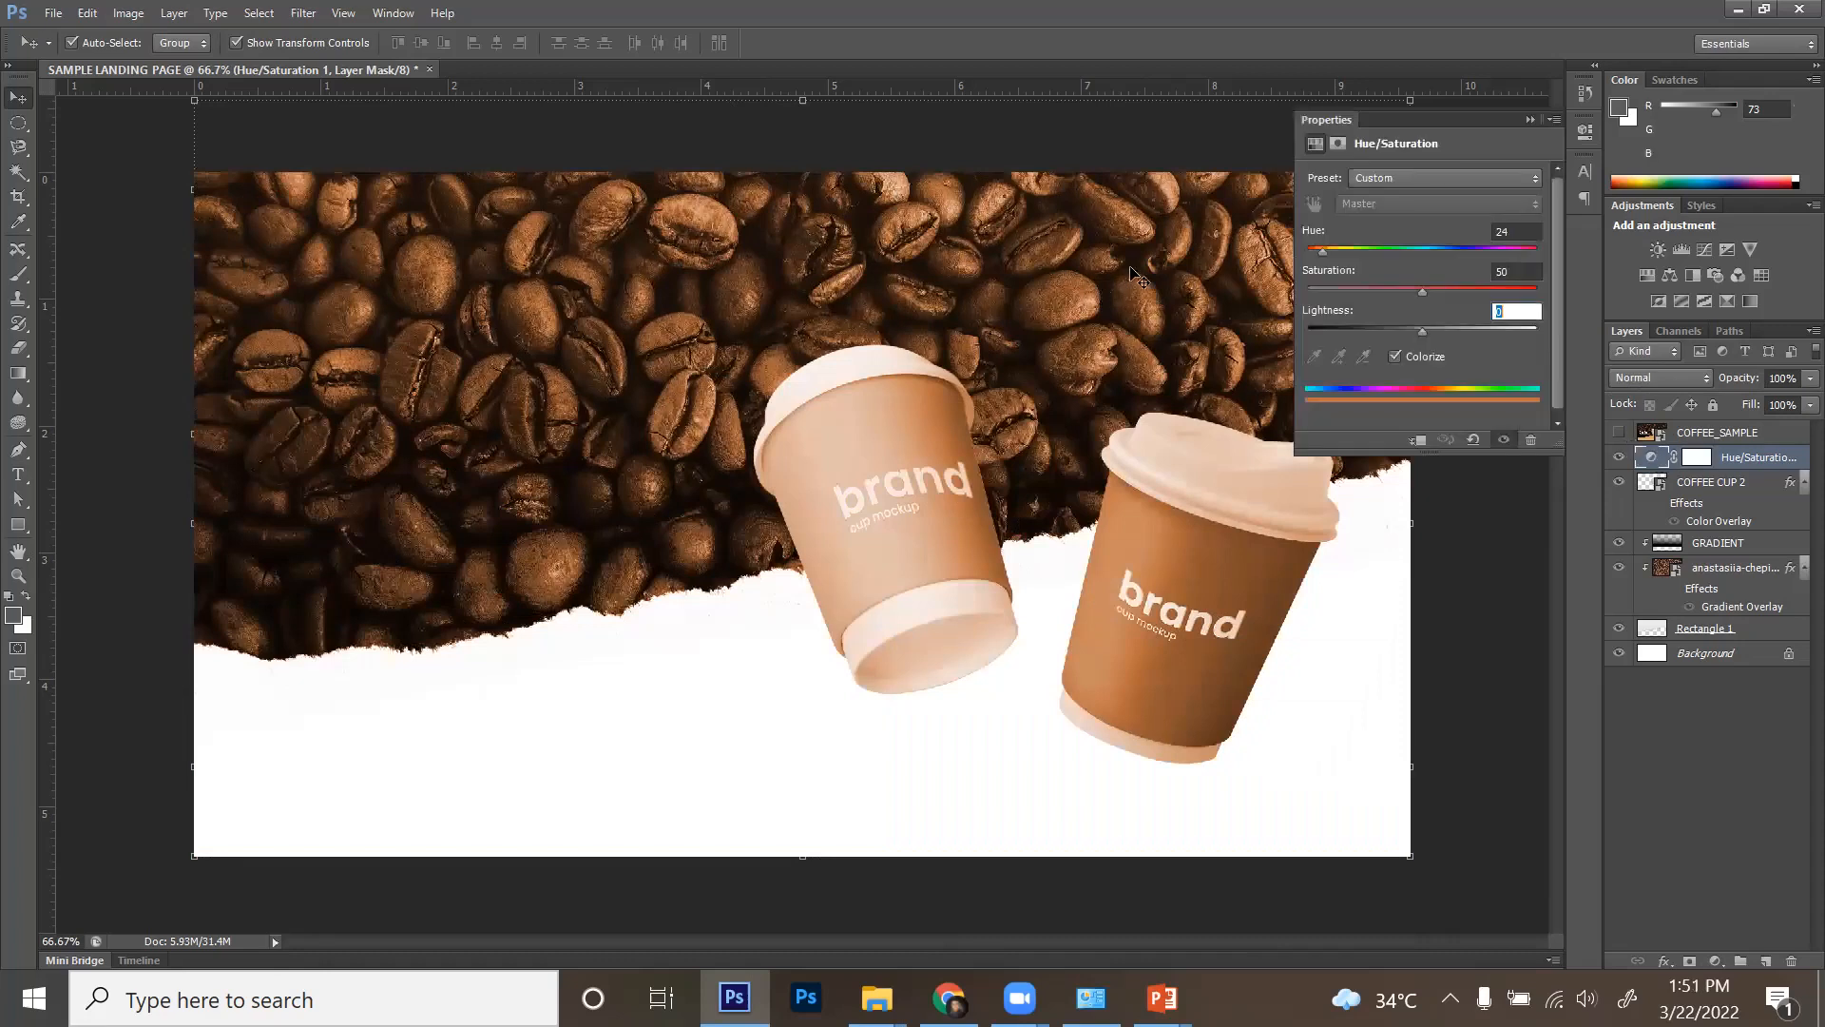
left_click_drag(1321, 251, 1401, 293)
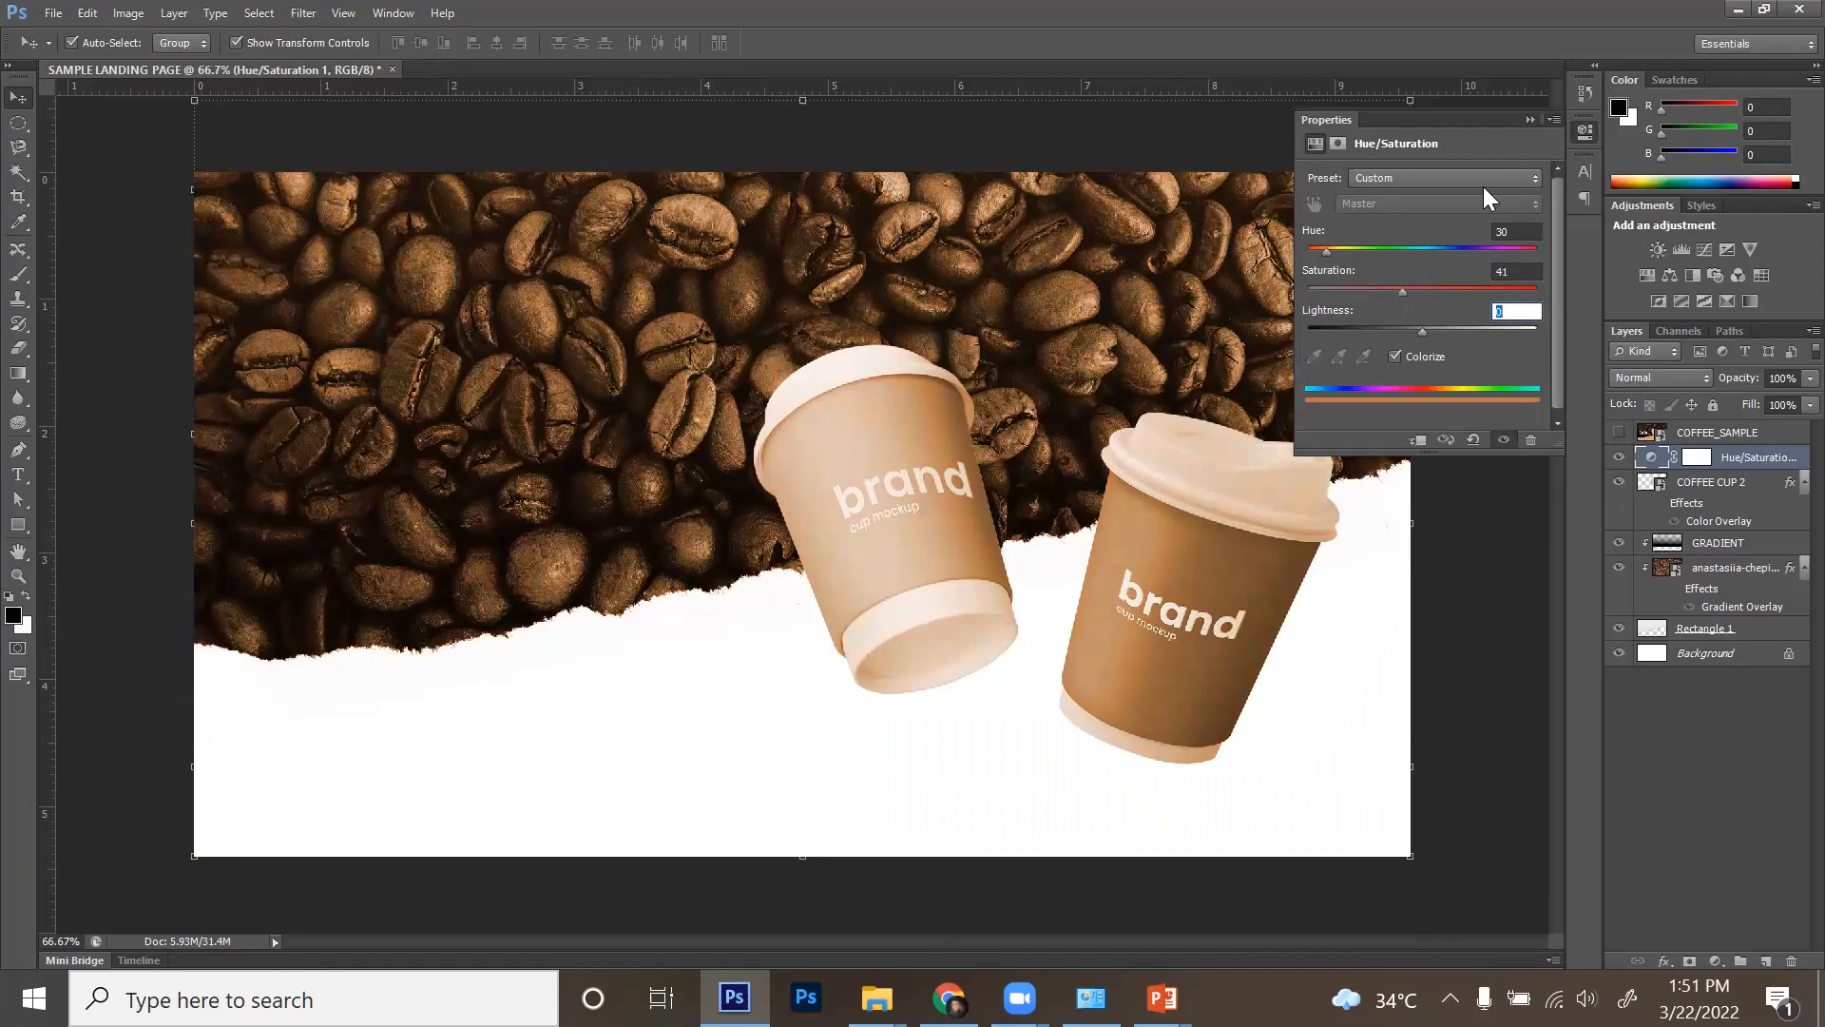
left_click(1529, 119)
- Check the tint against COFFEE_SAMPLE and clip the Hue/Saturation adjustment to the COFFEE CUP 2 layer
left_click(1619, 434)
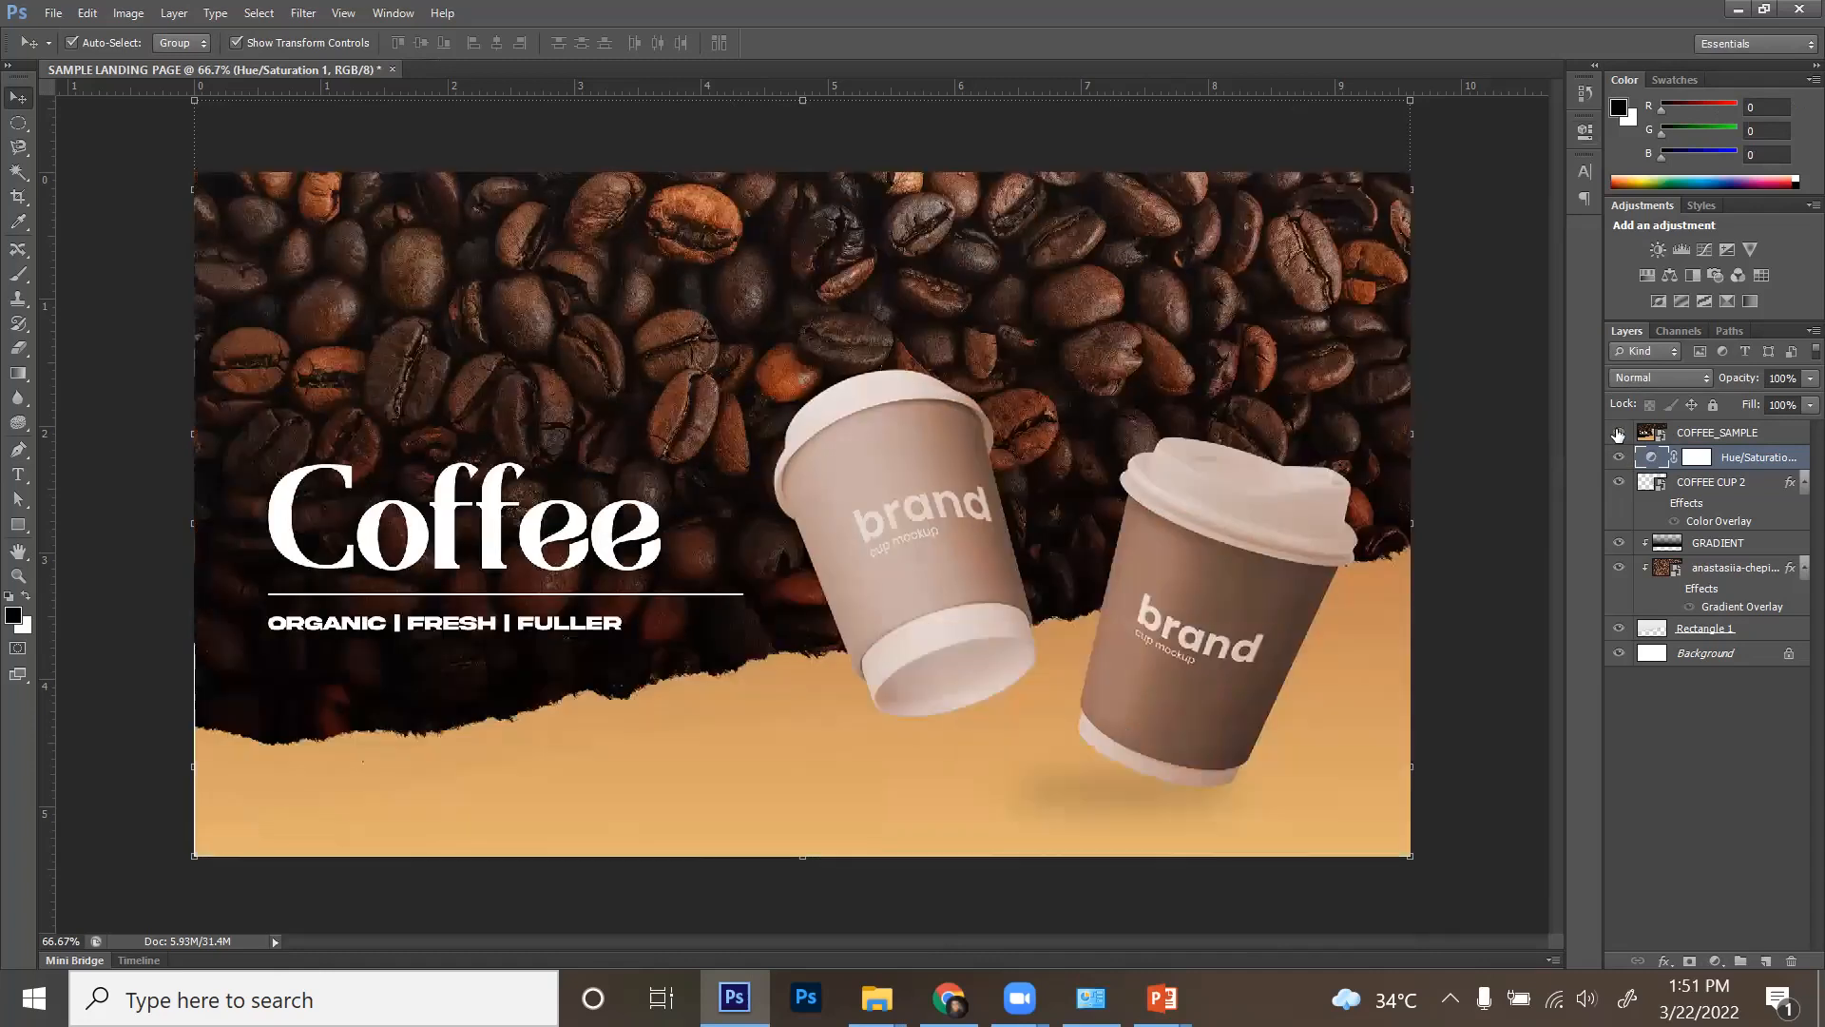
left_click(1618, 434)
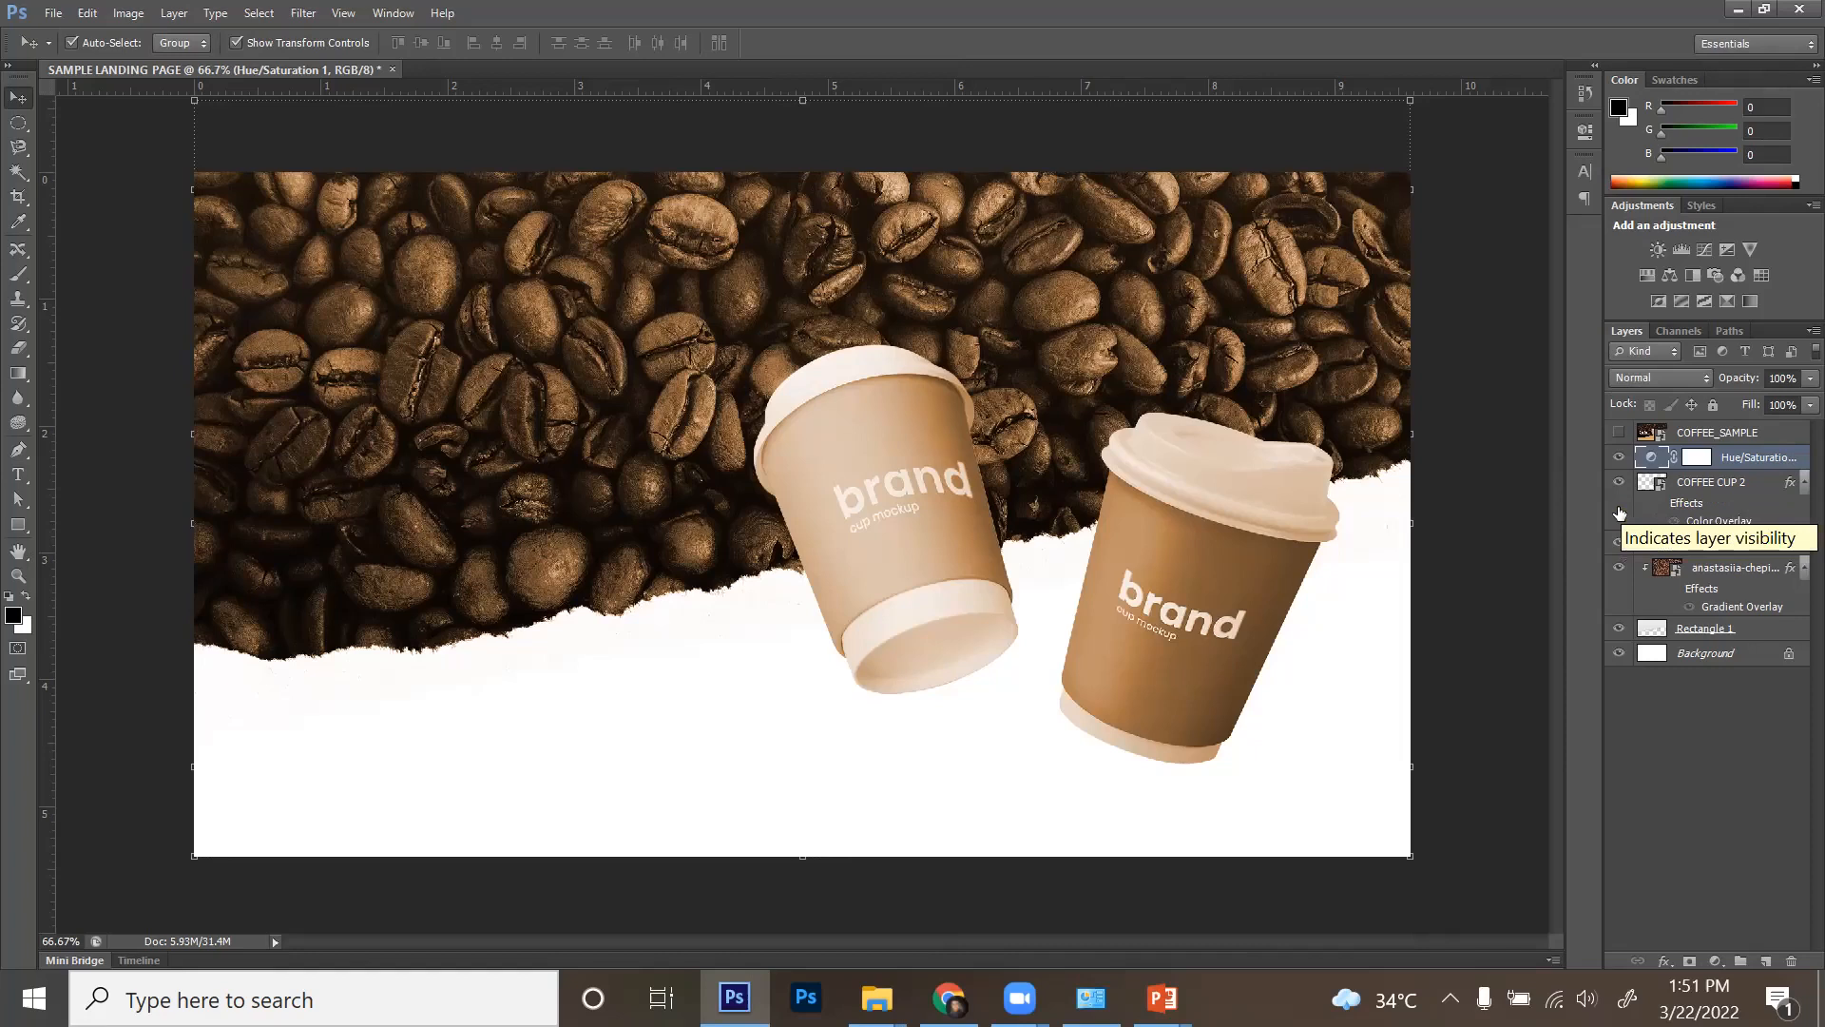
right_click(1761, 458)
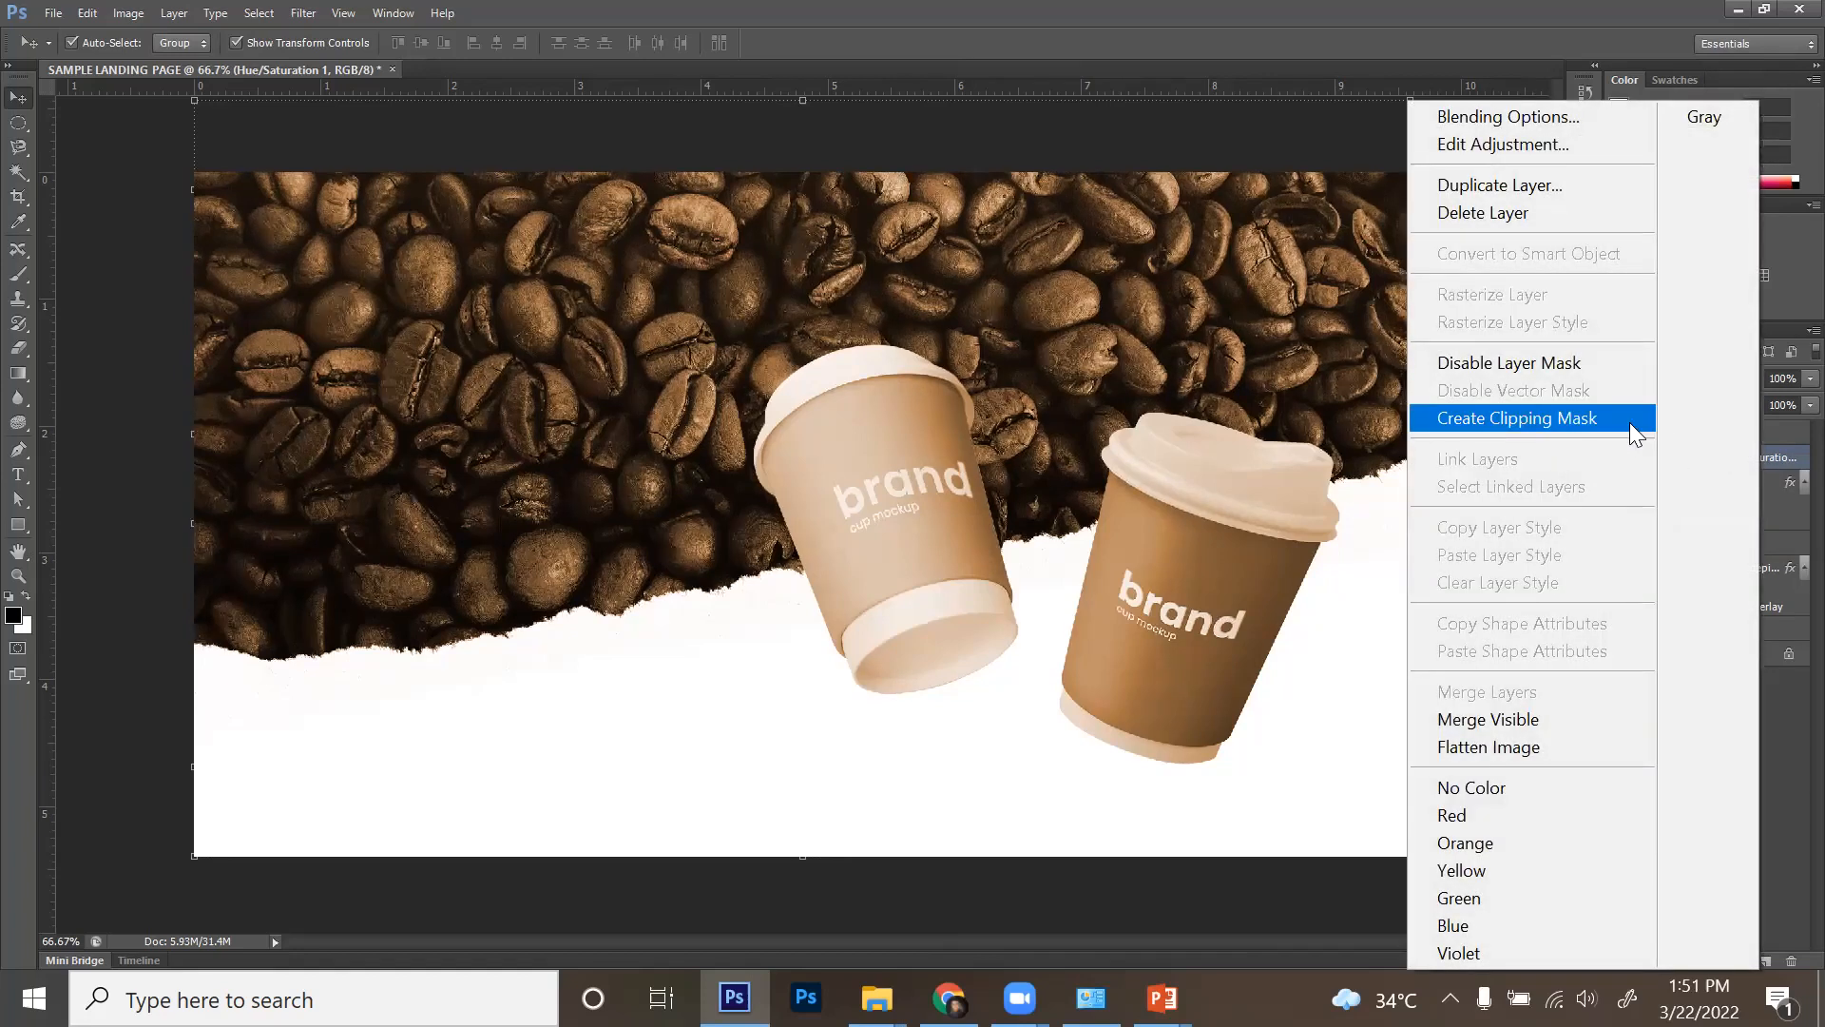
left_click(1630, 423)
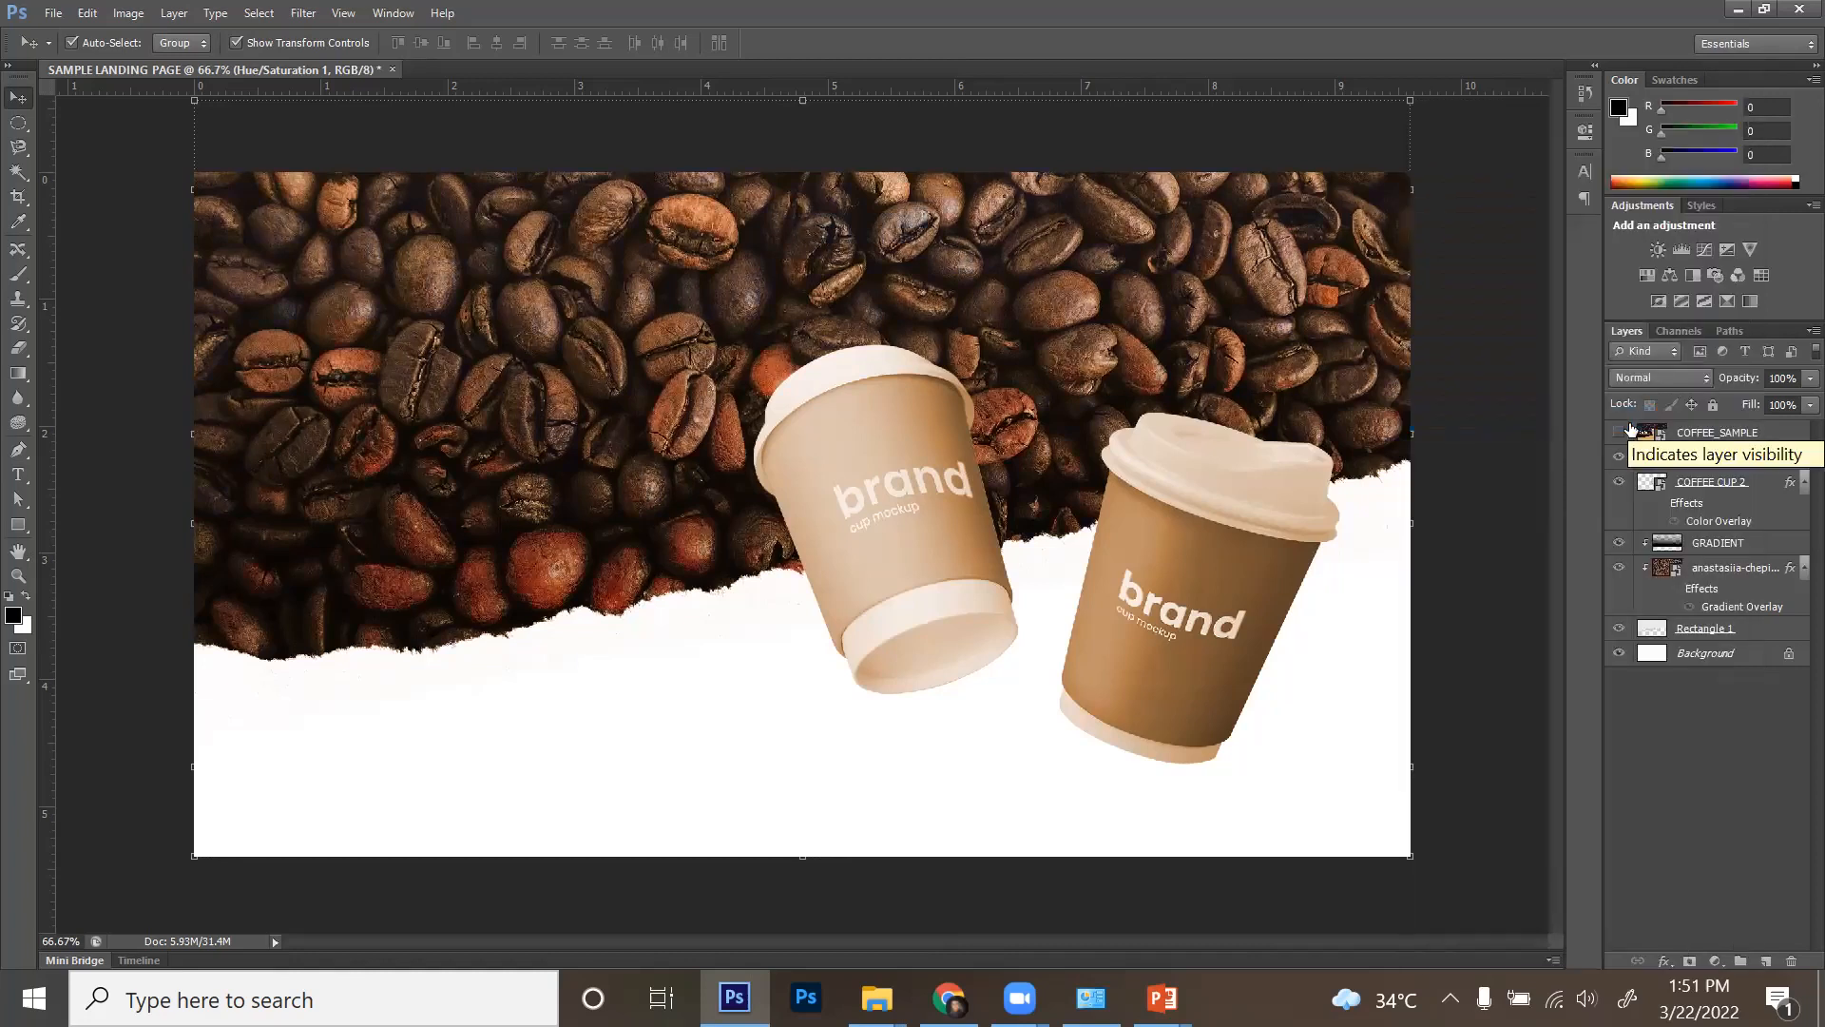
- Examine the shadow under the right cup in COFFEE_SAMPLE, outlining it with a temporary elliptical selection, and hide the reference
left_click(1620, 433)
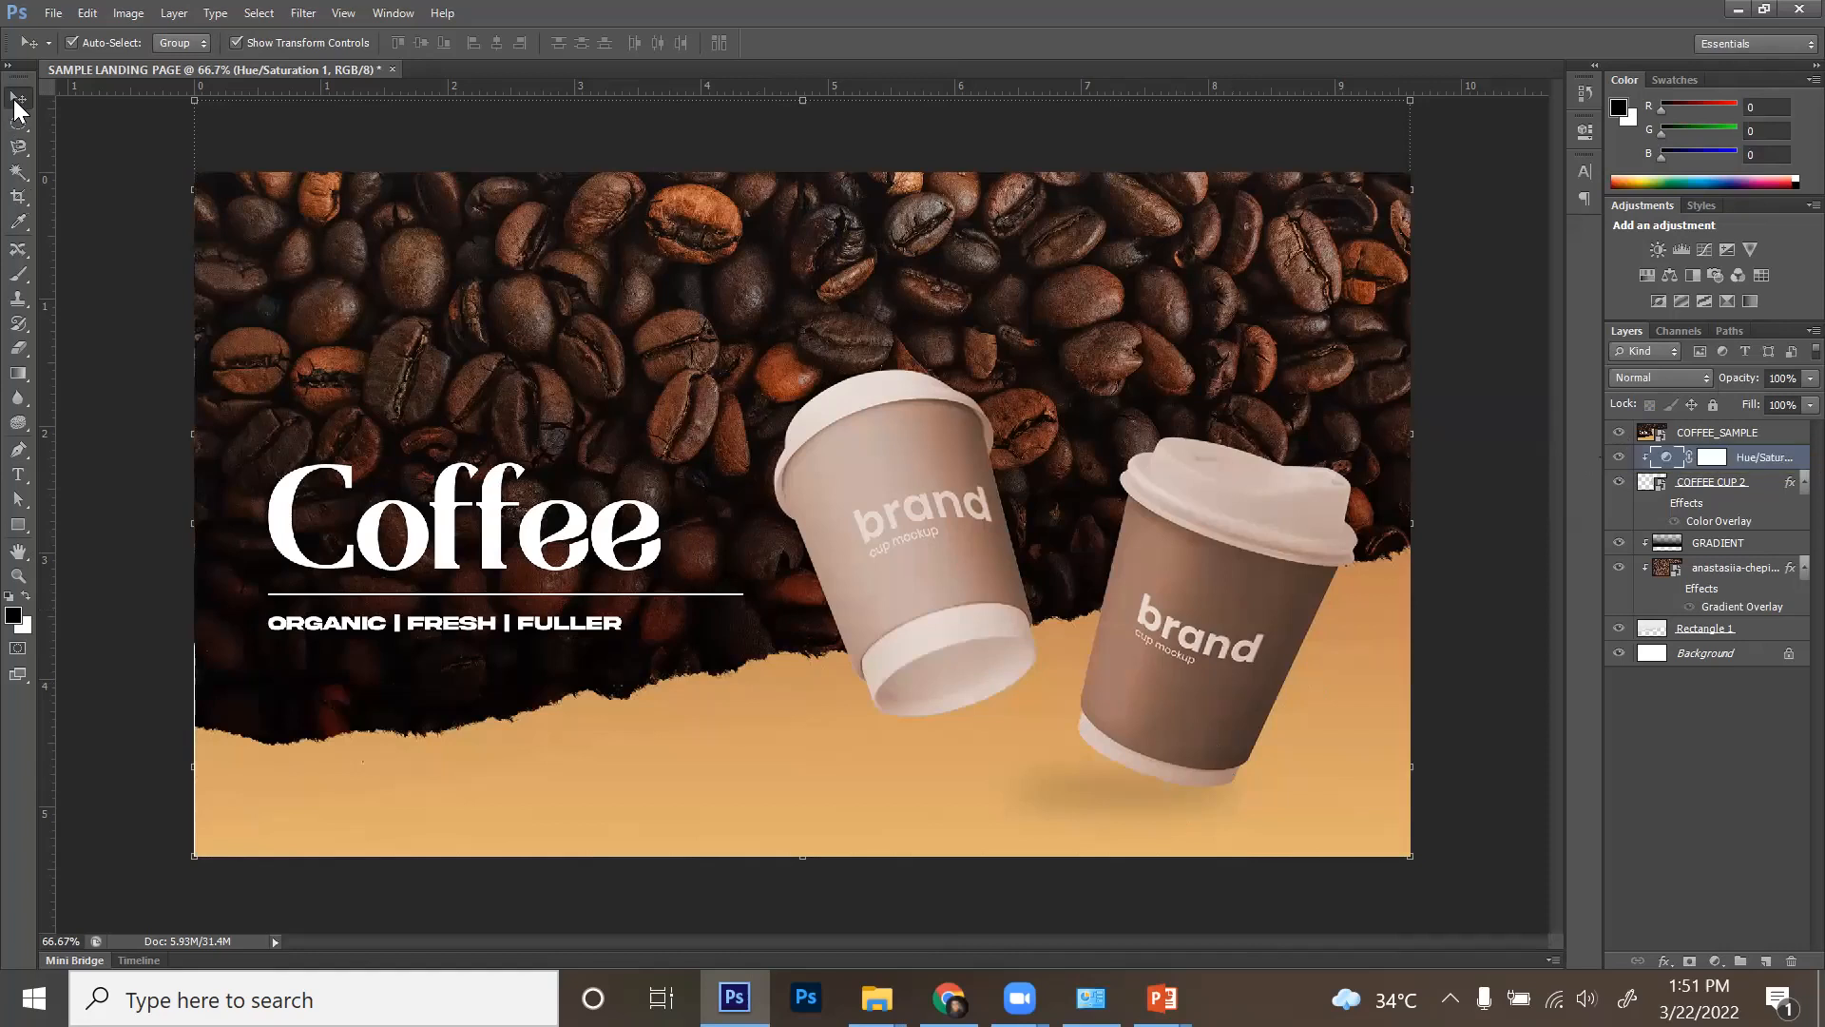
key("m")
left_click_drag(911, 730, 1261, 842)
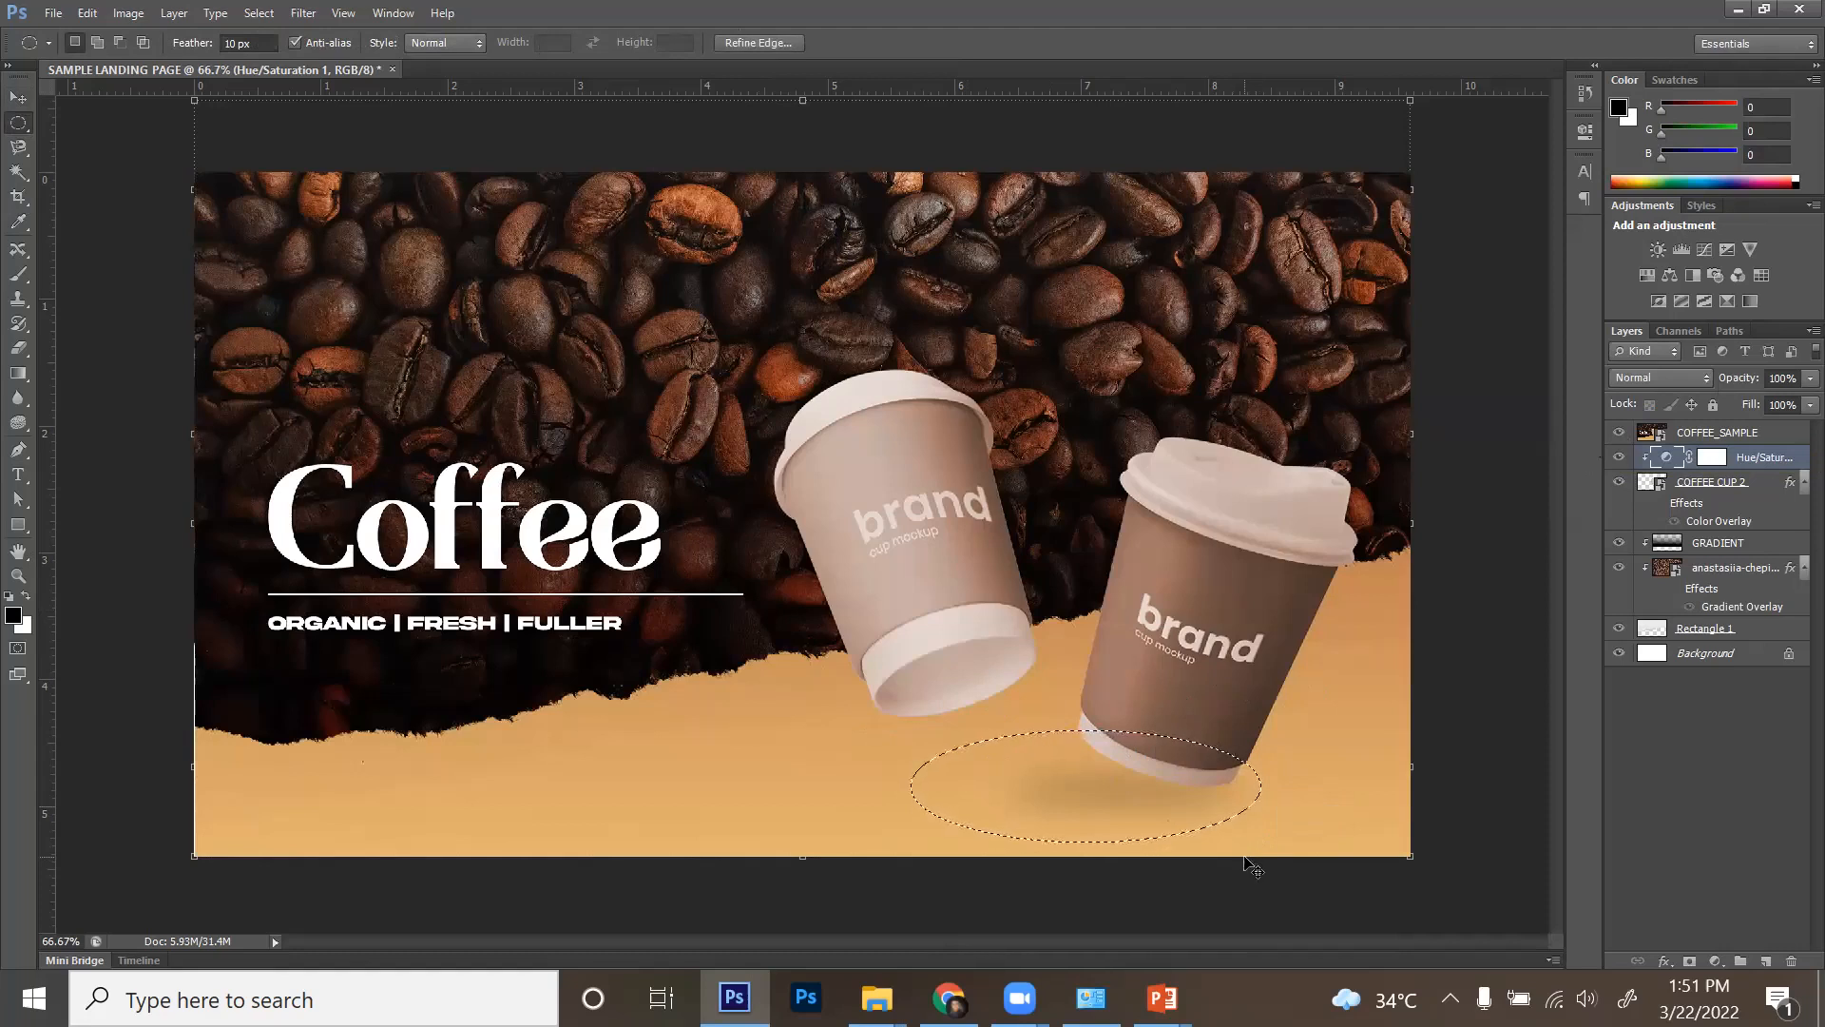
key("ctrl+d")
left_click(18, 97)
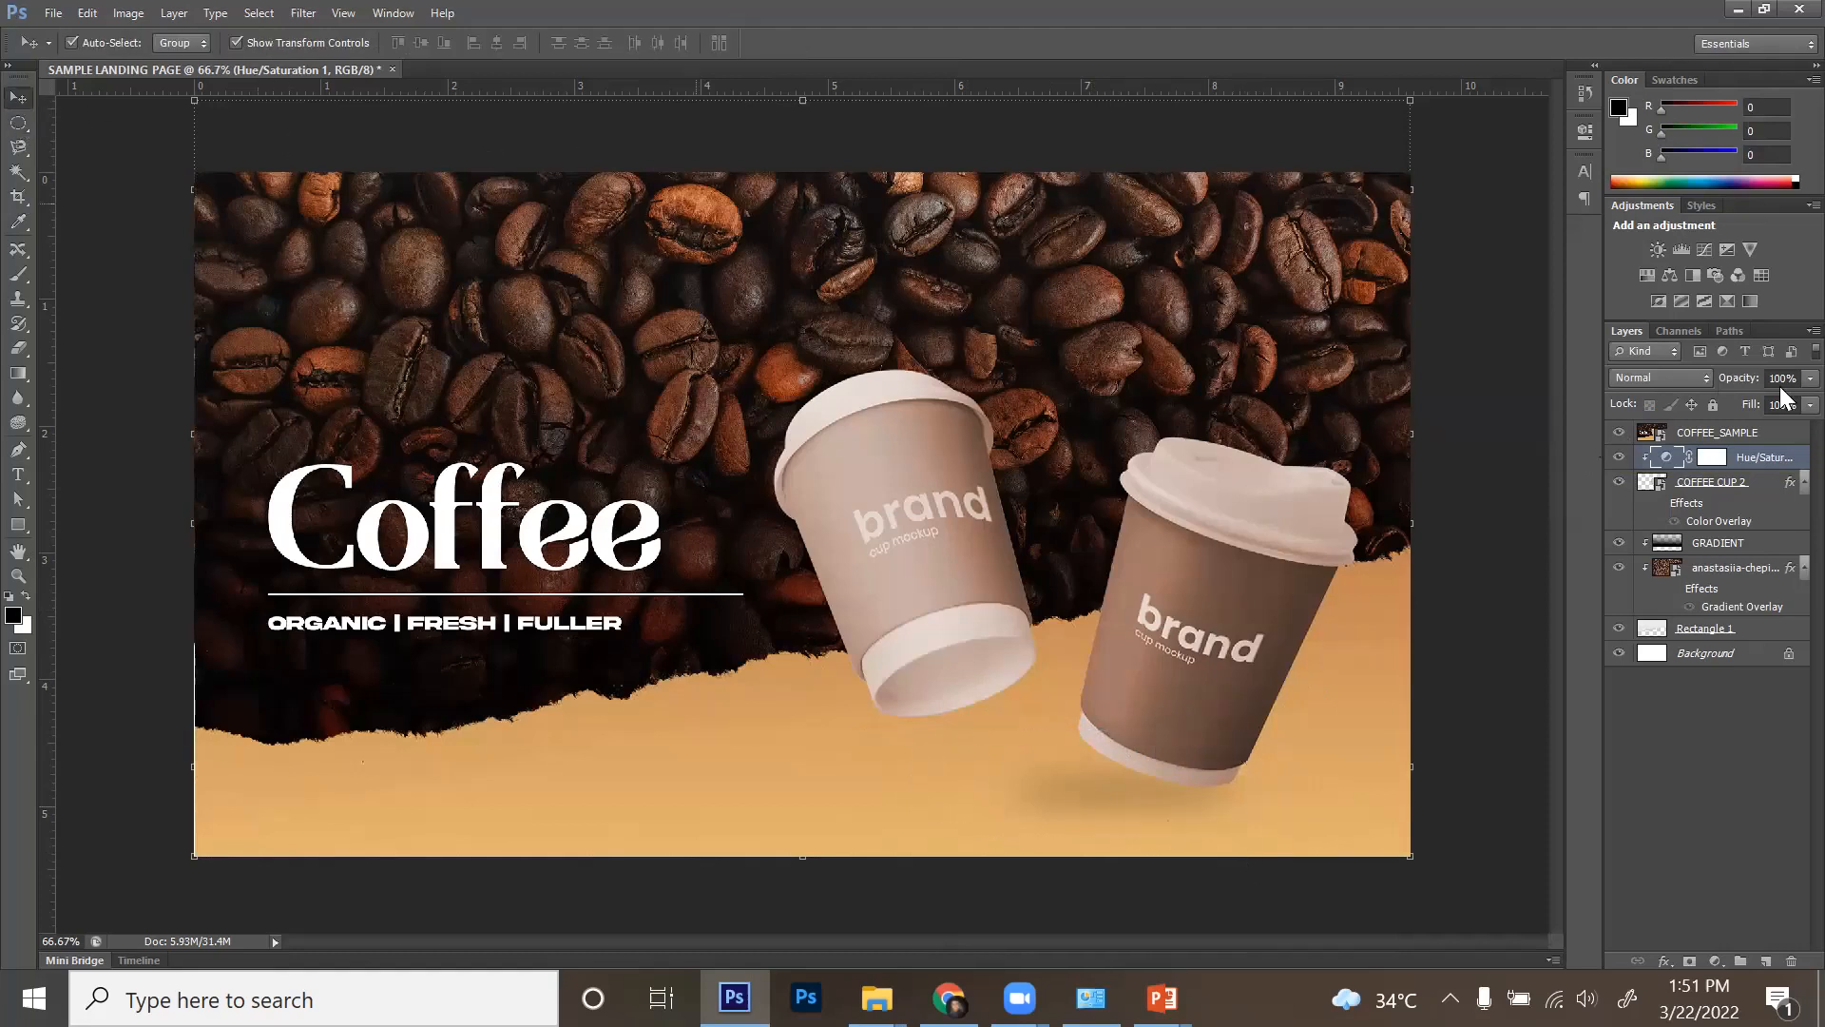
left_click(1752, 487)
left_click(1618, 431)
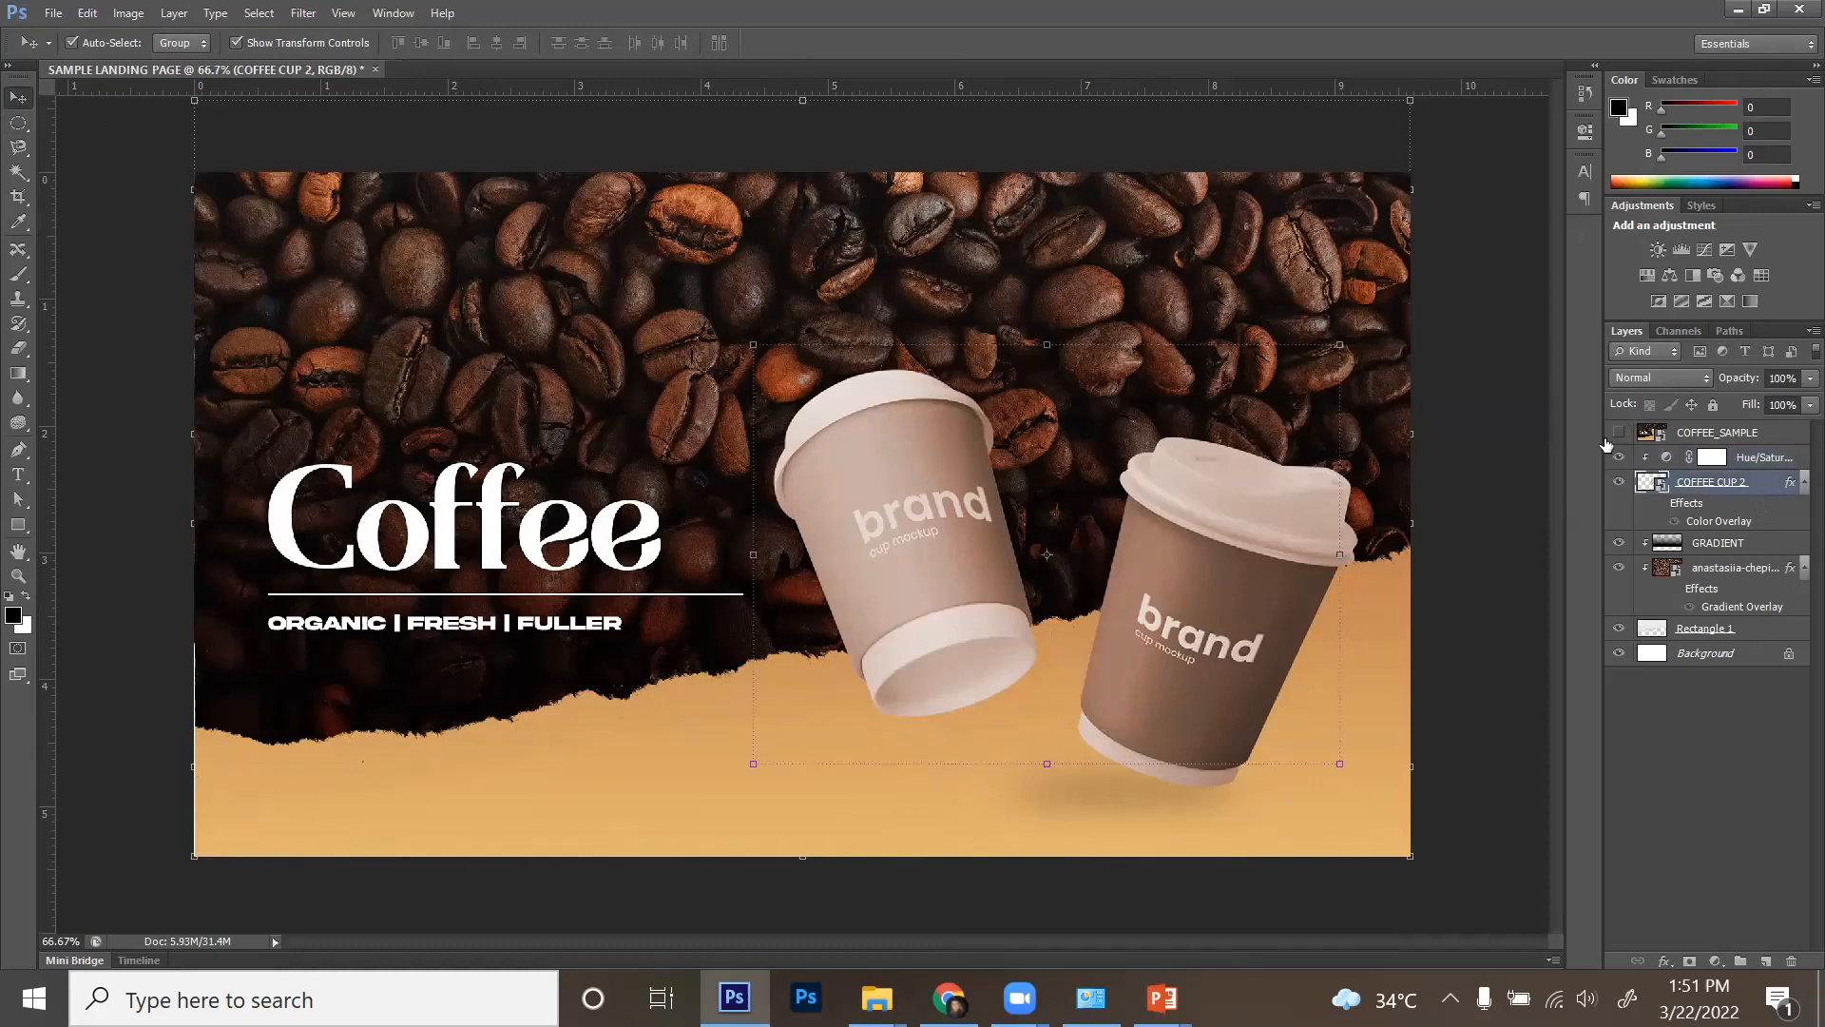
- Add a Drop Shadow effect to the COFFEE CUP 2 layer and set its colour to black
left_click(1465, 616)
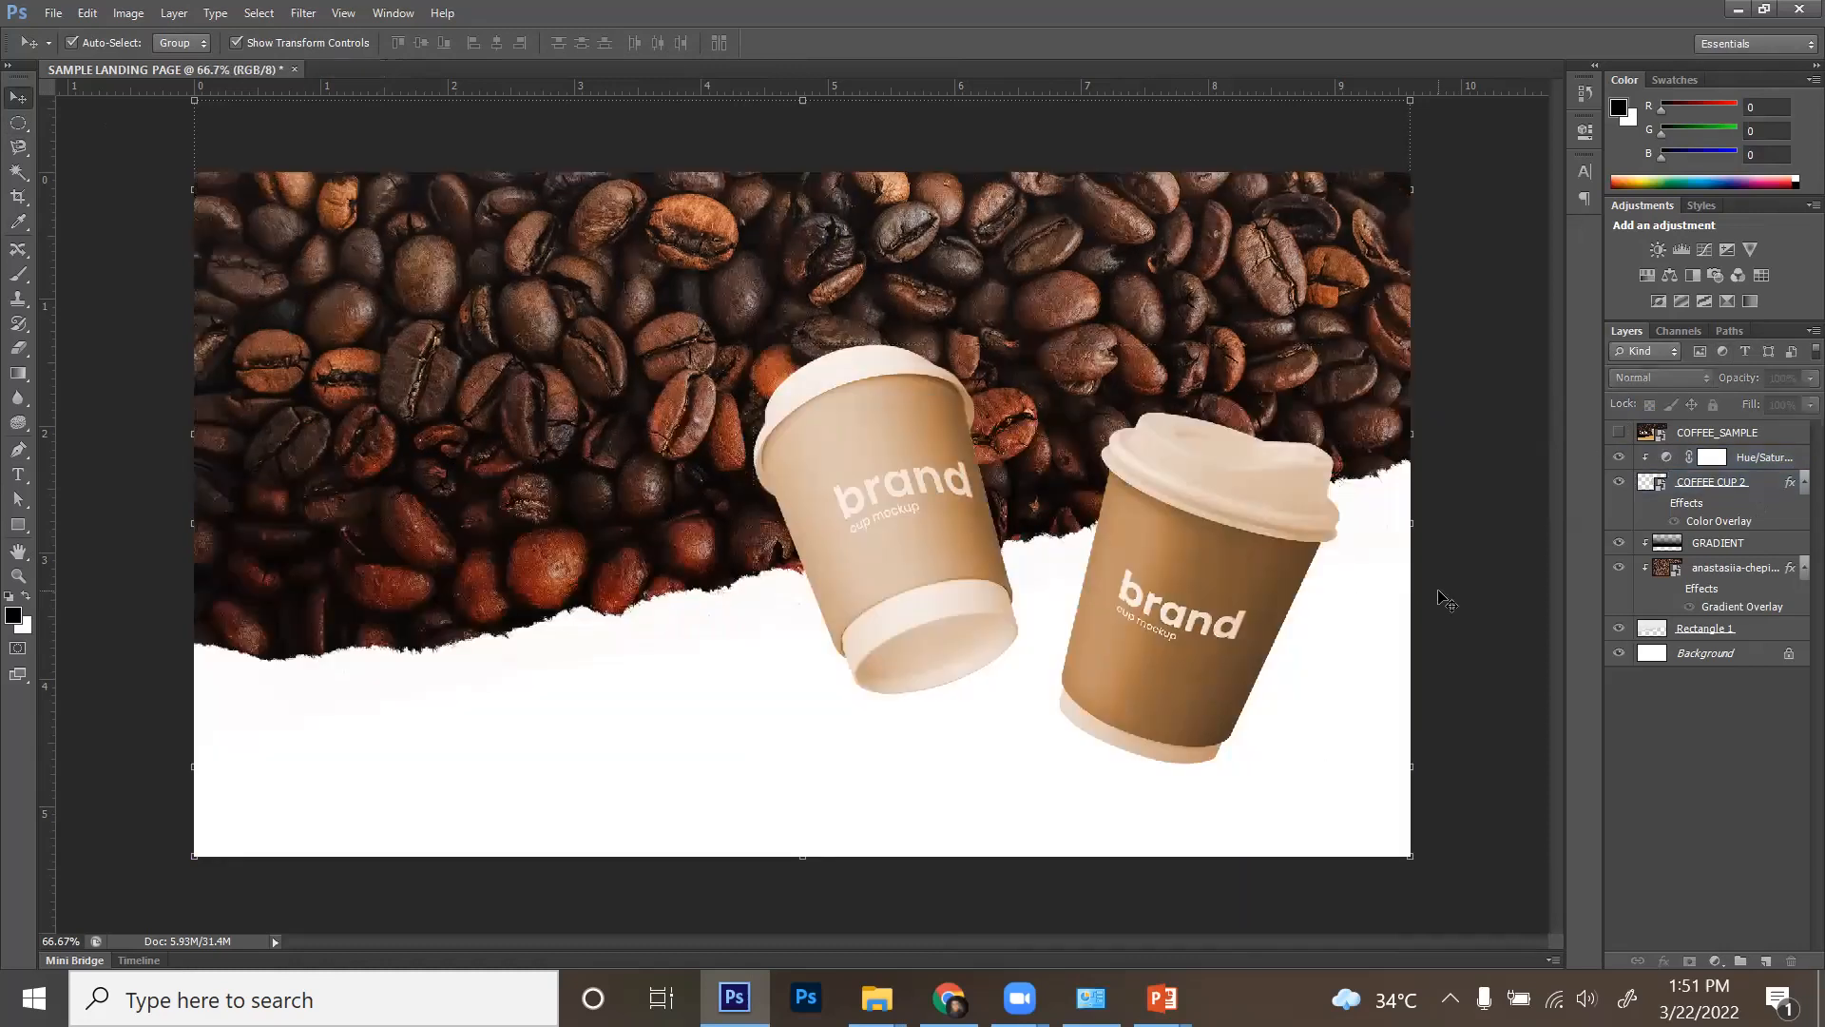
left_click(1730, 487)
left_click(1661, 963)
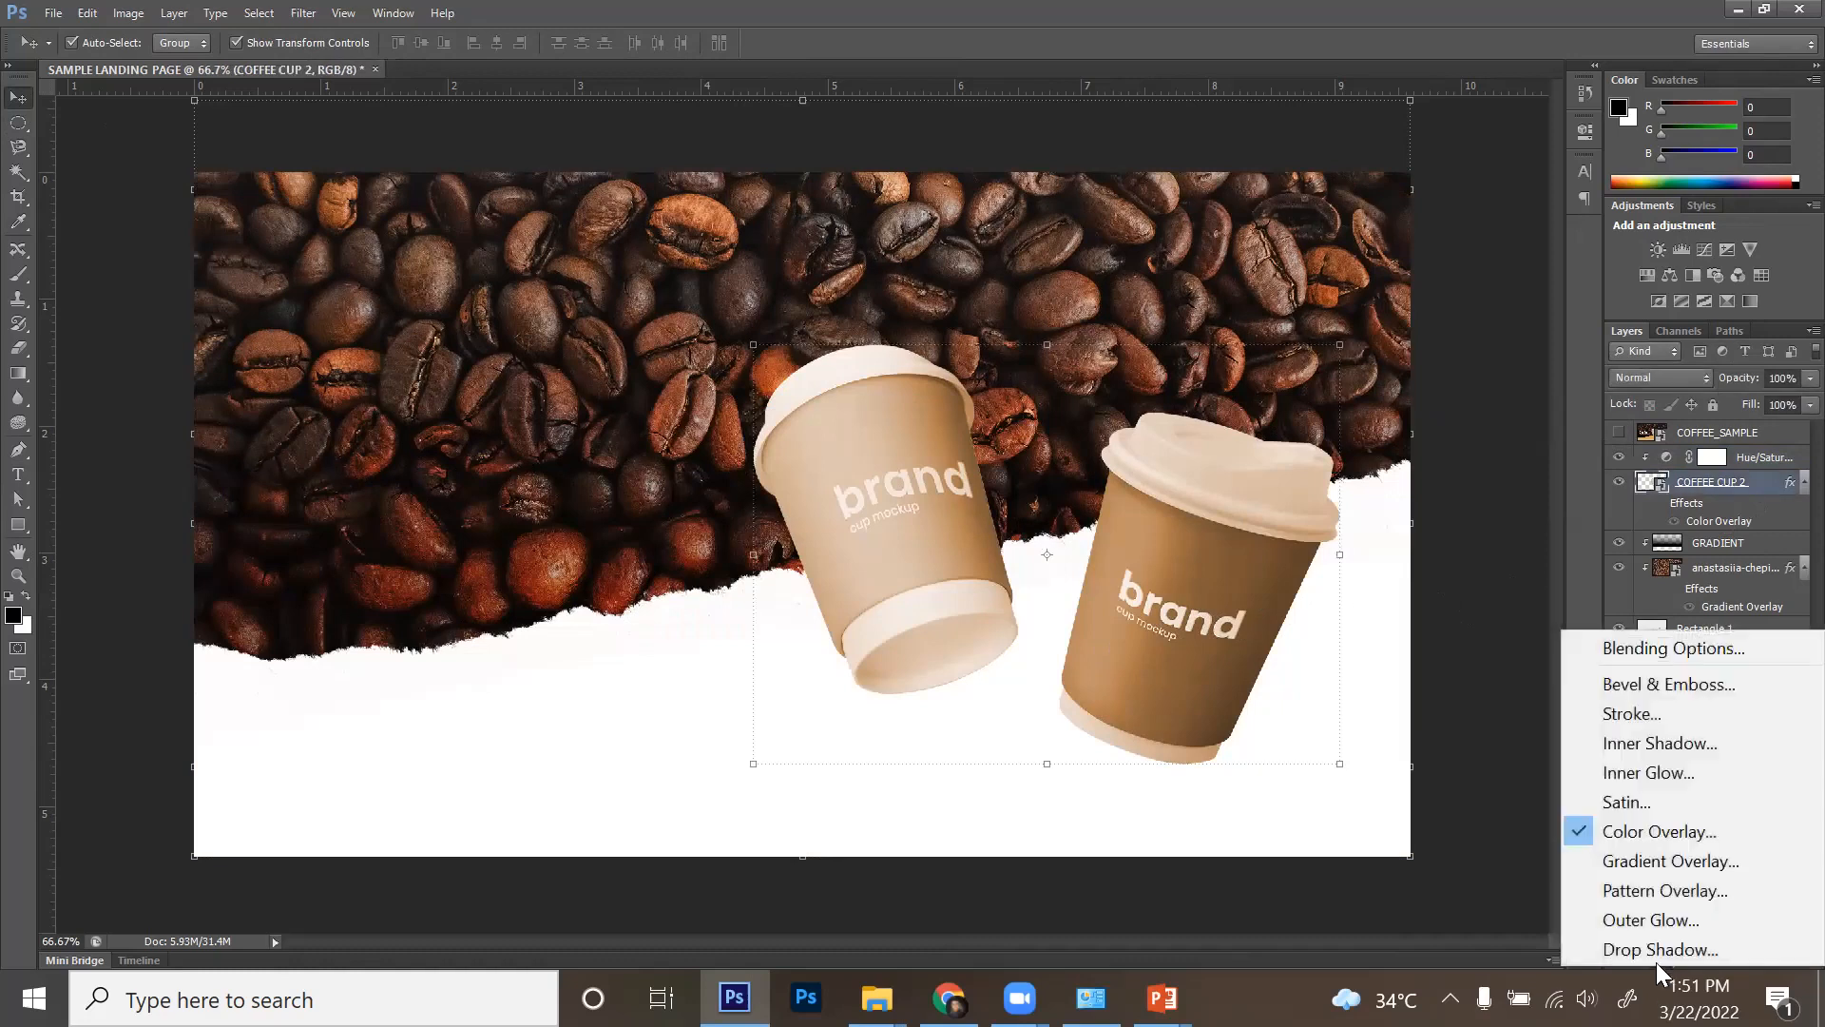
left_click(1659, 949)
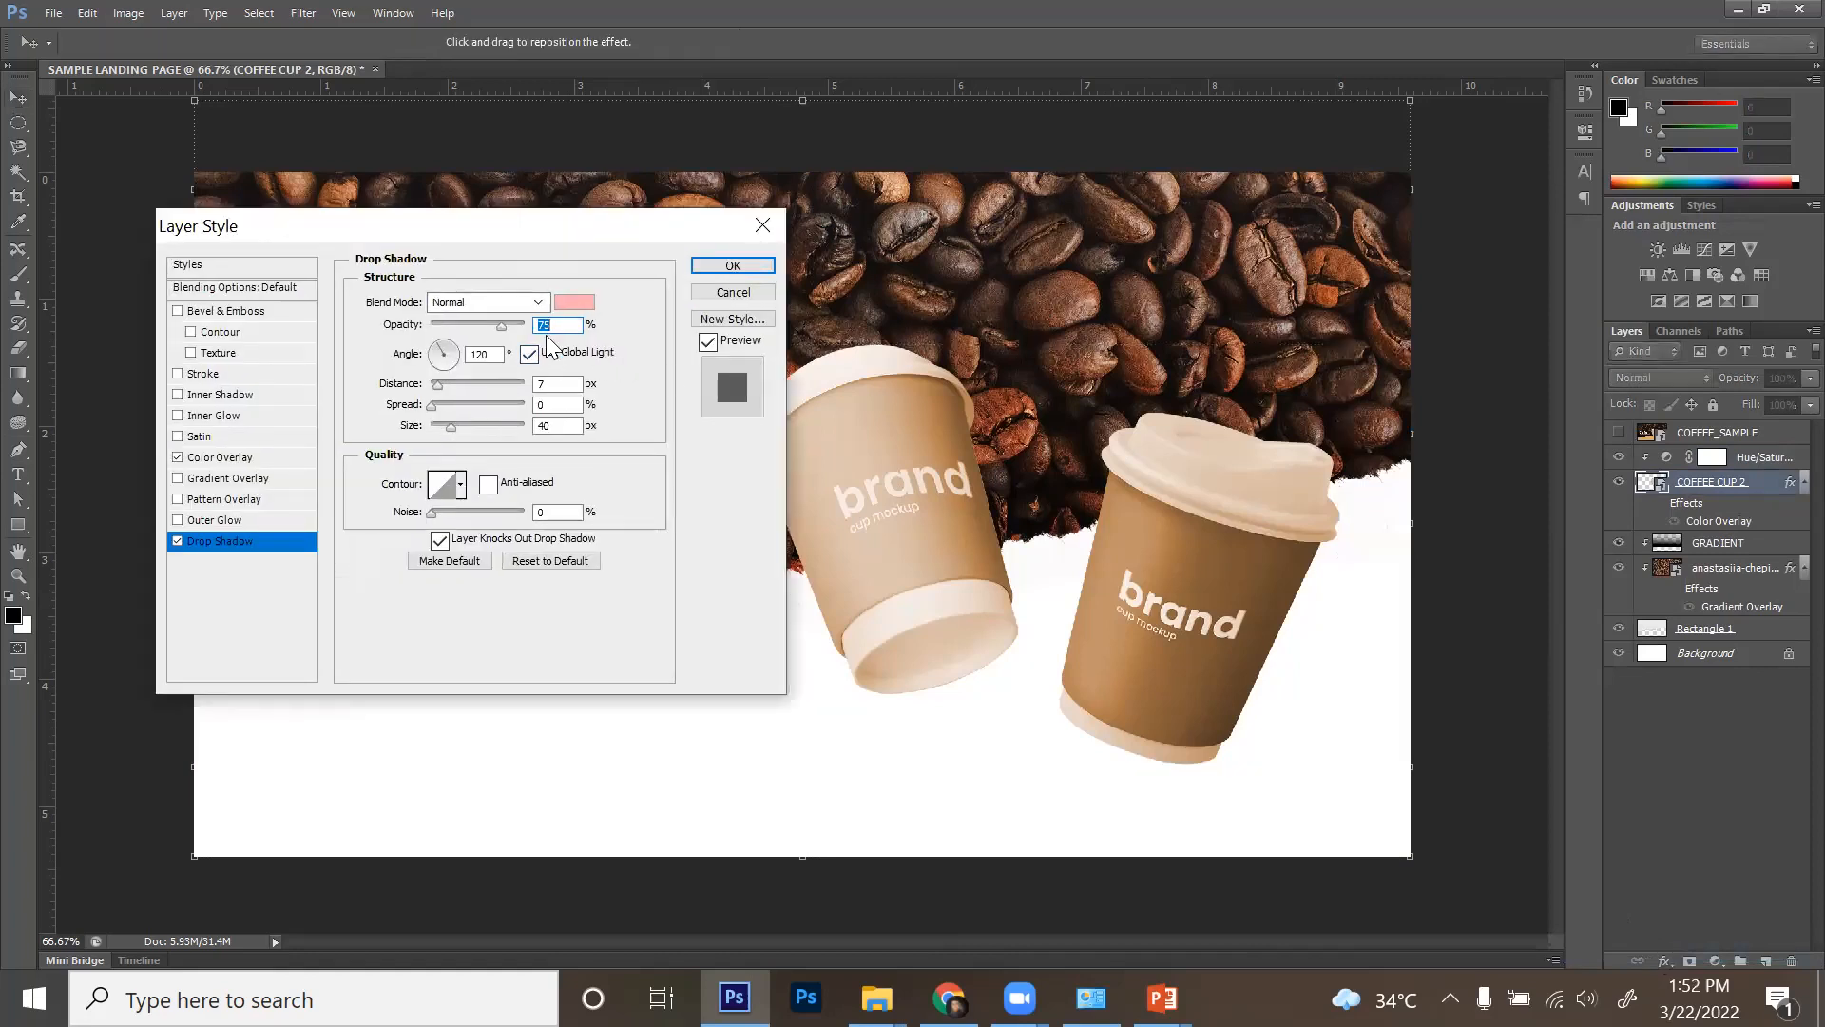
left_click(579, 304)
left_click_drag(626, 500, 753, 626)
left_click(852, 309)
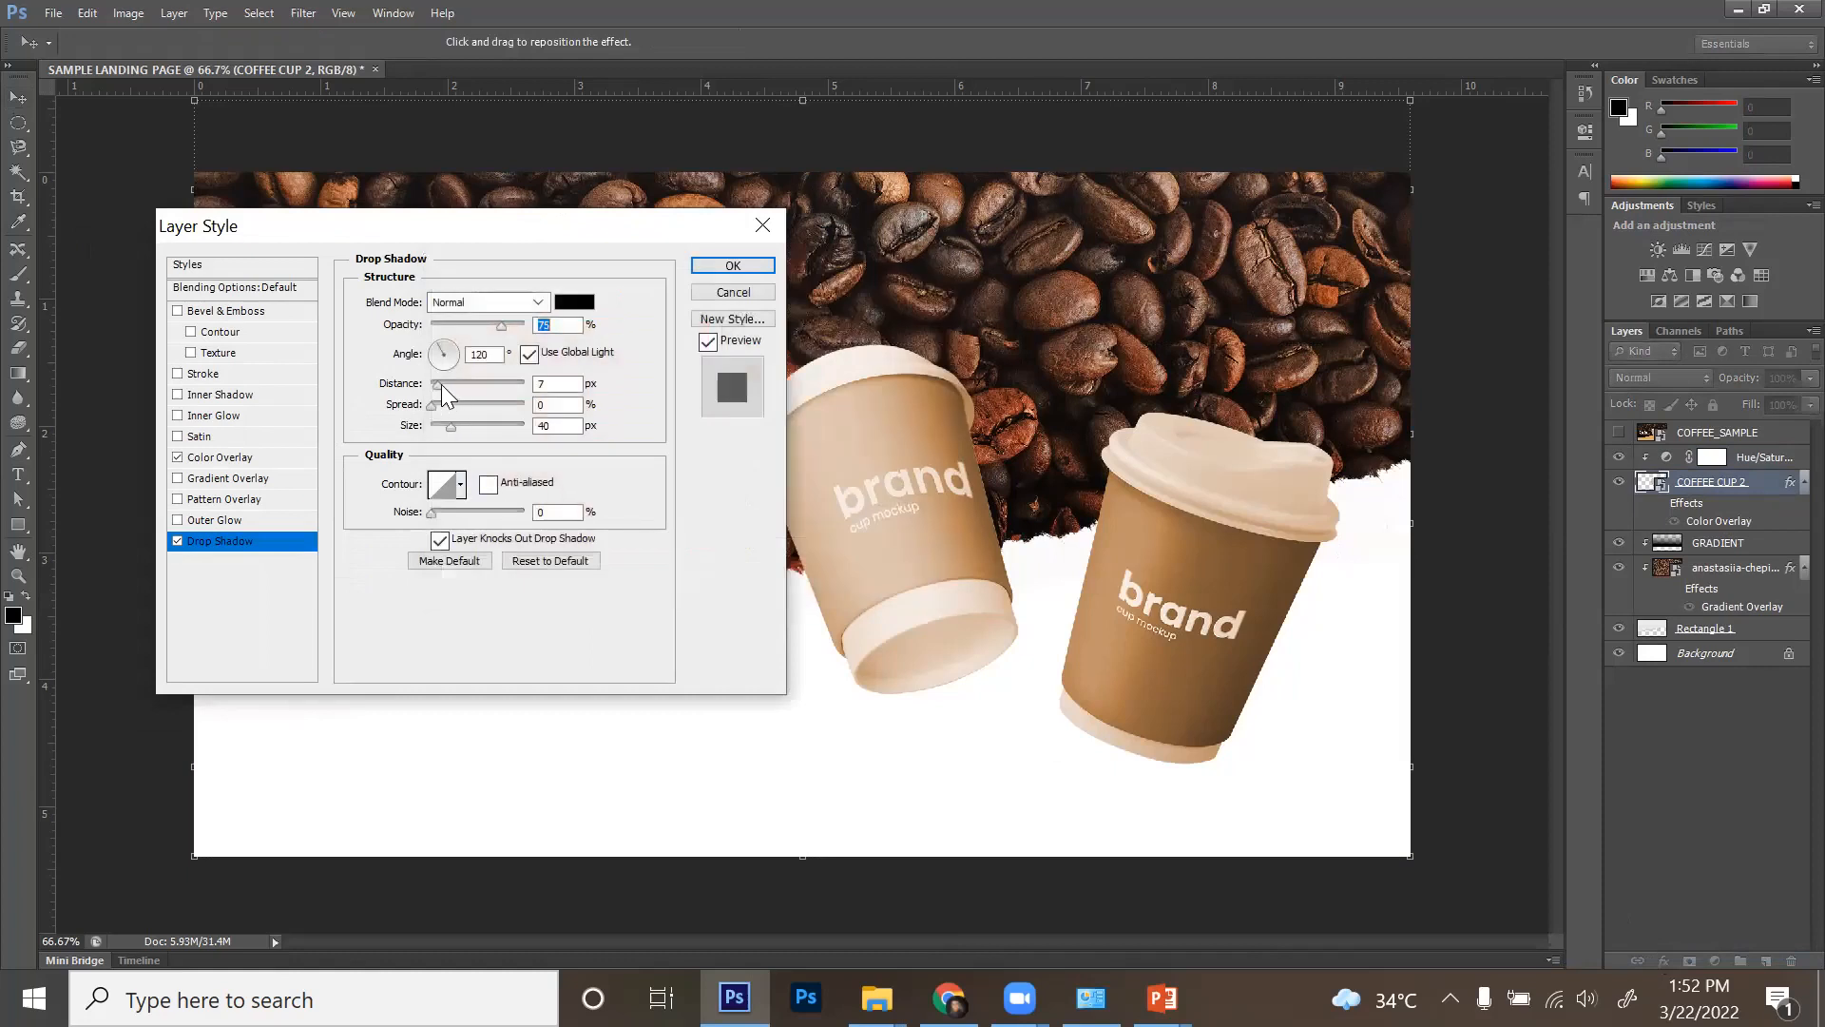
- Set the cups' drop shadow to 90% opacity, 28 px distance and 76 px size
left_click_drag(450, 385, 457, 385)
left_click_drag(502, 325, 512, 325)
key("Return")
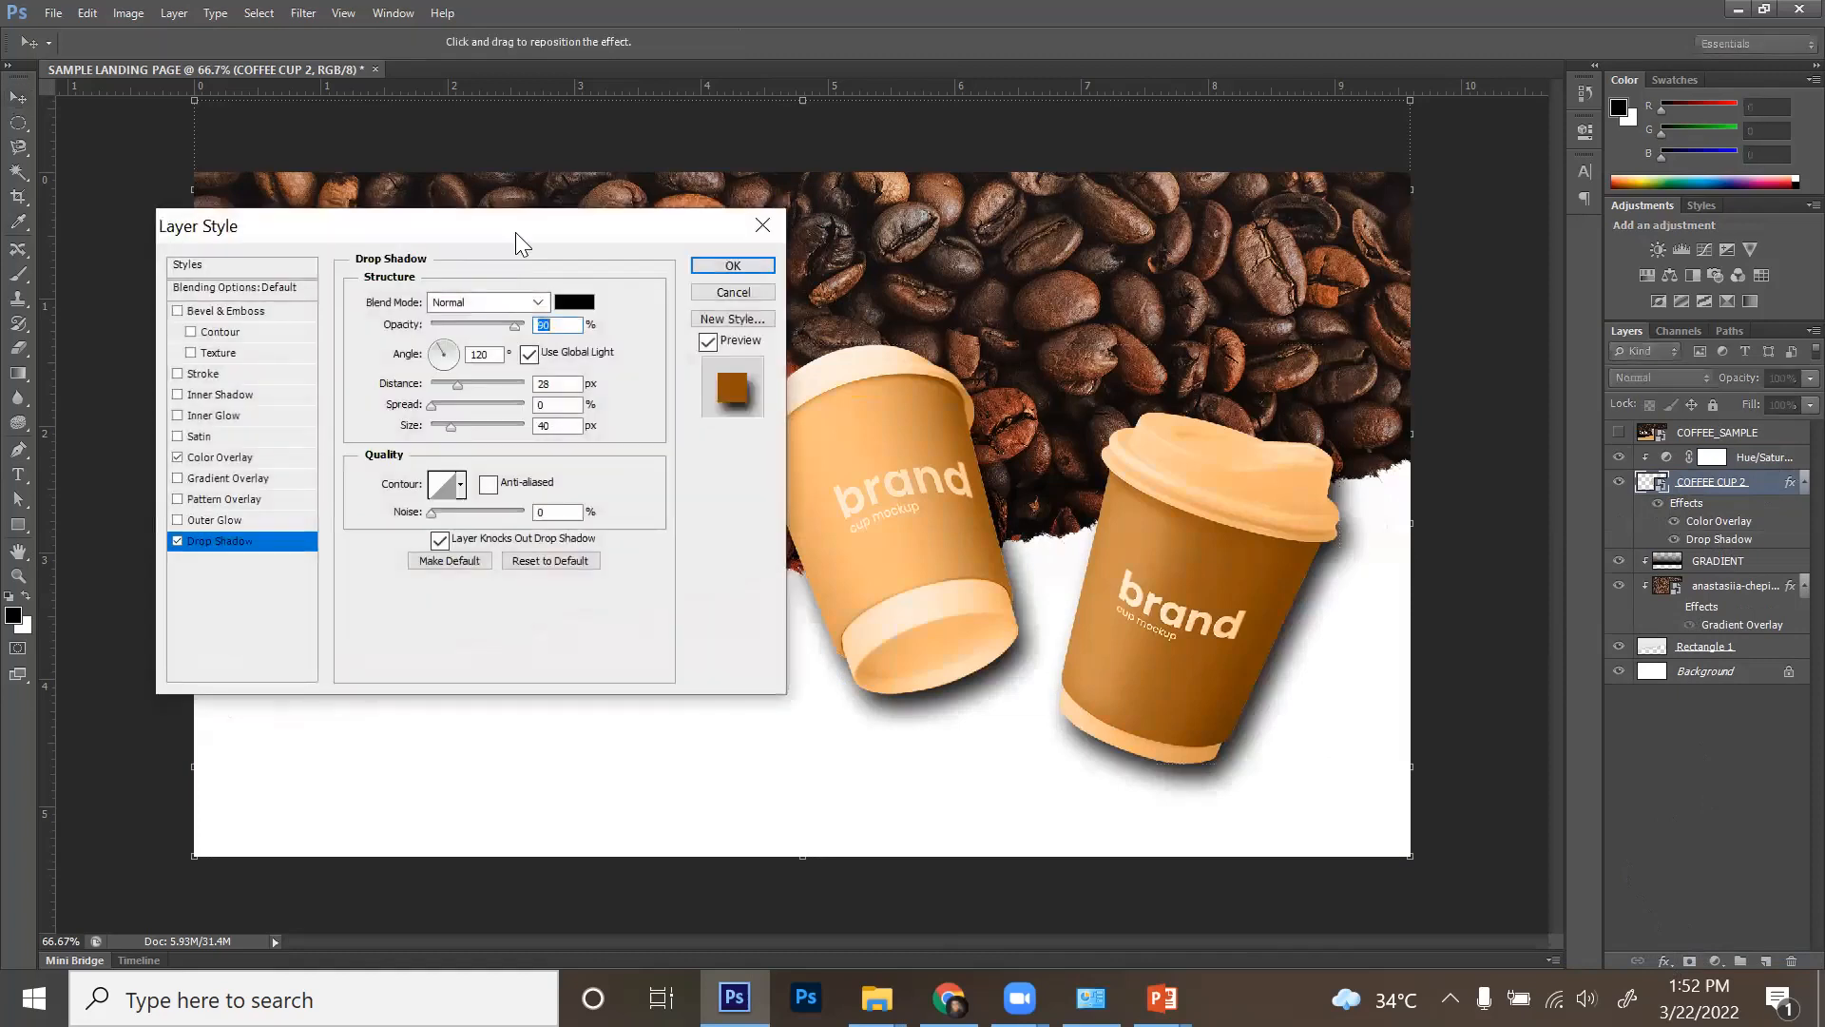
left_click_drag(515, 232, 397, 152)
left_click_drag(333, 350, 346, 348)
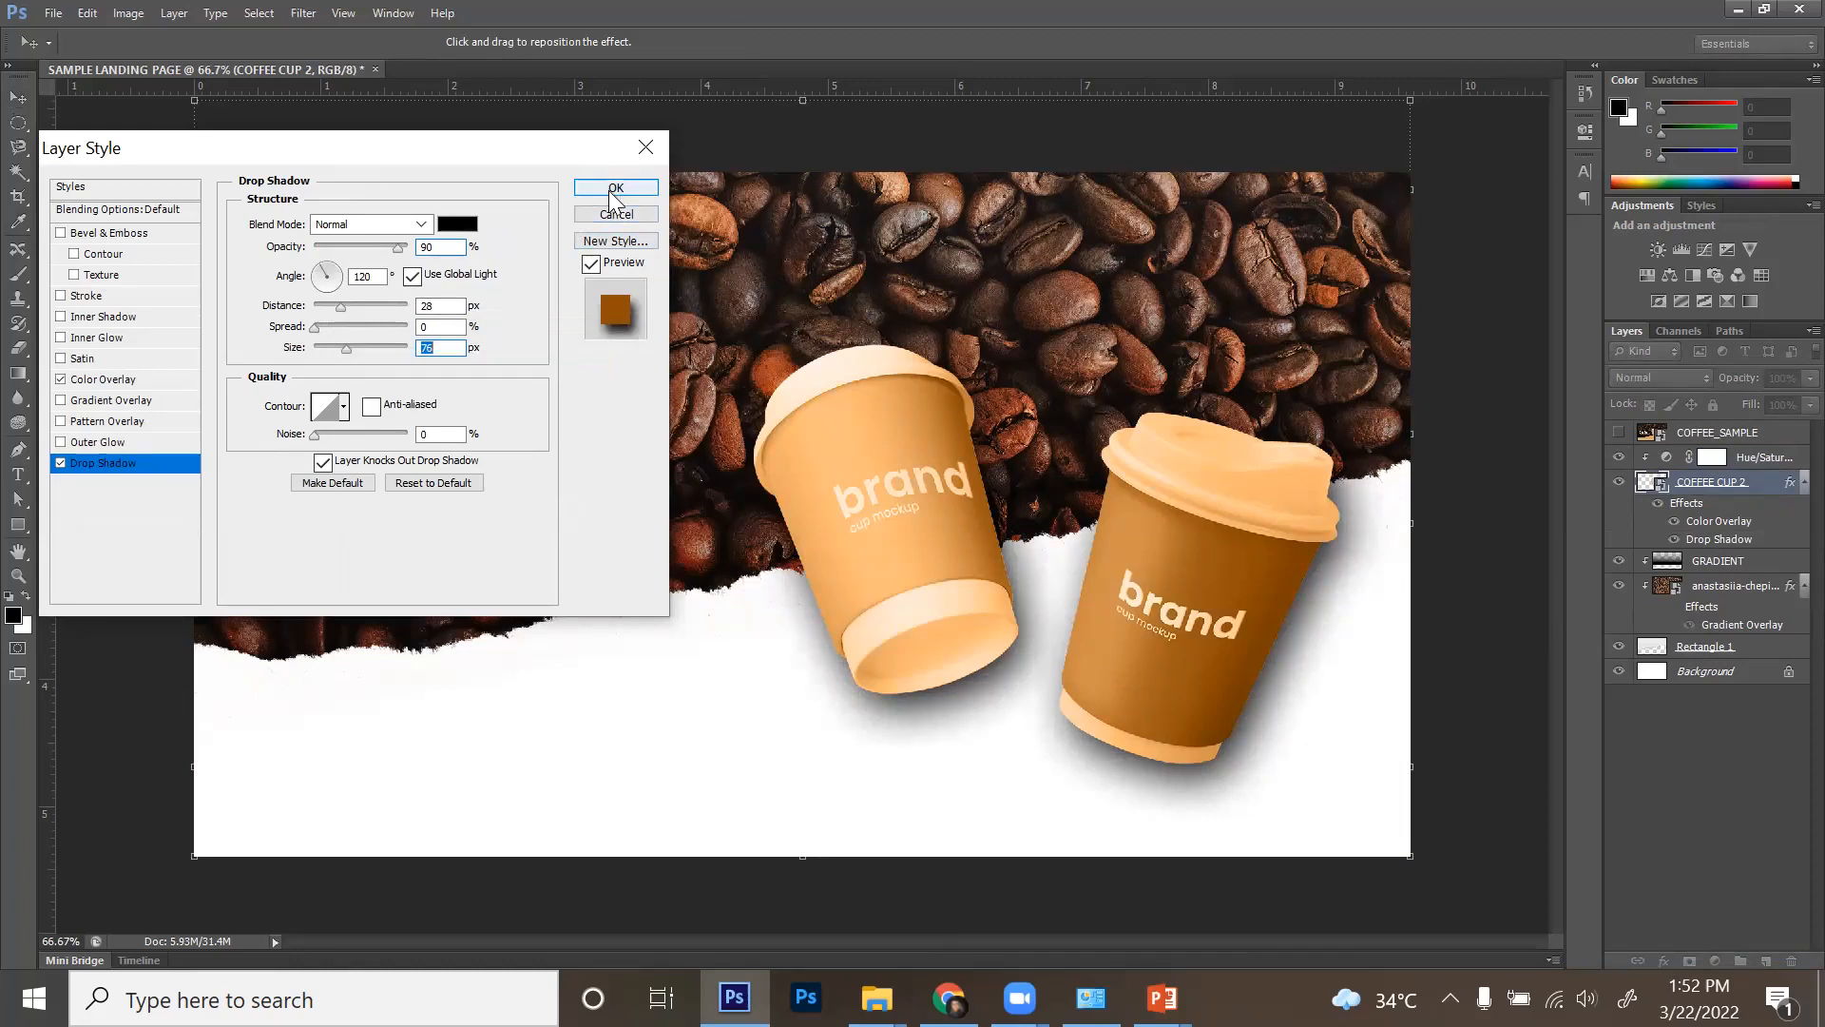
- Turn off the Drop Shadow on COFFEE CUP 2, apply the layer style and recheck the COFFEE_SAMPLE reference
left_click(61, 463)
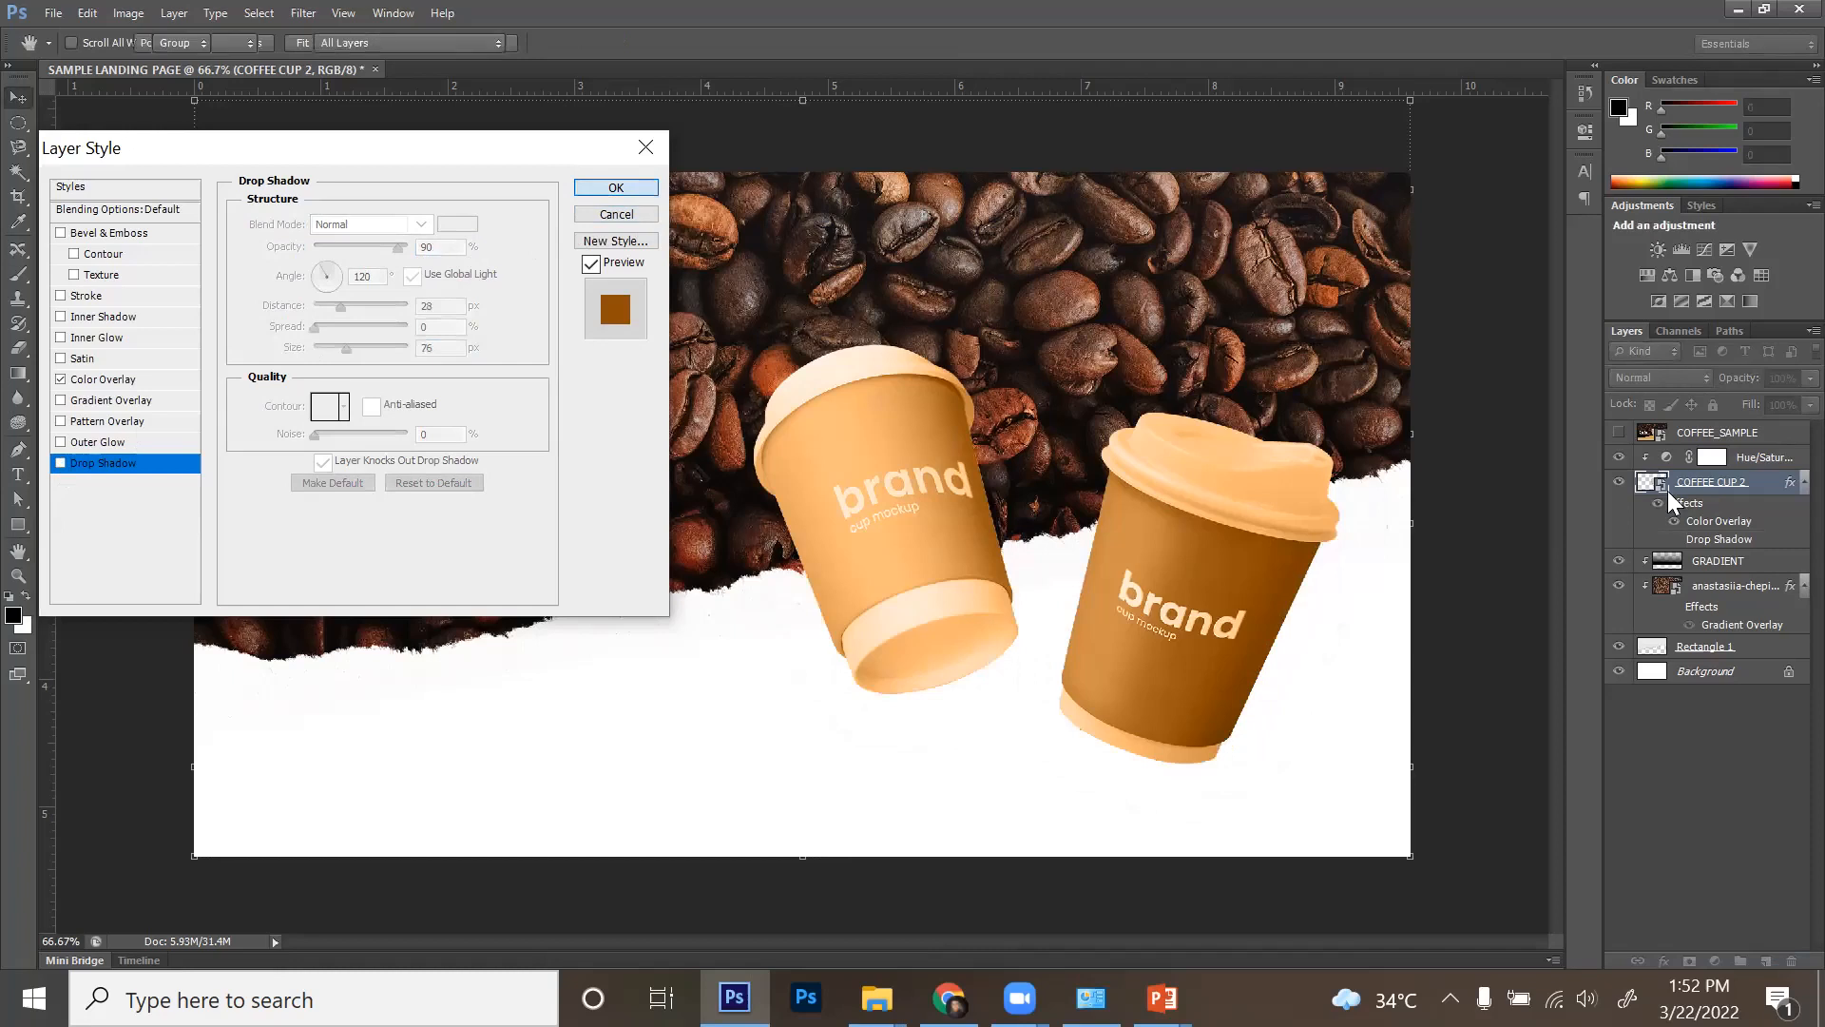
key("Return")
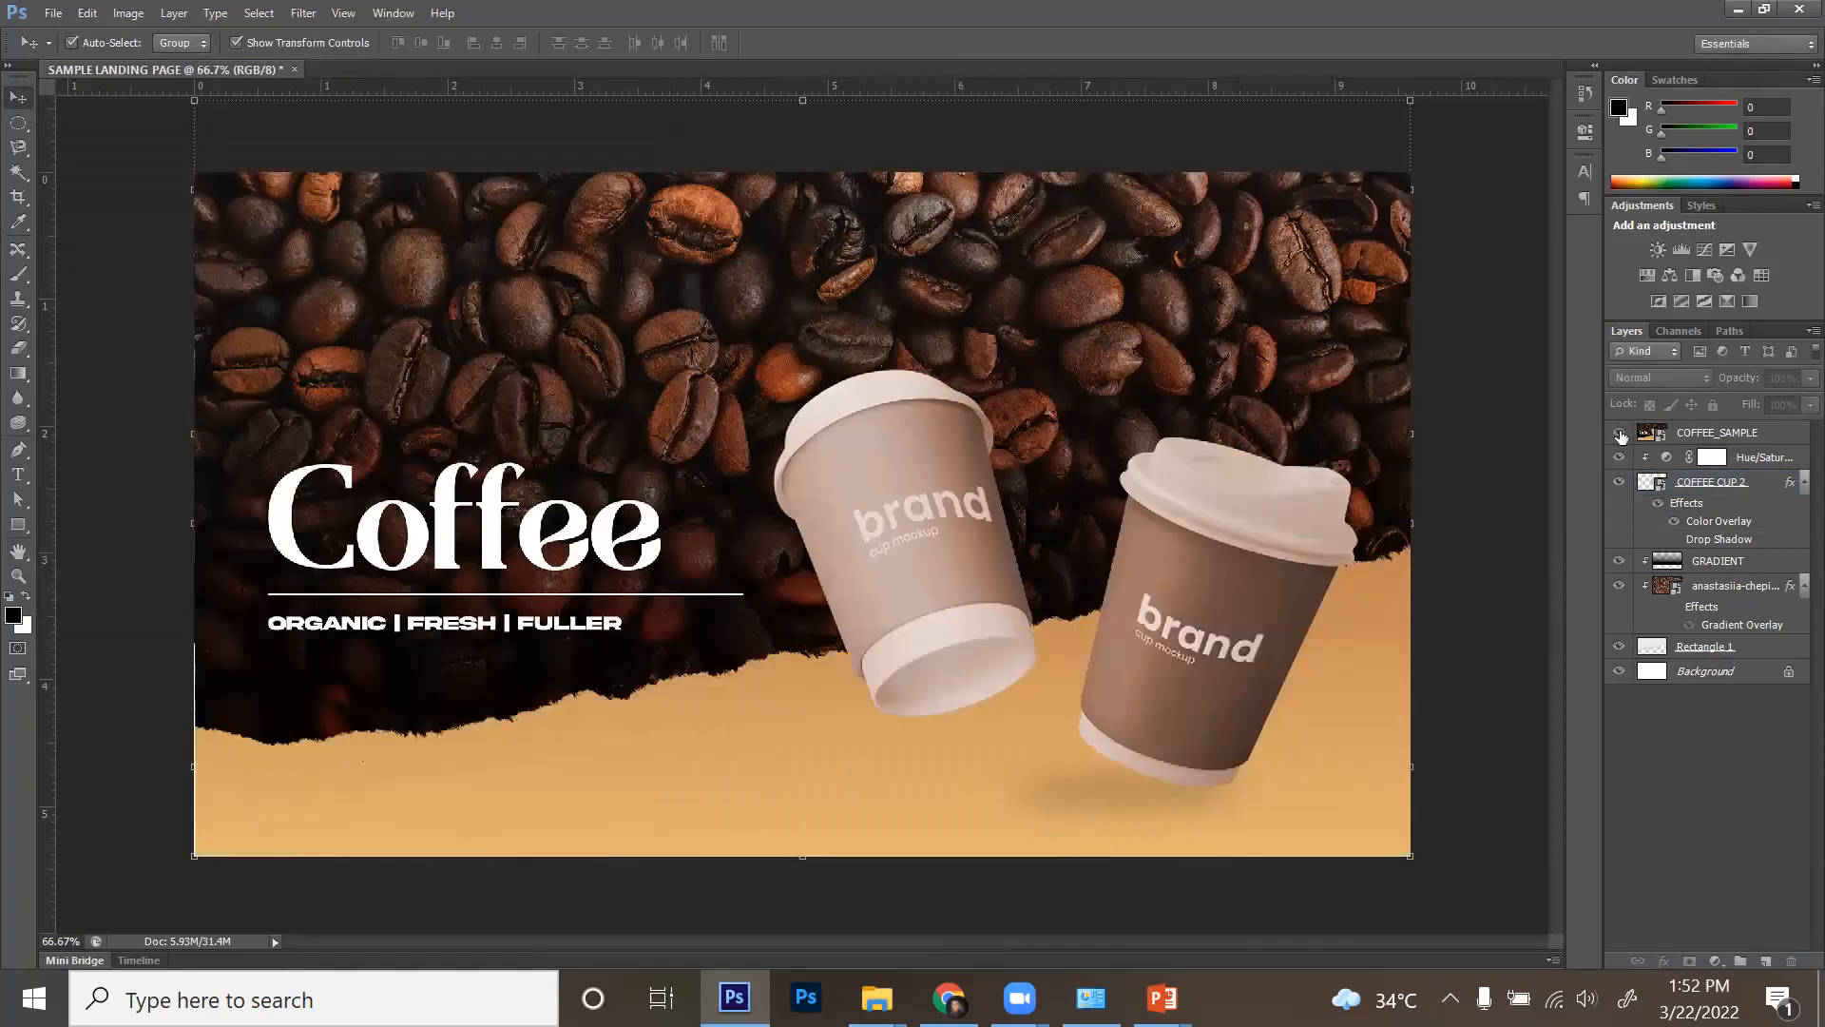
left_click(1620, 434)
- Draw a flat ellipse shape about 385 by 70 px beneath the right cup and fill it with black
left_click(15, 528)
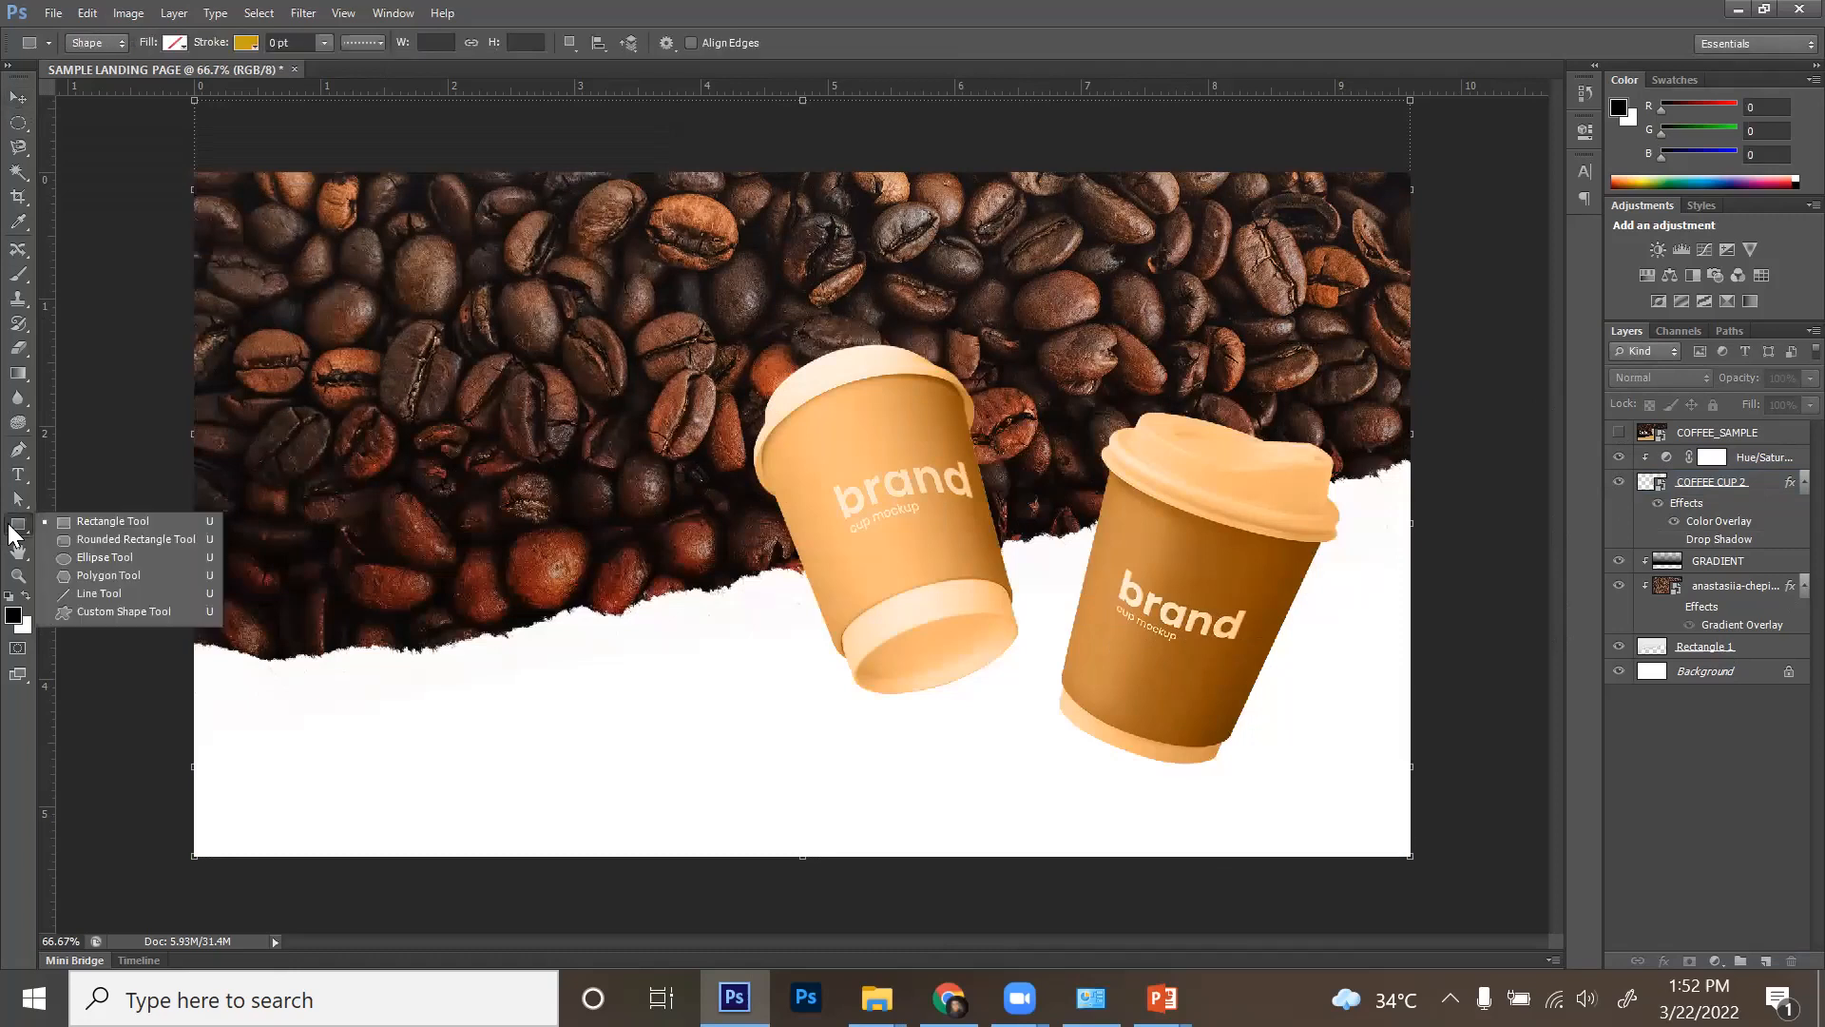
left_click(80, 557)
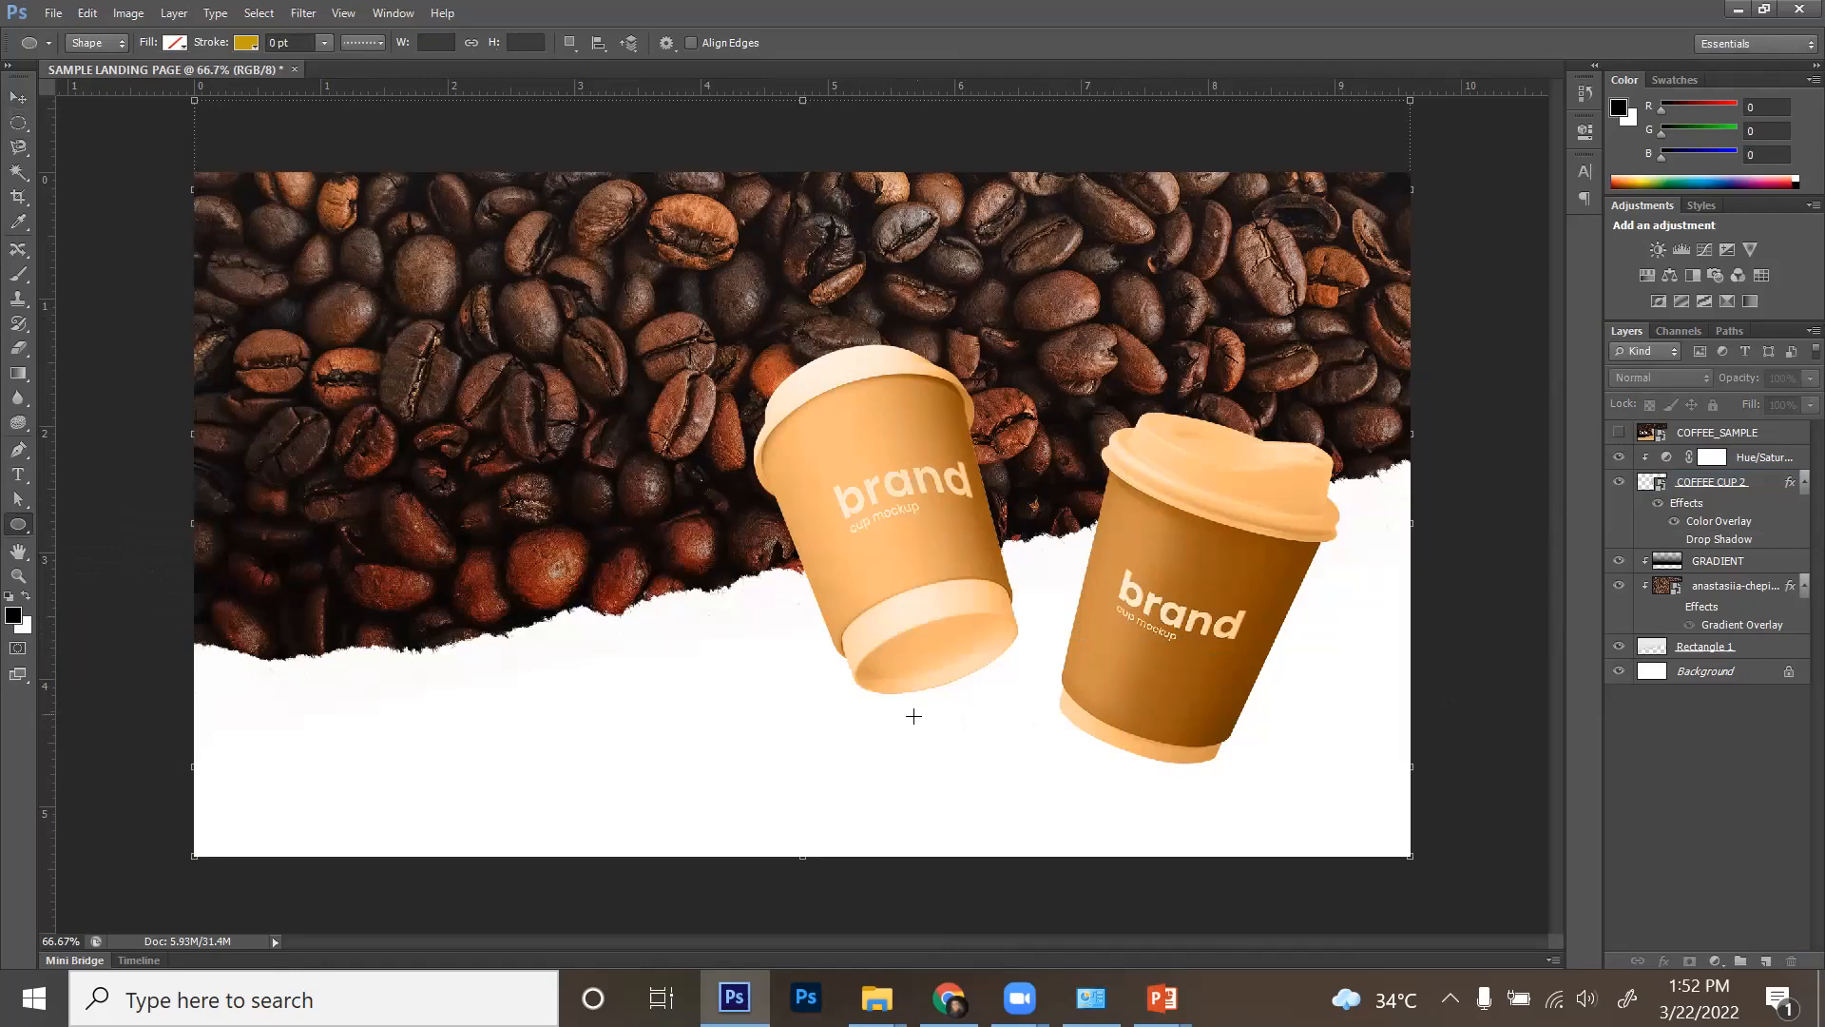
left_click_drag(949, 735, 1194, 779)
left_click(175, 43)
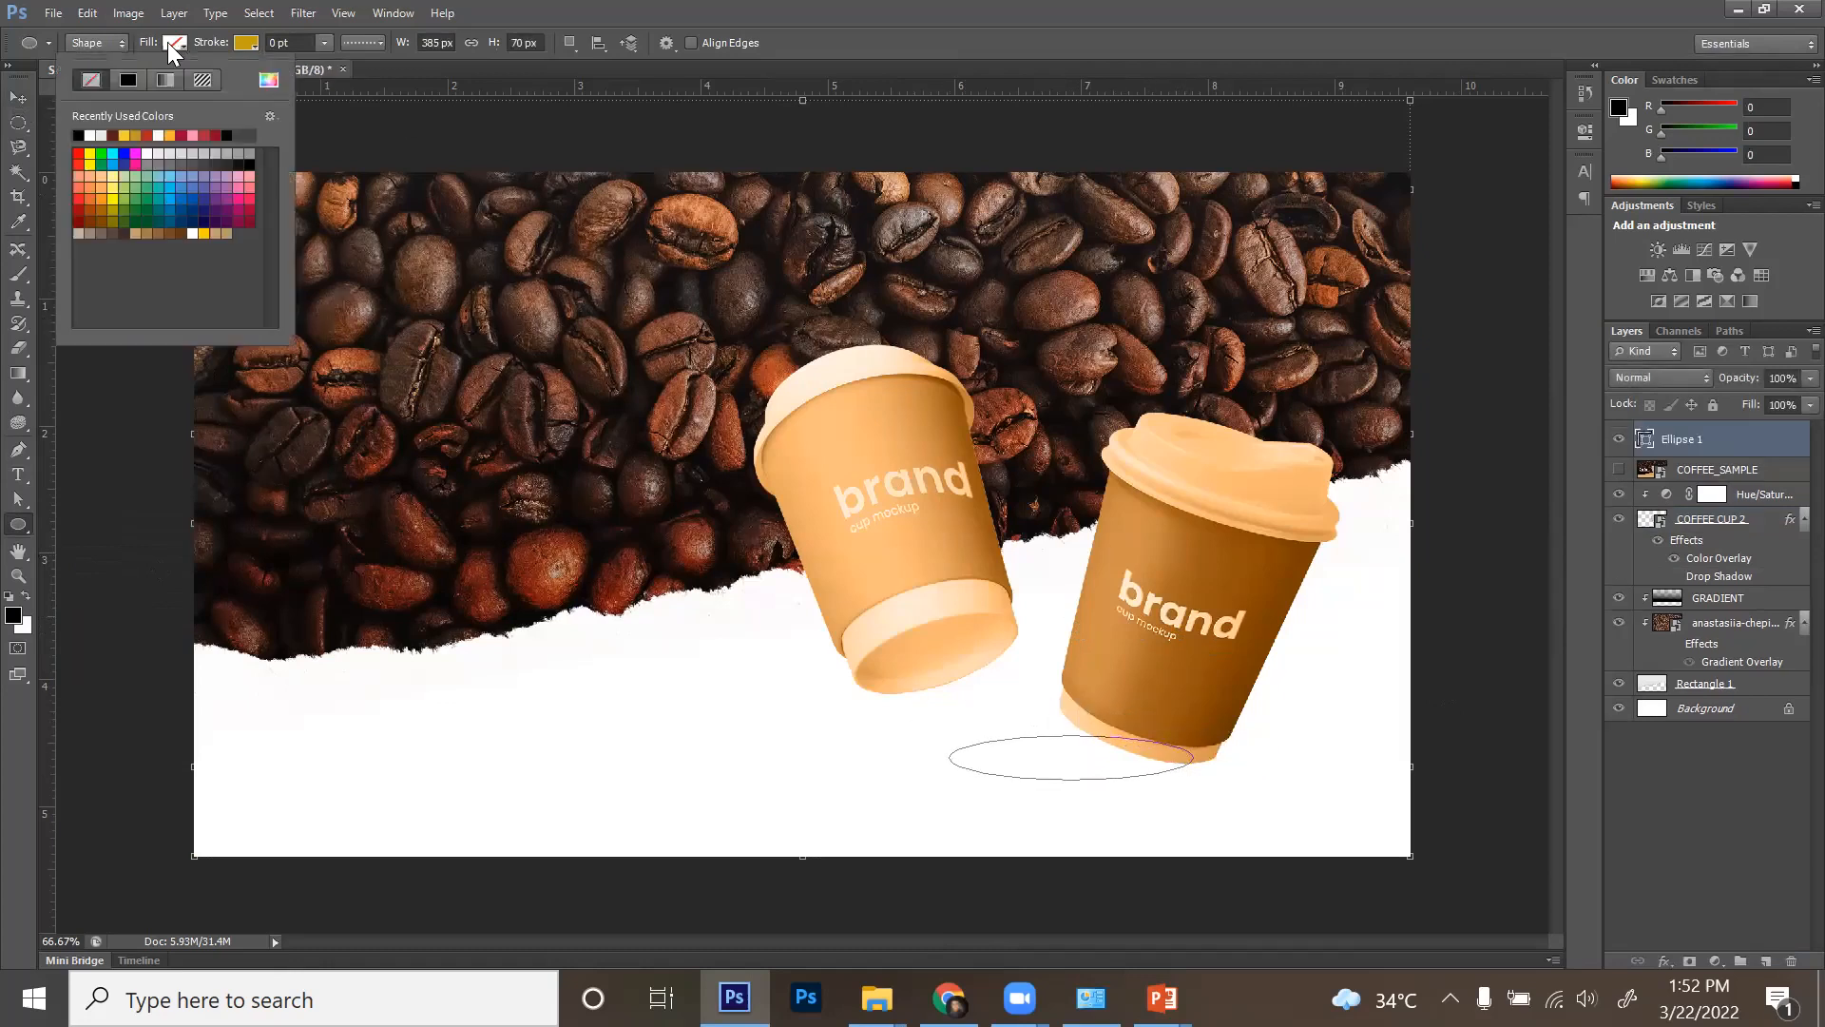
left_click(249, 167)
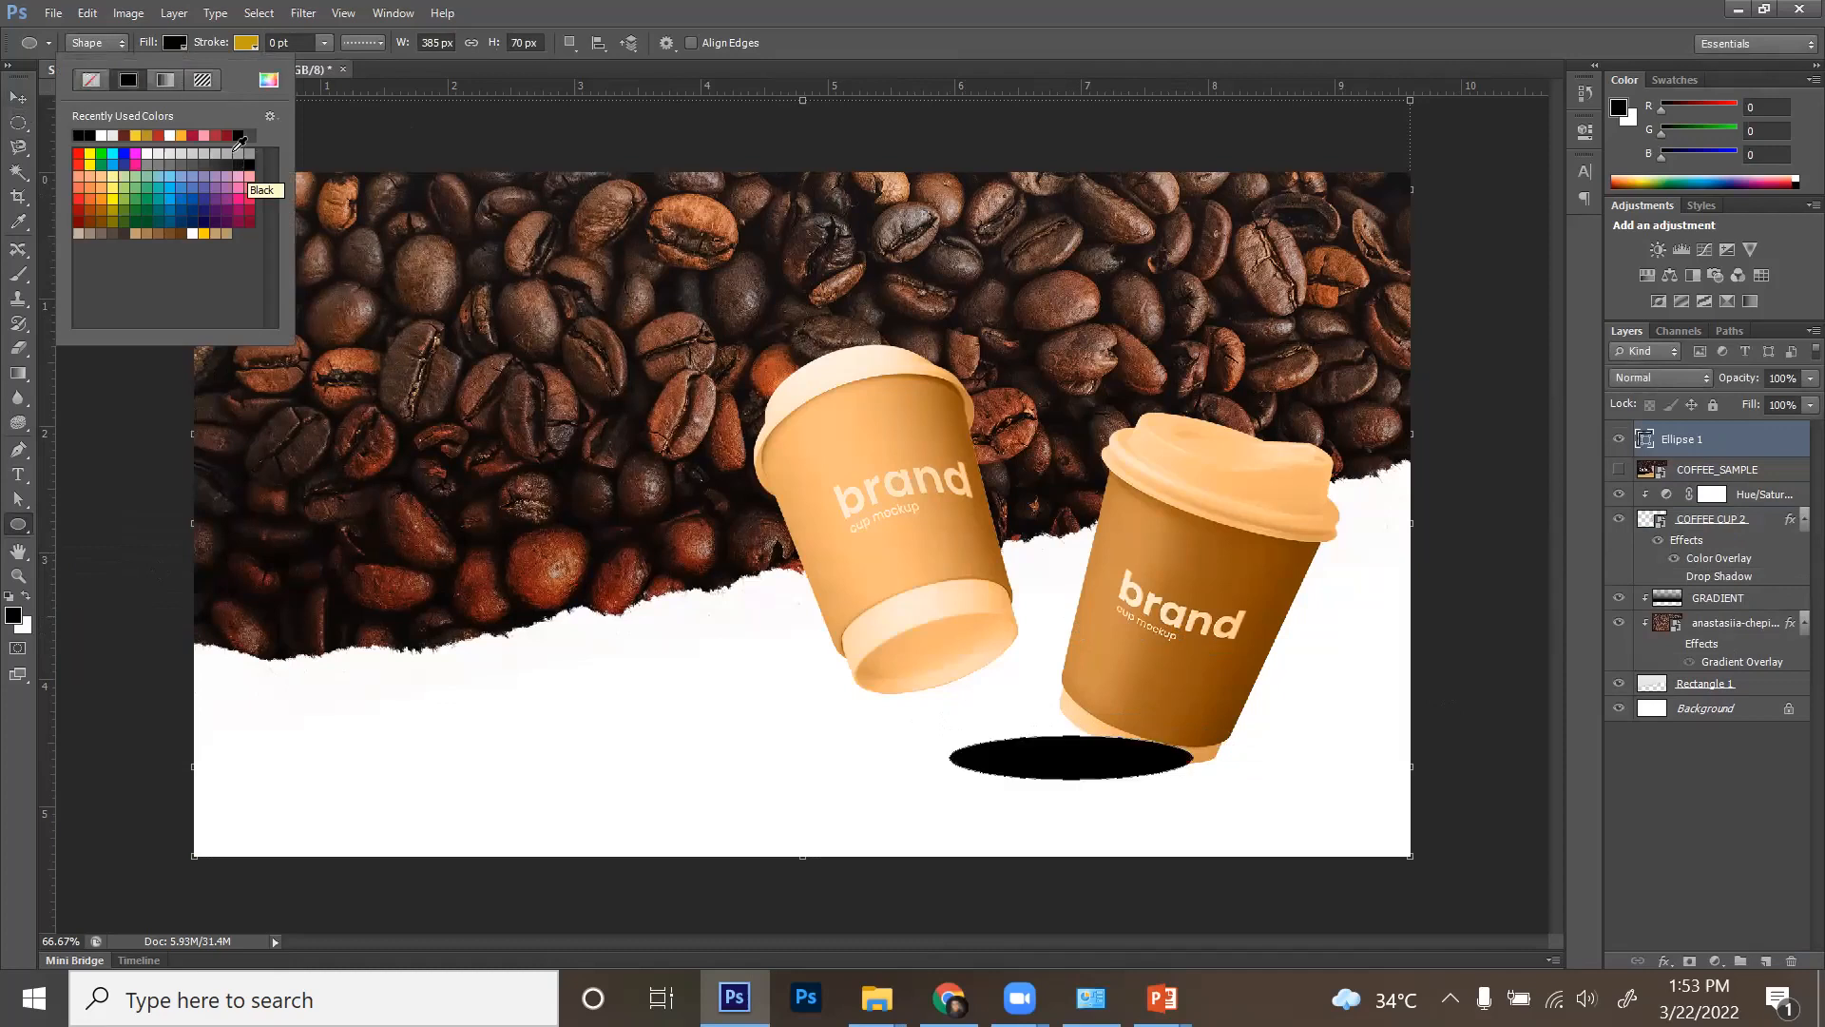
left_click(22, 98)
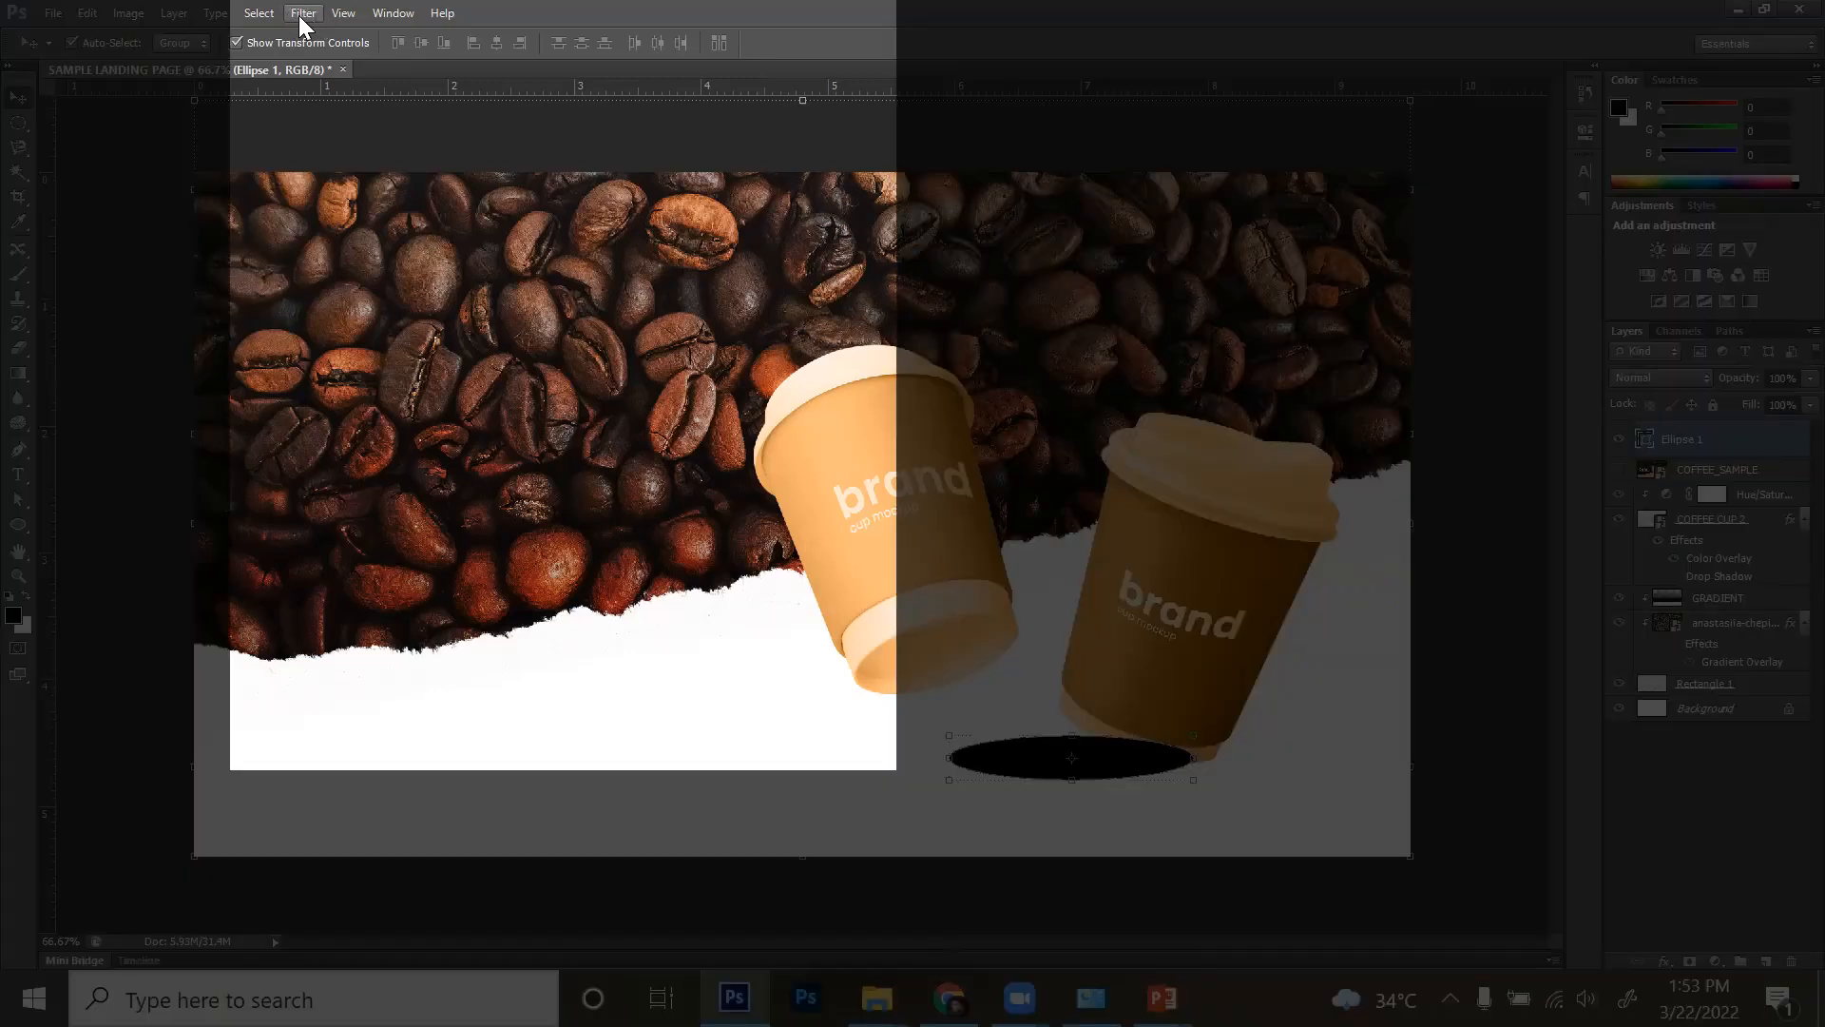
- Rasterize the black ellipse and apply a Gaussian Blur with a 27.8 px radius
left_click(302, 15)
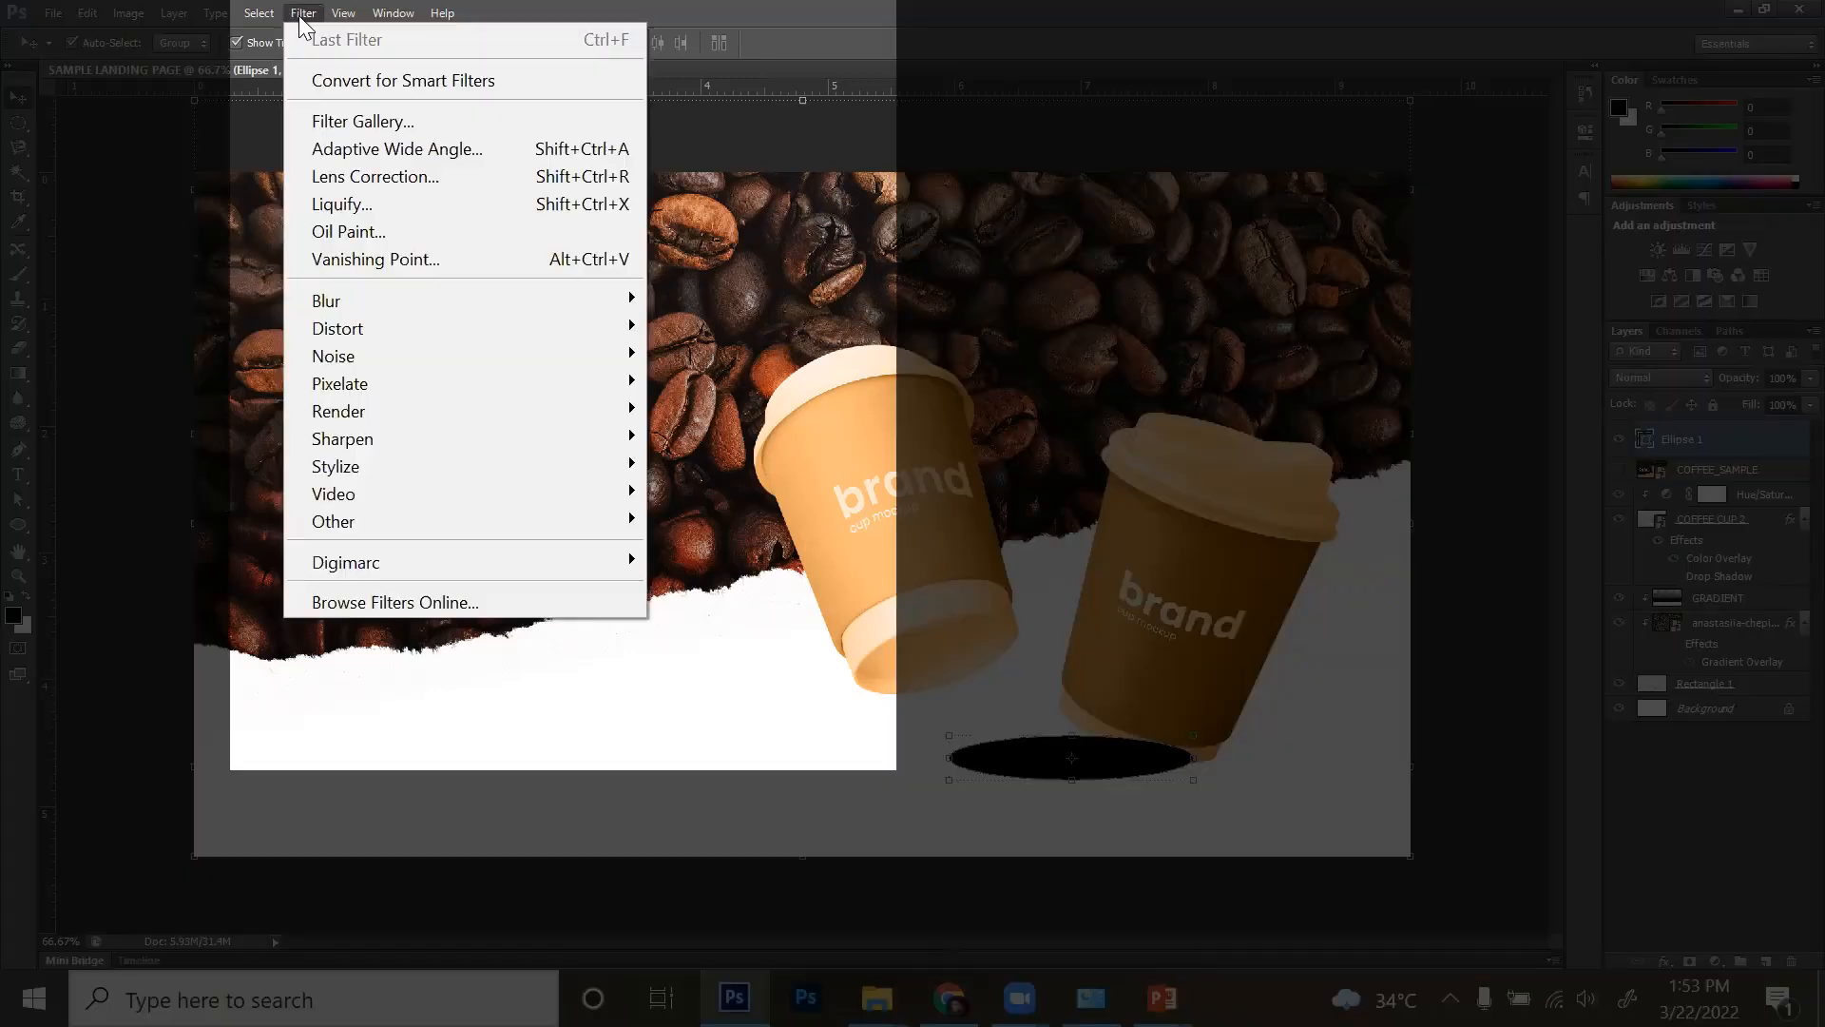
mouse_move(485, 301)
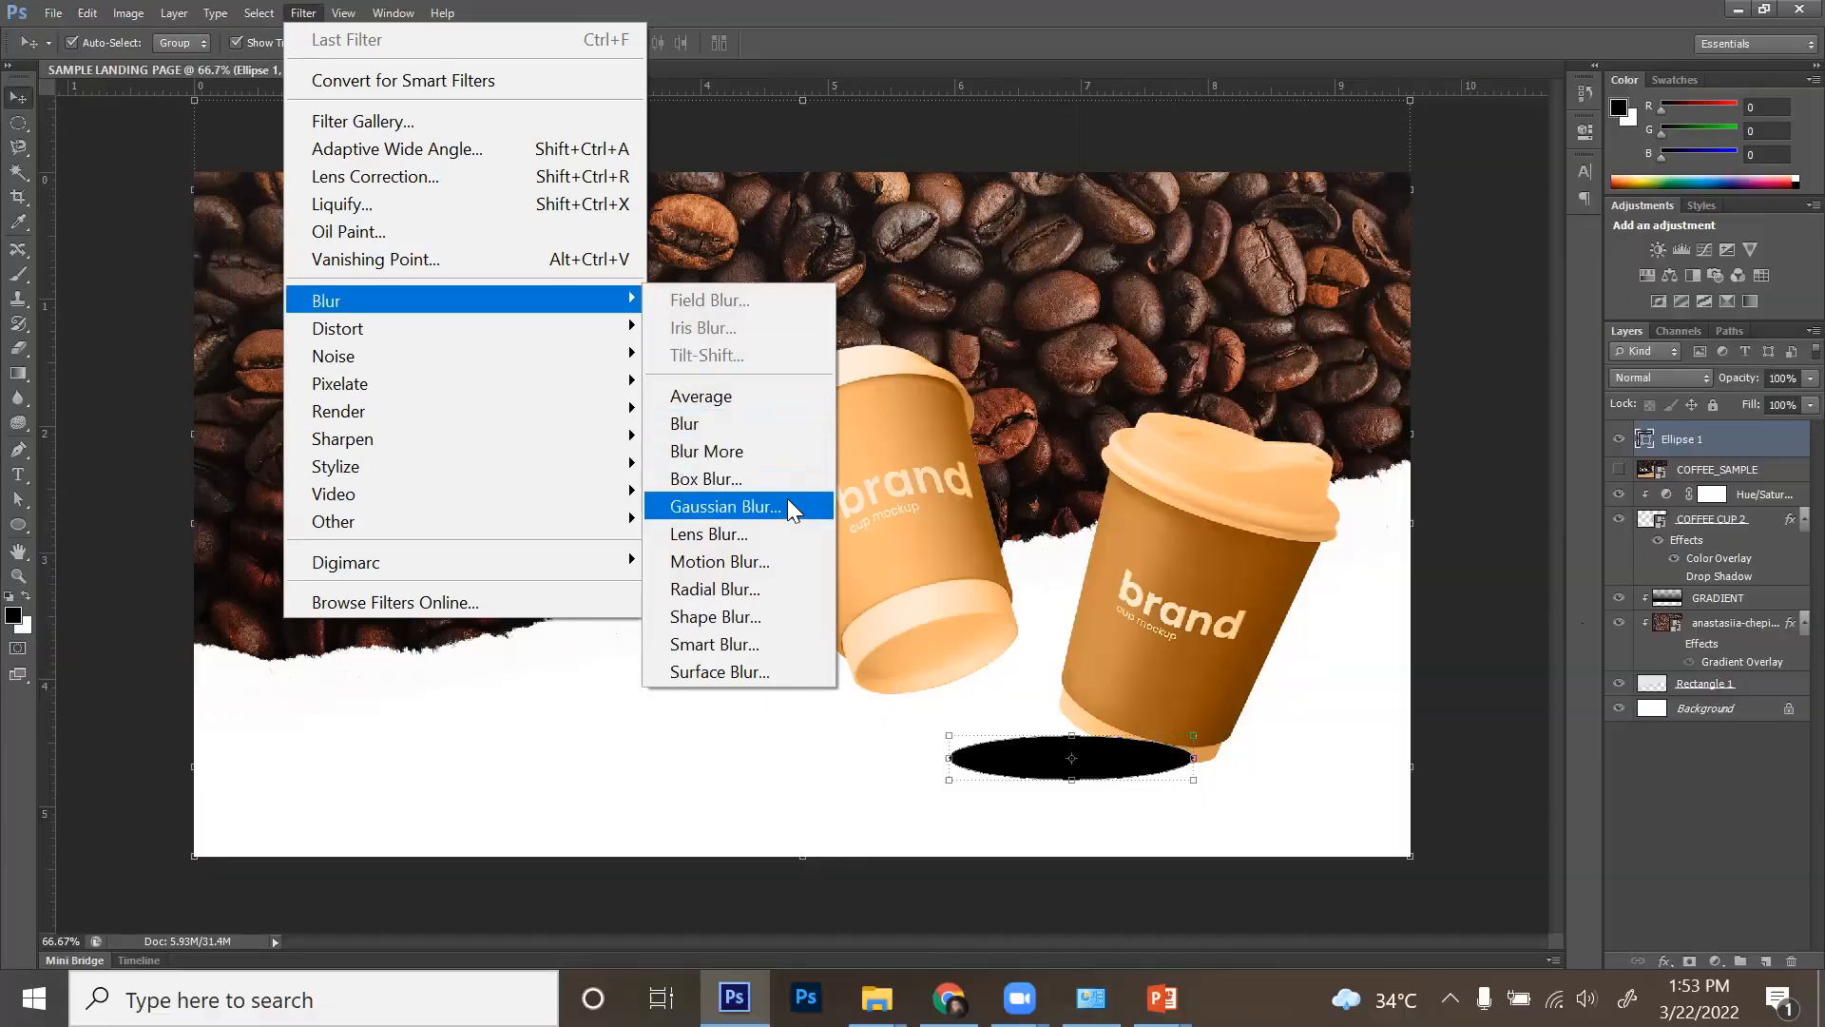
left_click(787, 499)
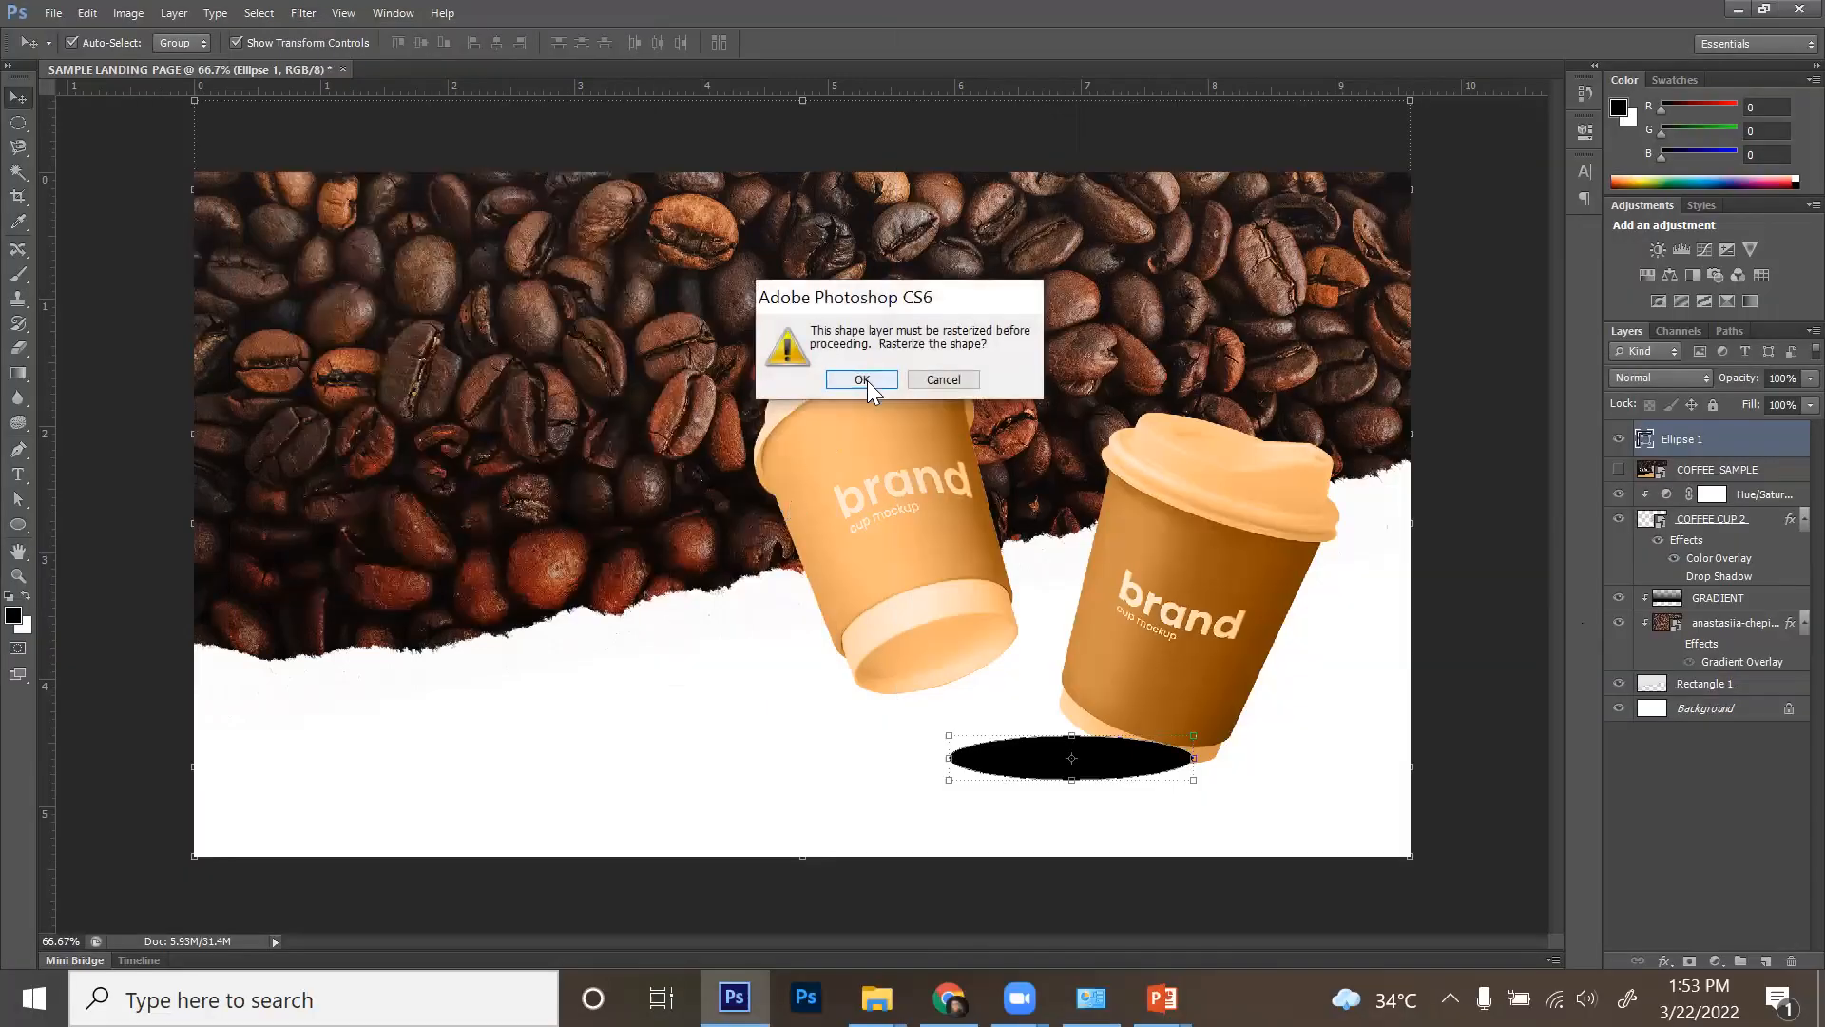
left_click(862, 380)
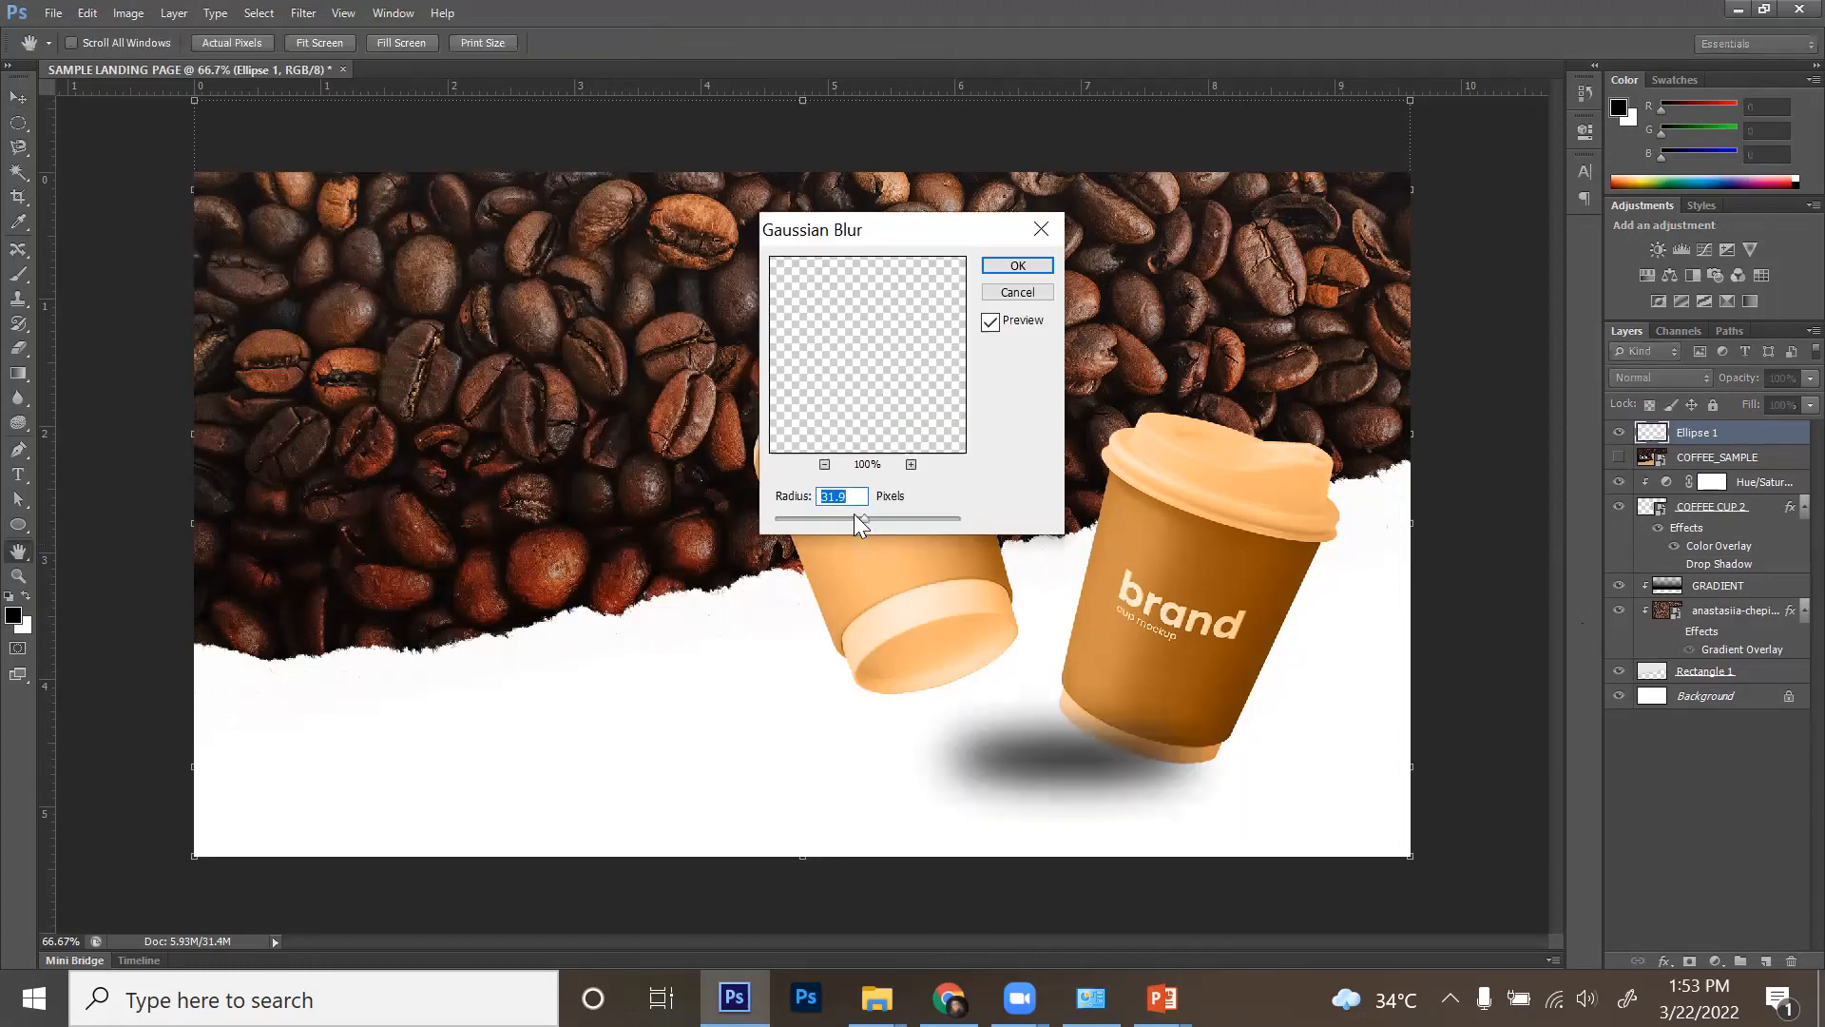
mouse_move(850, 513)
left_mouse_down()
mouse_move(888, 519)
mouse_move(862, 517)
left_mouse_up()
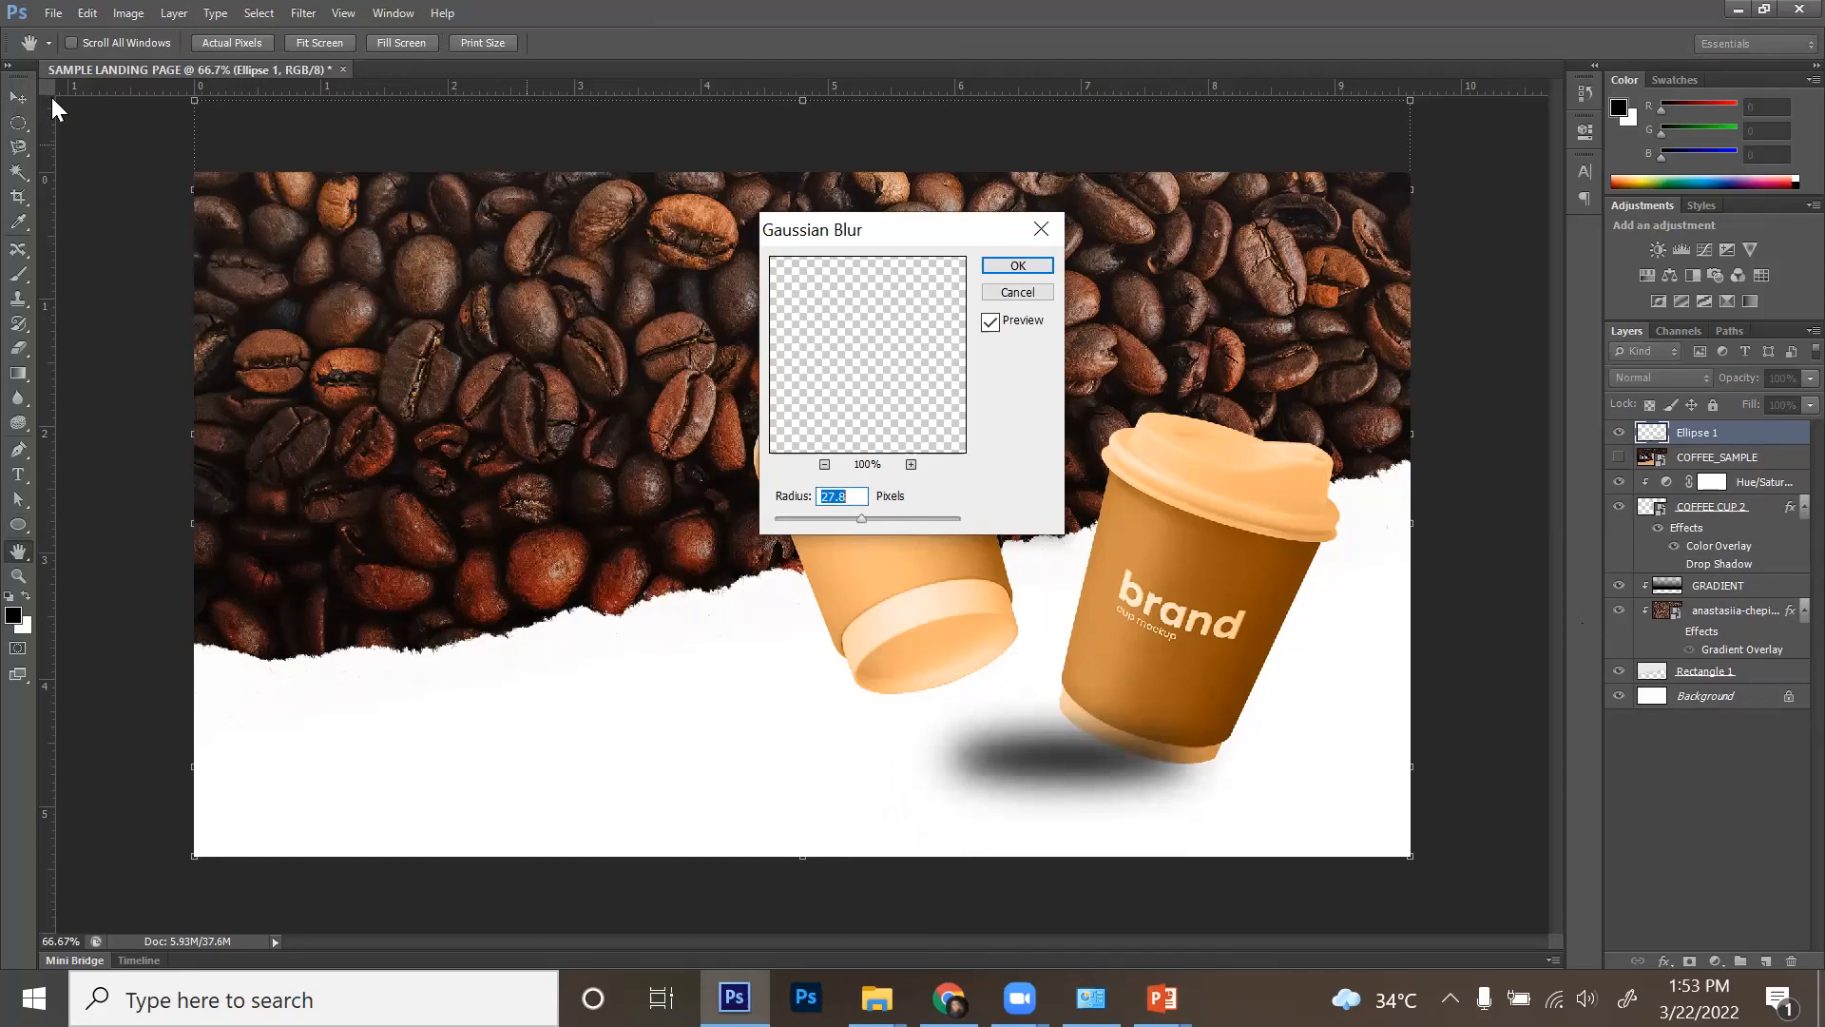
left_click(1017, 266)
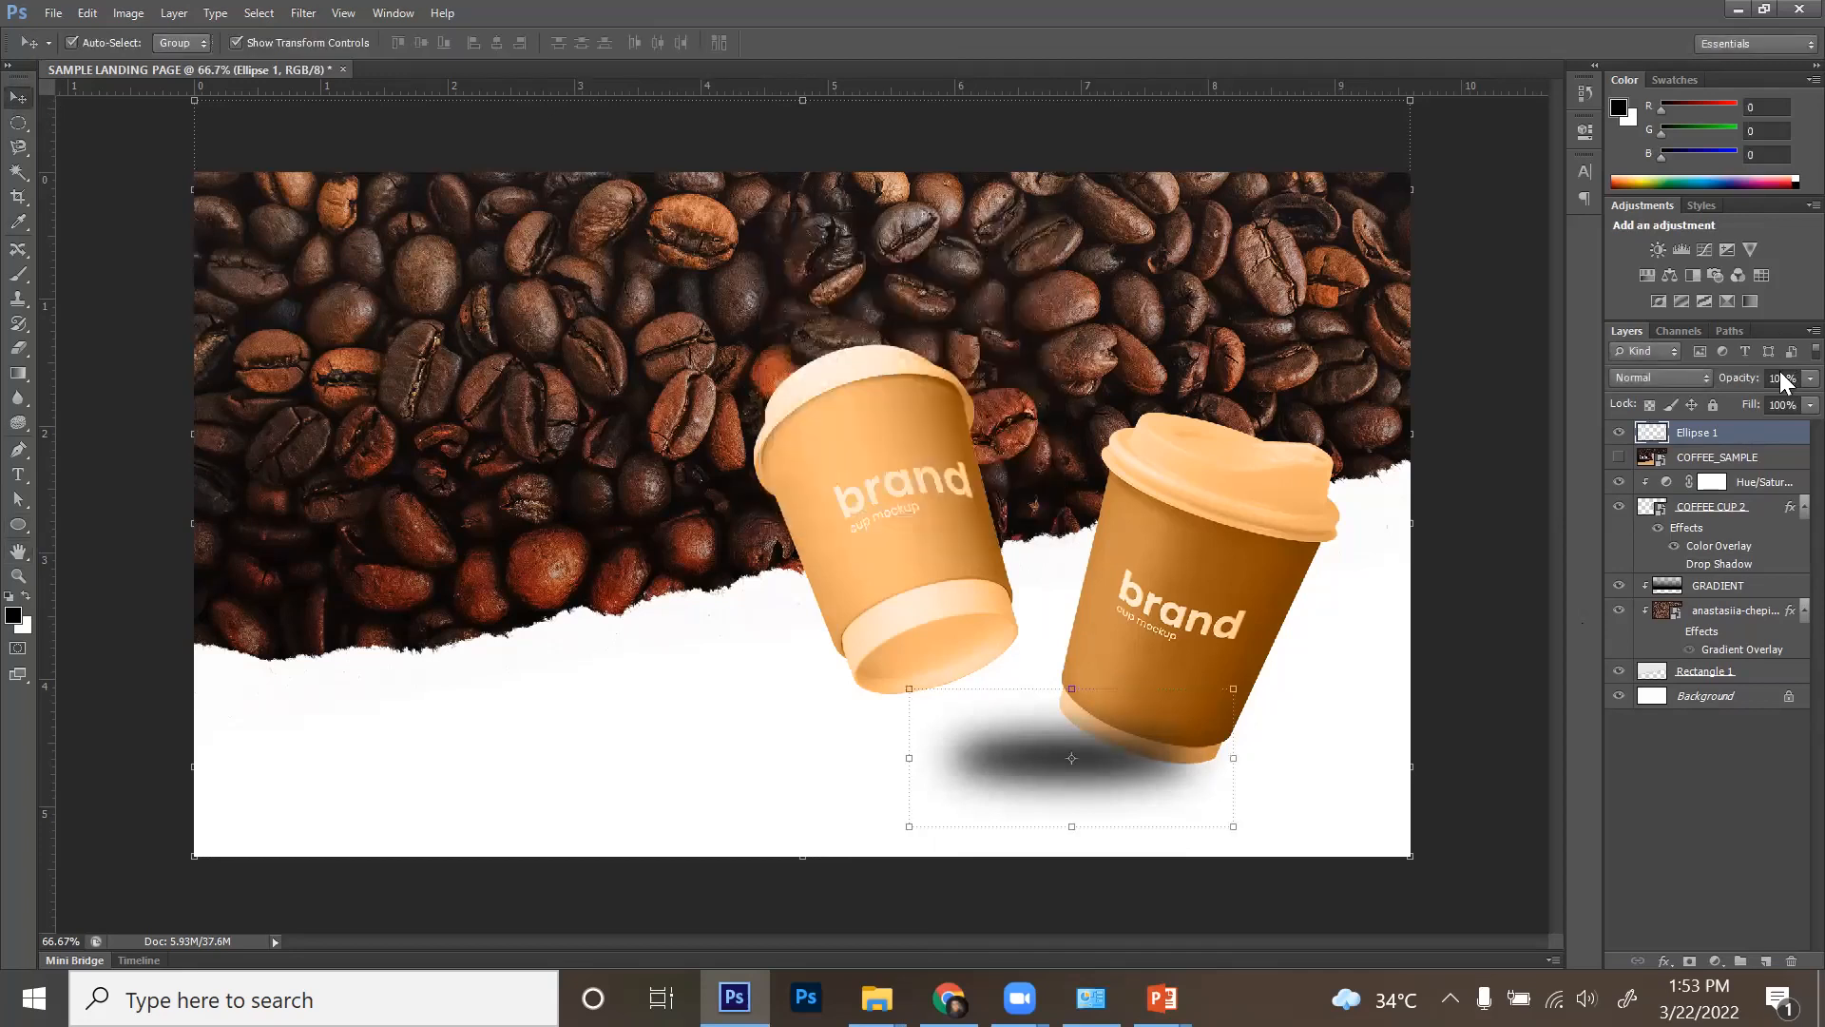
- Place the Ellipse 1 layer beneath COFFEE CUP 2 and lower its opacity to 29%
left_click_drag(1766, 437, 1745, 573)
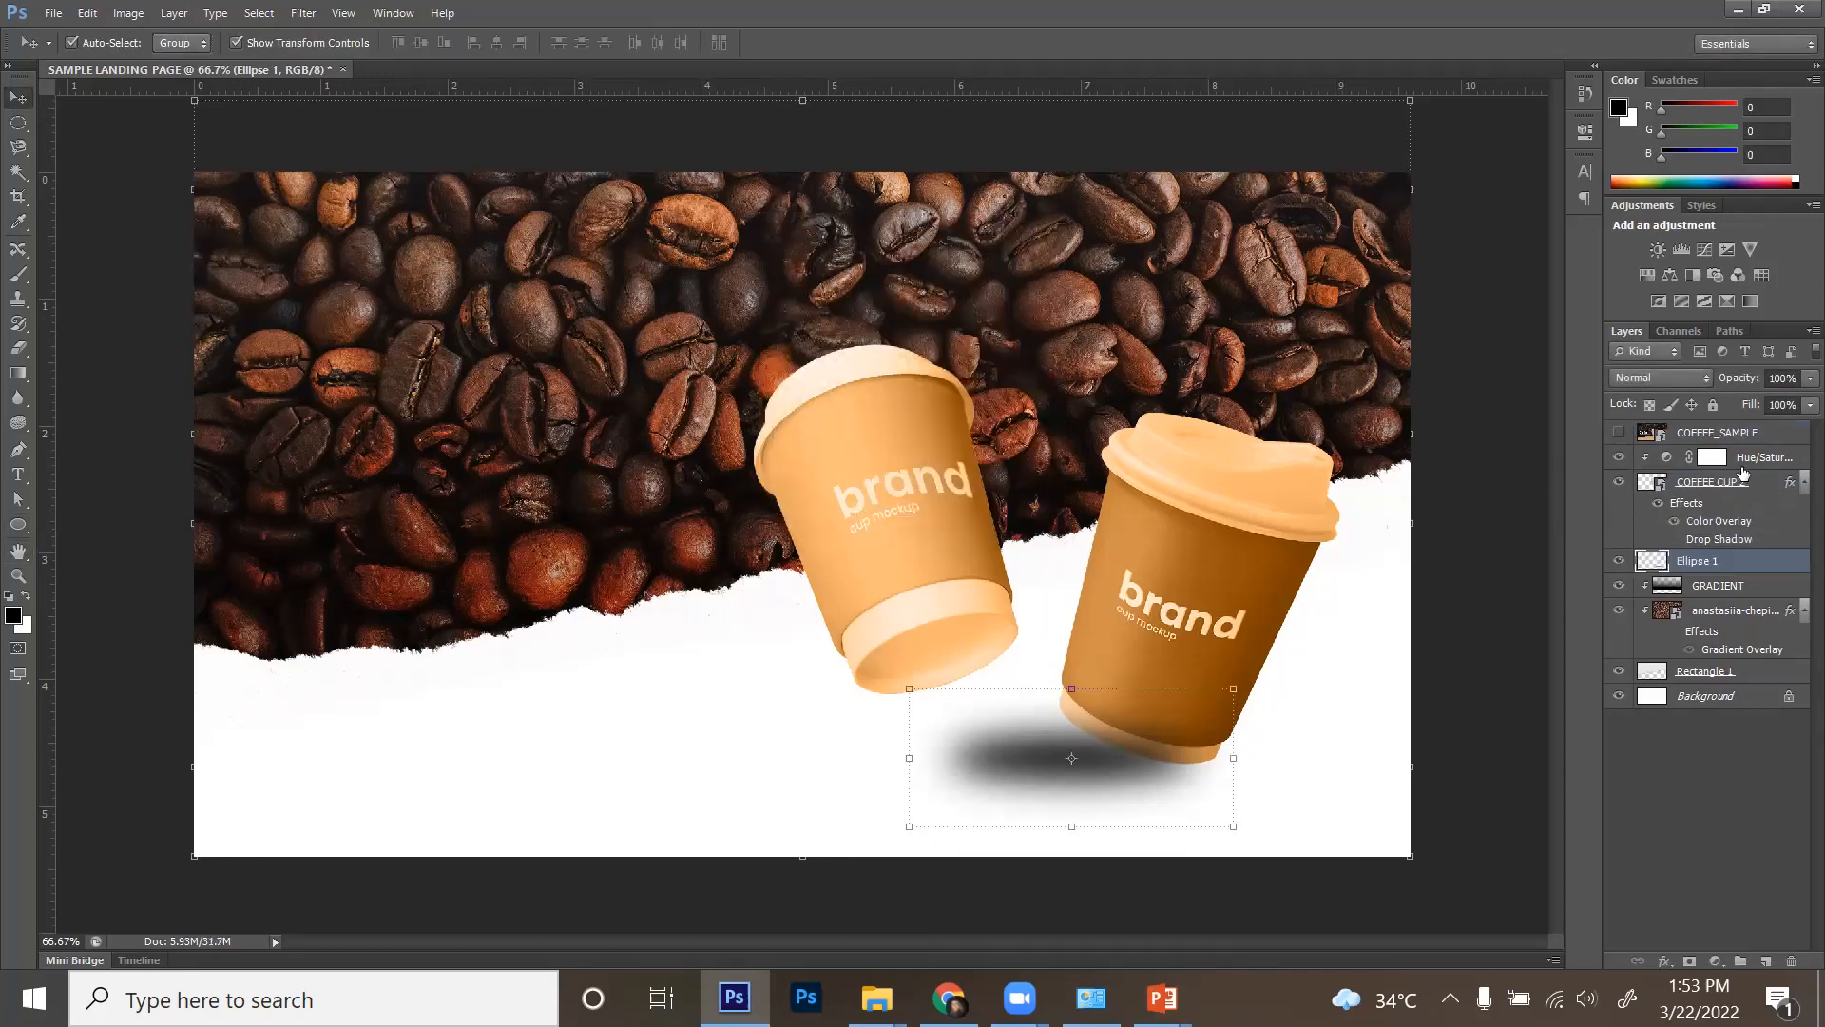
left_click(1780, 376)
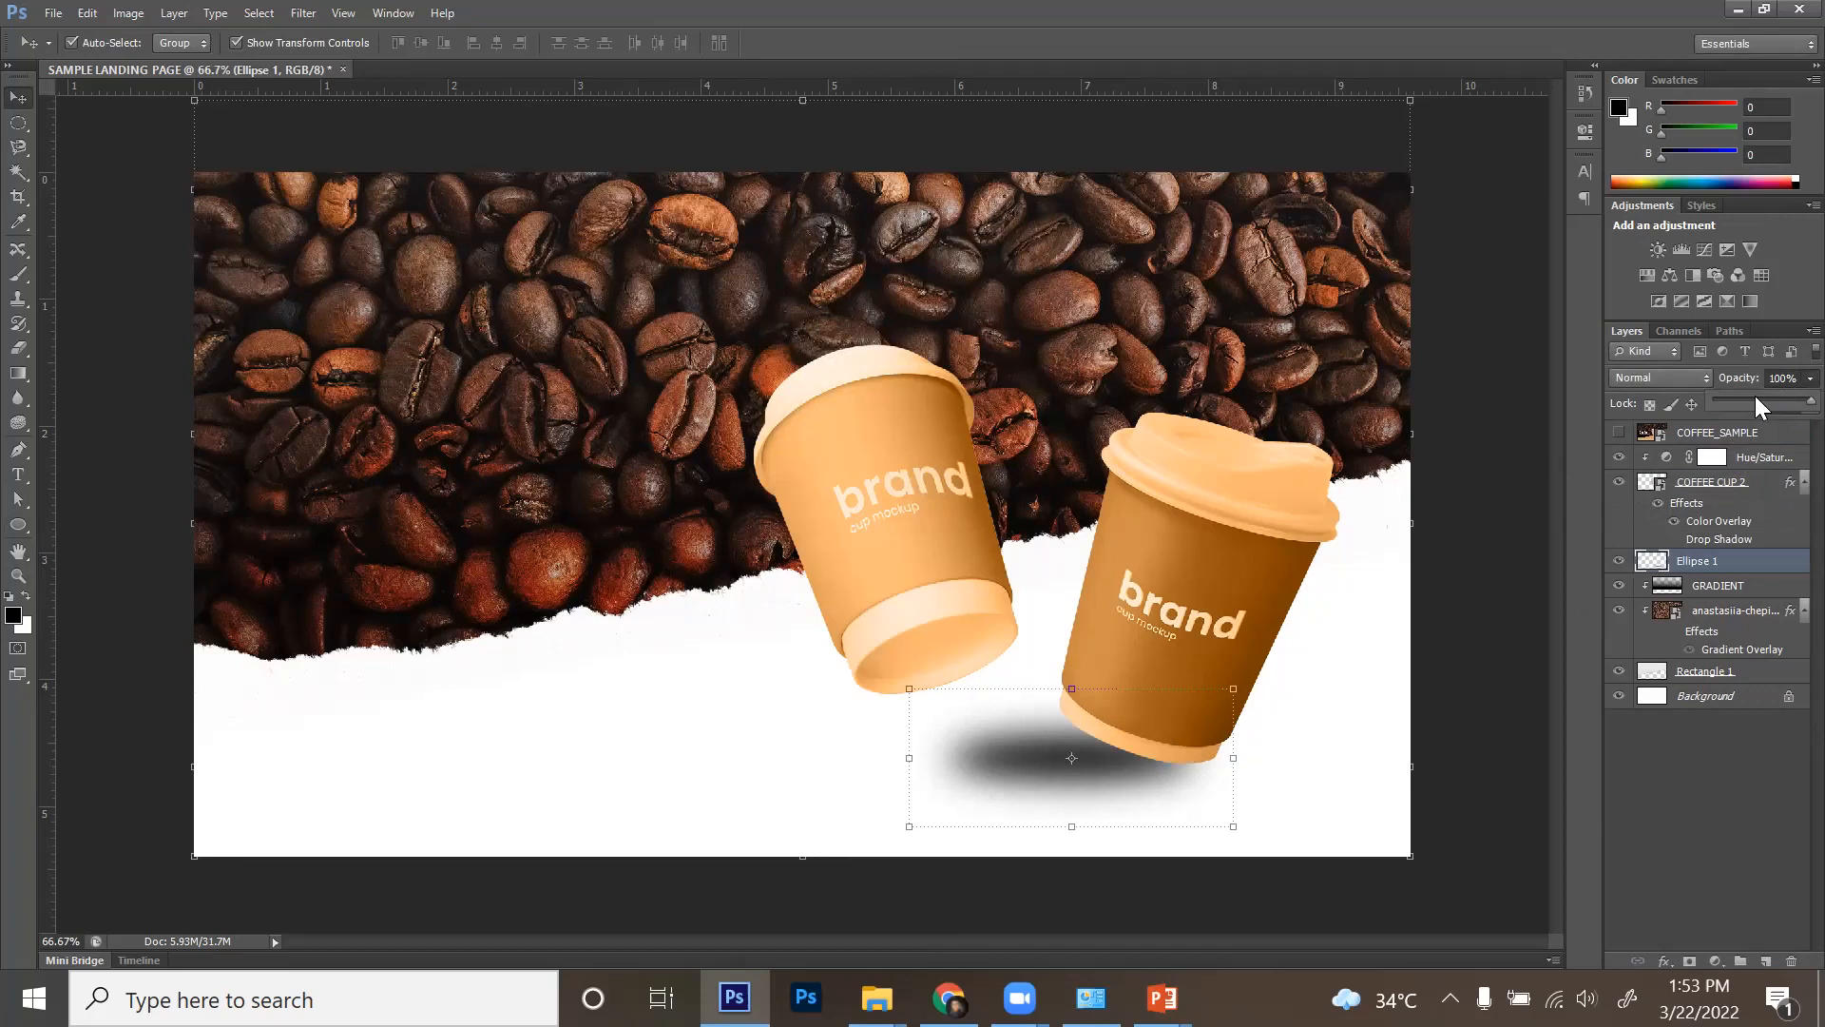
left_click(1755, 395)
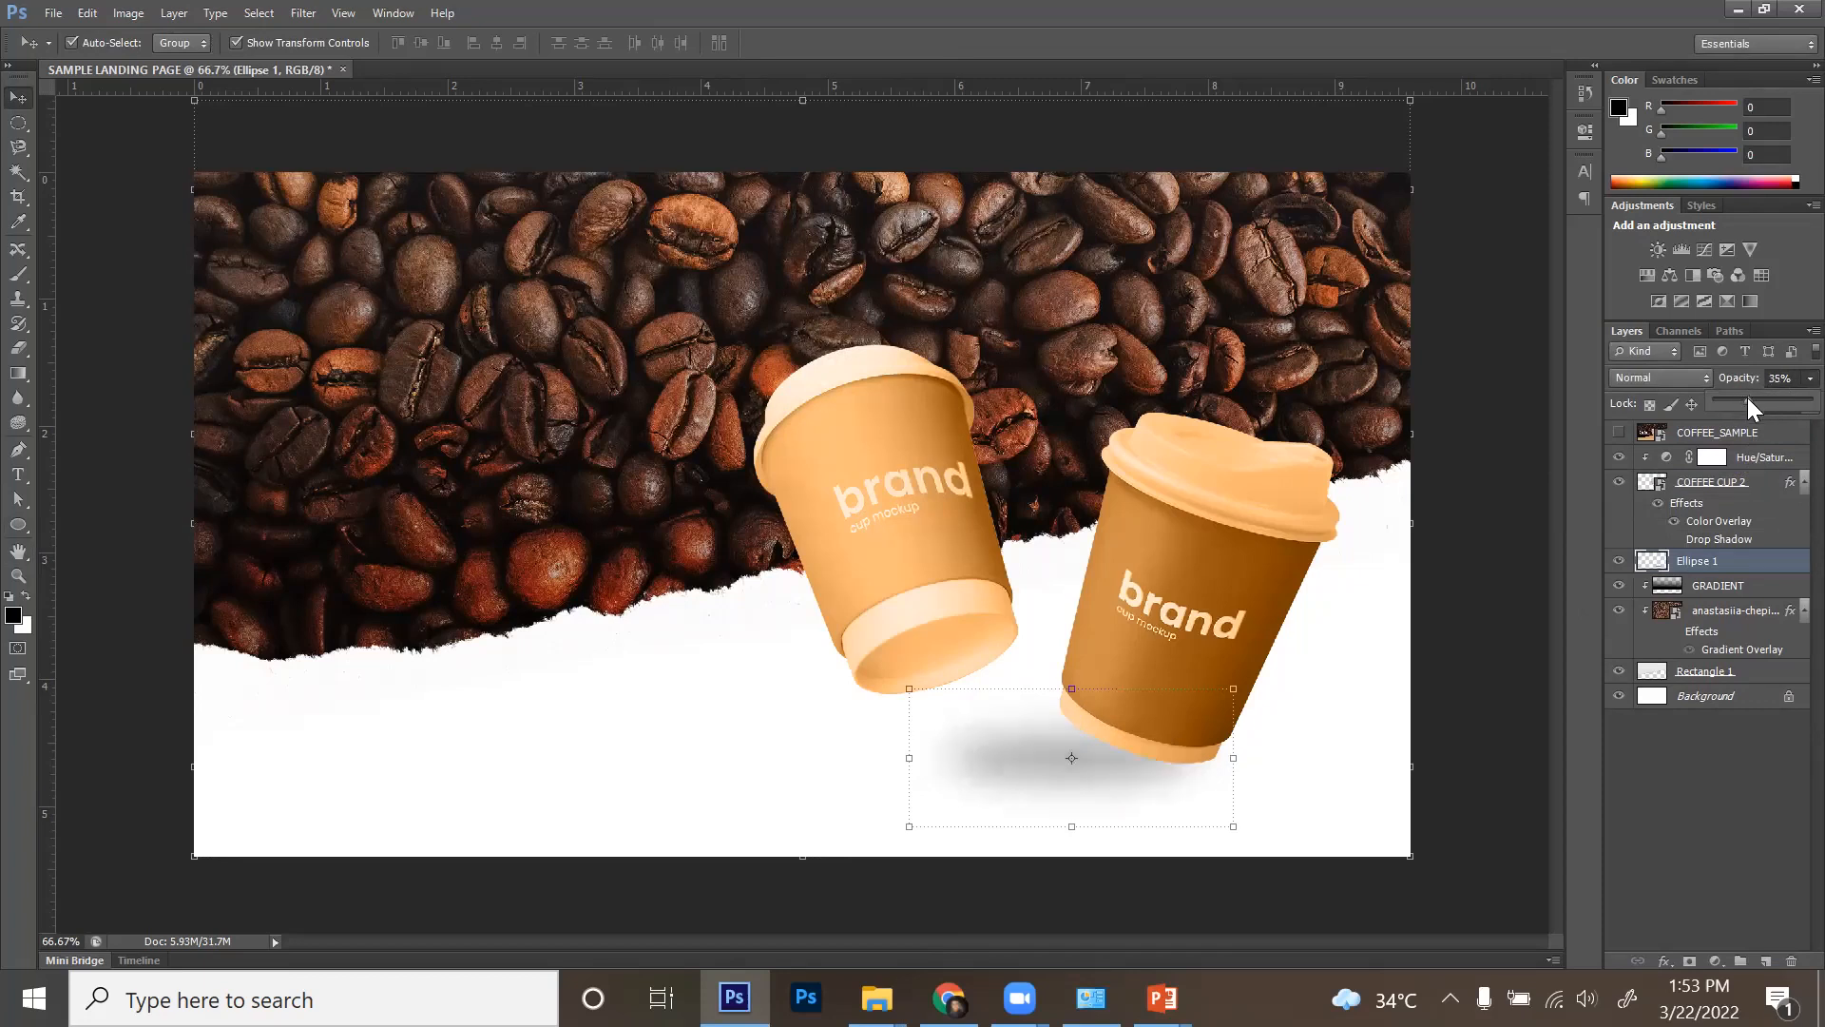
left_click_drag(1754, 399, 1751, 399)
left_click(1450, 656)
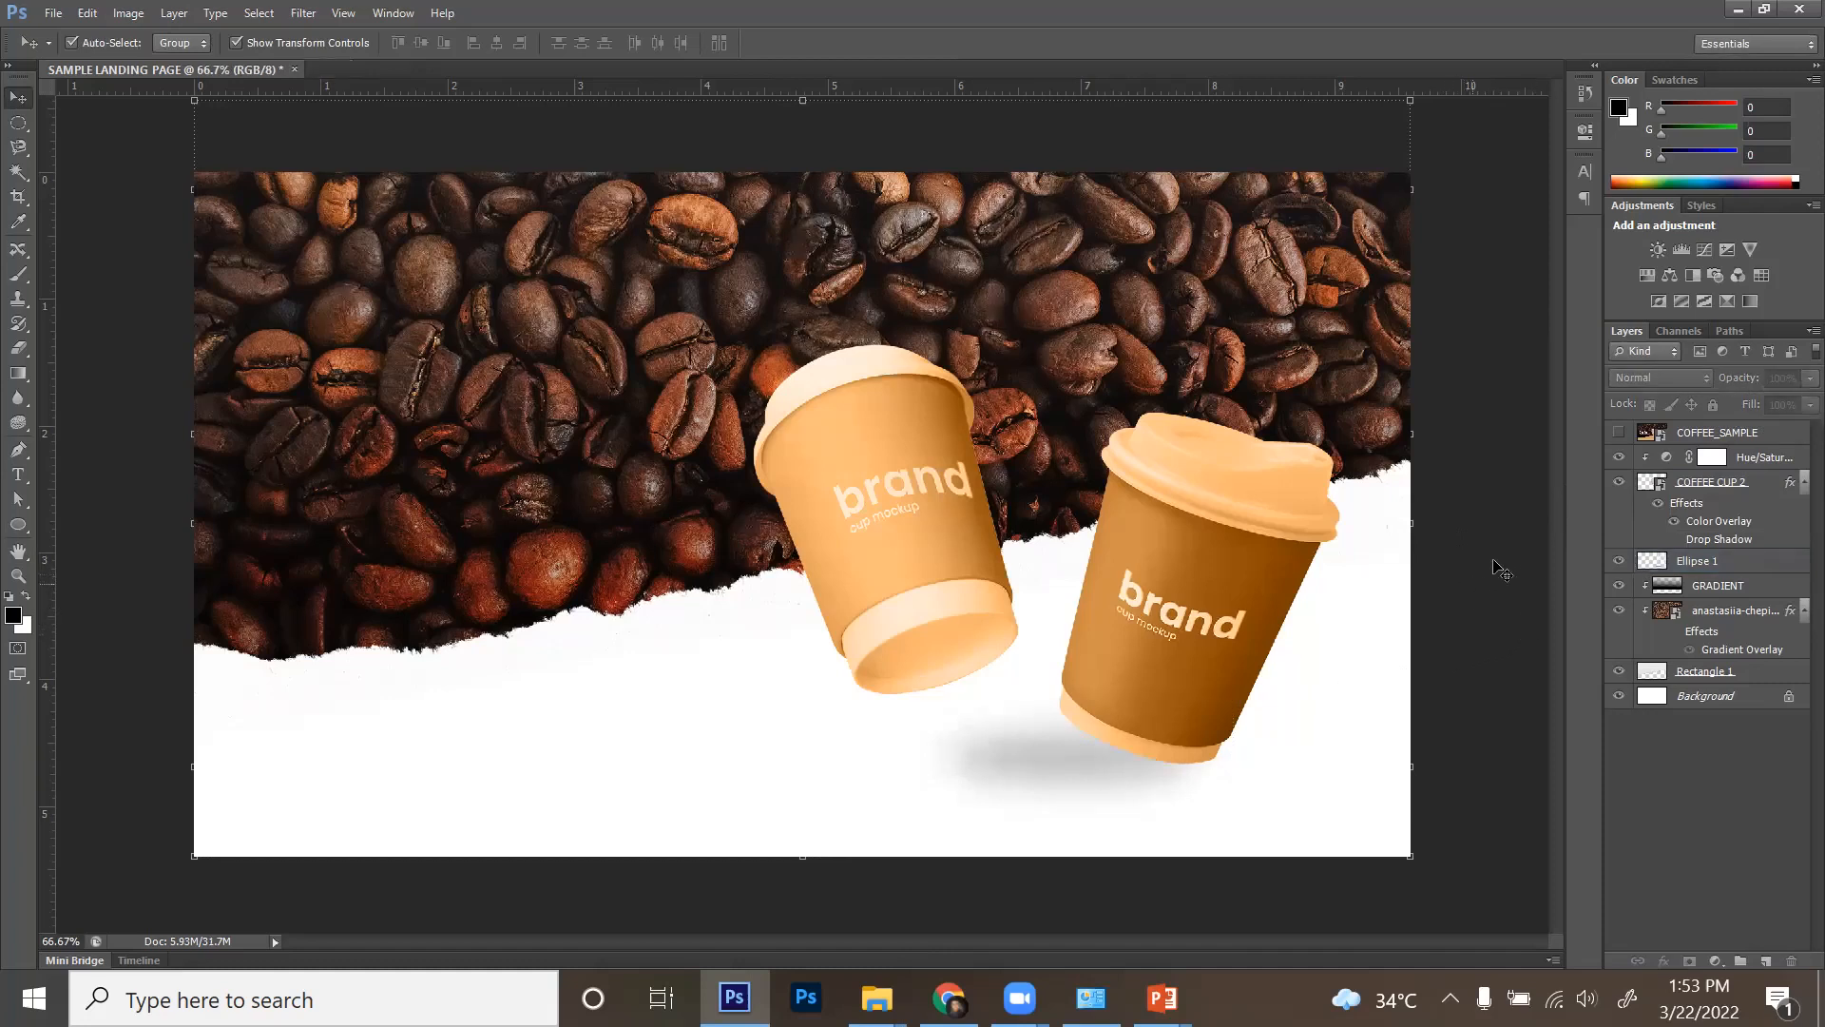
left_click(1062, 768)
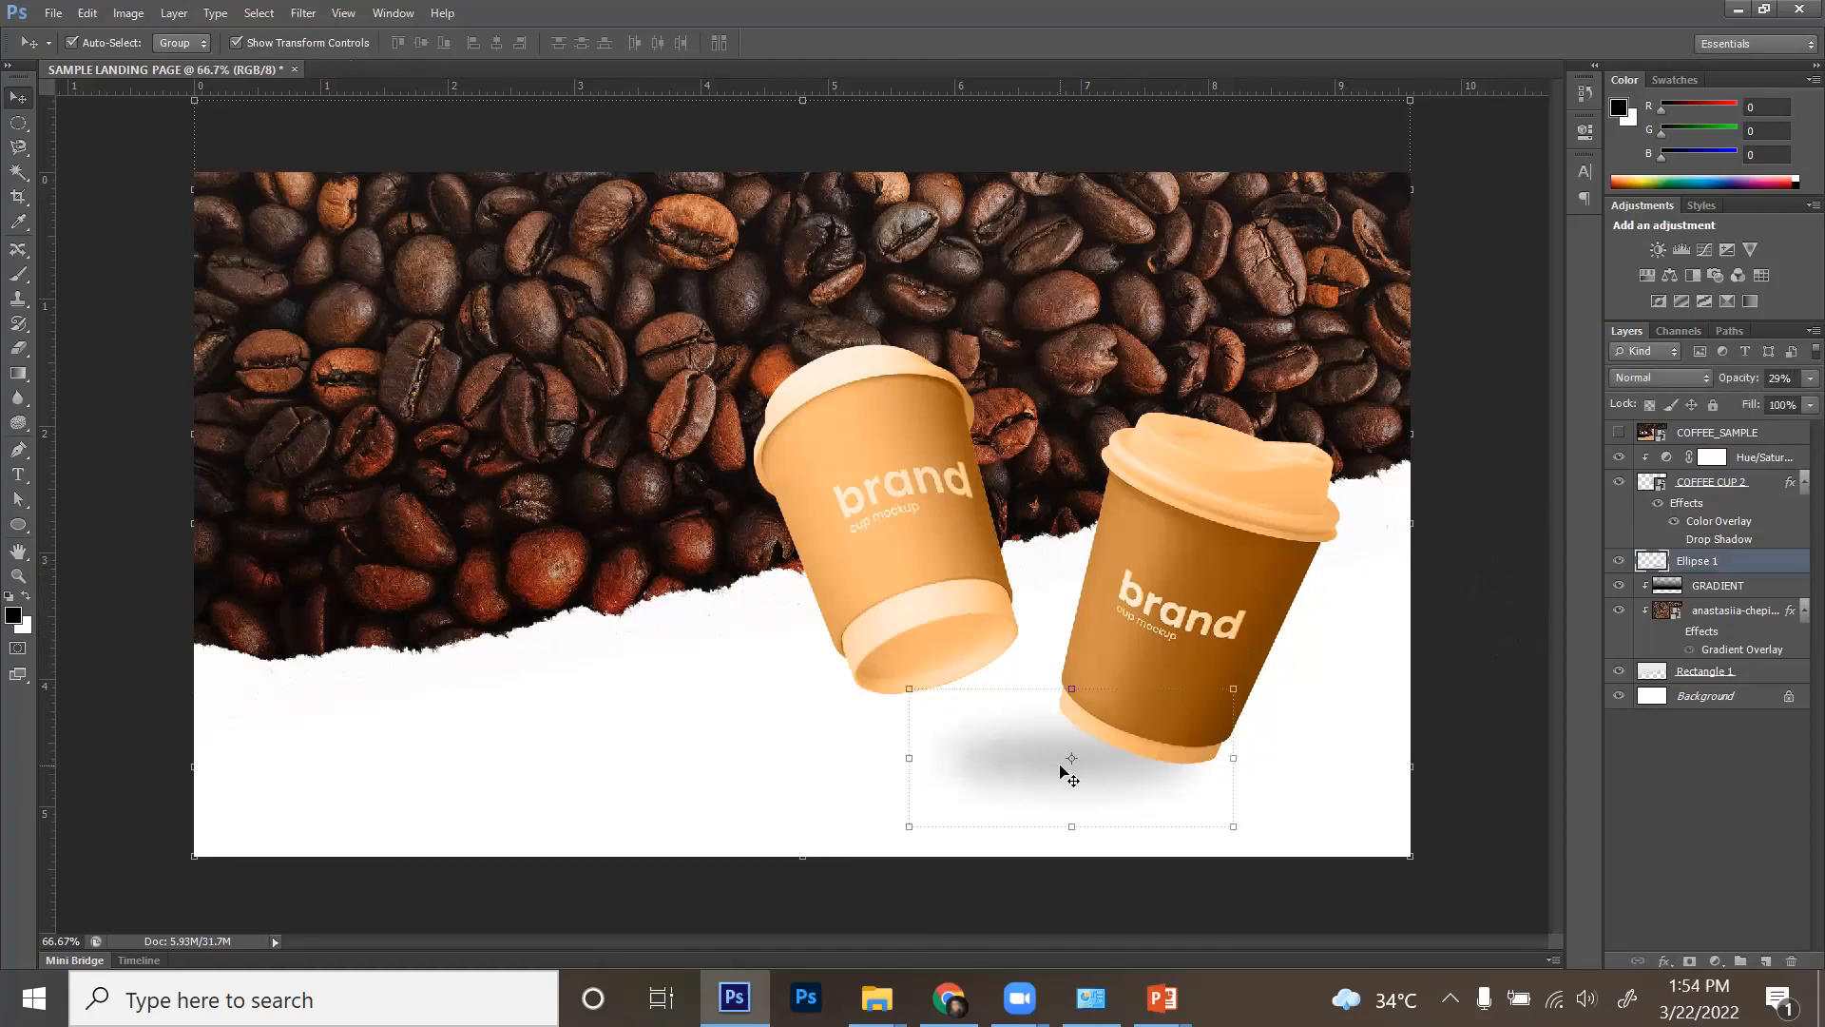
- Hide Ellipse 1, add a new layer and draw an elliptical marquee with a 30 px feather beneath the right cup
left_click(1616, 559)
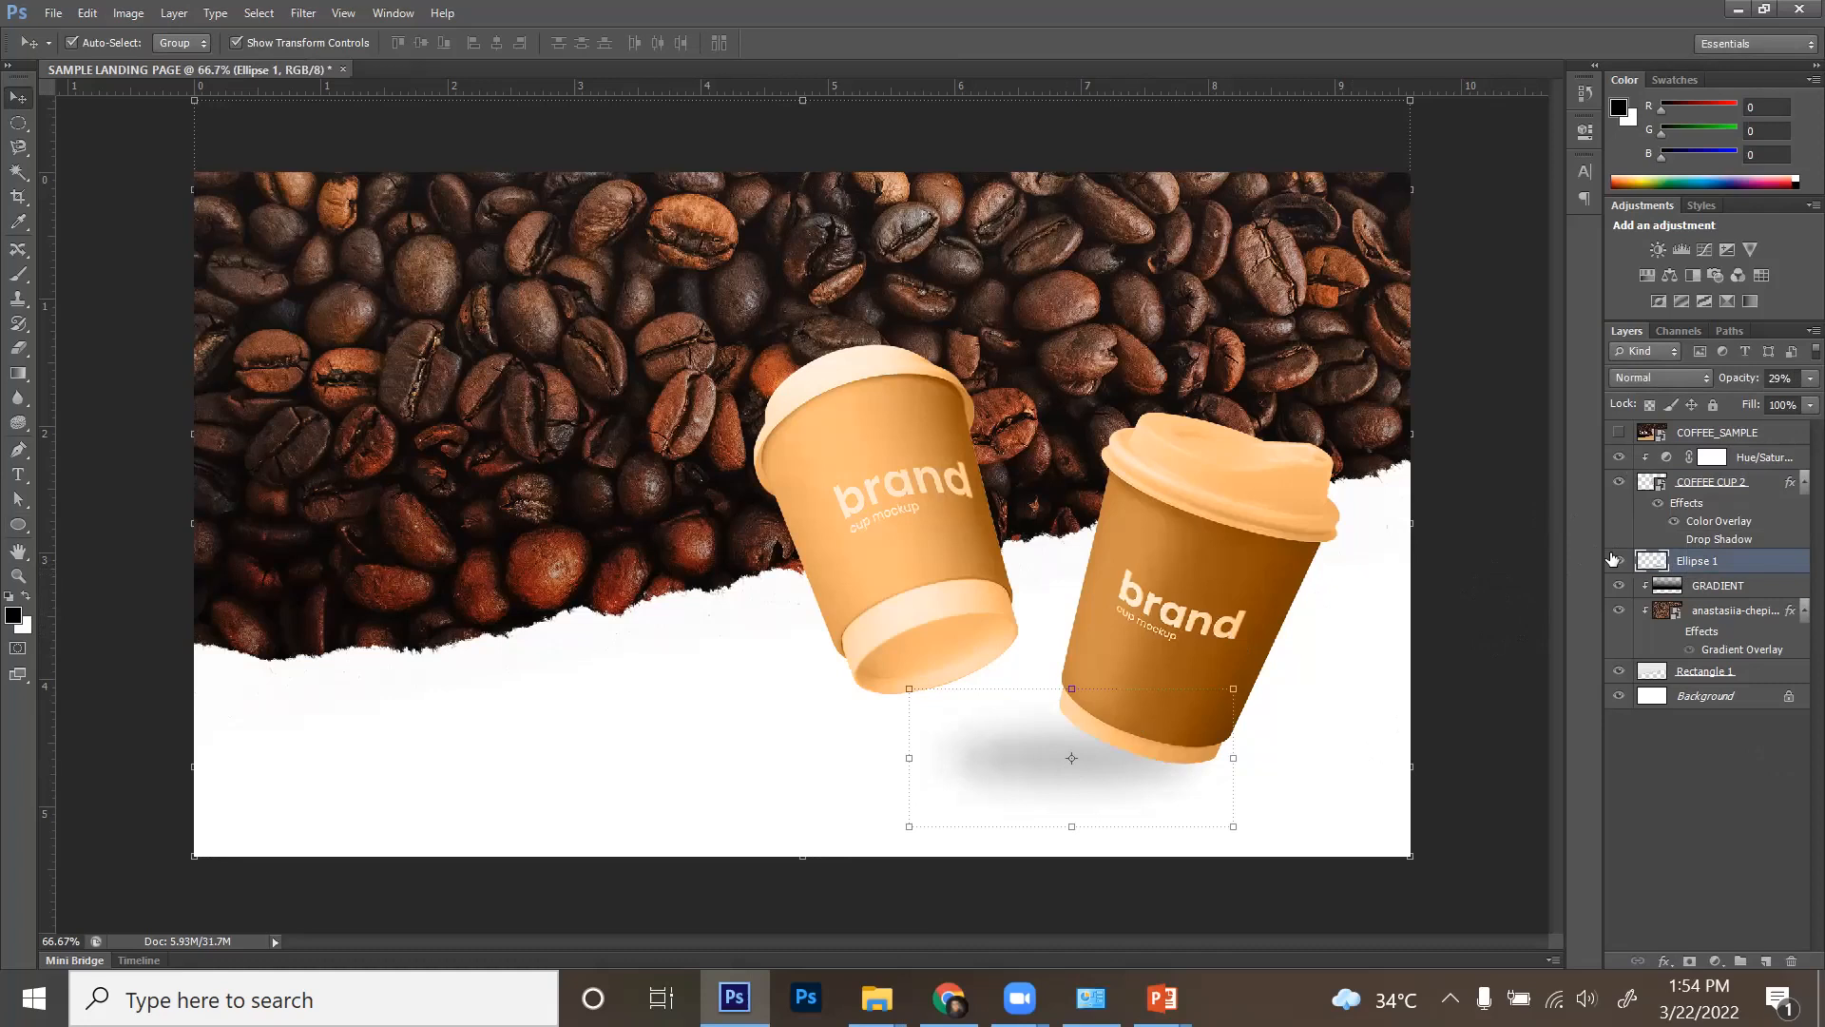
left_click(1766, 960)
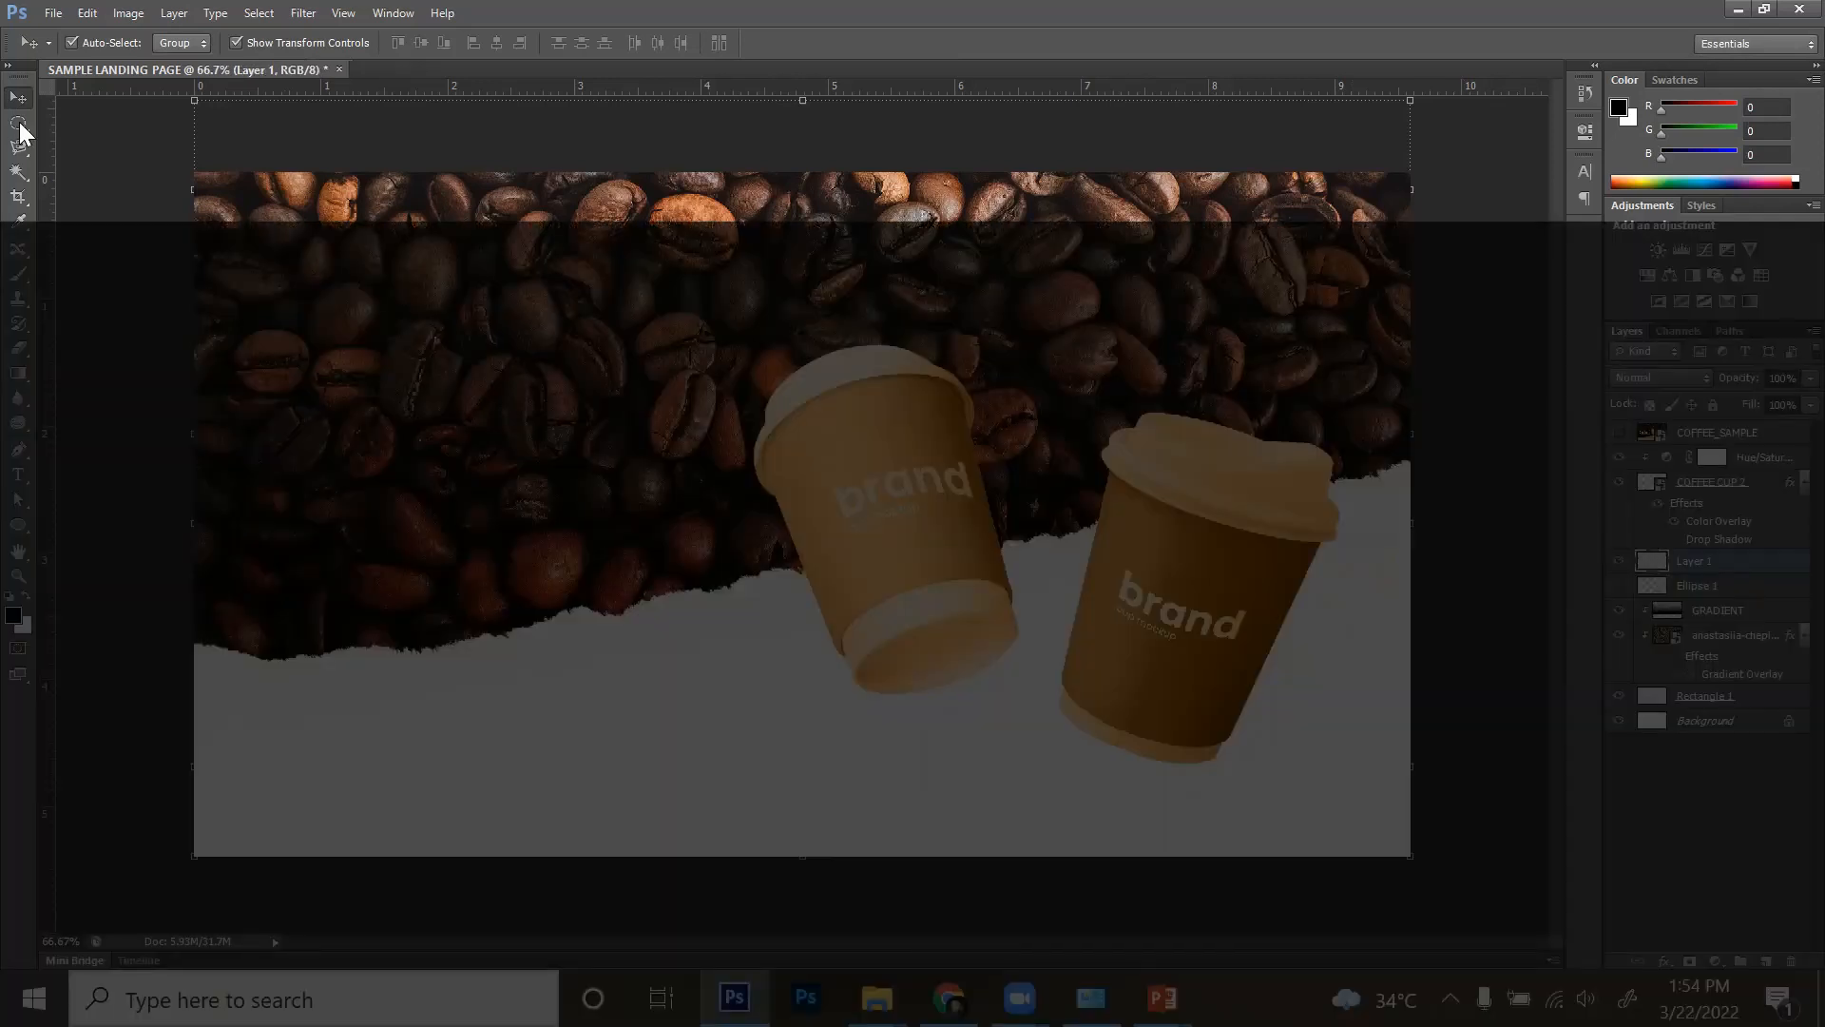
left_click(19, 122)
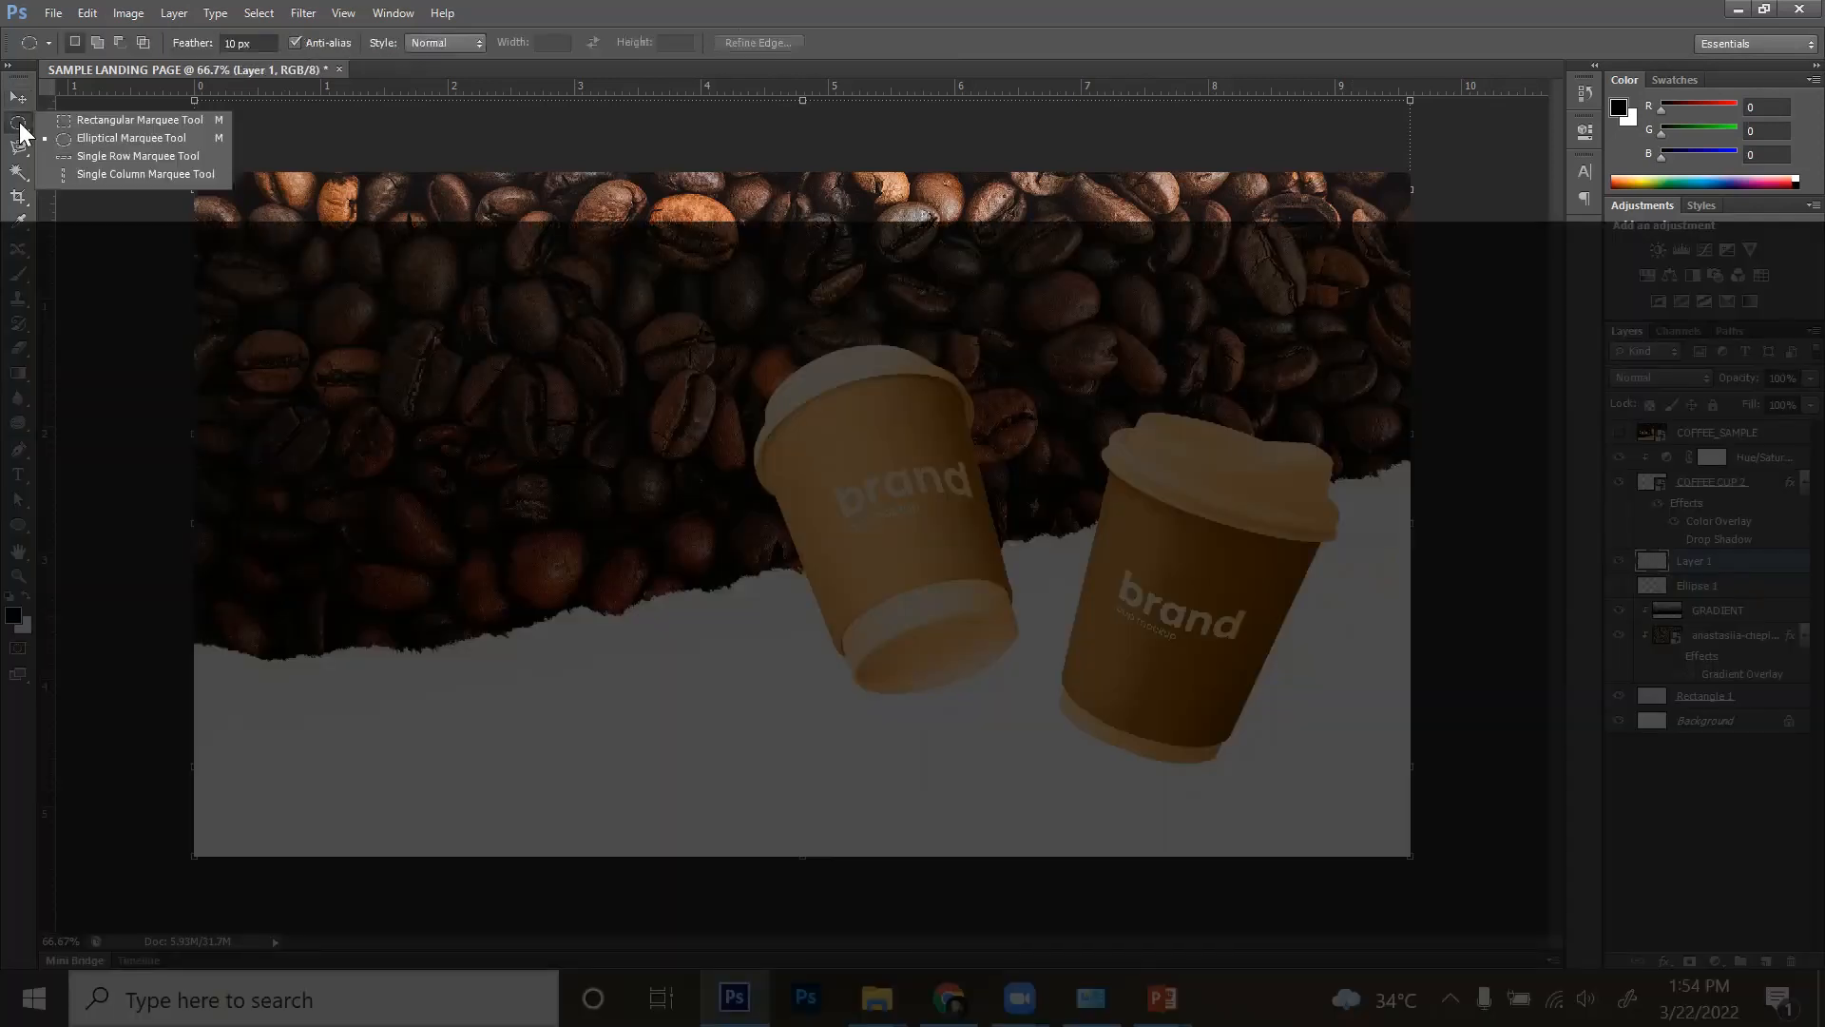
left_click(76, 139)
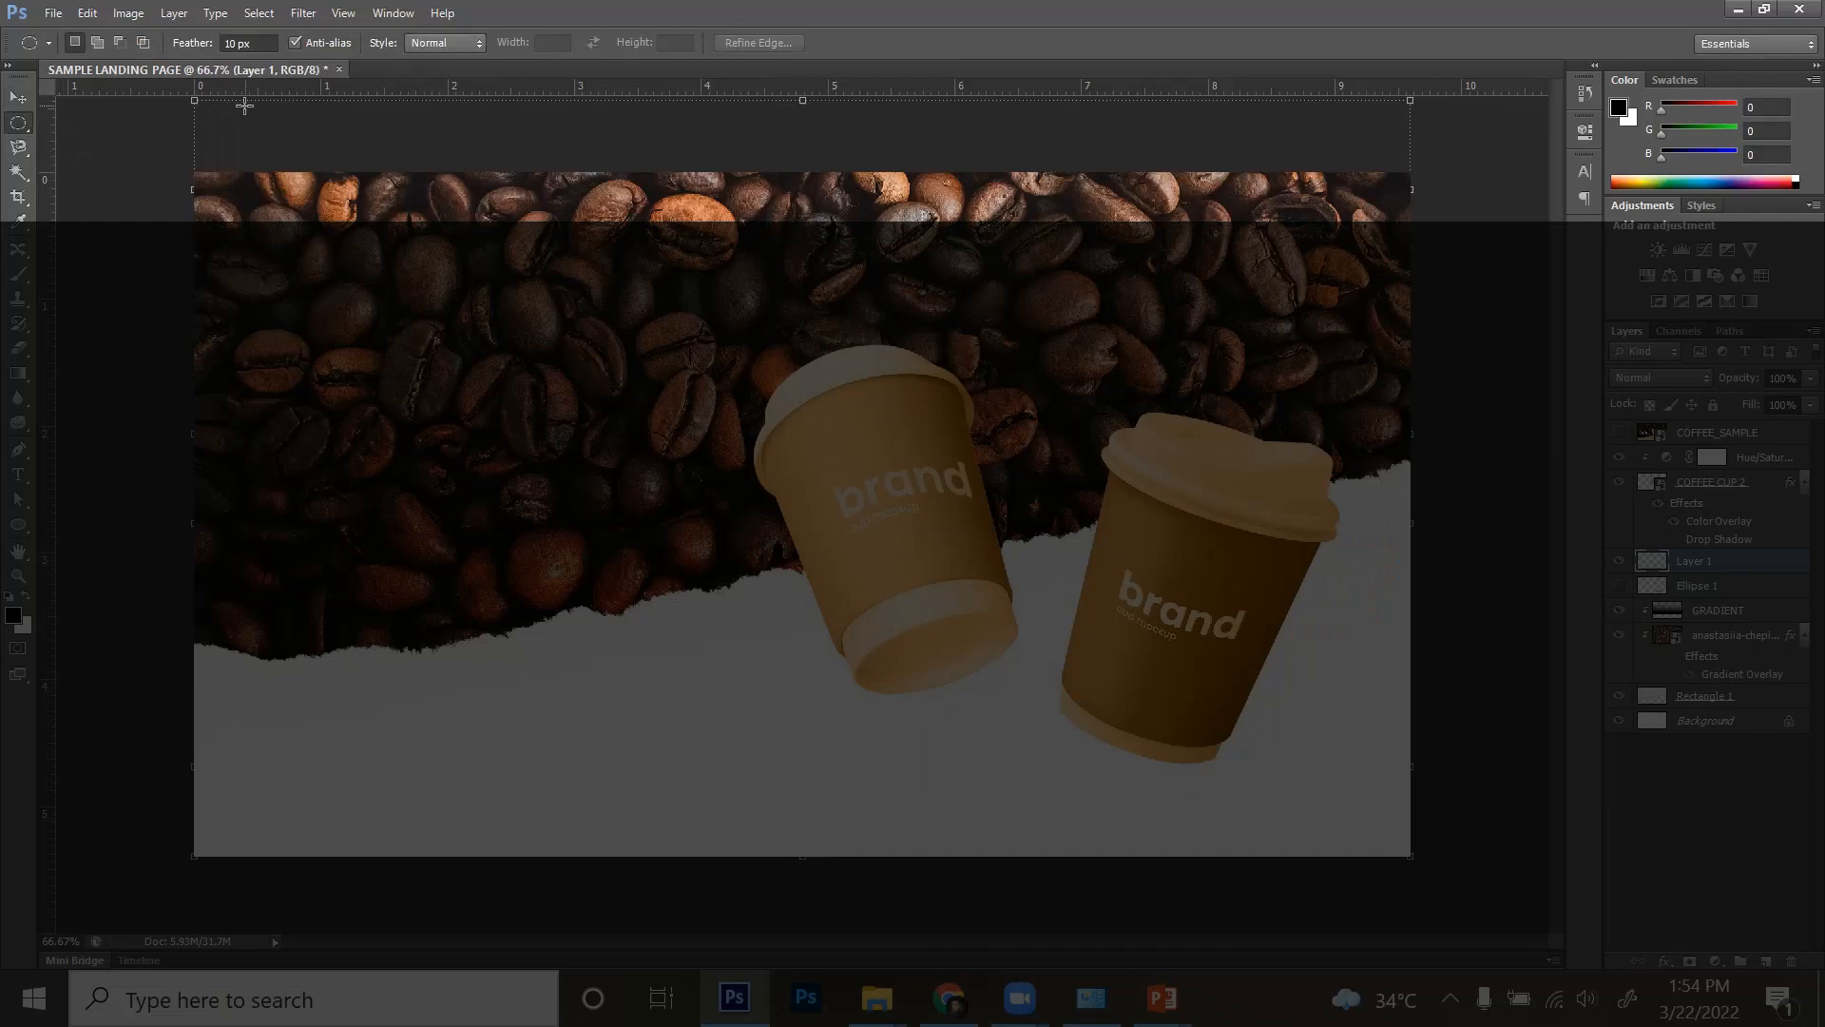
left_click(267, 48)
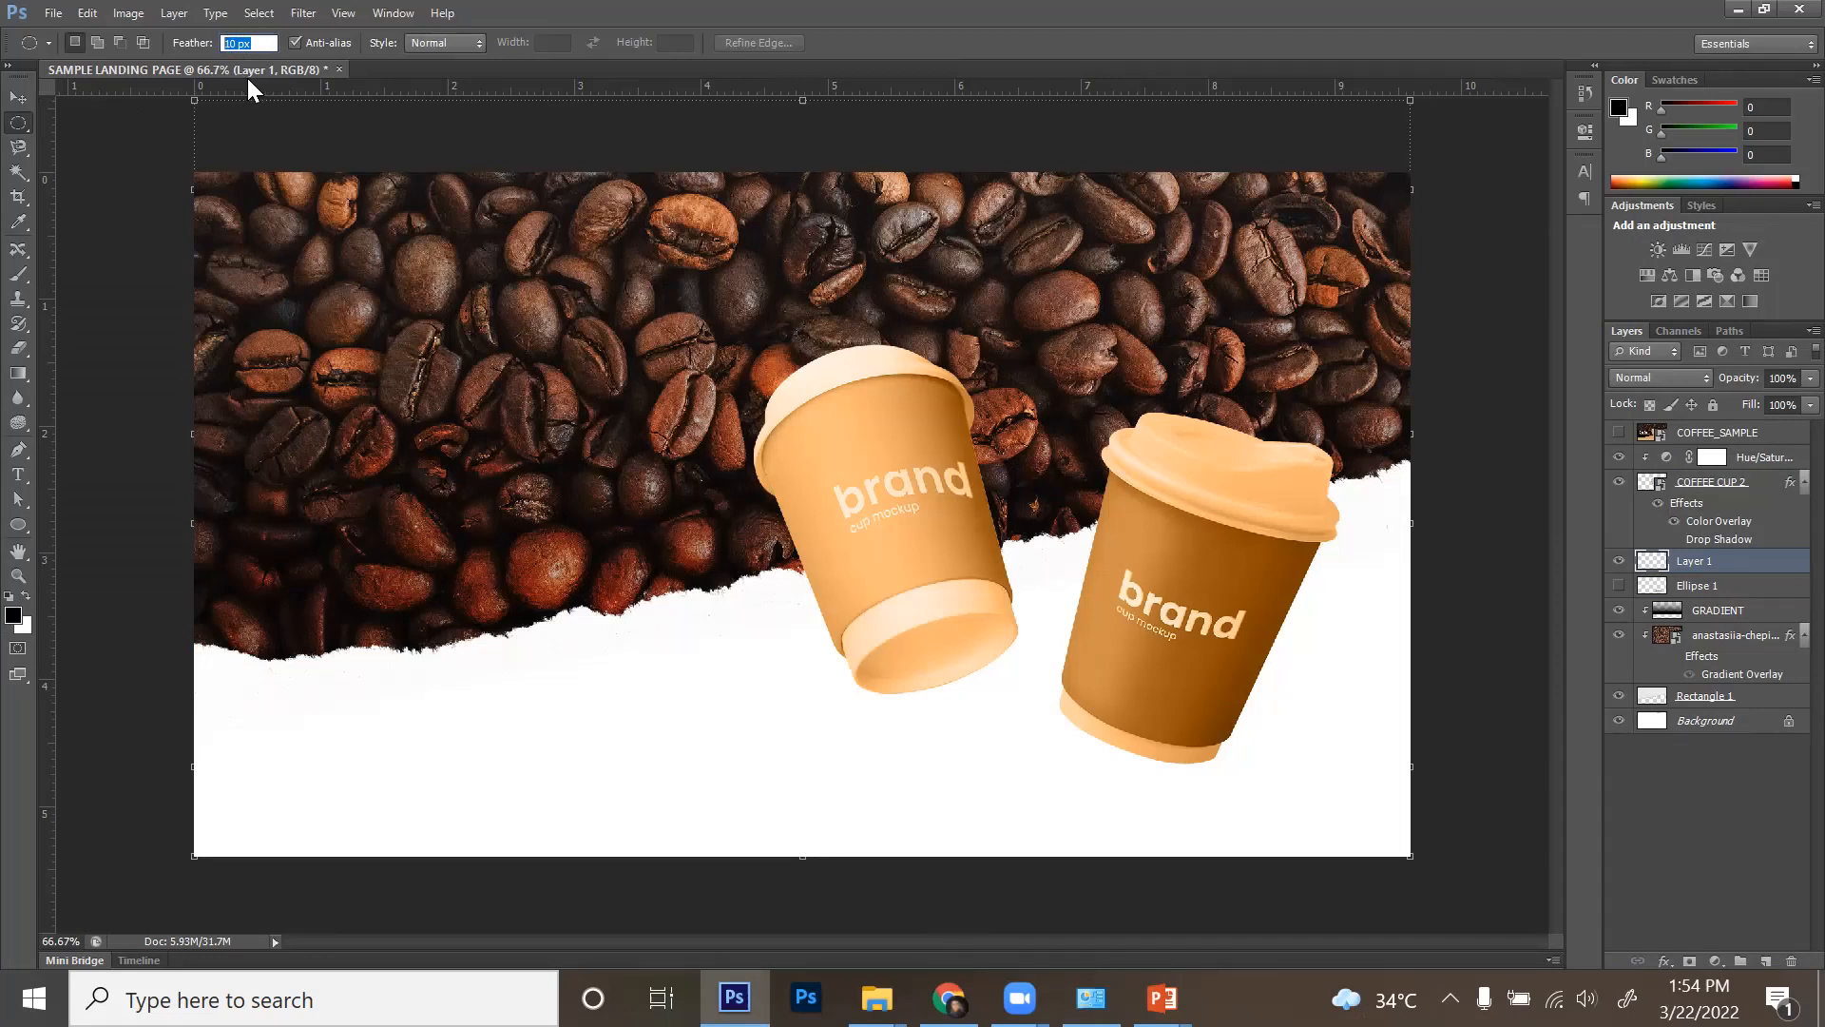
type("20")
key("Return")
left_click_drag(915, 730, 1218, 779)
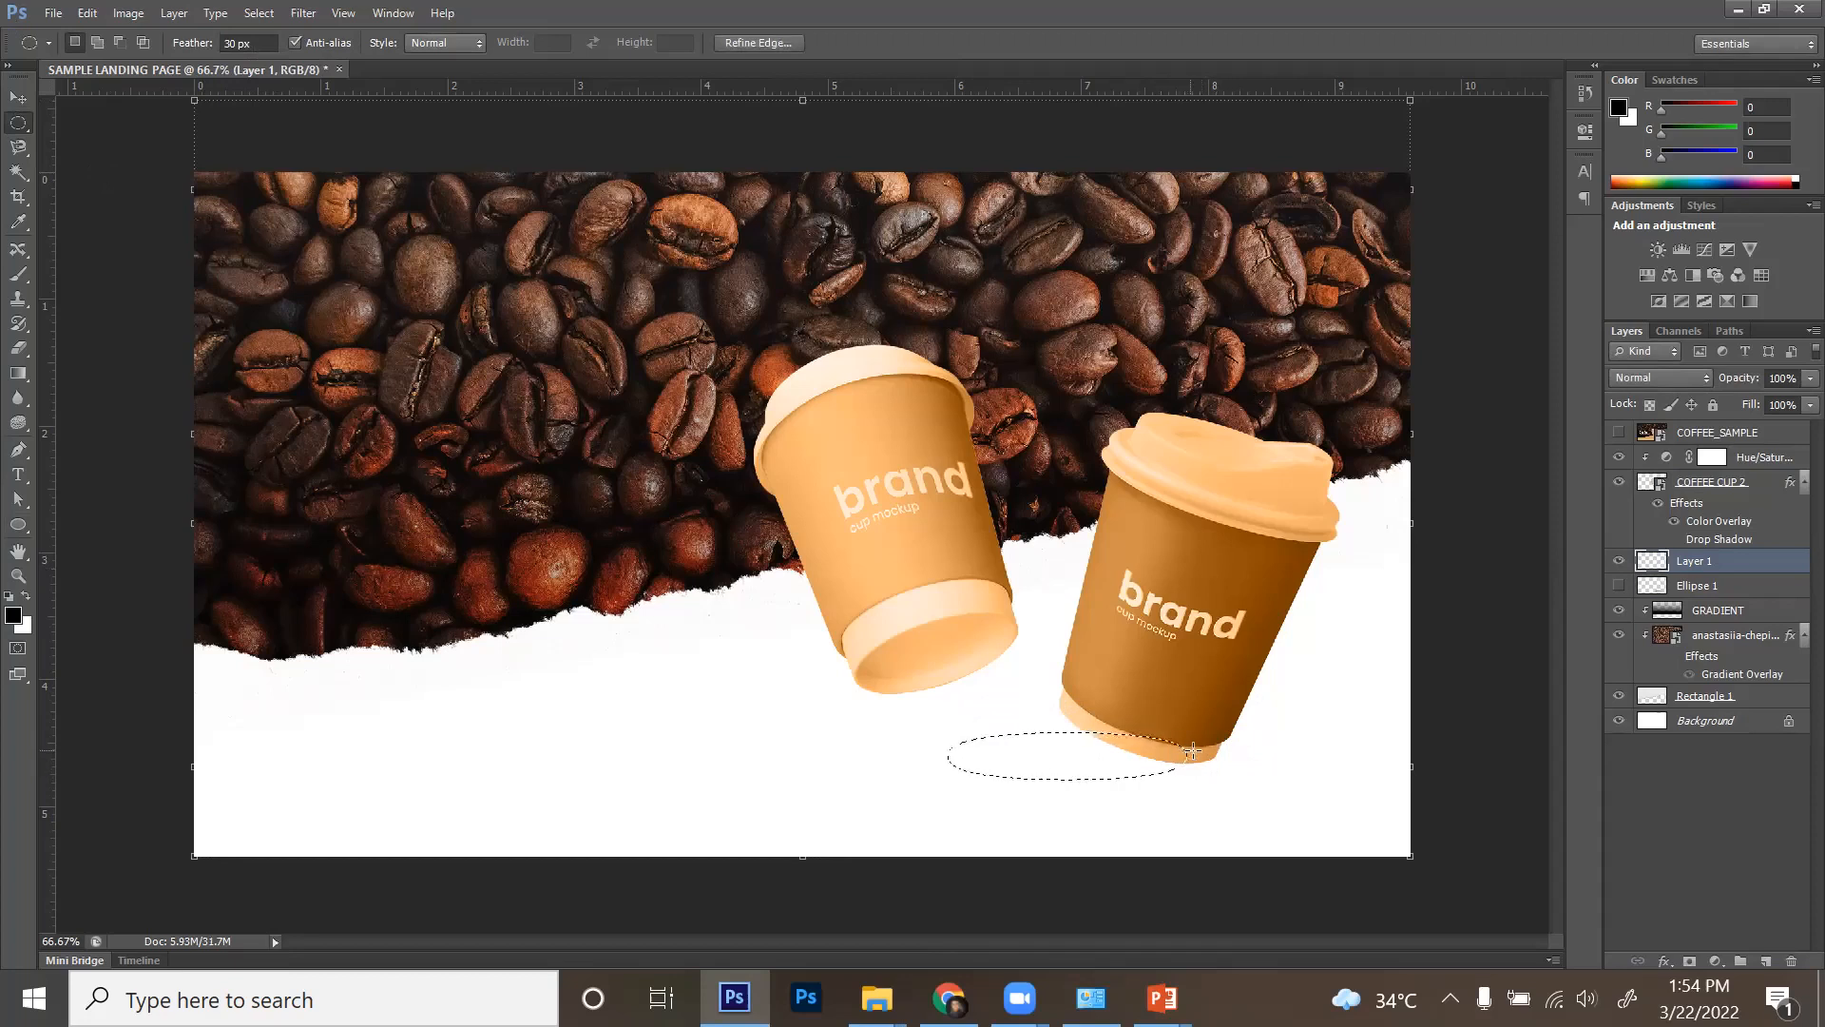
- Fill the feathered elliptical selection with black and reduce Layer 1's opacity to 36%
left_click_drag(17, 377, 87, 392)
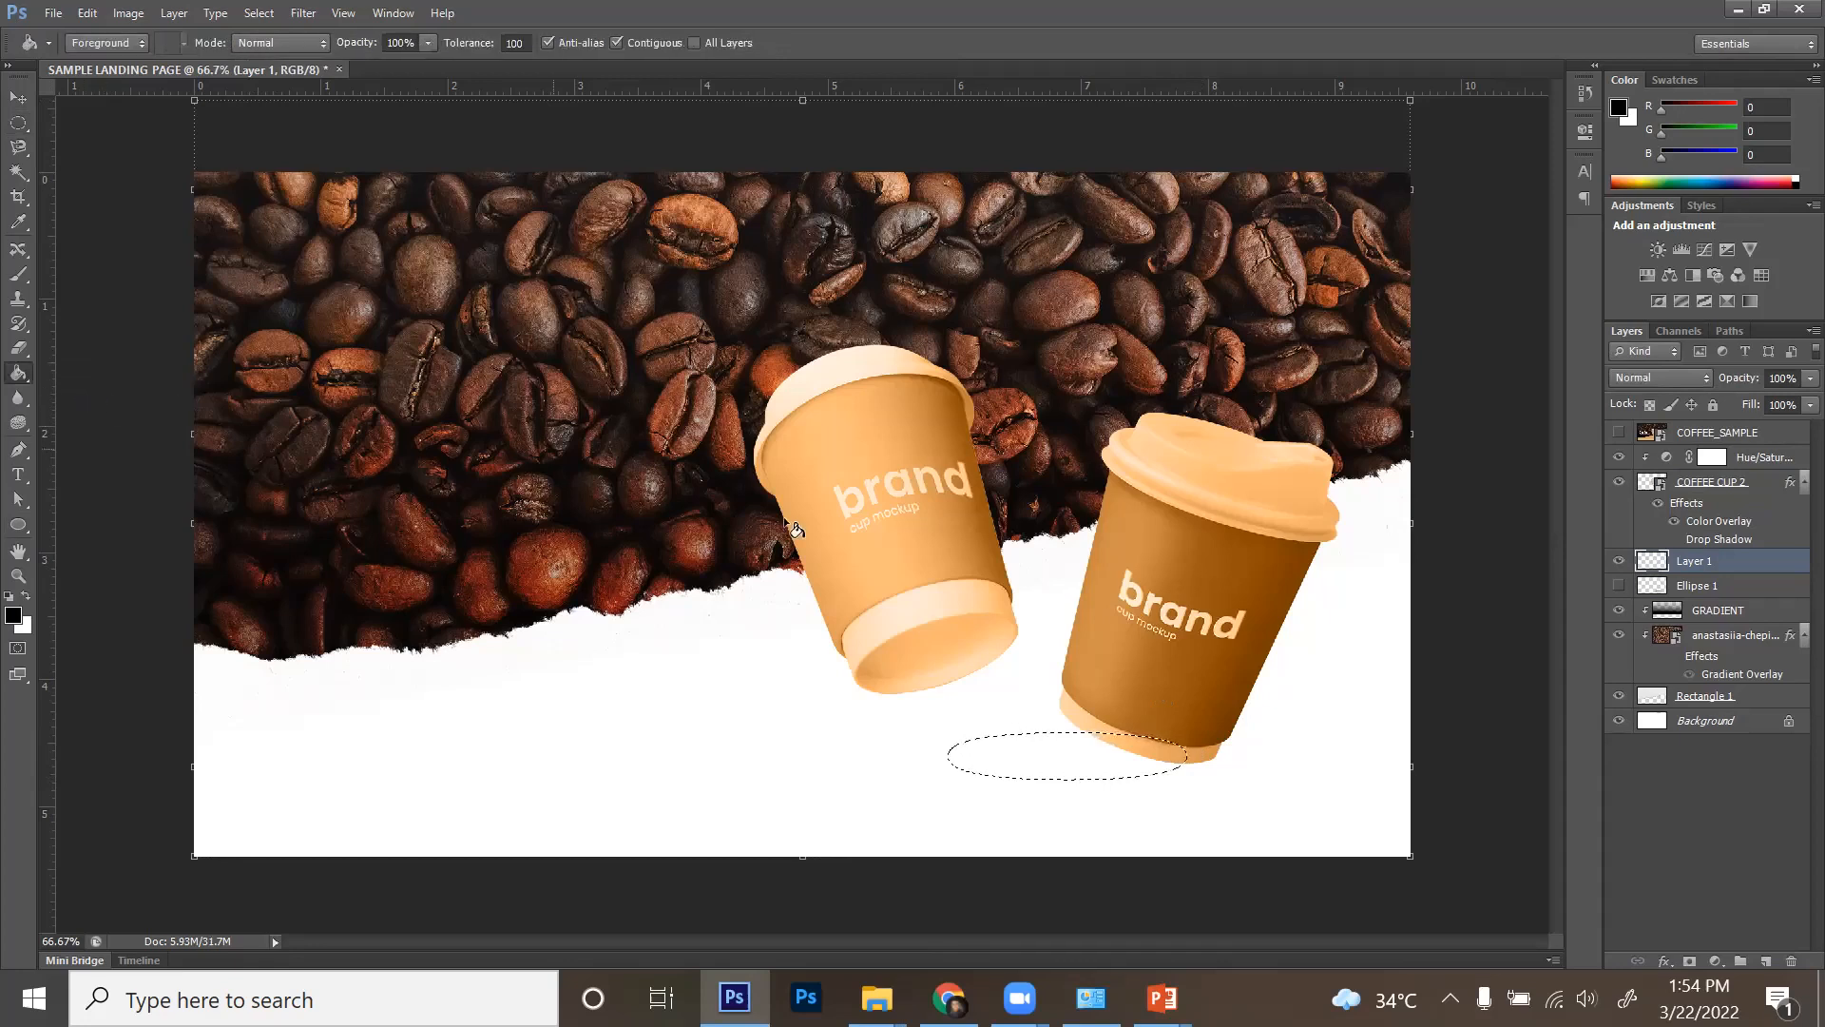
left_click(1086, 749)
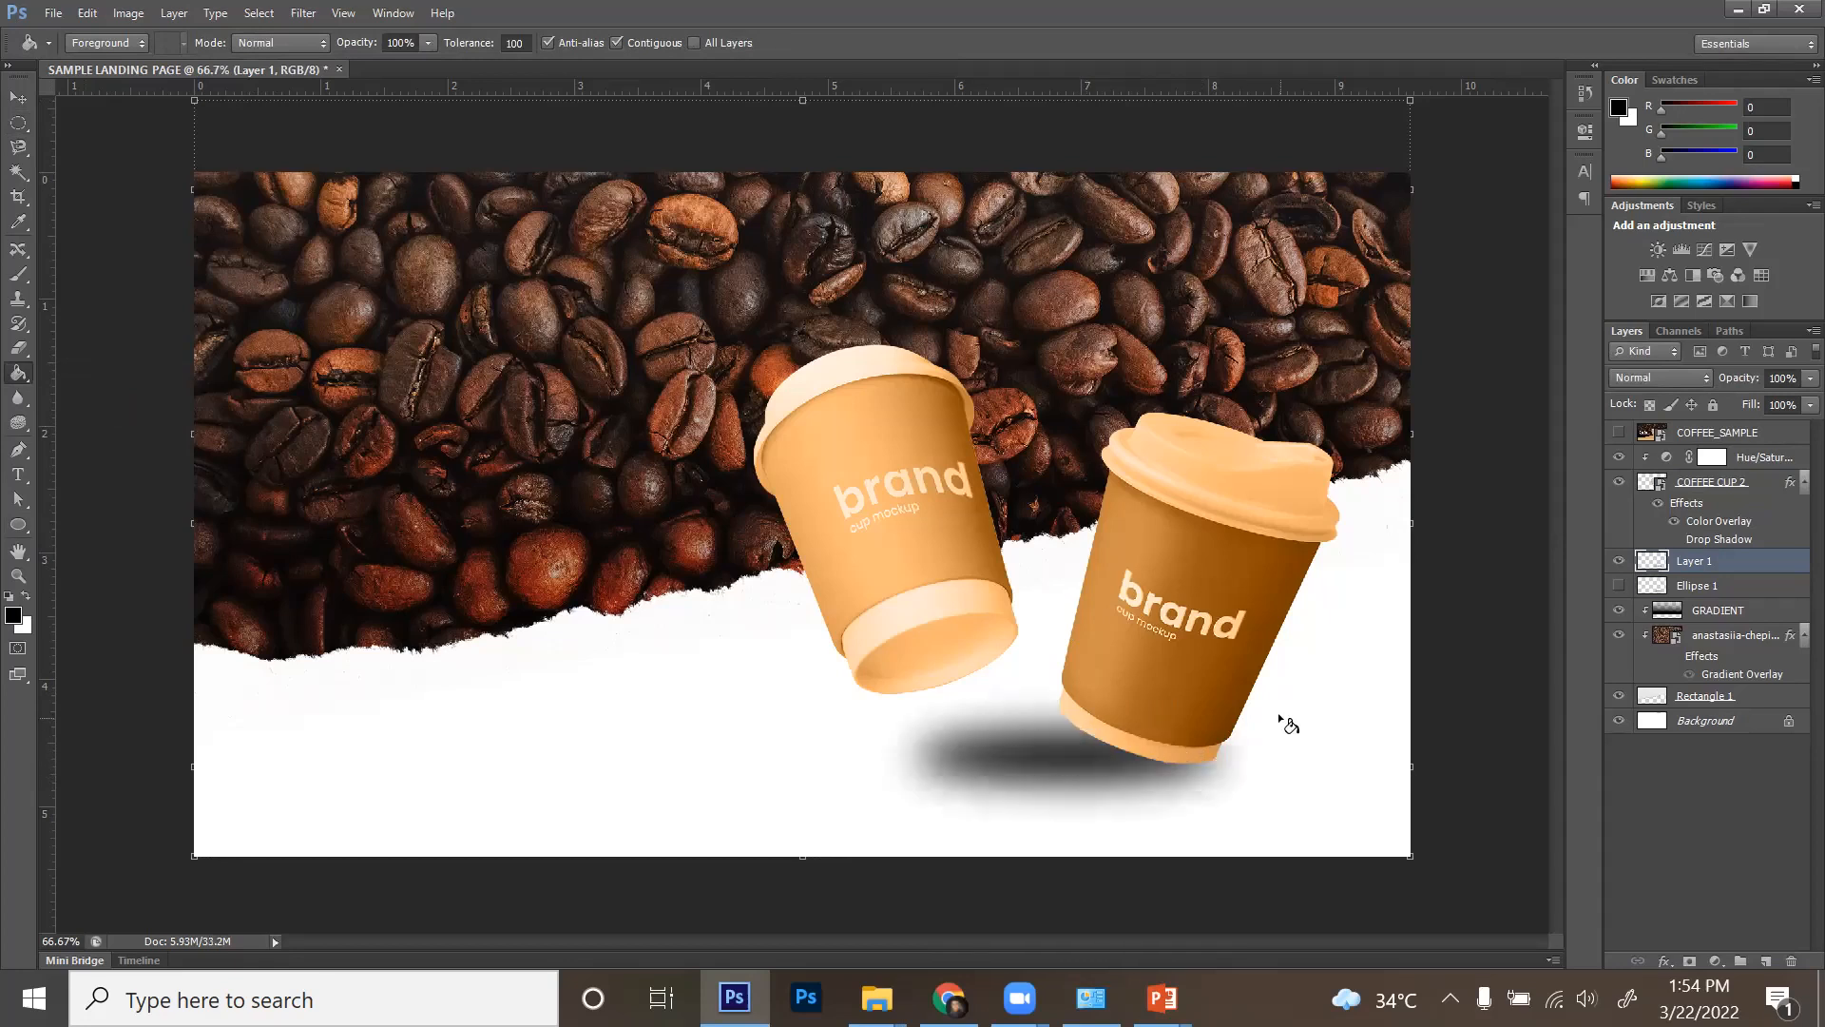
left_click(1781, 382)
left_click_drag(1746, 401, 1749, 401)
- Show Ellipse 1 again and move the Layer 1 shadow beneath the left cup
left_click(1619, 585)
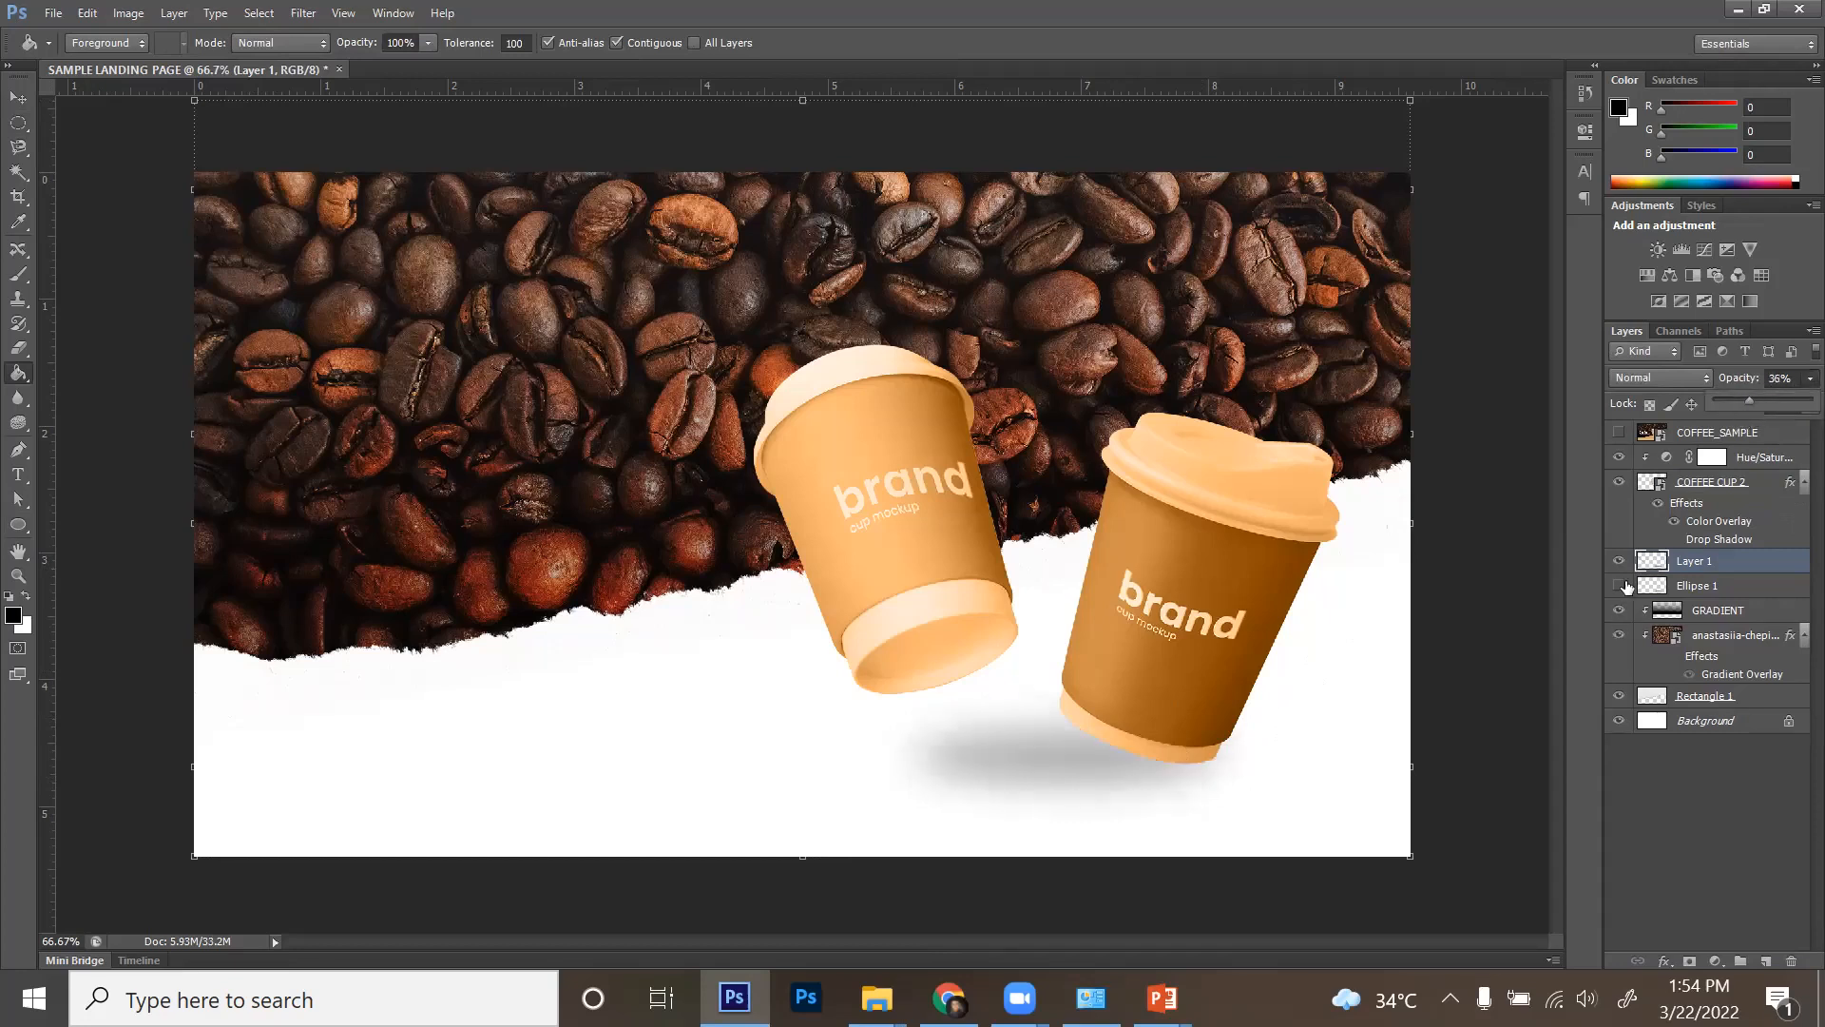
key("v")
left_click_drag(1131, 727, 978, 705)
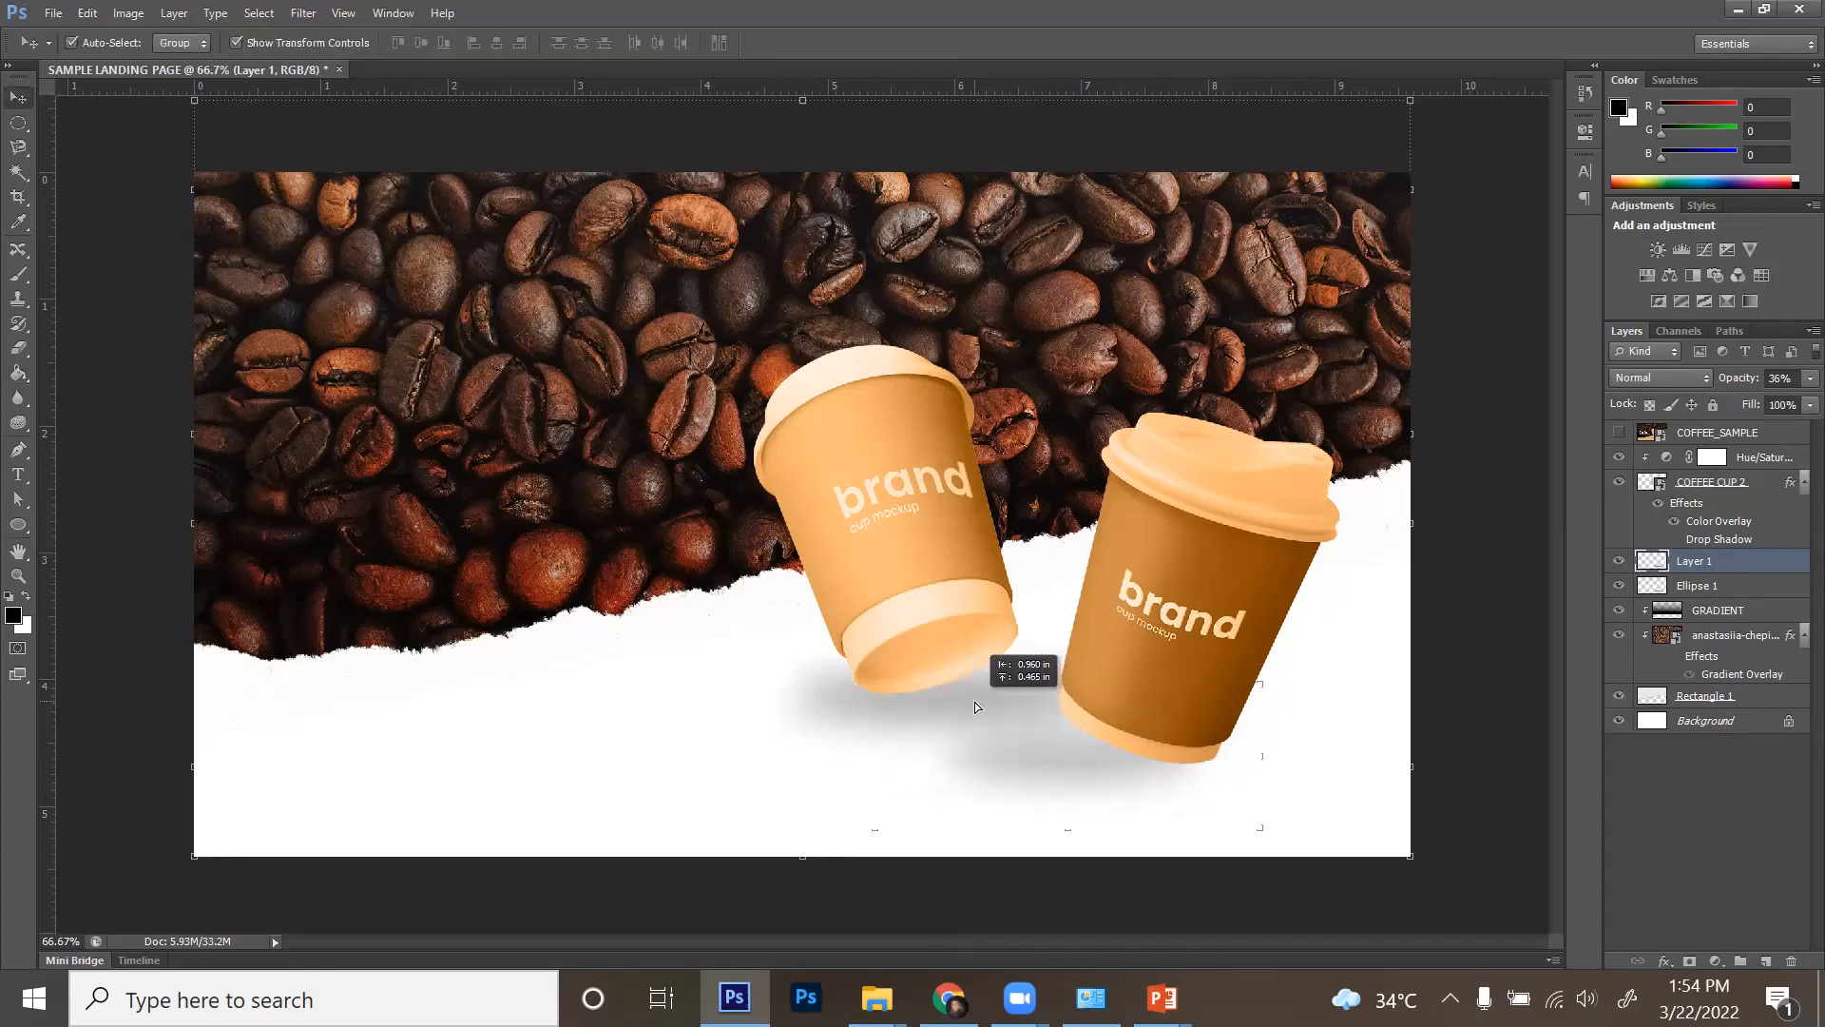
- Lower the opacity of both shadow layers, Layer 1 and Ellipse 1, together
left_click(1740, 584, "ctrl")
left_click(1810, 377)
left_click_drag(1754, 400, 1736, 415)
left_click(1461, 561)
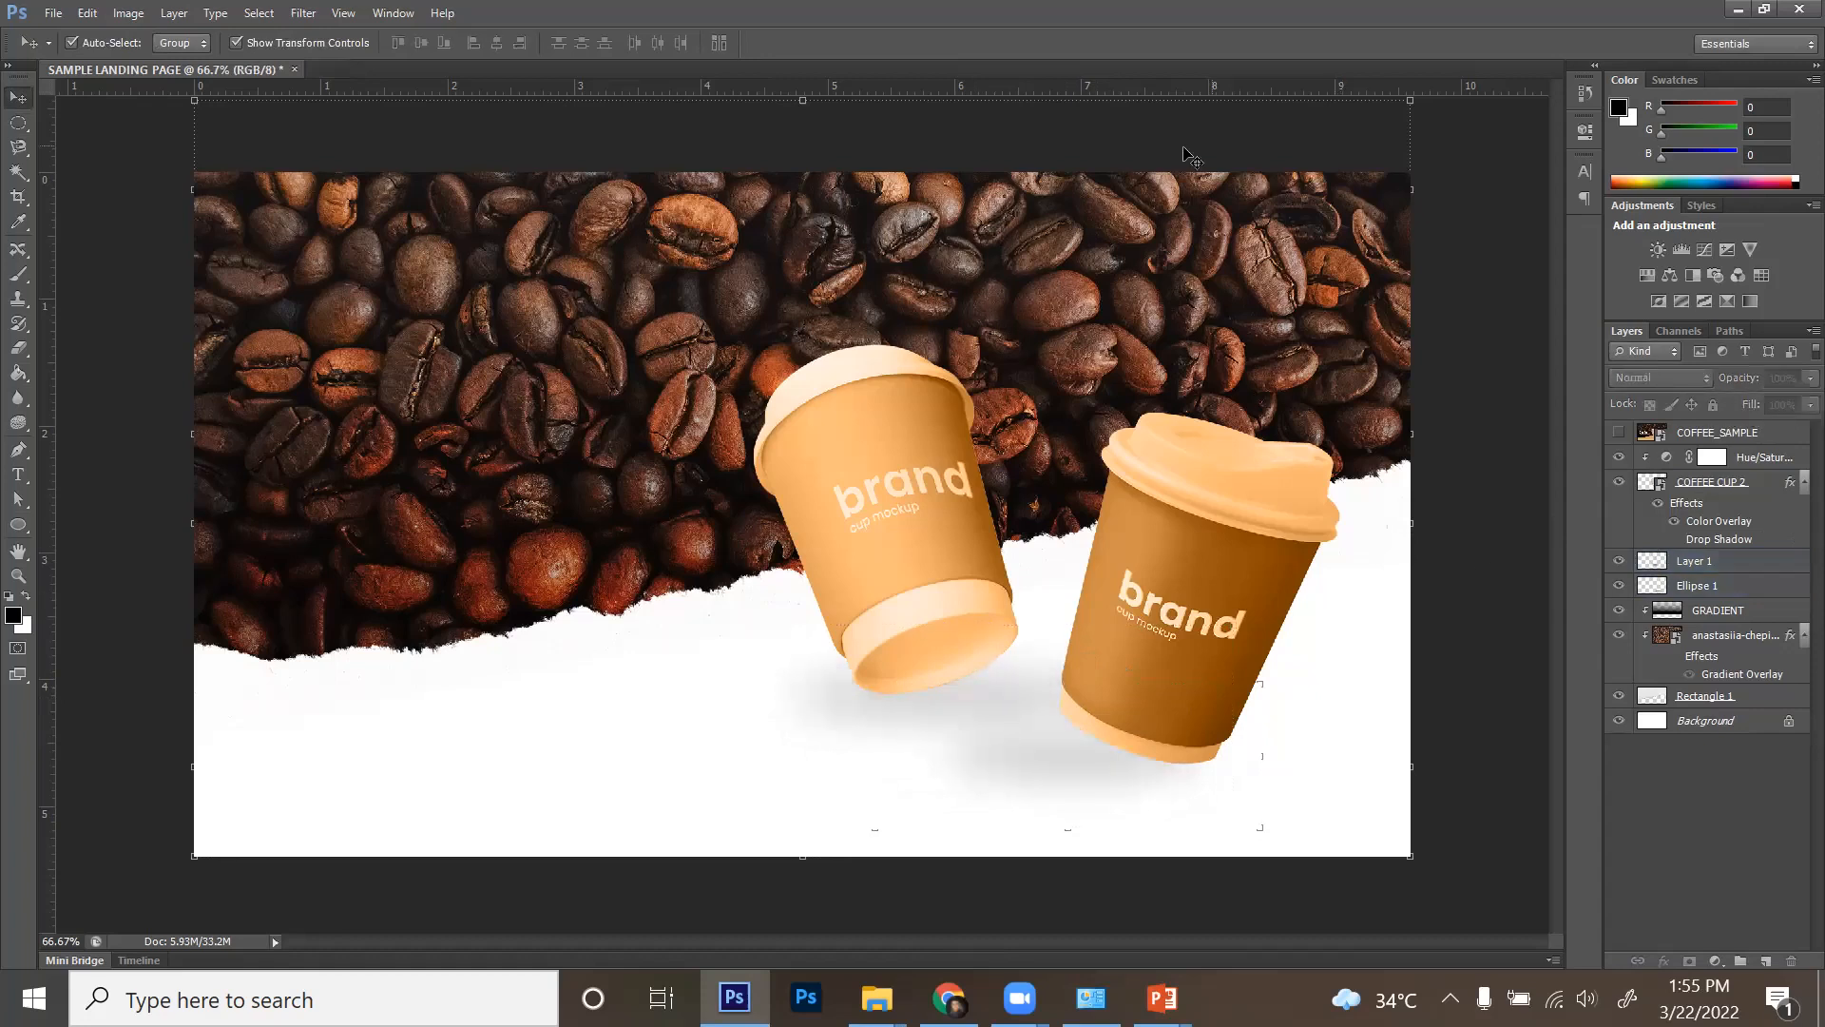
- Show the COFFEE_SAMPLE reference, select the Background layer and sample the reference's tan paper colour (RGB 208, 151, 91)
left_click(1619, 431)
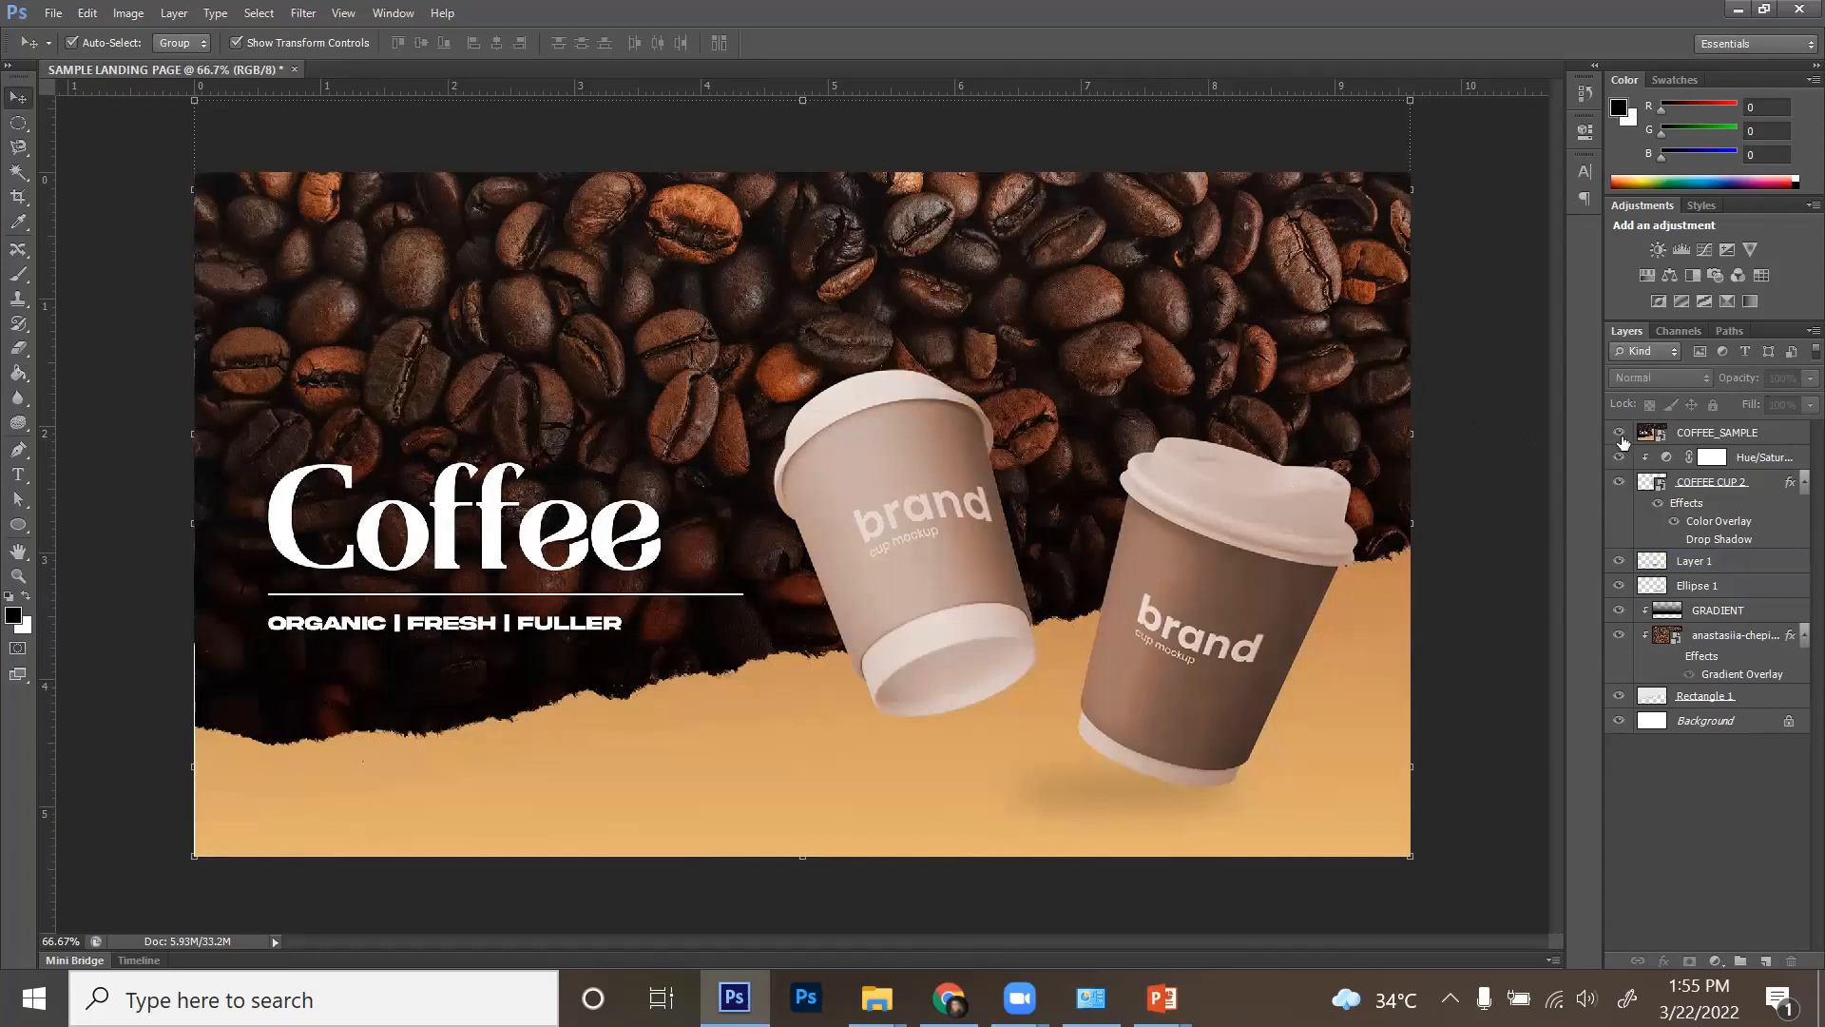
left_click(1707, 722)
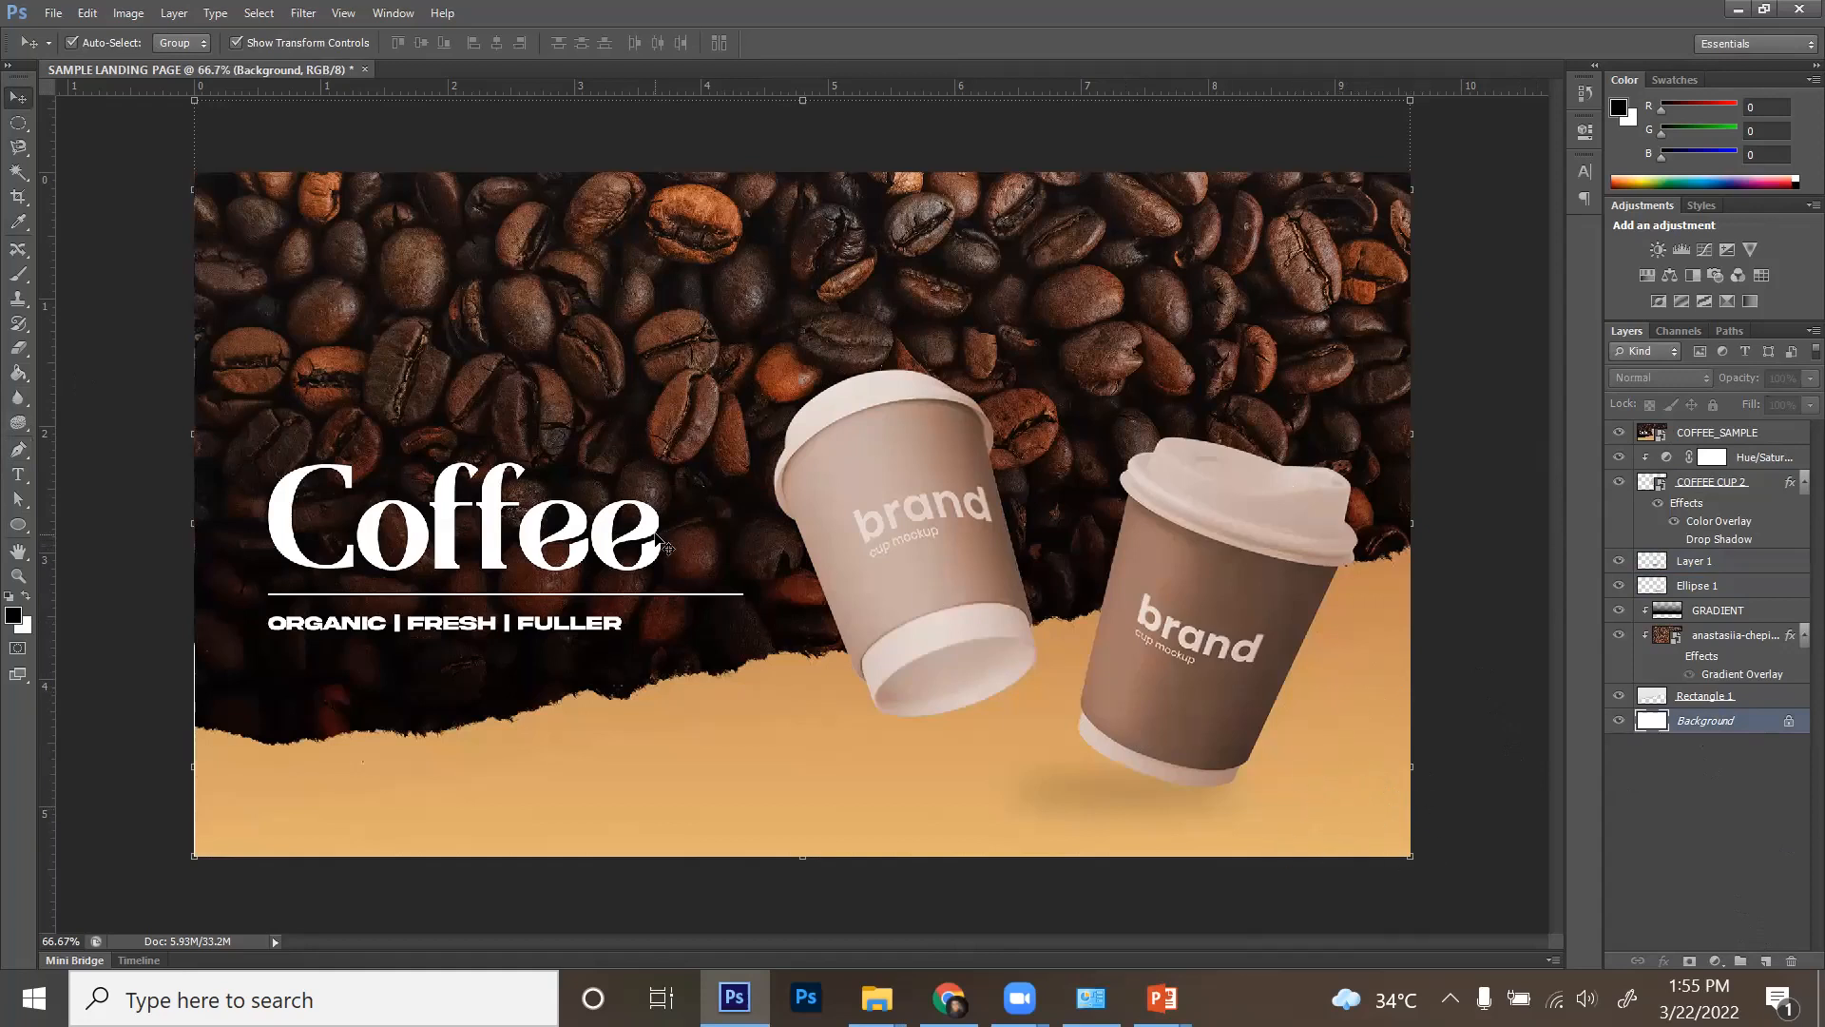
key("i")
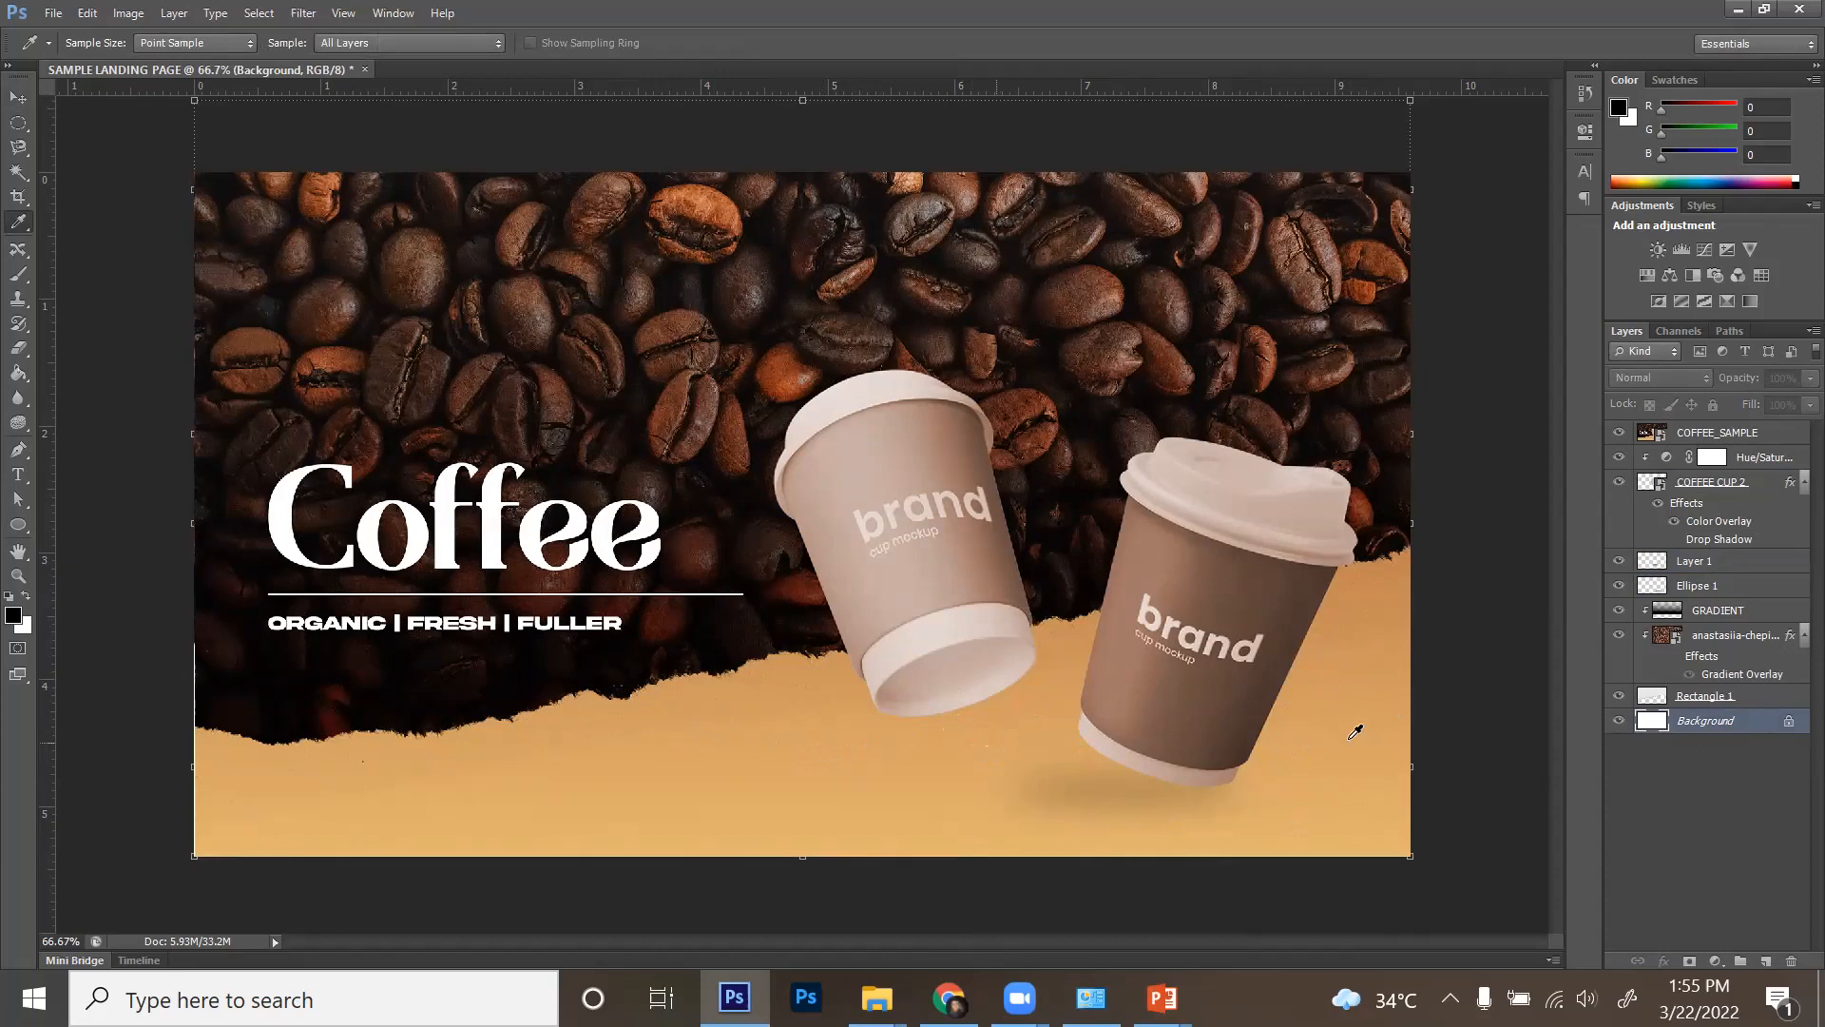
left_click(1362, 678)
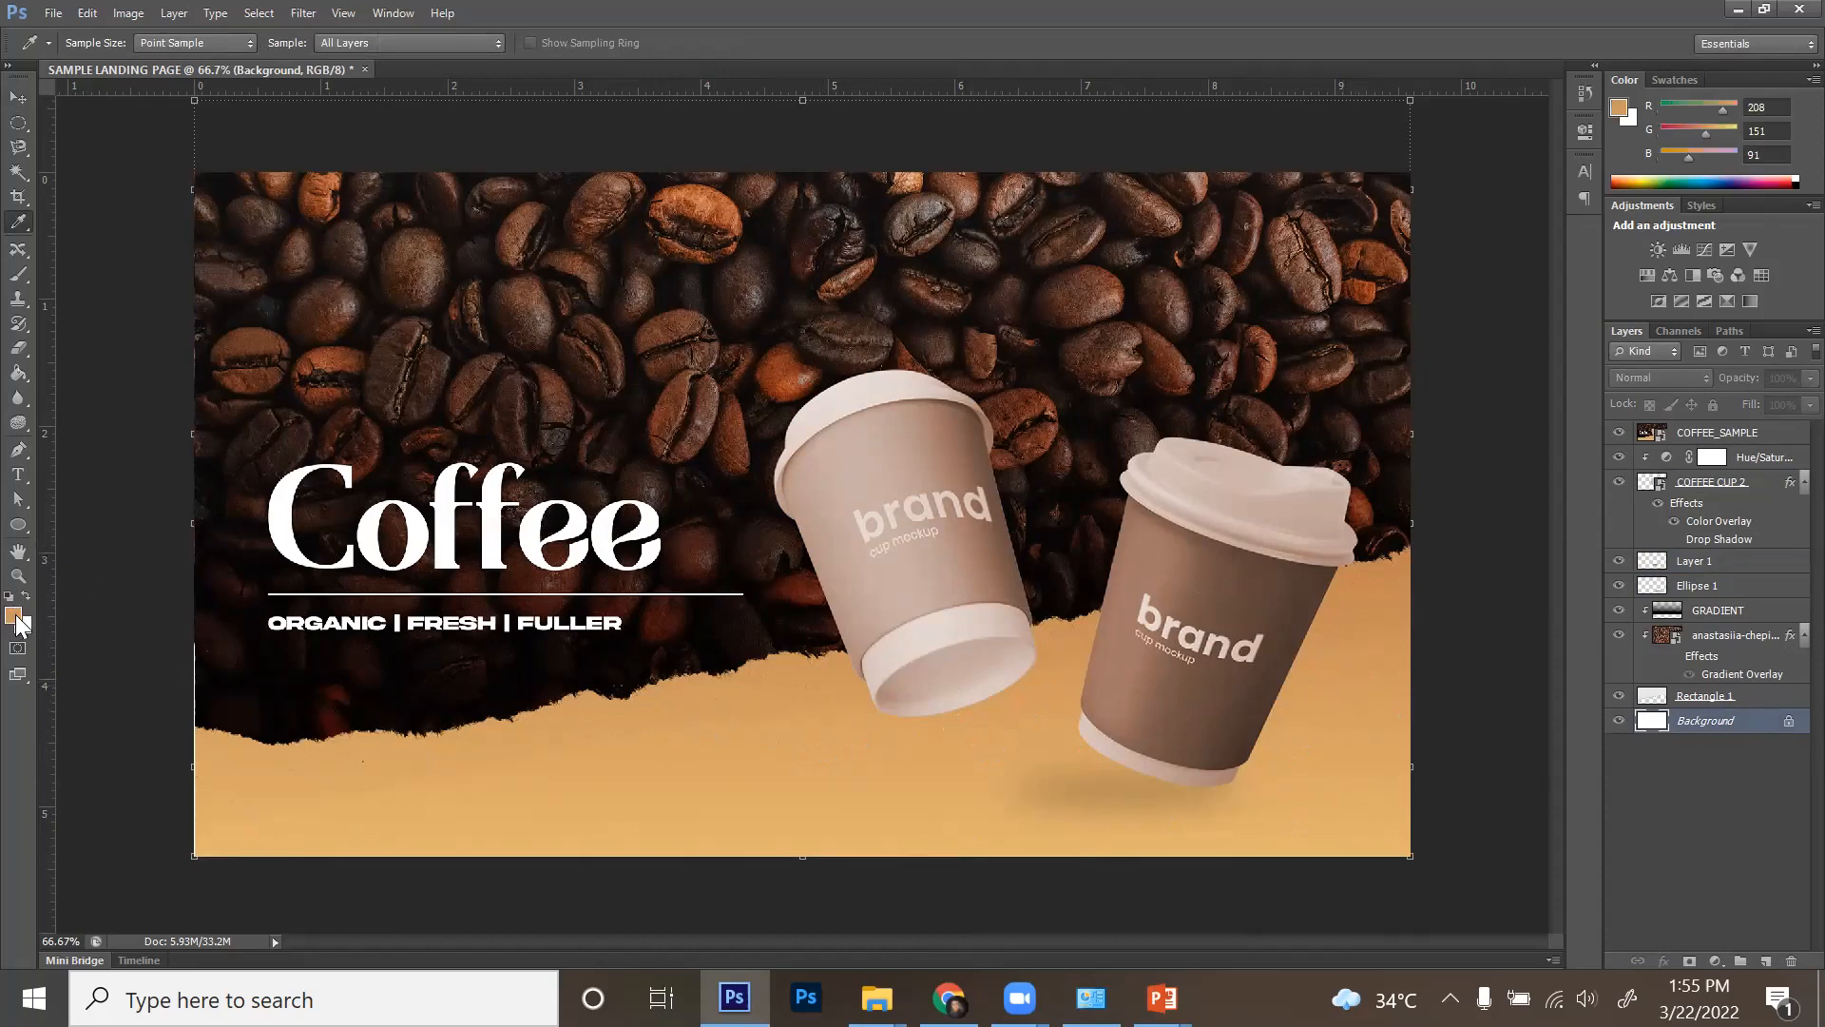
- Hide COFFEE_SAMPLE, add a new layer above Background and fill it with the sampled tan colour
left_click(1619, 435)
left_click(1767, 958)
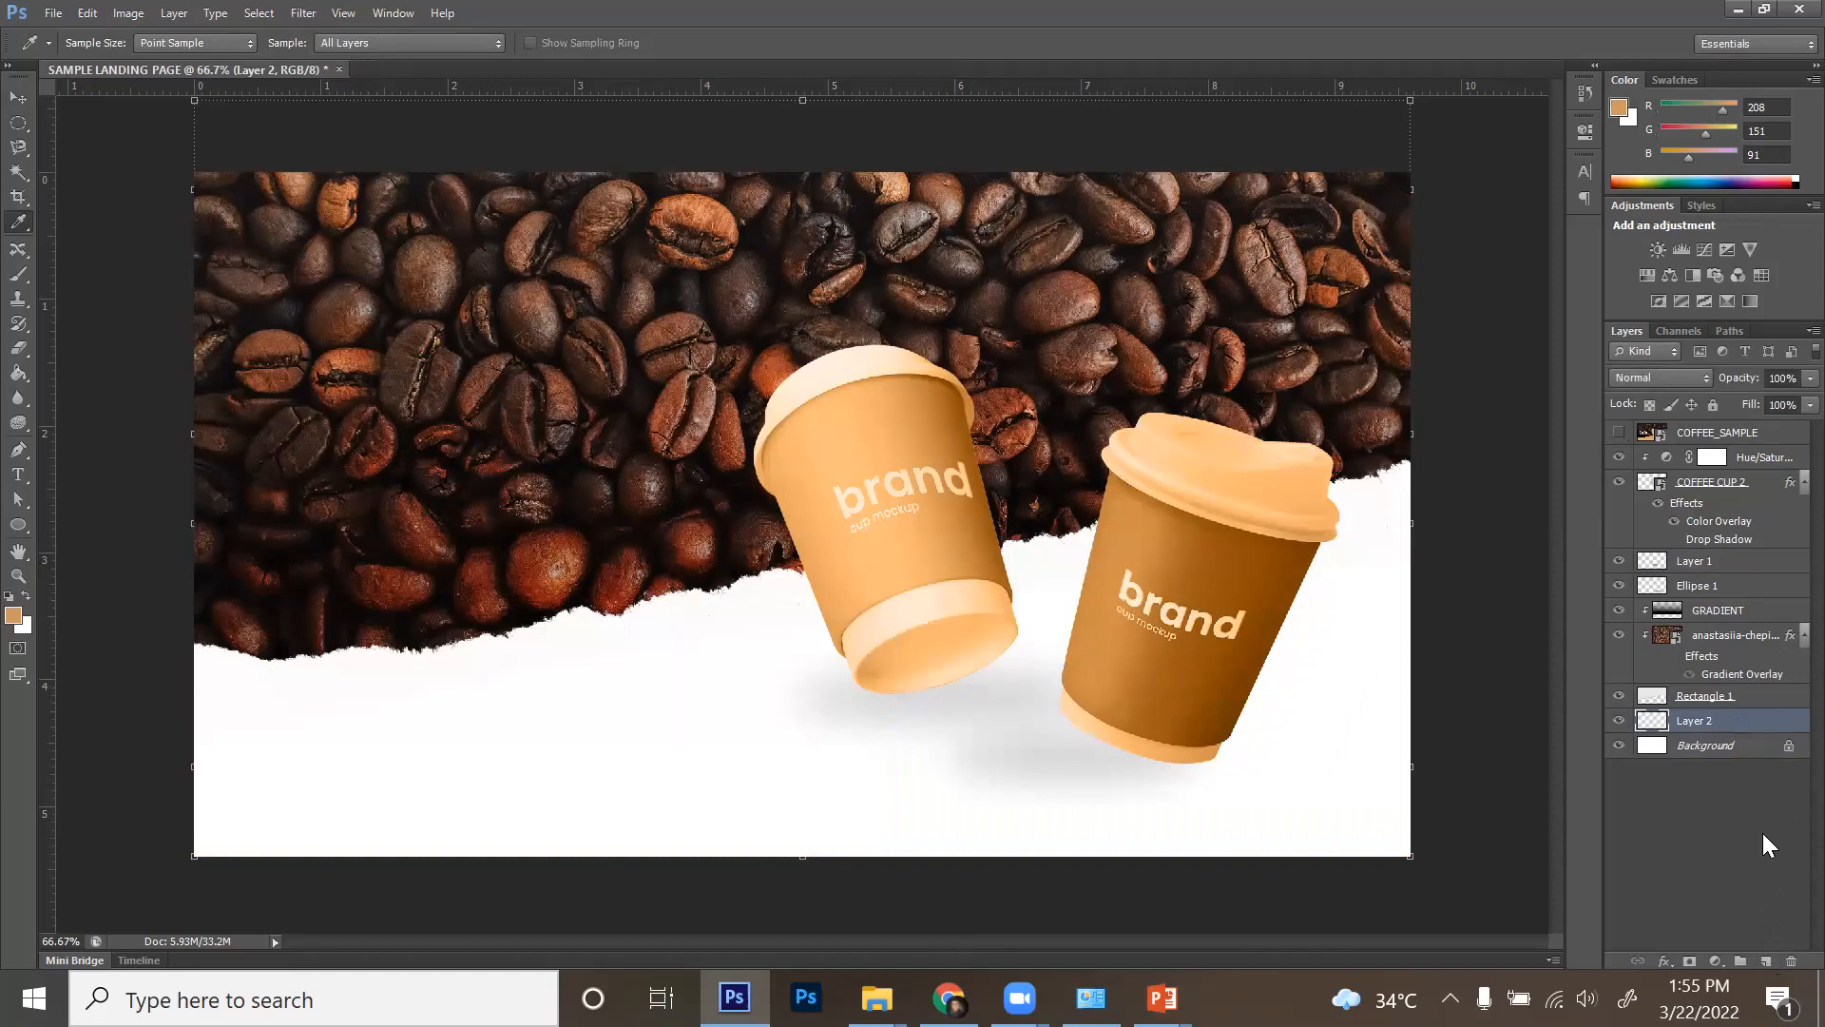
key("g")
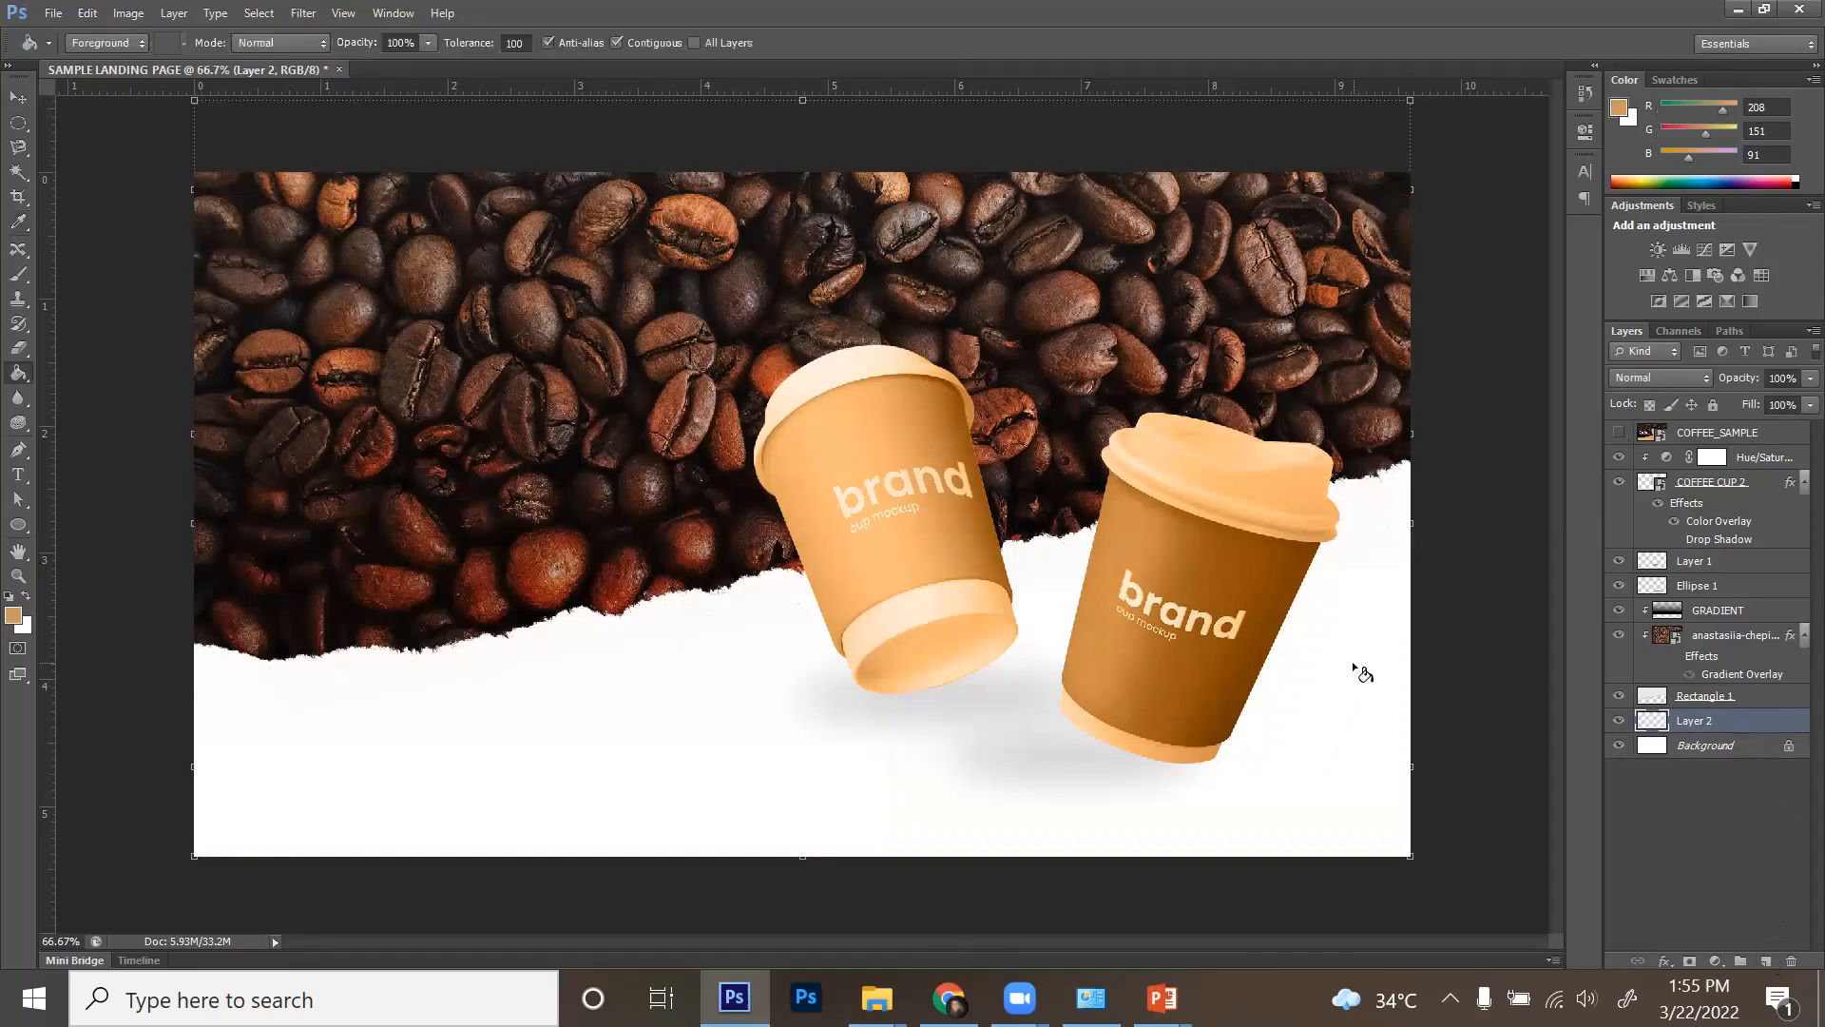
left_click(1359, 684)
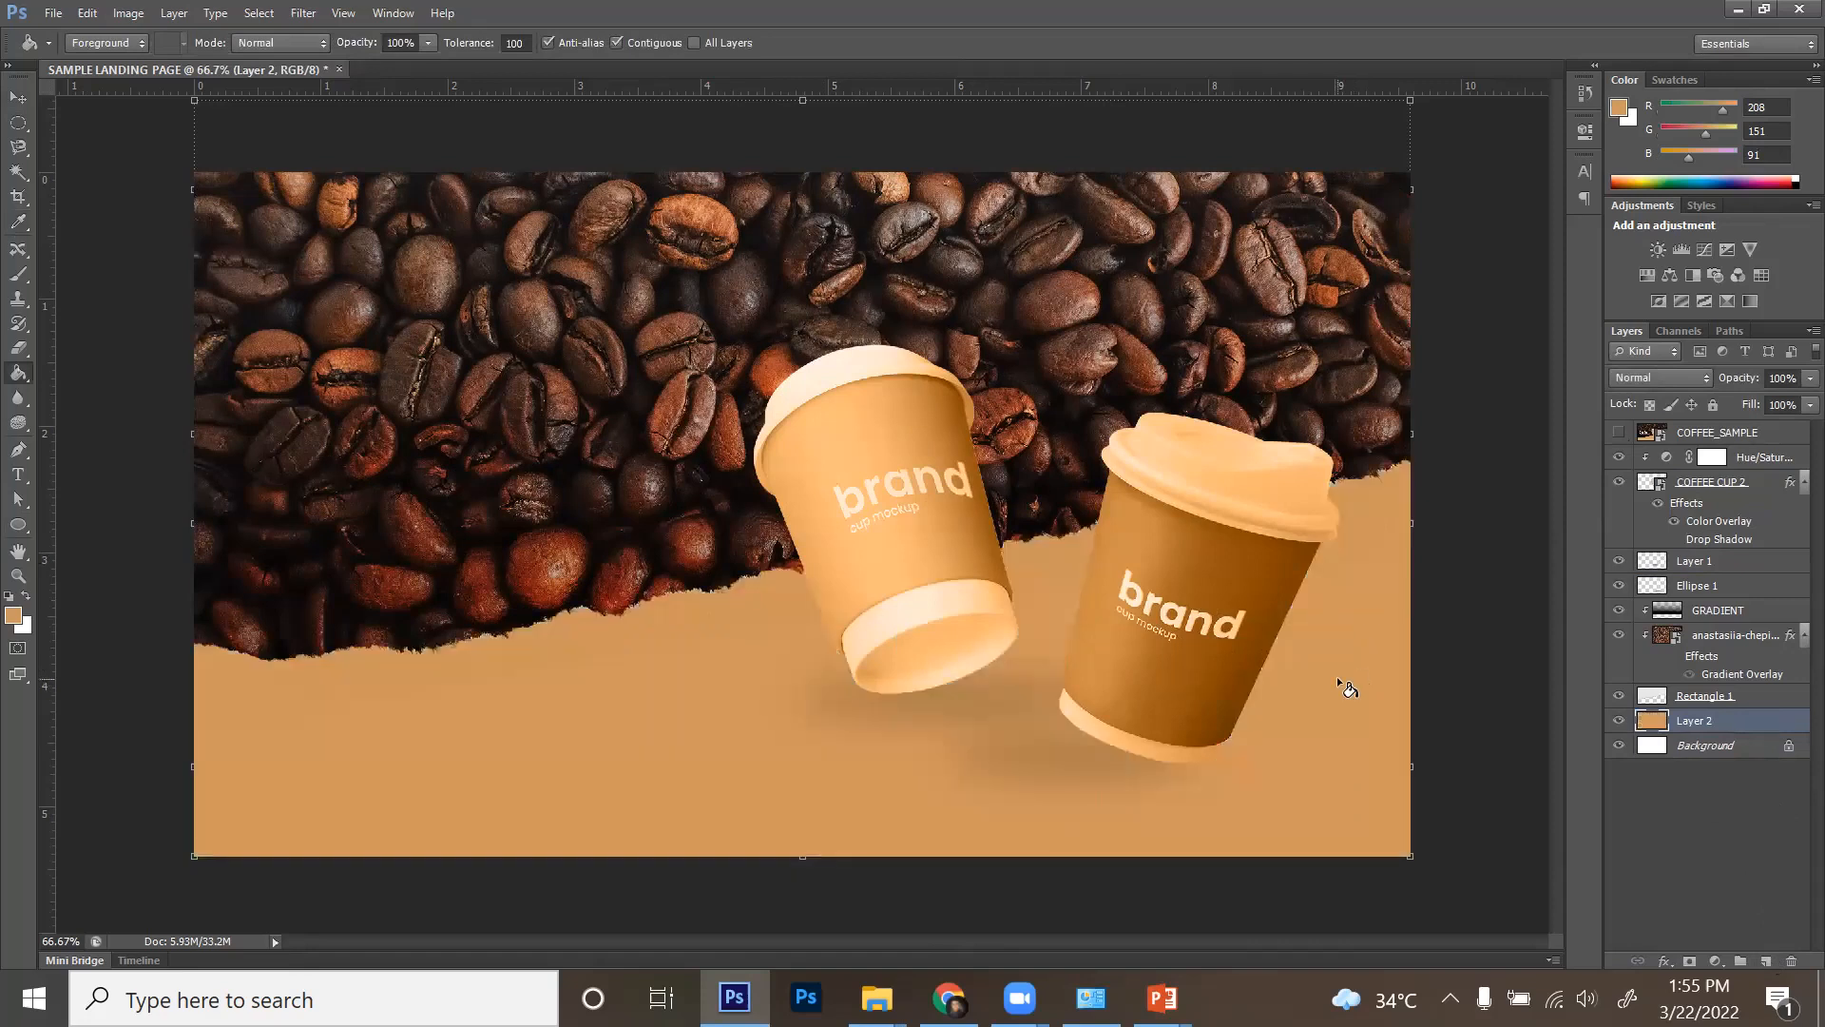
- Lighten the Layer 2 fill to peach (RGB 245, 198, 148) and set the cups' Hue/Saturation to hue 37, saturation 31, lightness +14
left_click(19, 620)
left_click_drag(545, 331, 531, 327)
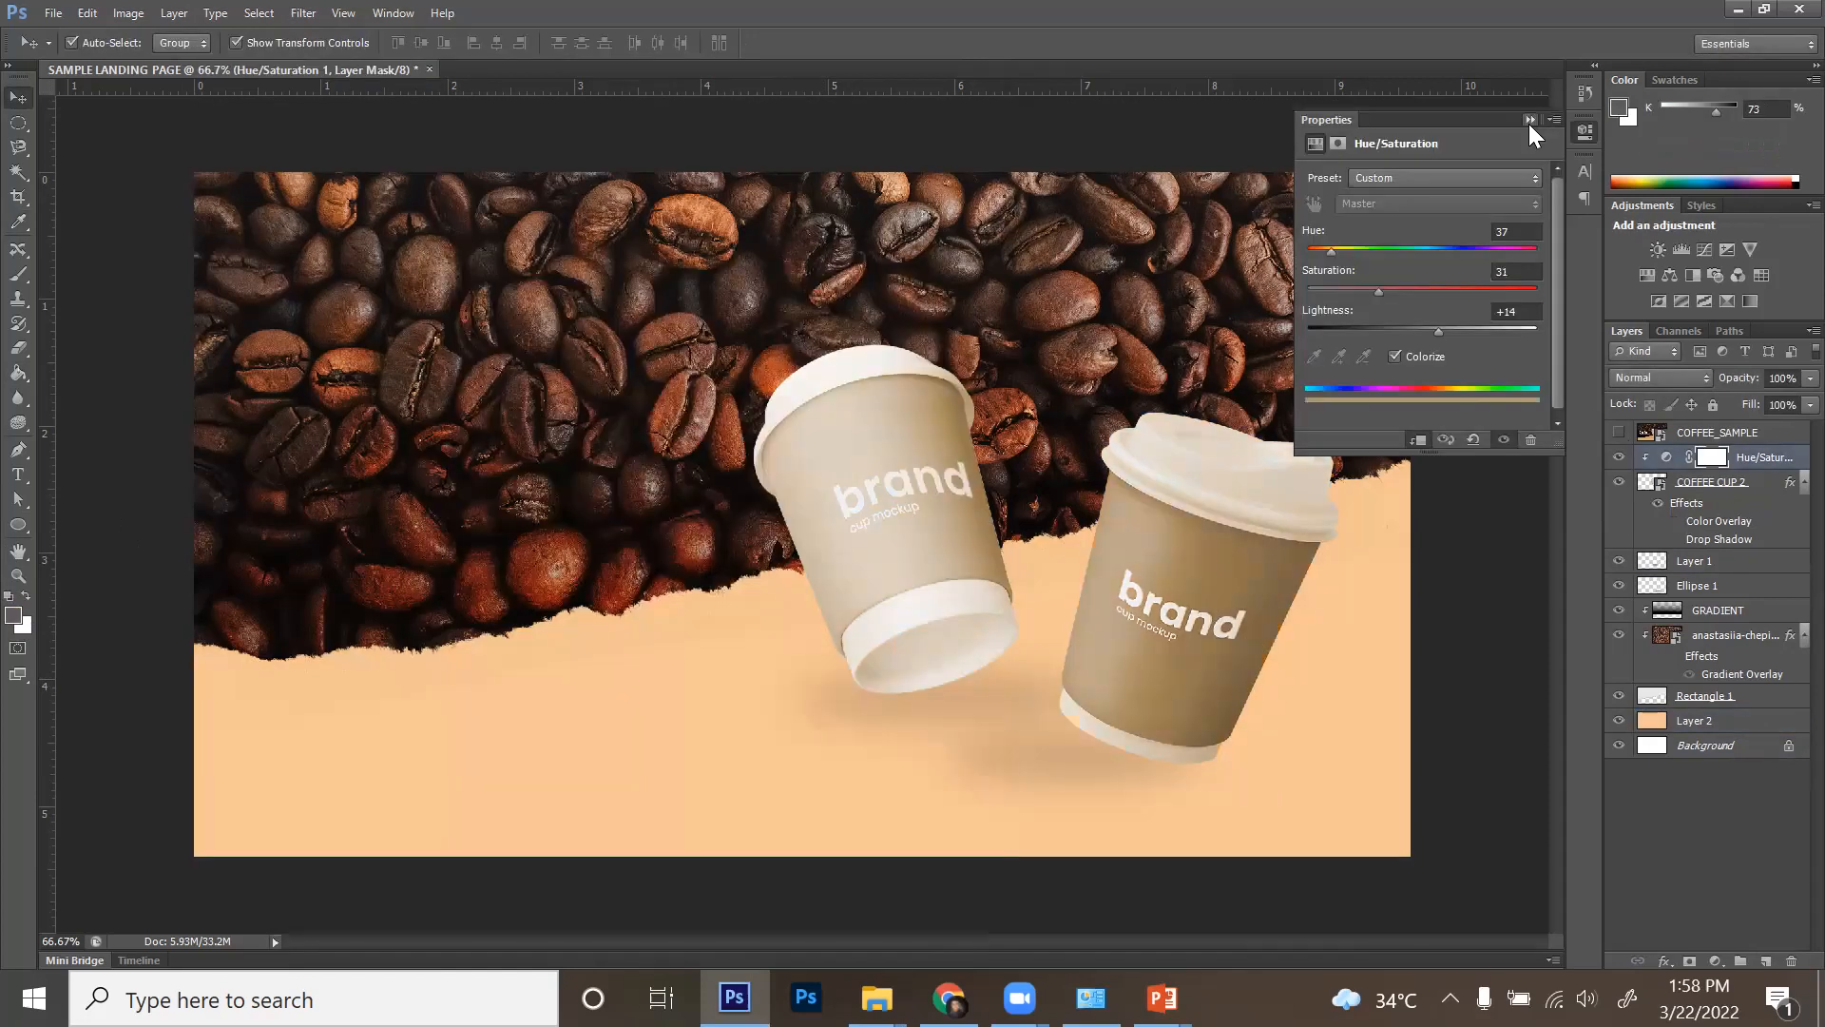
left_click(1529, 121)
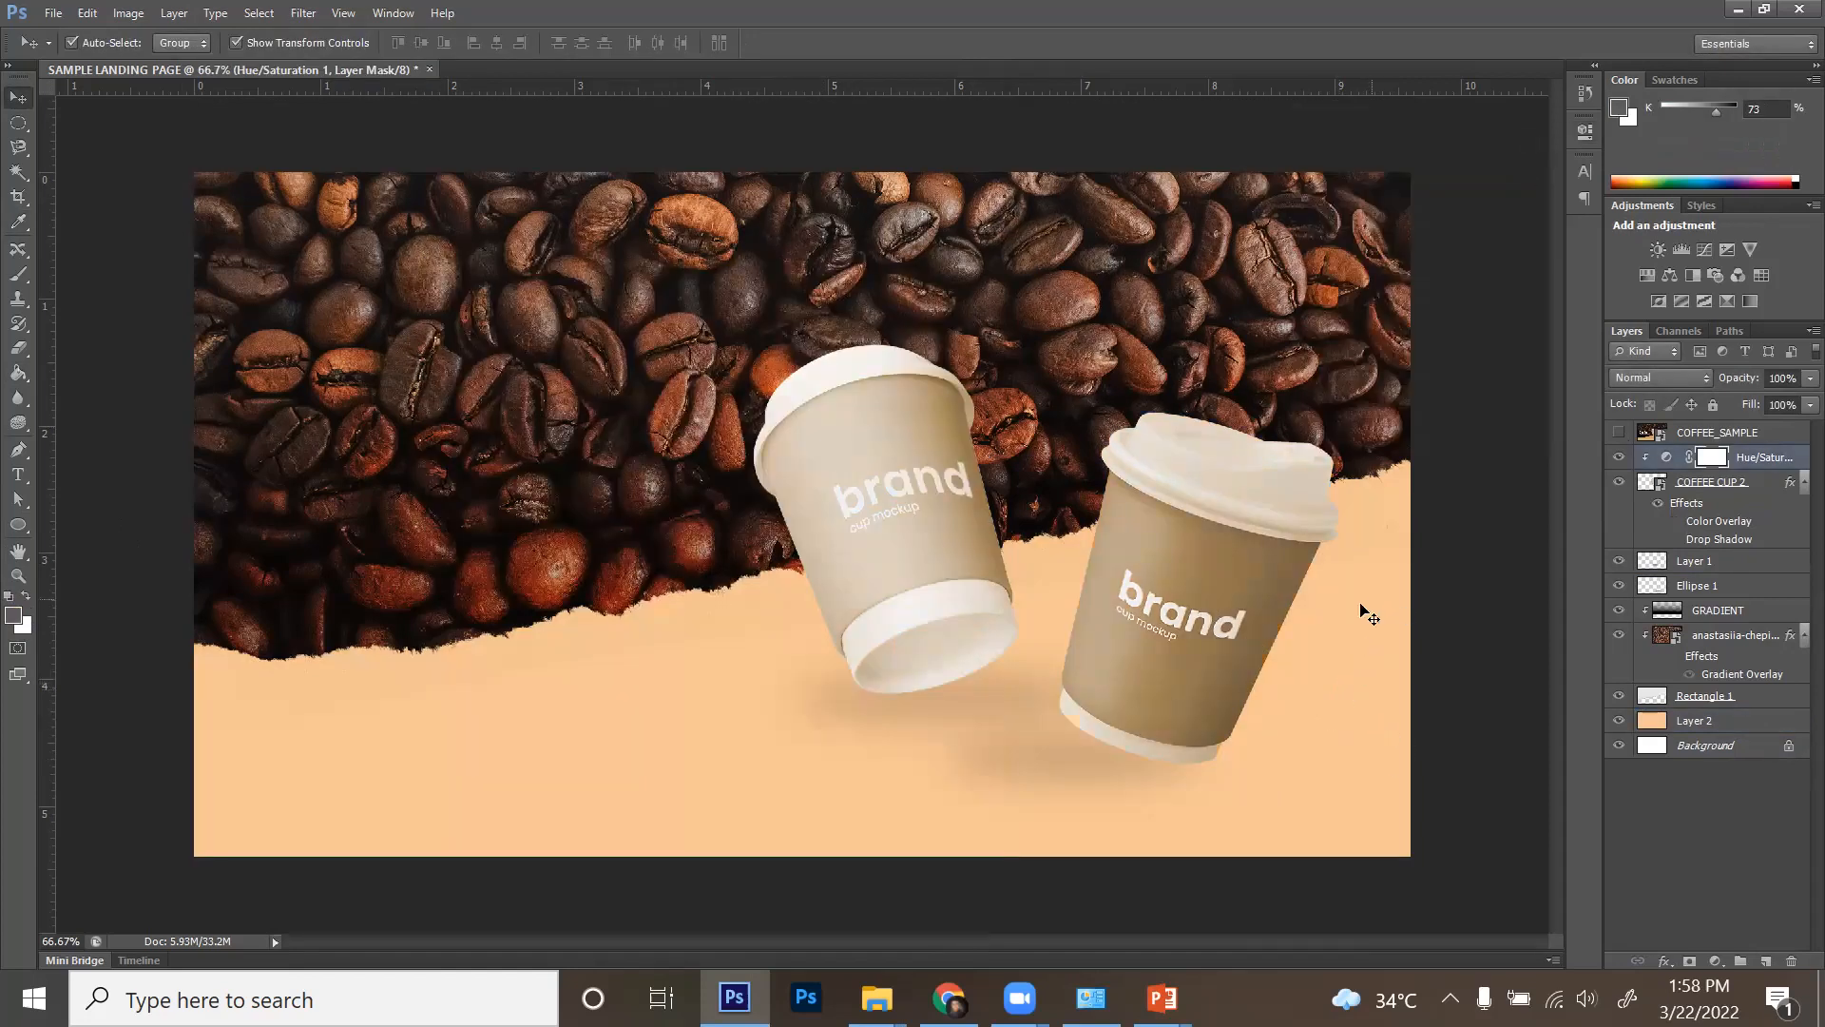
- Compare the recoloured cups with the COFFEE_SAMPLE reference and examine its left cup up close
left_click(1698, 481)
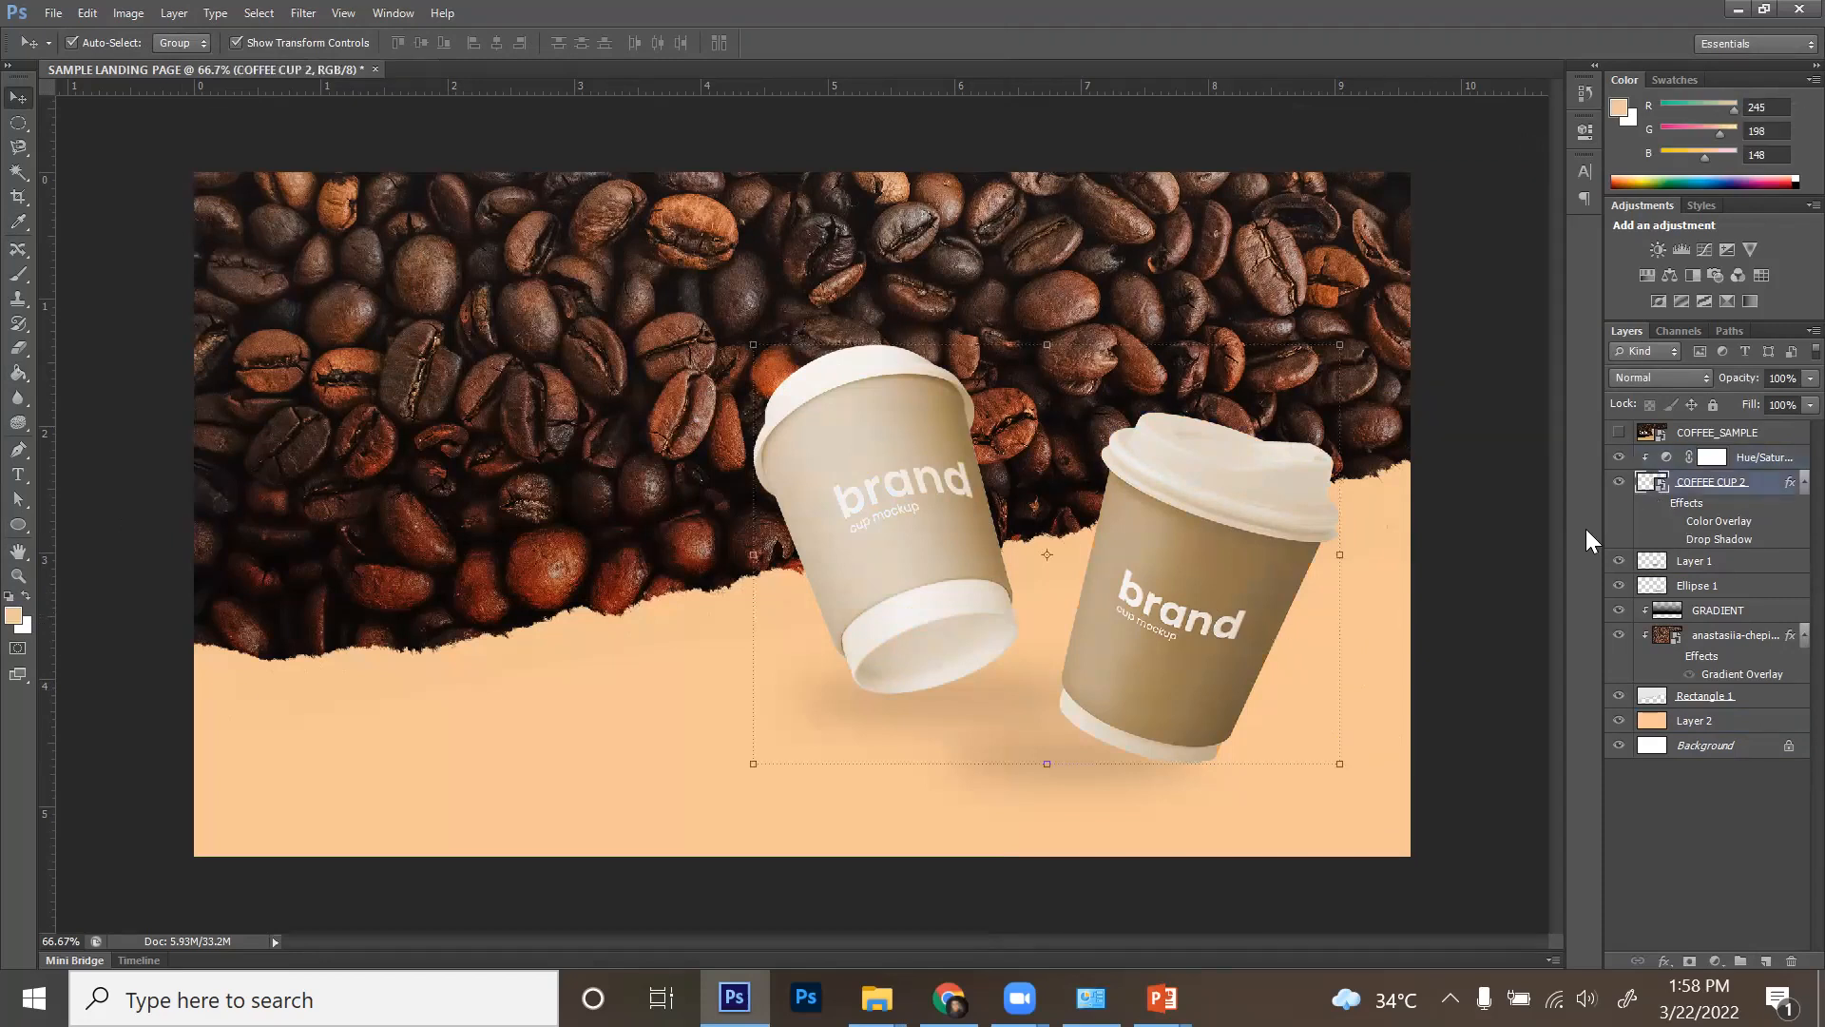
left_click(1476, 573)
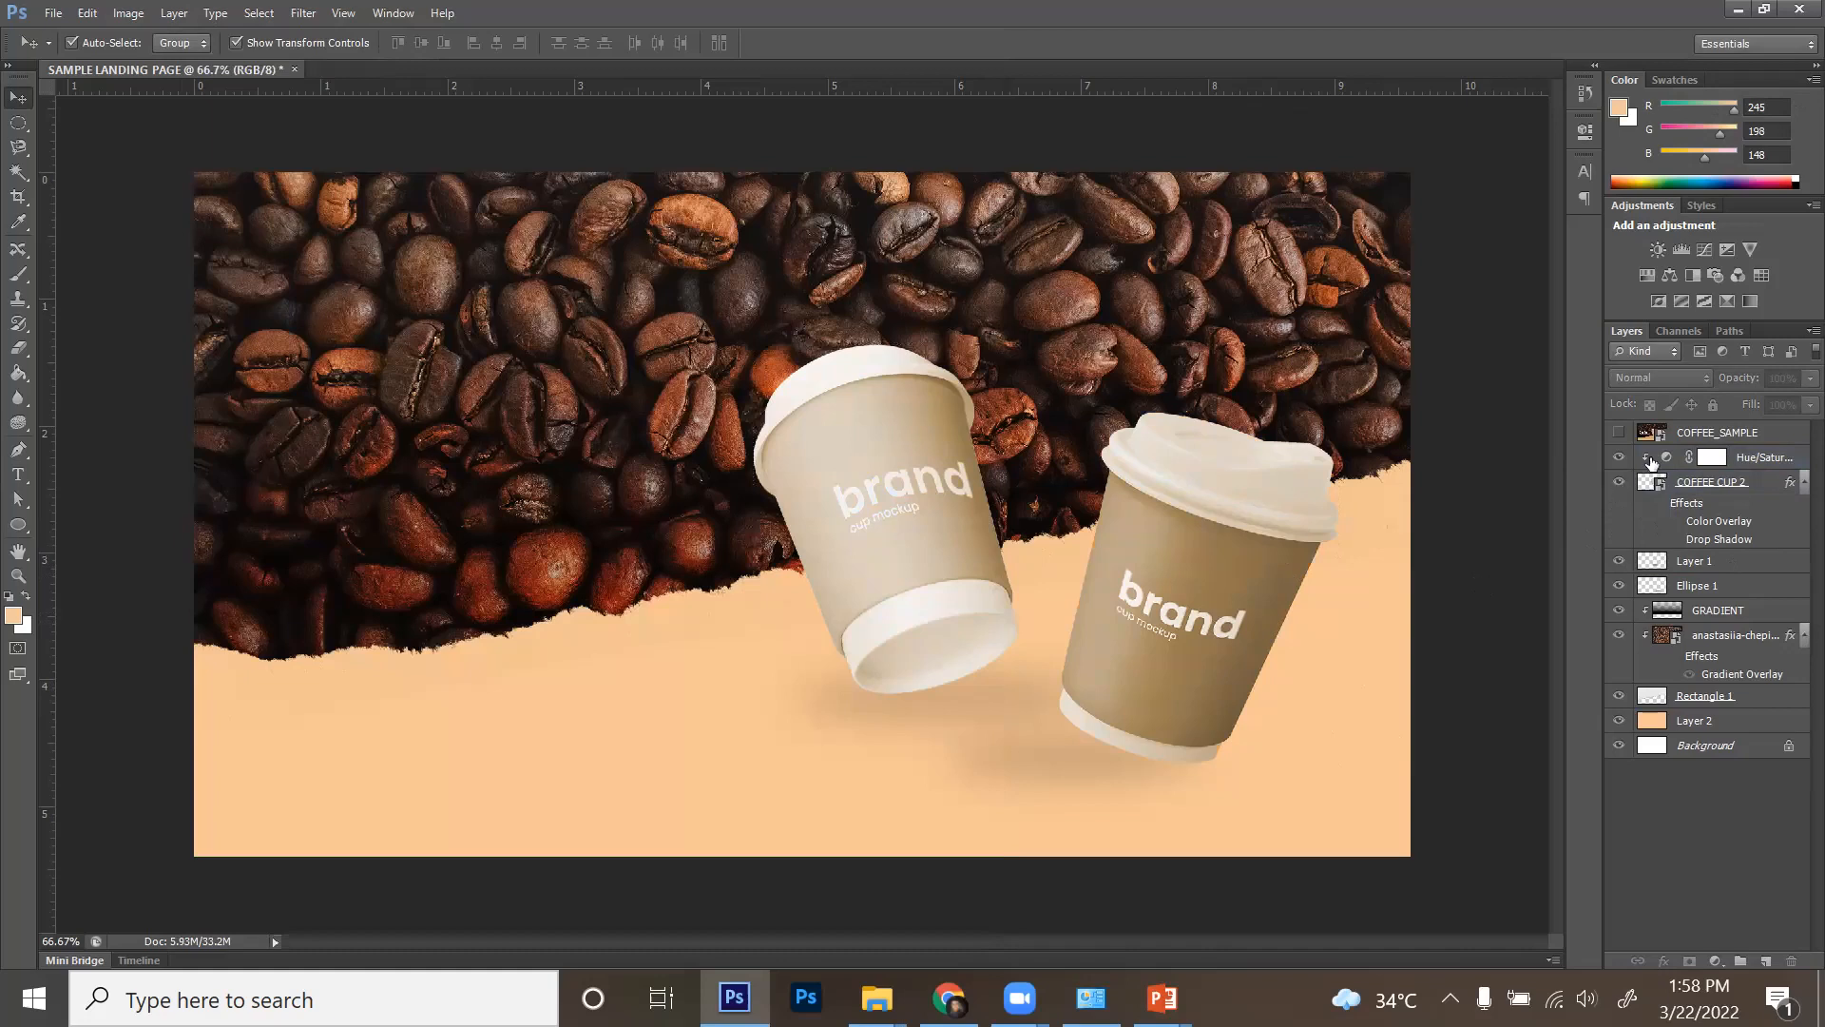
left_click(1618, 436)
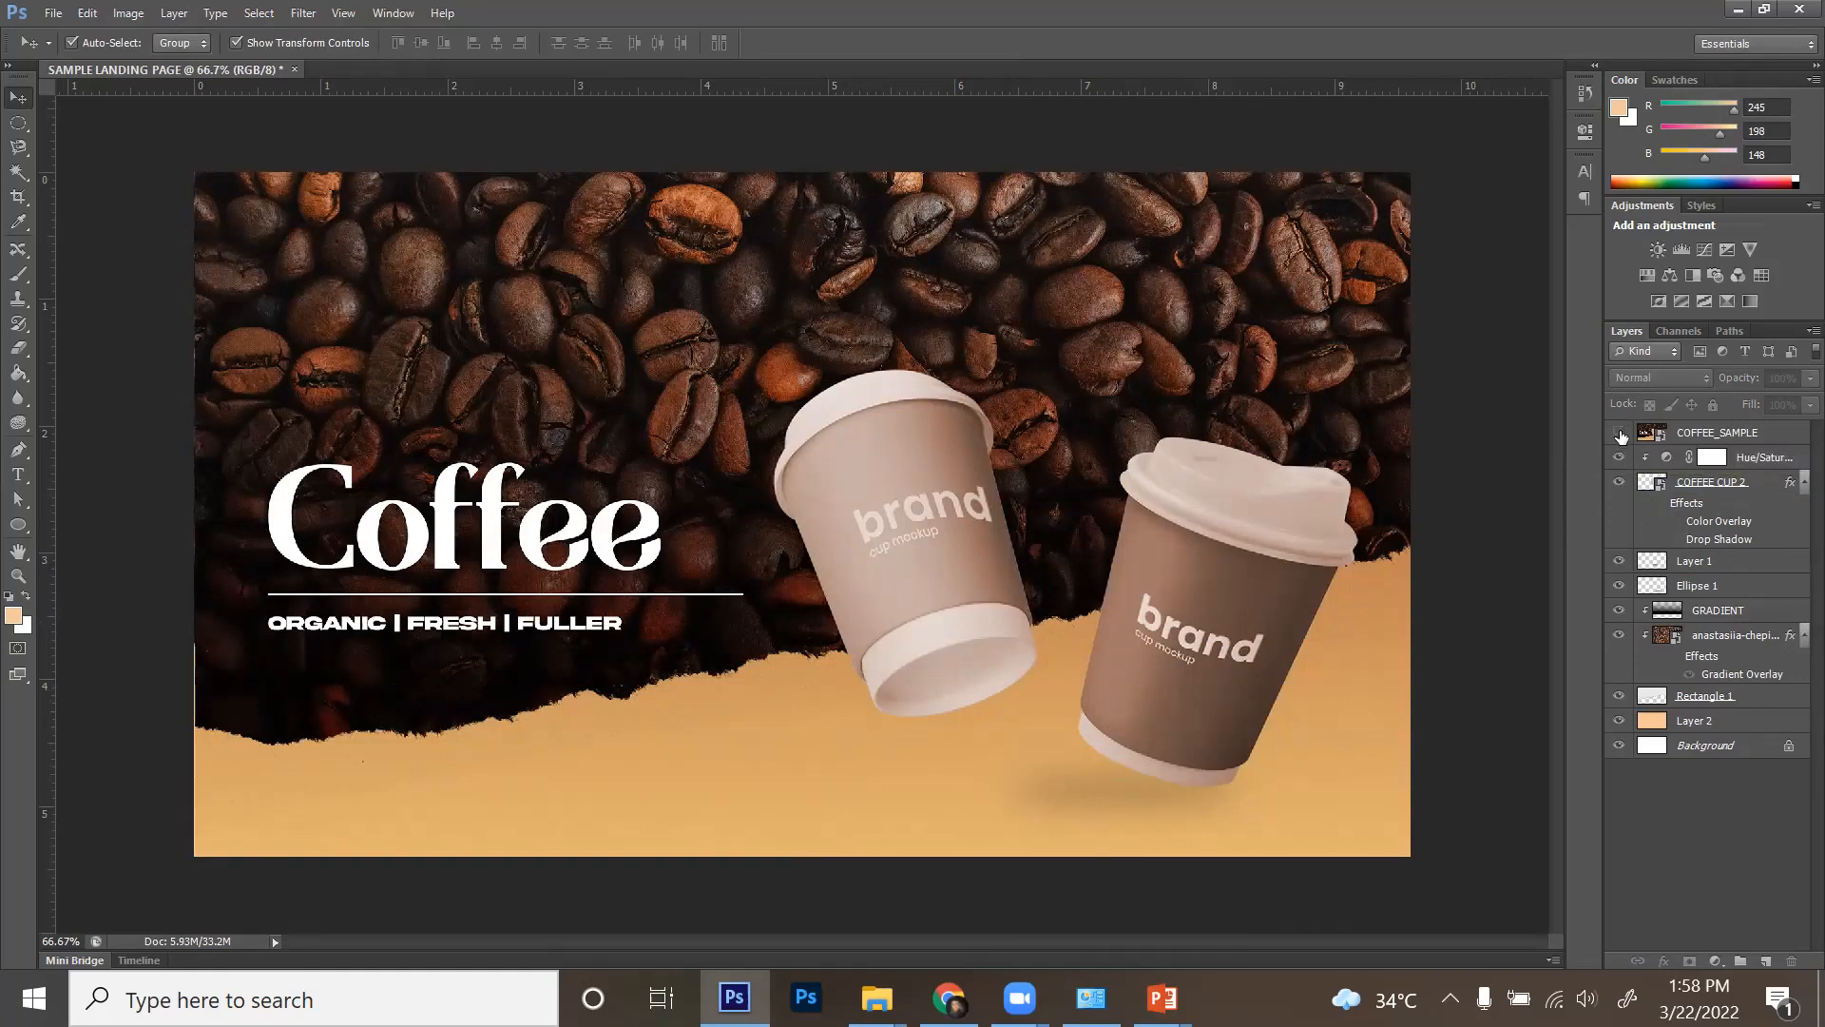
left_click(1619, 435)
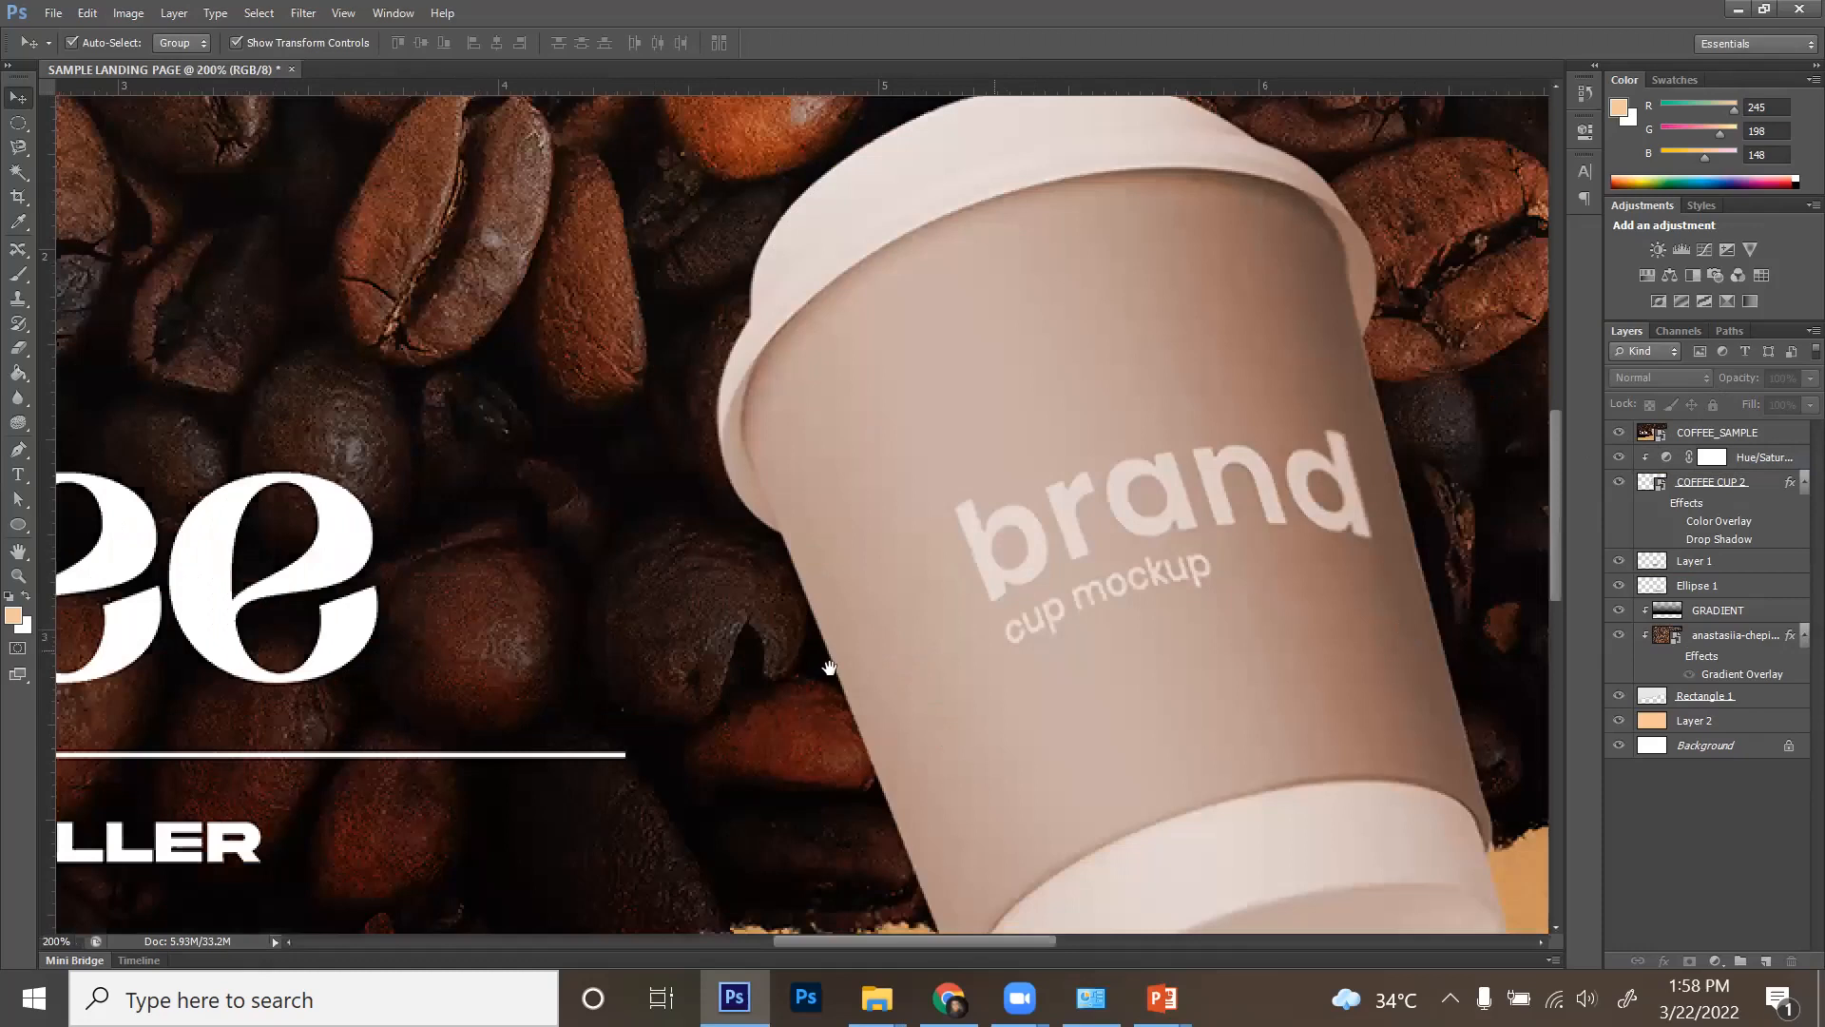
- Check the bottom of the reference's left cup, hide COFFEE_SAMPLE and examine the recreated cup and its shadow
scroll(827, 428, "down", 5)
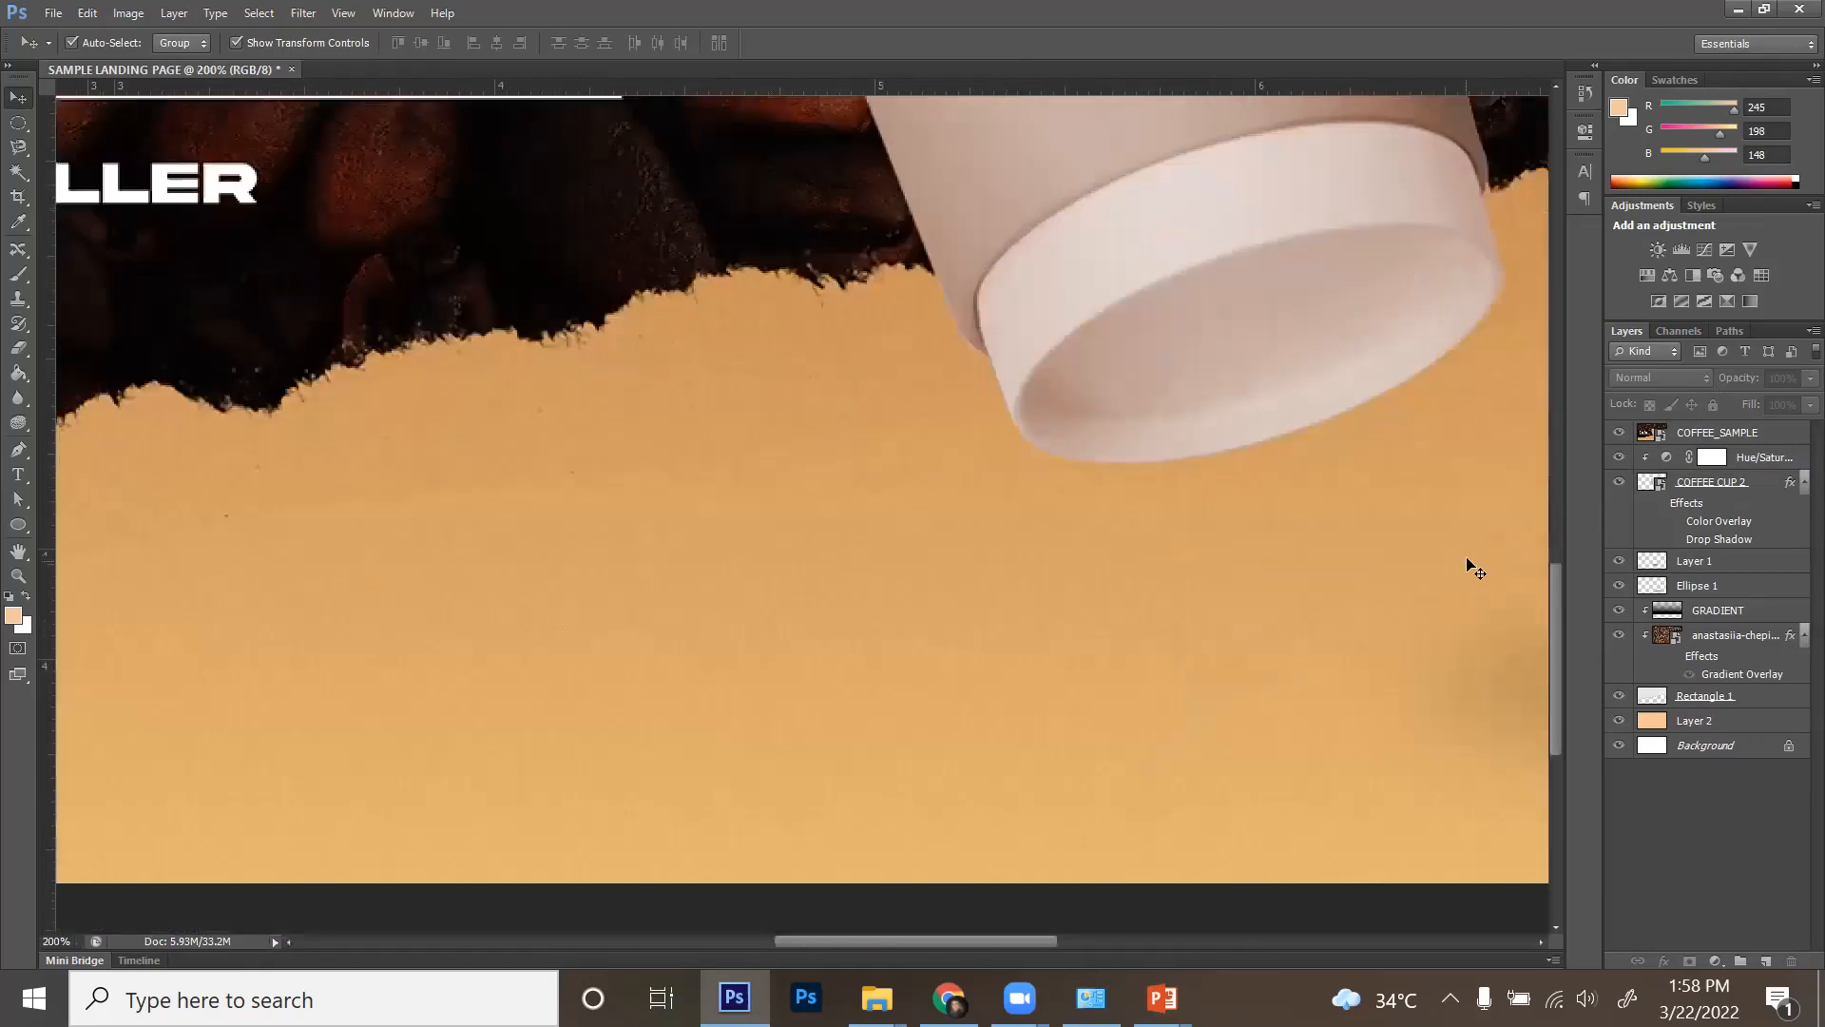
left_click(1619, 439)
scroll(934, 859, "up", 4)
scroll(693, 705, "left", 2)
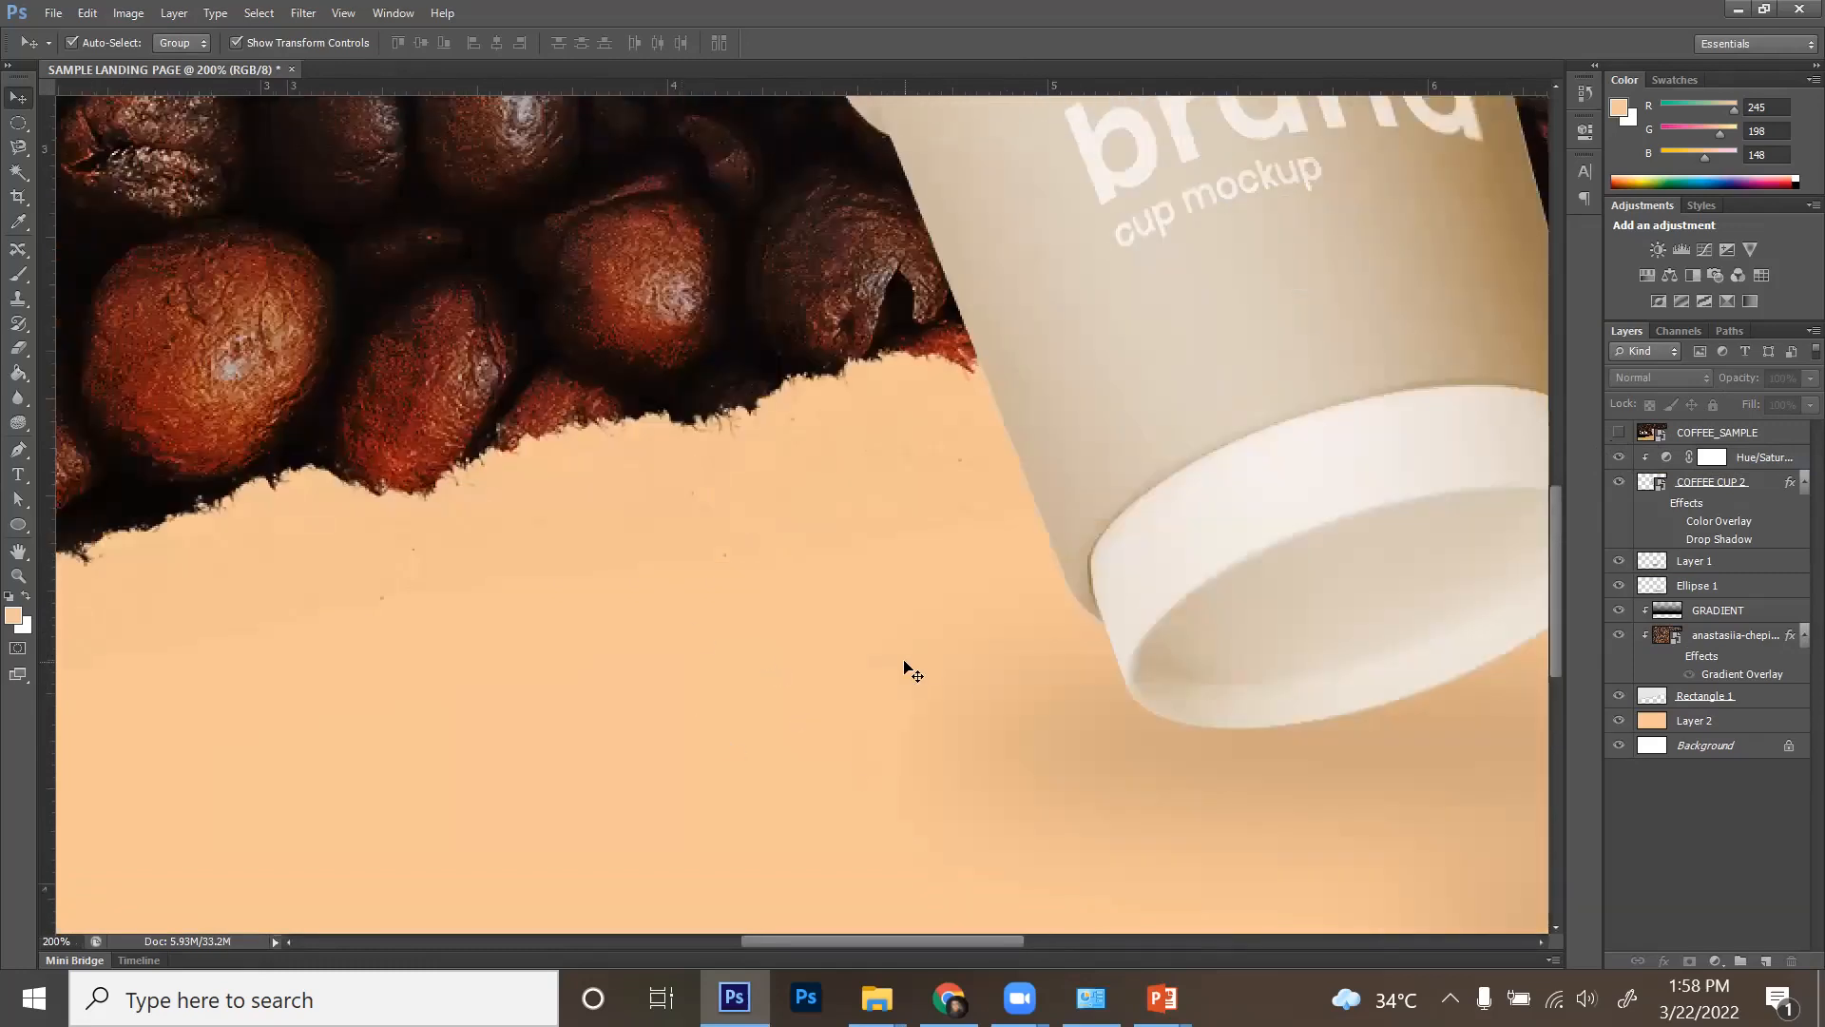
key("ctrl+0")
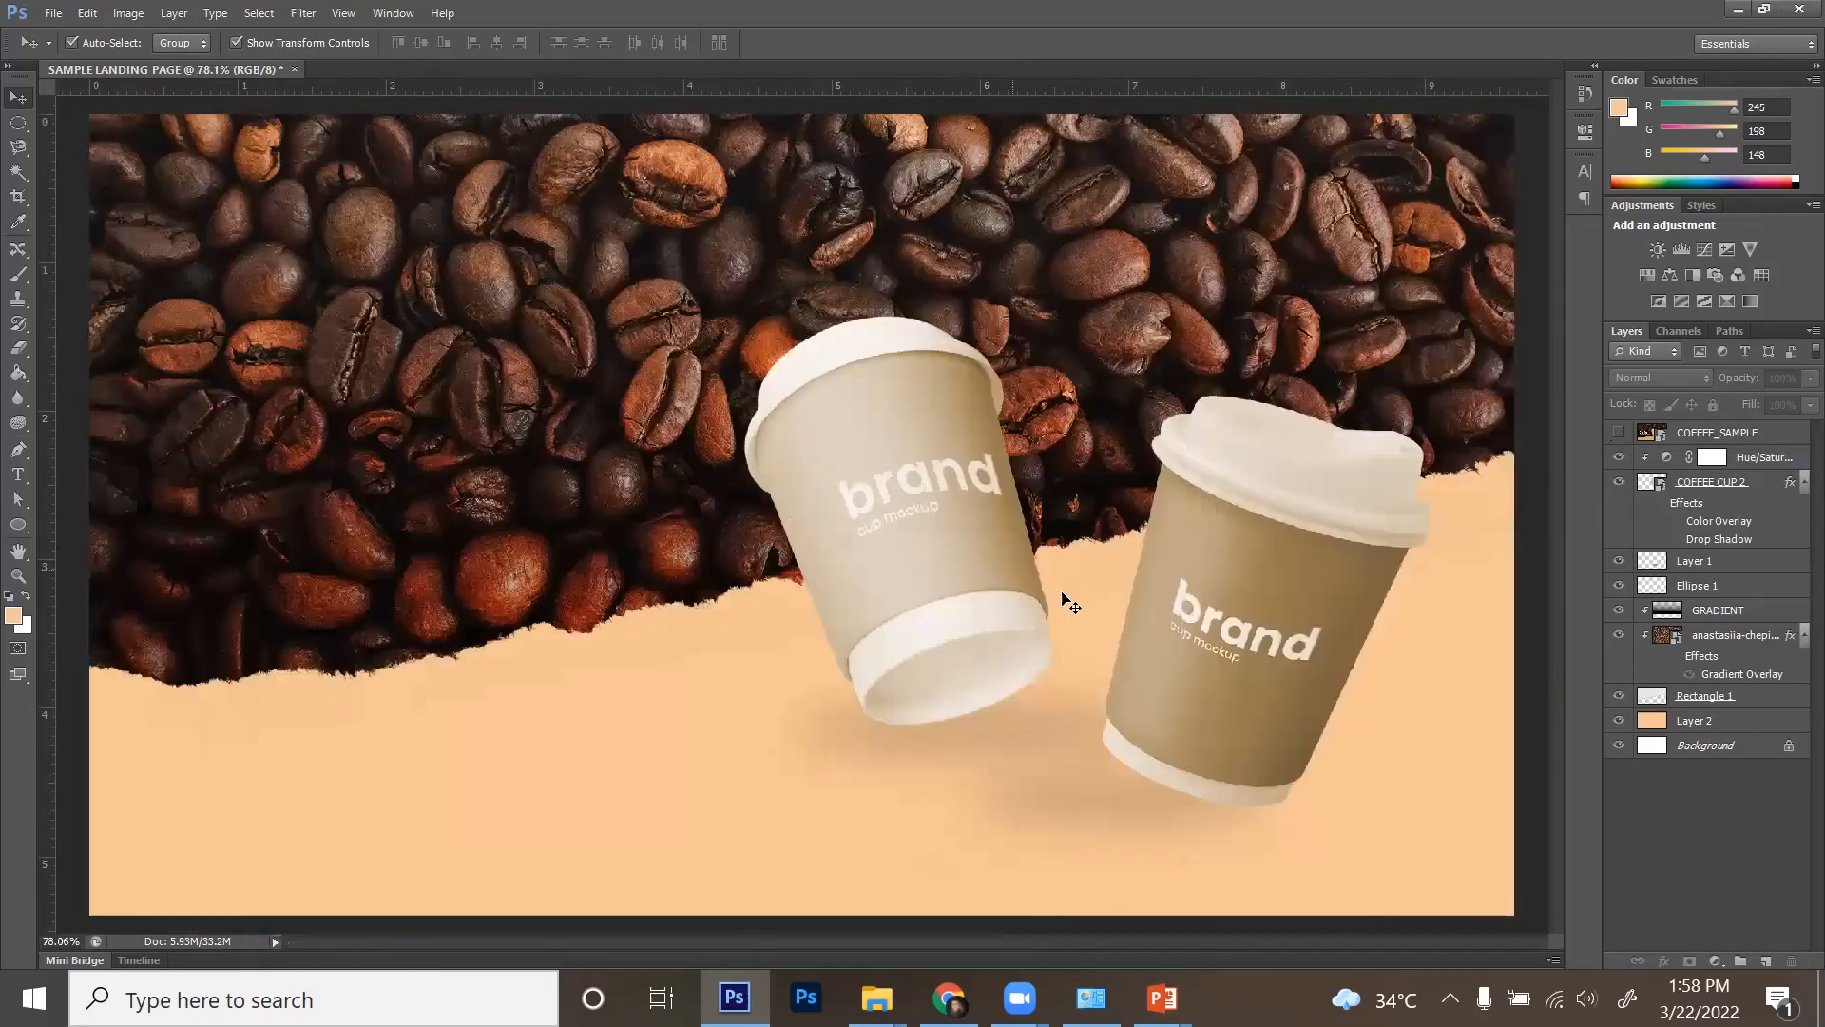
- Add a new layer above Layer 2 and fill it with black
left_click(1712, 729)
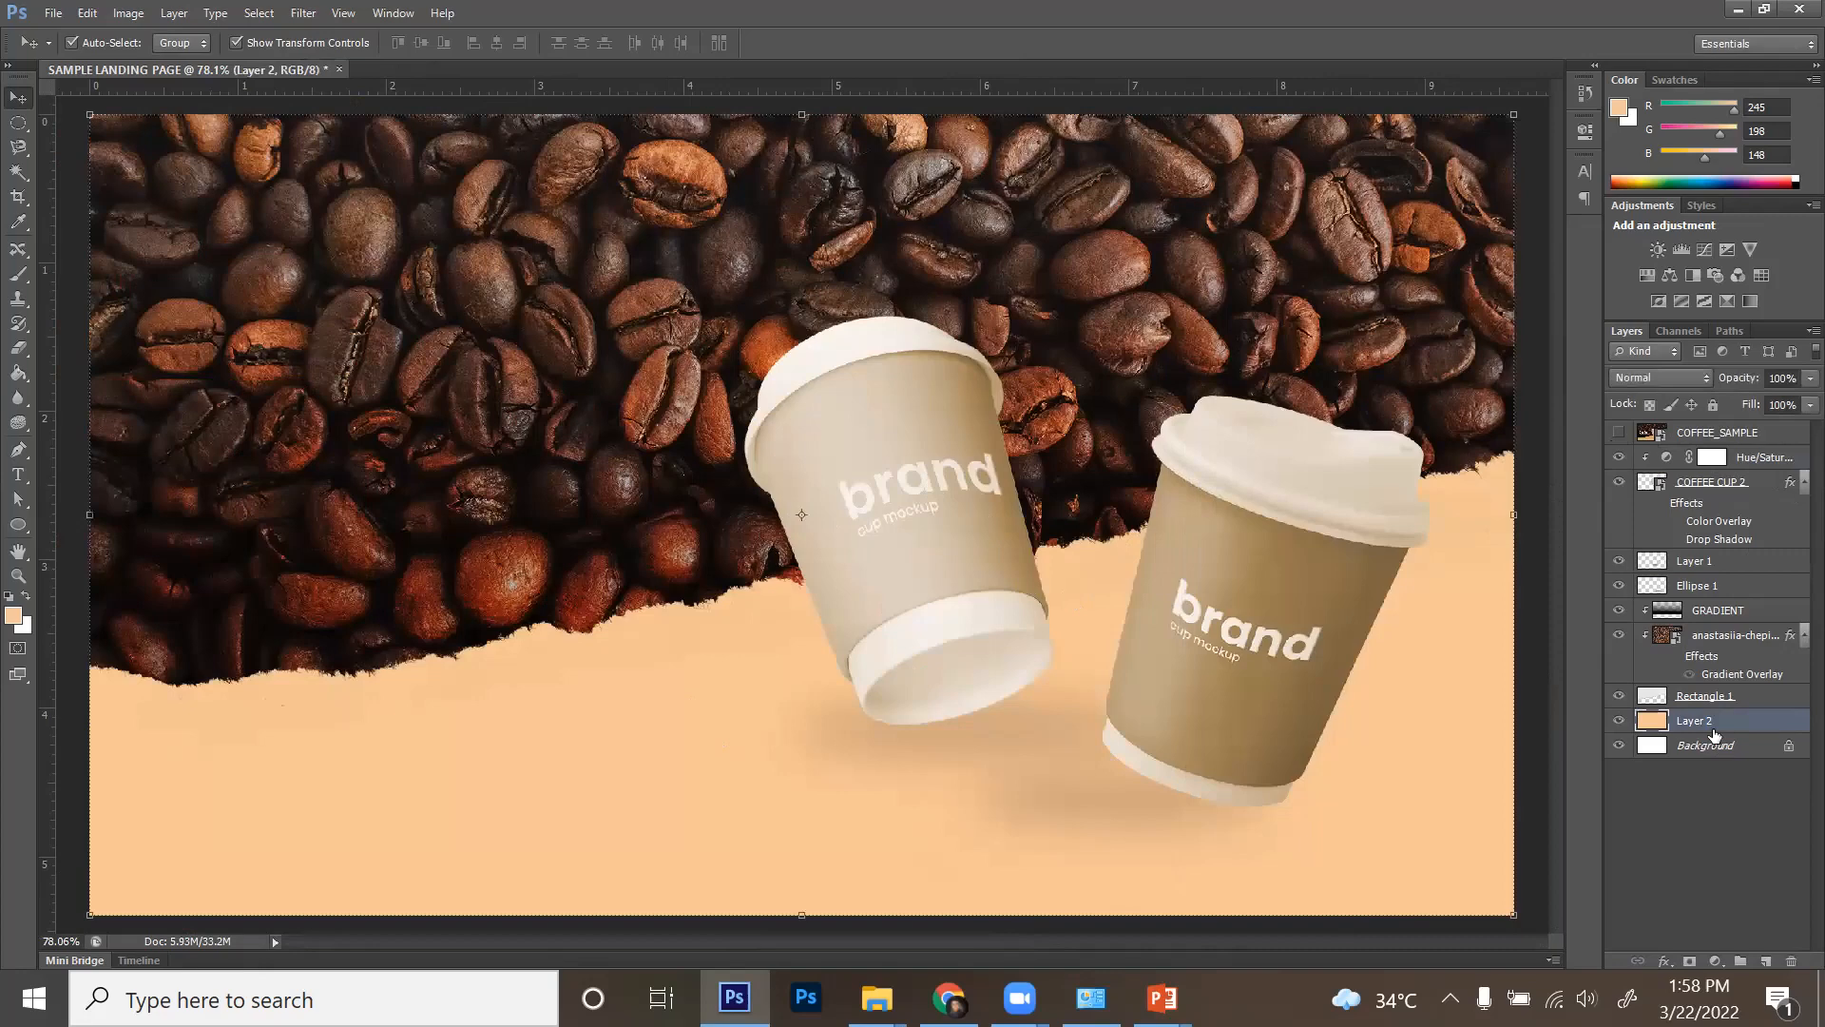
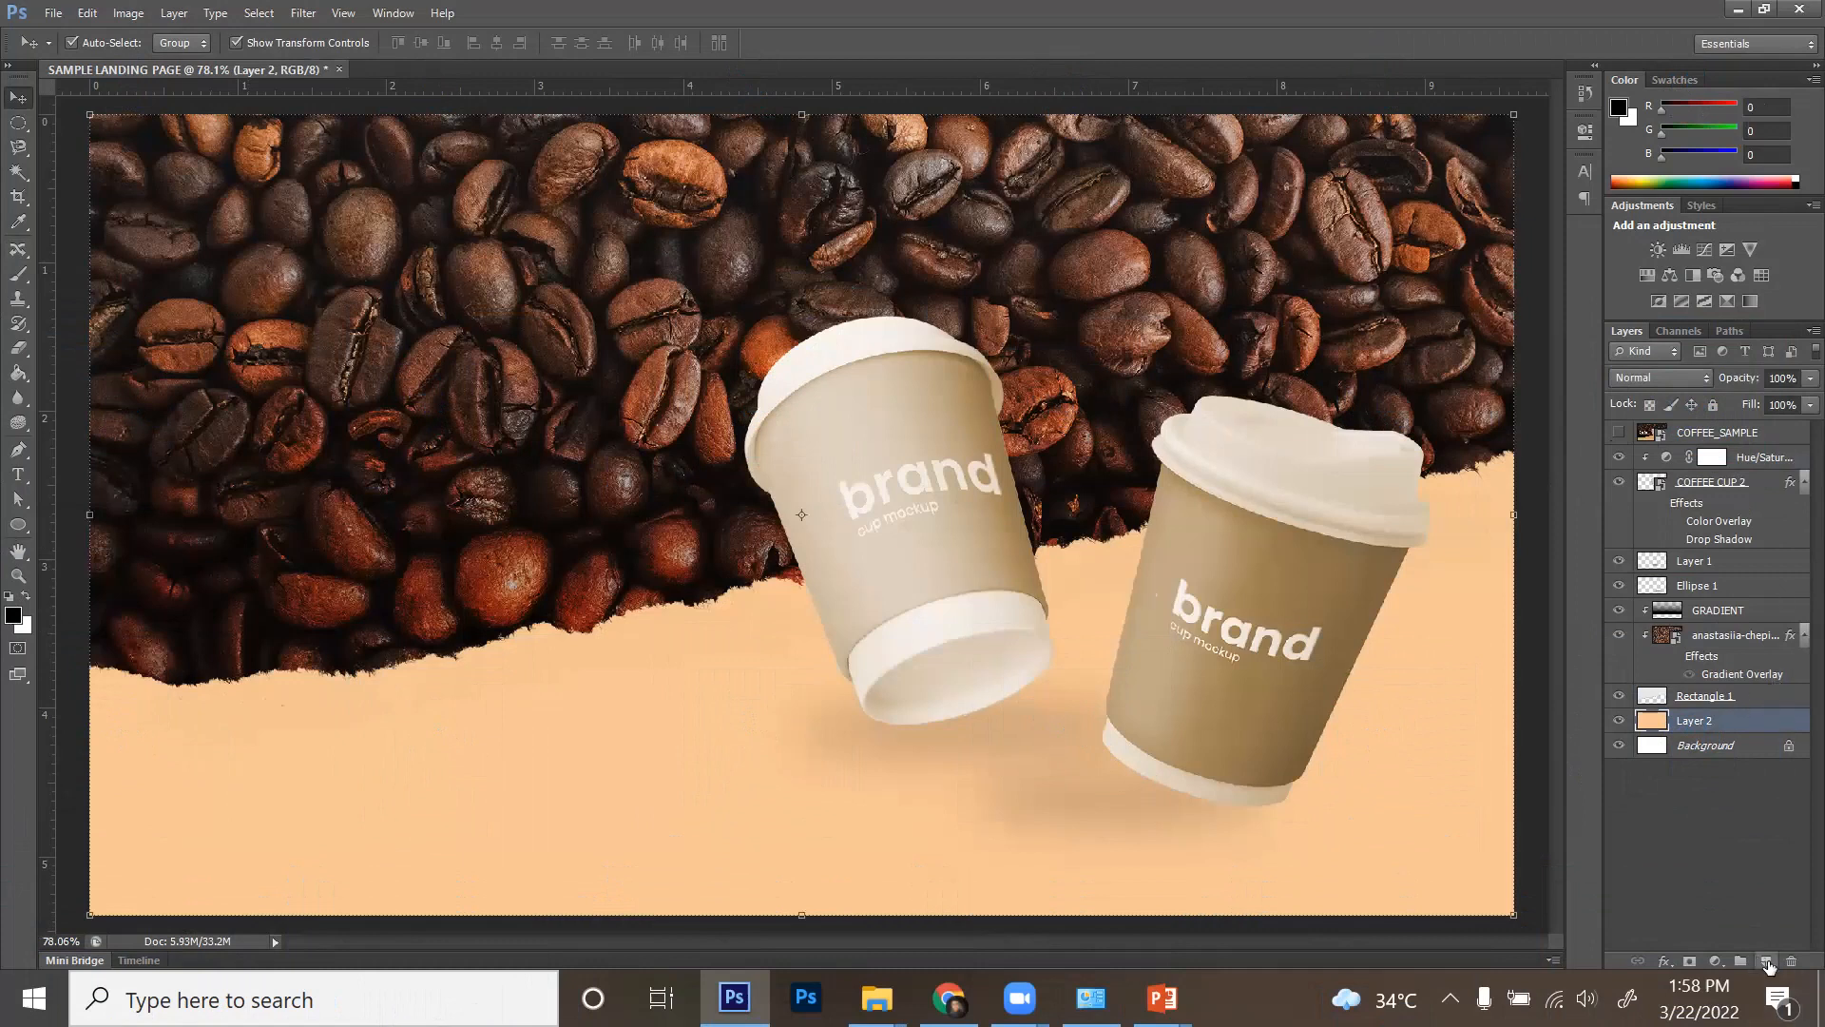
left_click(1766, 961)
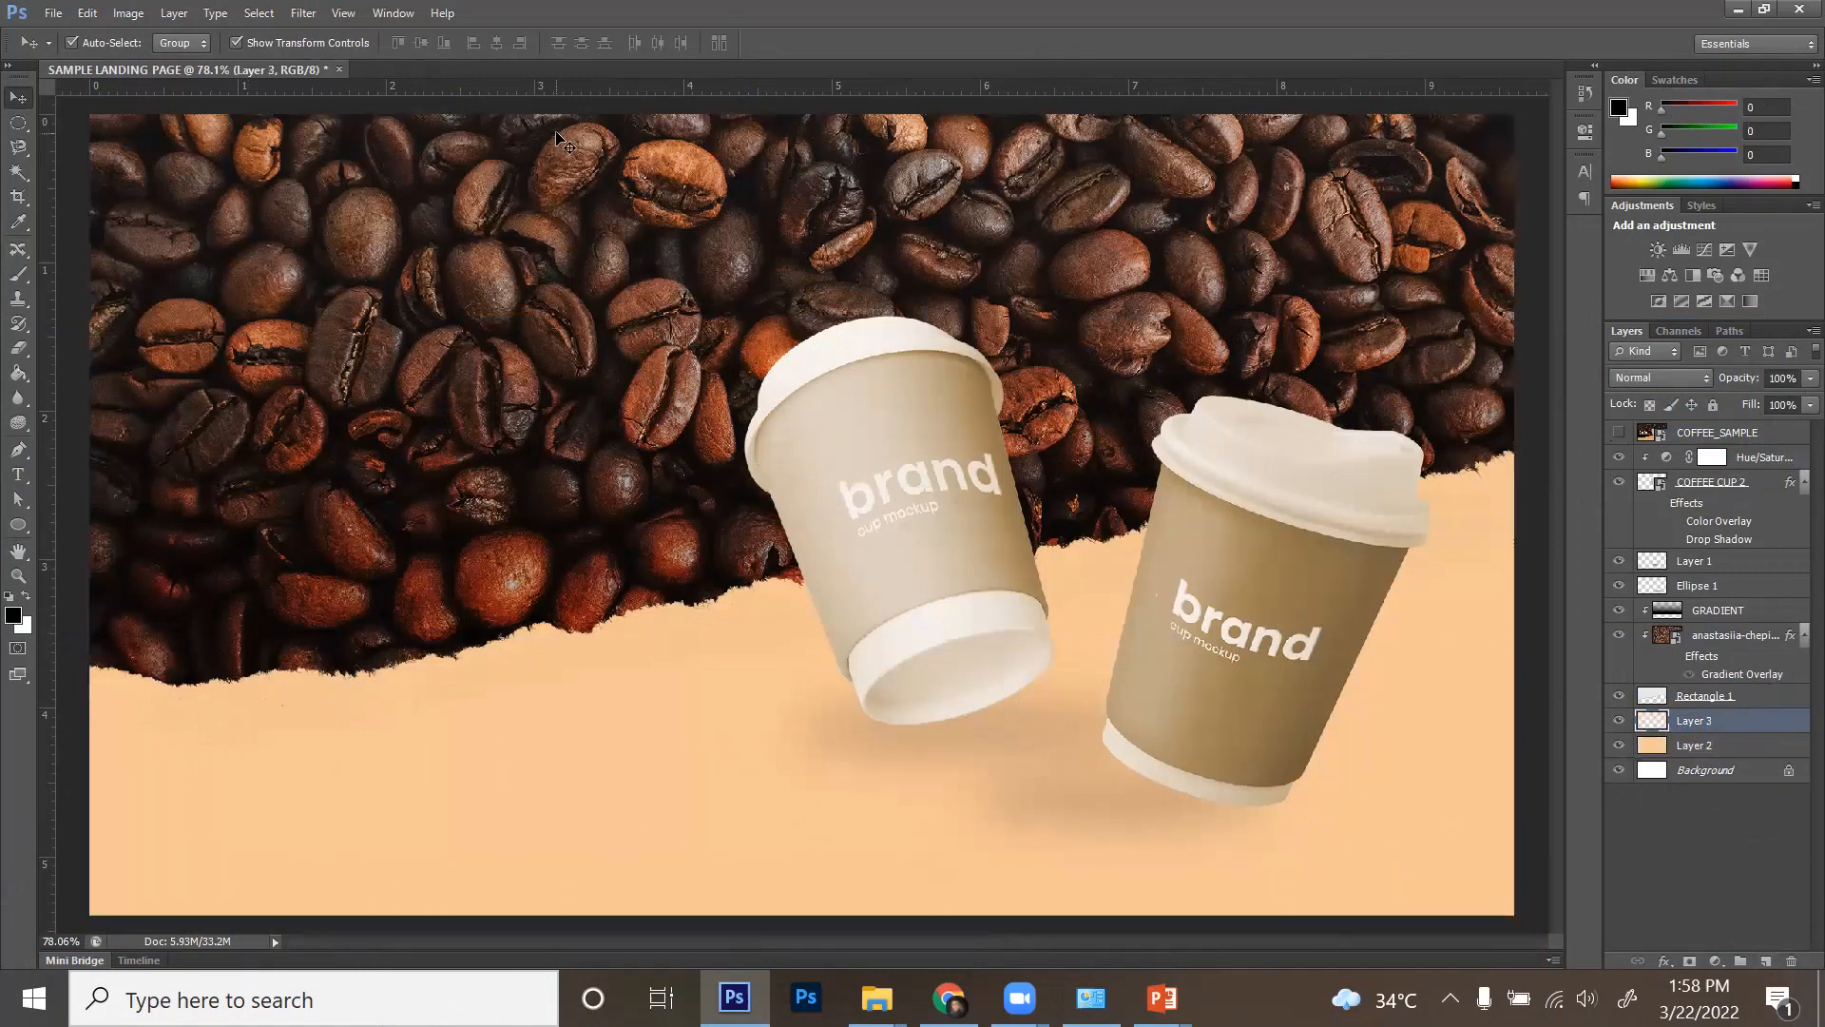
key("g")
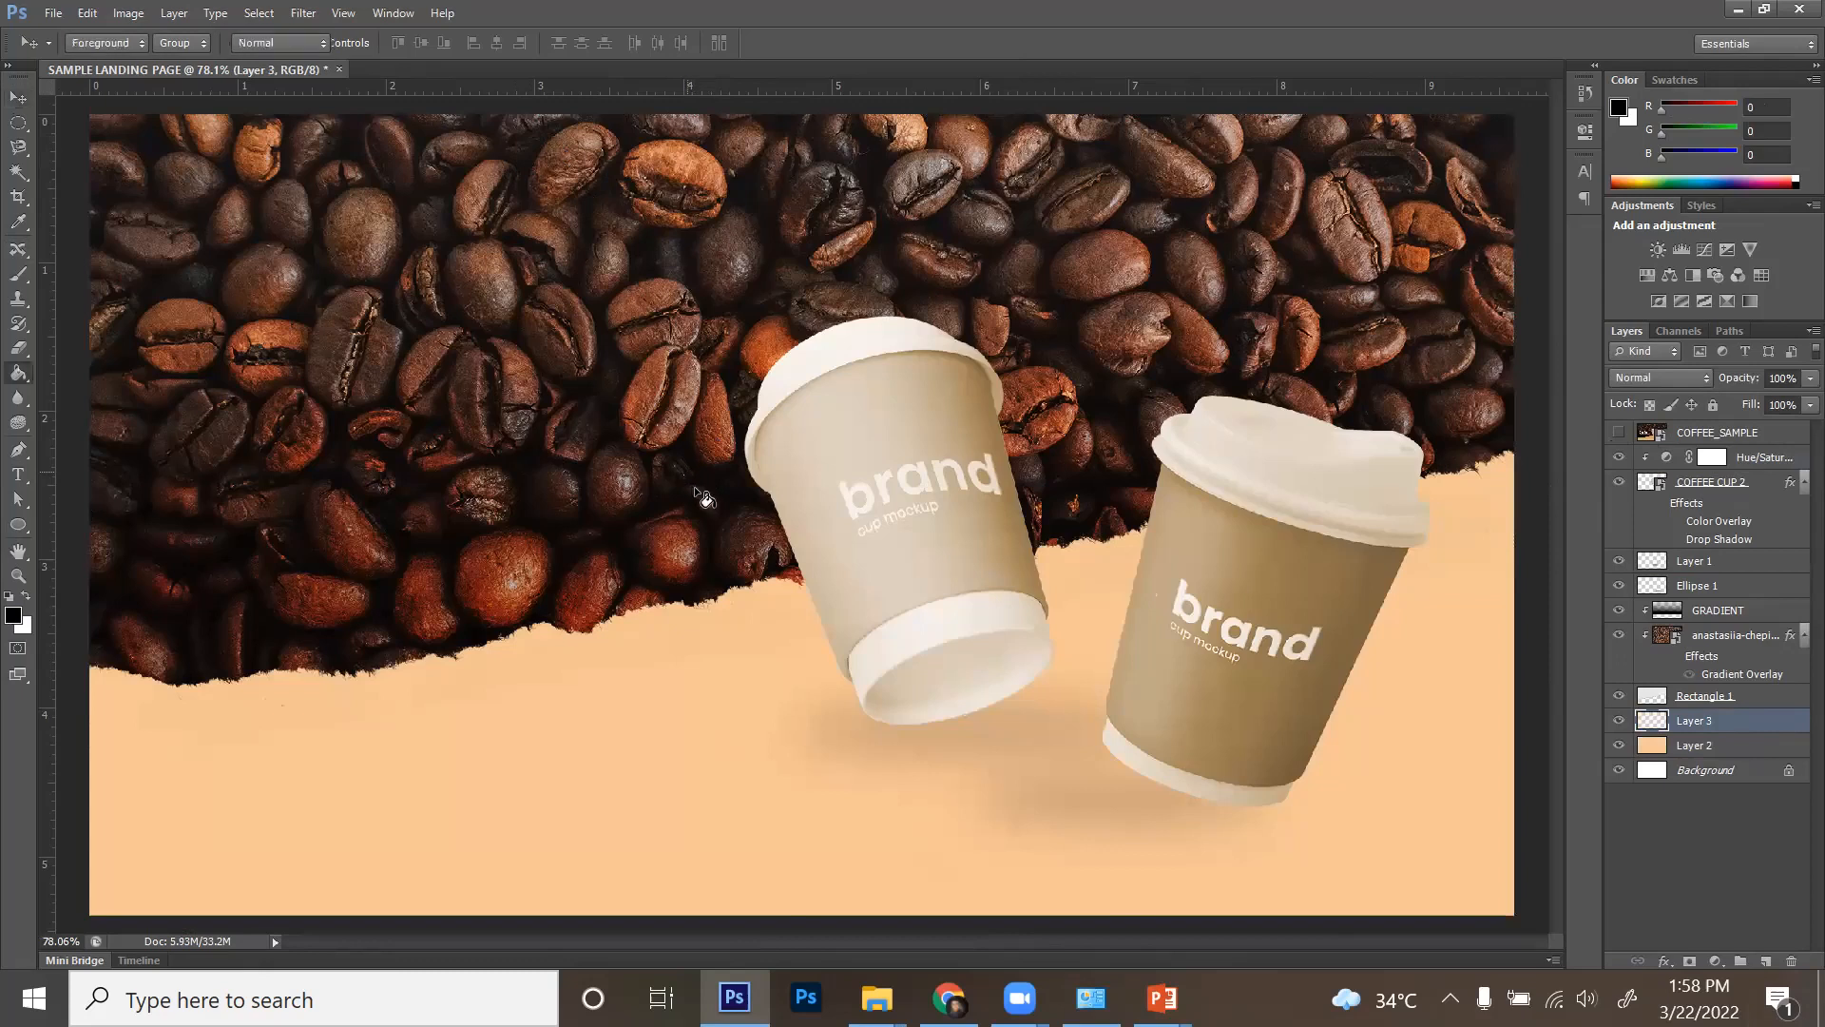
left_click(735, 738)
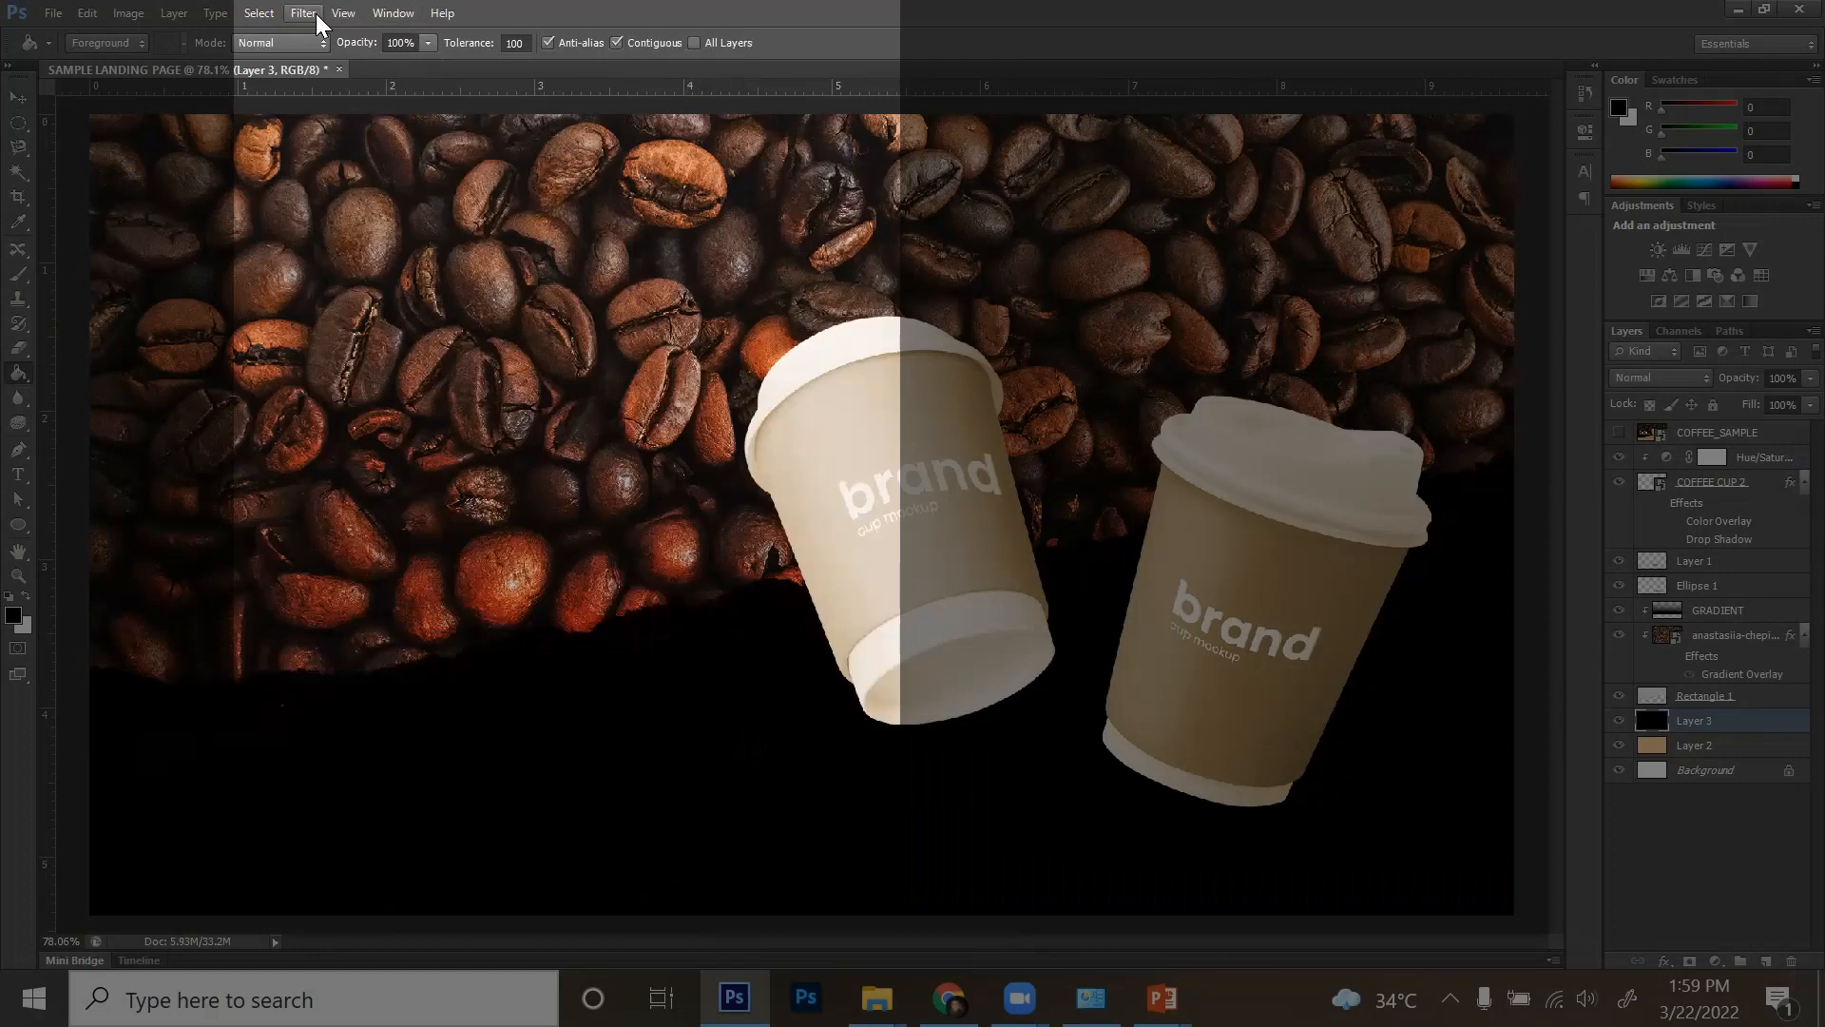
- Apply Add Noise to the black layer with amount 70.67%, Gaussian distribution and Monochromatic on
left_click(315, 13)
mouse_move(424, 354)
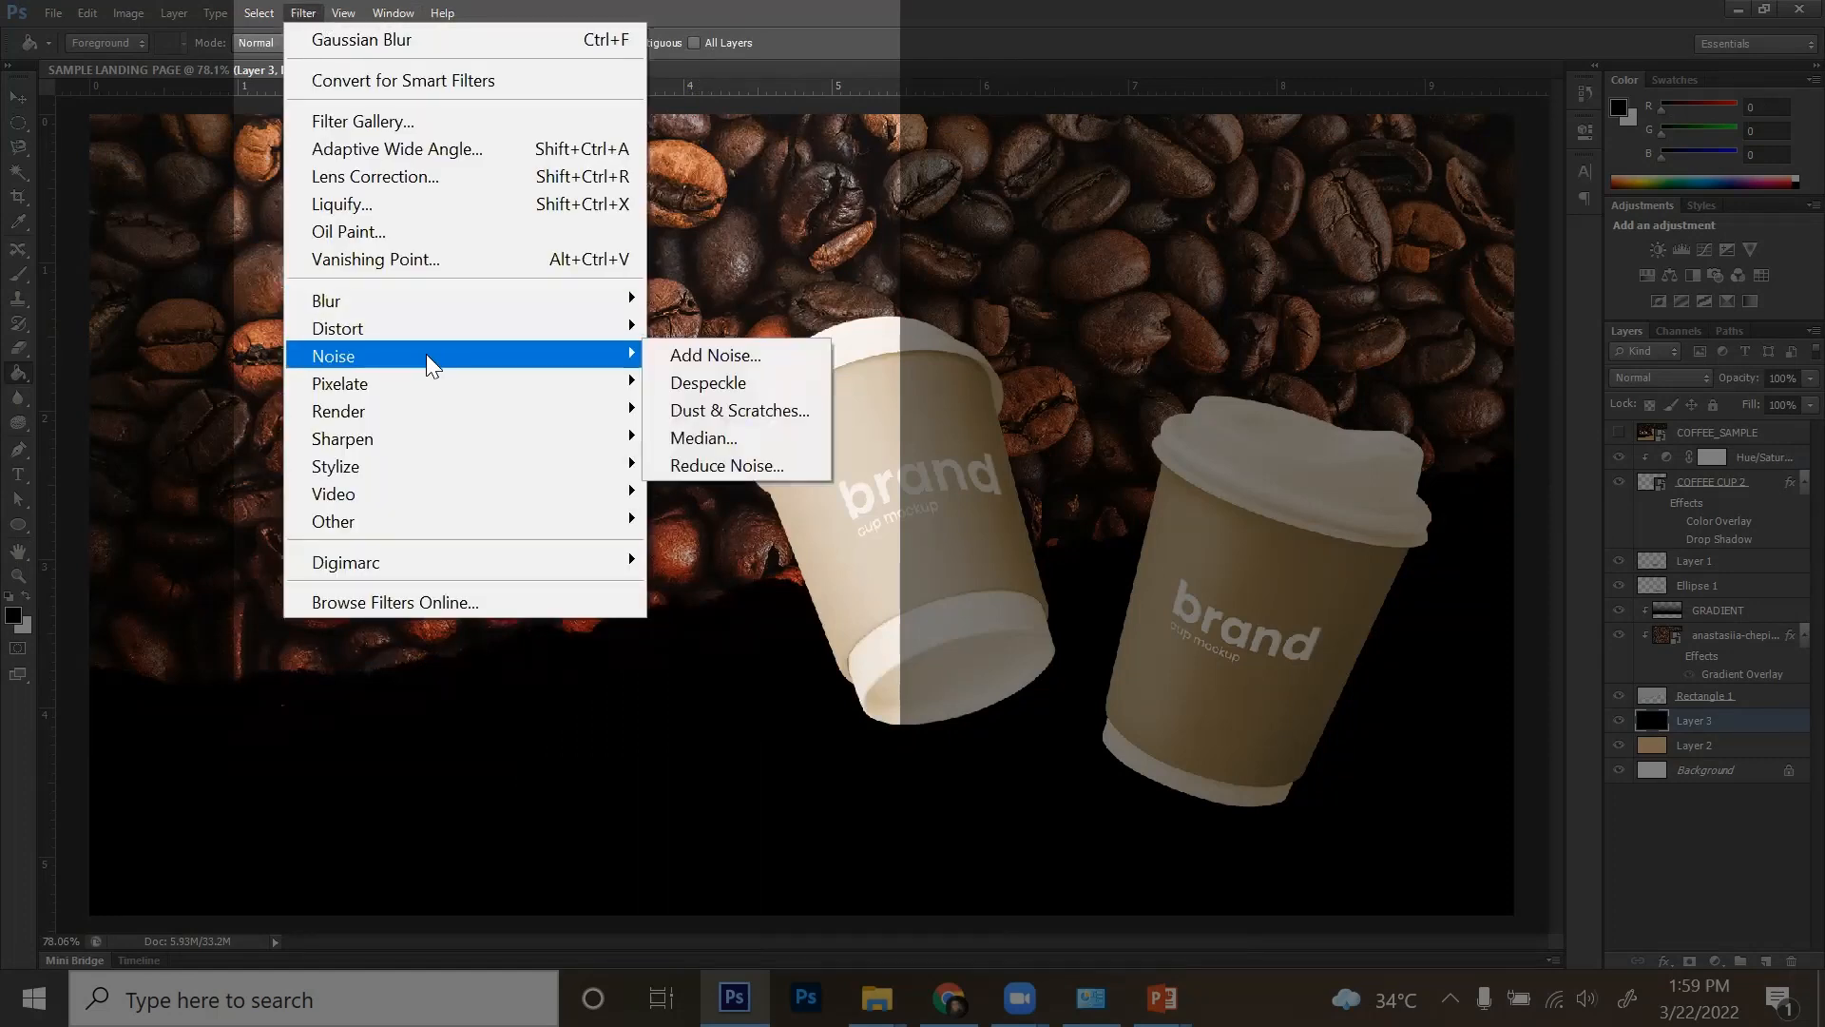
left_click(730, 353)
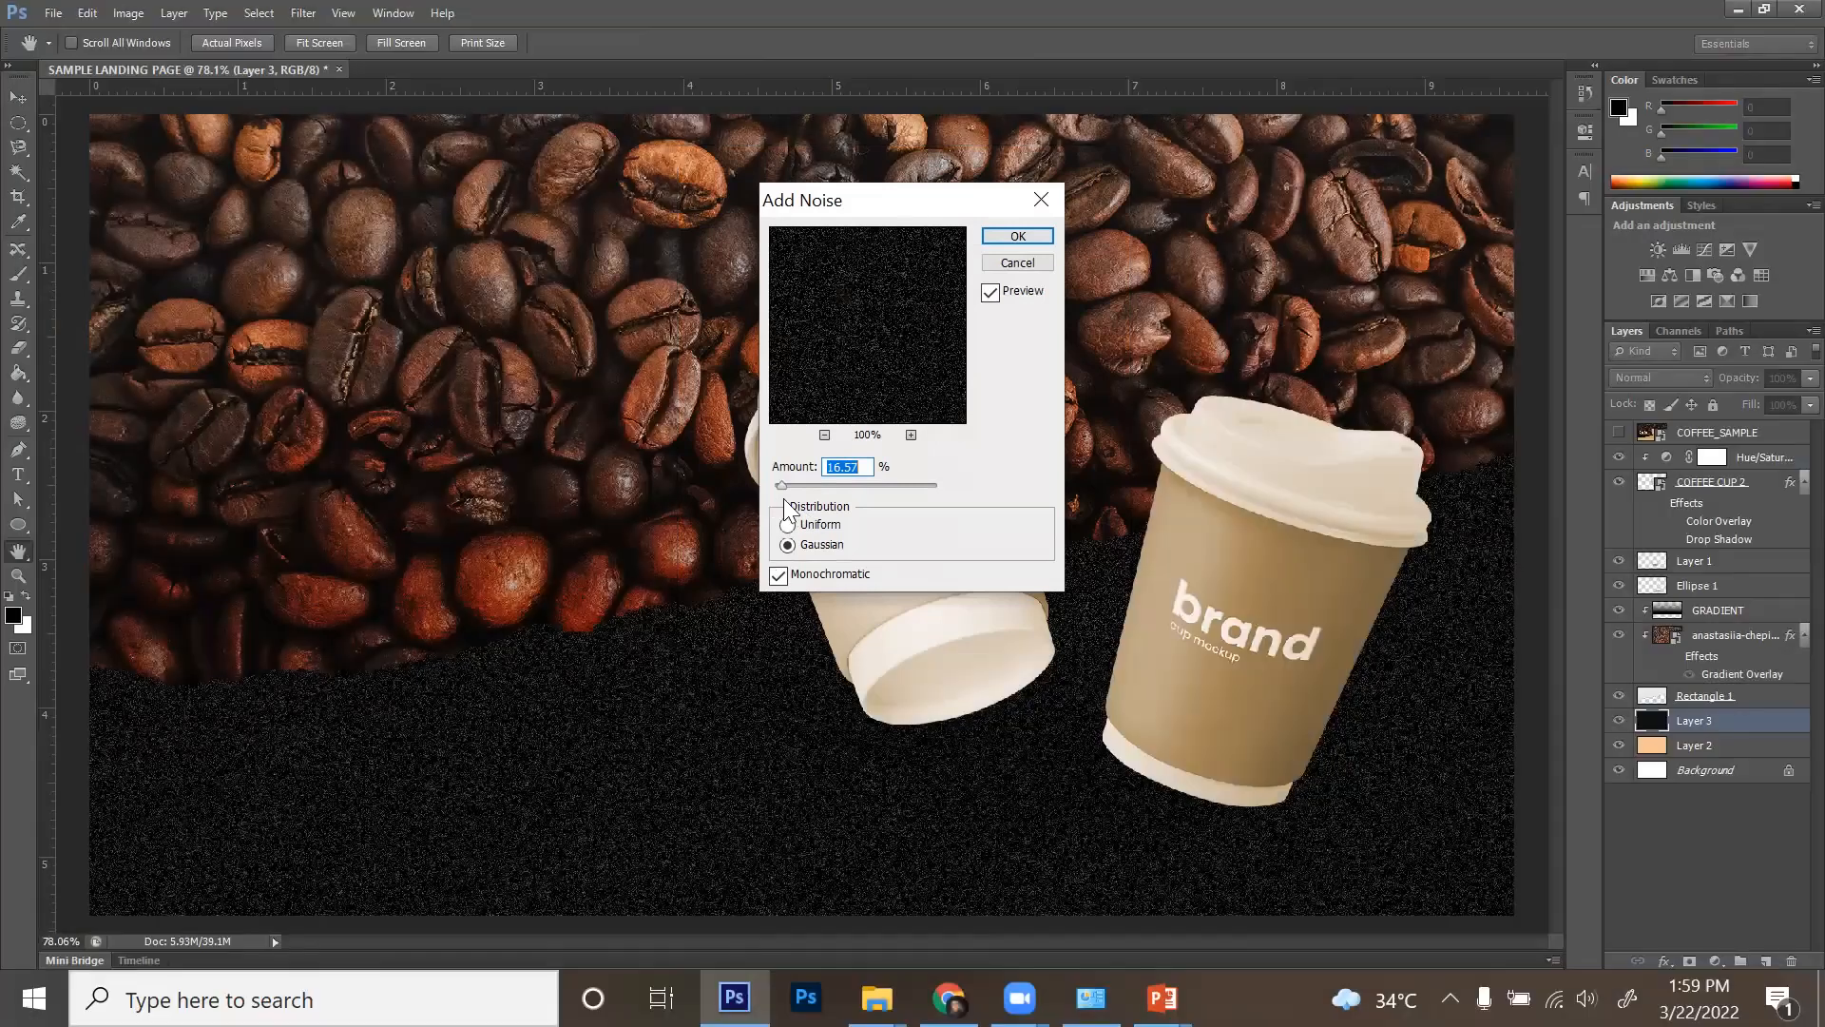
left_click_drag(804, 486, 801, 486)
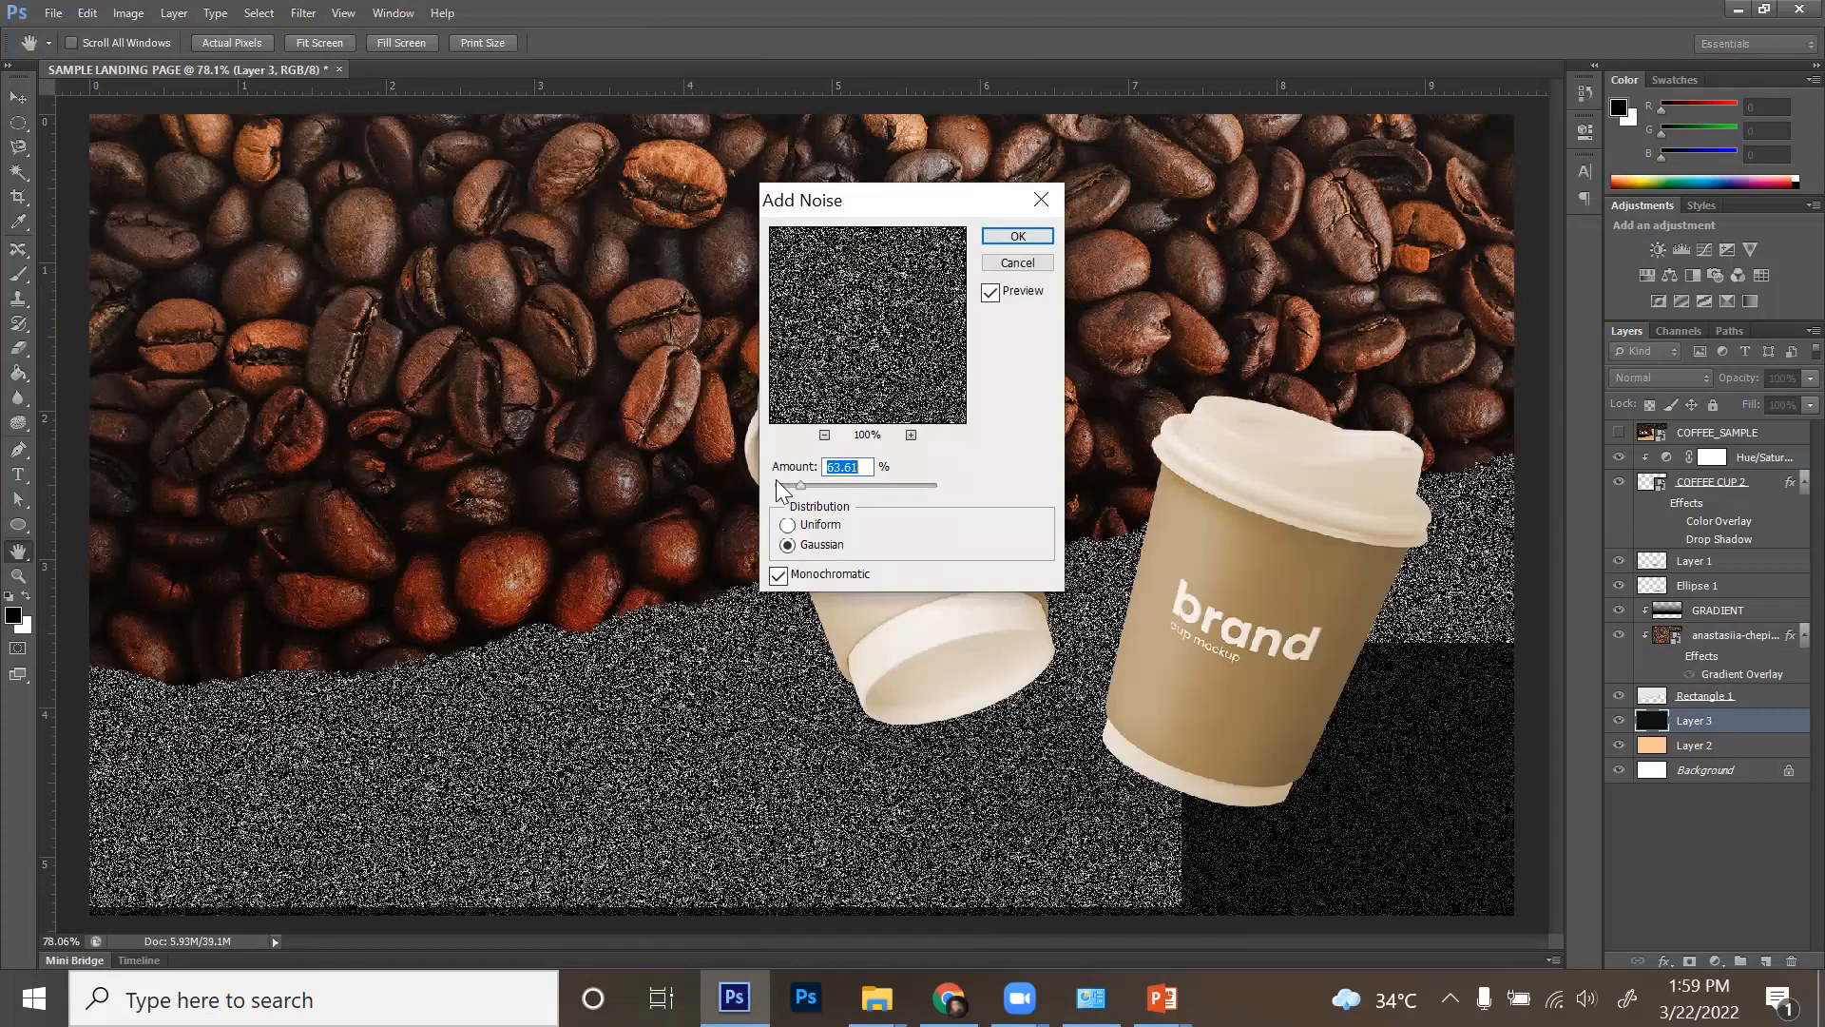
left_click(775, 484)
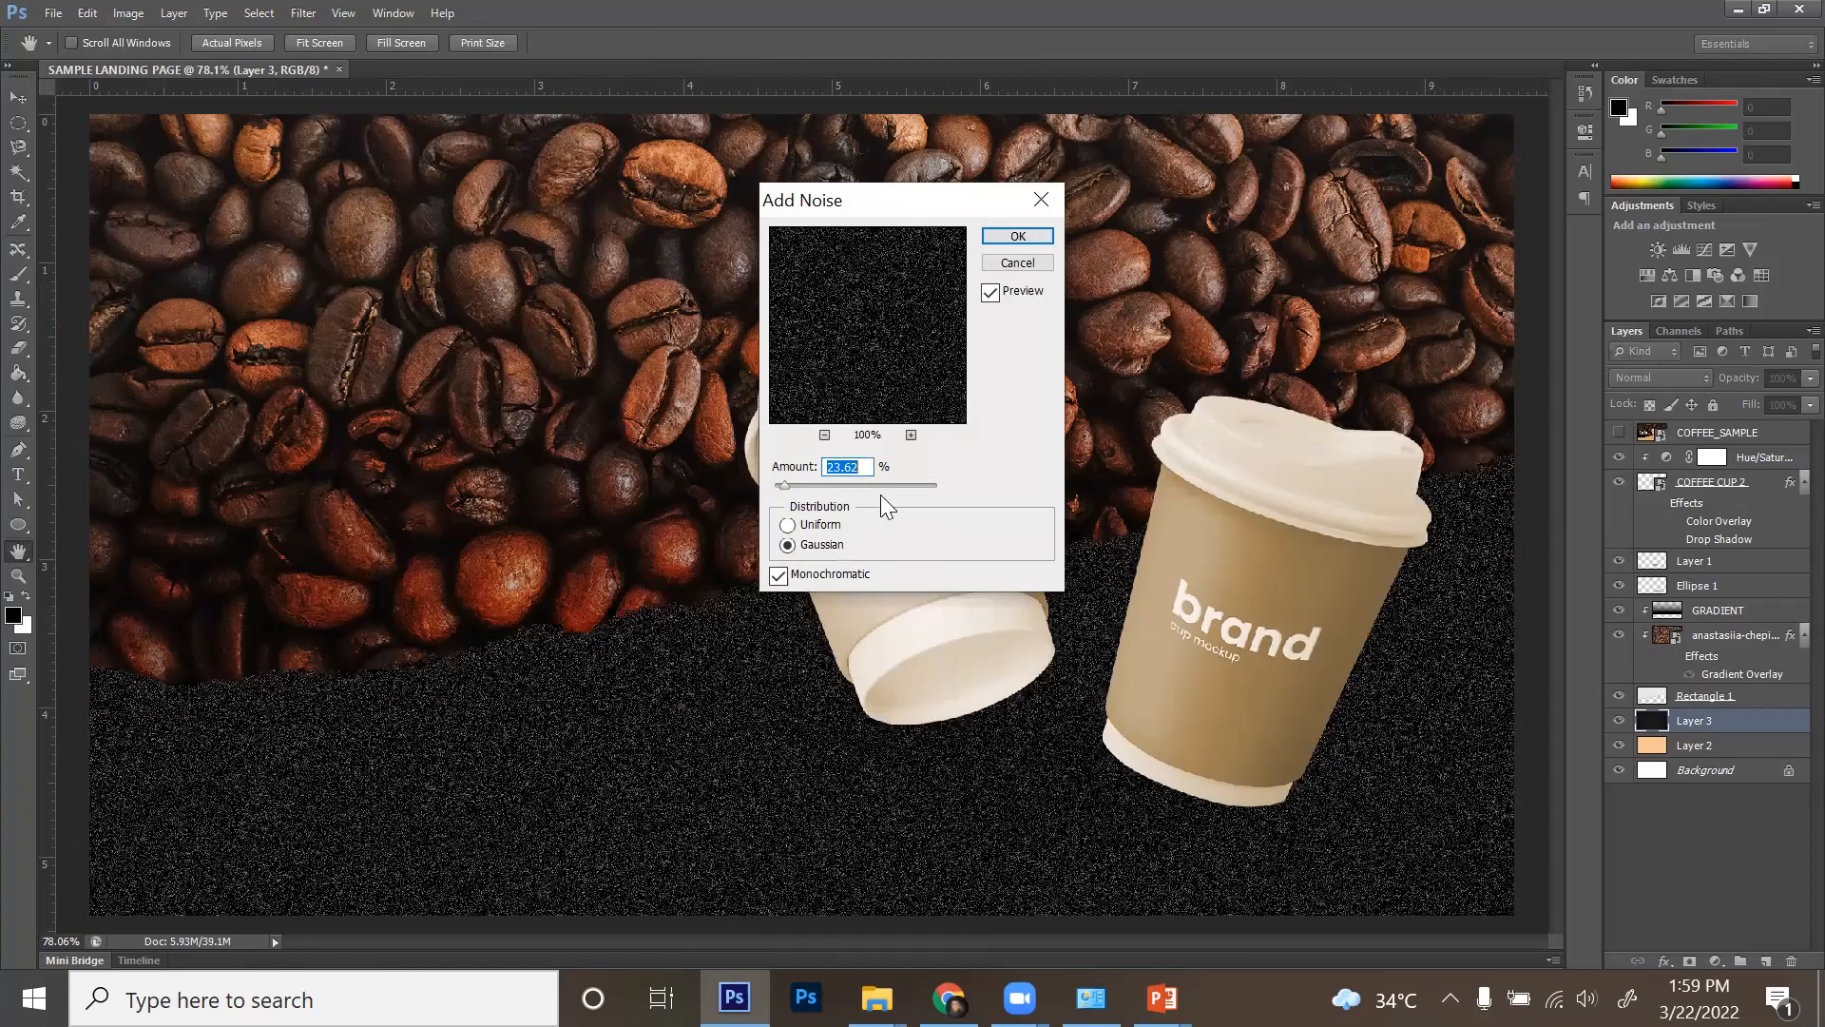
left_click(881, 493)
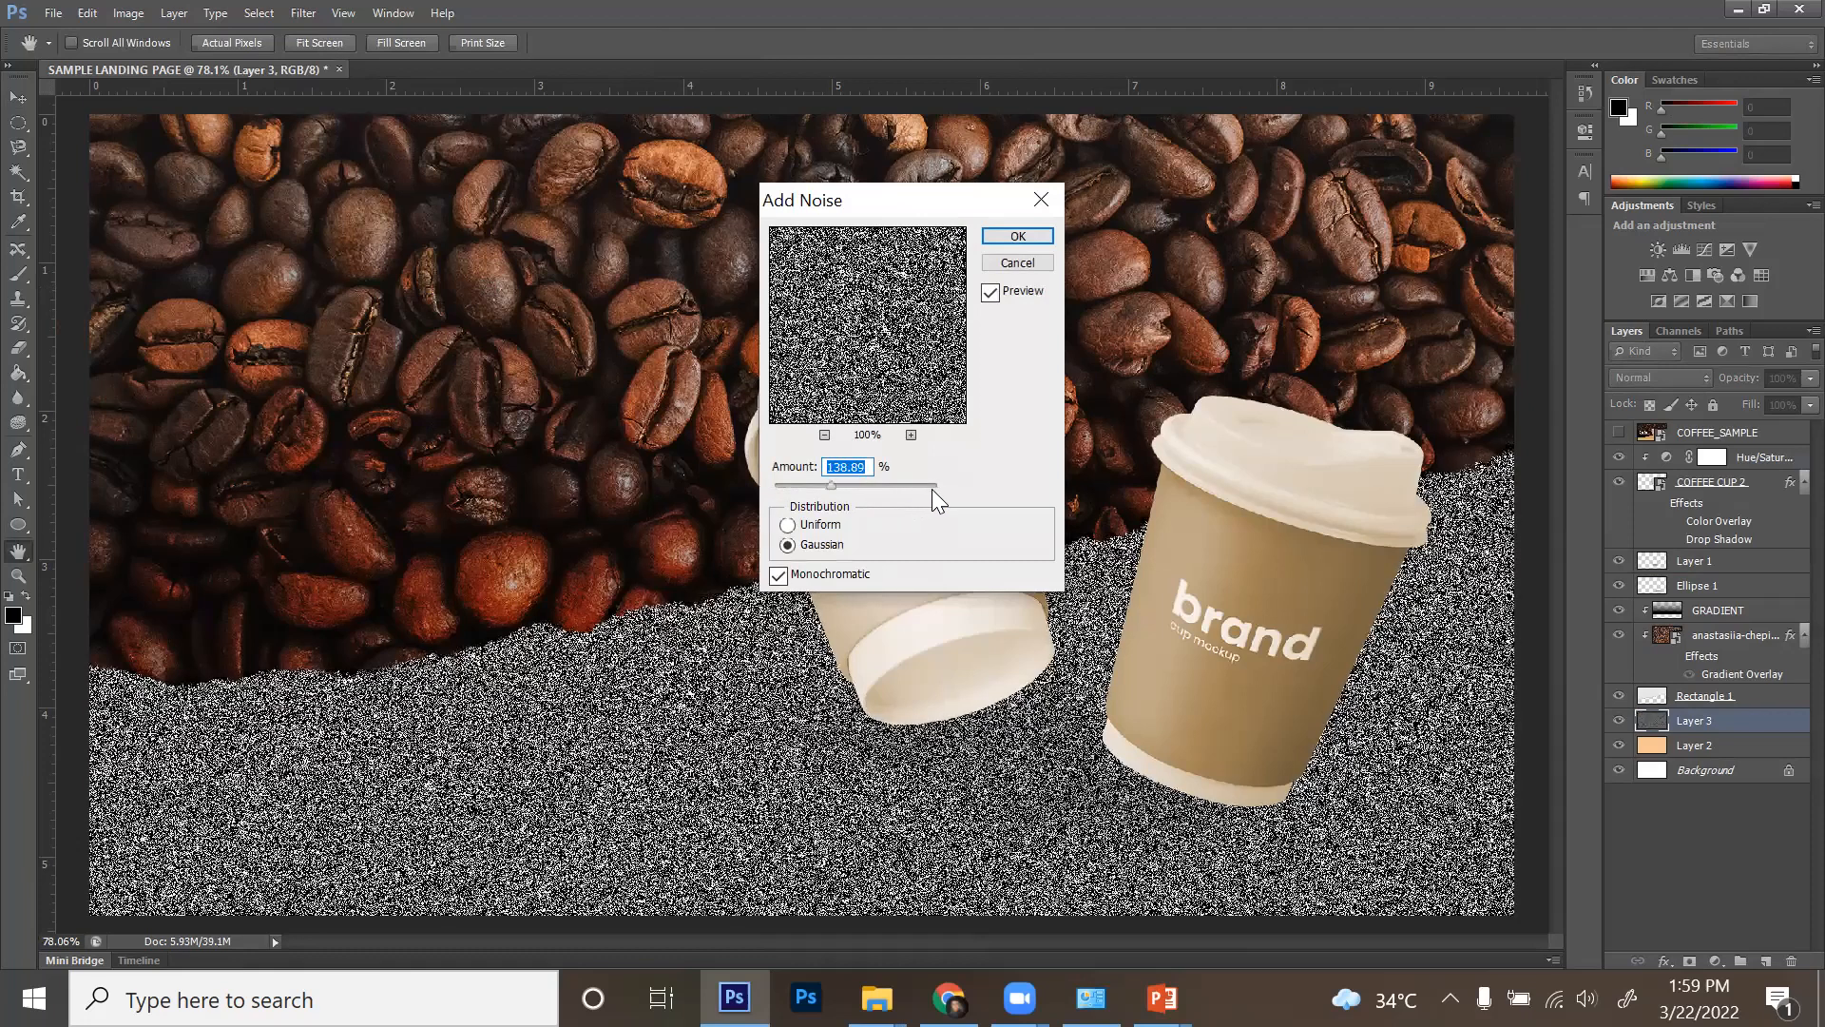
left_click(878, 486)
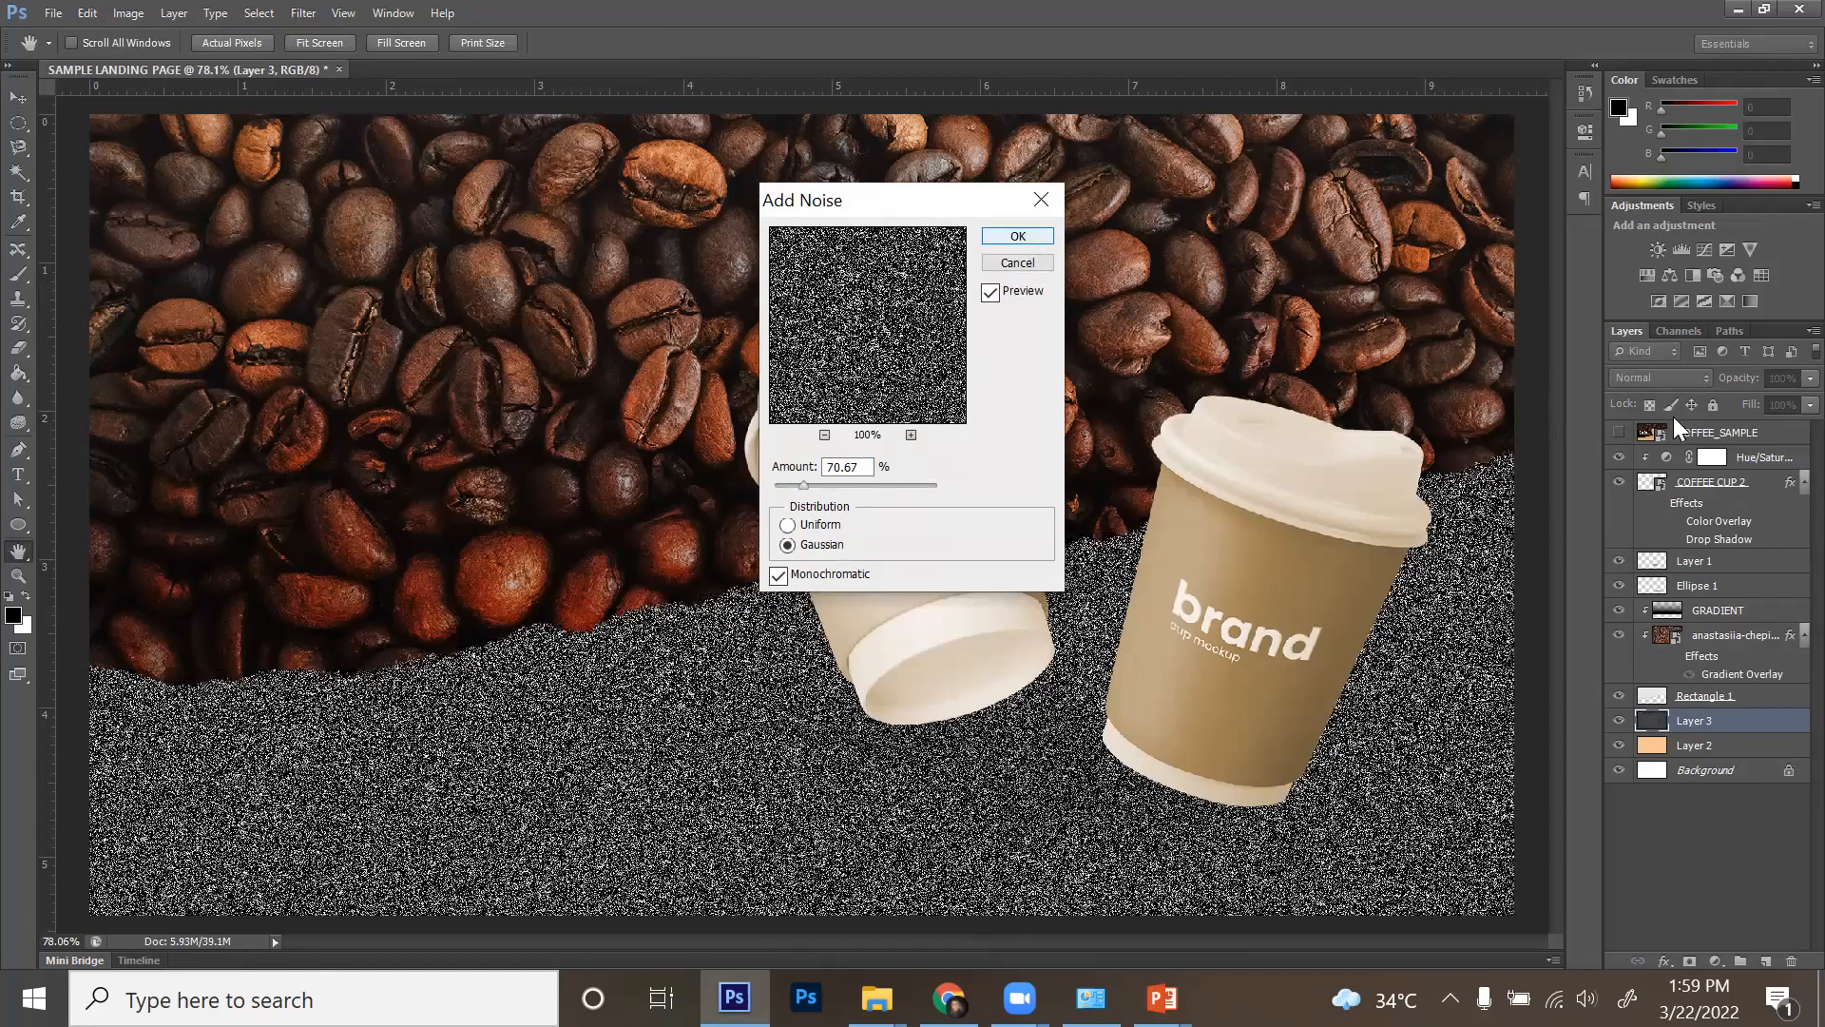
key("Return")
key("g")
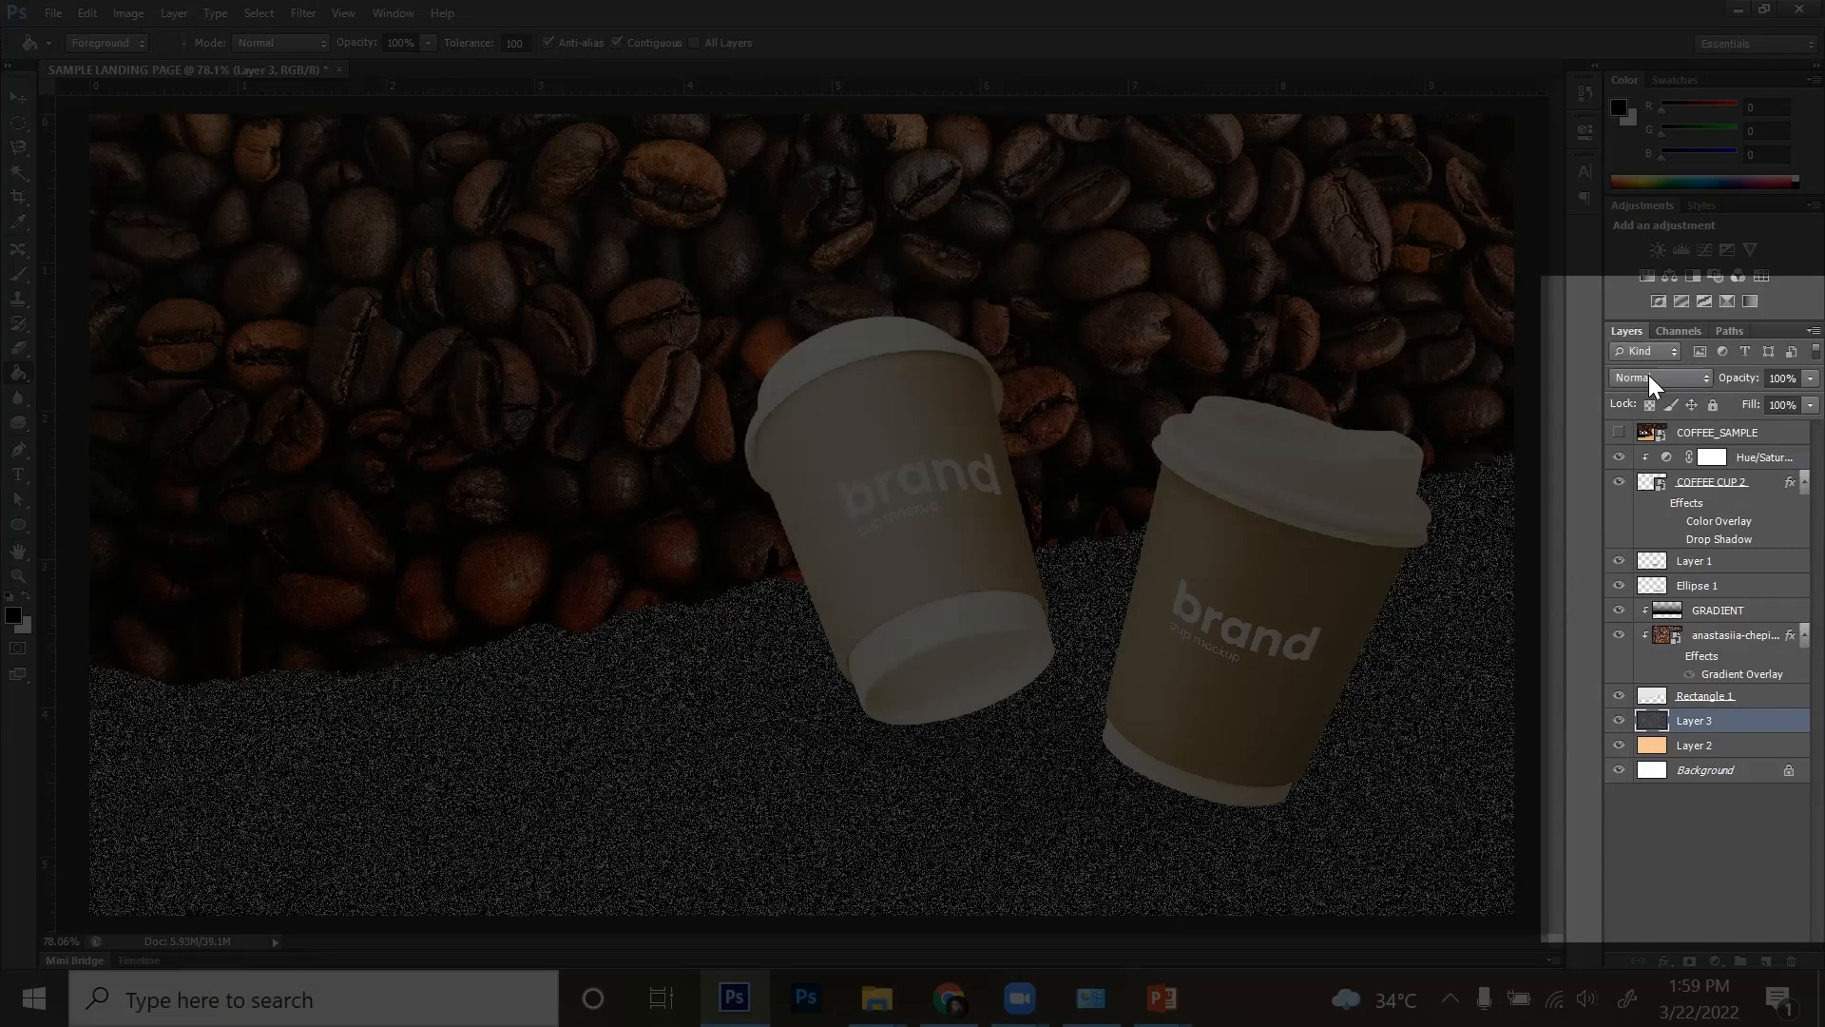
- Set the noise layer's blend mode to Soft Light and its opacity to 24%
left_click(1649, 377)
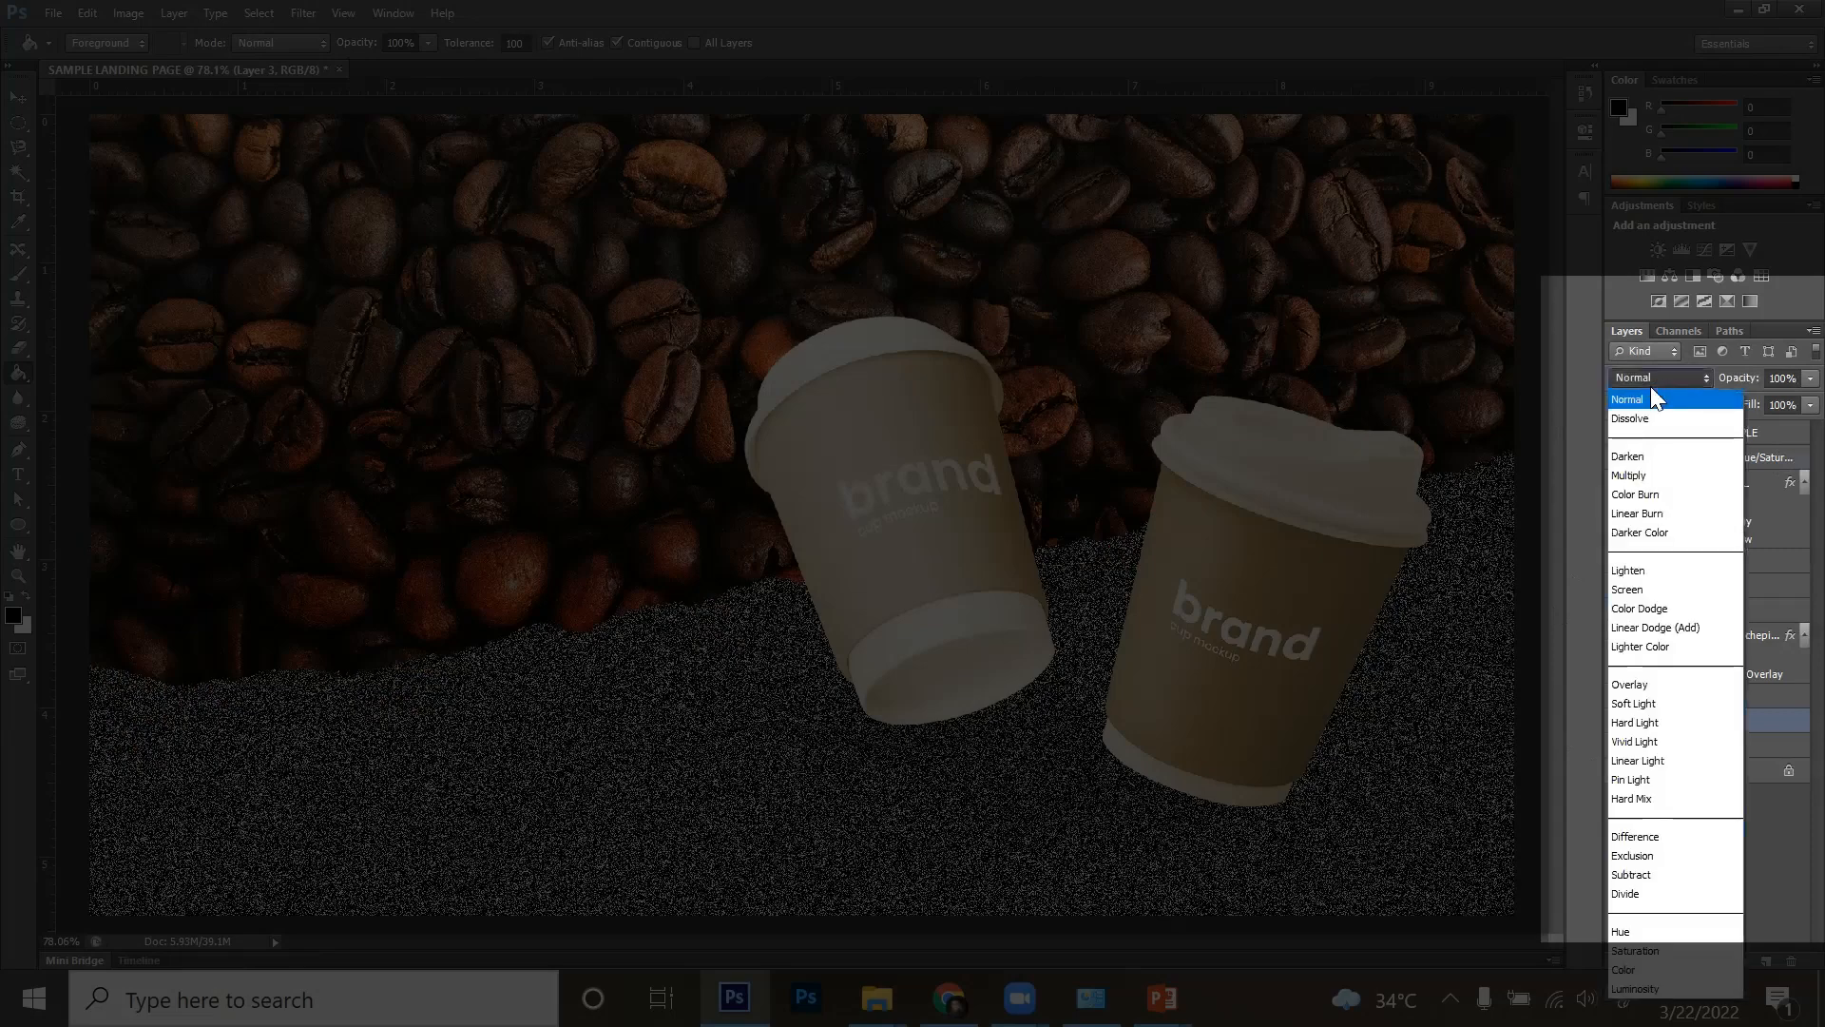
left_click(1677, 703)
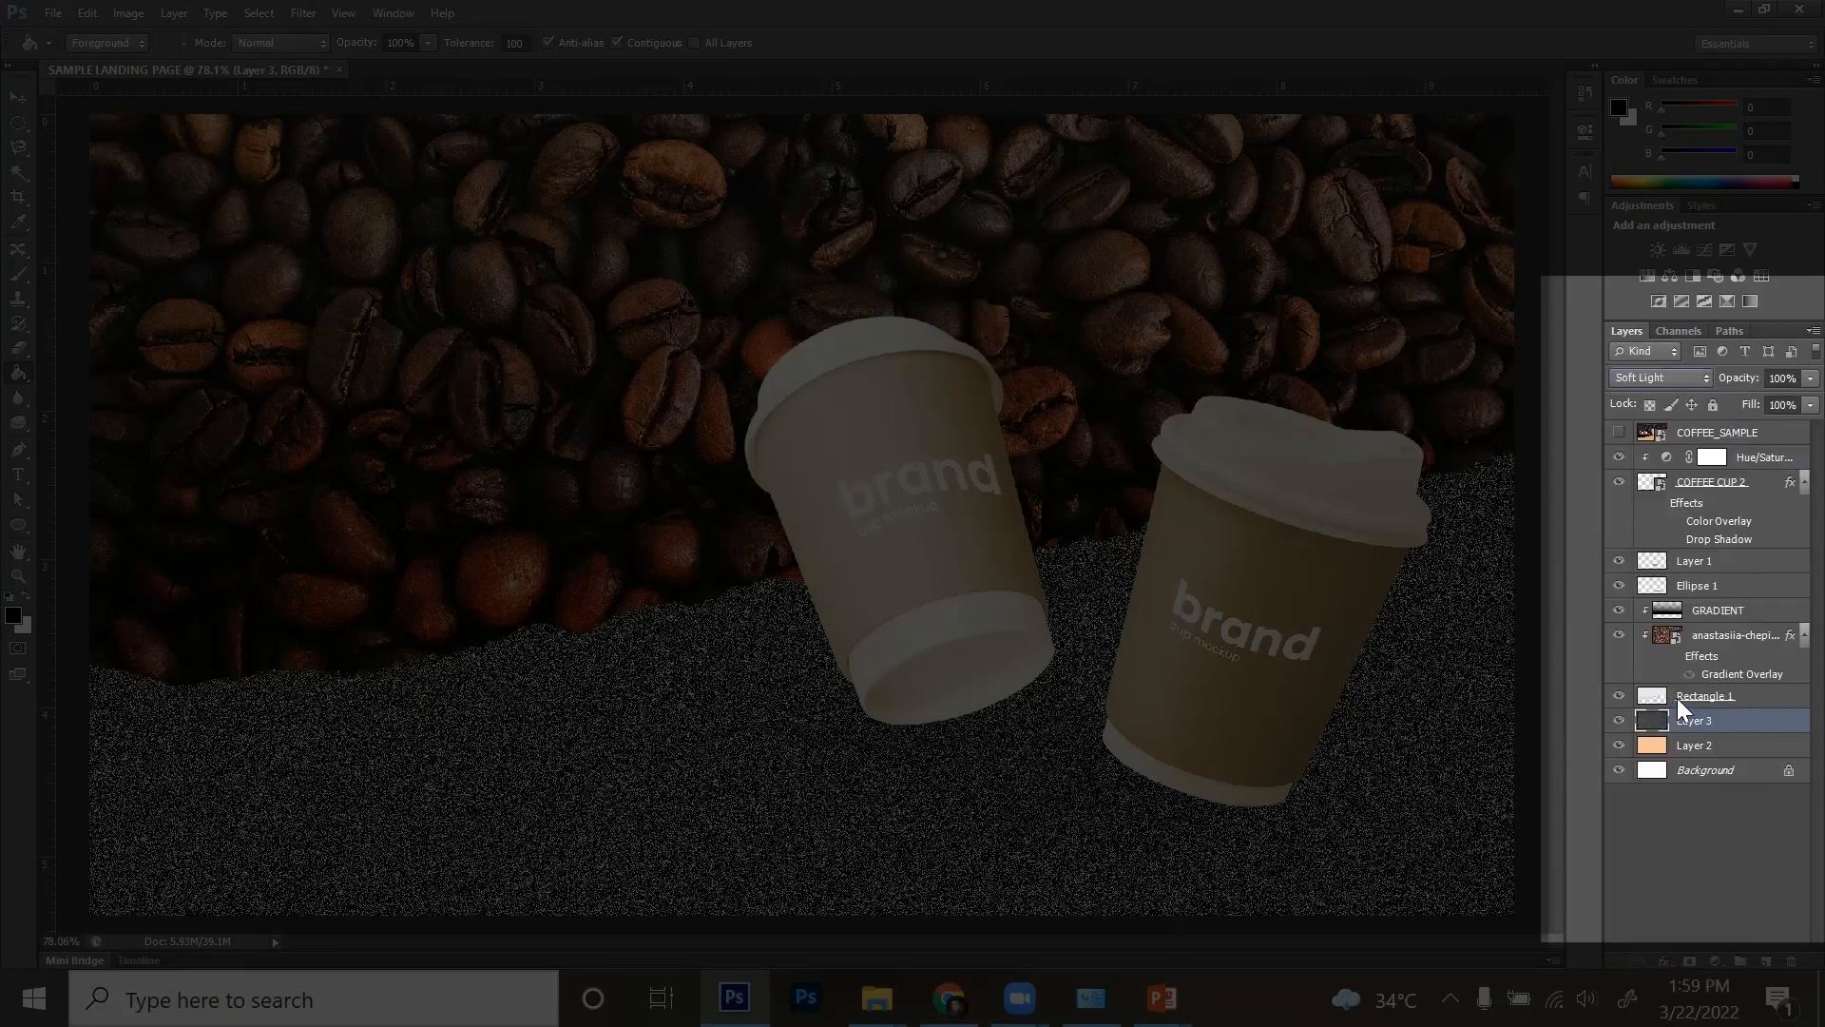
left_click(1780, 379)
left_click_drag(1749, 400, 1731, 405)
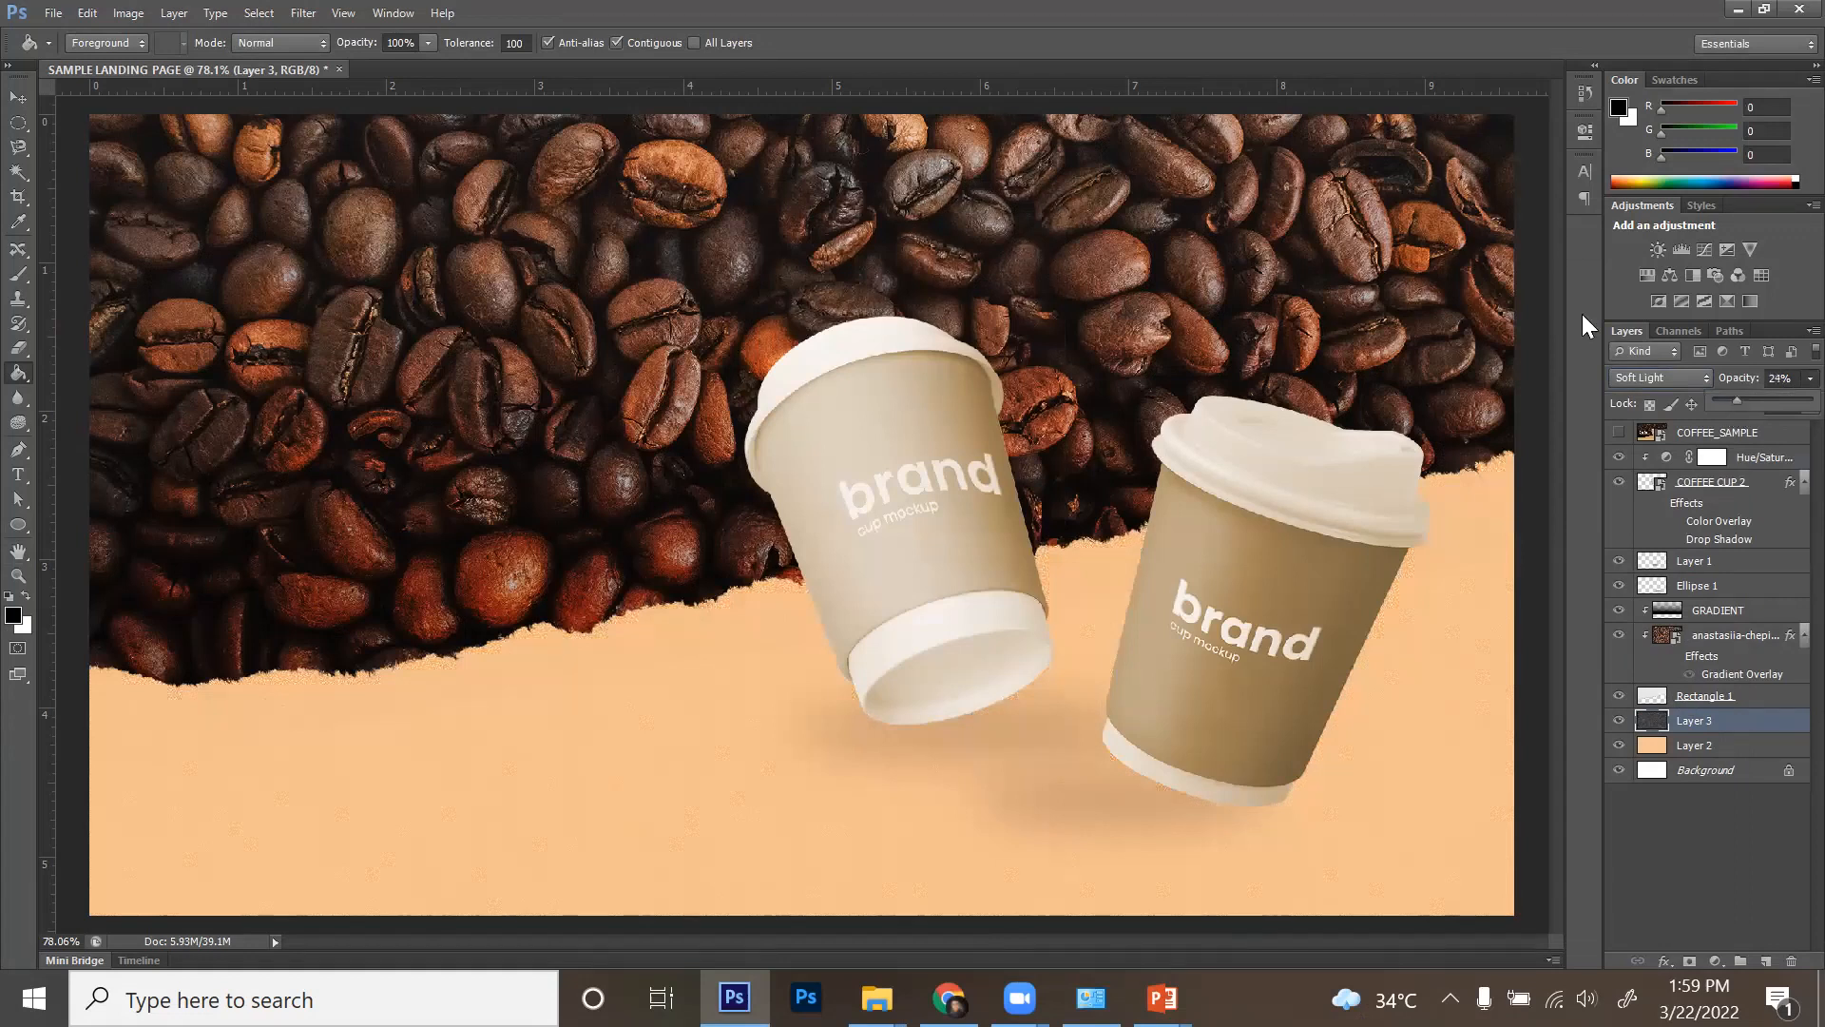
key("v")
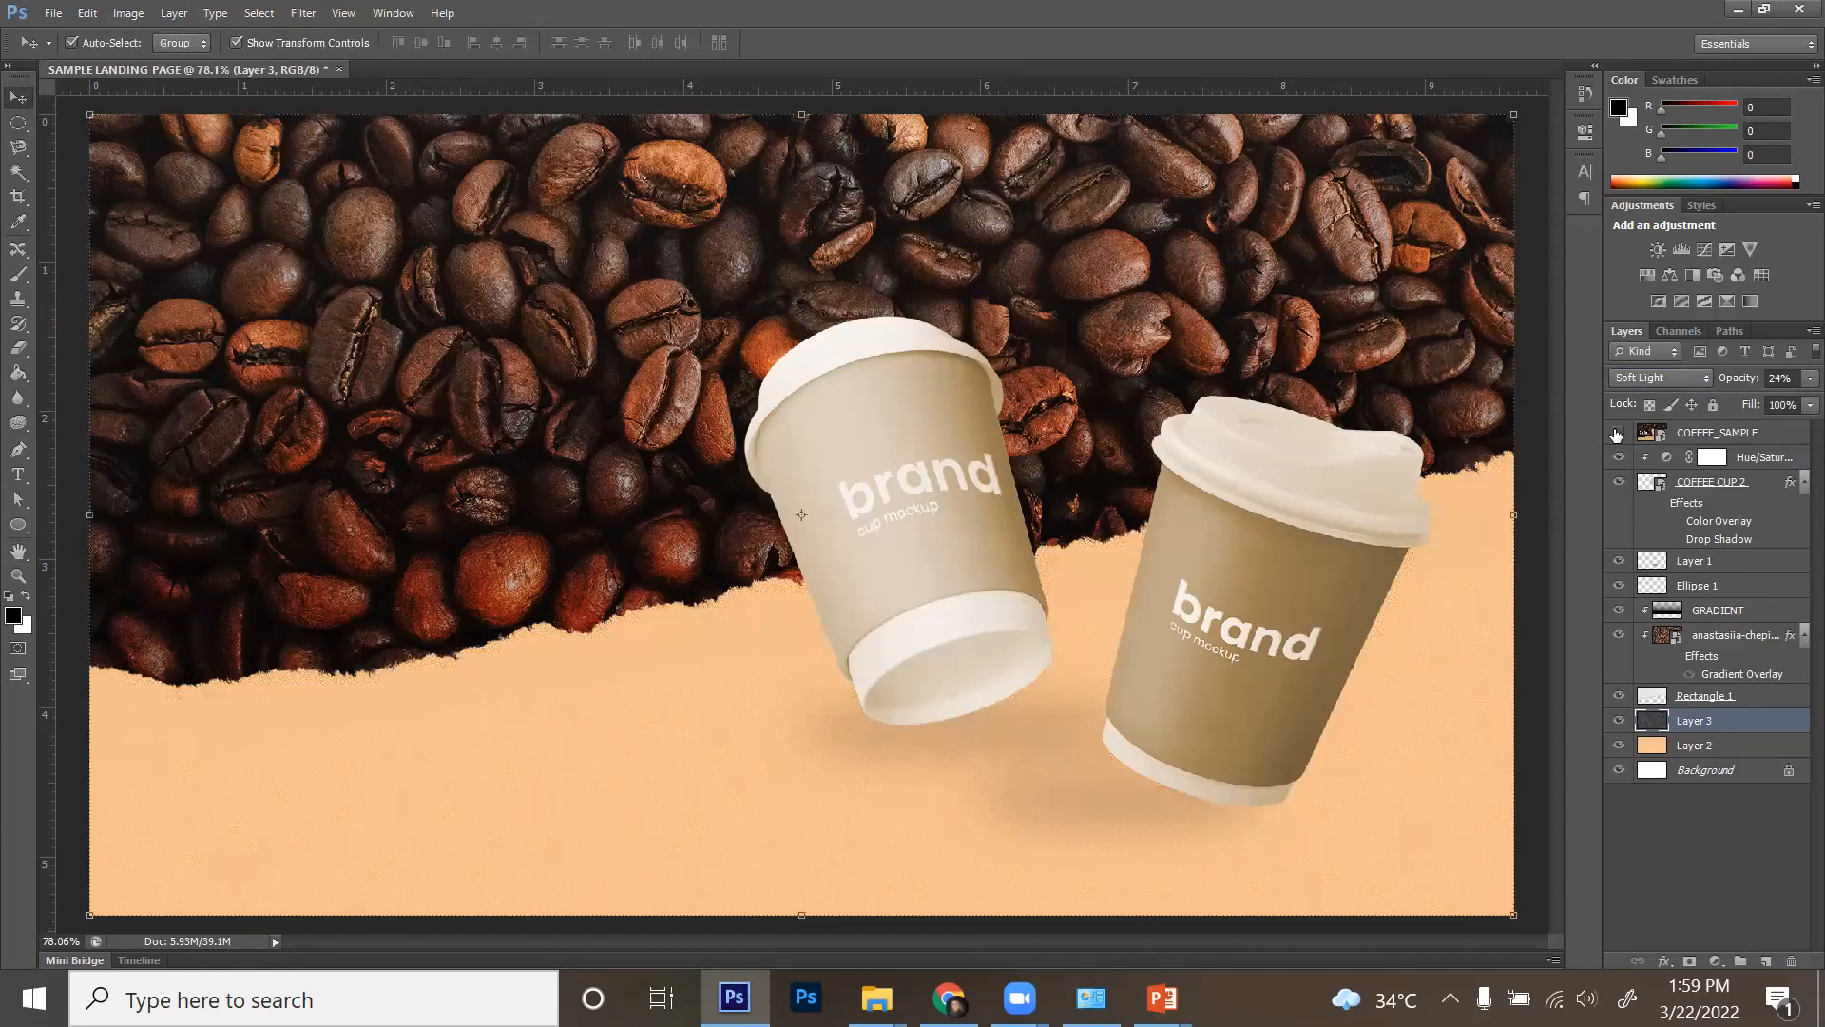
- Compare the textured paper background with the COFFEE_SAMPLE reference by showing and hiding the reference
left_click(1618, 432)
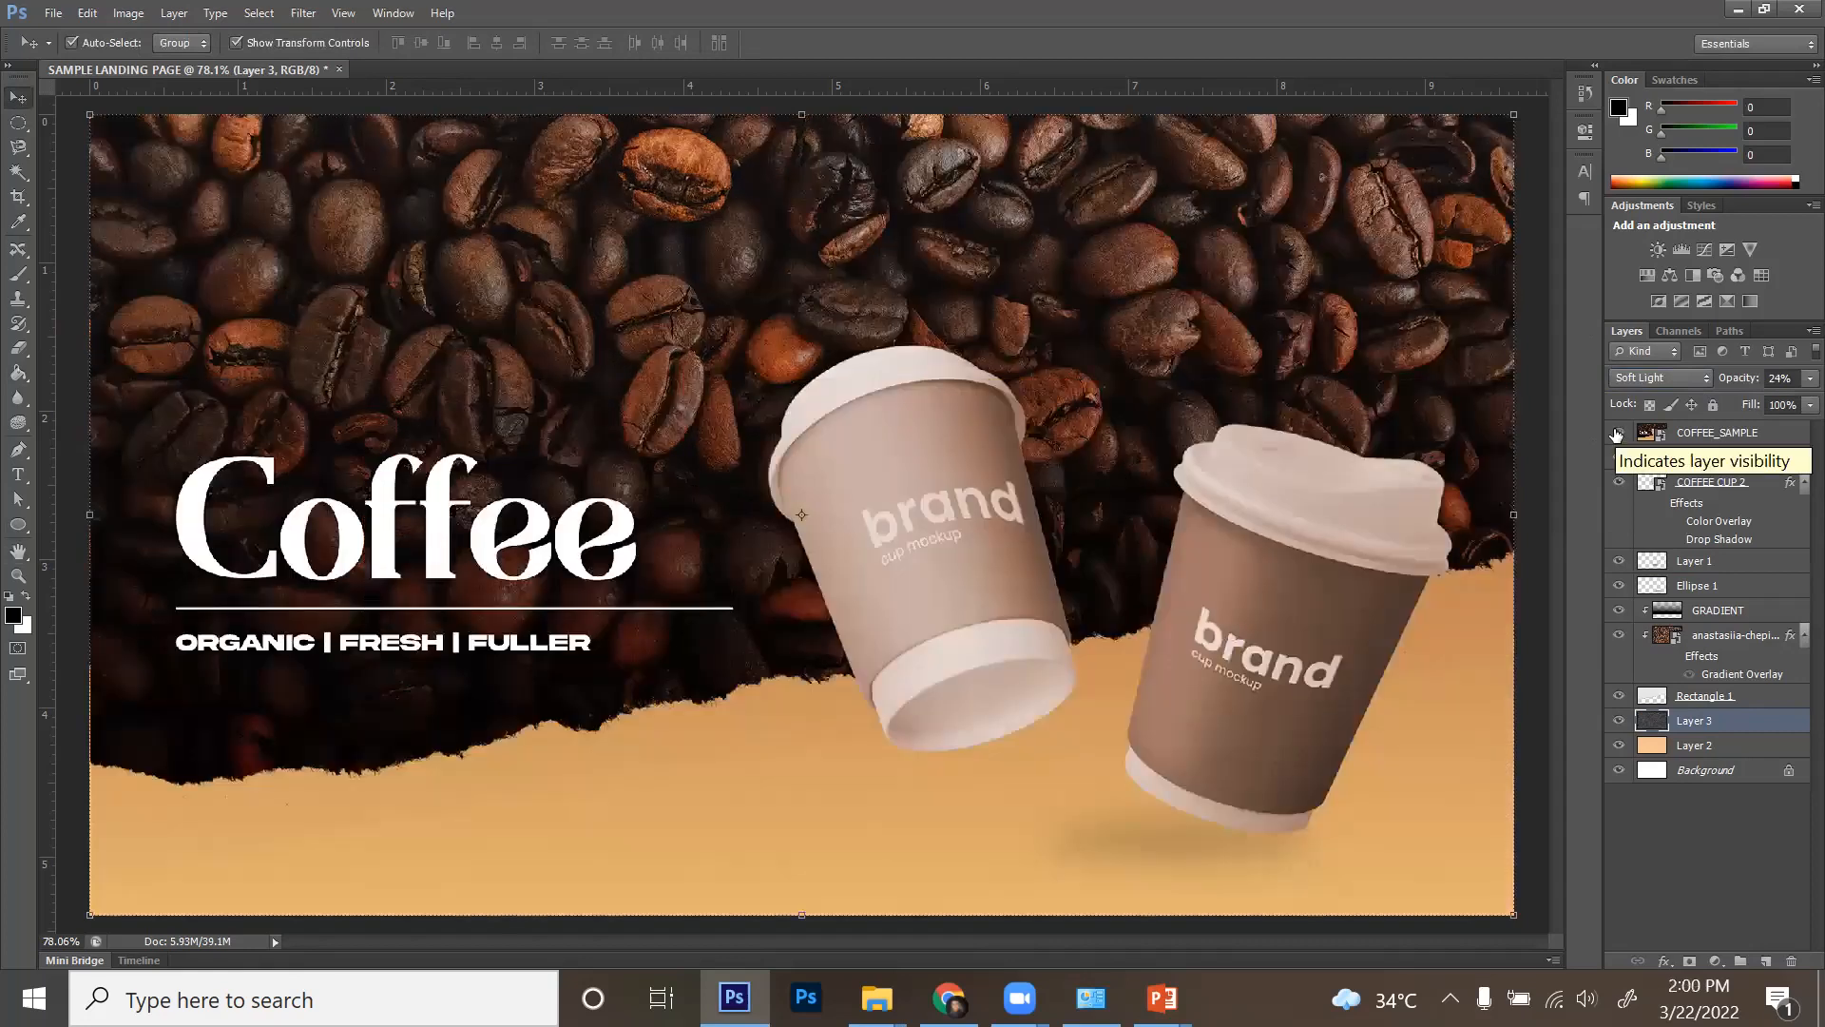
left_click(1618, 434)
left_click(1617, 434)
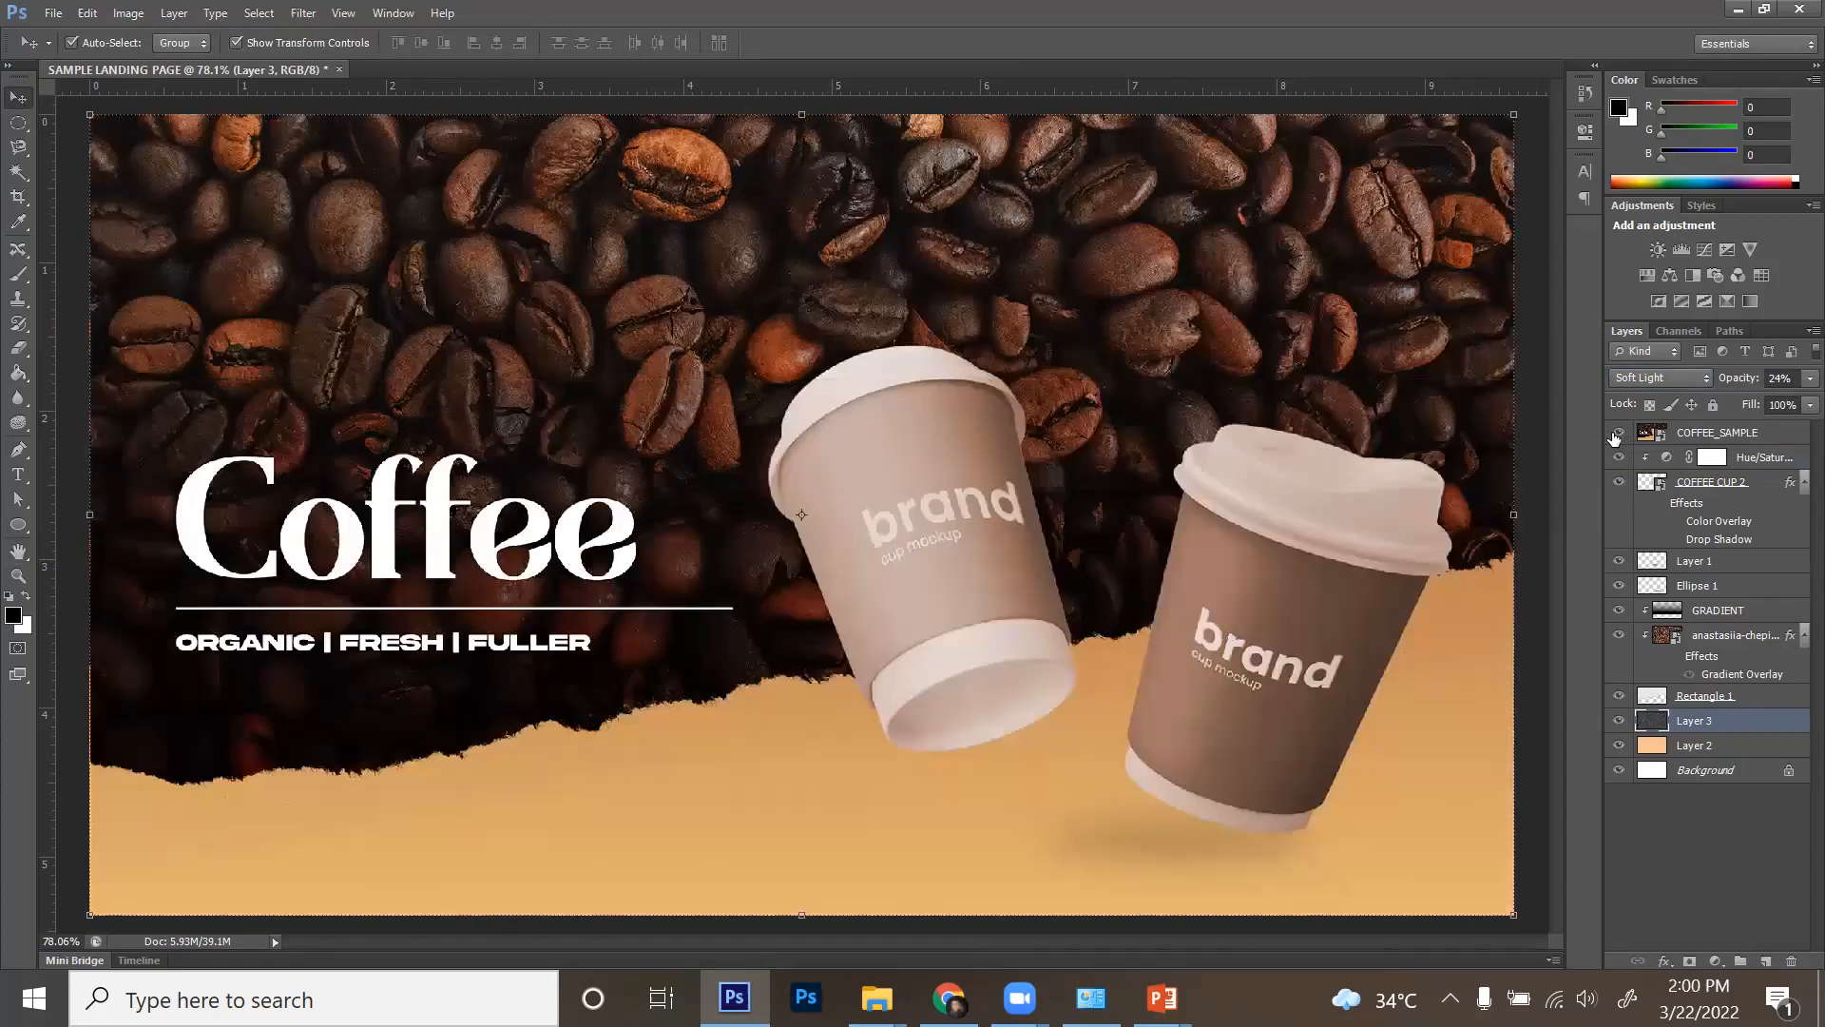
left_click(1617, 434)
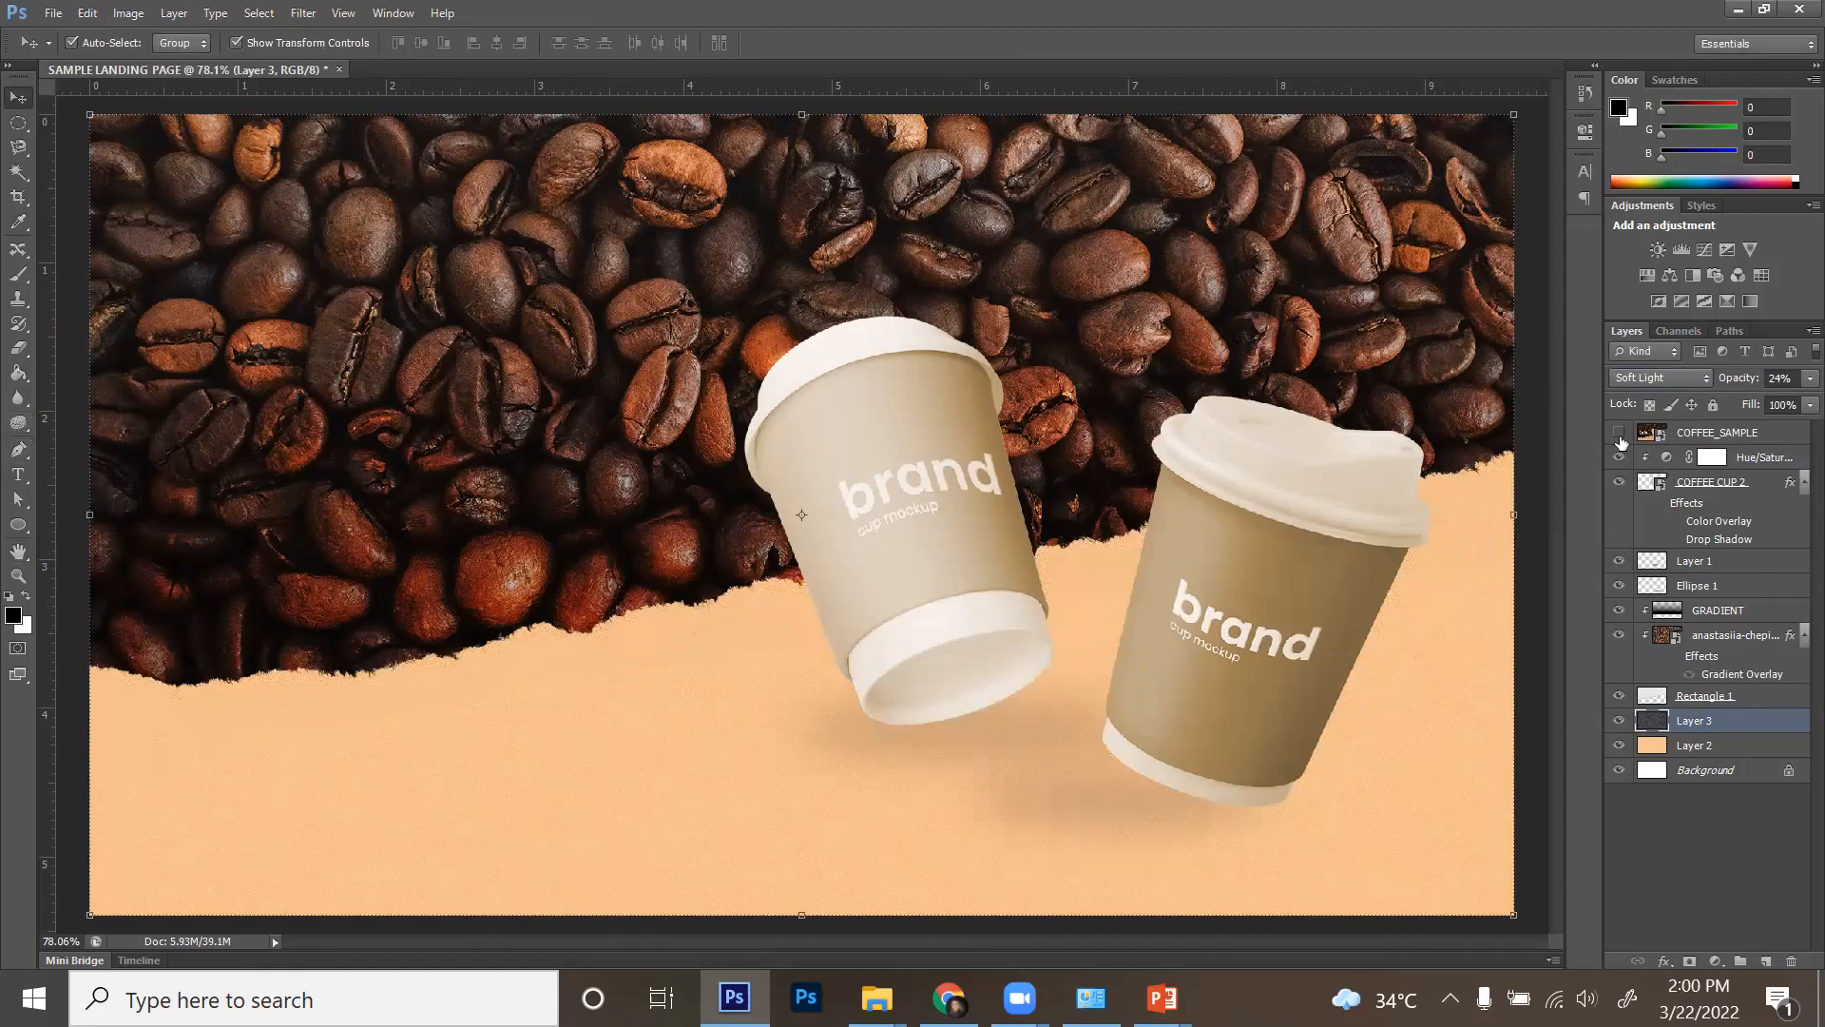
left_click(1619, 436)
left_click(1619, 436)
- Add a white "Coffee" heading over the beans beside the left cup and check it against the COFFEE_SAMPLE reference
key("t")
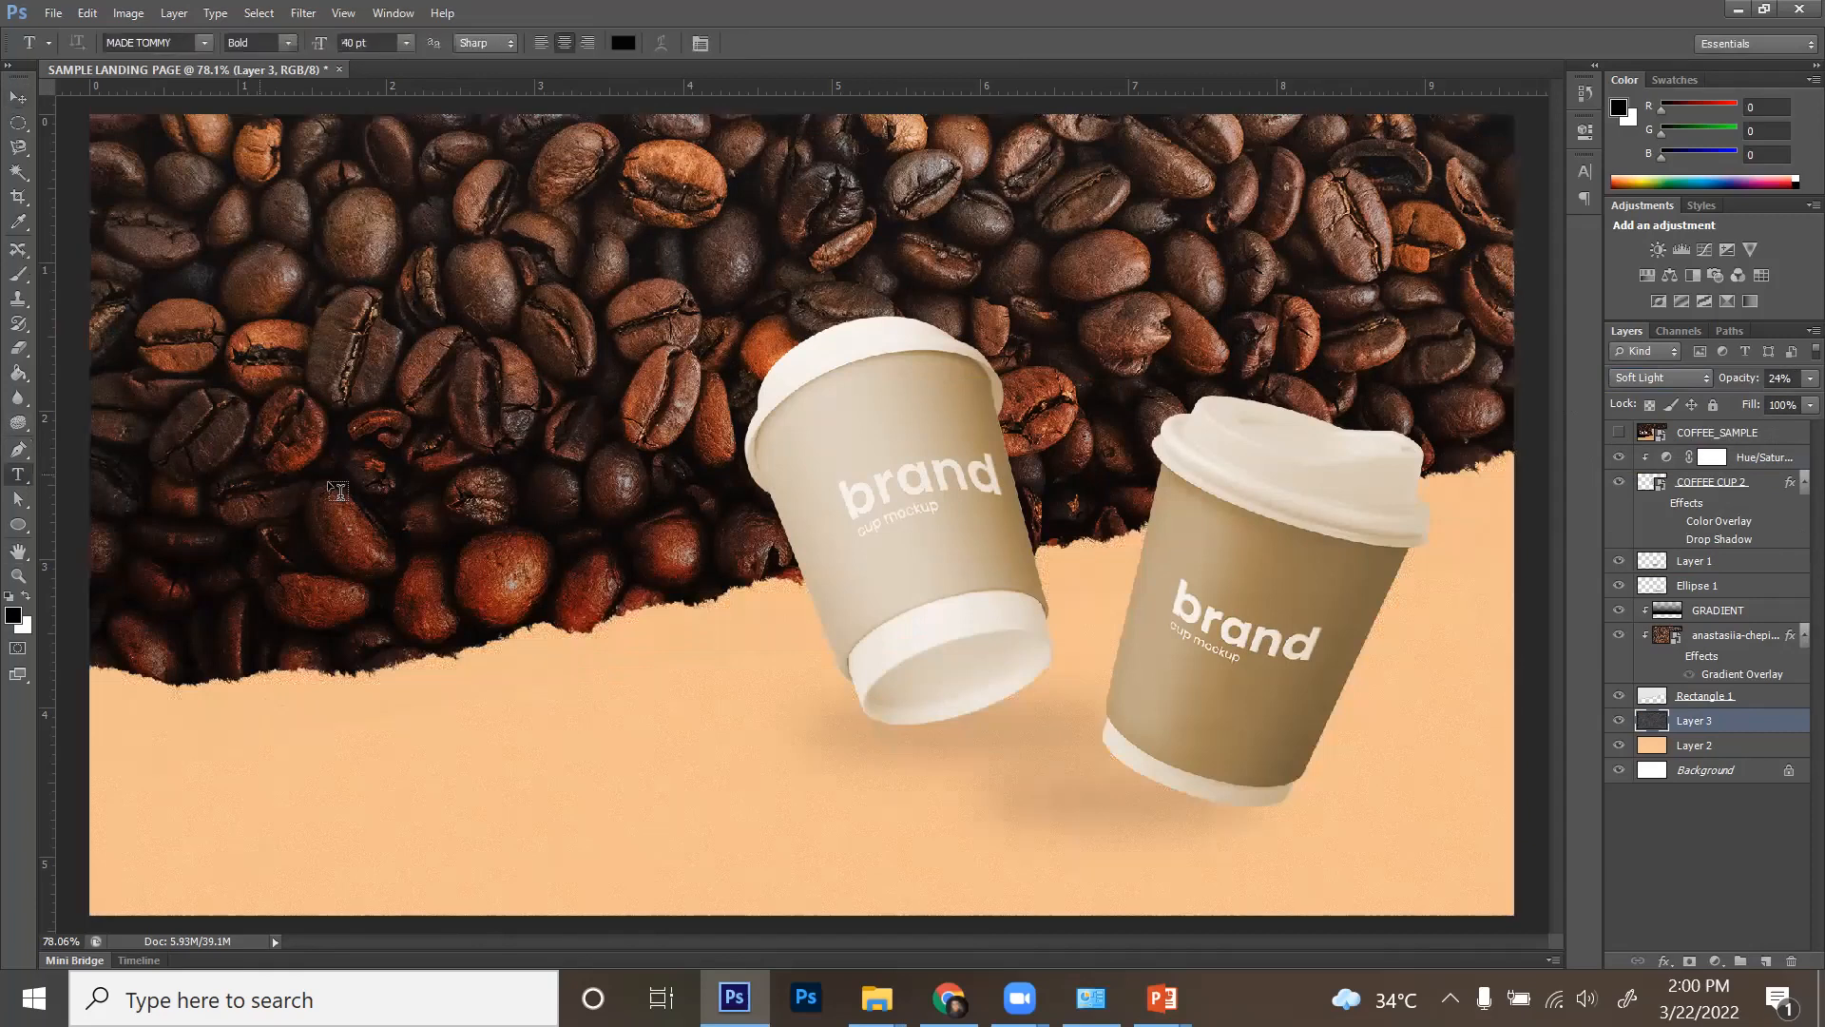
left_click(235, 496)
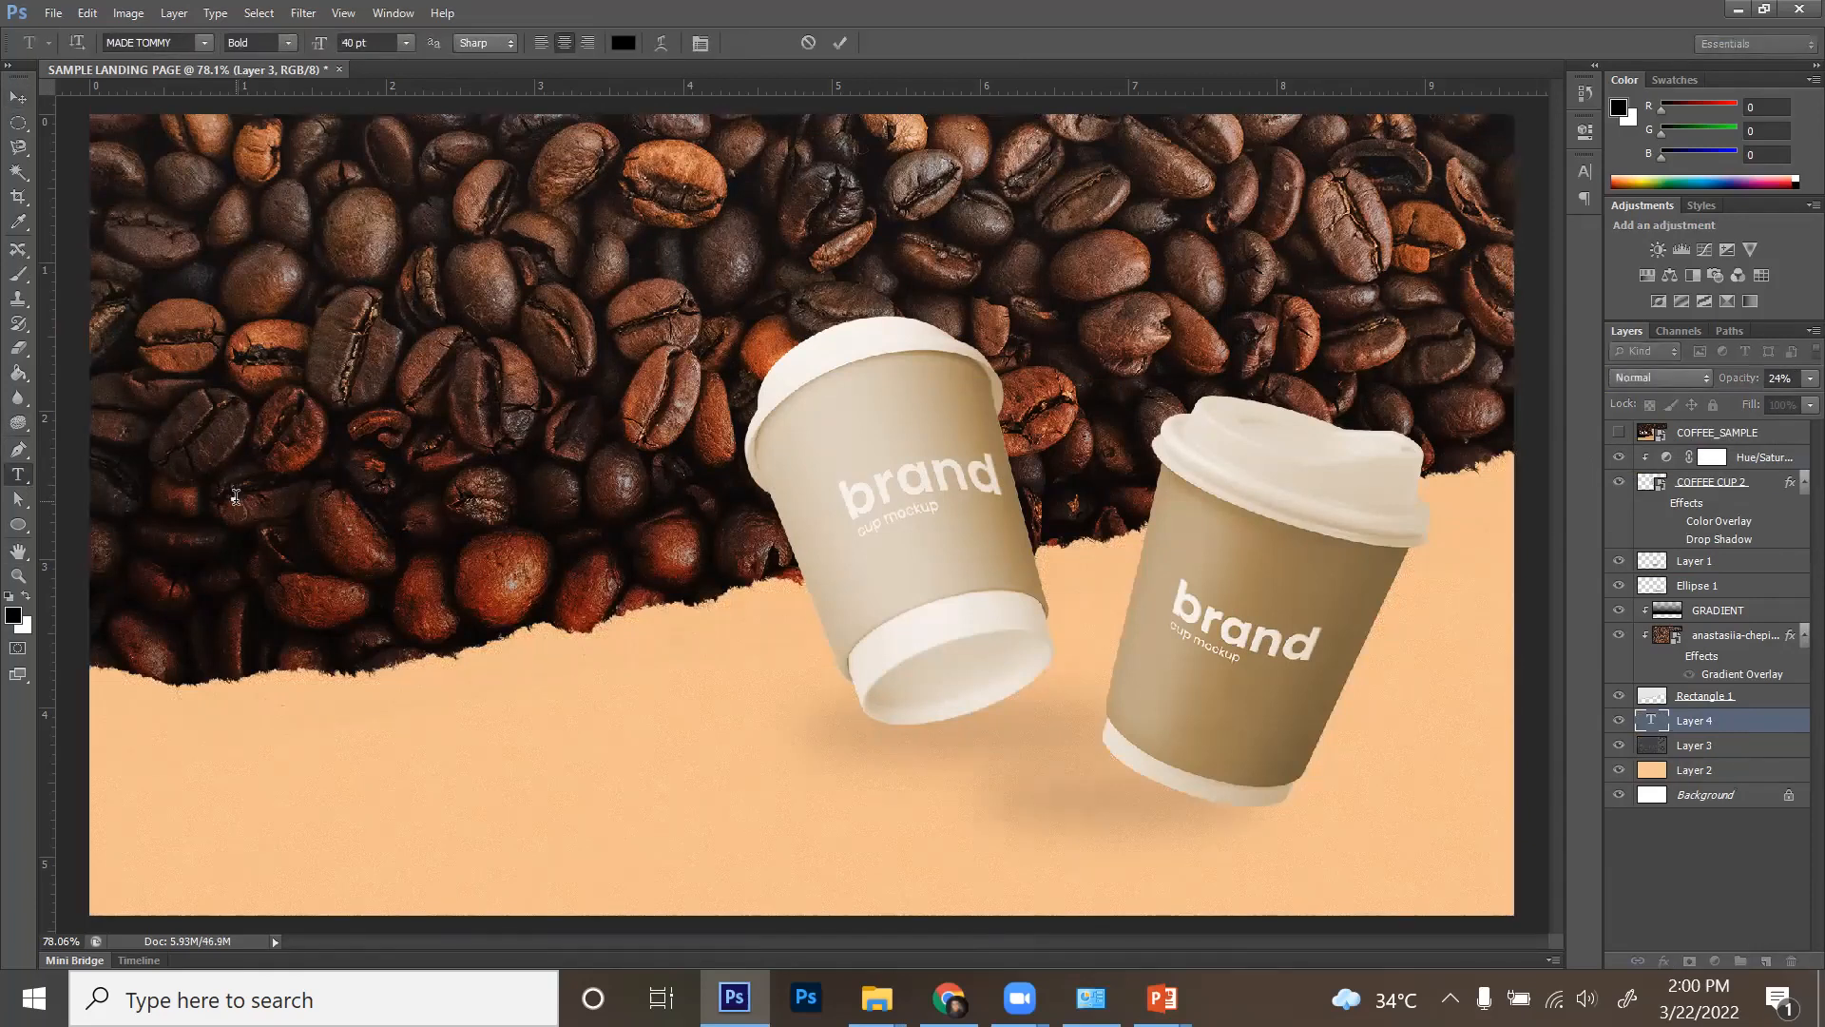
left_click(1617, 436)
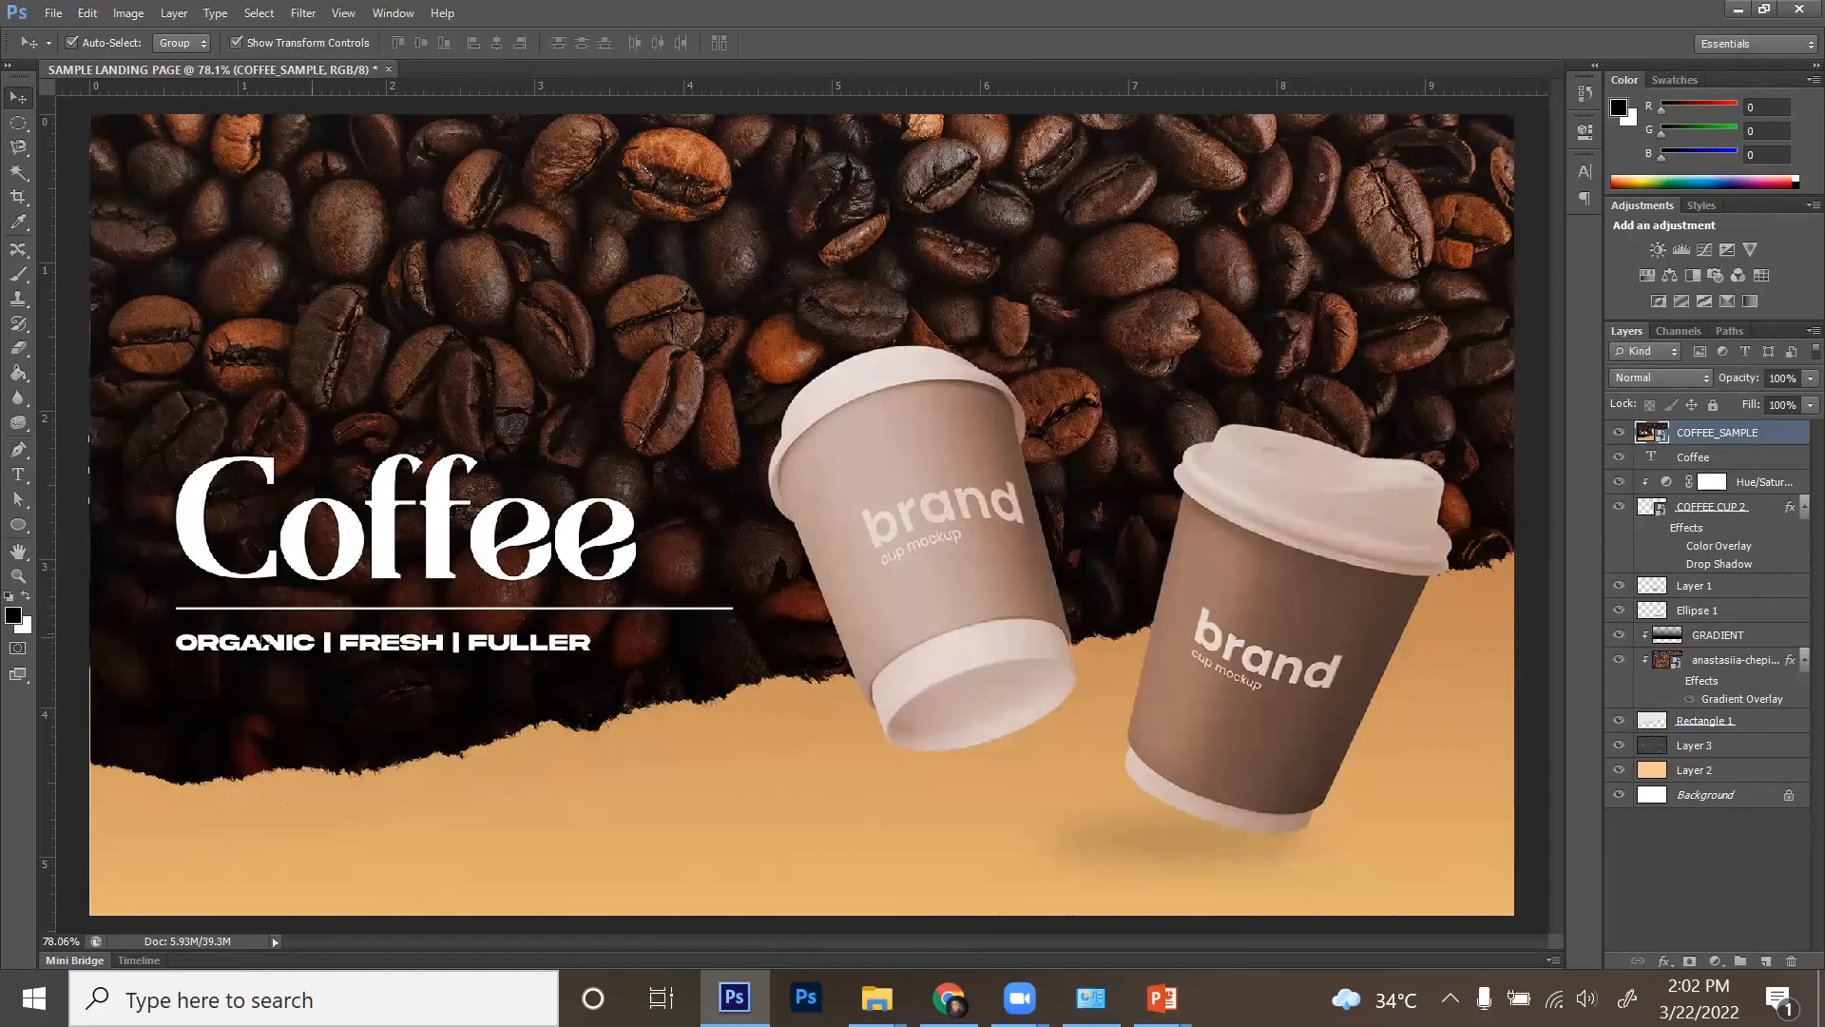
left_click(1619, 433)
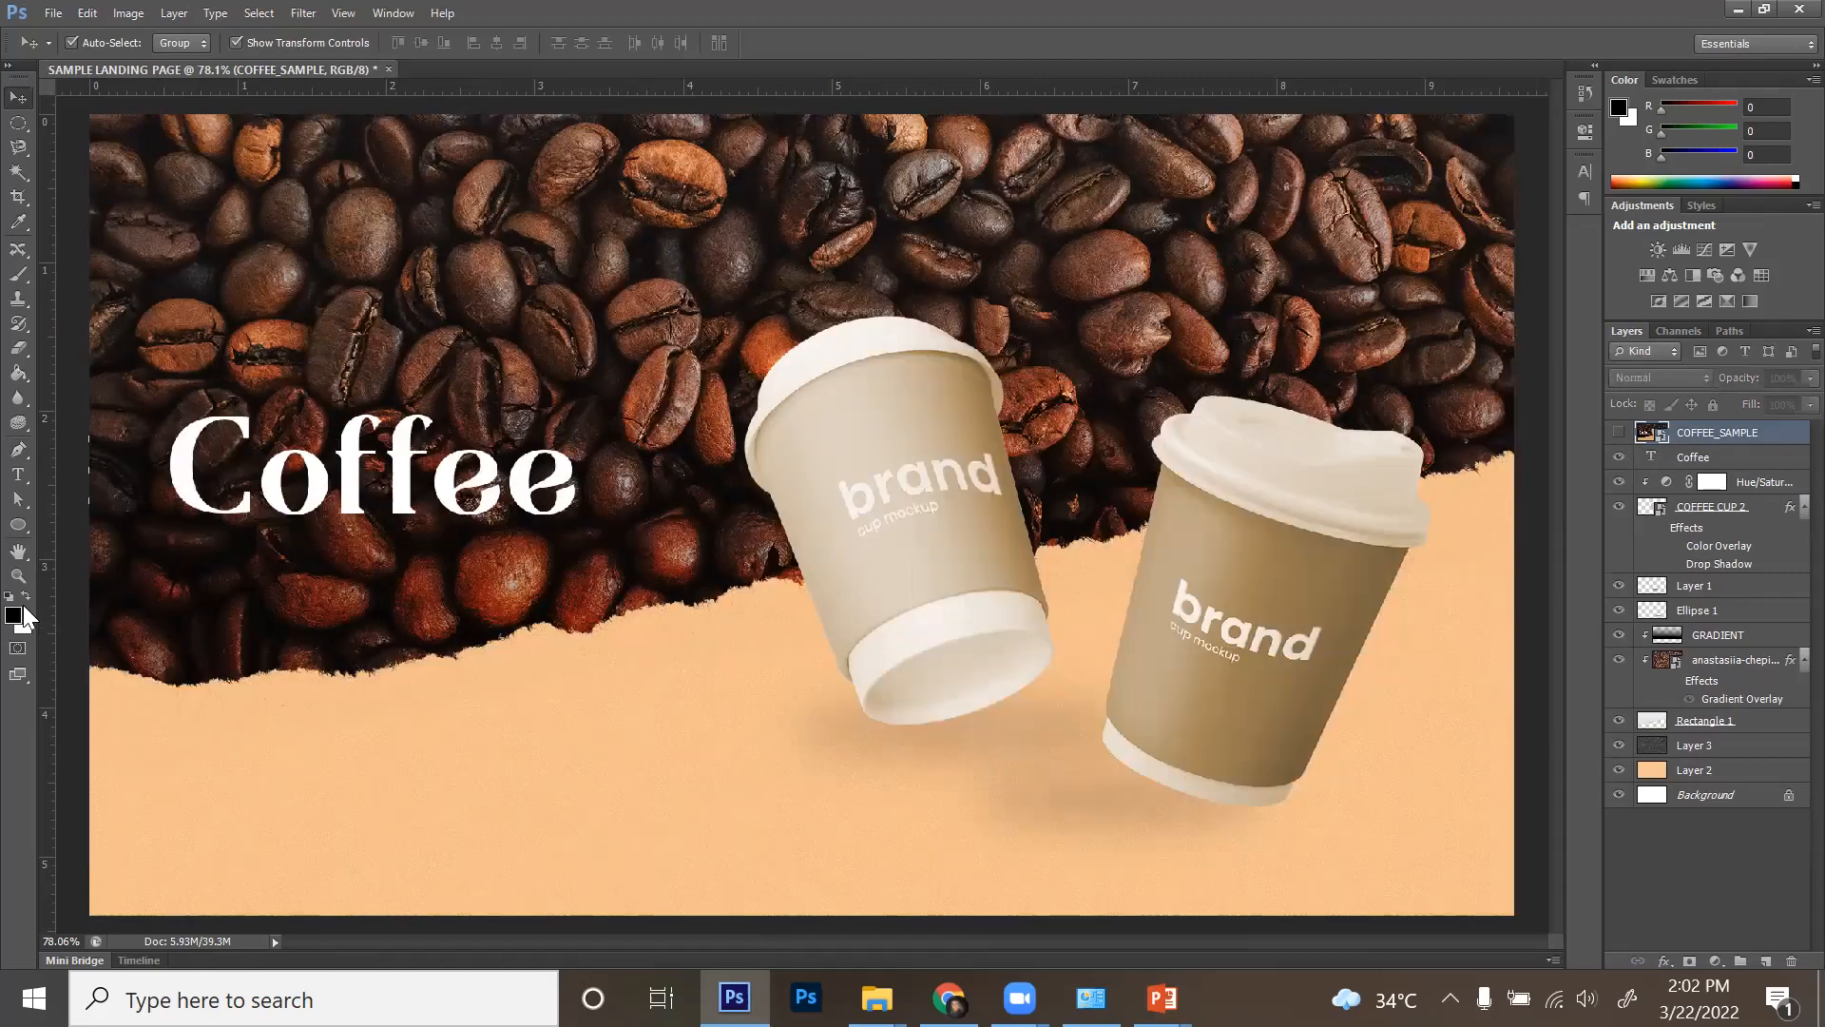
- Draw a horizontal line about 618 px long beneath the Coffee heading as a Pen tool shape
left_click(18, 453)
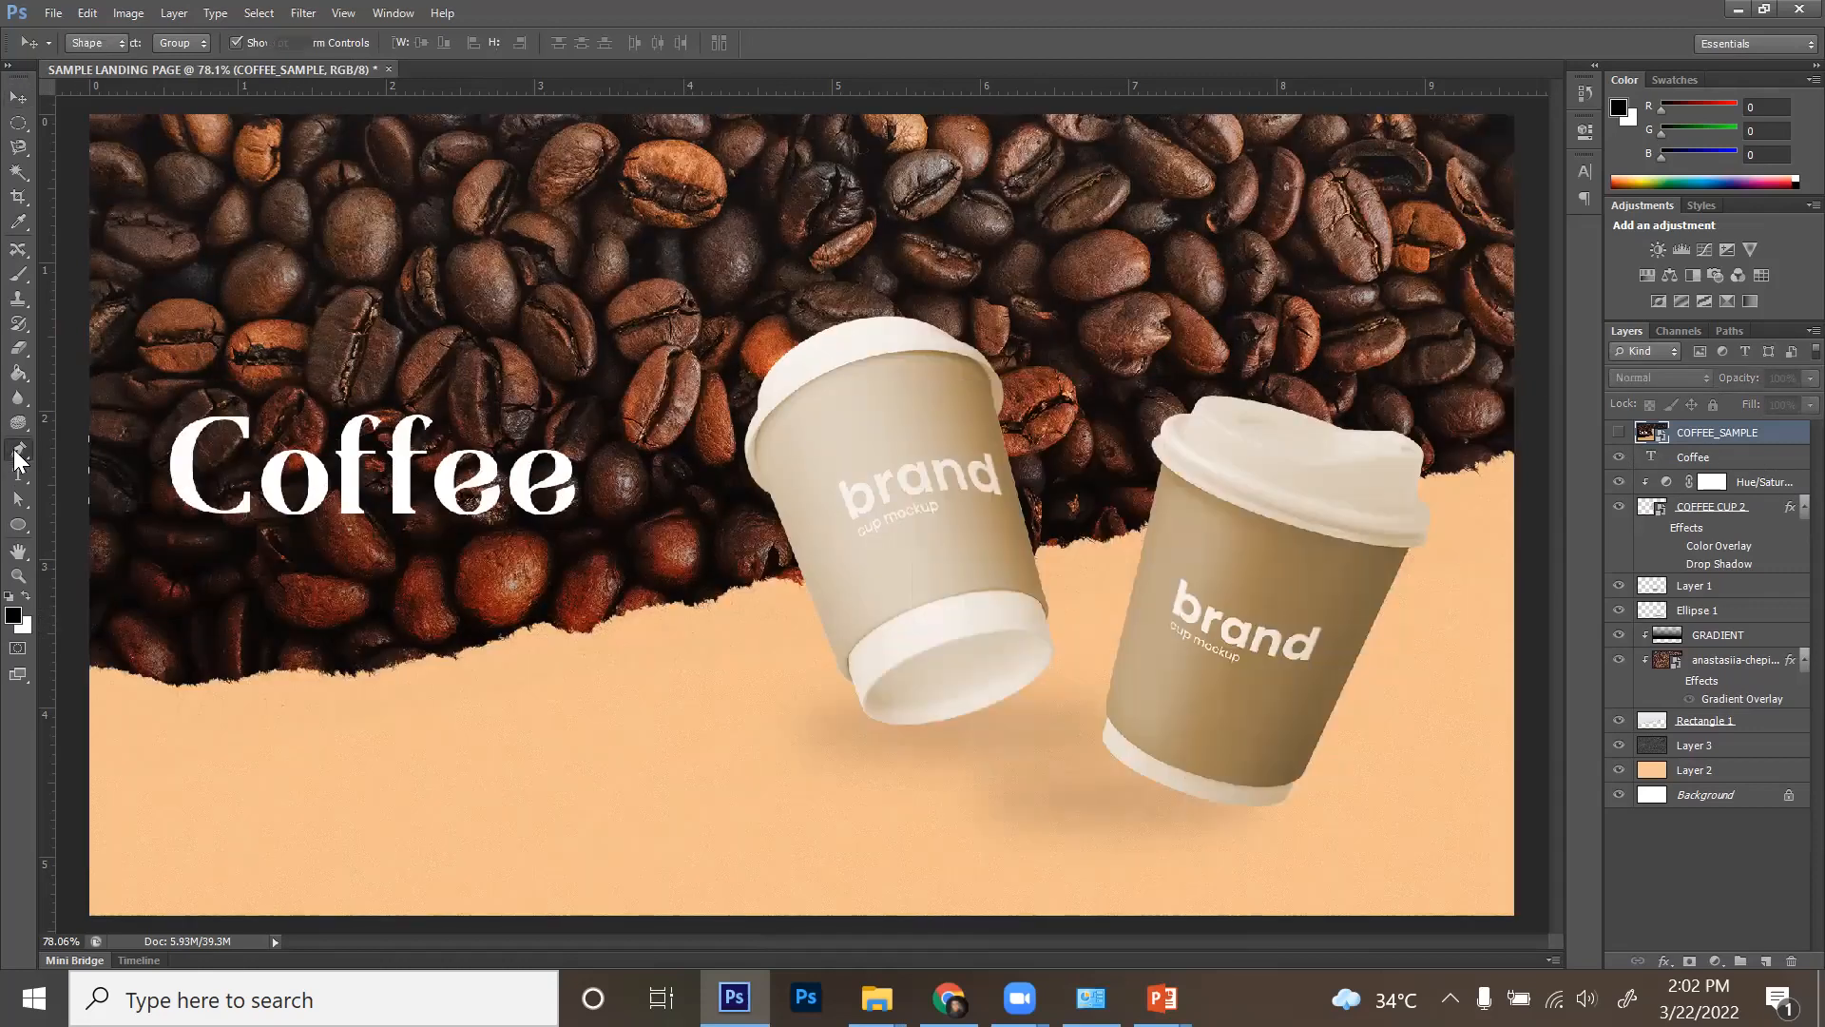
left_click(174, 539)
left_click(637, 540)
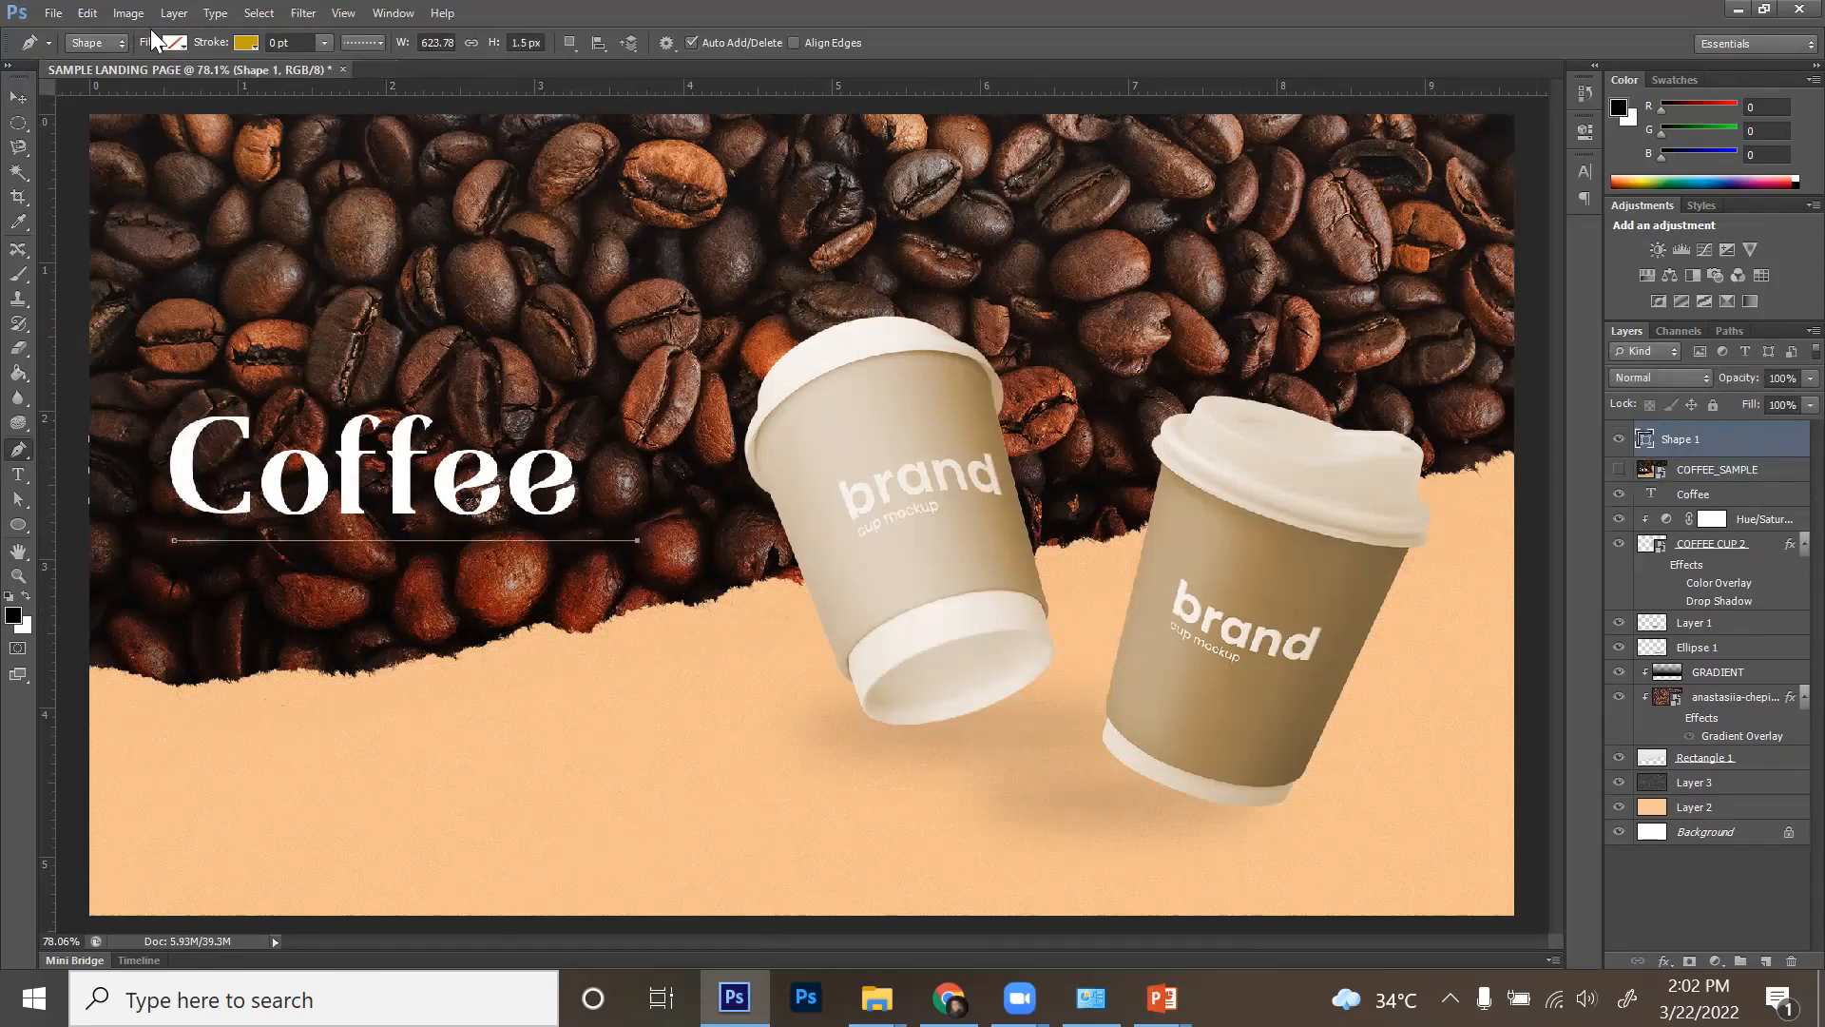
key("ctrl+z")
left_click(183, 537)
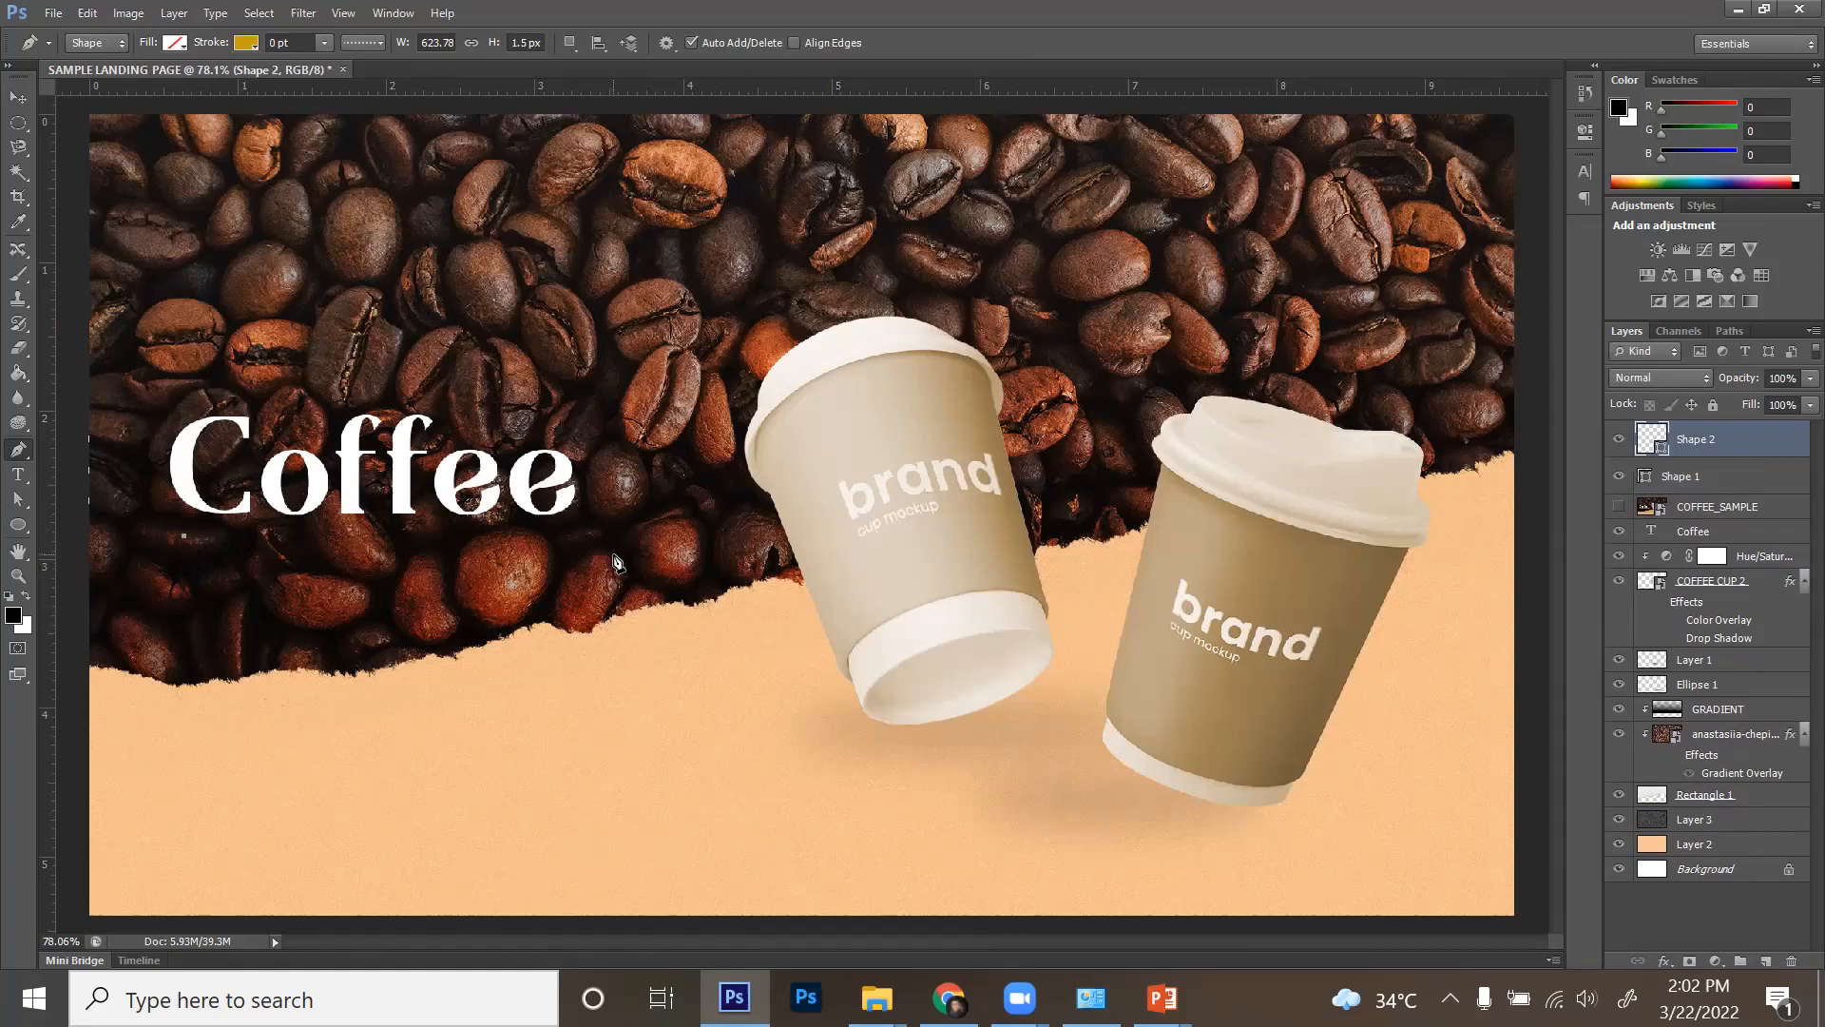
left_click(643, 538)
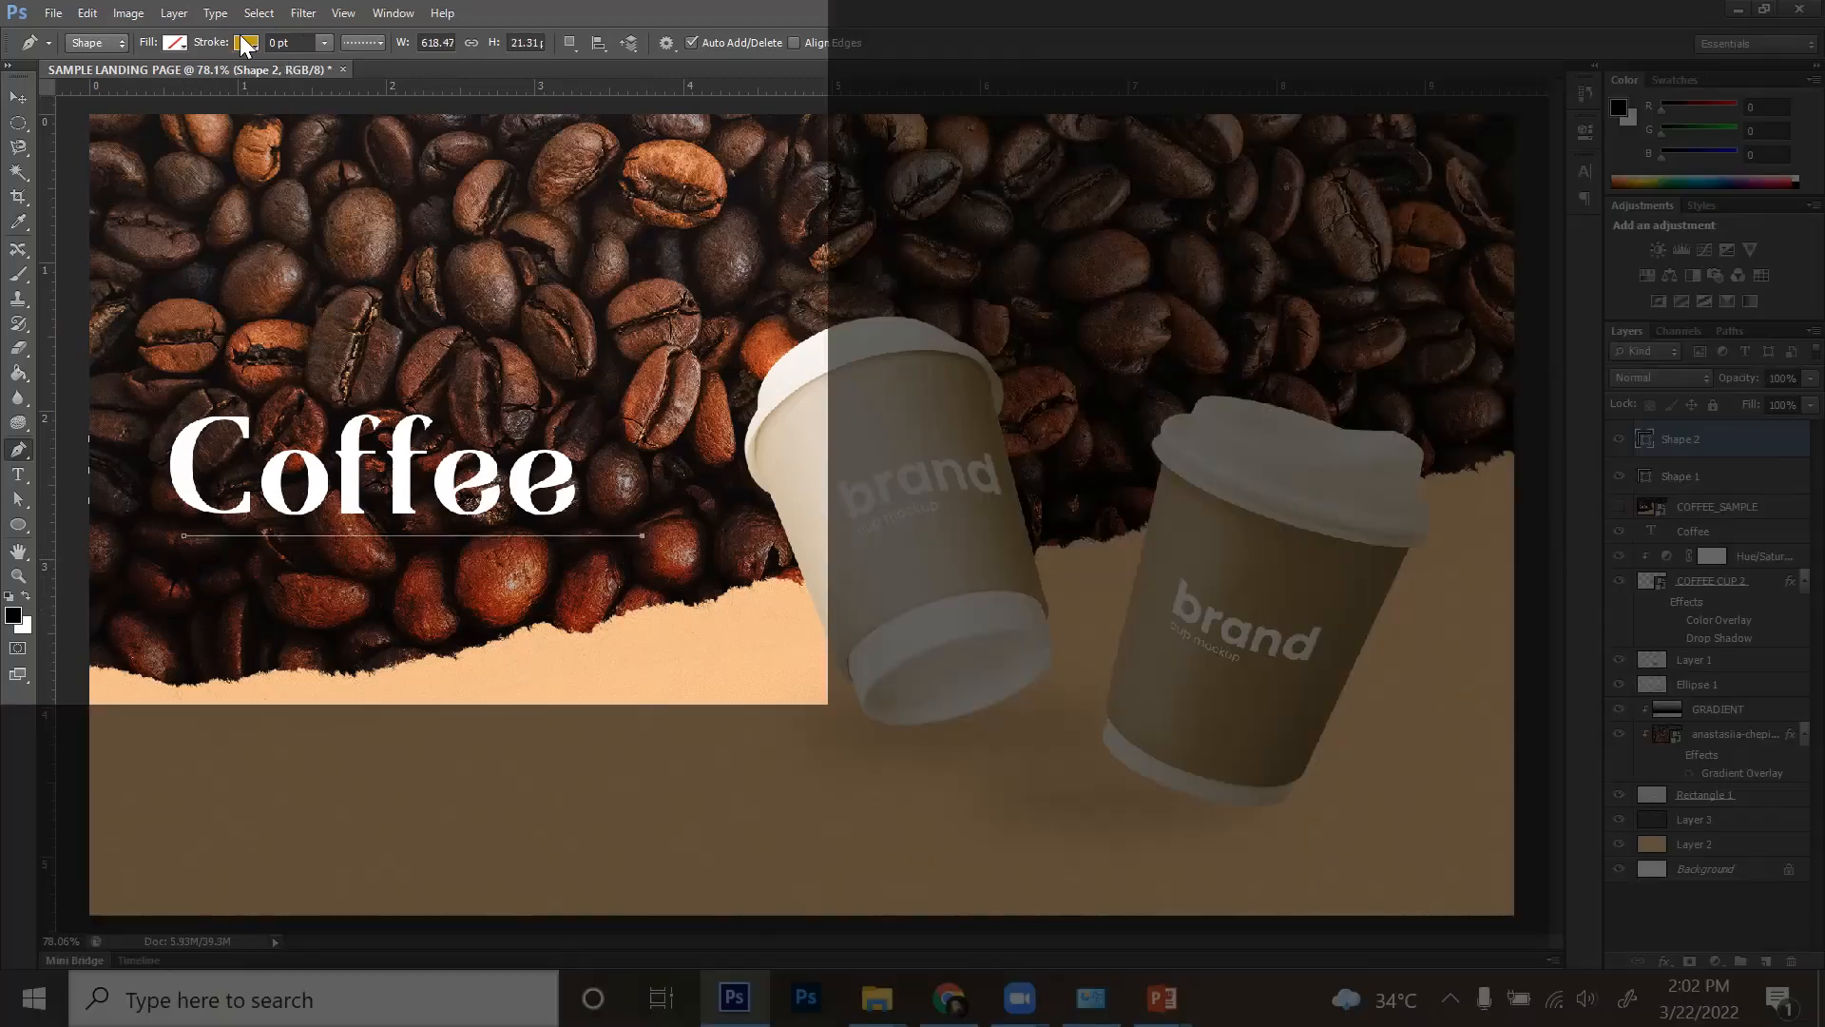
- Give the line beneath the Coffee heading a white stroke and thicken it to 6.15 pt
left_click(247, 42)
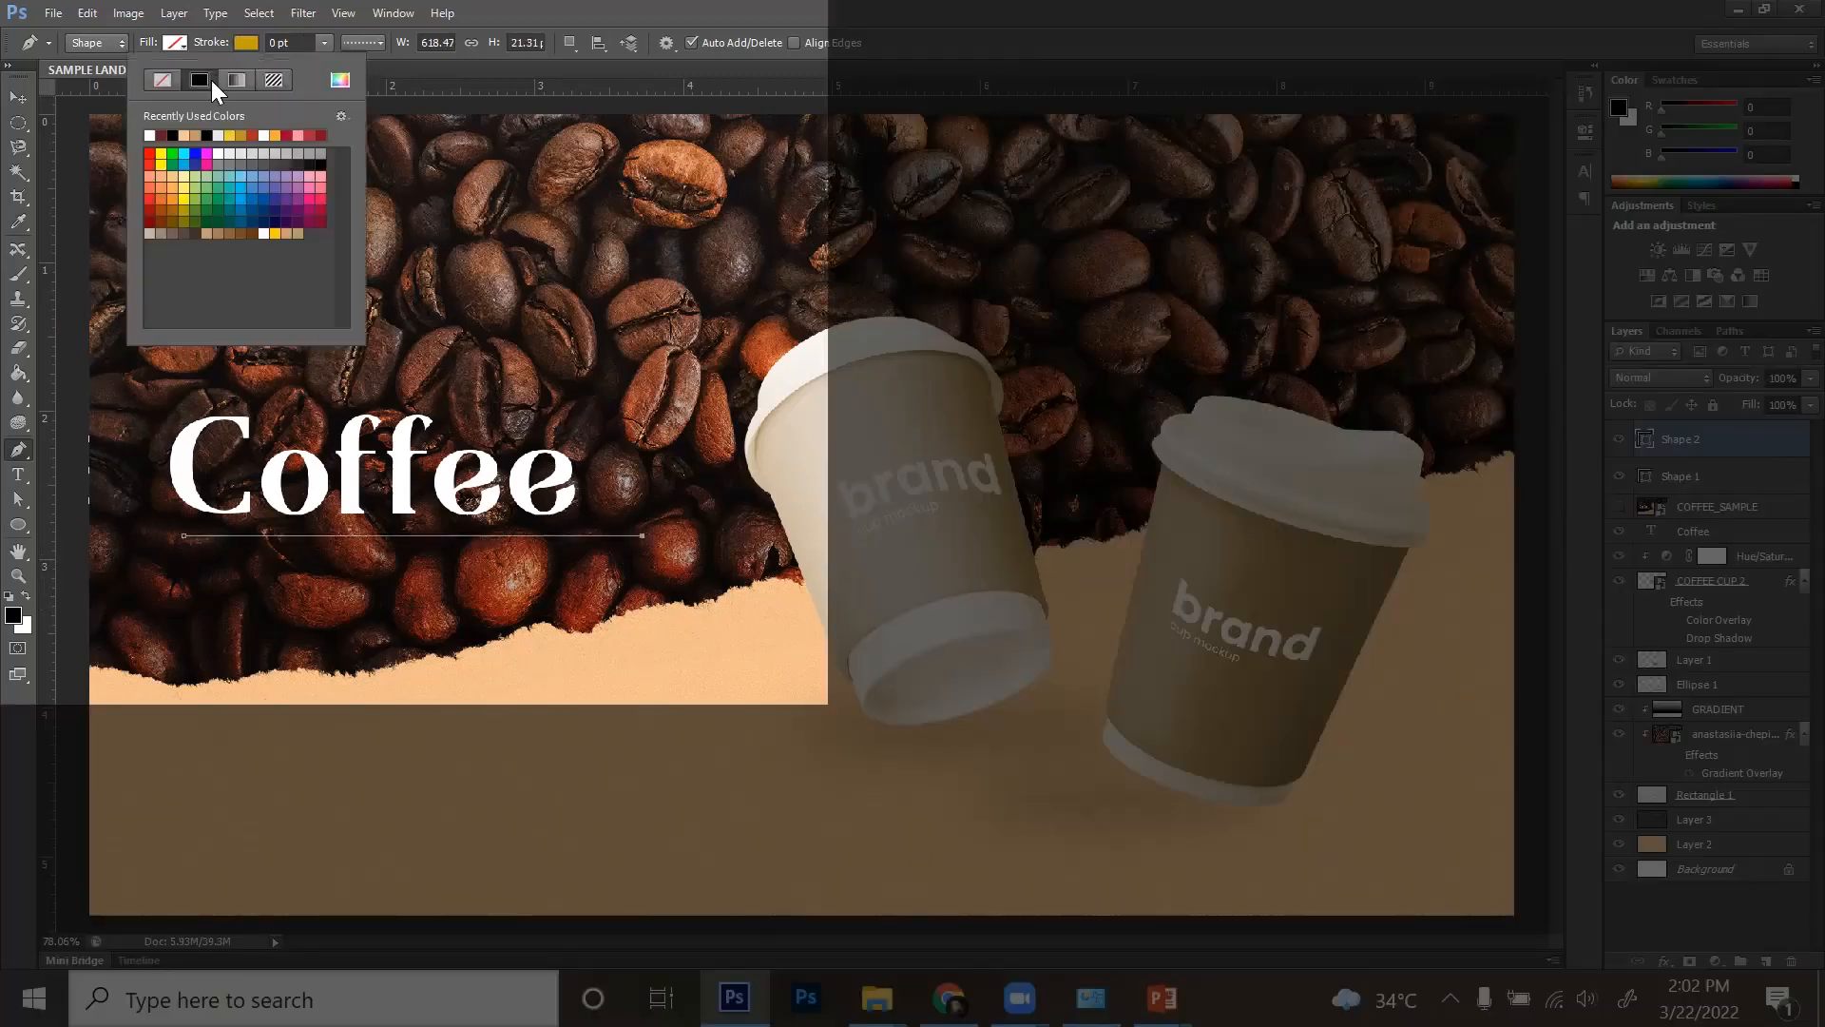
left_click(149, 135)
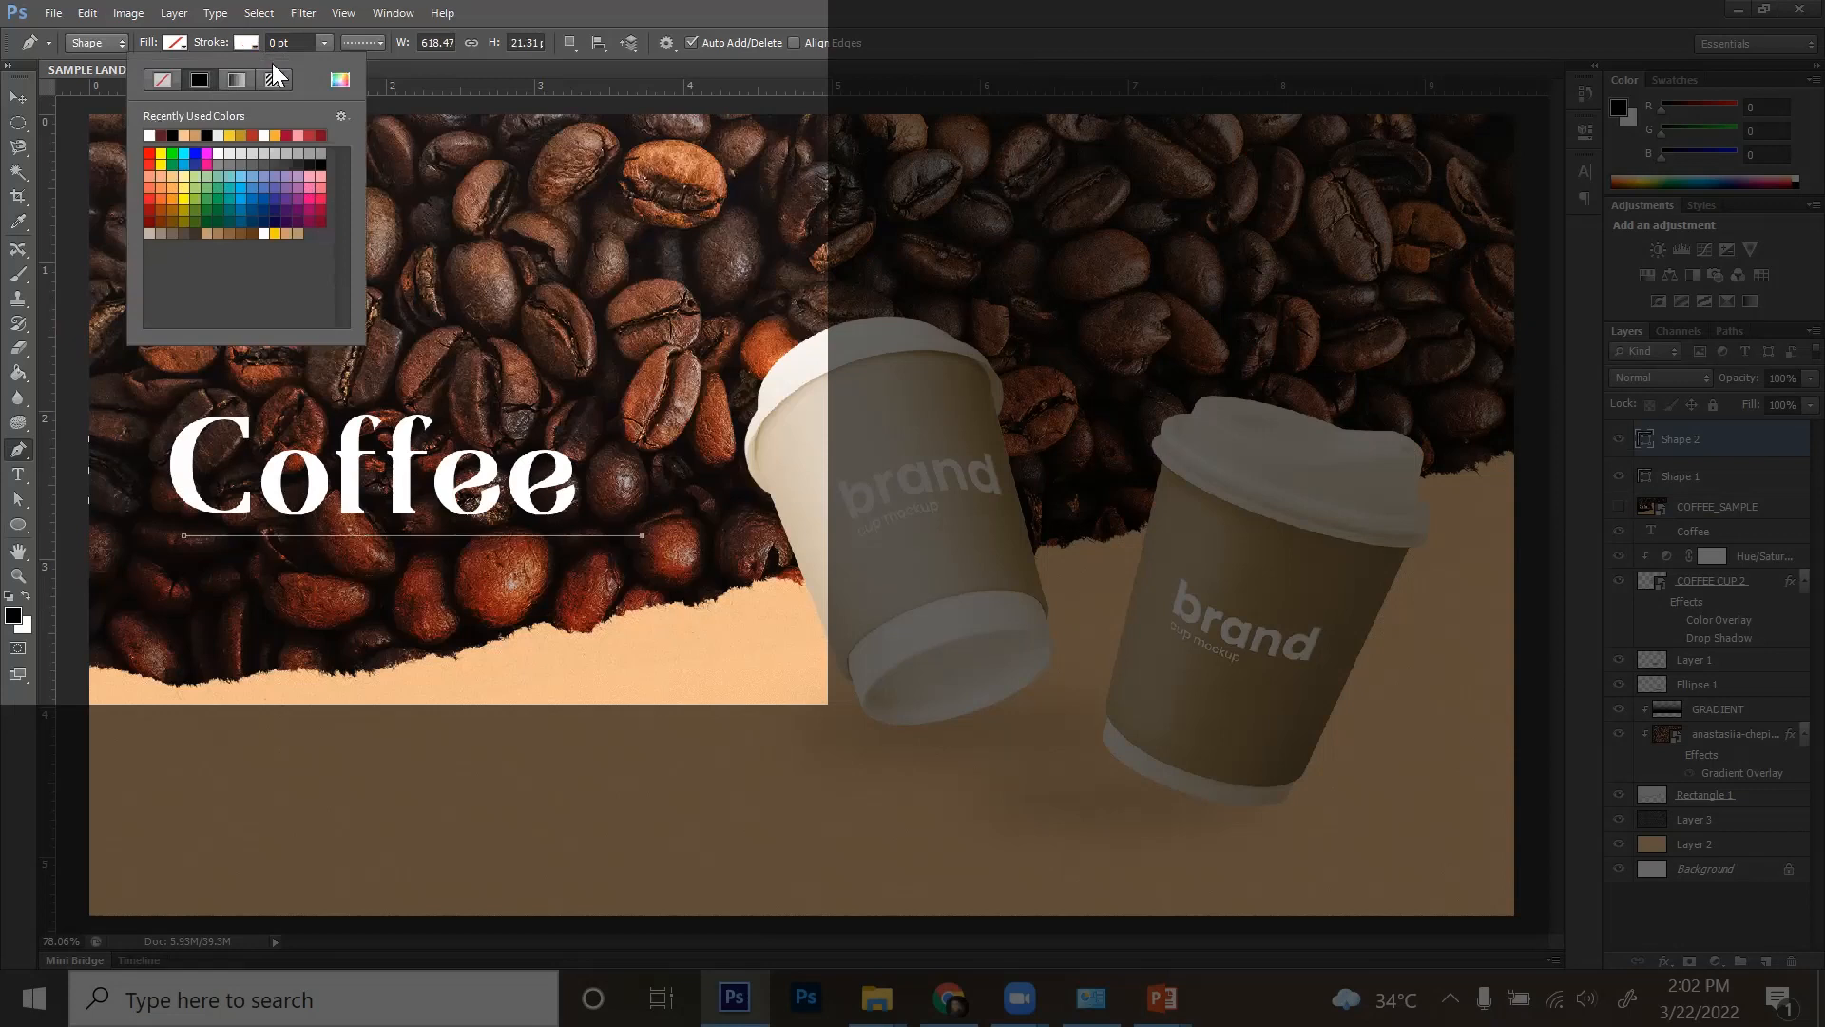
left_click(319, 41)
left_click_drag(323, 62, 329, 65)
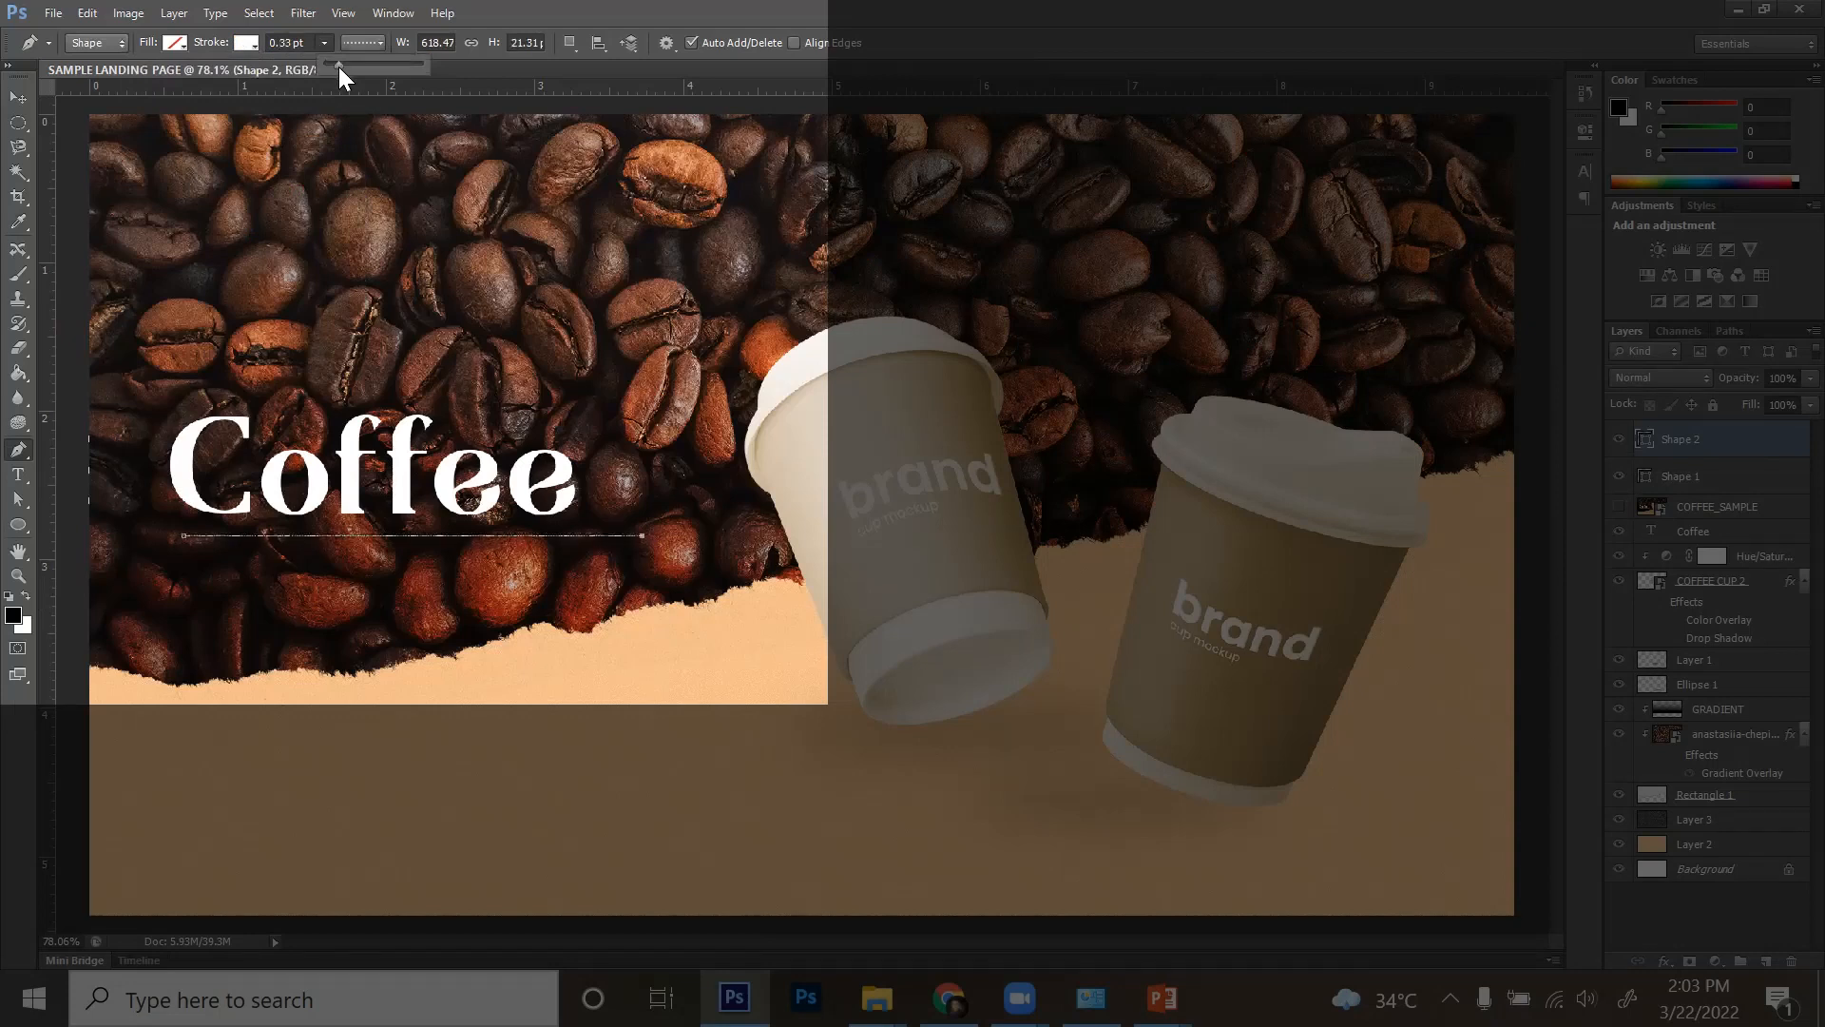
left_click_drag(348, 66, 348, 65)
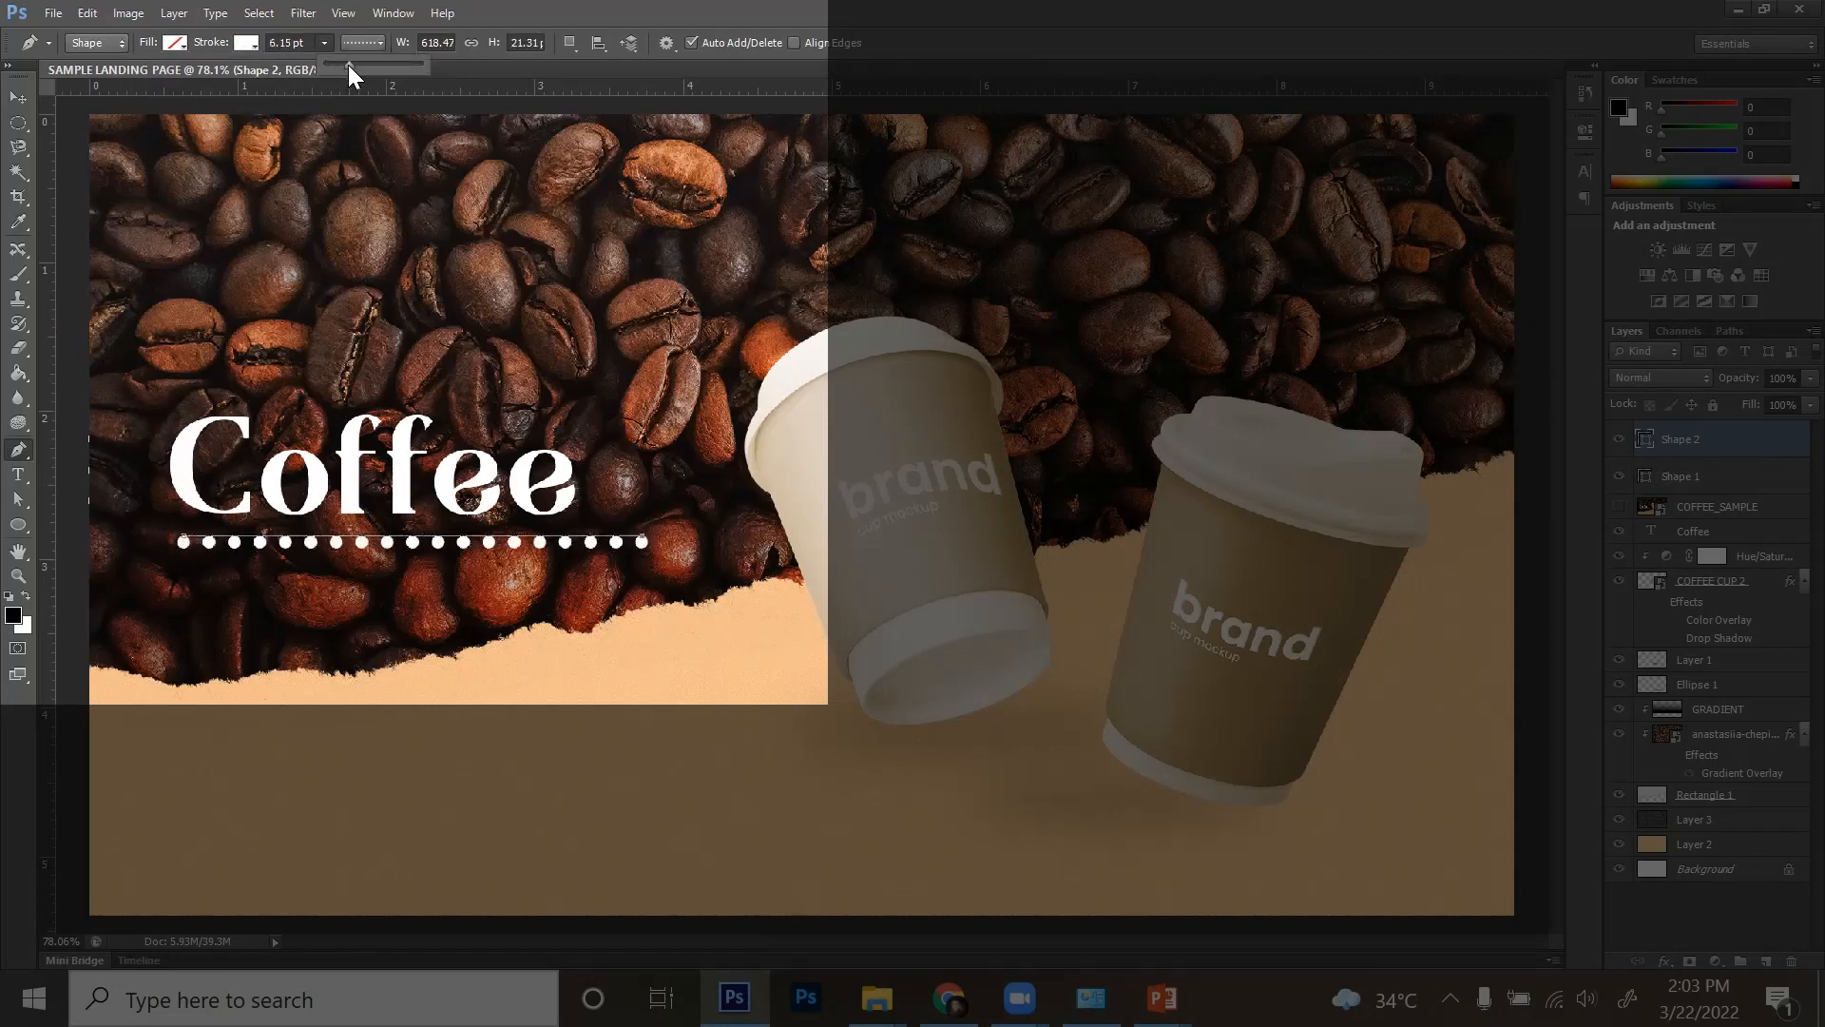
- Change the line's stroke style to solid and set its stroke alignment to center
left_click(362, 44)
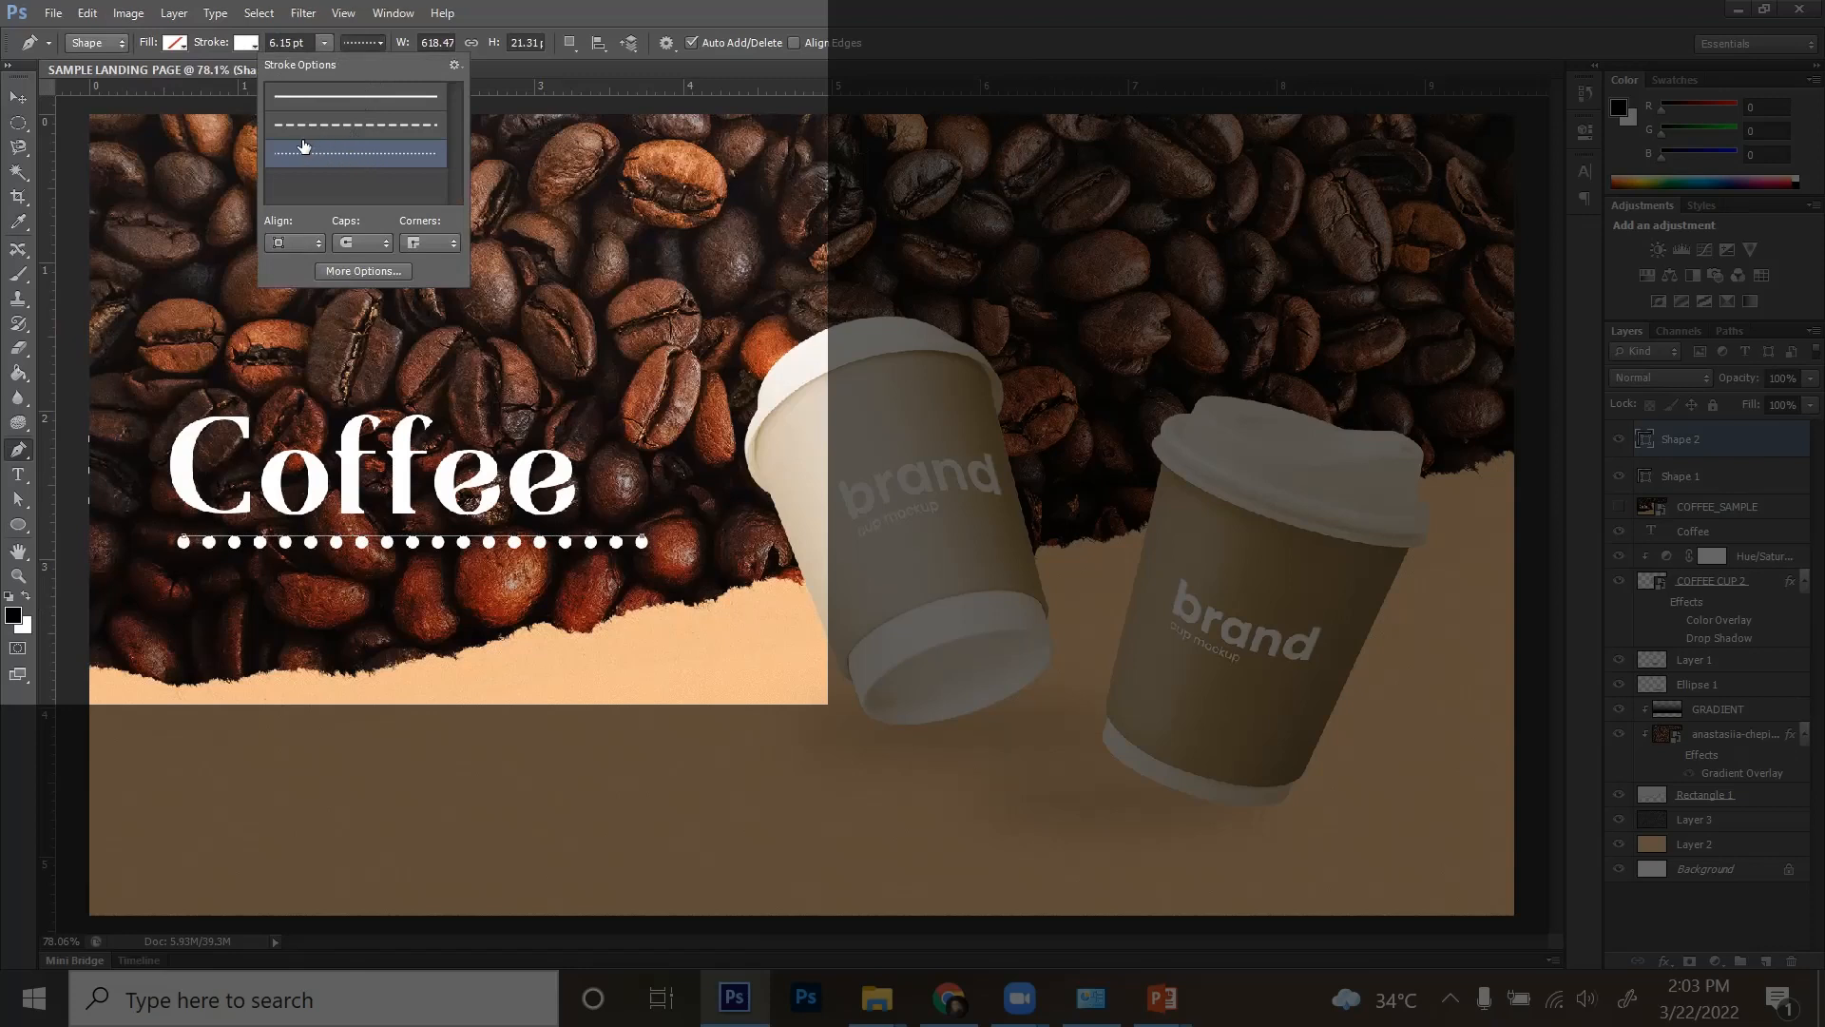
left_click(357, 124)
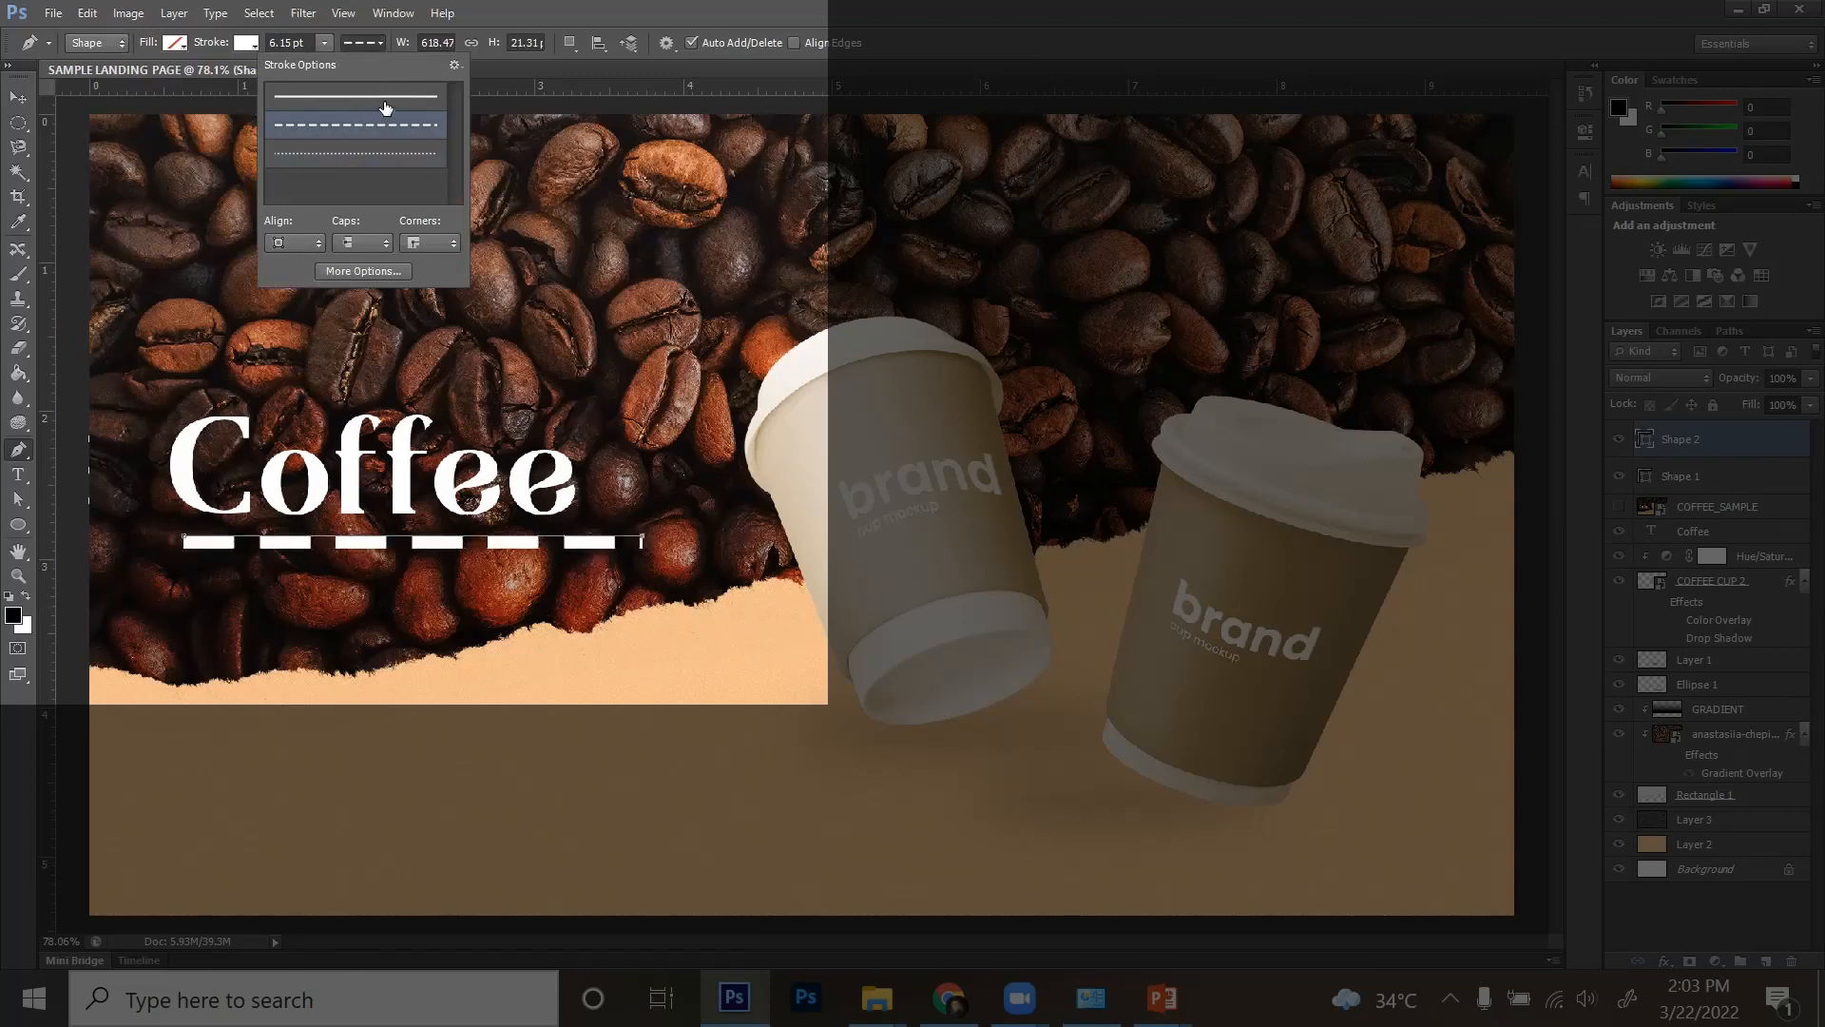
left_click(400, 98)
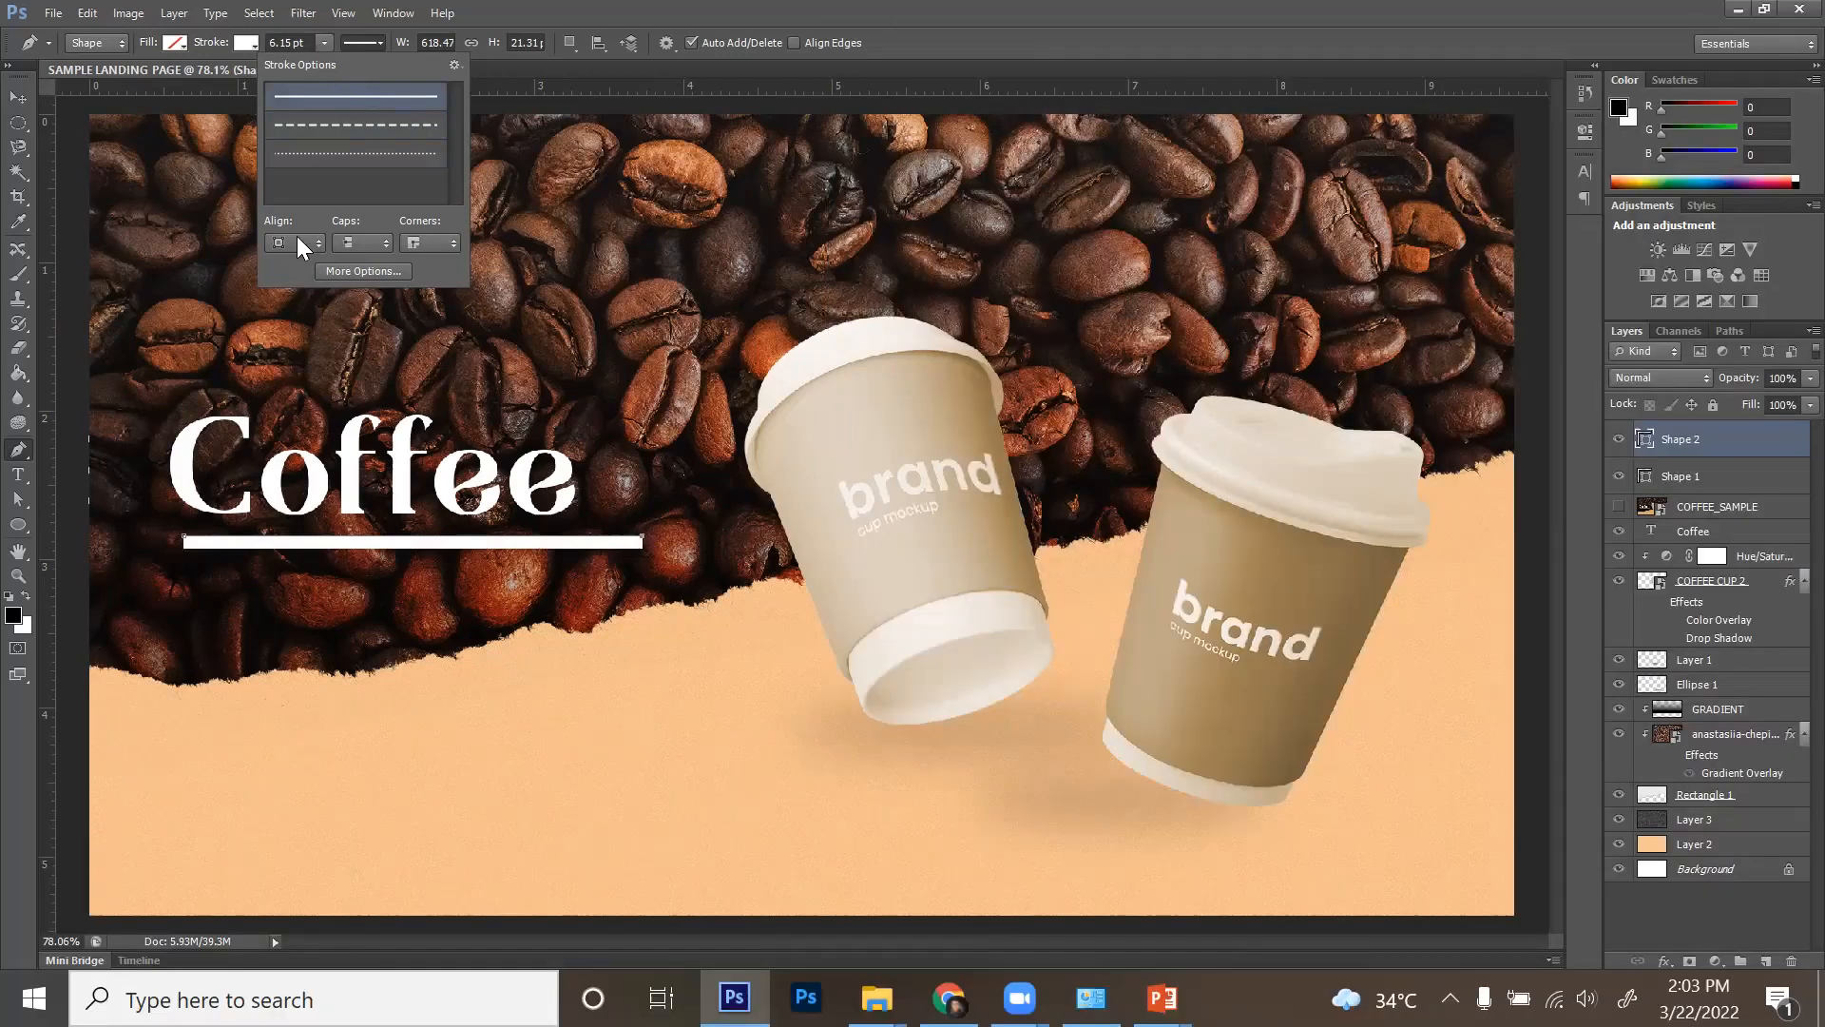
left_click(296, 244)
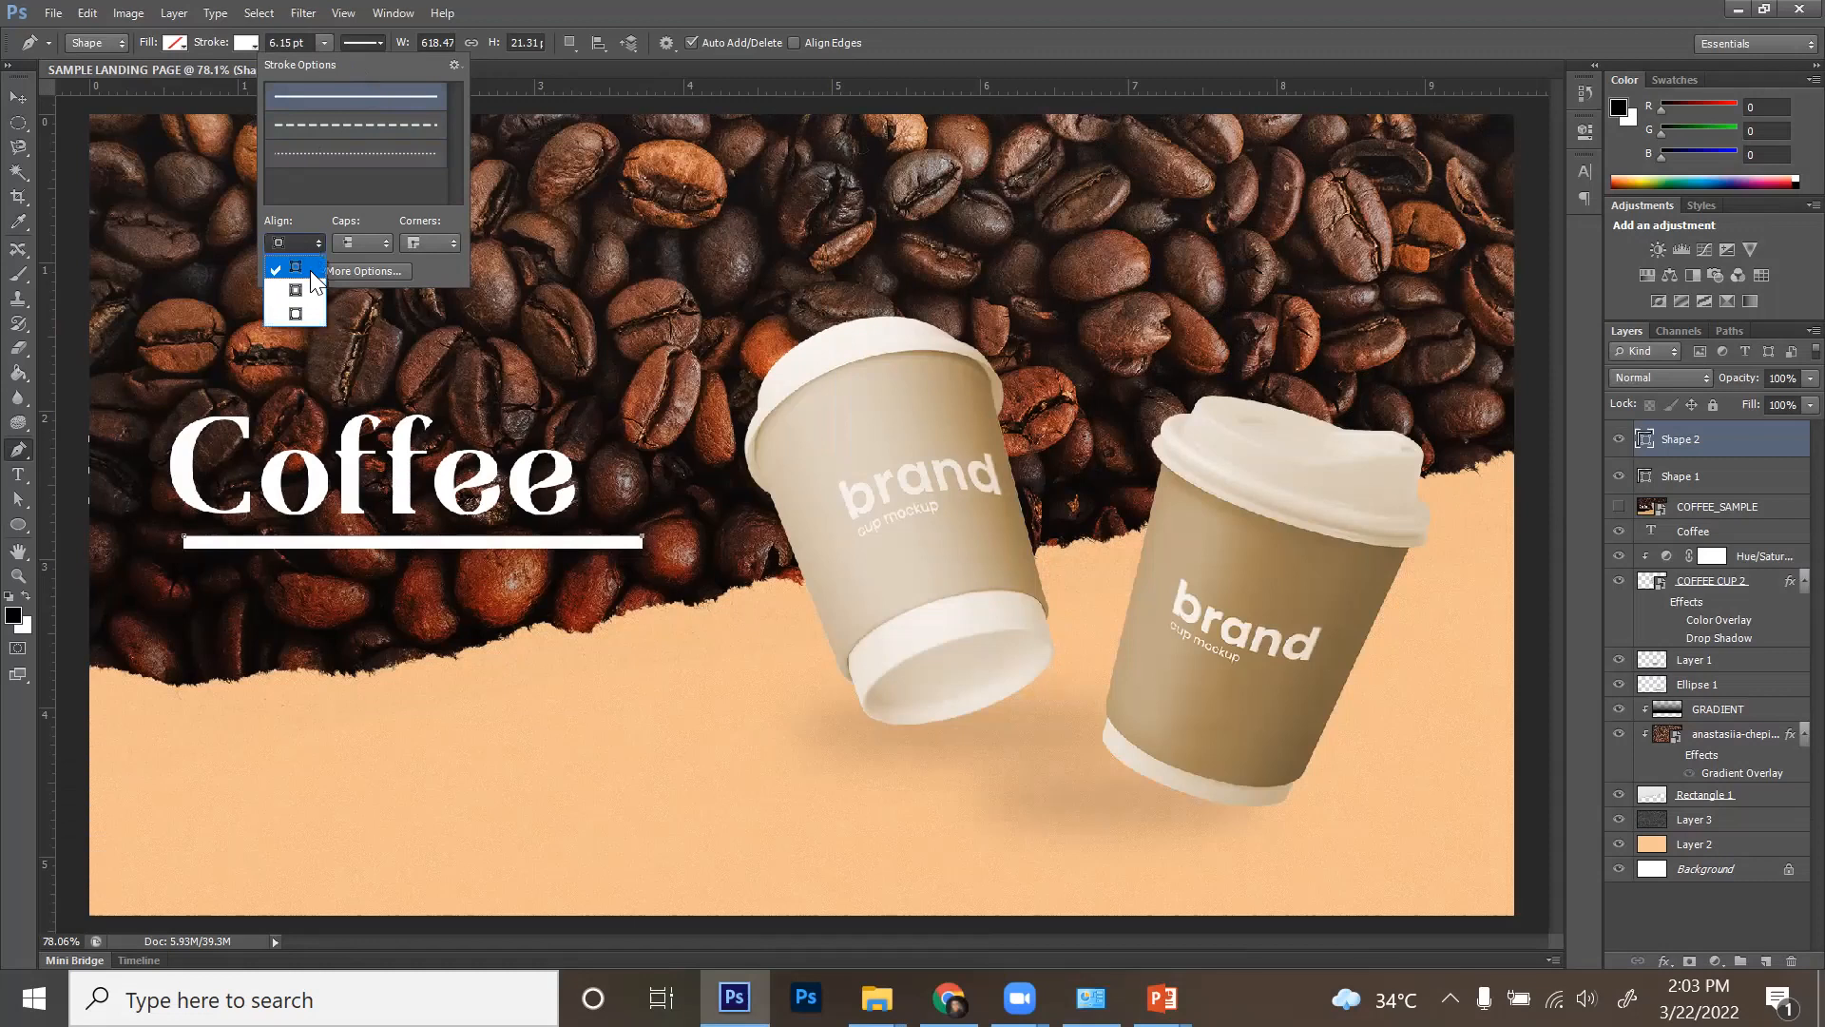
left_click(310, 283)
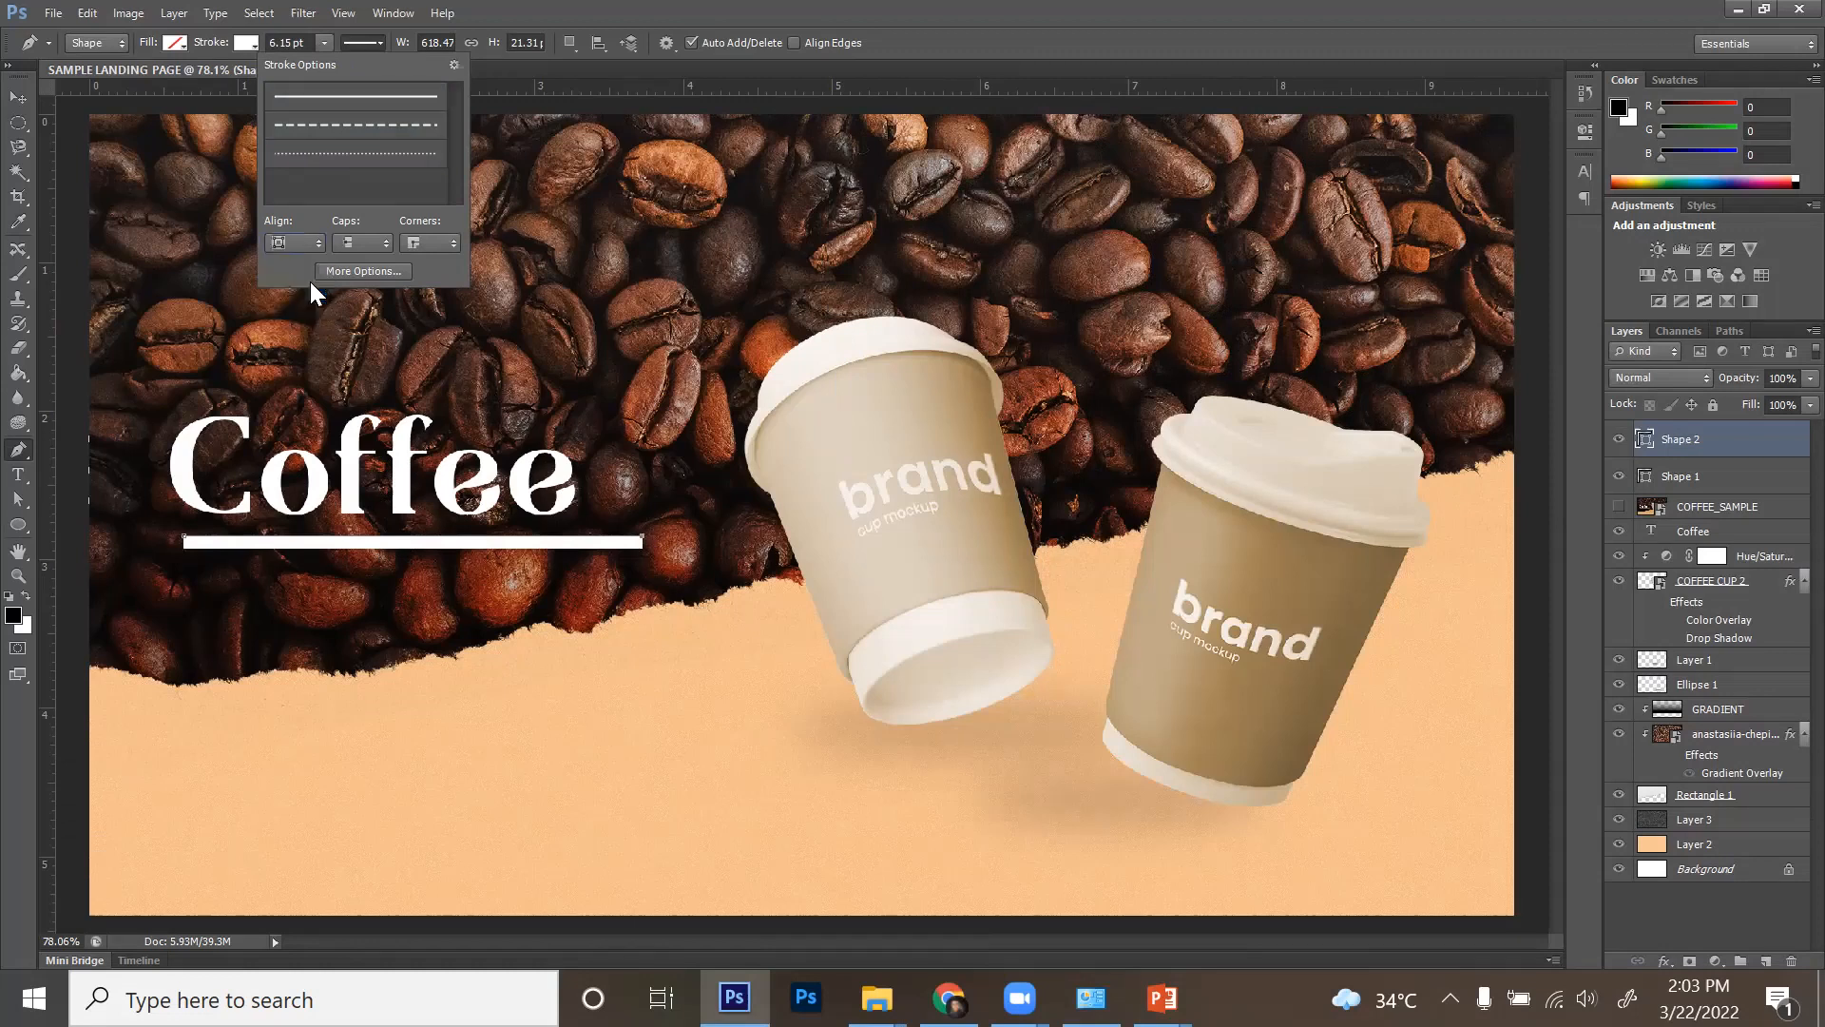
- Set the line's stroke width to 1.5 pt
left_click(285, 42)
type("2")
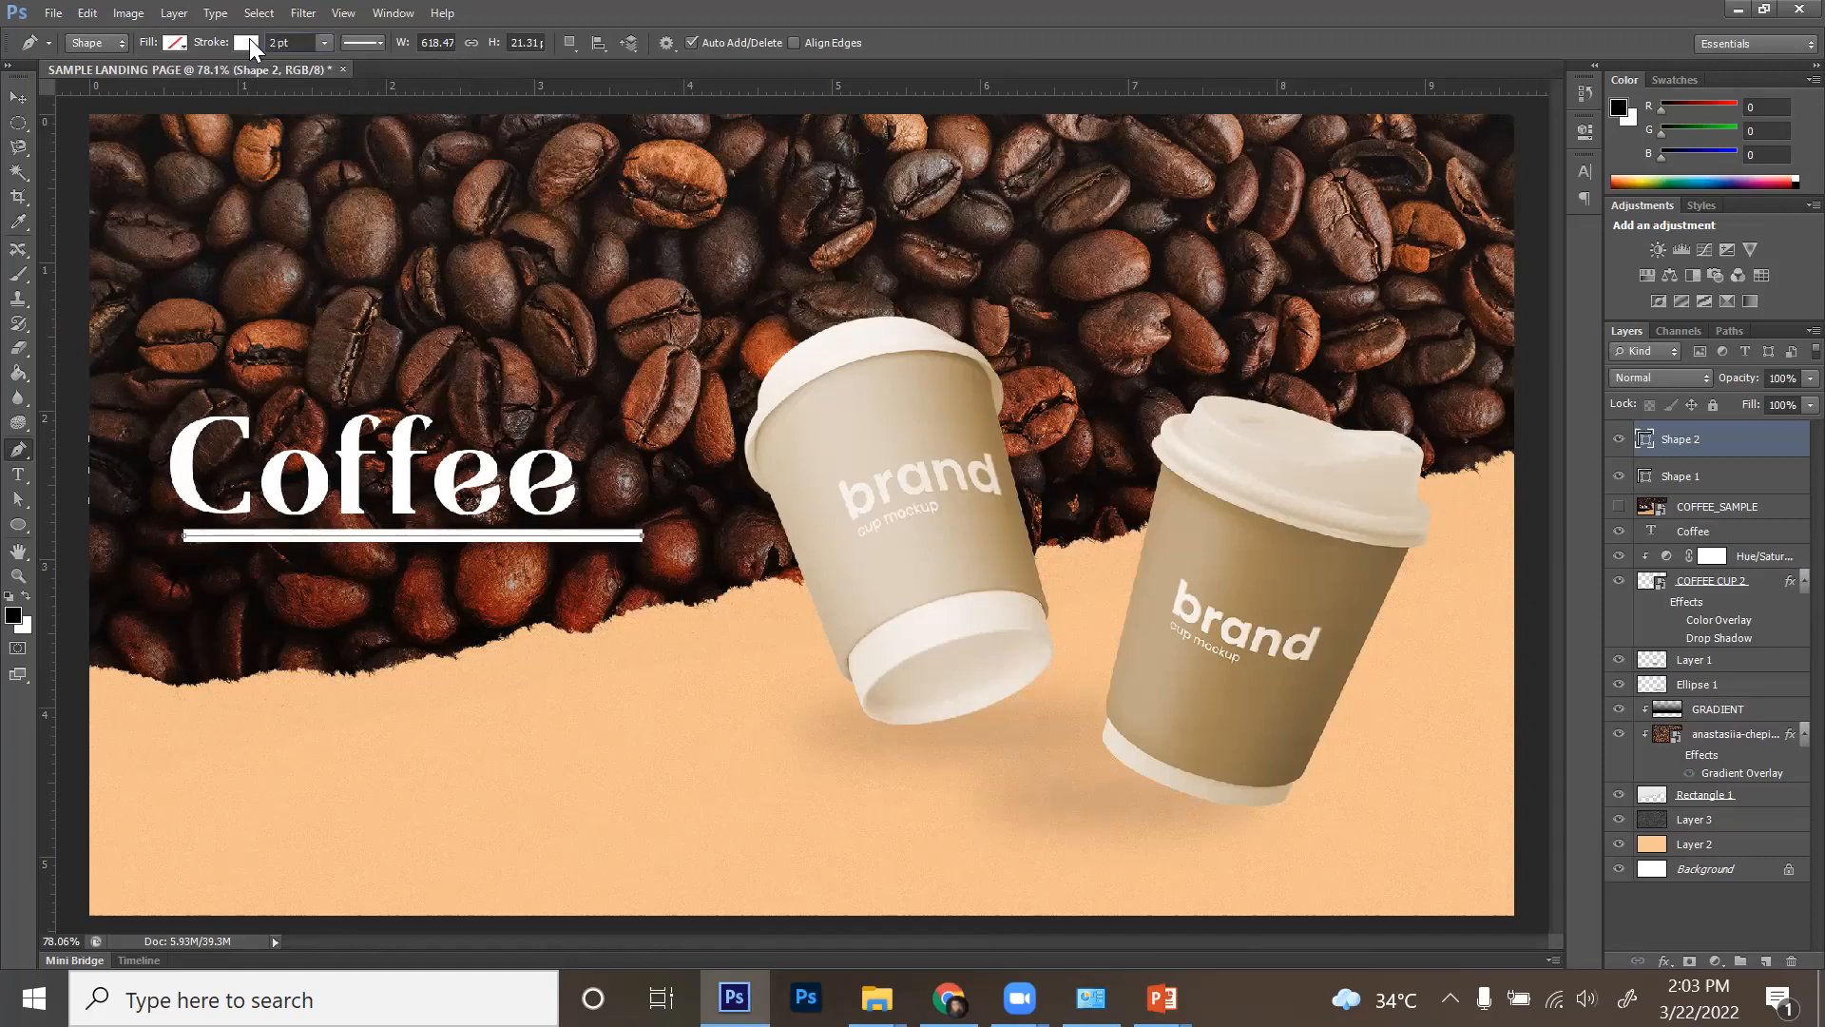
key("BackSpace")
type("1.5")
key("Return")
- Move the COFFEE_SAMPLE layer to the top of the layer stack and compare the line with that reference
left_click(18, 97)
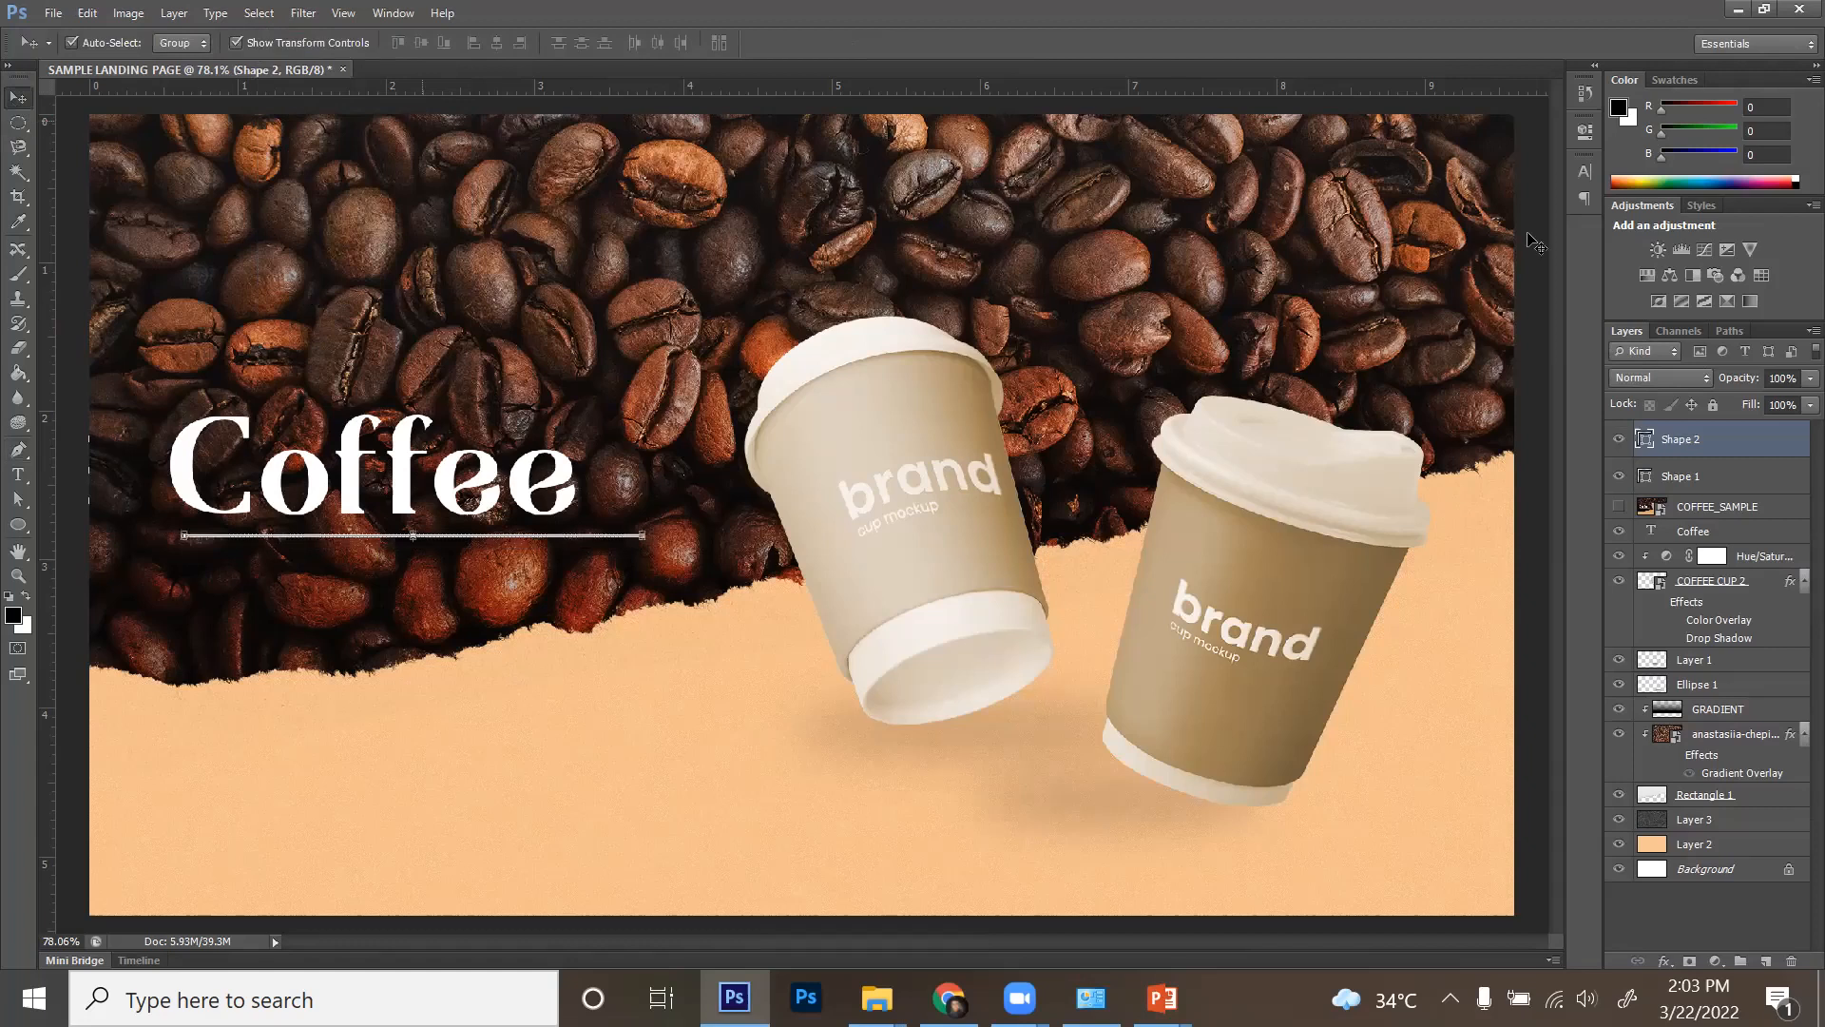
left_click(1732, 507)
left_click_drag(1733, 507, 1673, 430)
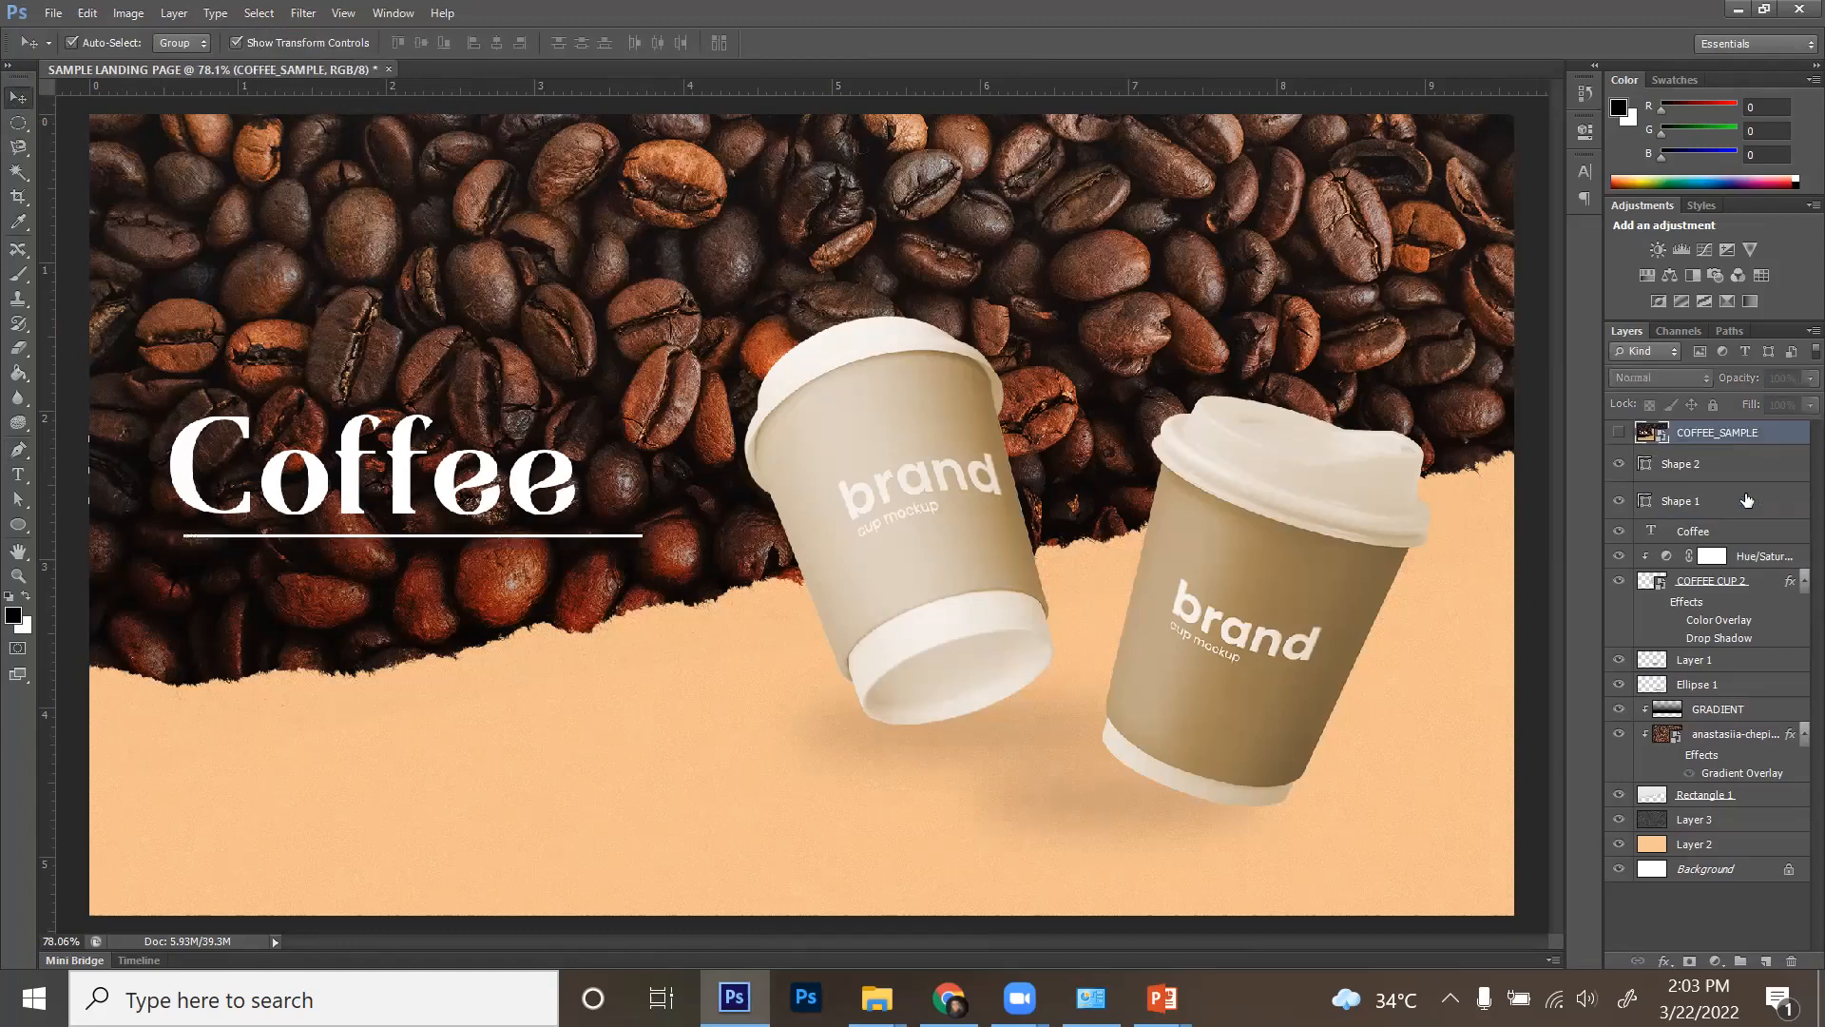
left_click(1618, 433)
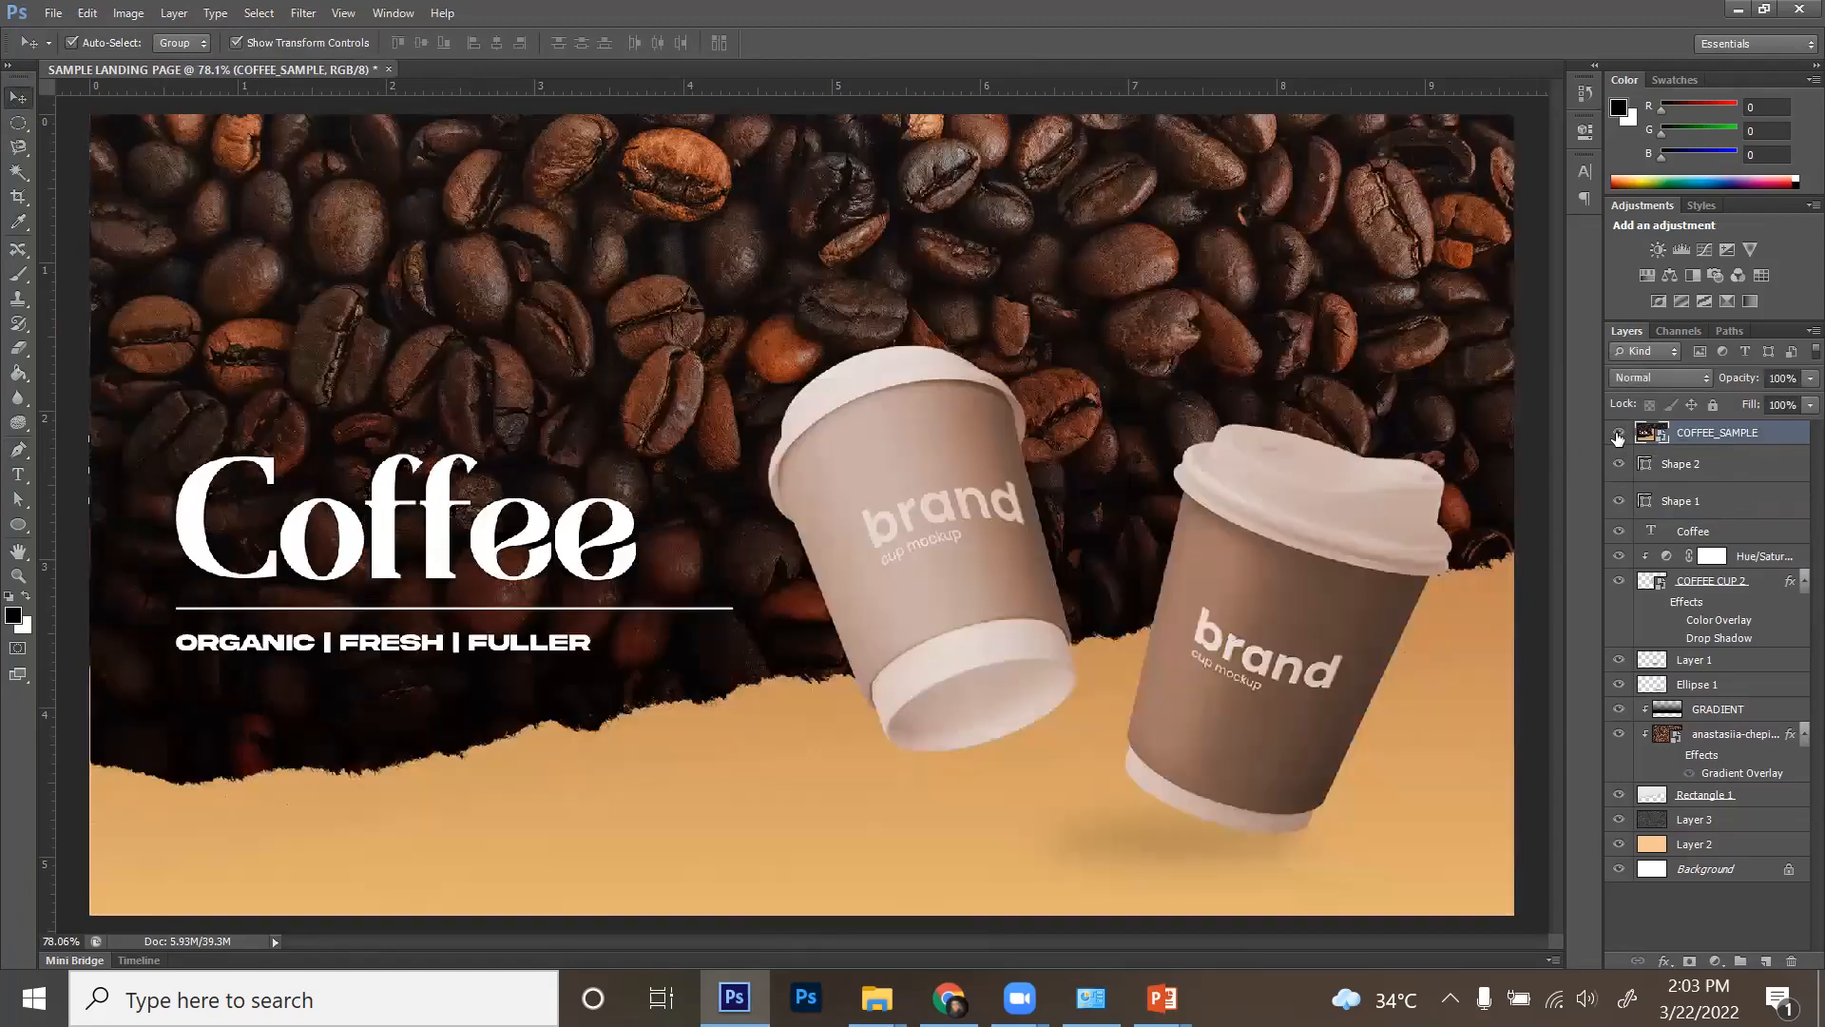
left_click(1618, 434)
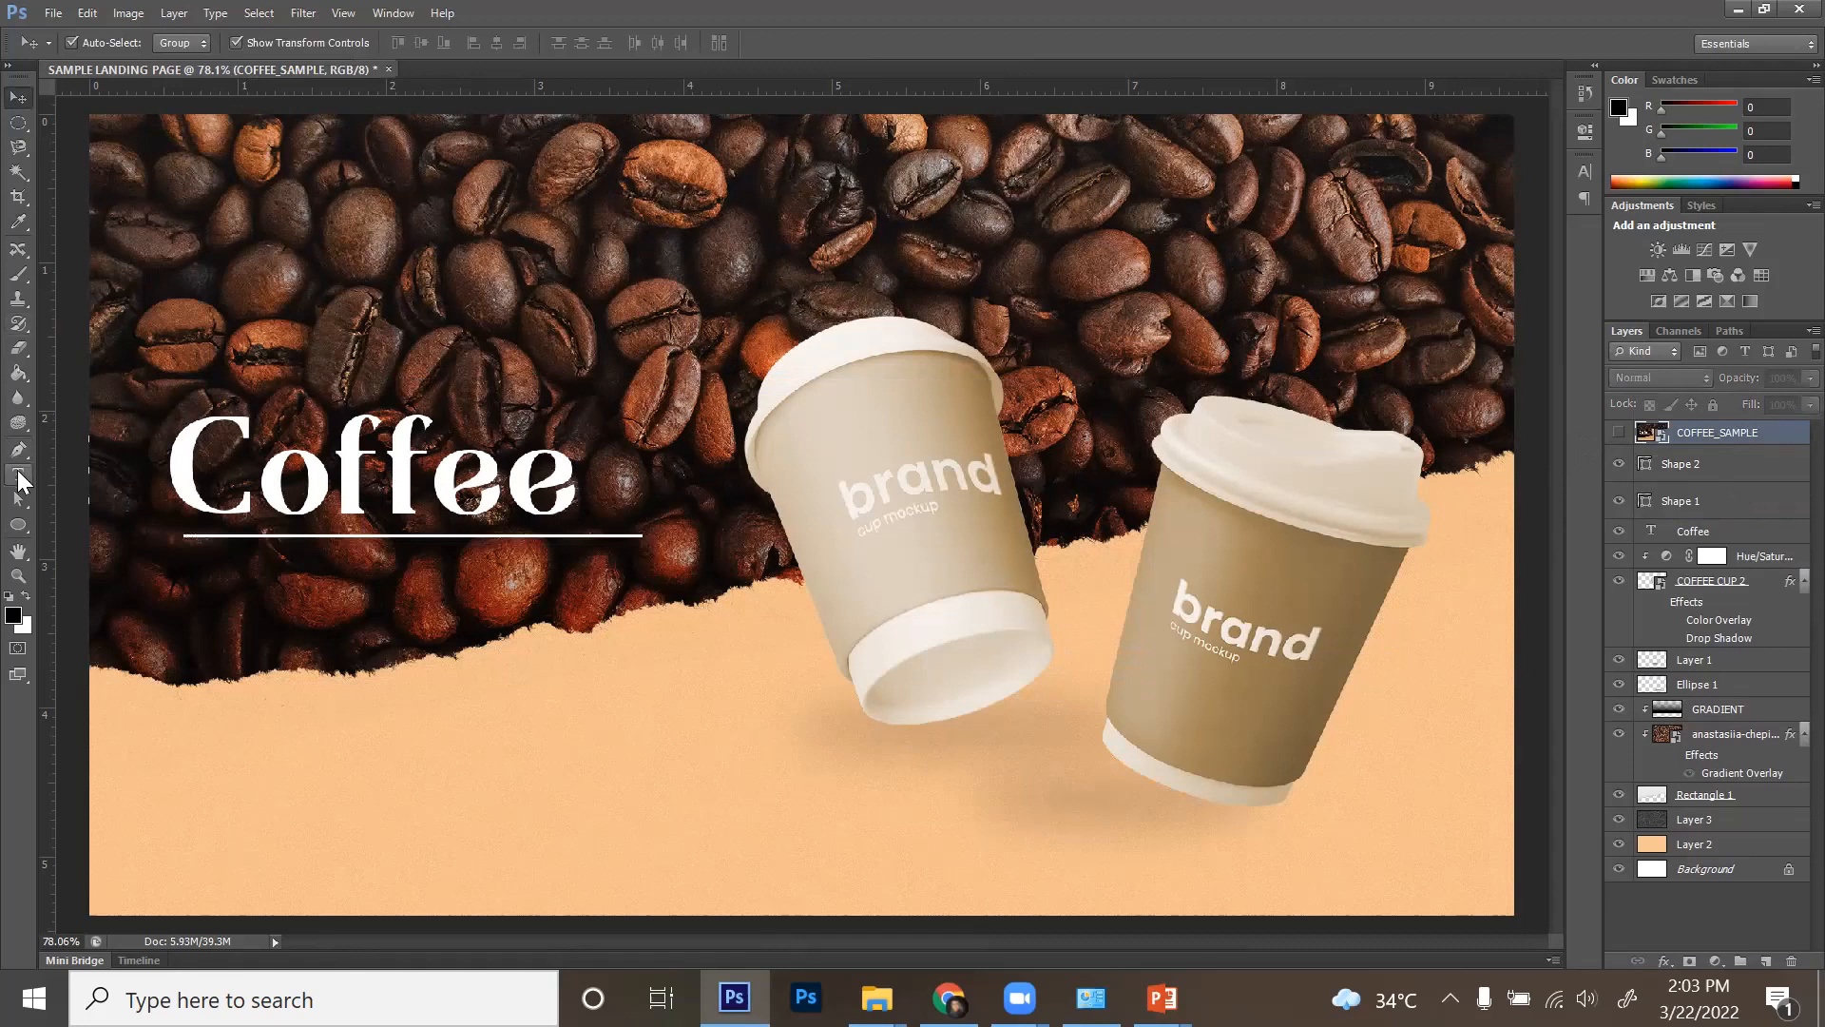
- Add a white text line reading "ORGANIC | FRESH | FULLER" below the divider line
left_click(18, 474)
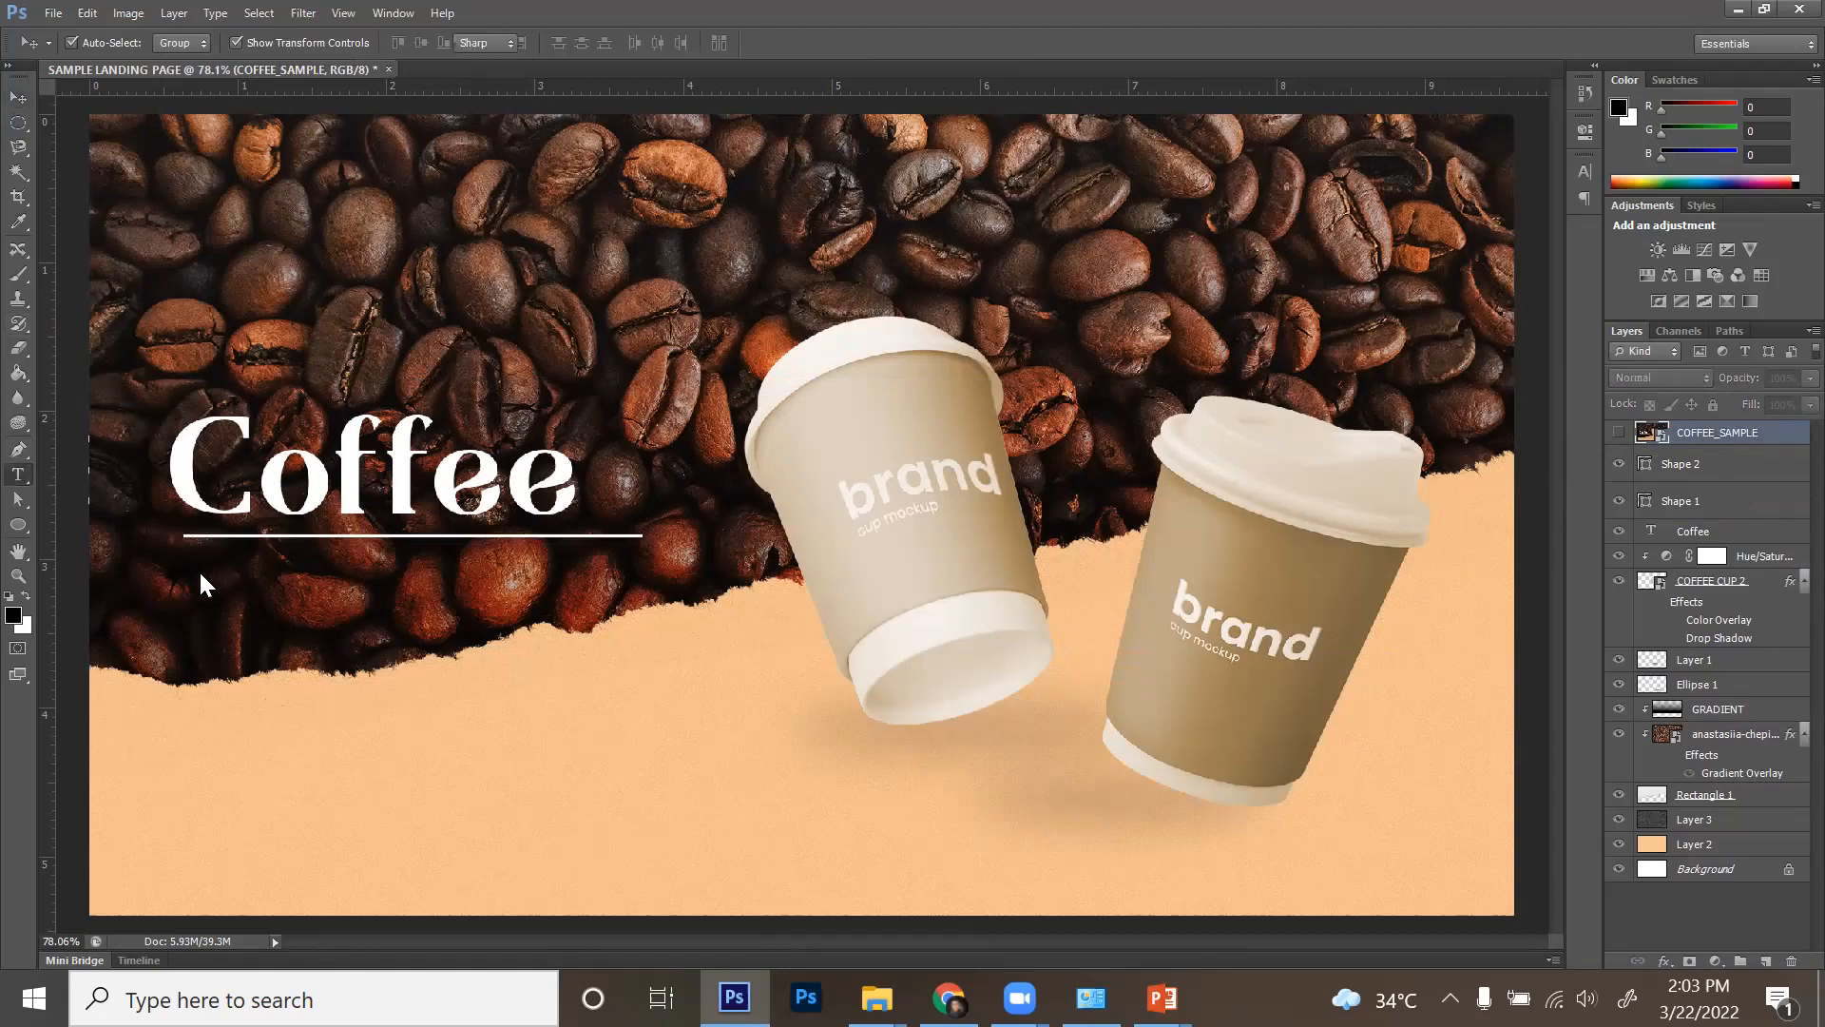
left_click(194, 577)
type("ORGANIC | FULLER")
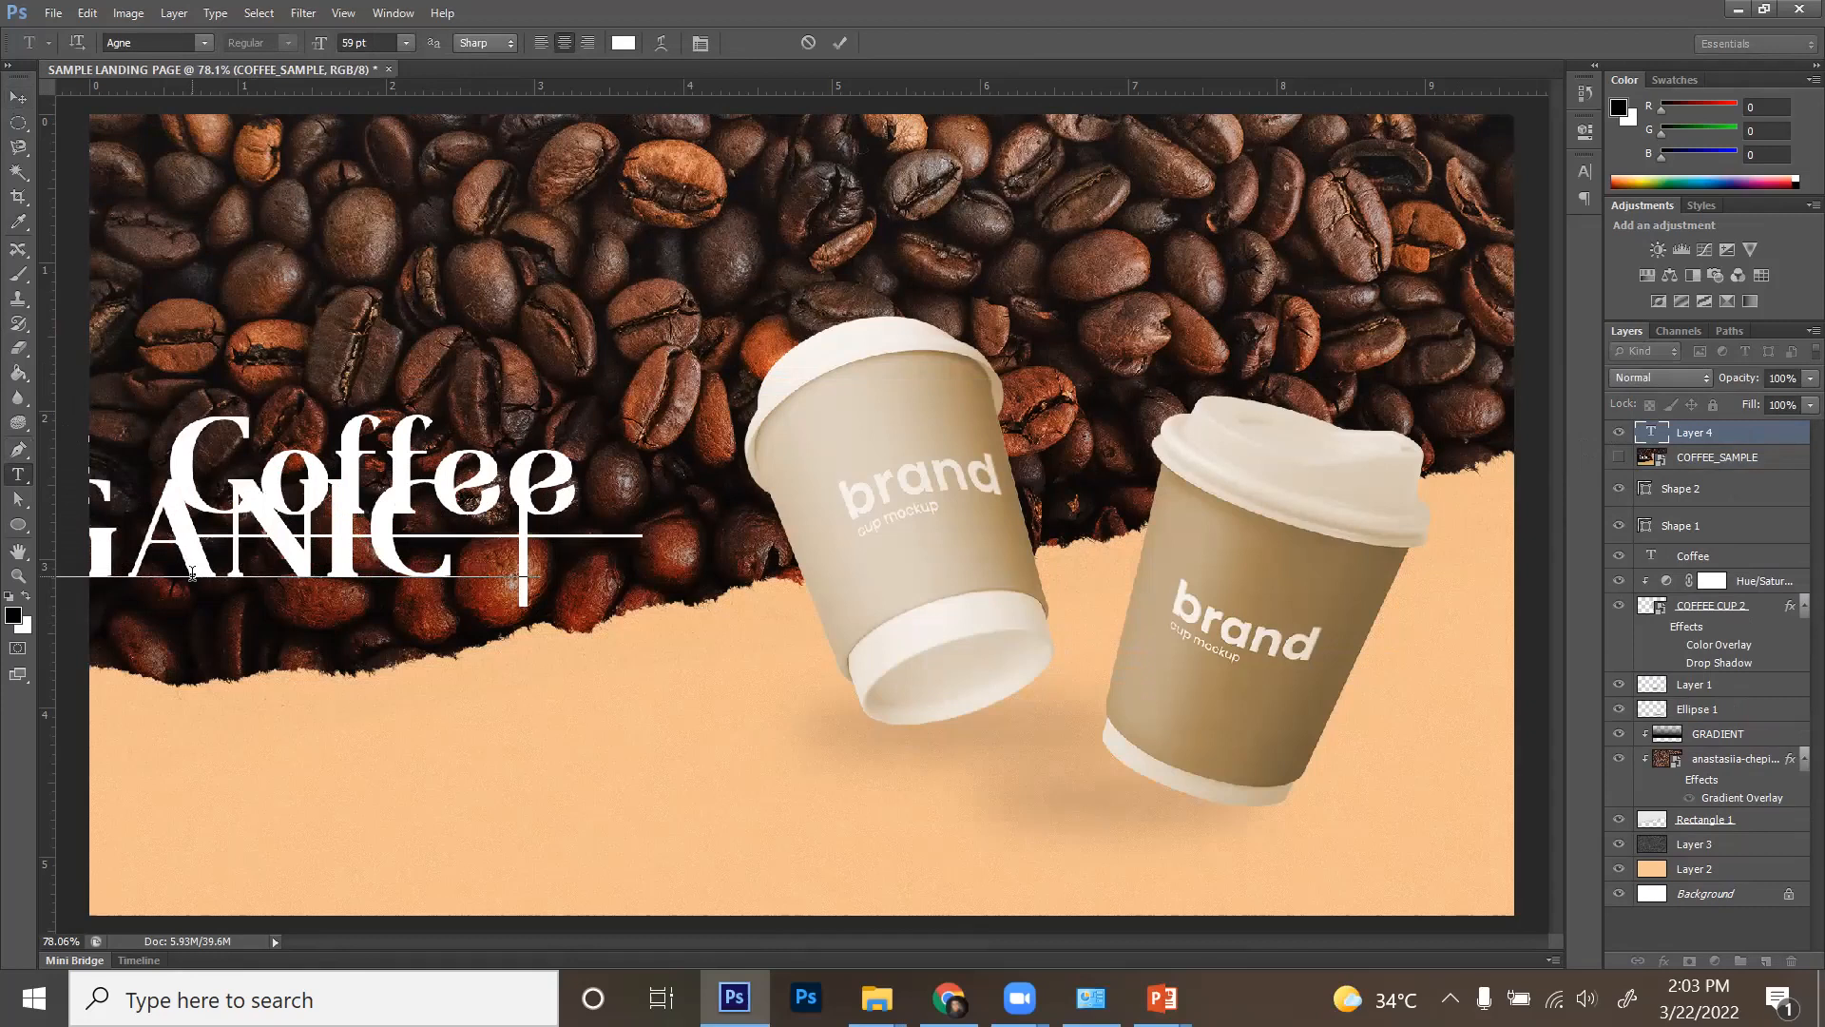
left_click(1618, 458)
left_click(1618, 458)
left_click(372, 540)
type("FRESH \\")
triple_click(547, 540)
left_click_drag(574, 540, 533, 540)
type("| FULLER")
- Set the tagline in Akira Expanded at 9 pt and place it directly beneath the divider line
key("ctrl+a")
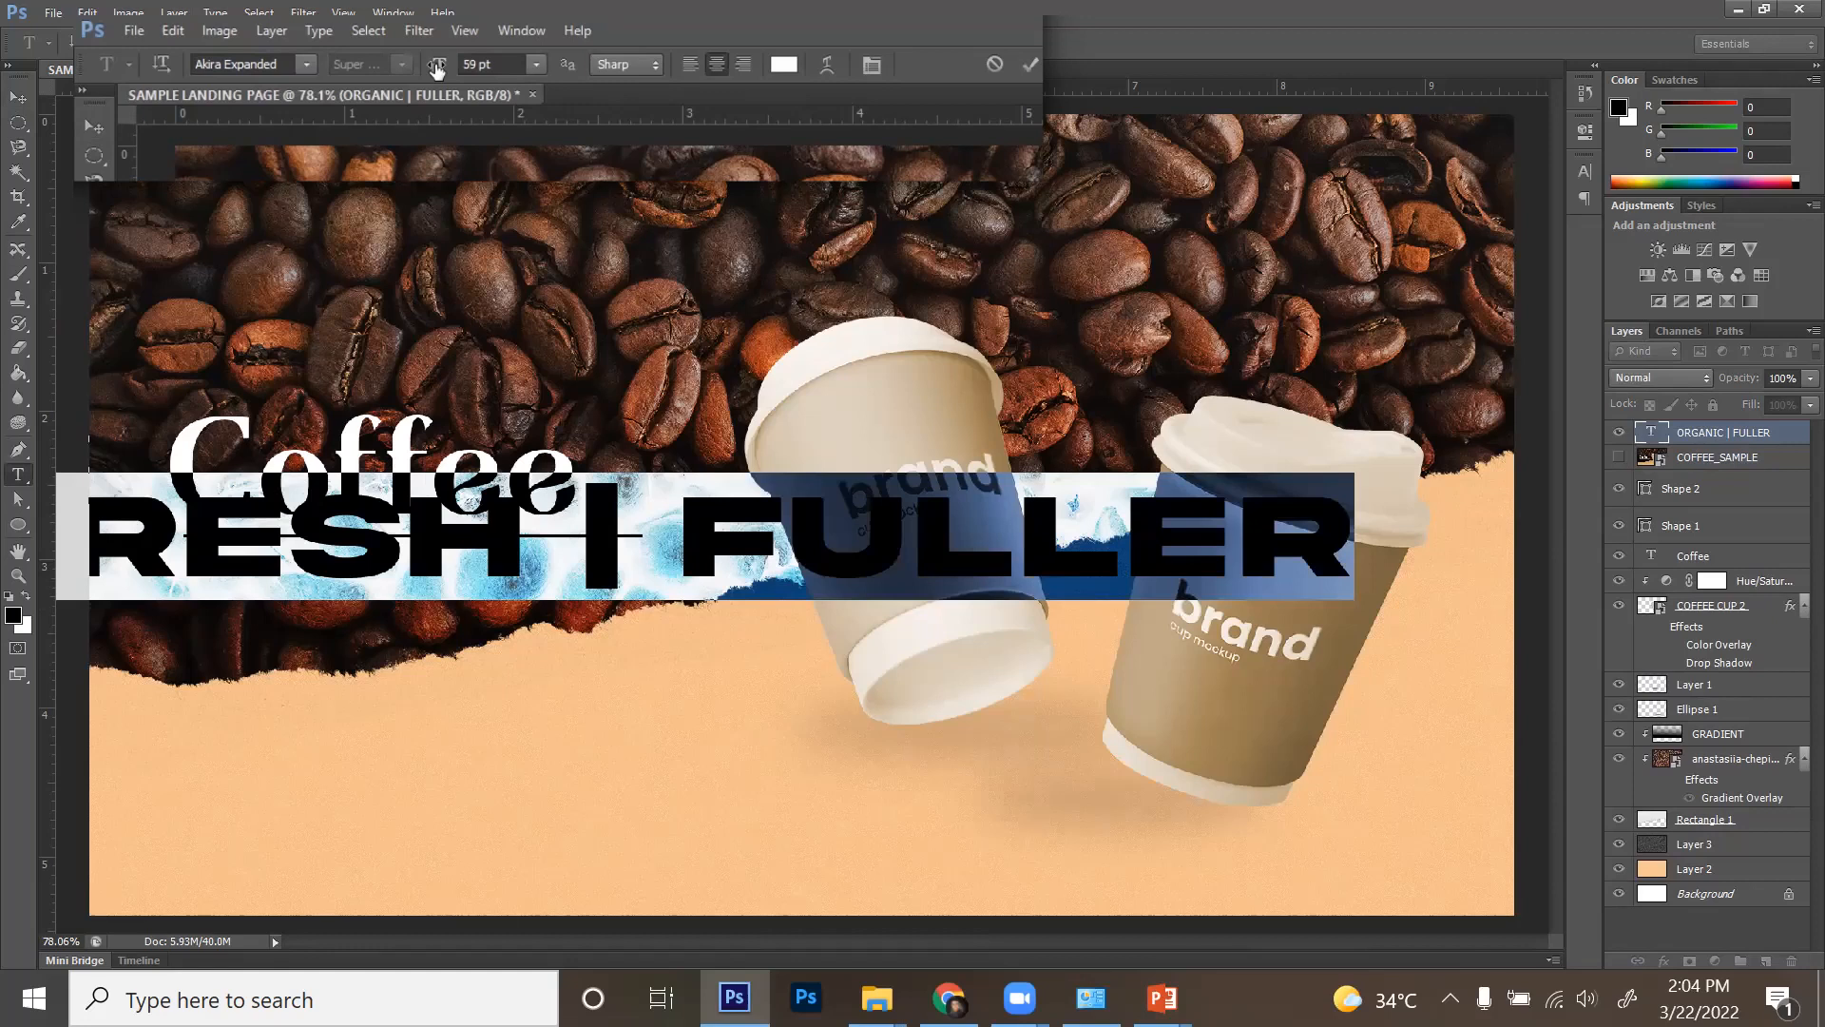
left_click_drag(436, 69, 384, 64)
left_click(18, 96)
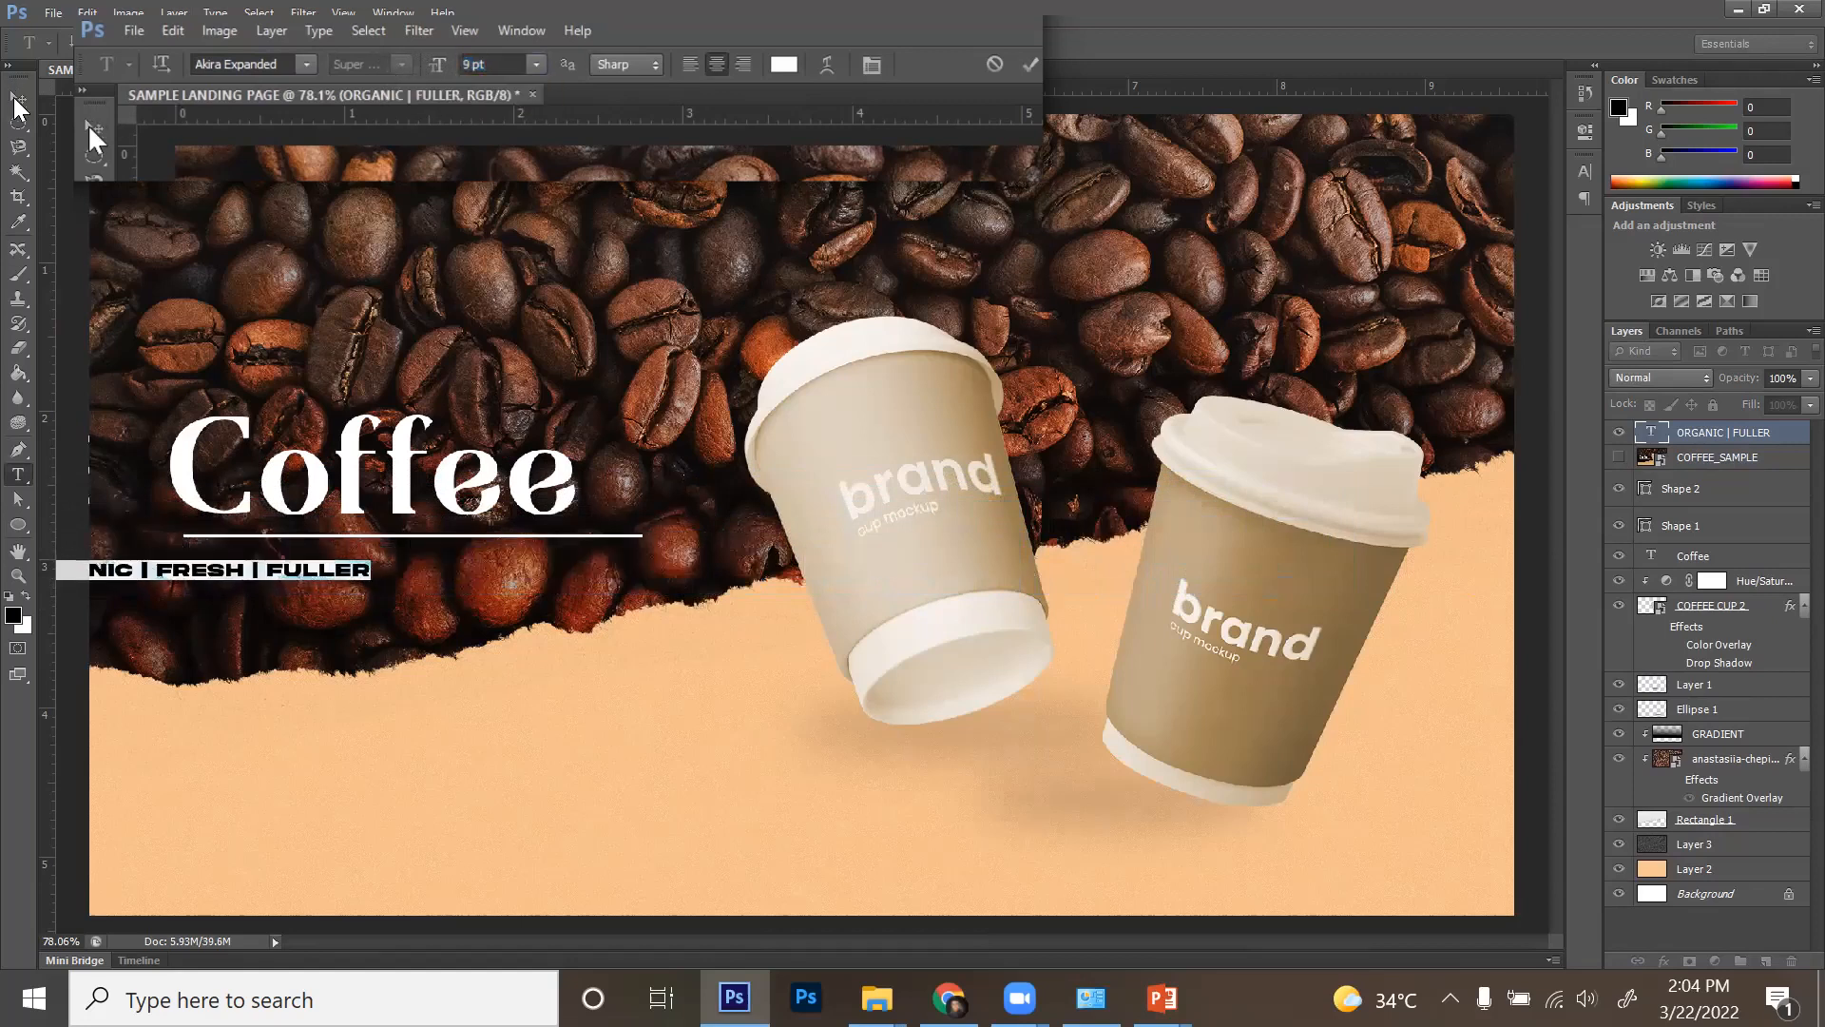
left_click_drag(347, 573, 489, 569)
- Enlarge the ORGANIC | FRESH | FULLER tagline to 12 pt
left_click(17, 475)
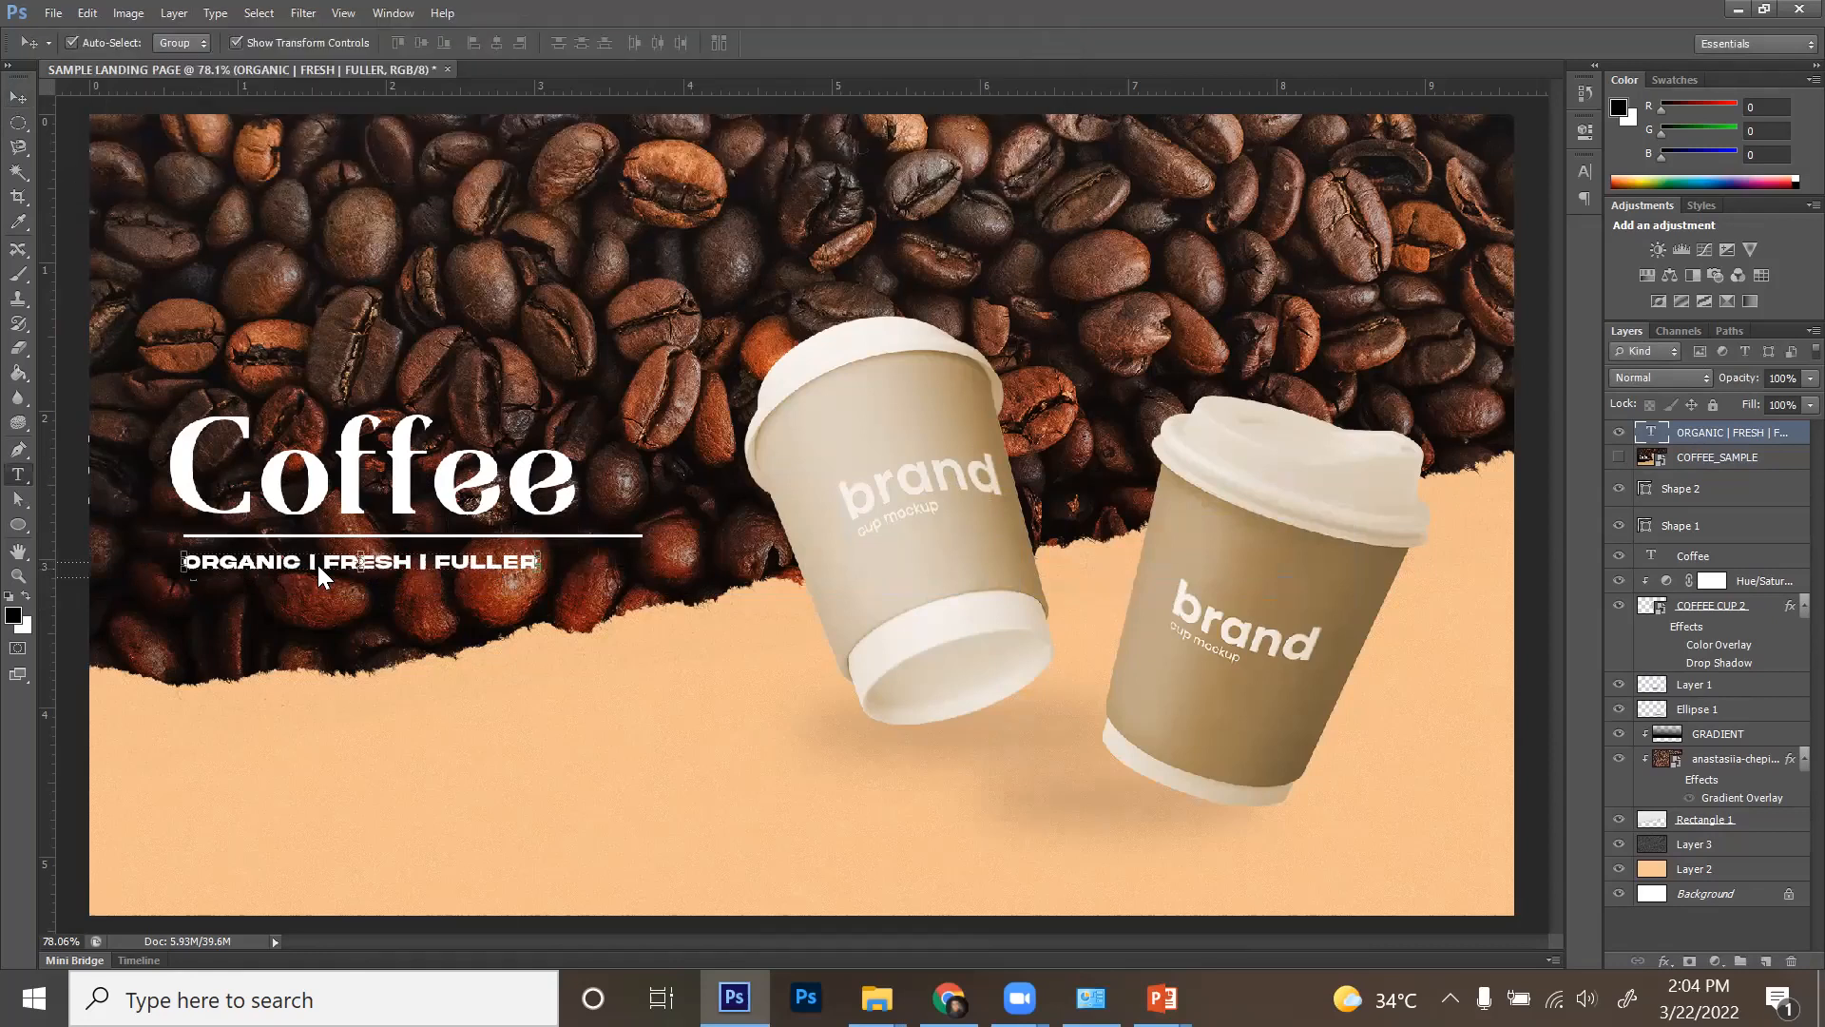
left_click(346, 561)
key("ctrl+a")
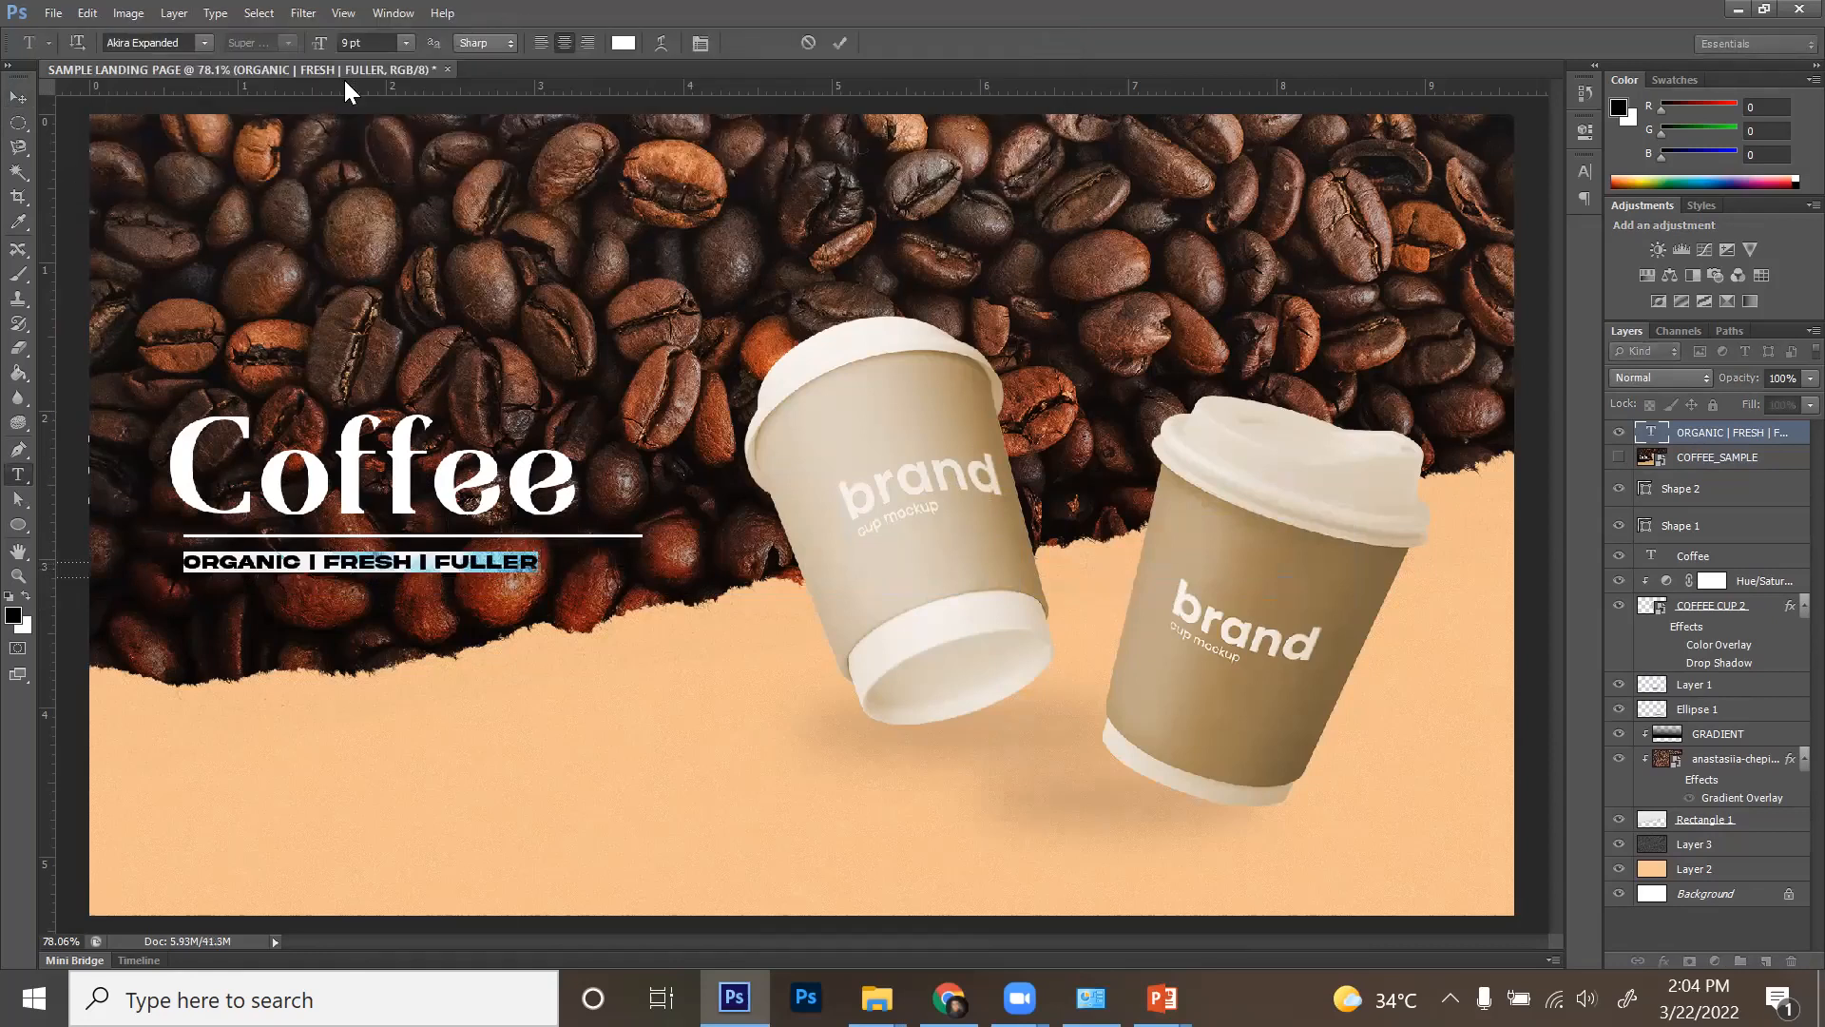
left_click(318, 33)
scroll(317, 33, "up", 6)
scroll(318, 33, "down", 3)
scroll(319, 43, "up", 2)
scroll(319, 43, "down", 8)
scroll(318, 42, "up", 9)
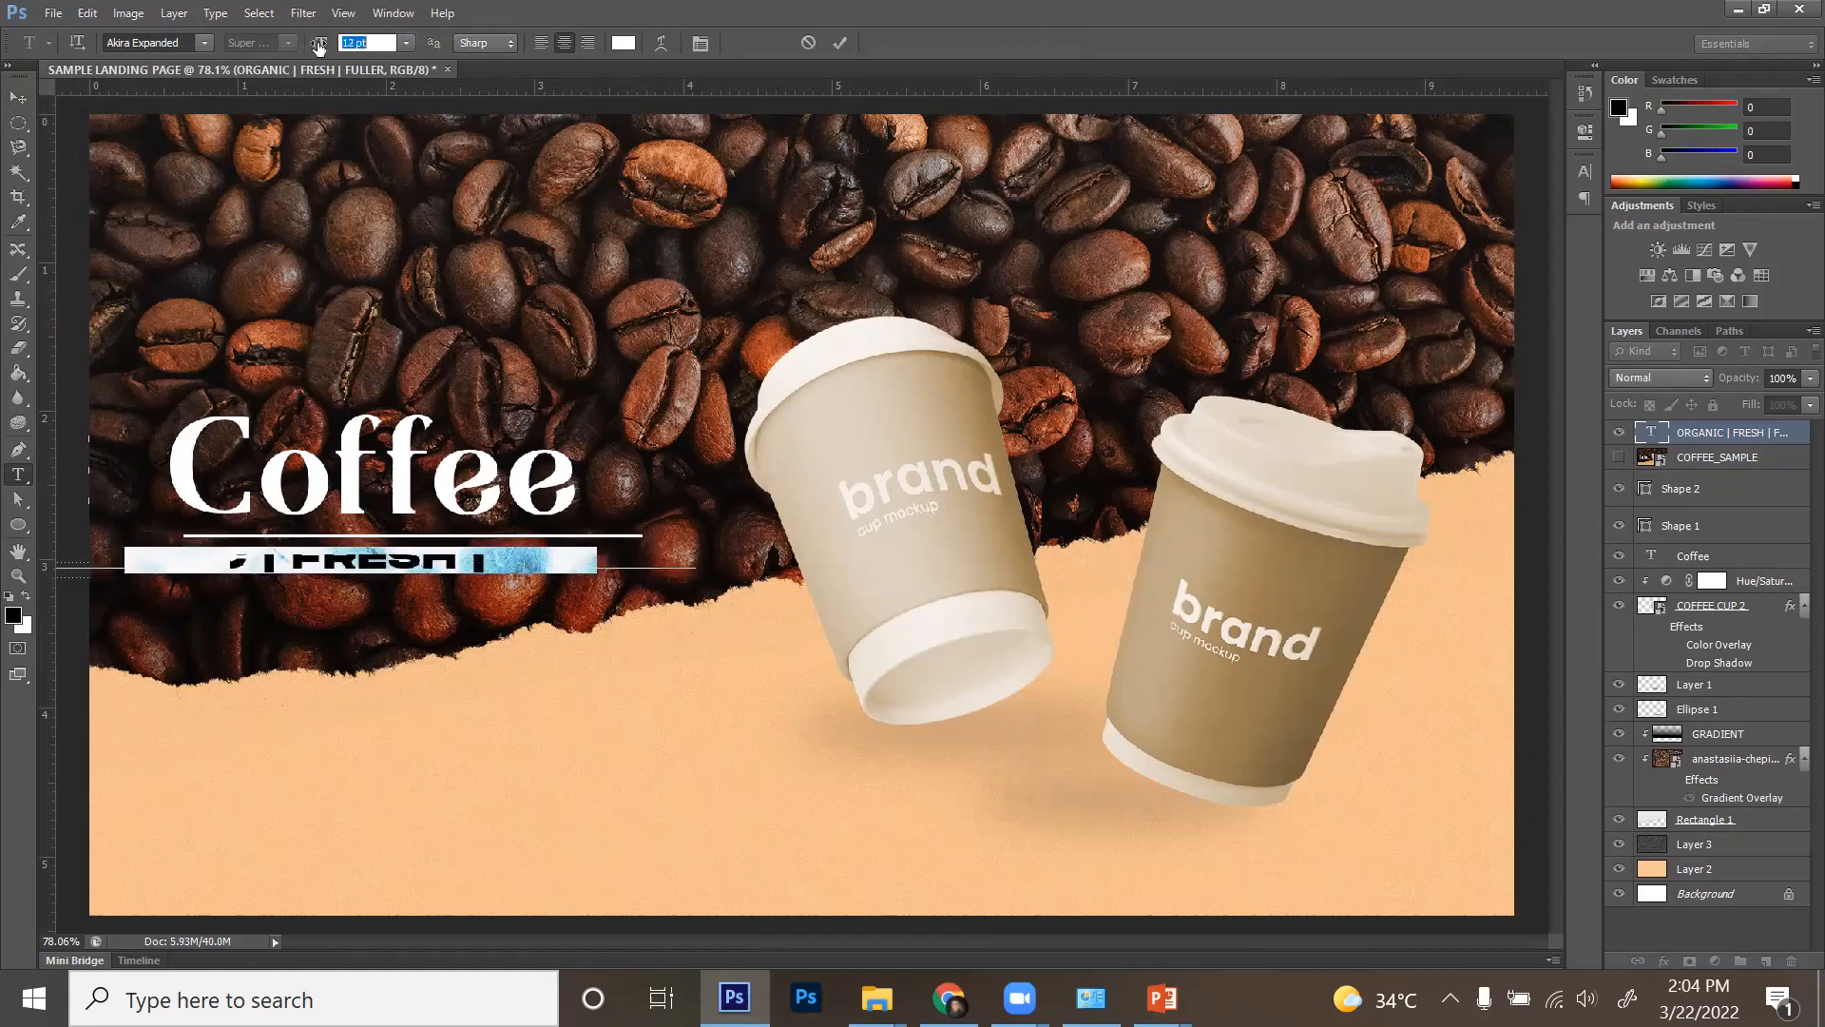
scroll(319, 43, "down", 3)
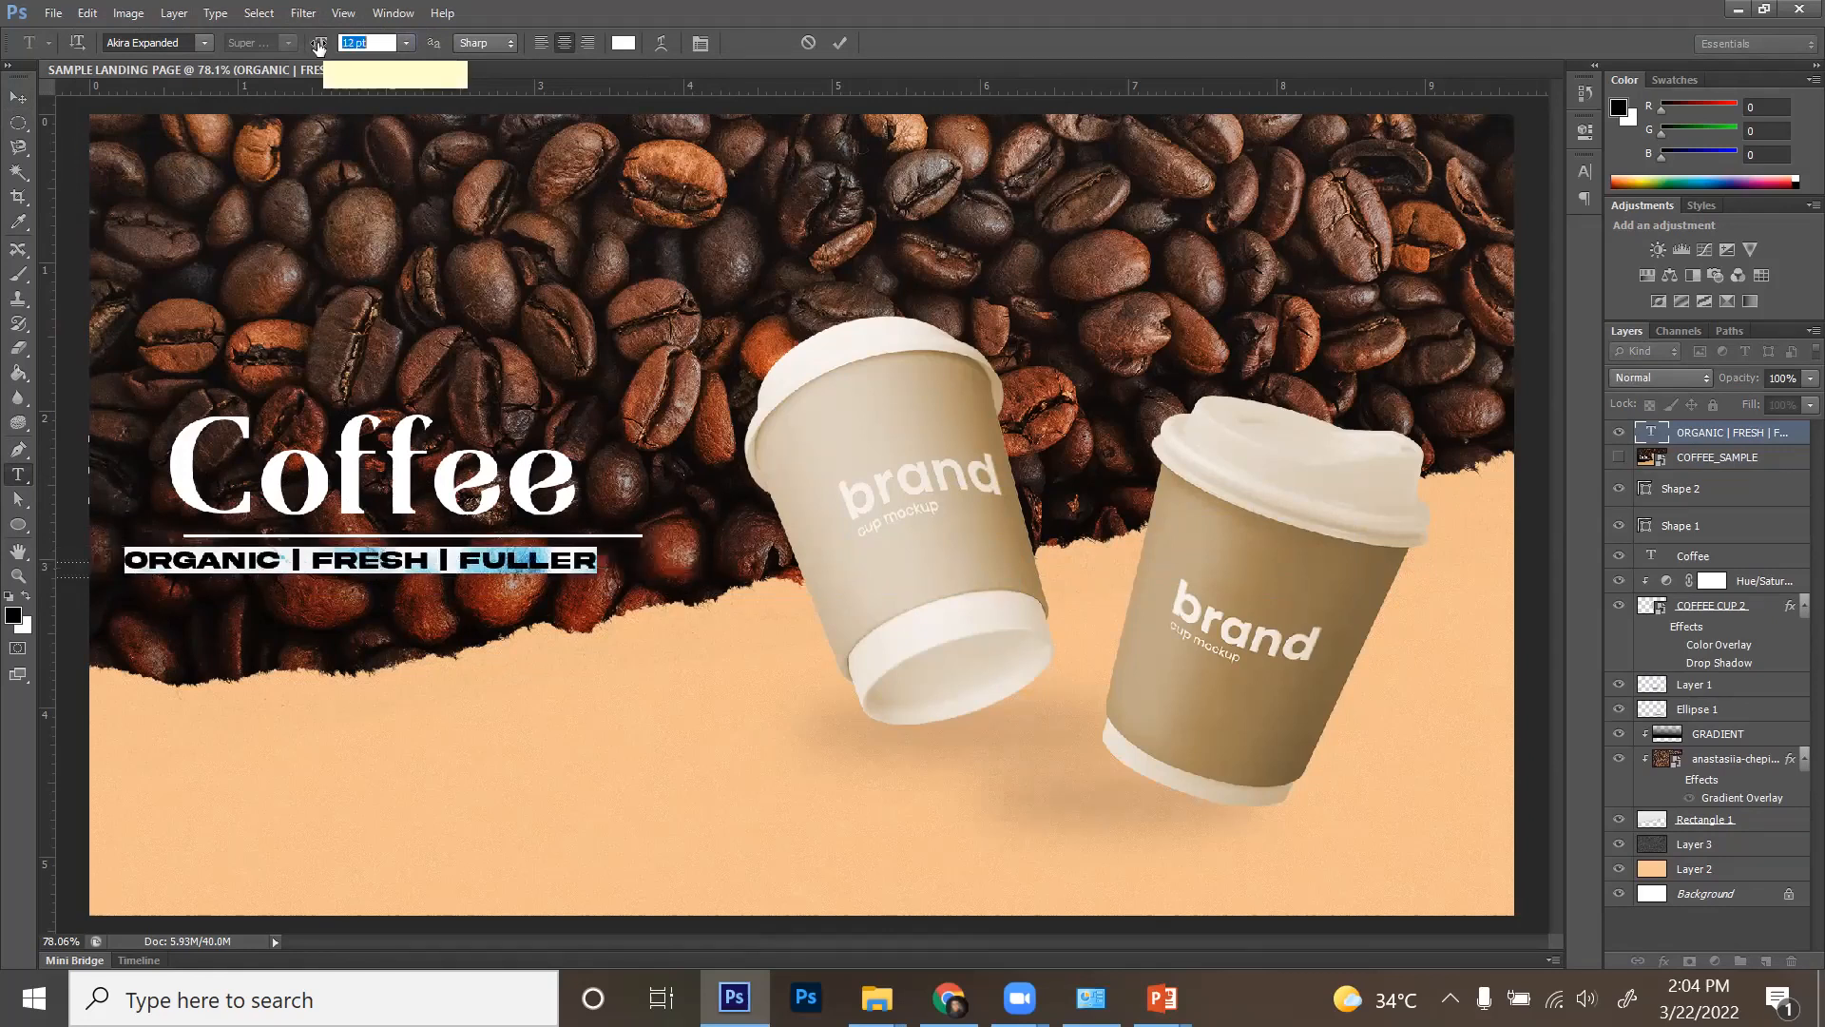
scroll(318, 42, "up", 4)
scroll(319, 42, "down", 4)
scroll(319, 43, "up", 4)
scroll(319, 43, "down", 4)
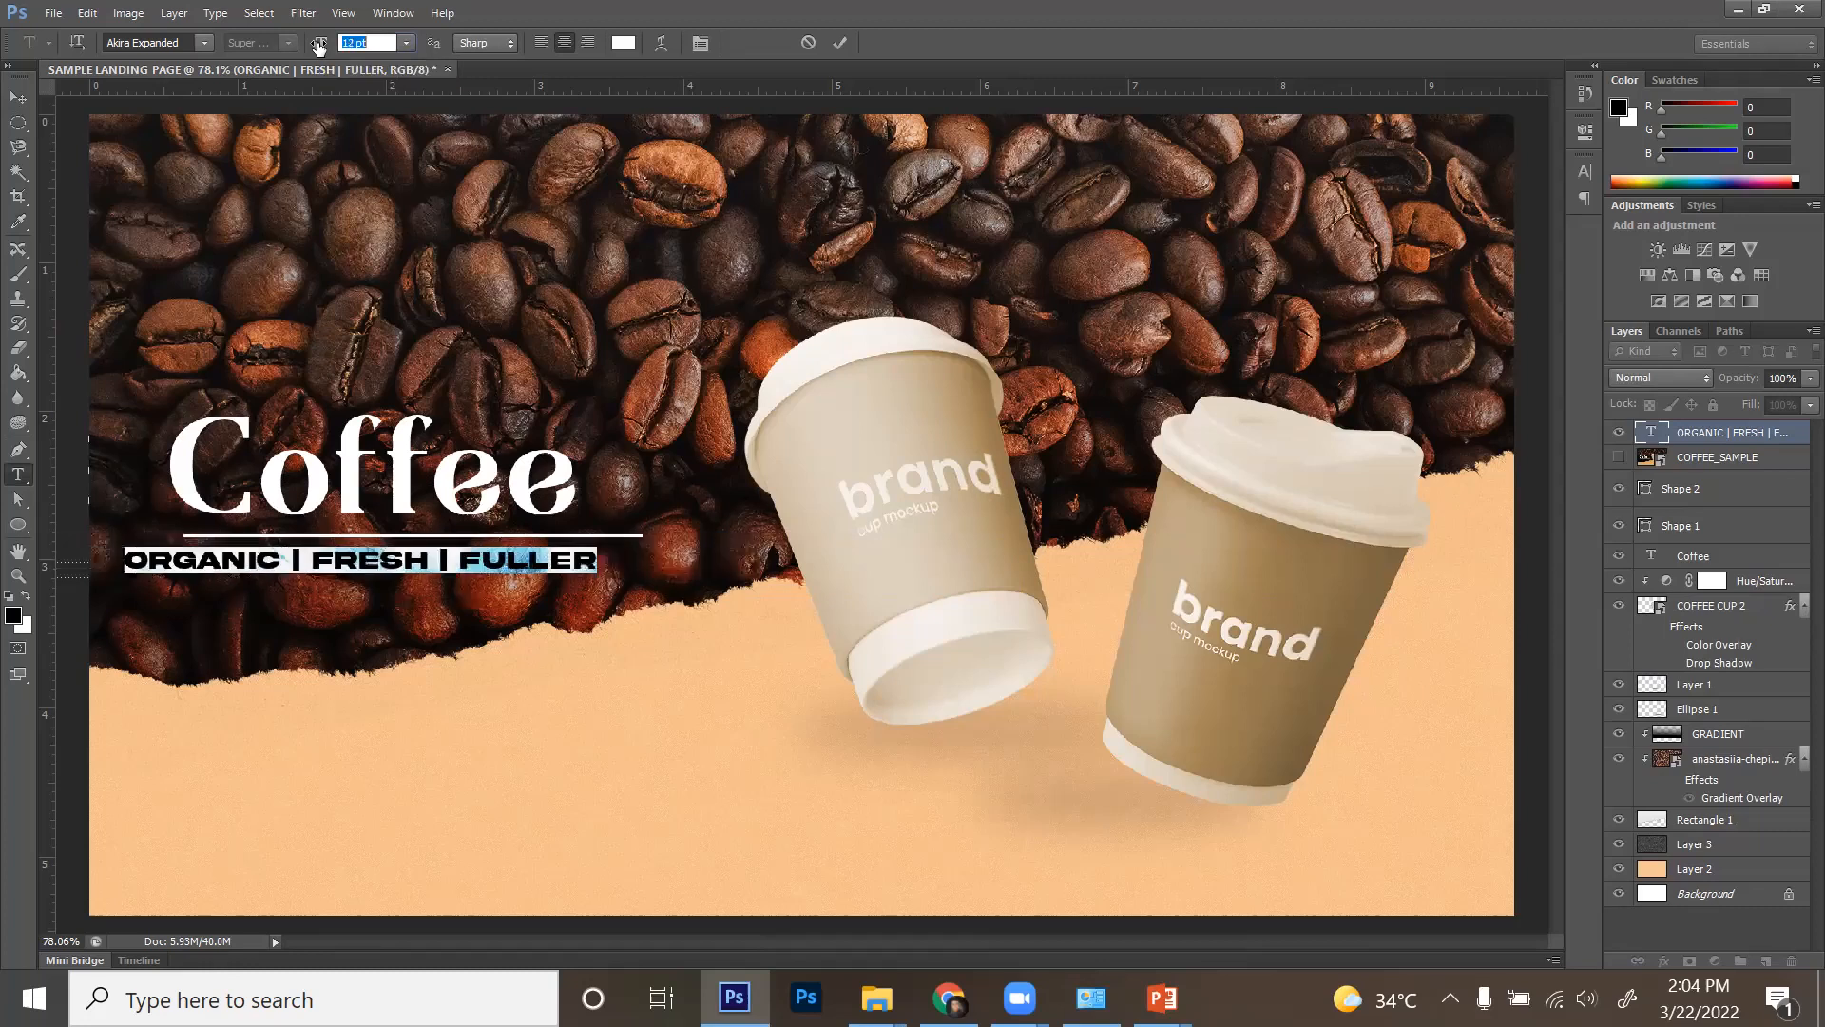
- Move the COFFEE_SAMPLE layer above the tagline layer and delete the unused Shape 1 layer
left_click(21, 91)
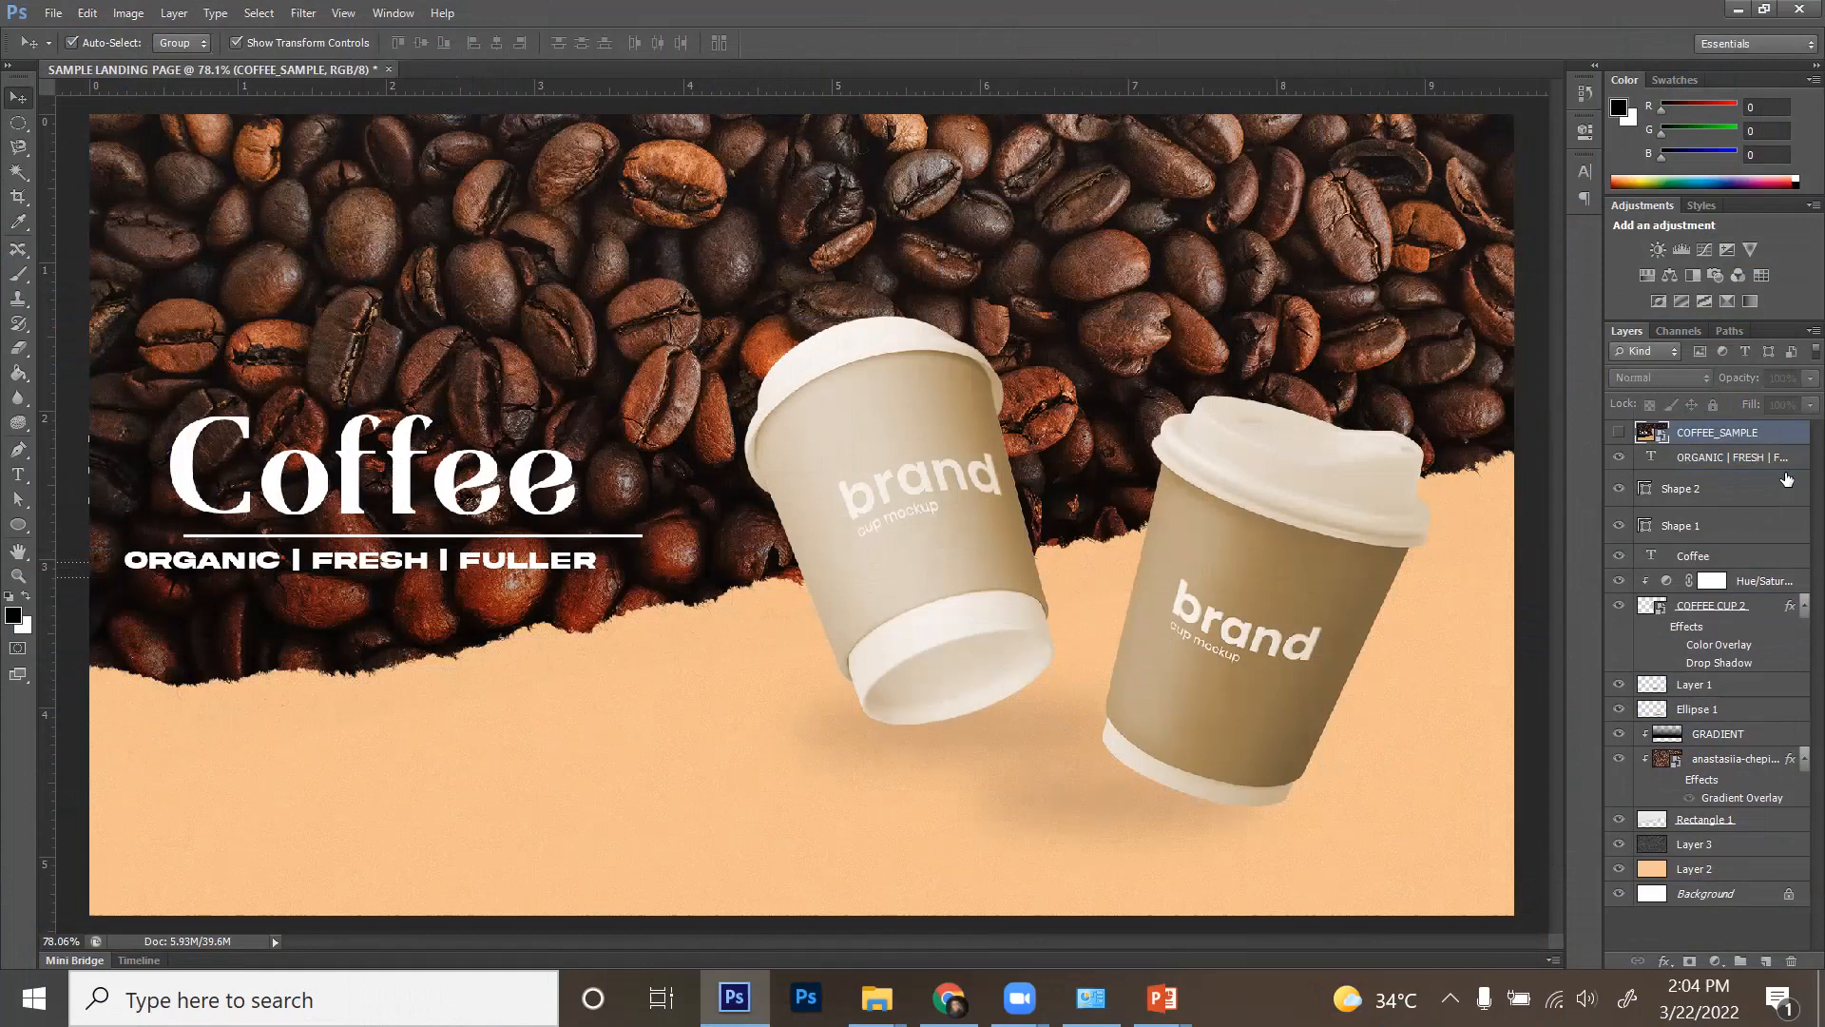
left_click(1738, 527)
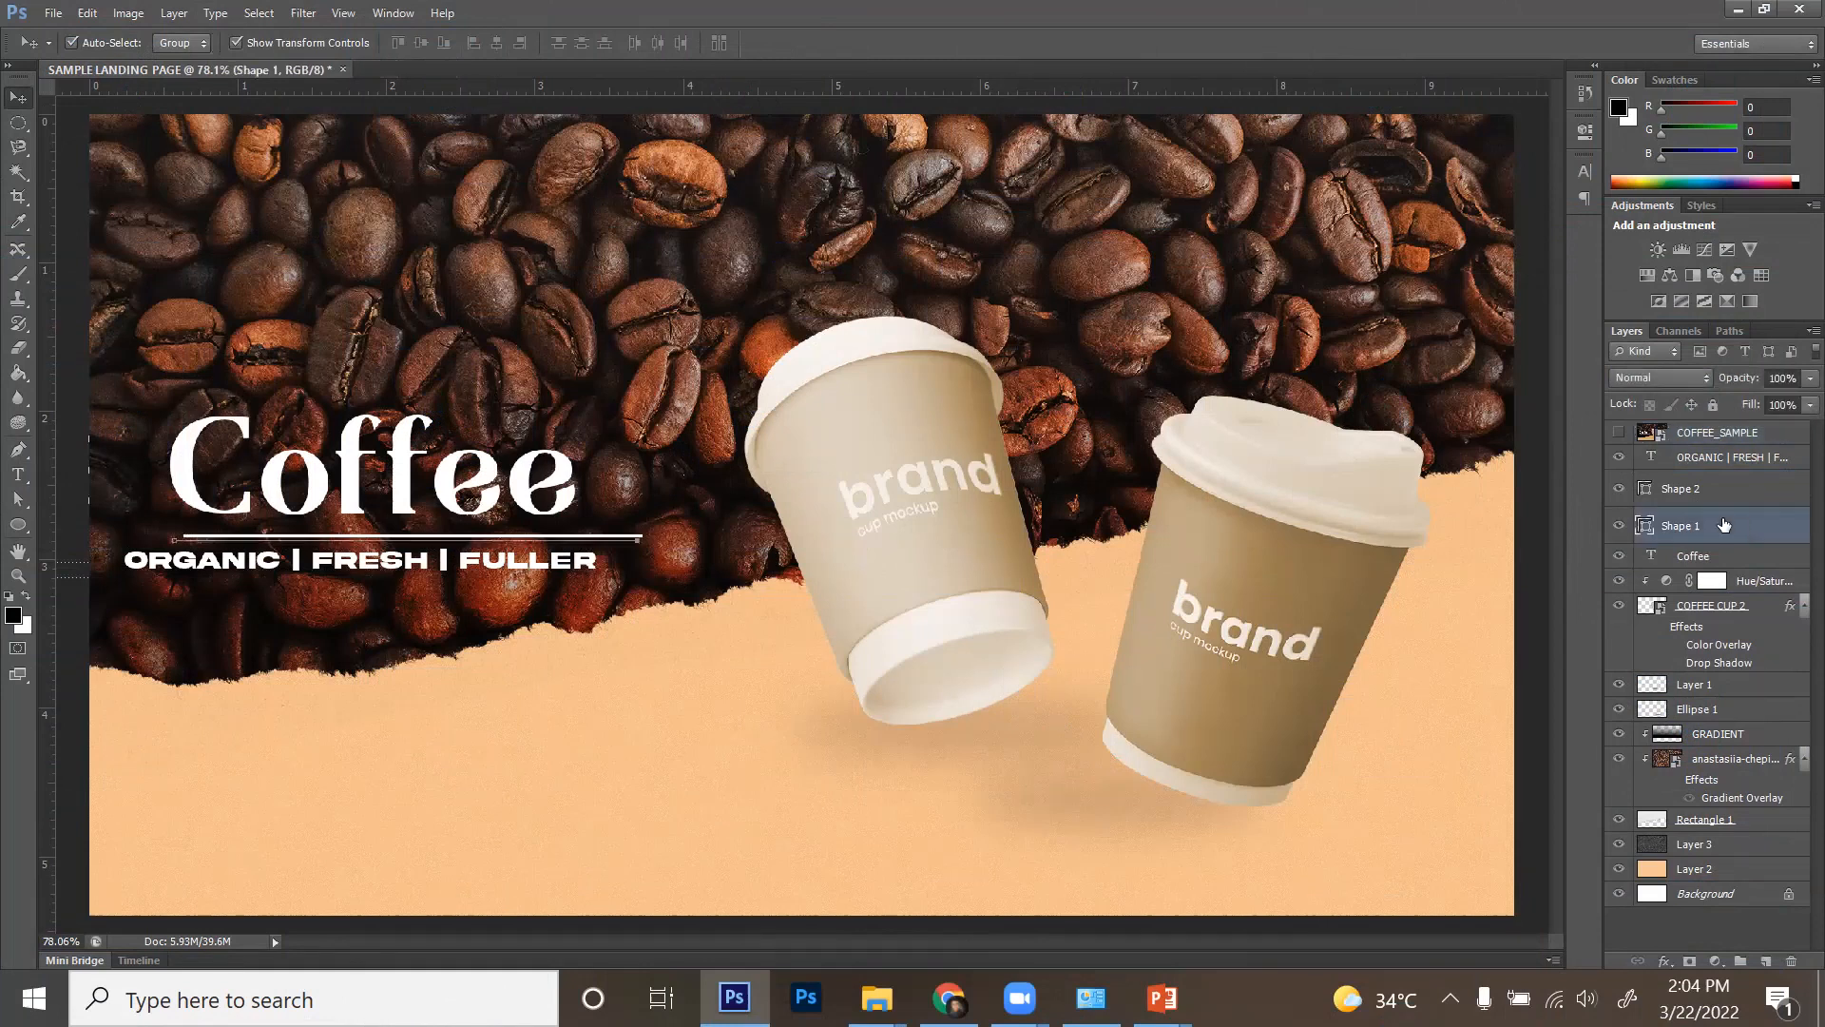
key("Delete")
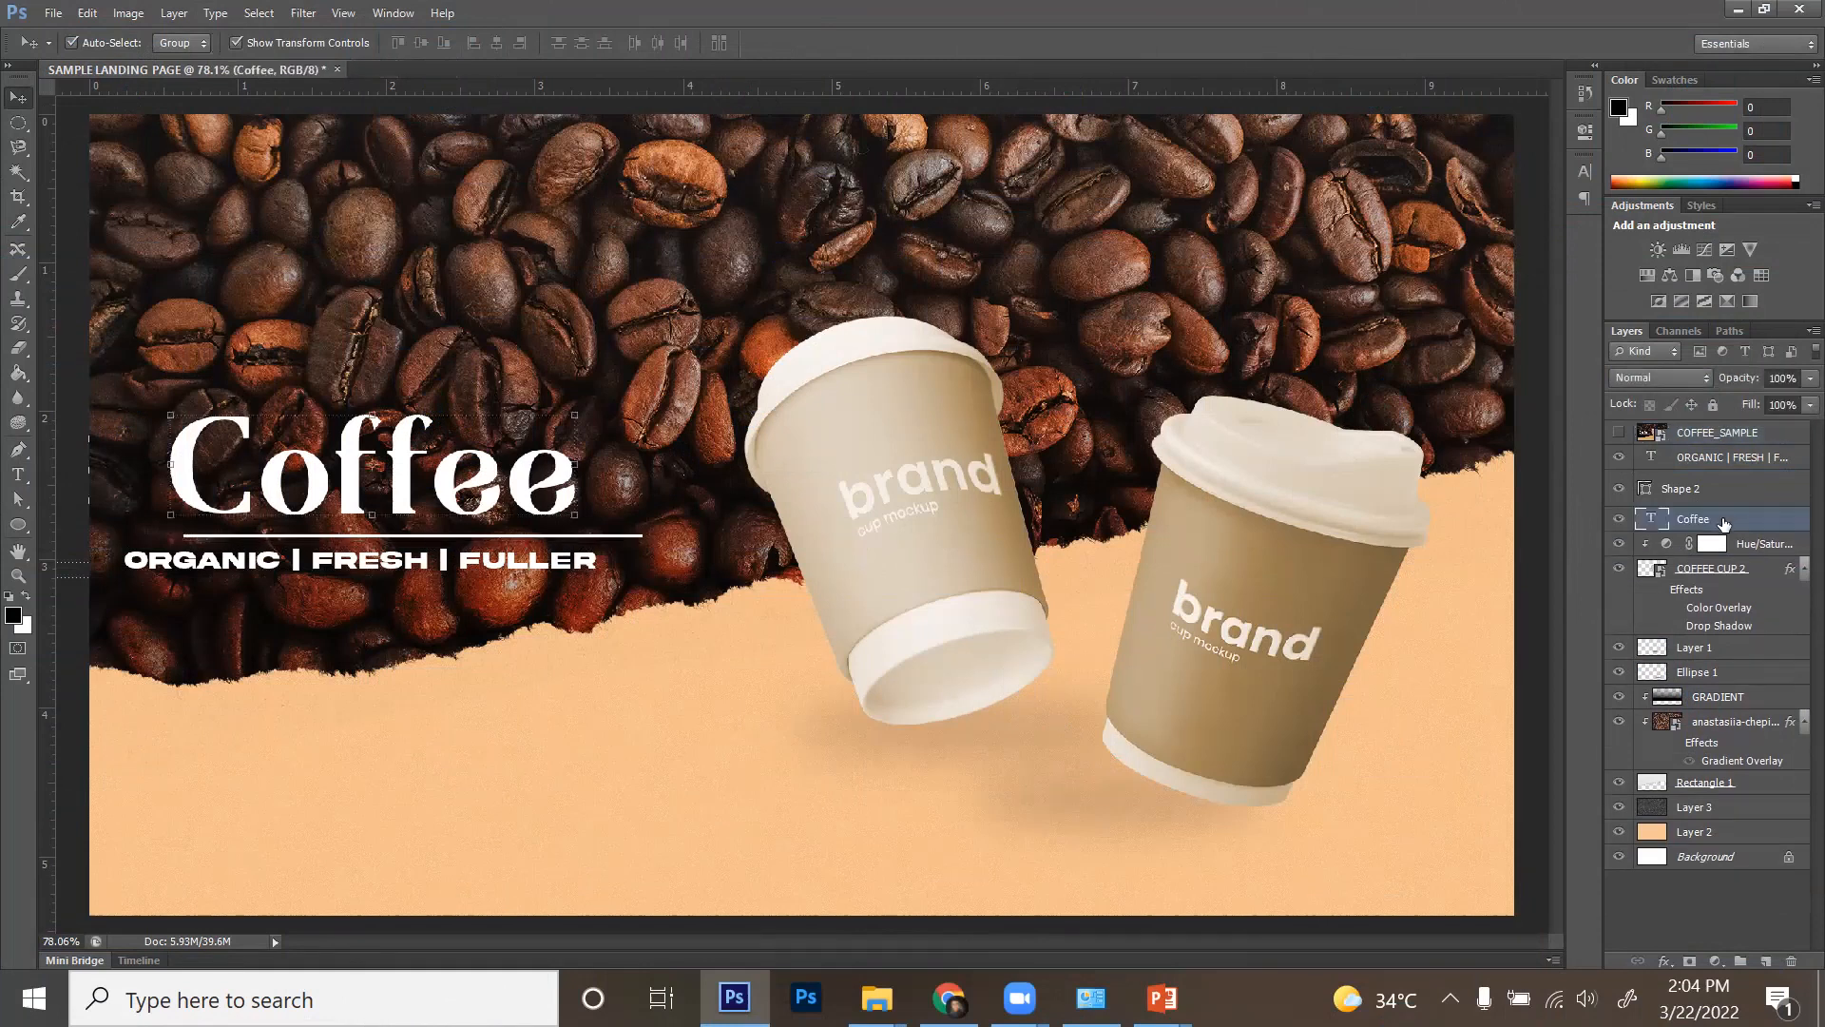
- Align the left edges of the tagline, divider line and Coffee heading, and shift the group slightly right and up
left_click(1769, 466)
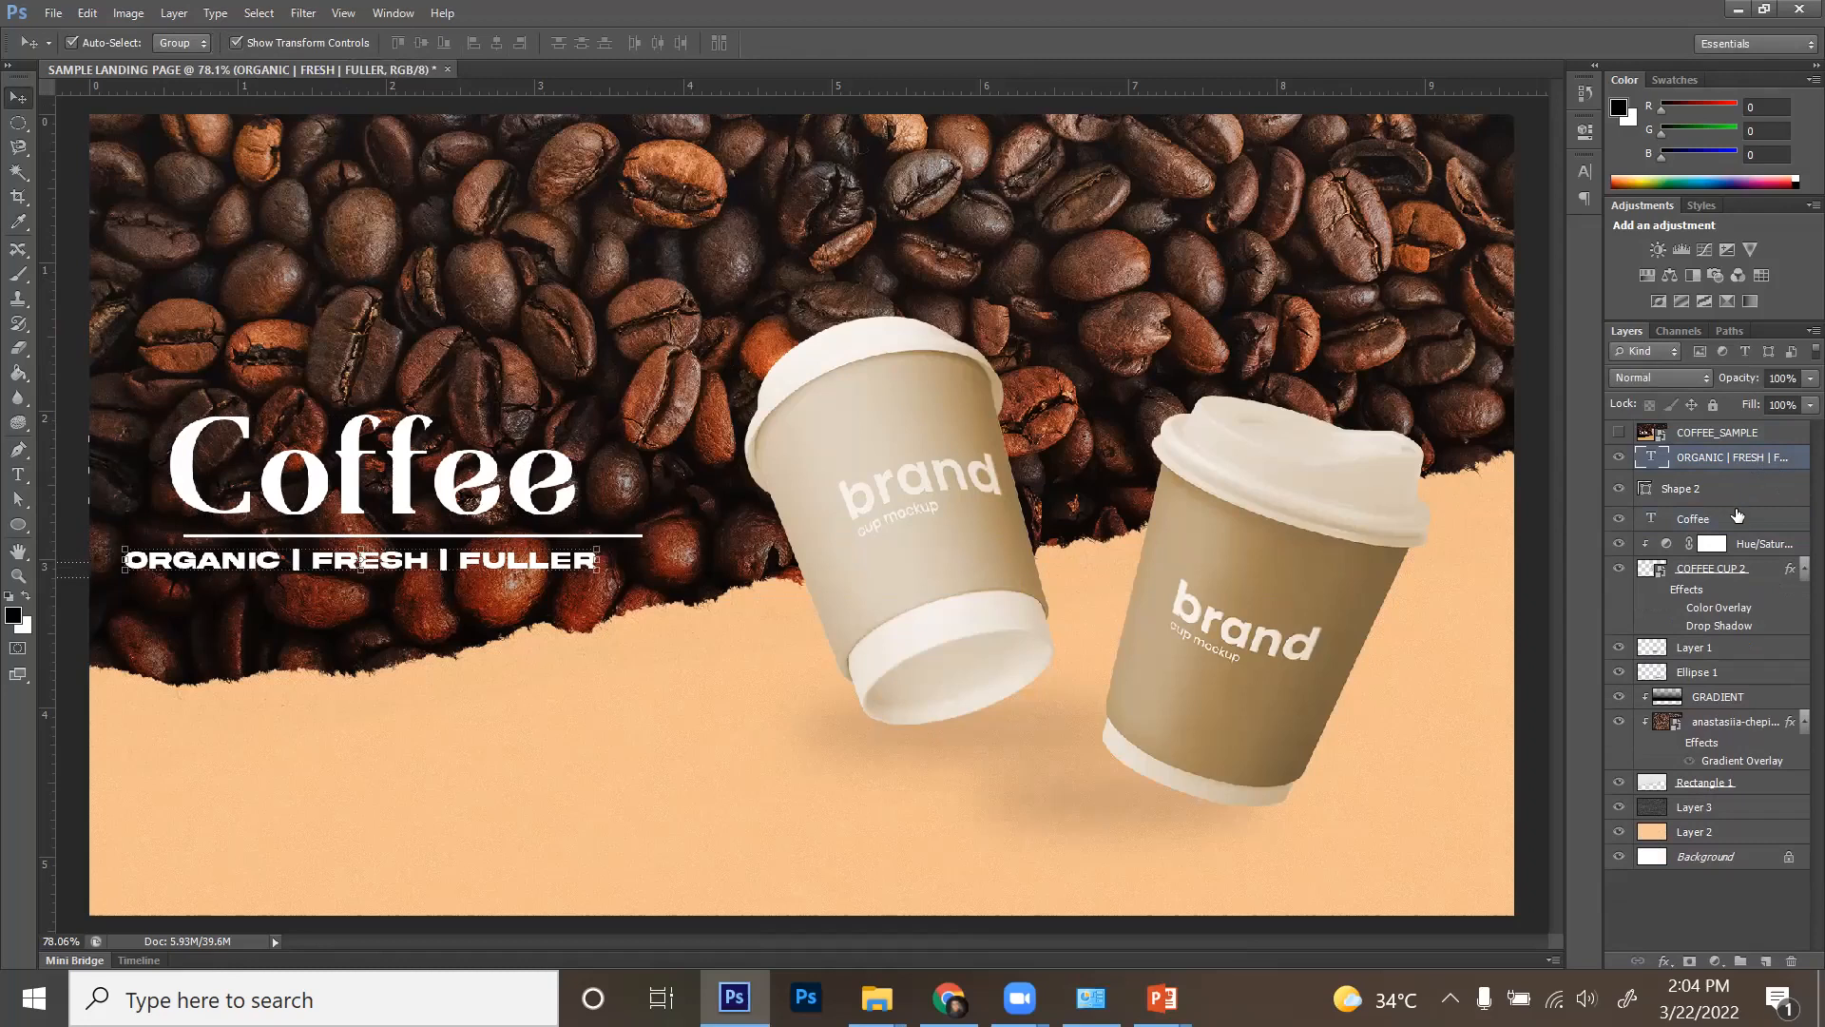
left_click(1737, 515, "shift")
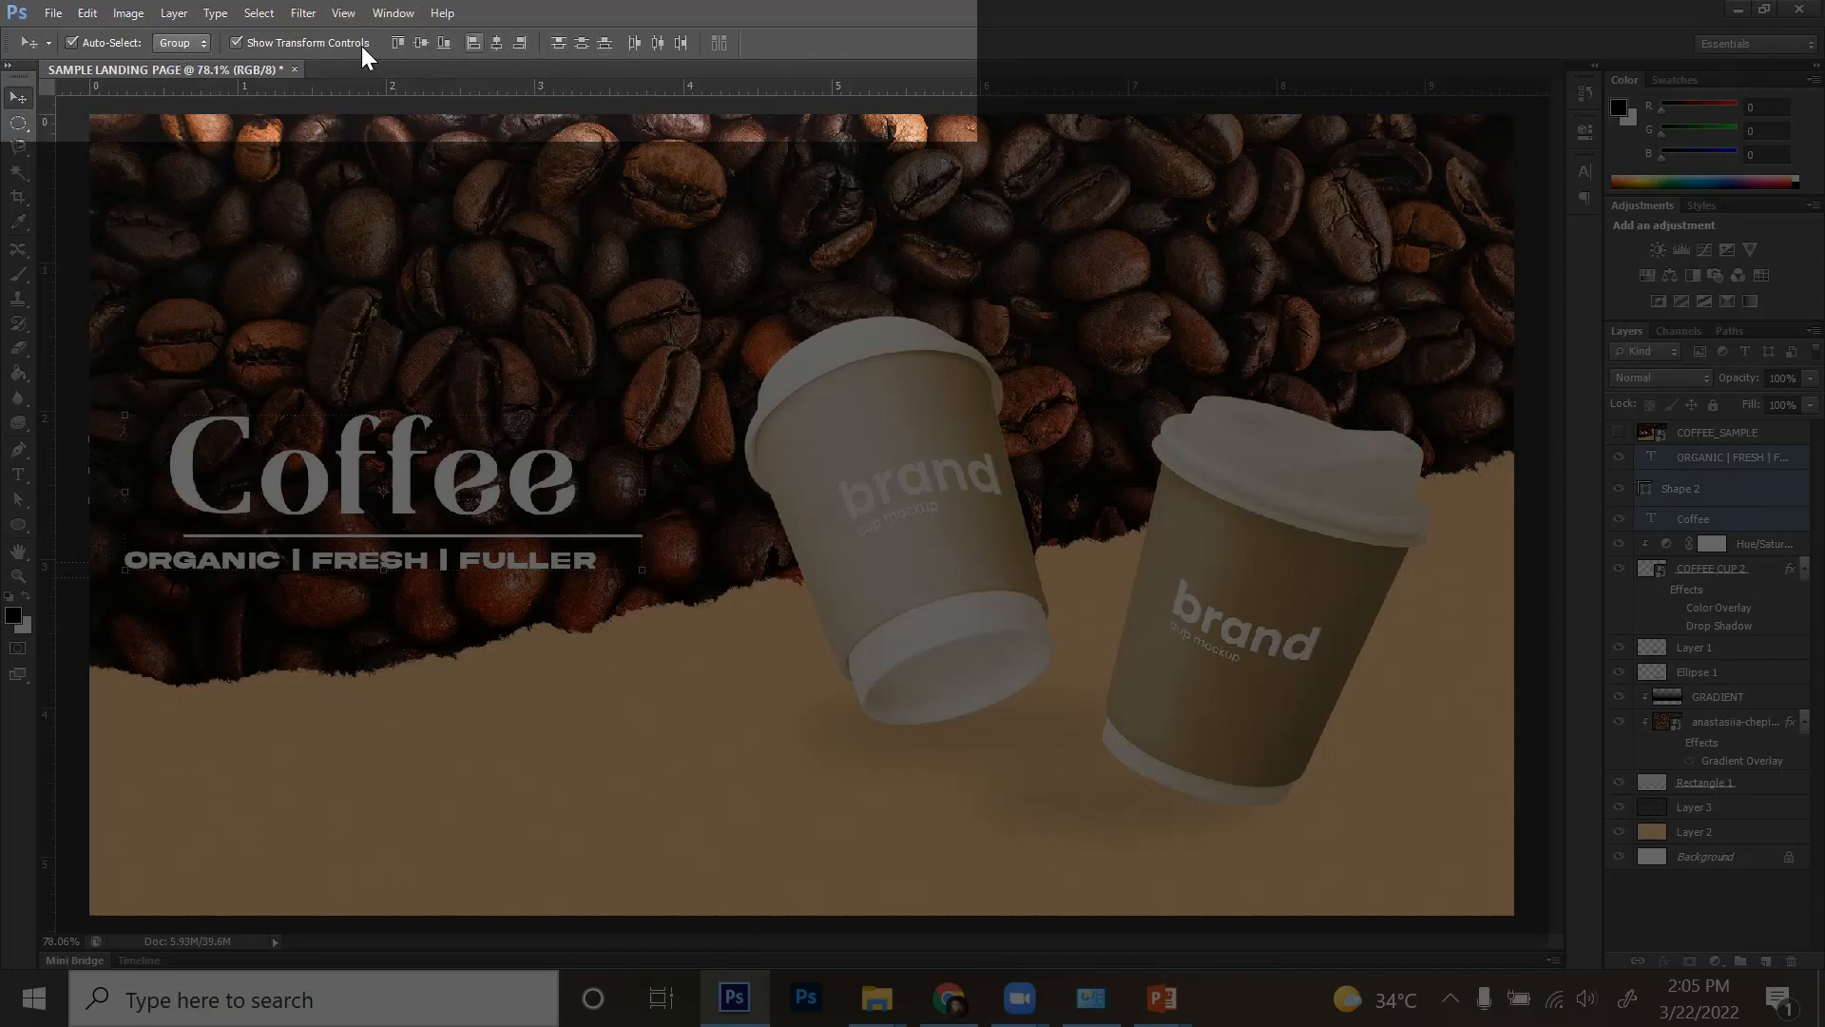
left_click(415, 52)
key("ctrl+z")
left_click(474, 44)
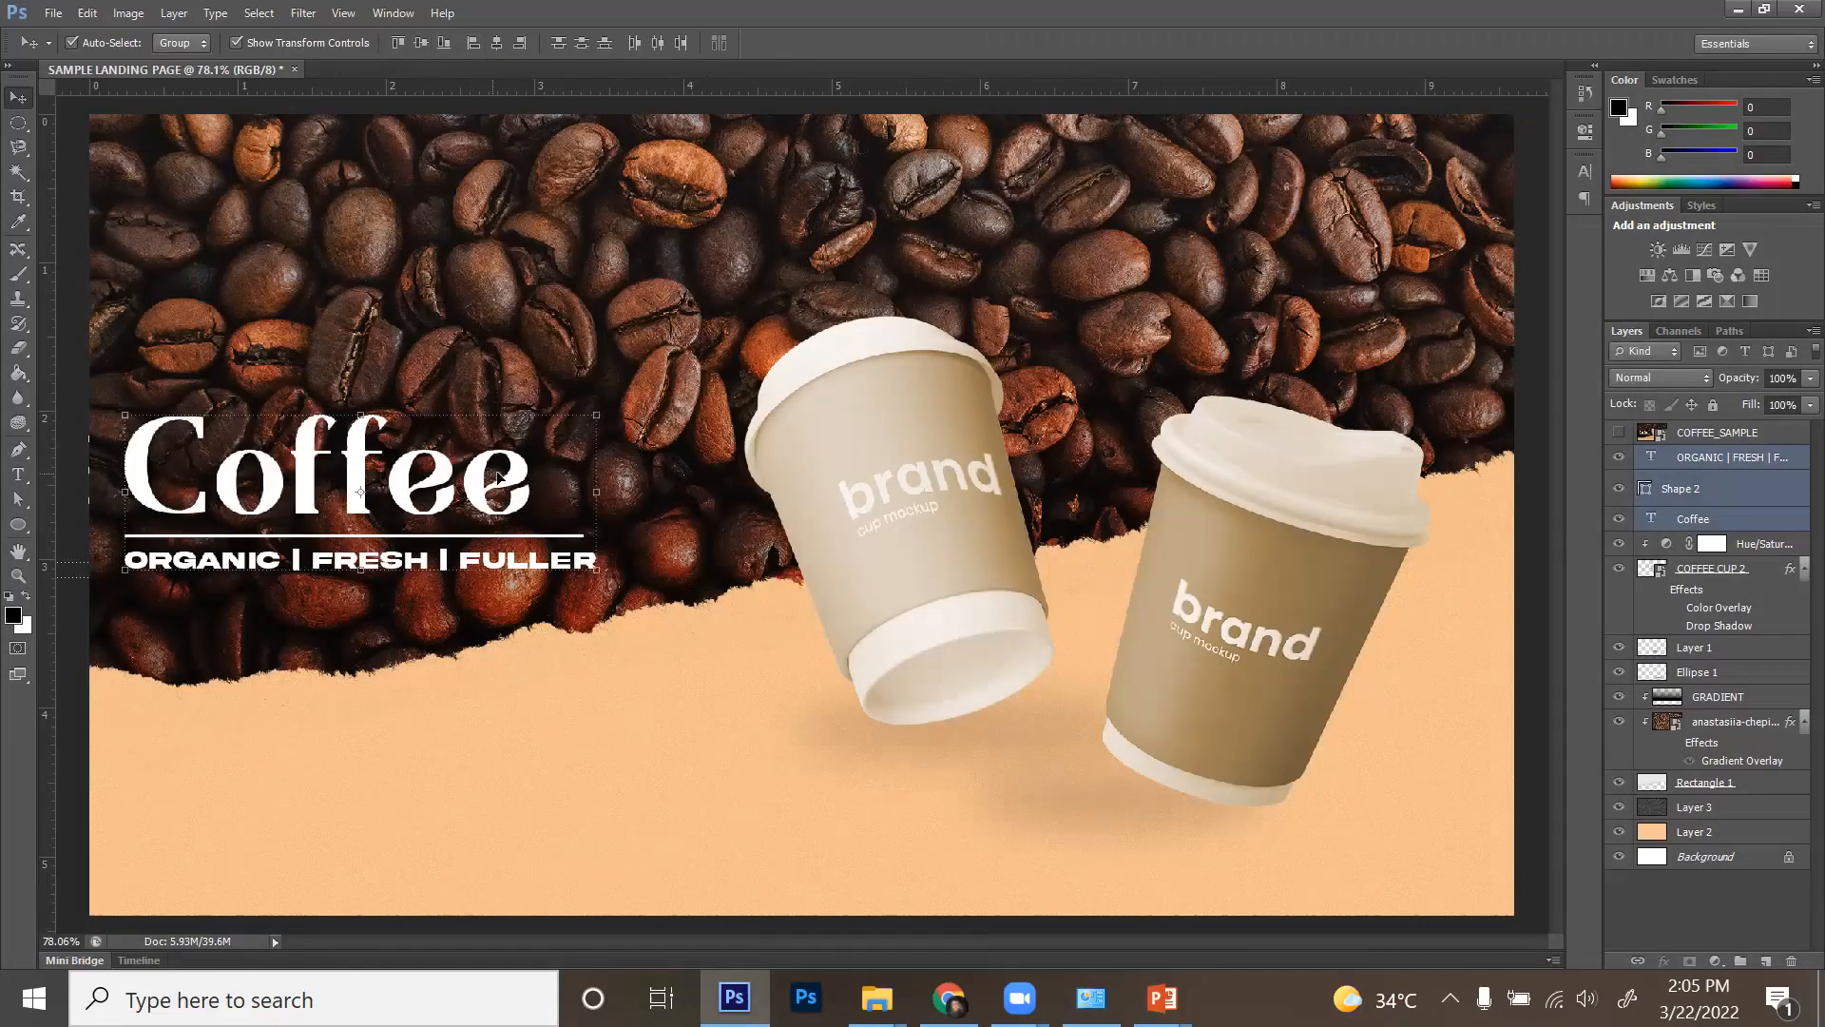
left_click_drag(511, 485, 559, 465)
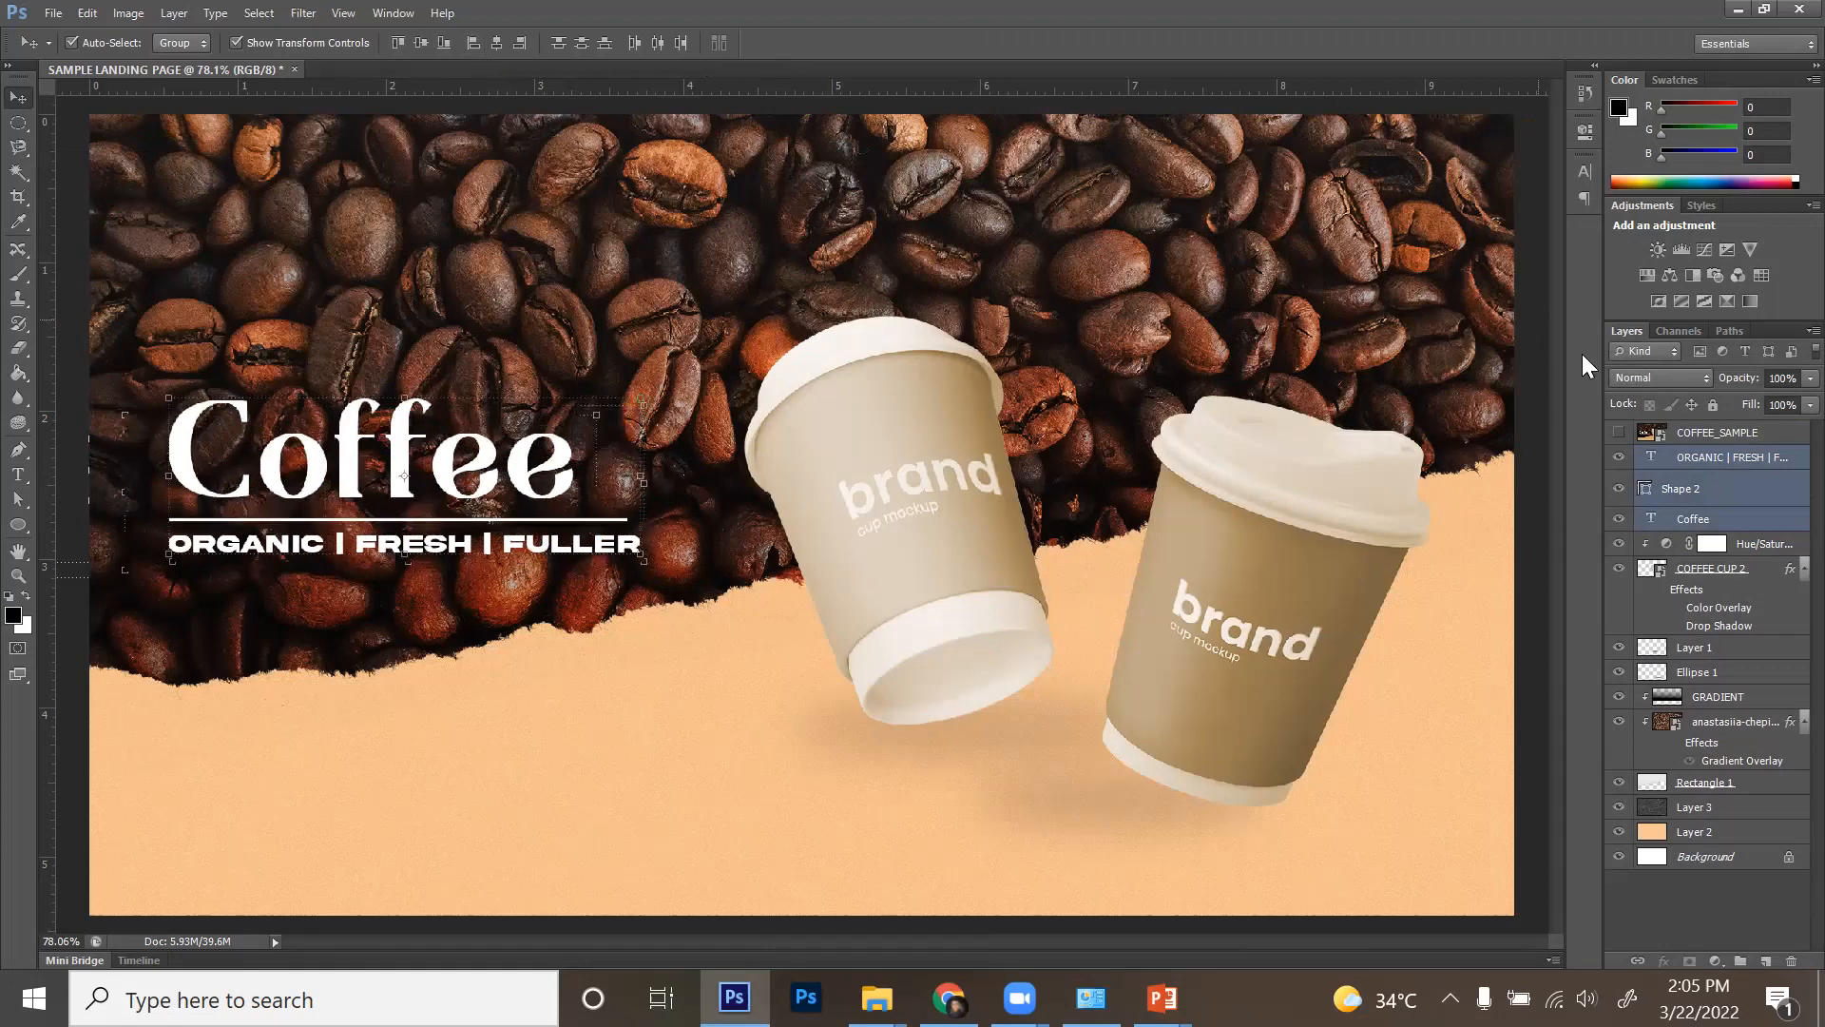
- Compare the finished heading, divider and tagline layout with the COFFEE_SAMPLE reference by showing and hiding it
left_click(1716, 432)
left_click(1619, 433)
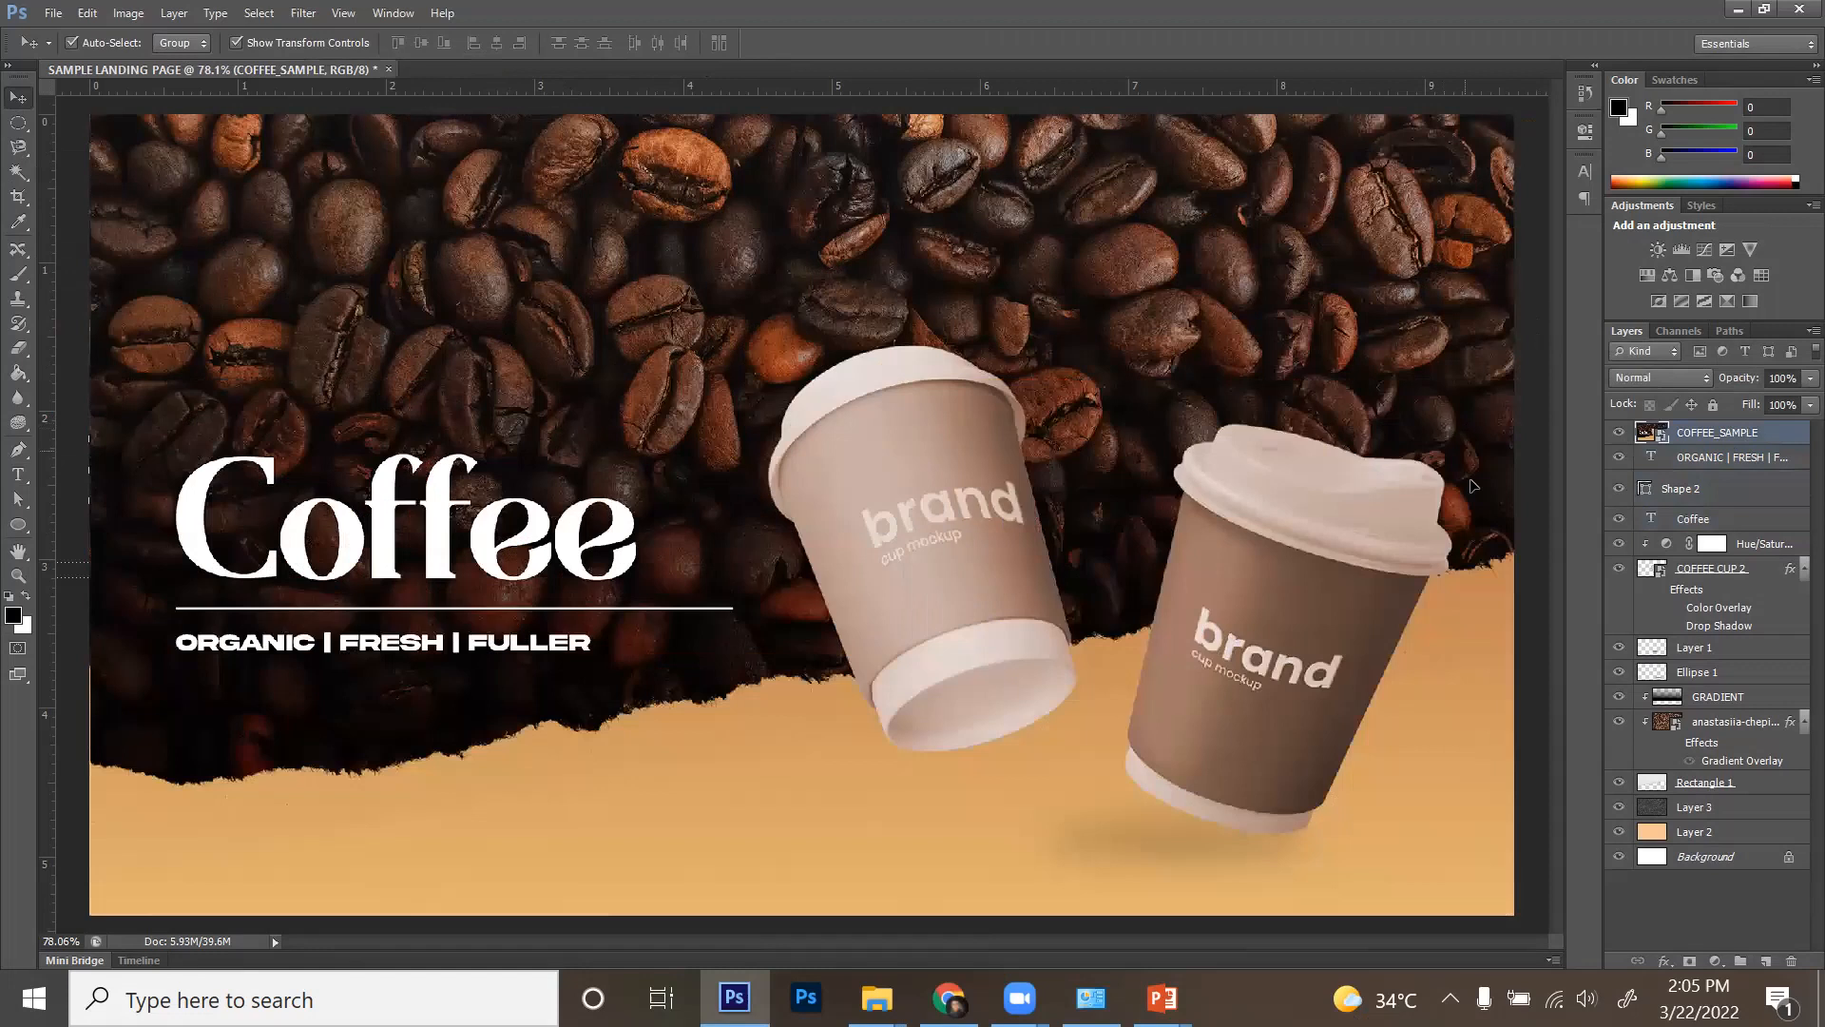
left_click(1619, 432)
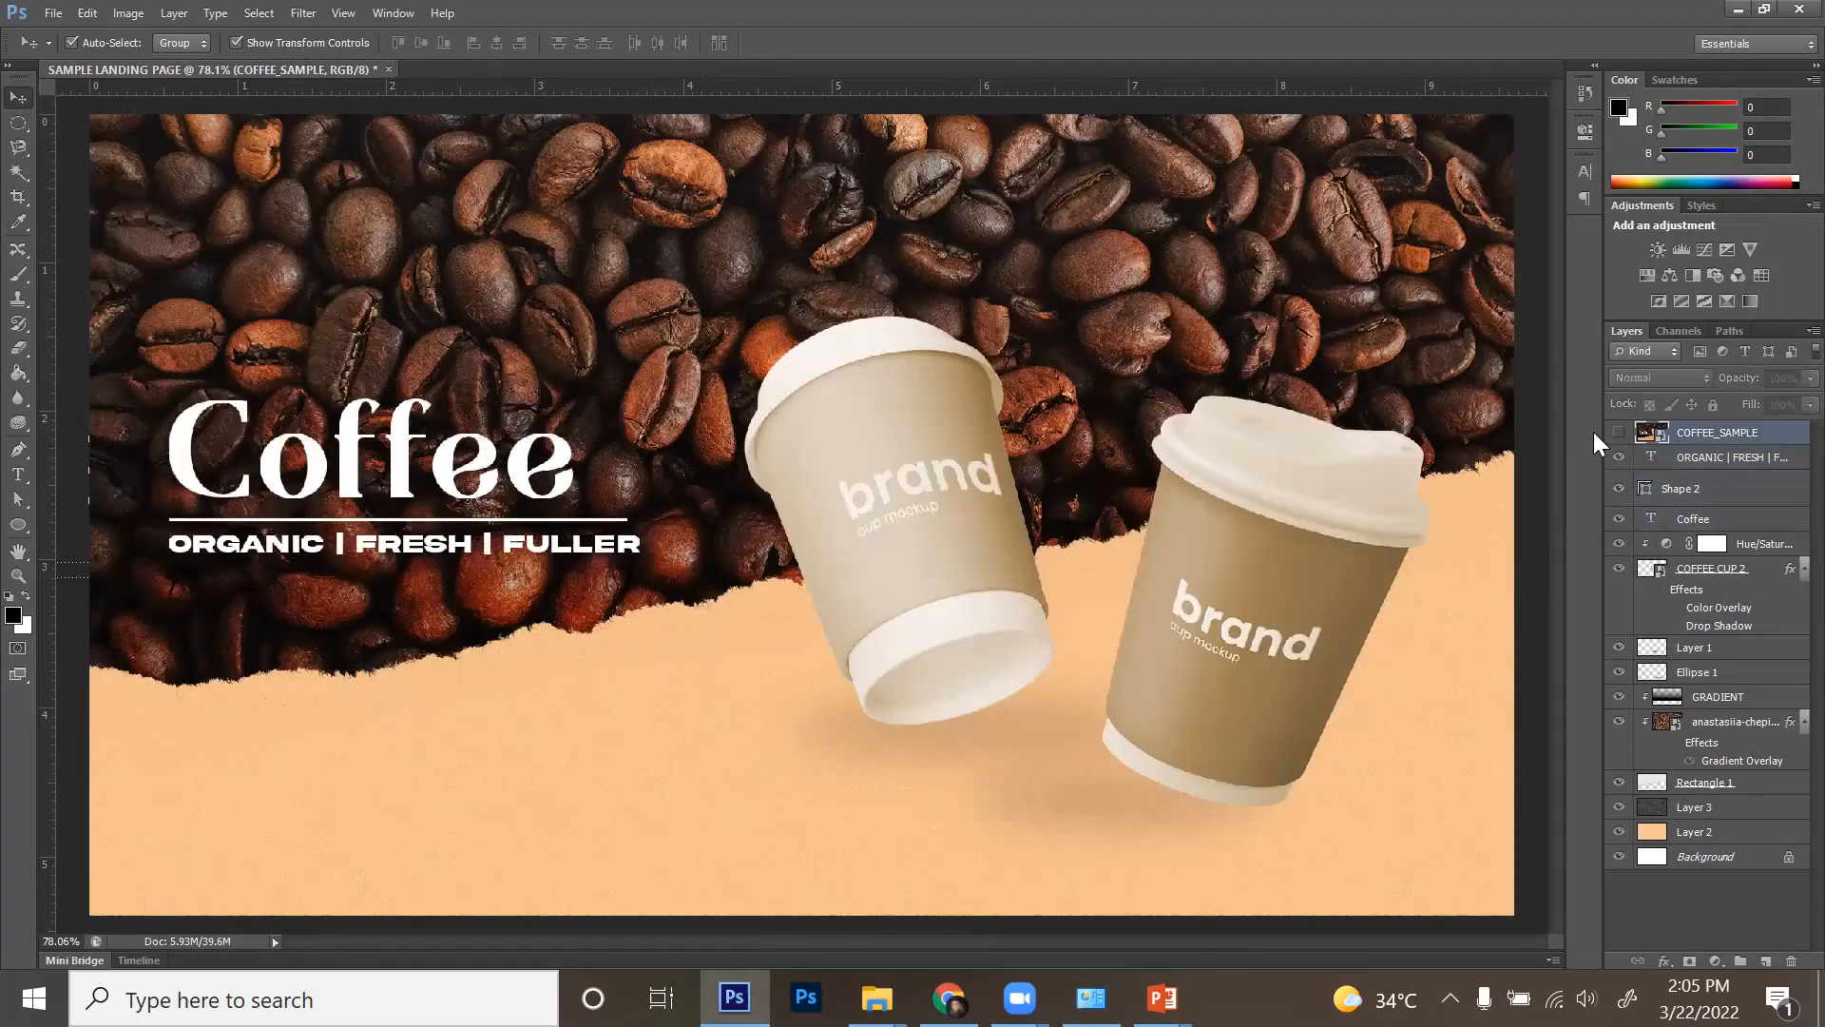
left_click(1619, 434)
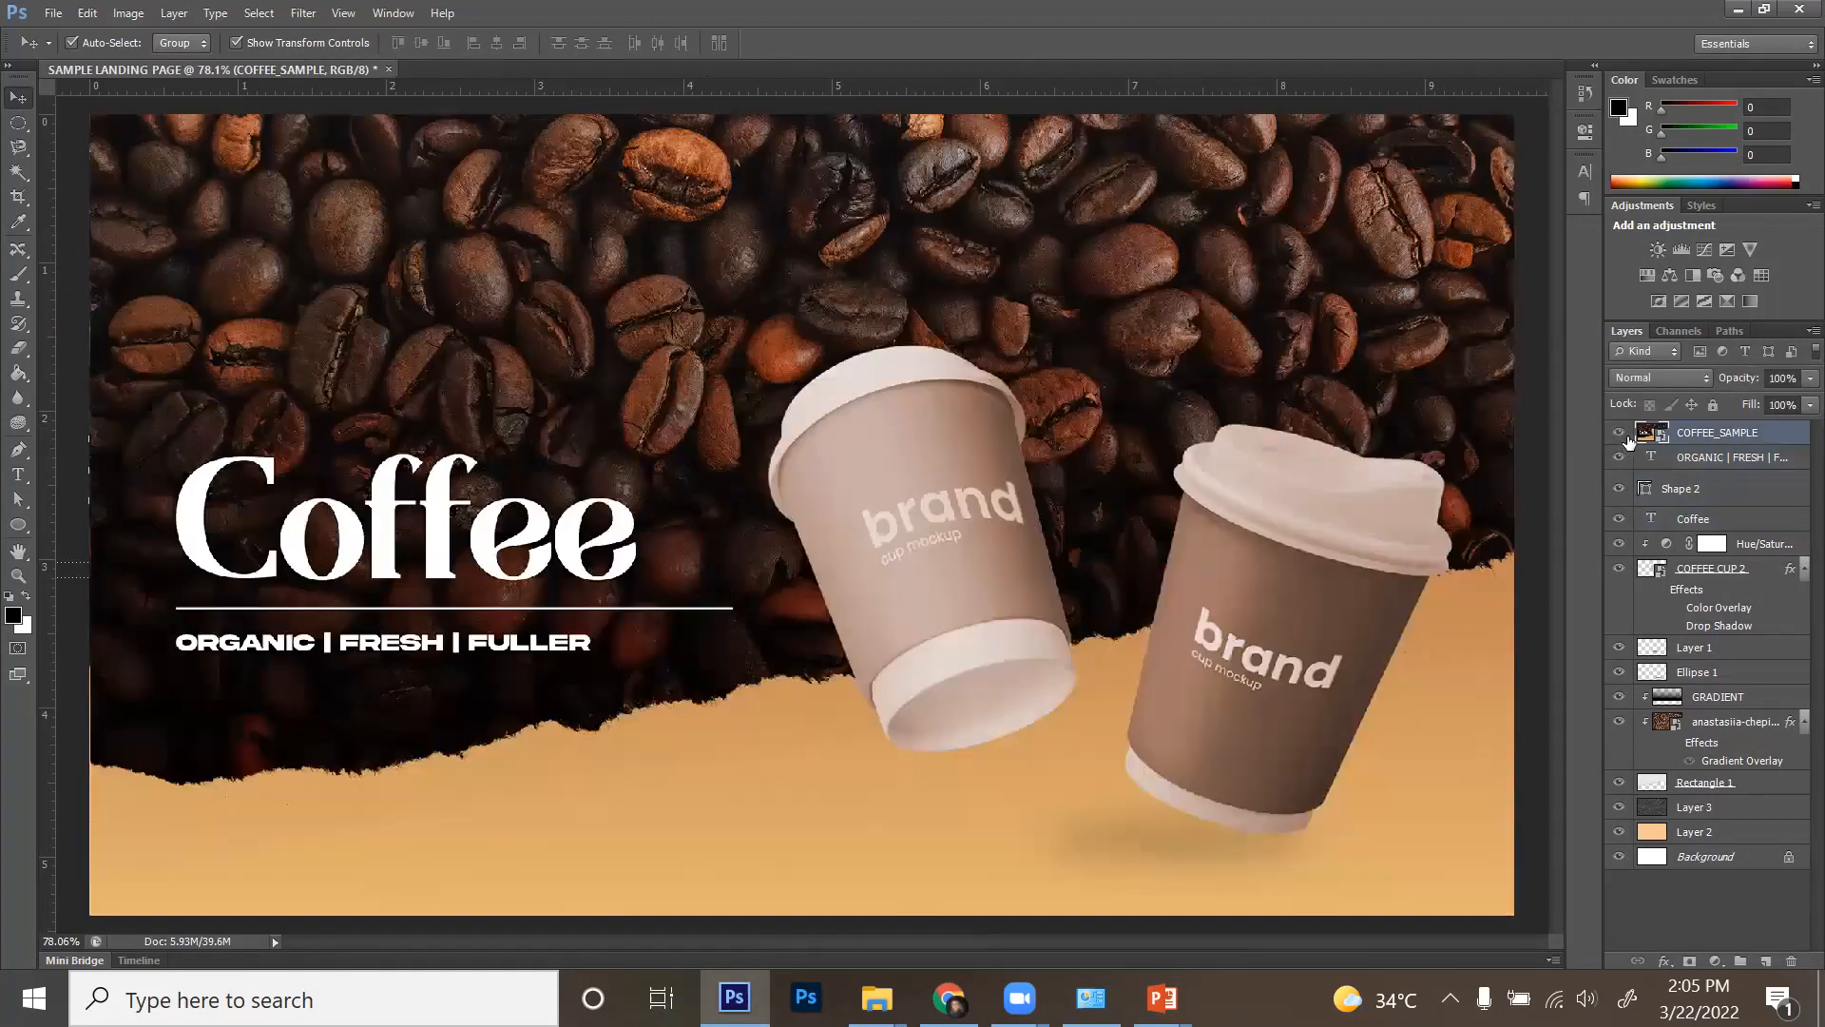
left_click(1623, 438)
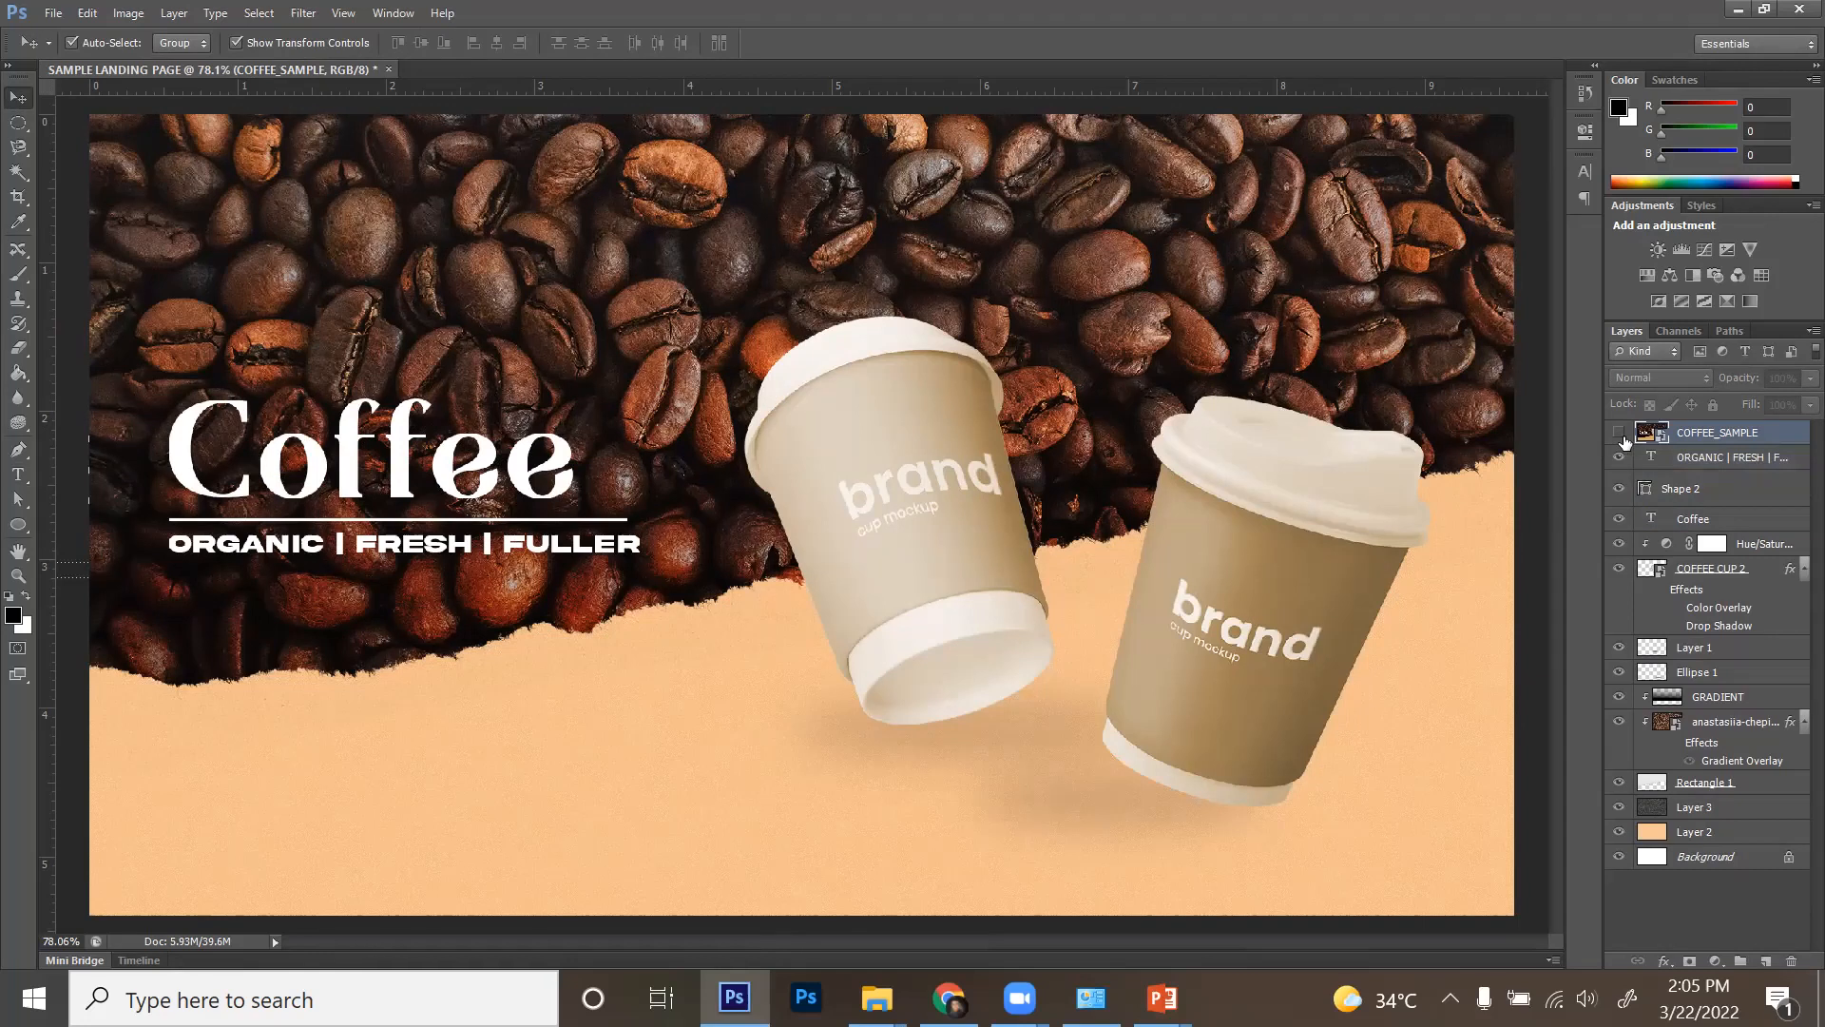
left_click(1620, 434)
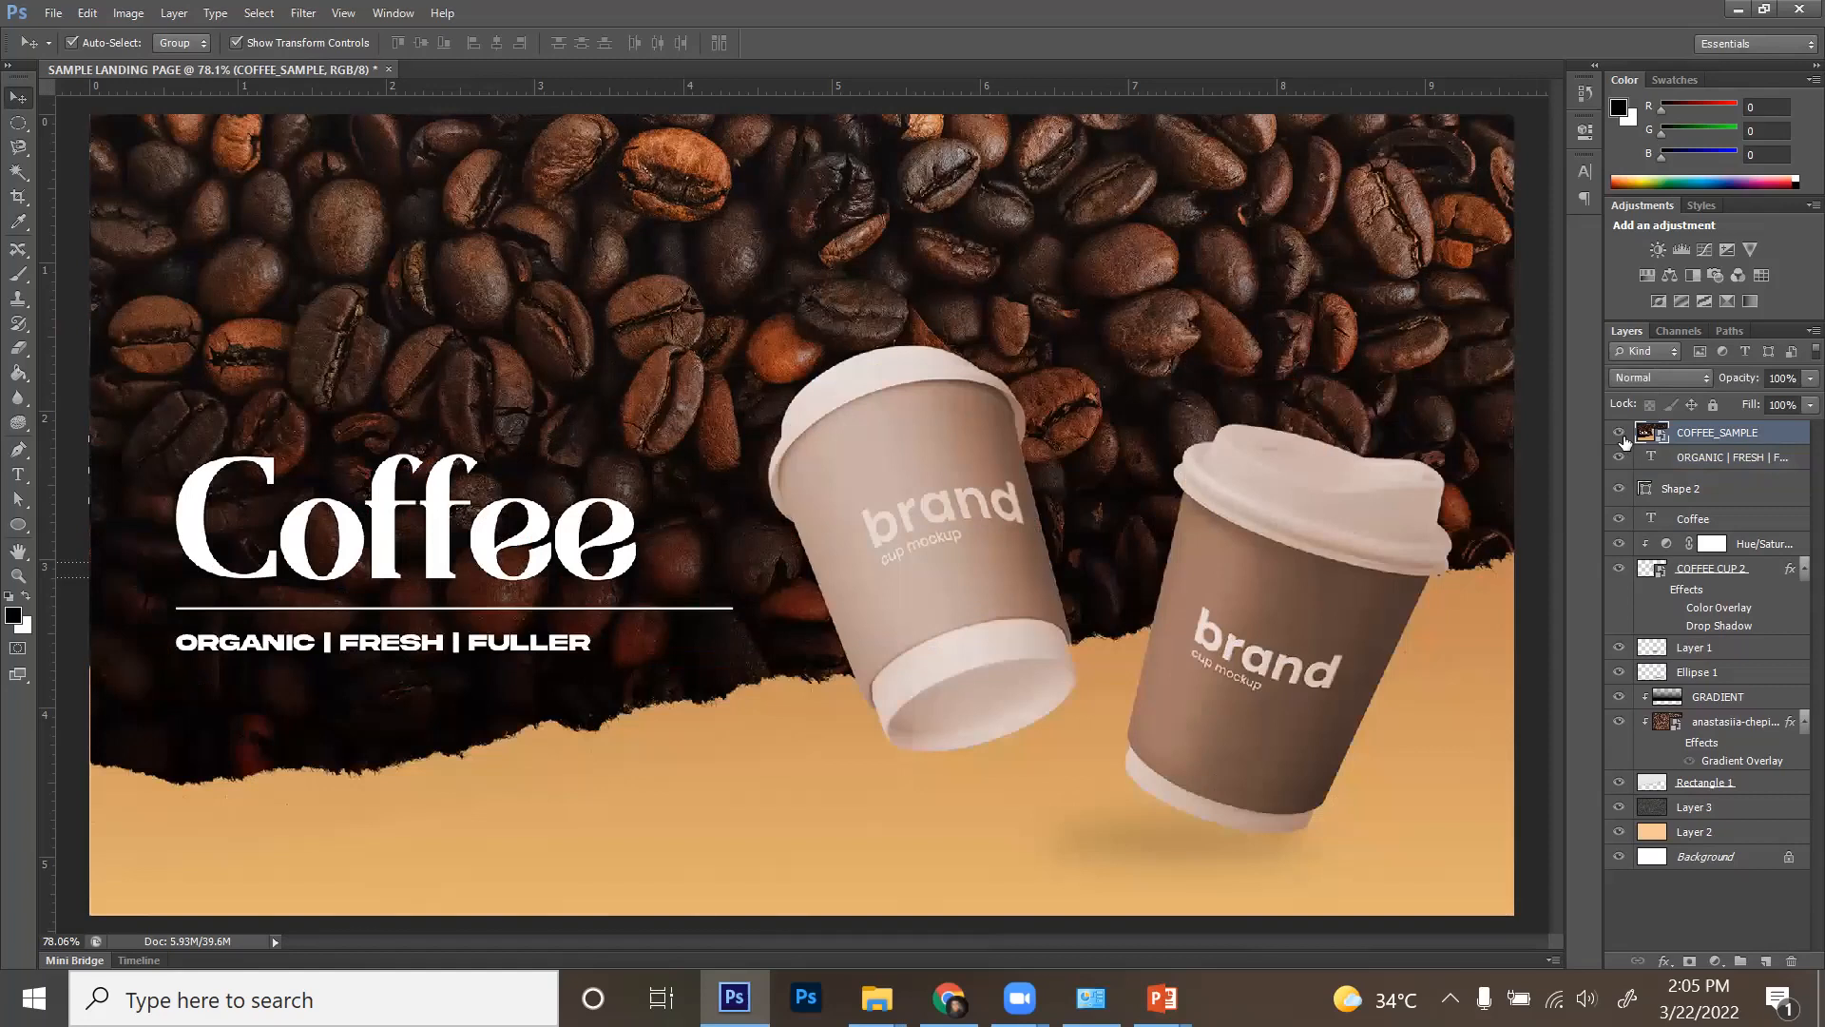
left_click(1622, 435)
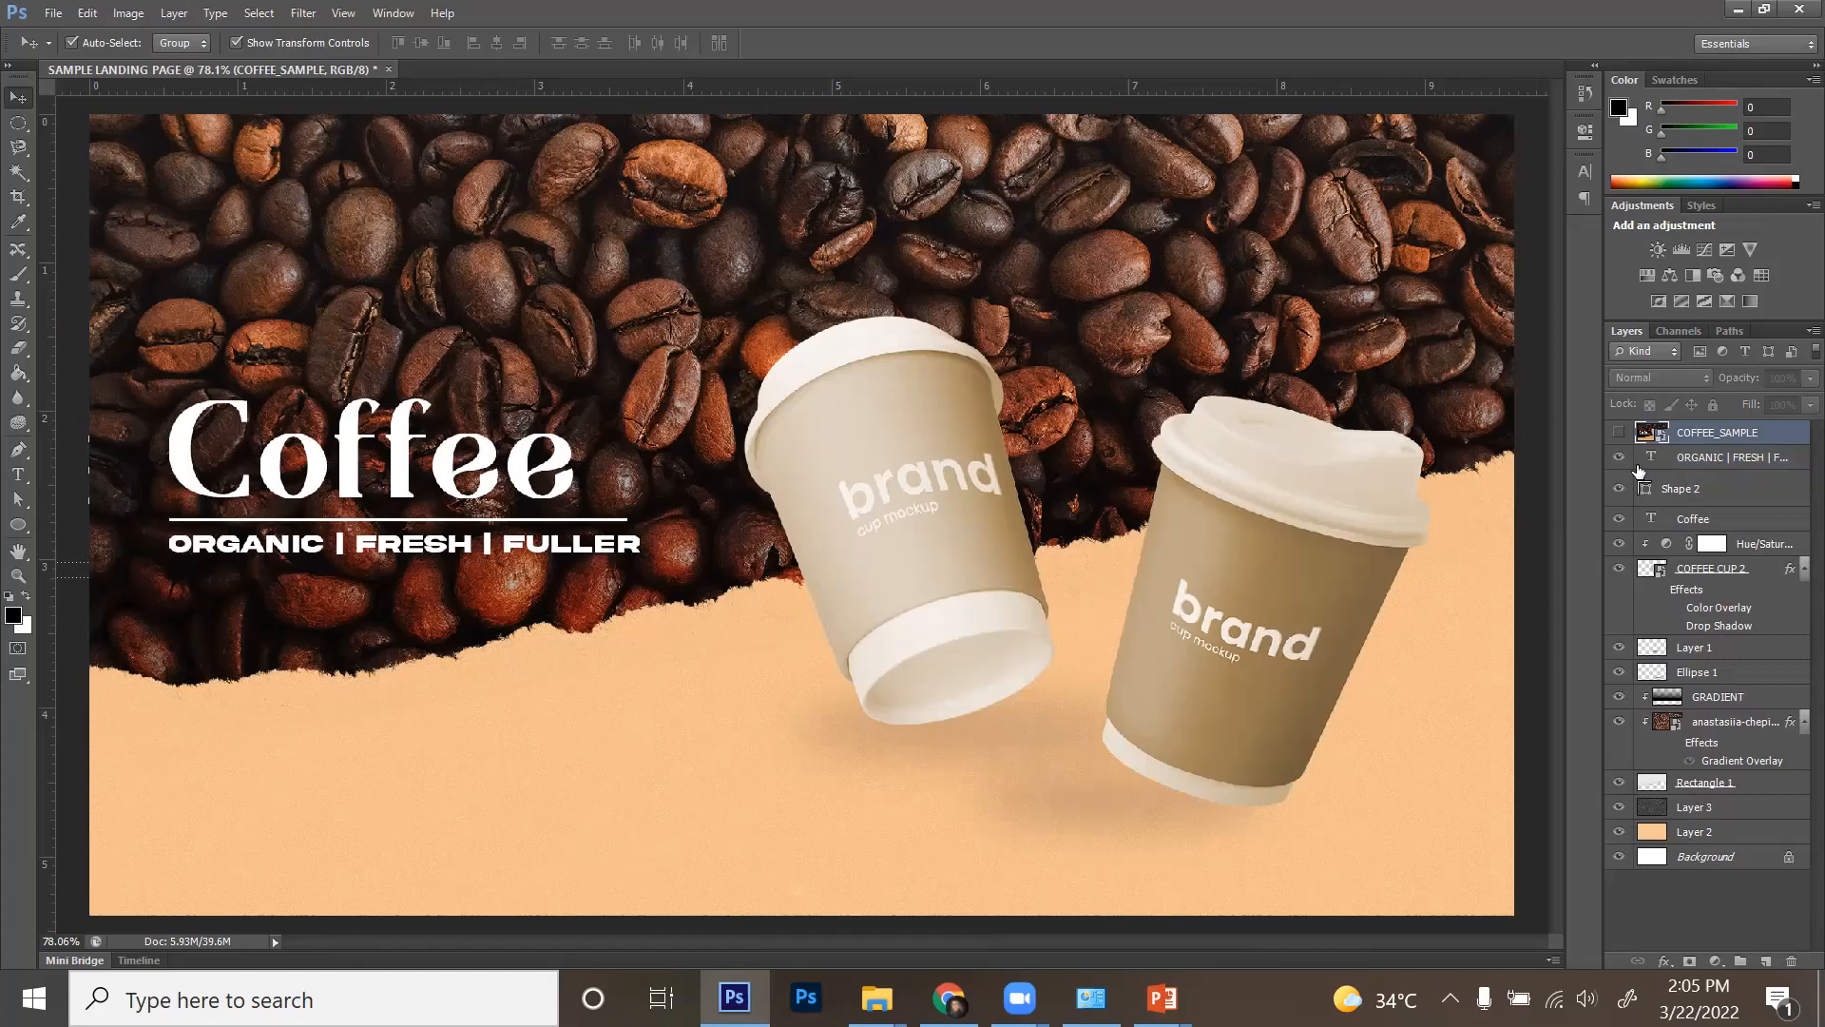